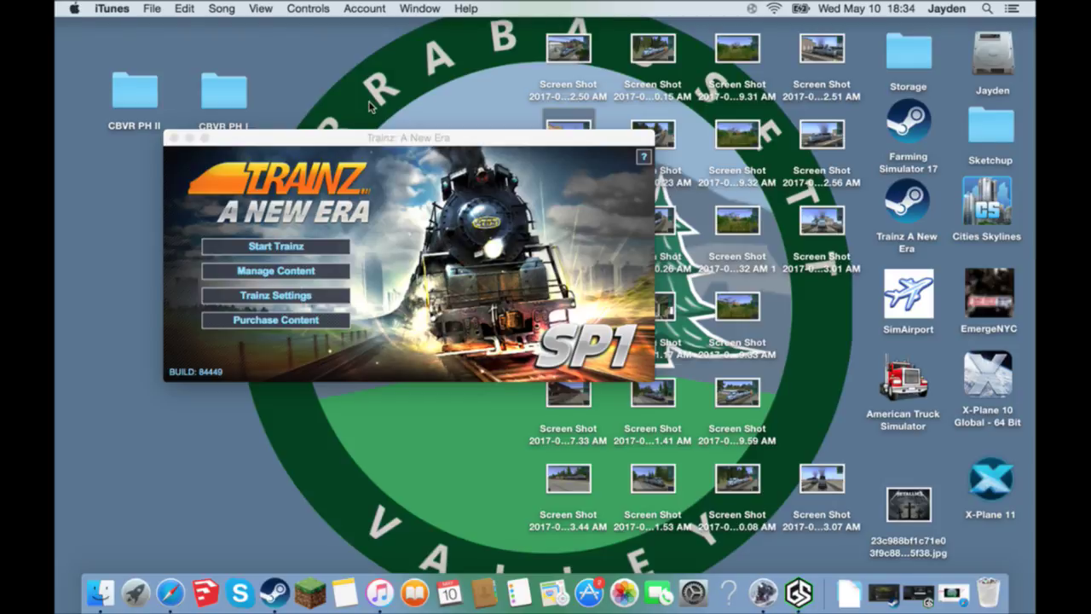
Step: Start Trainz, dismiss the asset download, and open the Carrabassett Valley Railroad session "Default - Autosave - Autosave" for editing
click(275, 247)
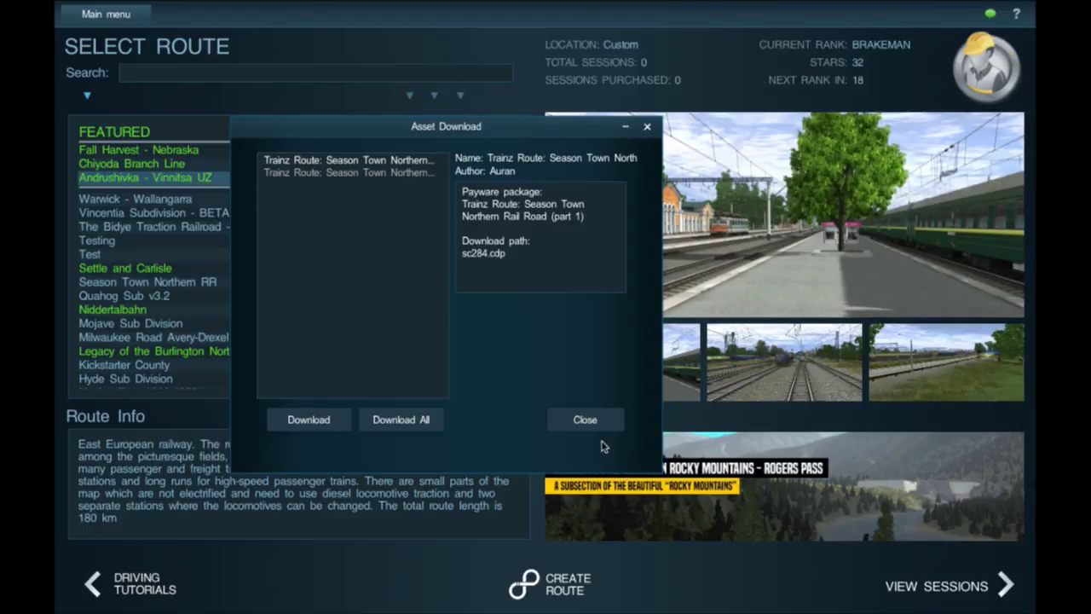
click(577, 417)
scroll(196, 290, down, 5)
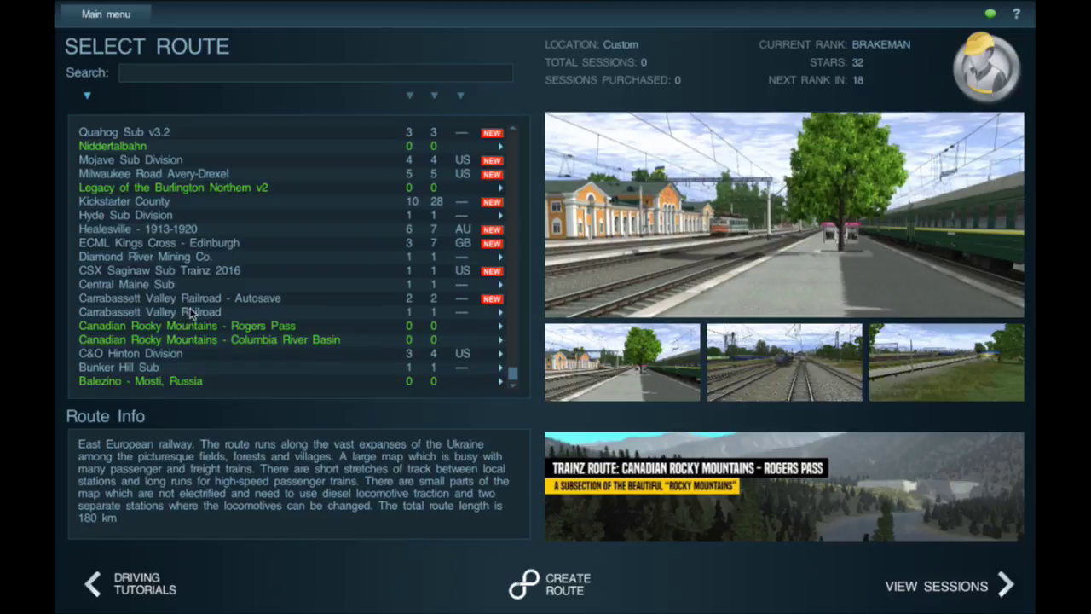
click(187, 312)
click(500, 314)
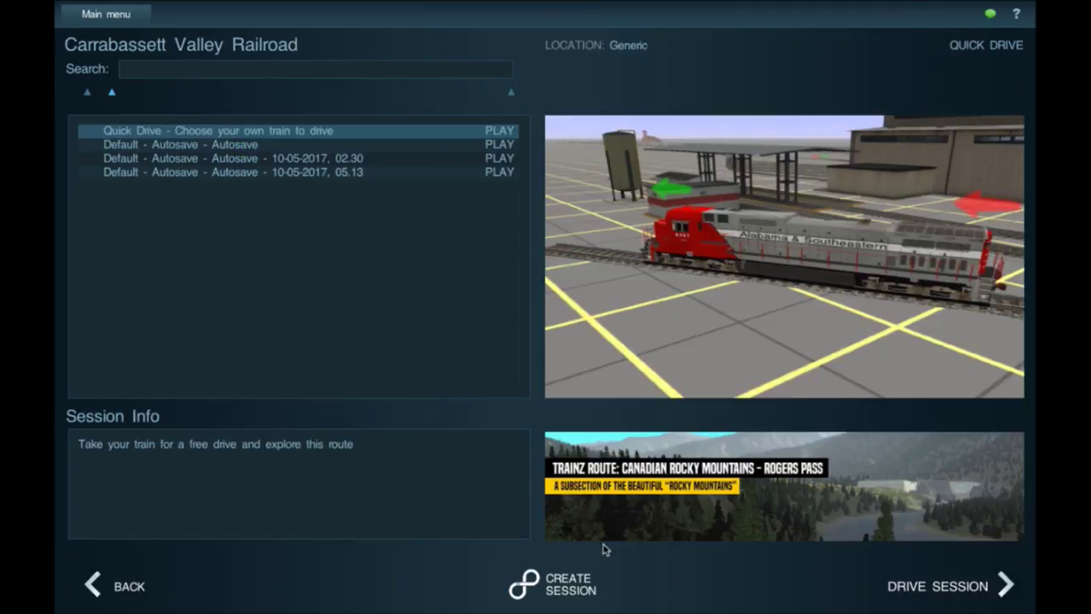
click(263, 145)
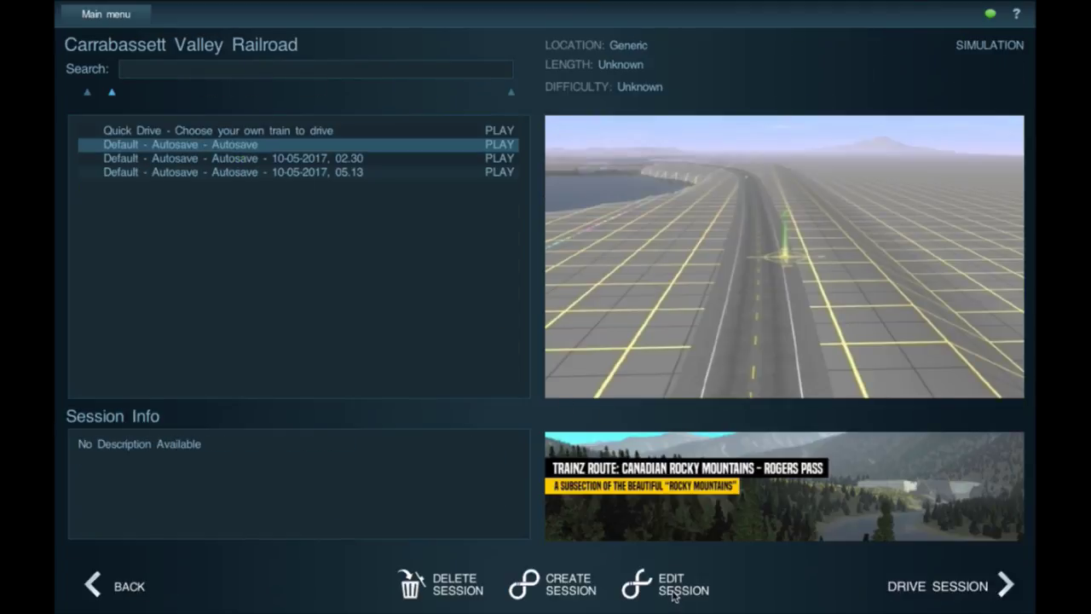
click(672, 593)
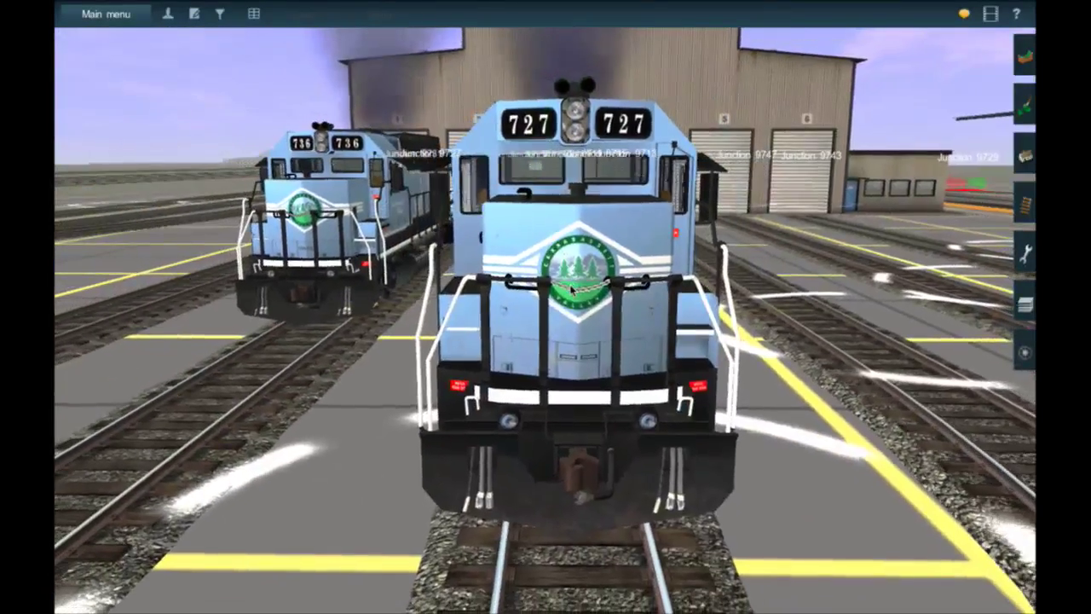
Step: Examine the front and side livery of locomotive 727 outside the engine shed
click(568, 284)
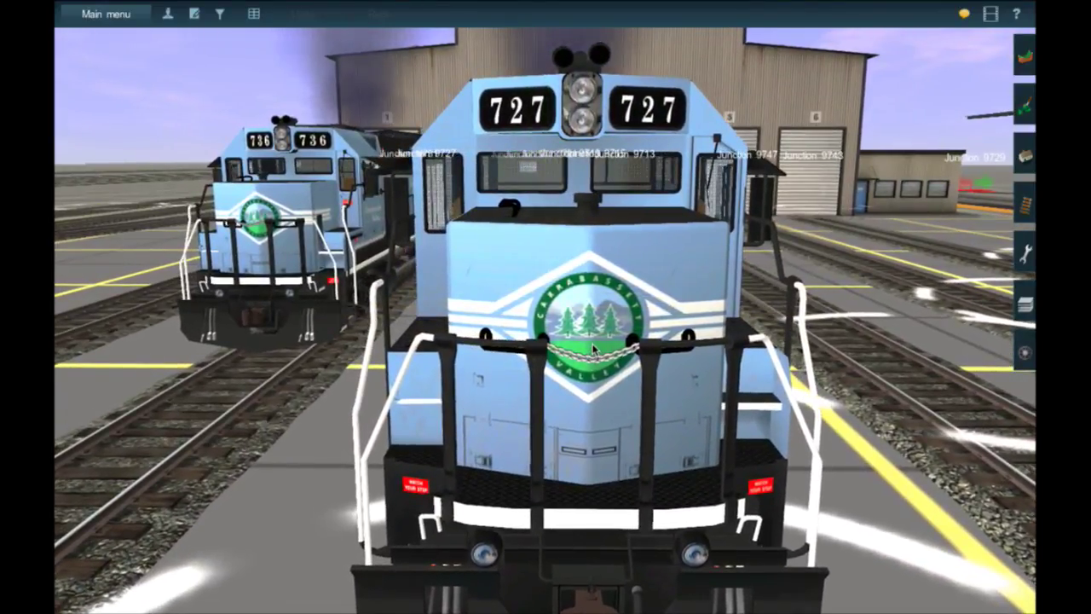
key(Right)
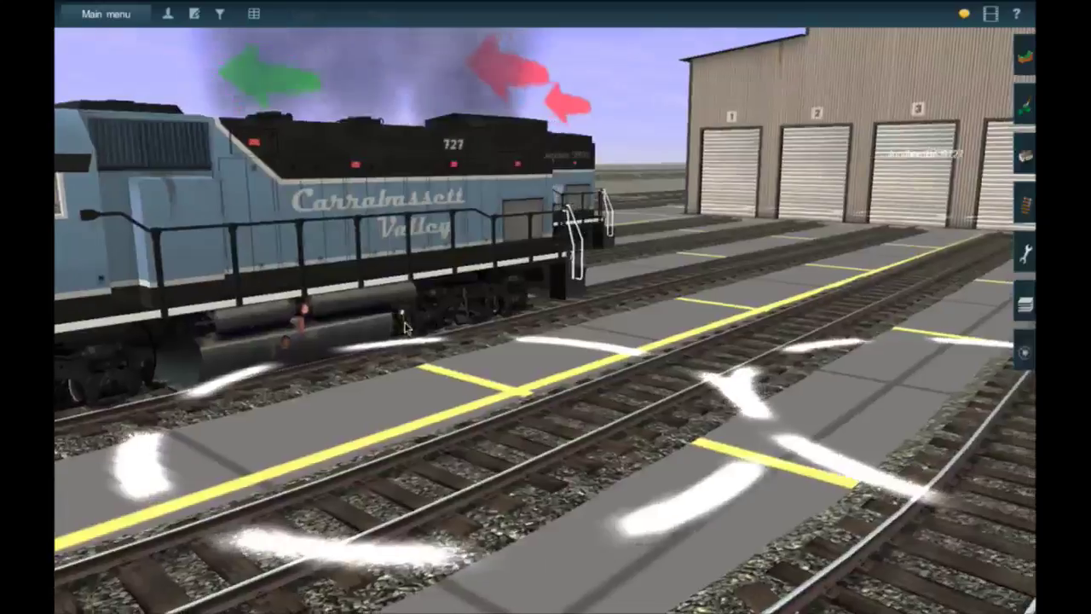
right_click(438, 337)
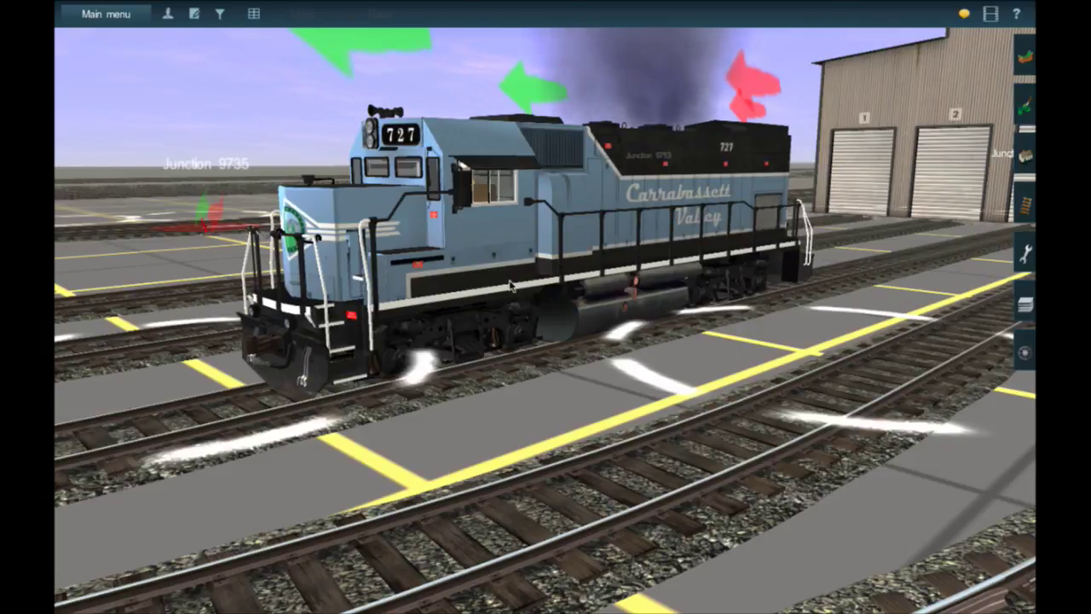
click(629, 247)
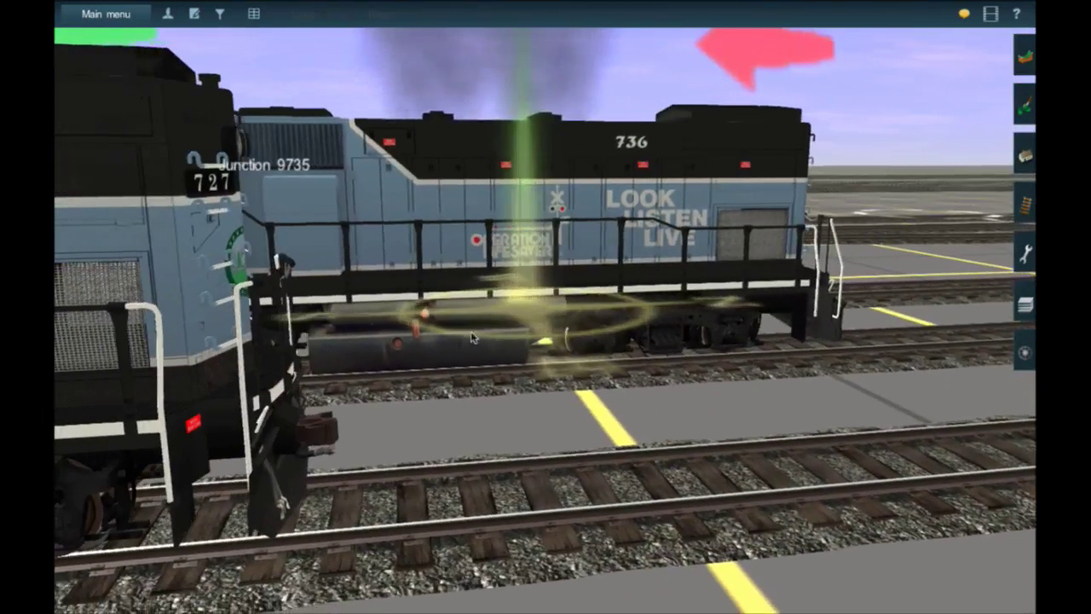
Step: Examine locomotive 736 and its "Look Listen Live" livery from several sides, alongside locomotive 727
key(Right)
right_click(453, 327)
key(Right)
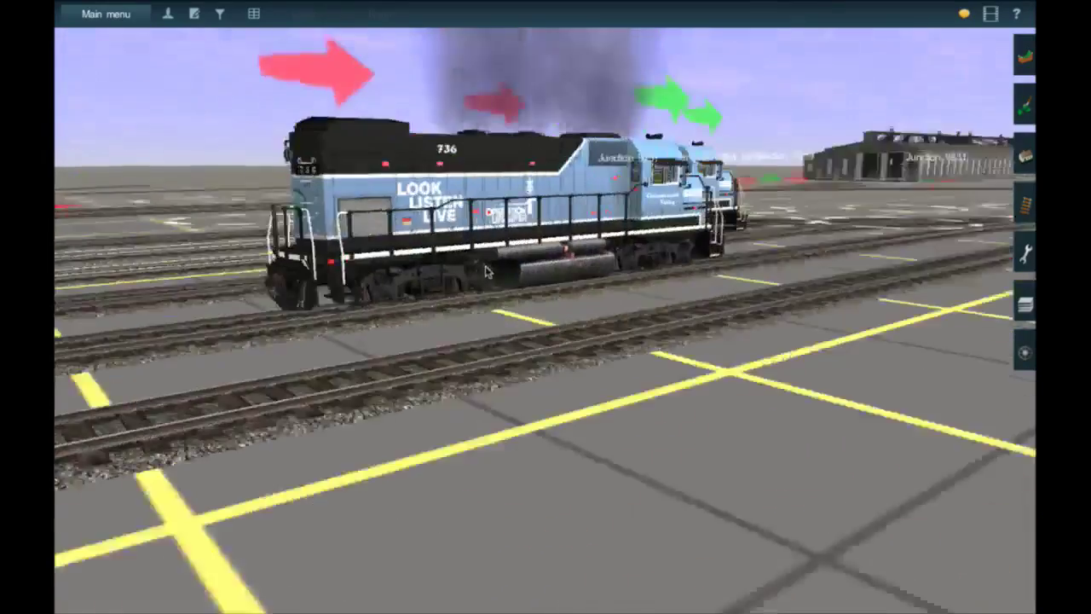
key(Up)
click(523, 267)
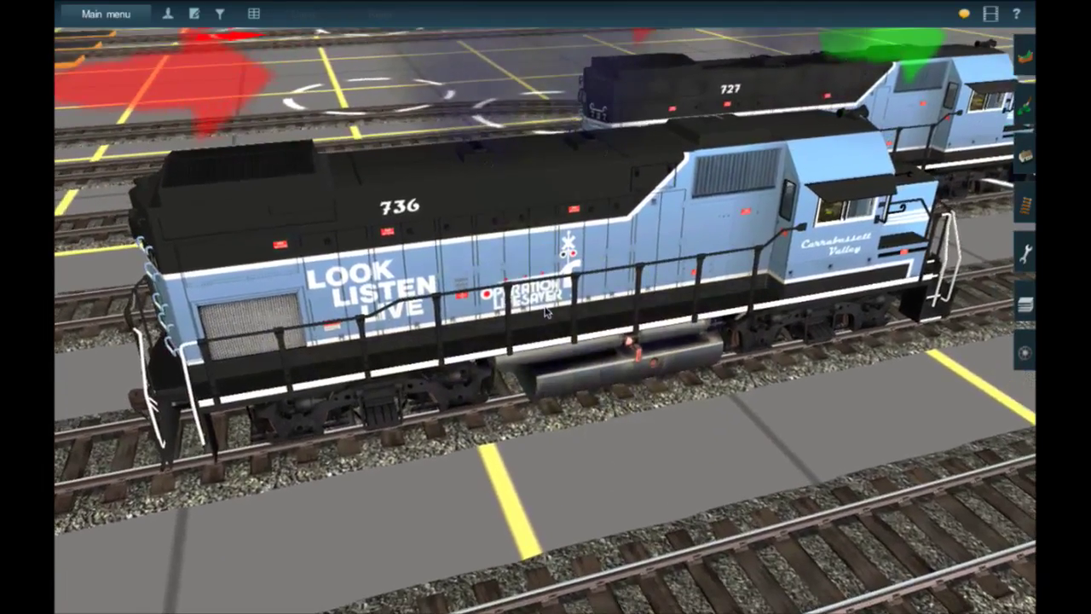
key(Right)
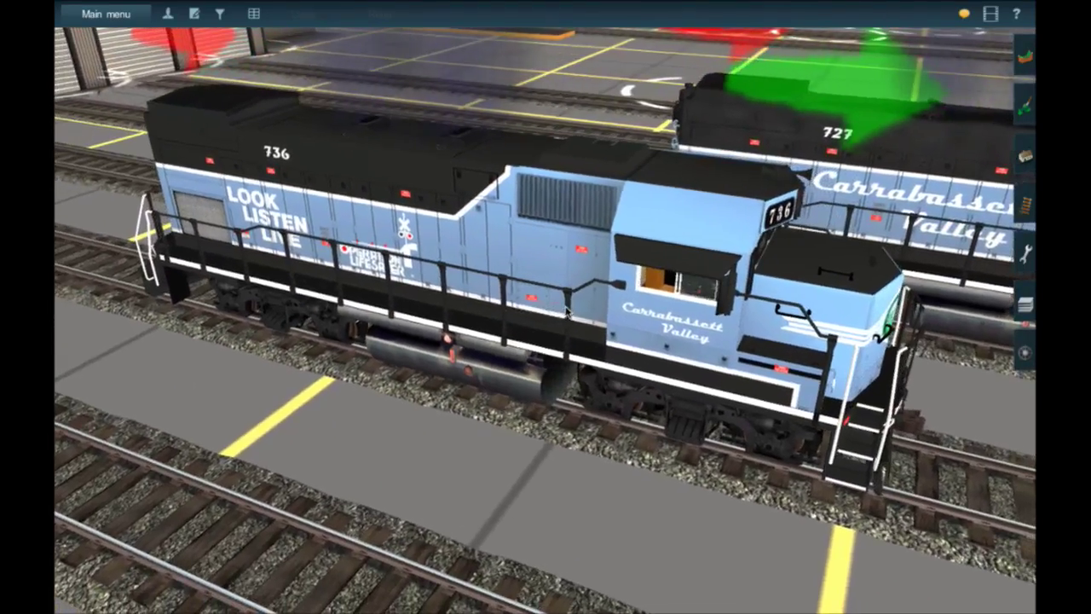
key(Down)
key(Up)
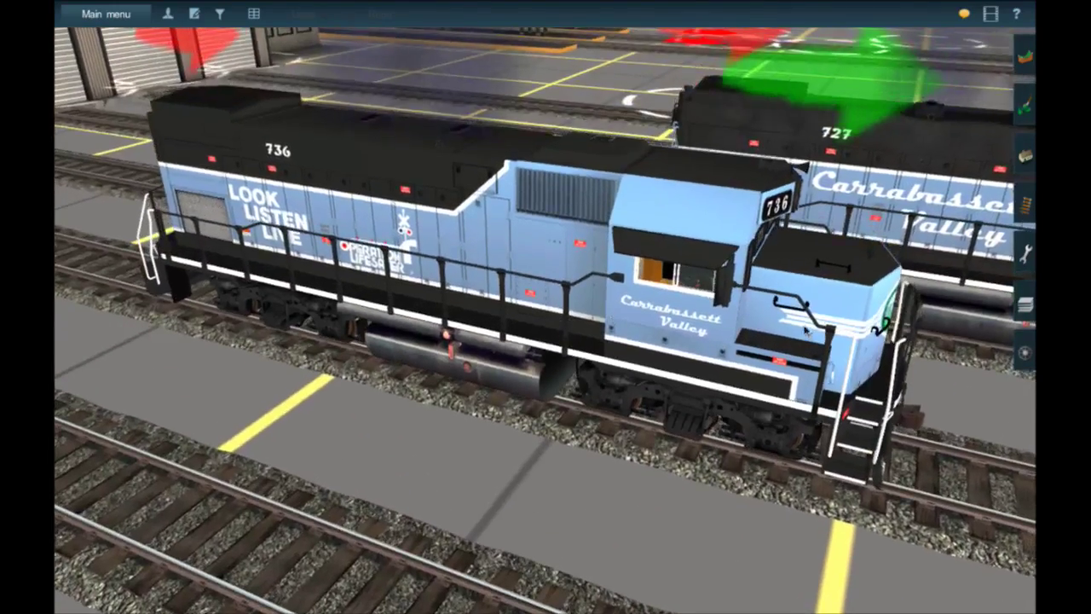
right_click(911, 290)
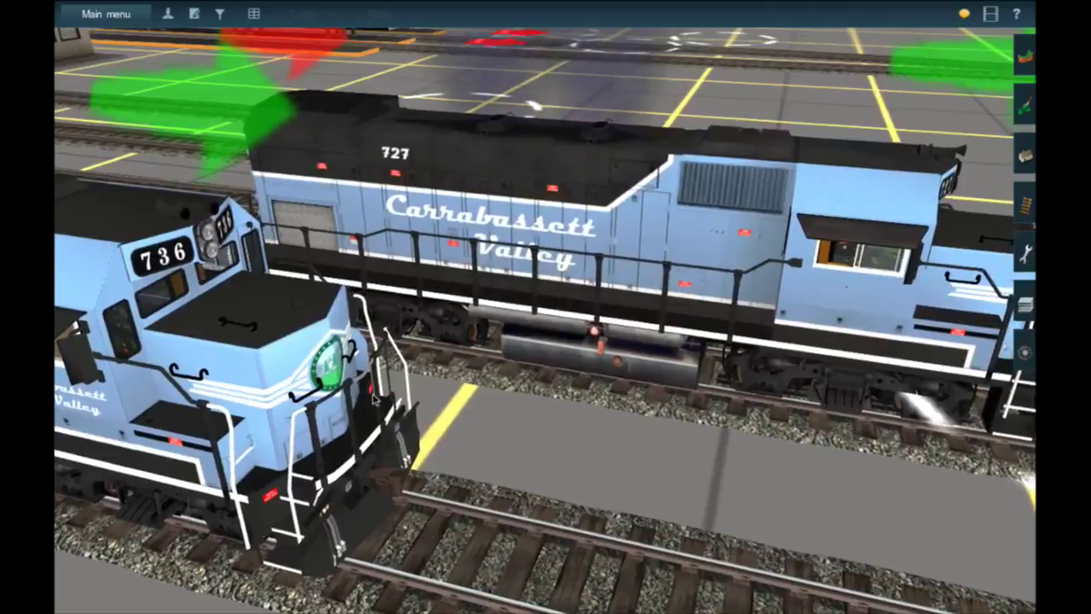
right_click(262, 494)
right_click(346, 288)
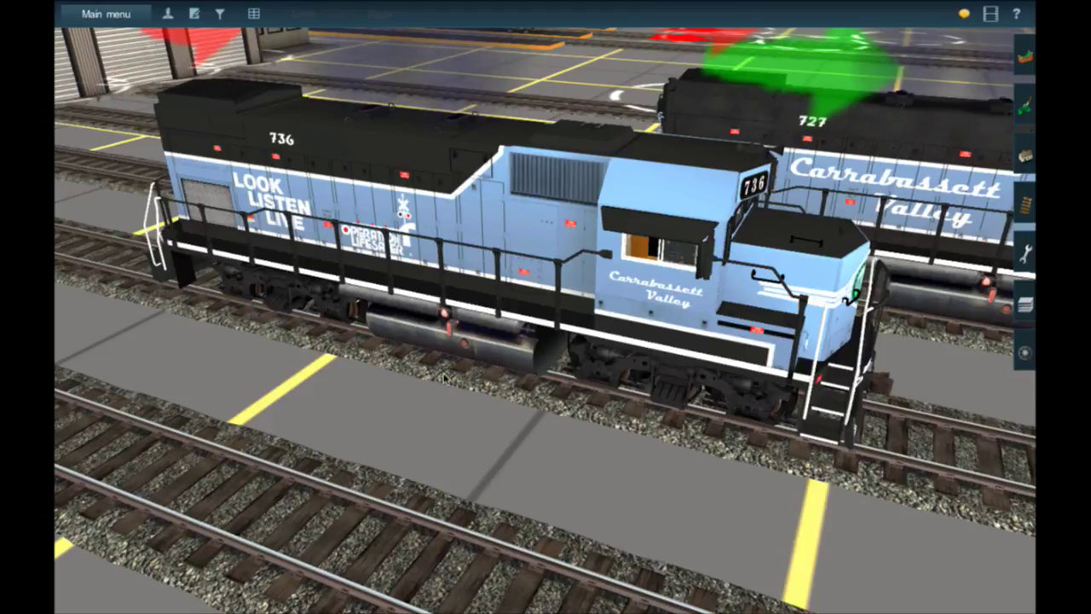
right_drag(466, 378, 509, 348)
scroll(511, 346, down, 5)
right_click(620, 290)
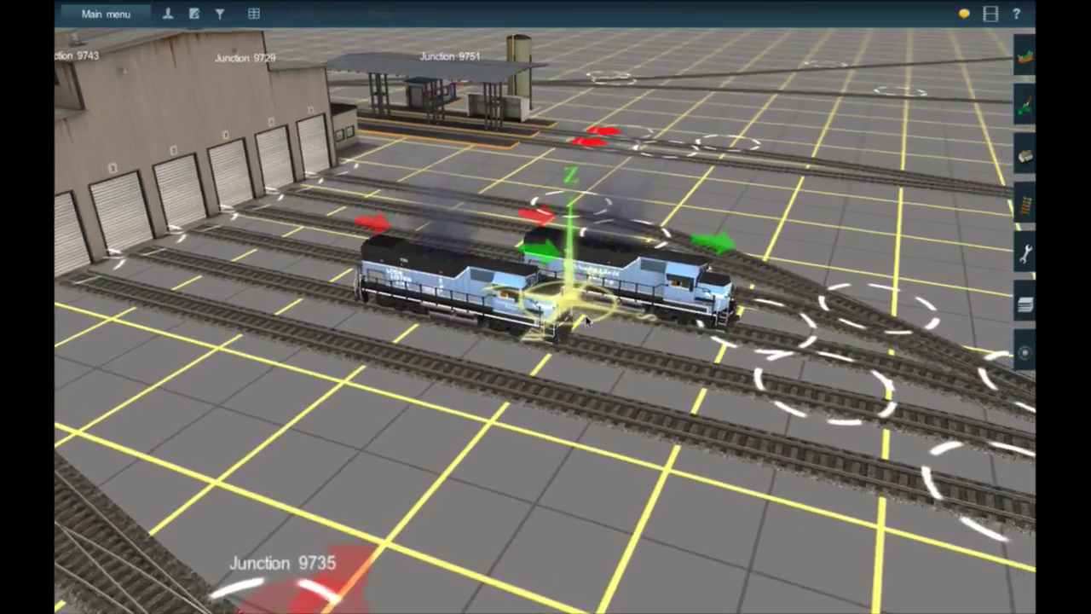
scroll(586, 321, up, 2)
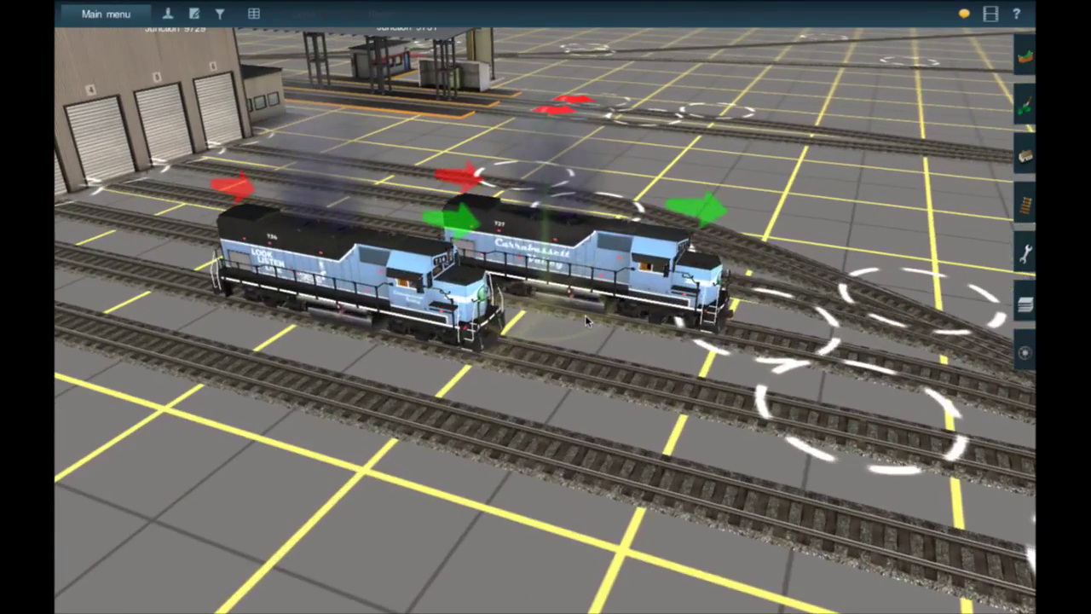
Step: Straighten the track segment between Junction 9697 and Junction 9699
right_drag(516, 213, 520, 366)
key(Right)
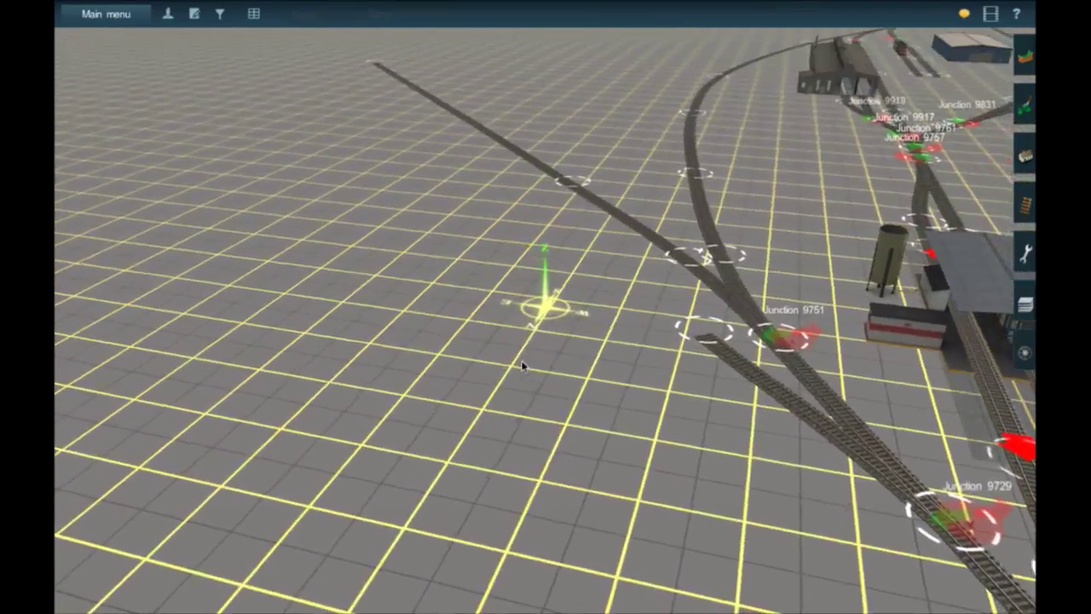
right_drag(617, 255, 595, 245)
scroll(595, 246, up, 10)
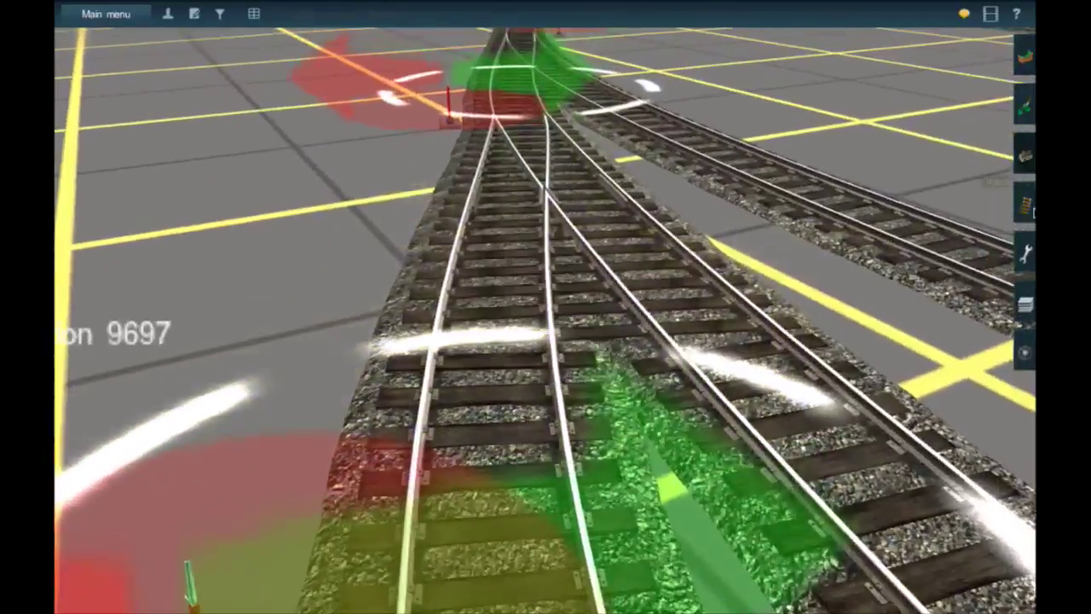
click(1026, 206)
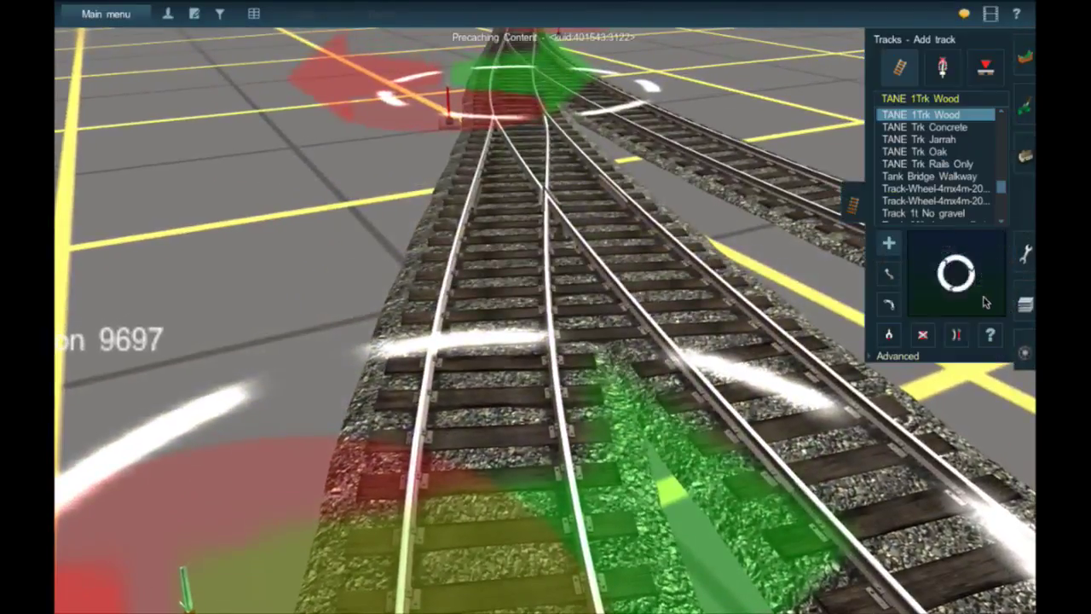
click(957, 335)
click(508, 81)
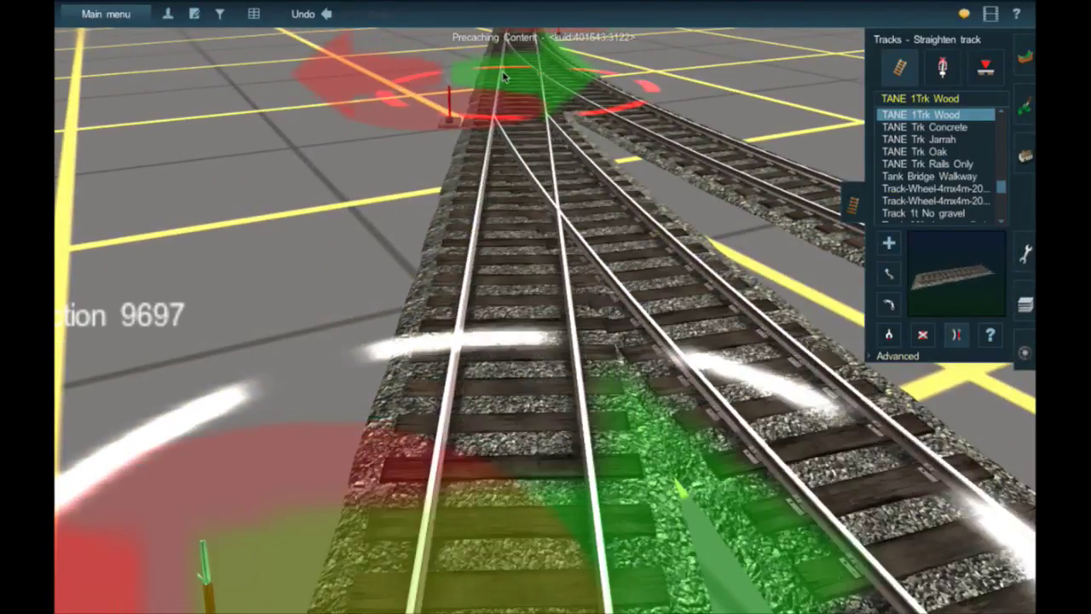
right_click(512, 87)
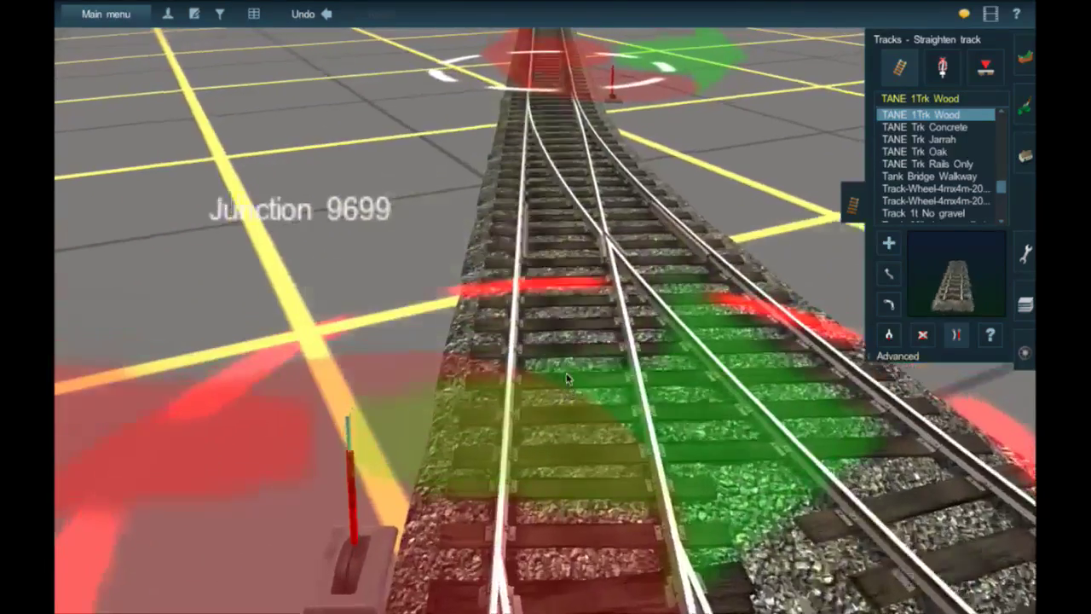
Step: Straighten the track segments at Junction 9699 and just beyond Junction 9701
click(564, 404)
right_click(565, 440)
scroll(568, 375, down, 5)
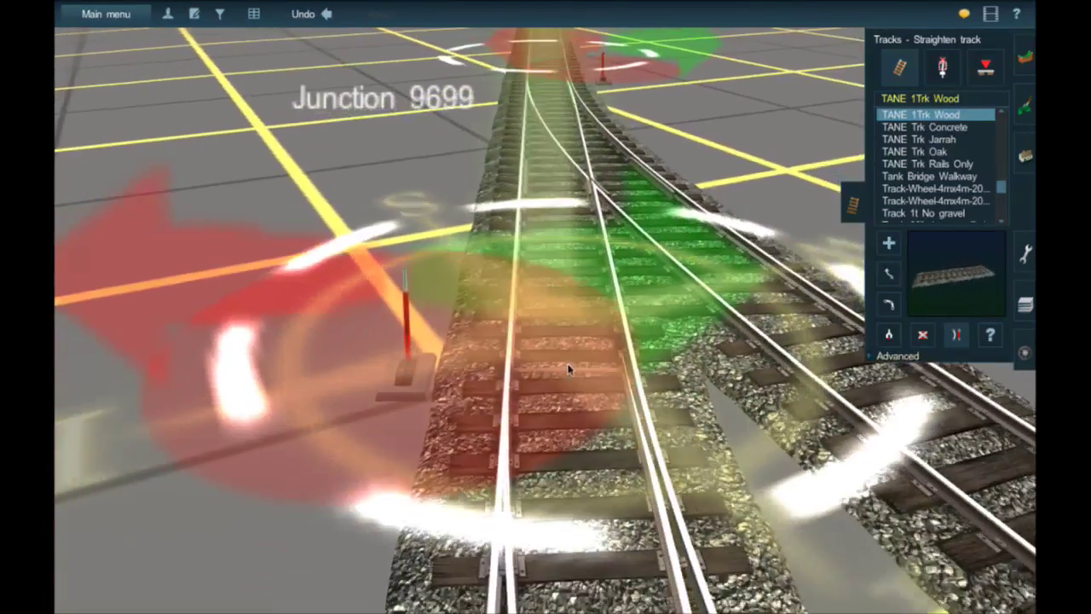
right_click(539, 179)
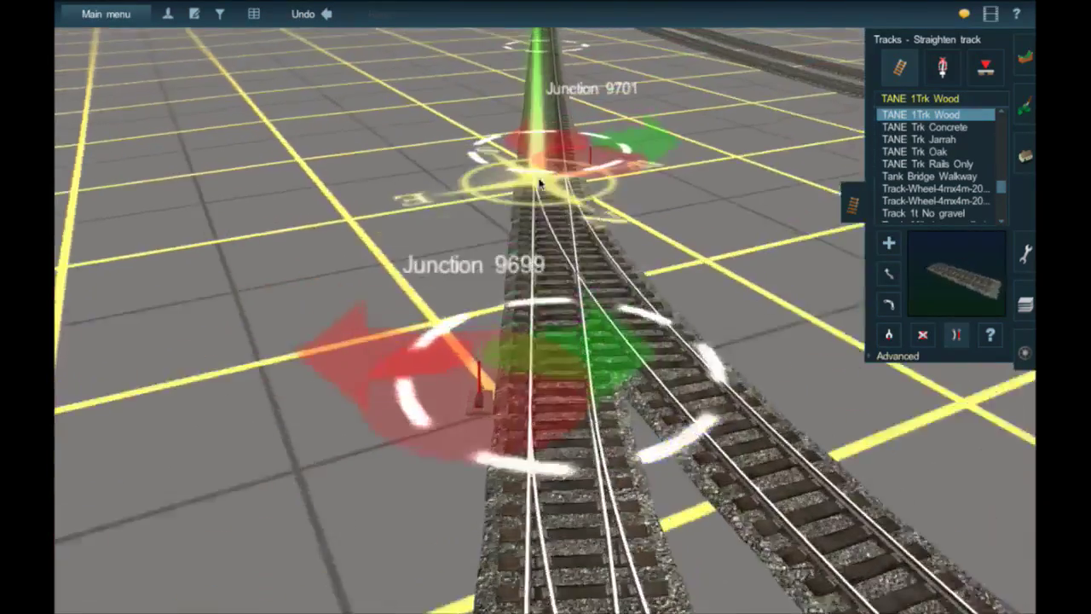
right_click(539, 182)
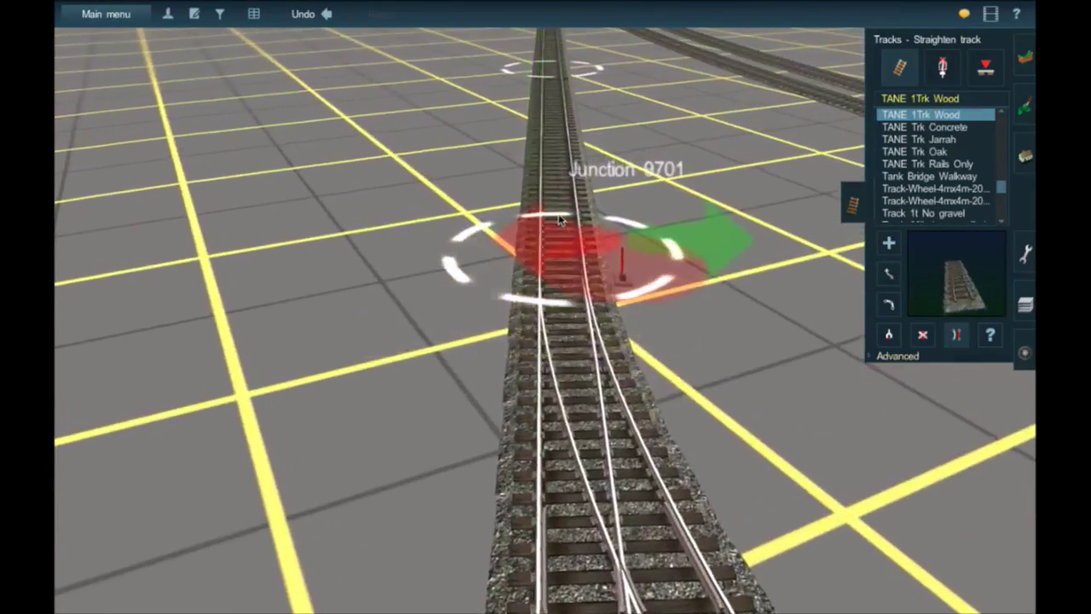
click(559, 220)
Step: Examine the yard layout from the junction ladder to the engine shed and the covered service tracks
key(Left)
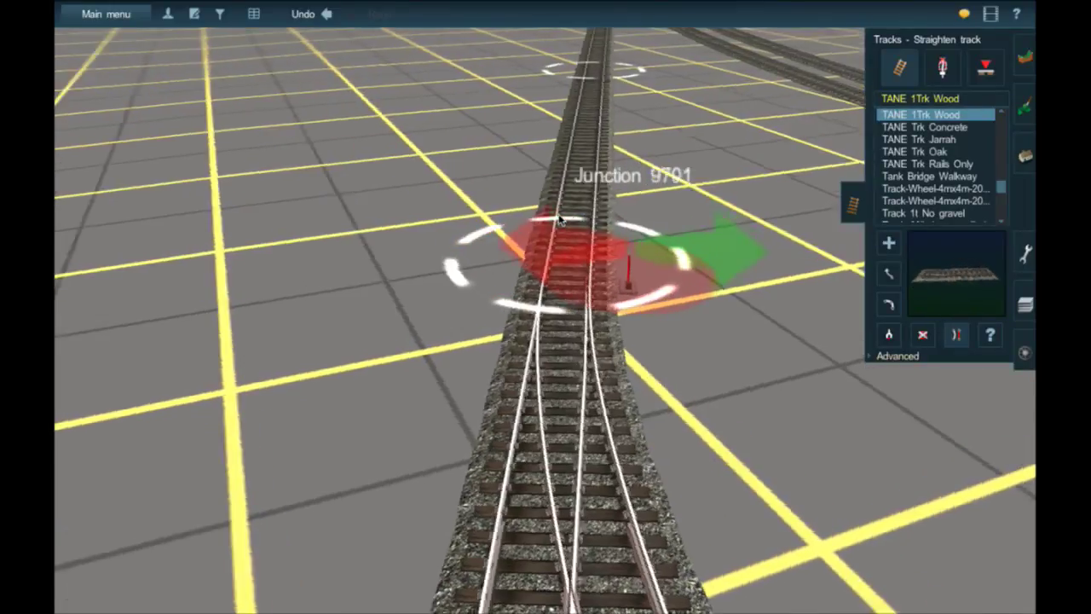
key(Left)
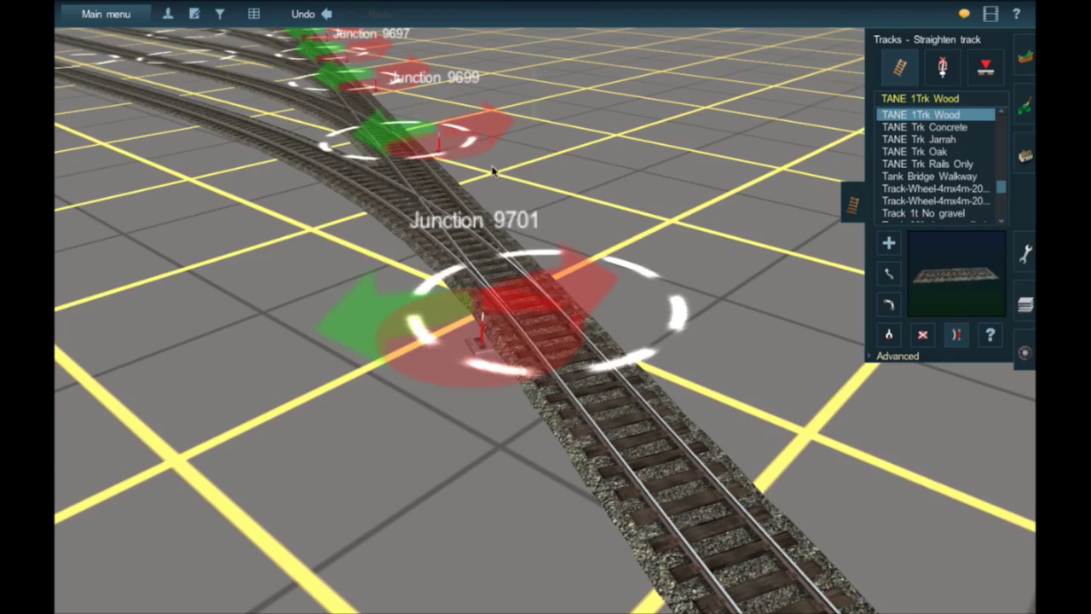
right_drag(494, 171, 471, 151)
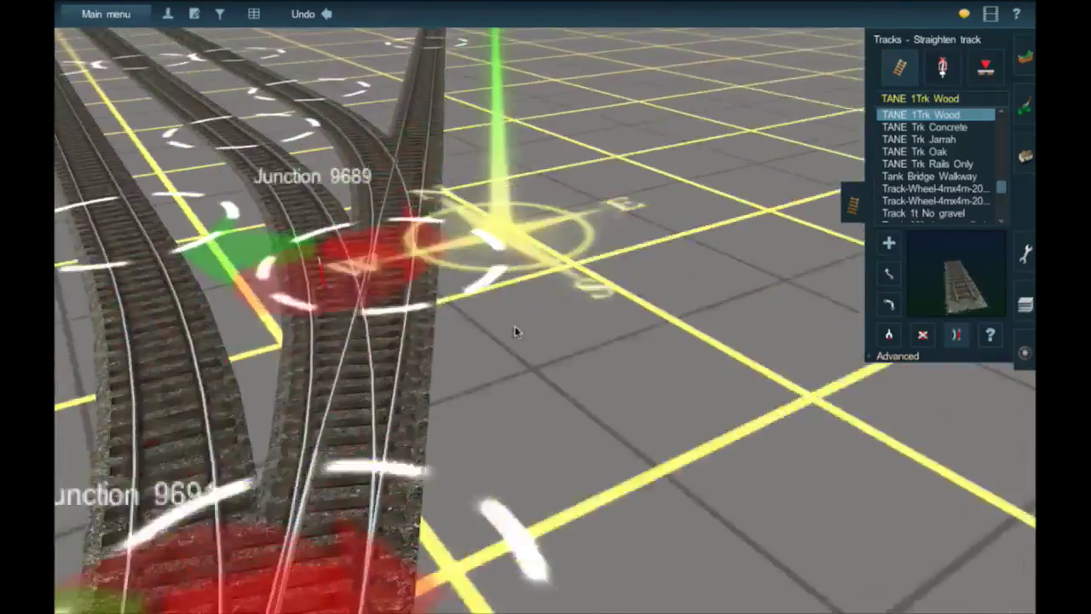
right_click(517, 325)
right_drag(500, 239, 480, 156)
scroll(505, 174, down, 10)
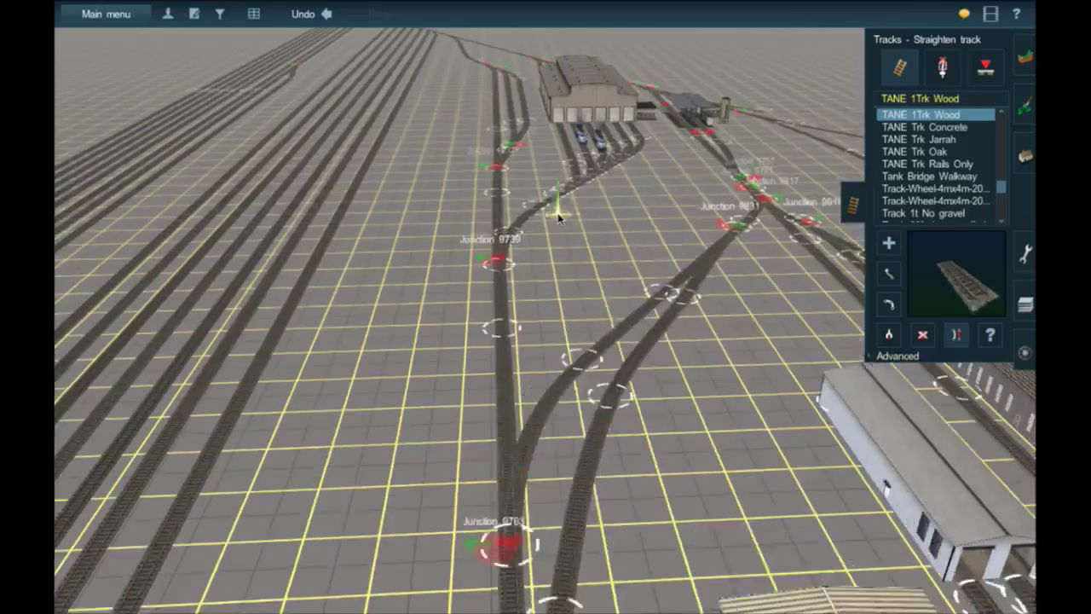
right_drag(558, 219, 537, 242)
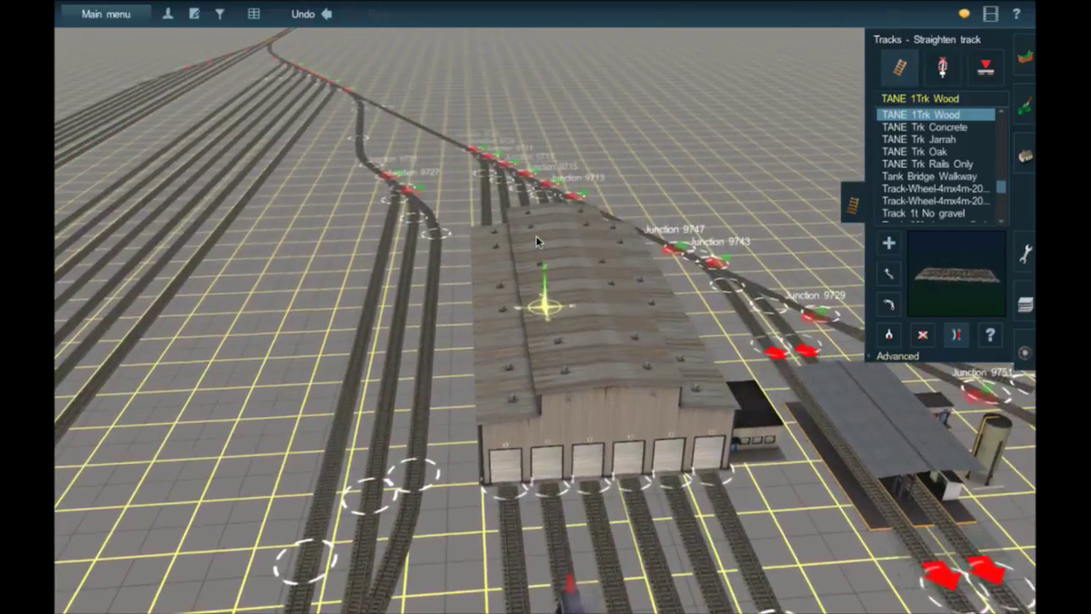
key(Left)
key(Left)
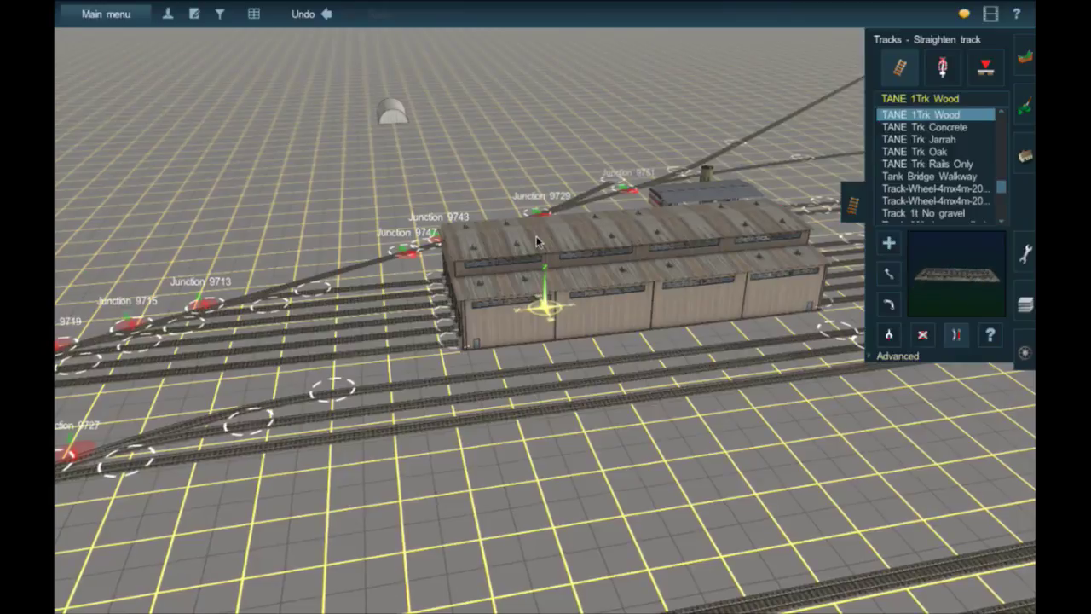
key(Left)
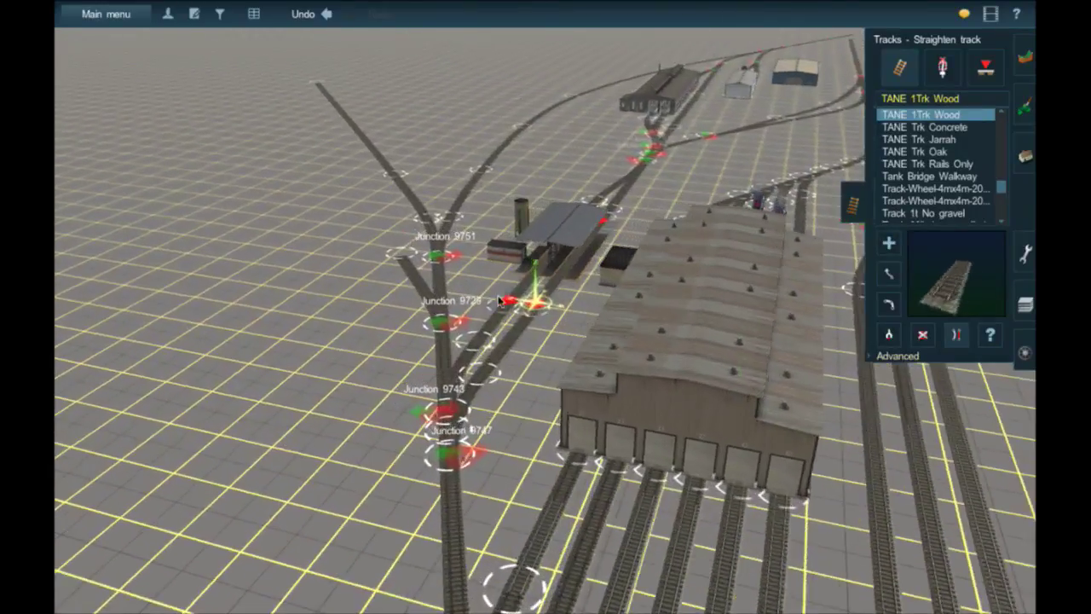
scroll(539, 326, up, 2)
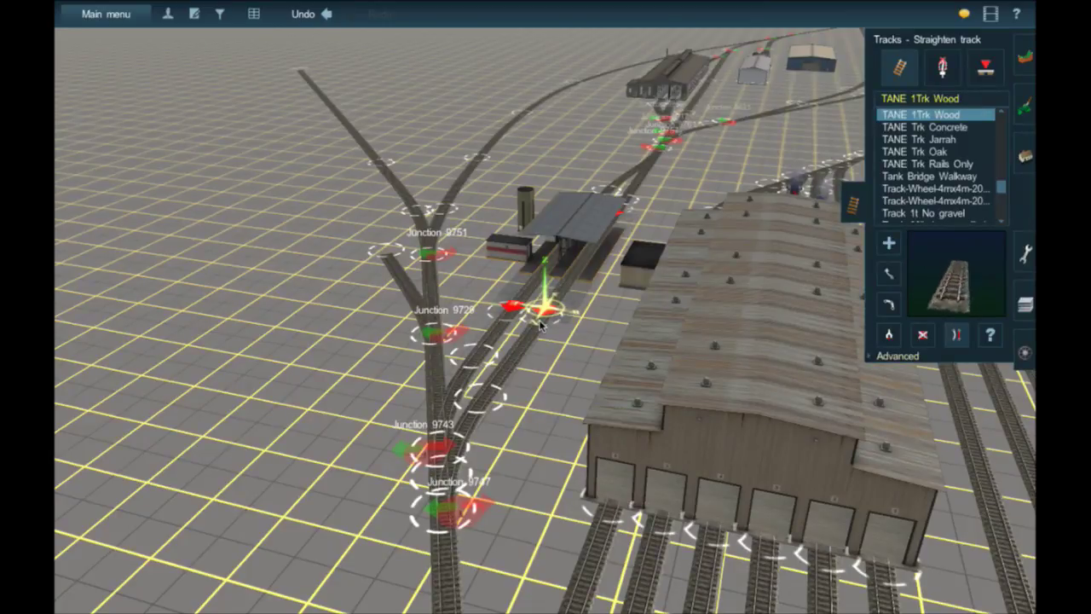
scroll(539, 323, up, 3)
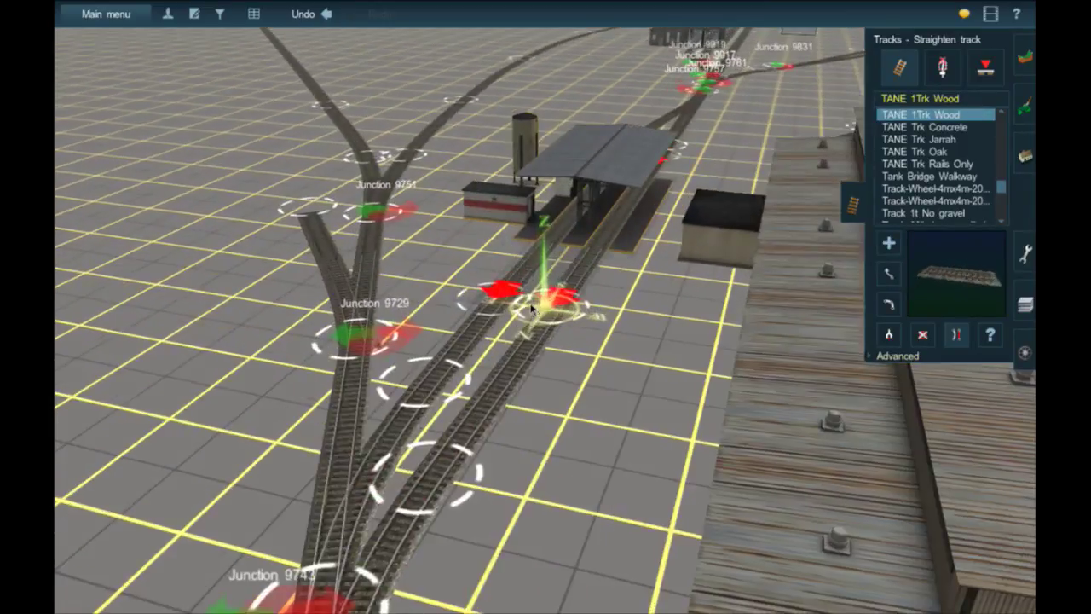
scroll(533, 308, up, 2)
right_click(489, 282)
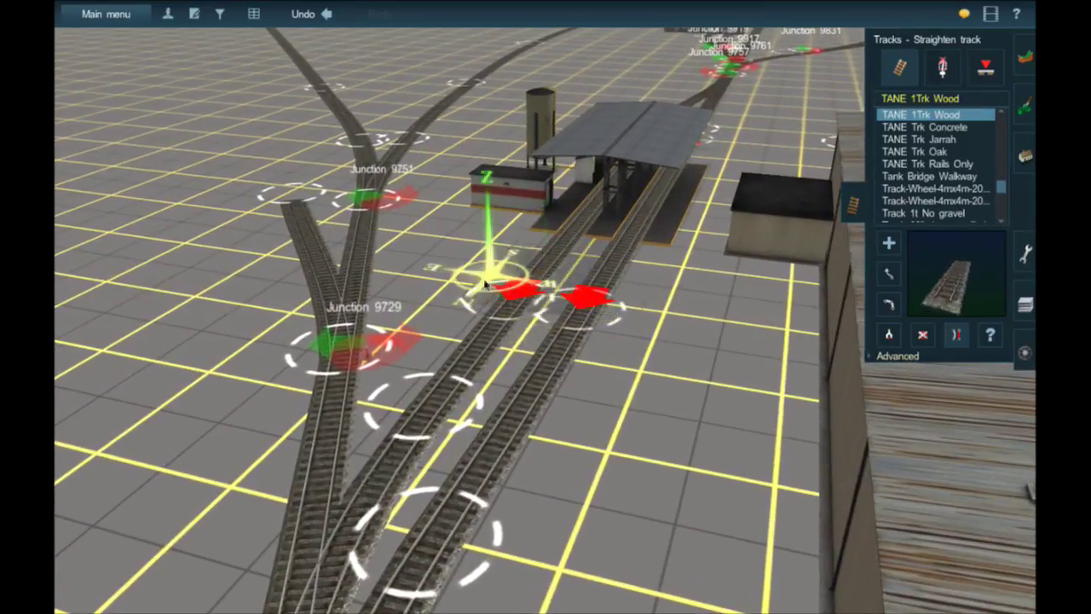
Step: Straighten the track segment on the near side of Junction 9729
scroll(488, 323, up, 2)
right_click(488, 375)
scroll(488, 379, up, 4)
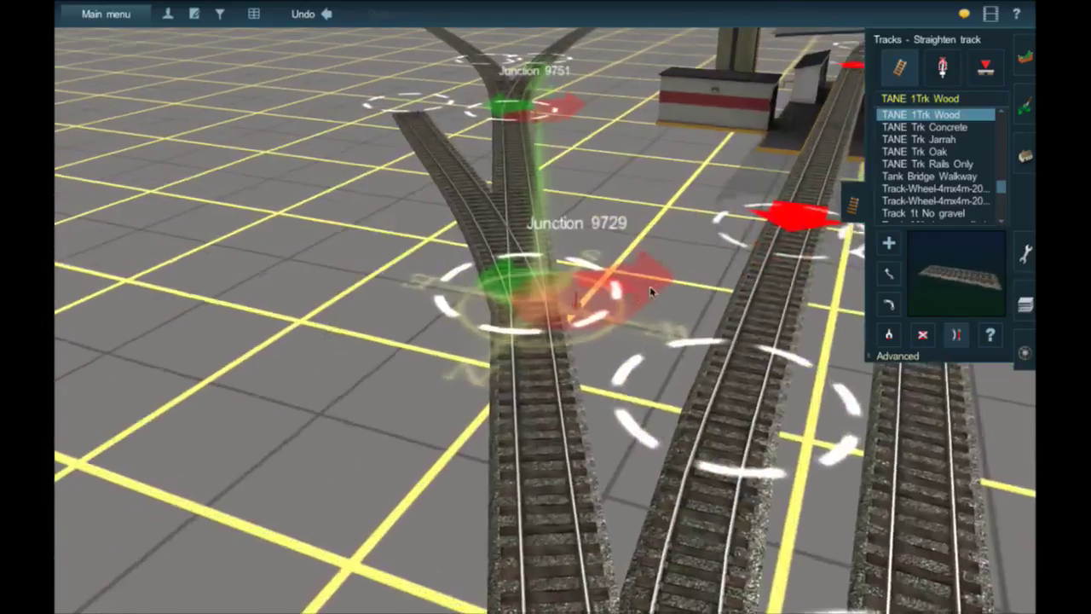
click(942, 66)
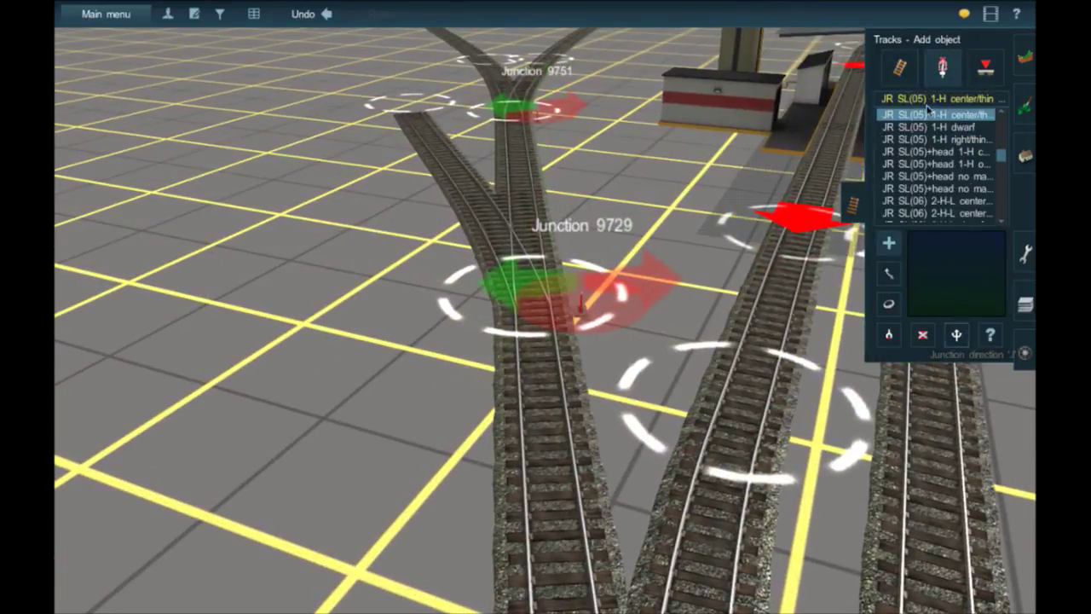
click(900, 66)
click(956, 335)
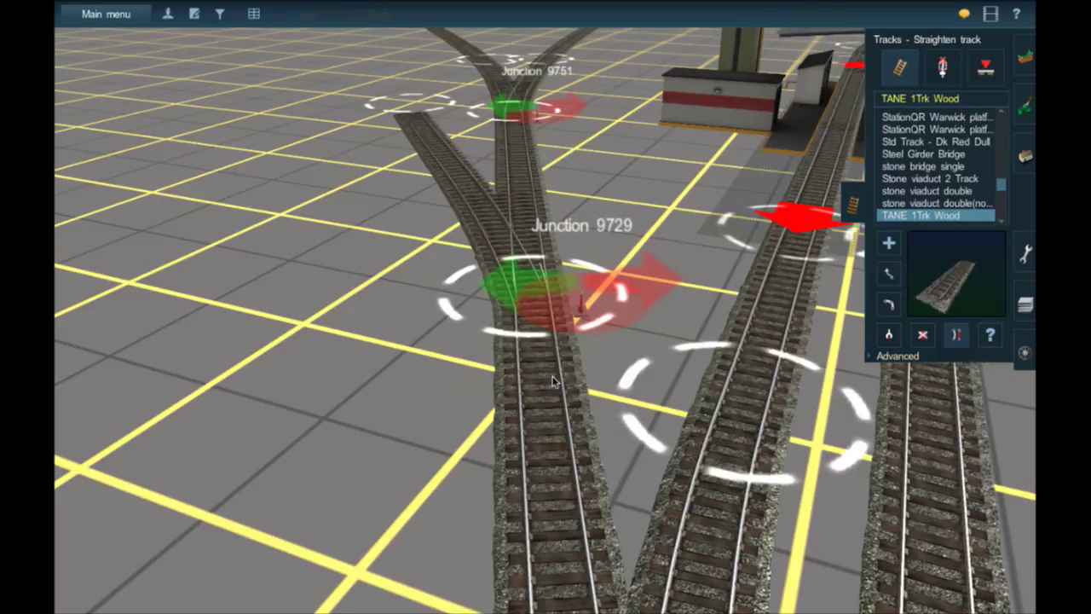
click(552, 380)
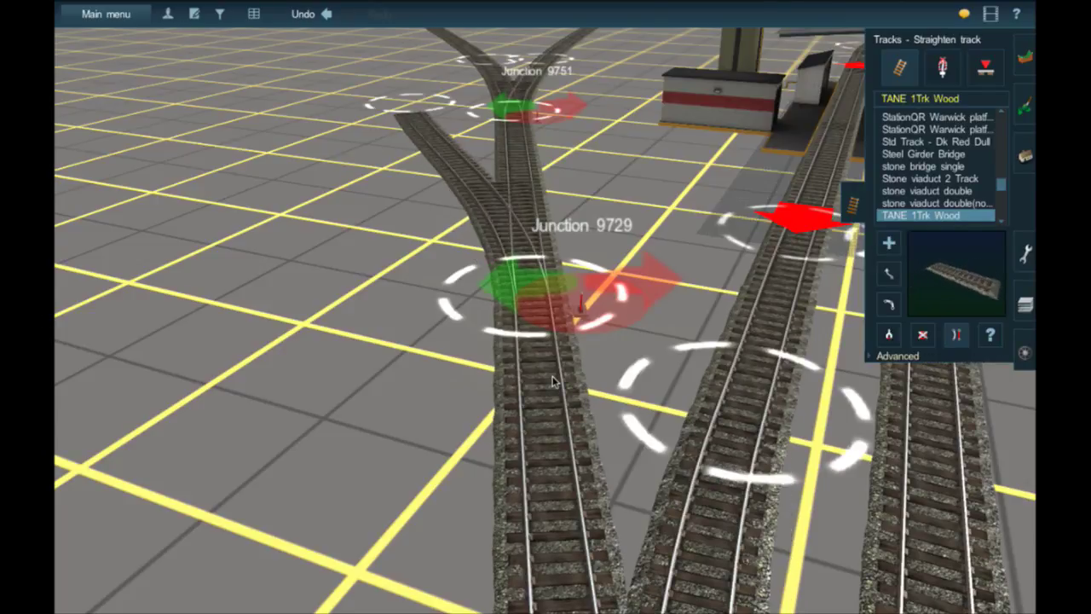
Step: Examine the single track beyond Junction 9751 out to its open end and look back toward the yard
right_click(524, 191)
right_click(524, 192)
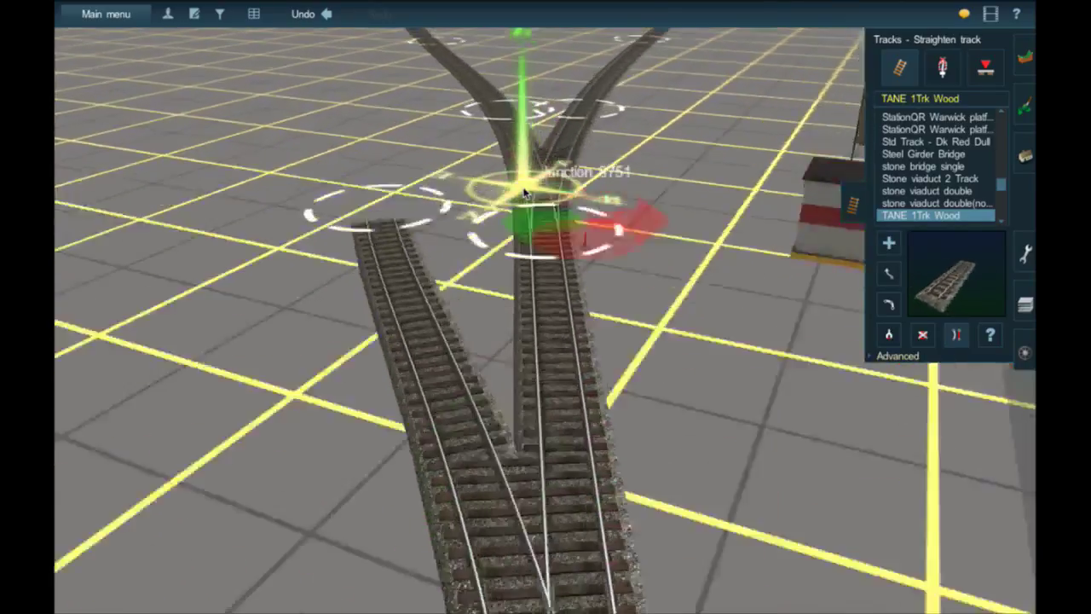
mouse_move(524, 192)
right_down()
mouse_move(497, 185)
mouse_move(512, 181)
right_up()
scroll(498, 182, down, 3)
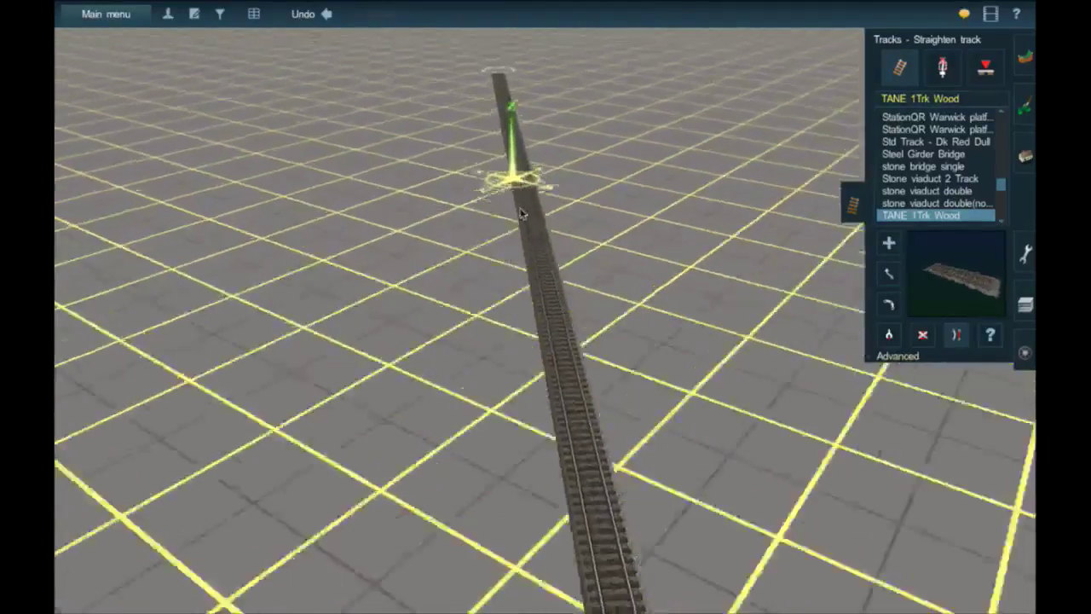
click(894, 249)
right_click(555, 164)
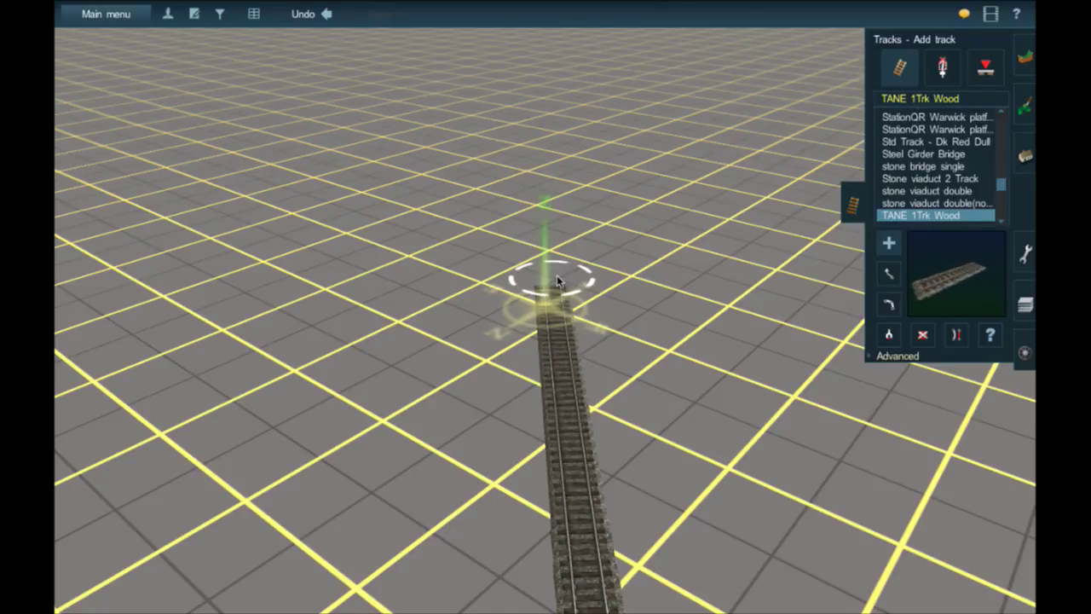
right_click(557, 276)
key(Left)
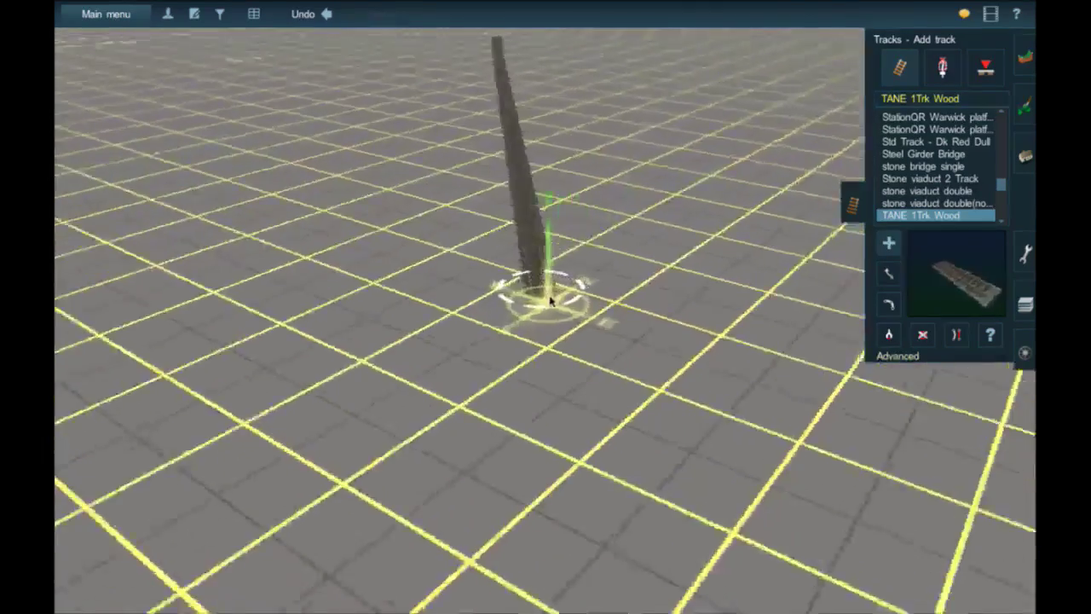
right_drag(550, 300, 539, 308)
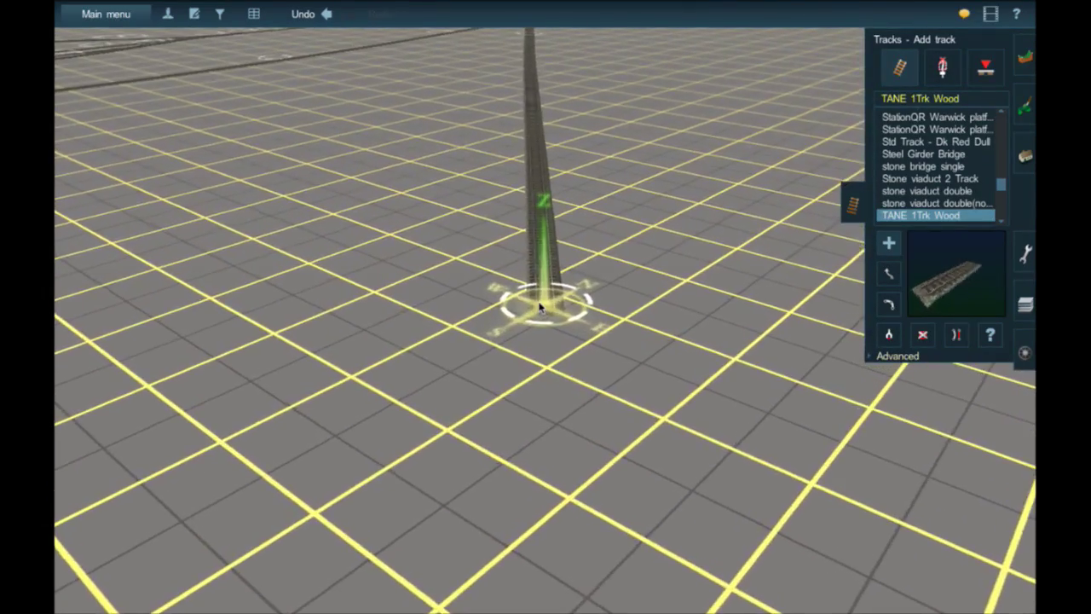
key(Down)
key(Up)
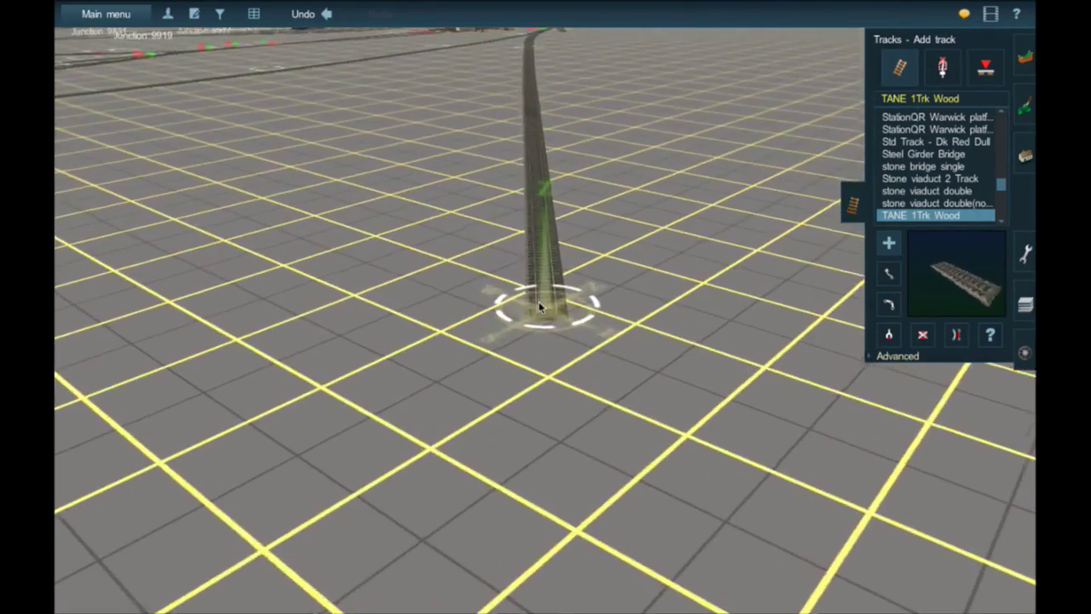
key(Down)
key(Up)
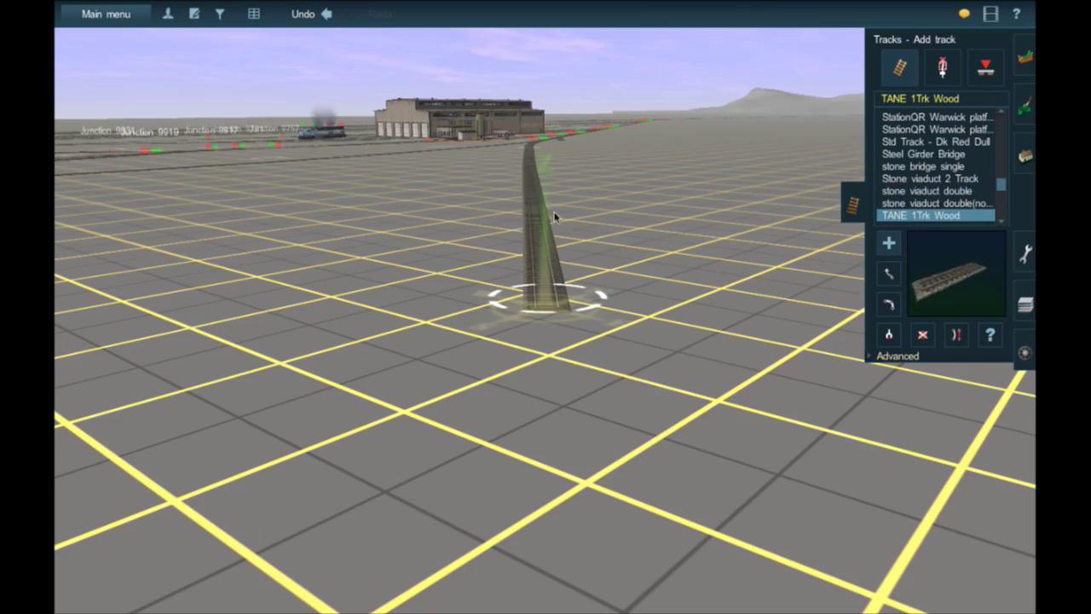
Step: Examine the service tracks, the parked locomotives, Junction 9751 and the parallel yard tracks near the clock-tower station
right_click(541, 150)
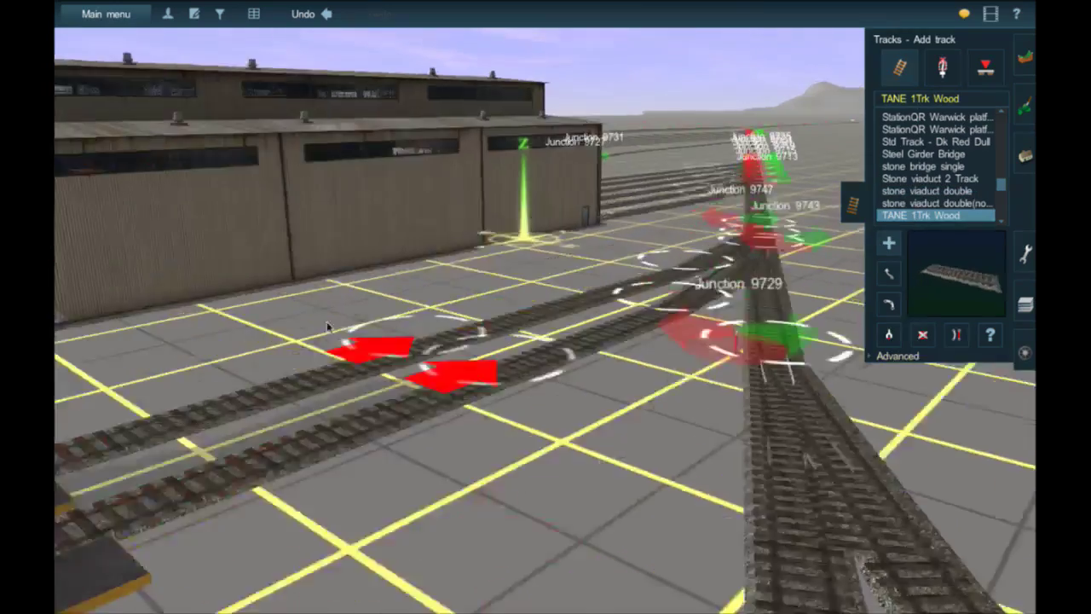
right_drag(294, 334, 284, 339)
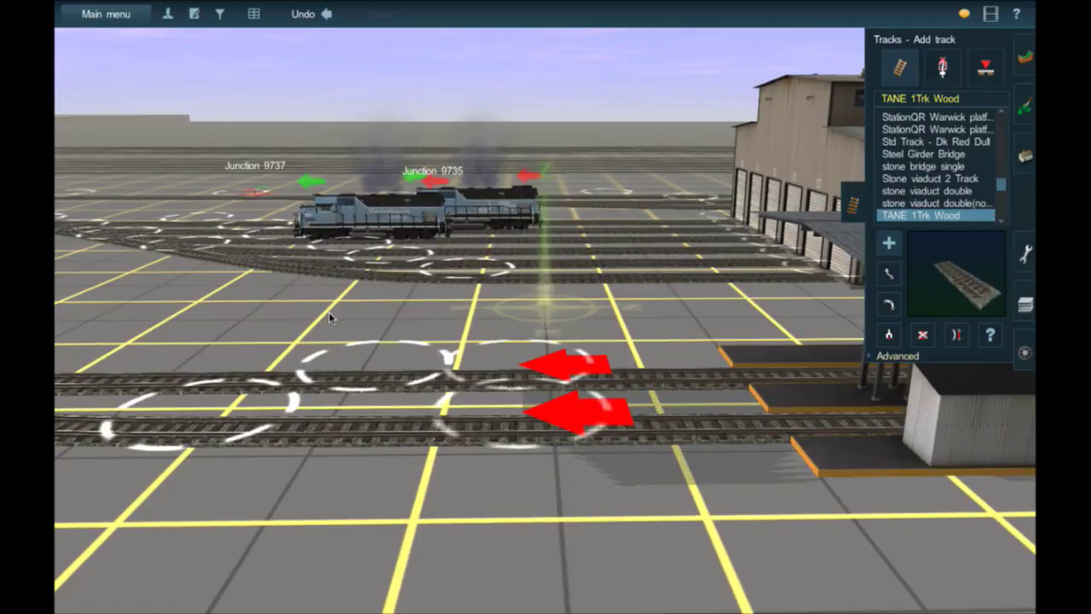
right_click(367, 286)
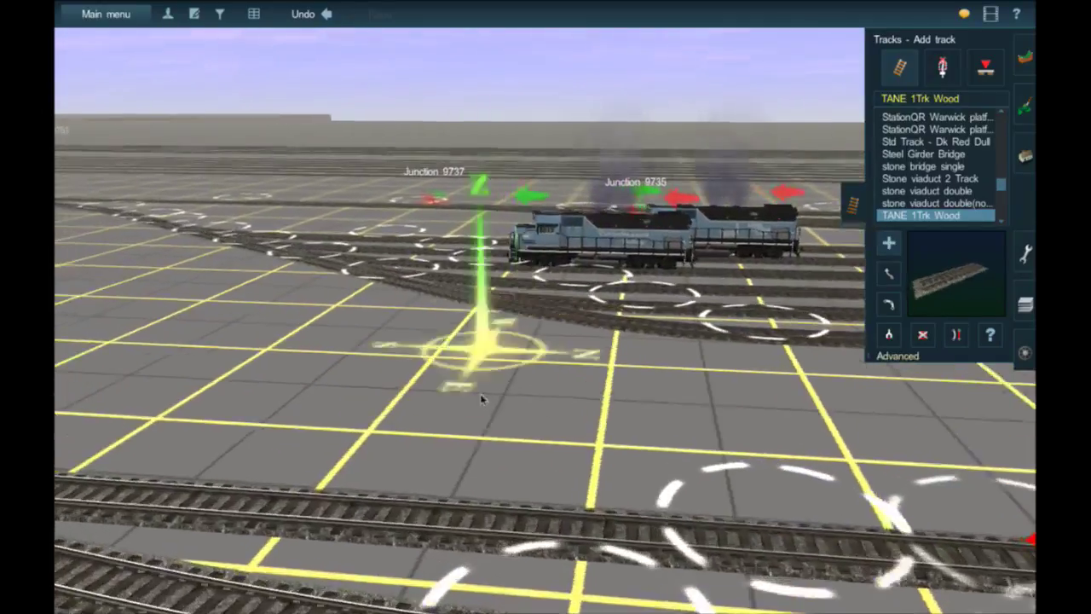
right_click(481, 393)
right_click(354, 414)
right_click(377, 357)
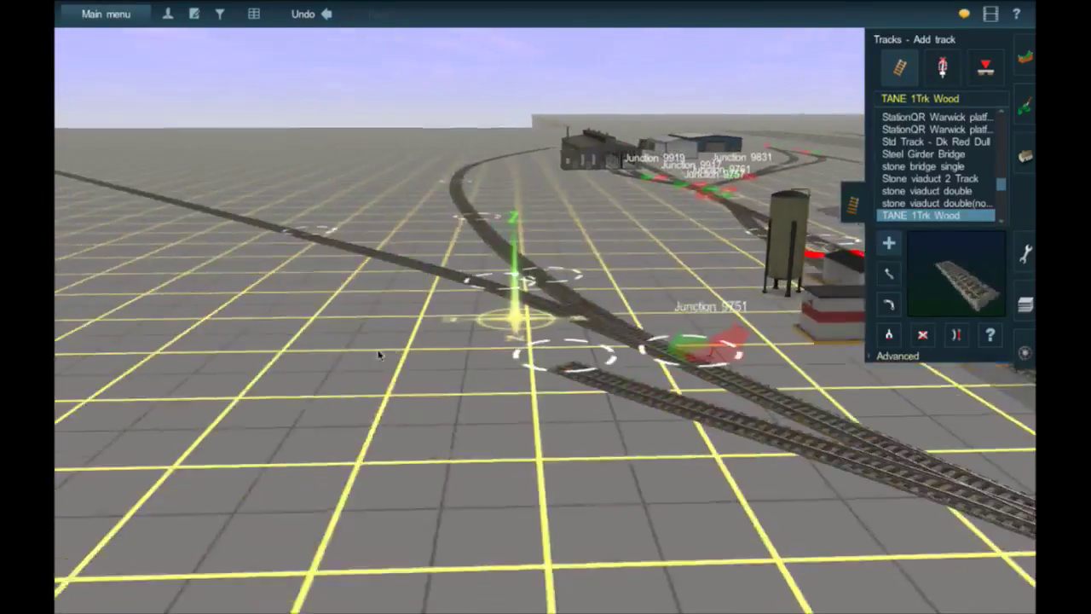
mouse_move(379, 356)
right_down()
mouse_move(426, 341)
mouse_move(421, 351)
mouse_move(674, 470)
right_up()
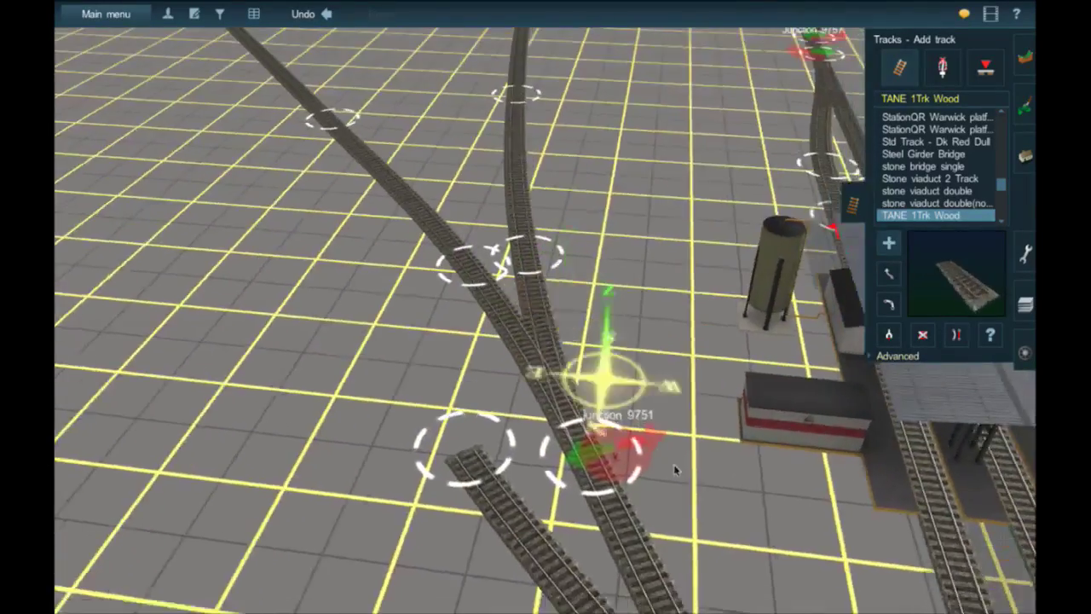
right_click(676, 471)
right_click(690, 319)
mouse_move(690, 318)
right_down()
mouse_move(624, 361)
mouse_move(542, 326)
mouse_move(457, 227)
mouse_move(555, 210)
mouse_move(623, 173)
mouse_move(576, 165)
right_up()
right_click(624, 364)
scroll(542, 326, down, 5)
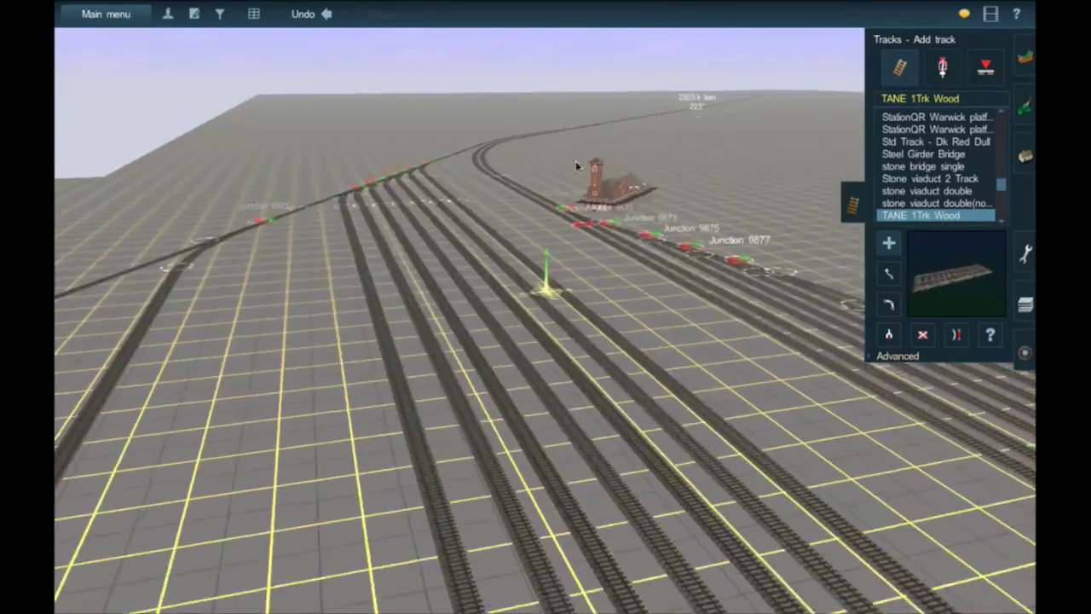
right_click(702, 455)
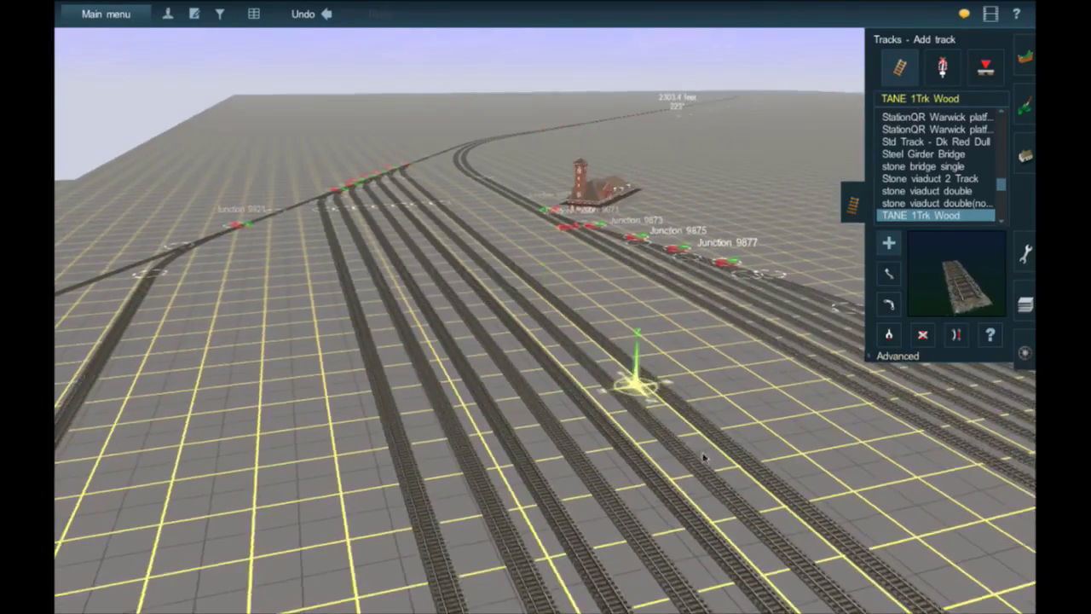
key(Right)
mouse_move(704, 458)
right_down()
mouse_move(739, 424)
mouse_move(772, 358)
mouse_move(740, 287)
mouse_move(680, 243)
mouse_move(532, 270)
mouse_move(571, 263)
right_up()
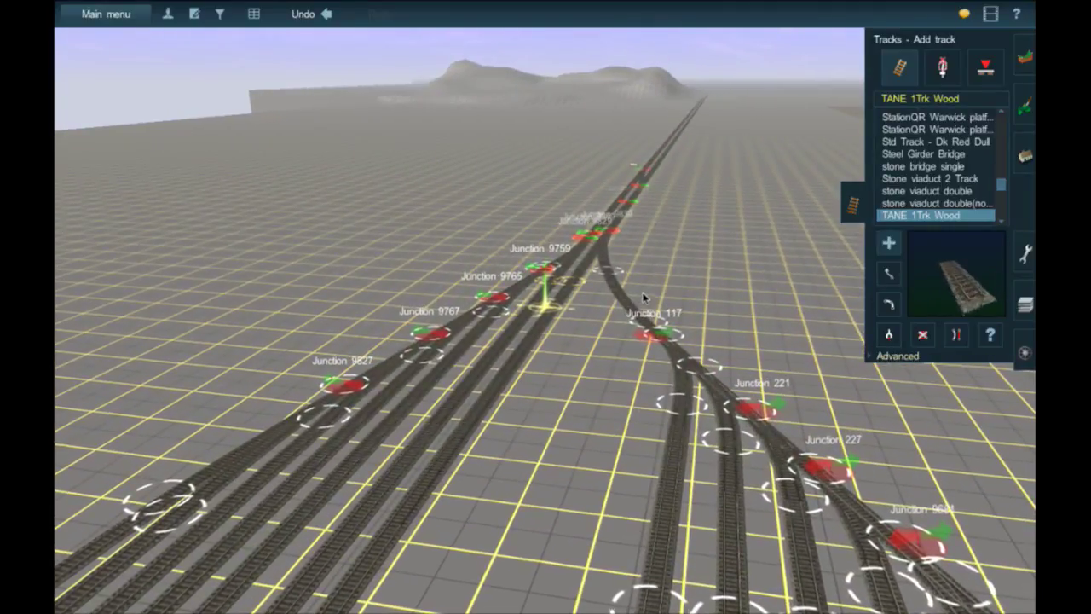
Step: Follow the double-track main line out of the yard past Junction 9851 and inspect the milepost 0 and yard limit signs
right_click(608, 243)
right_click(552, 265)
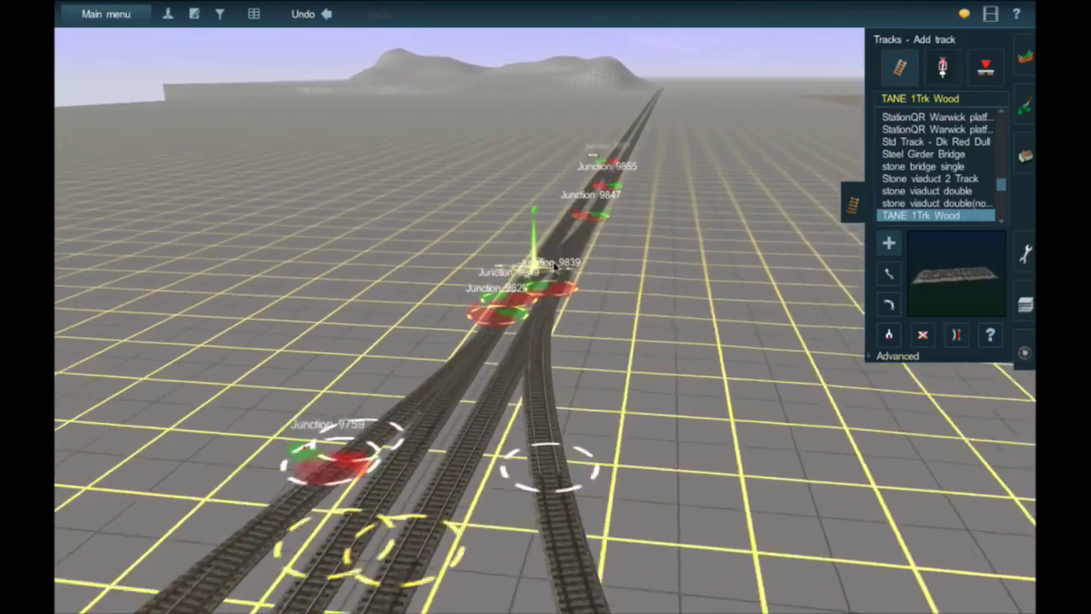
right_click(584, 211)
right_click(585, 207)
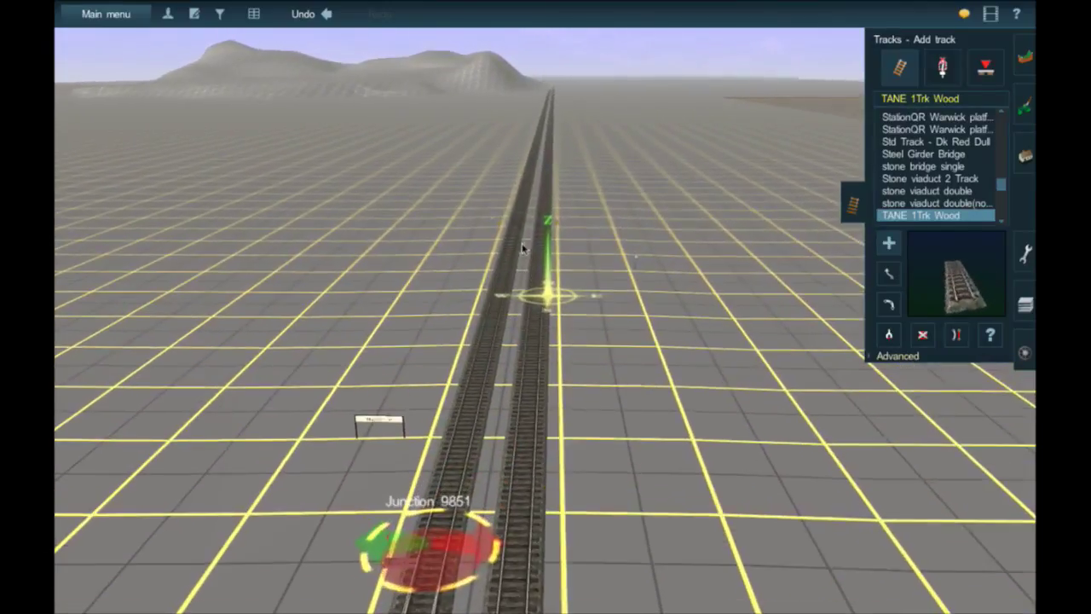
scroll(523, 248, up, 5)
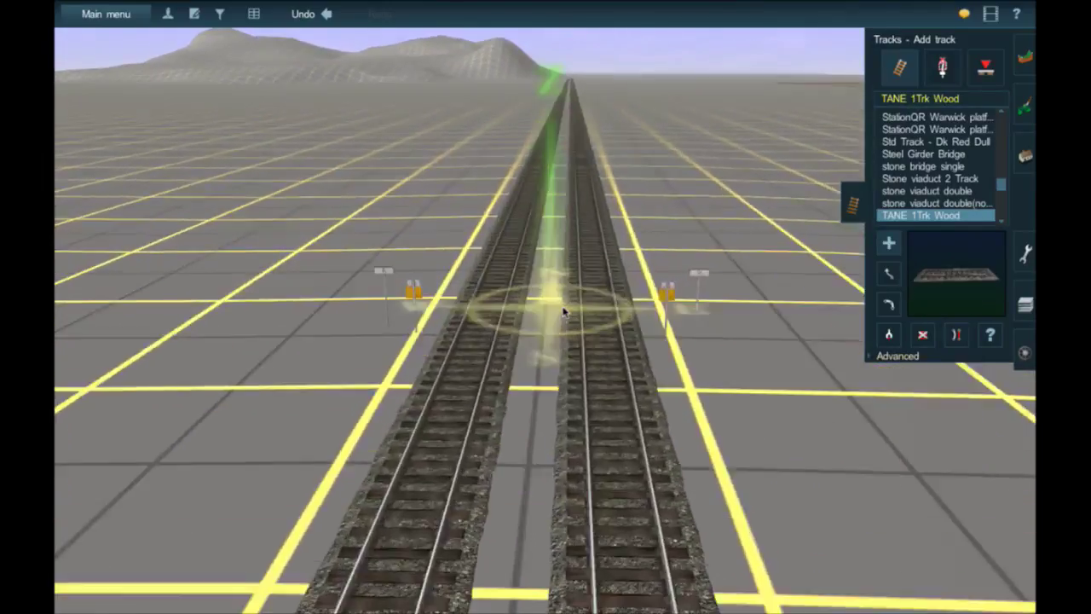
scroll(563, 312, up, 4)
scroll(562, 312, down, 3)
key(Up)
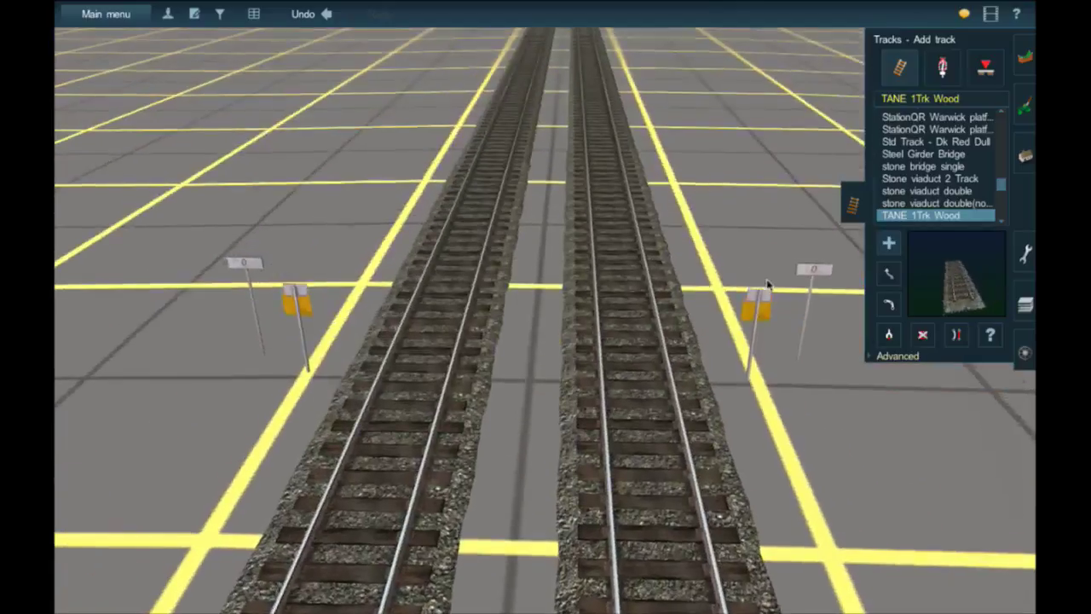
right_drag(639, 345, 638, 345)
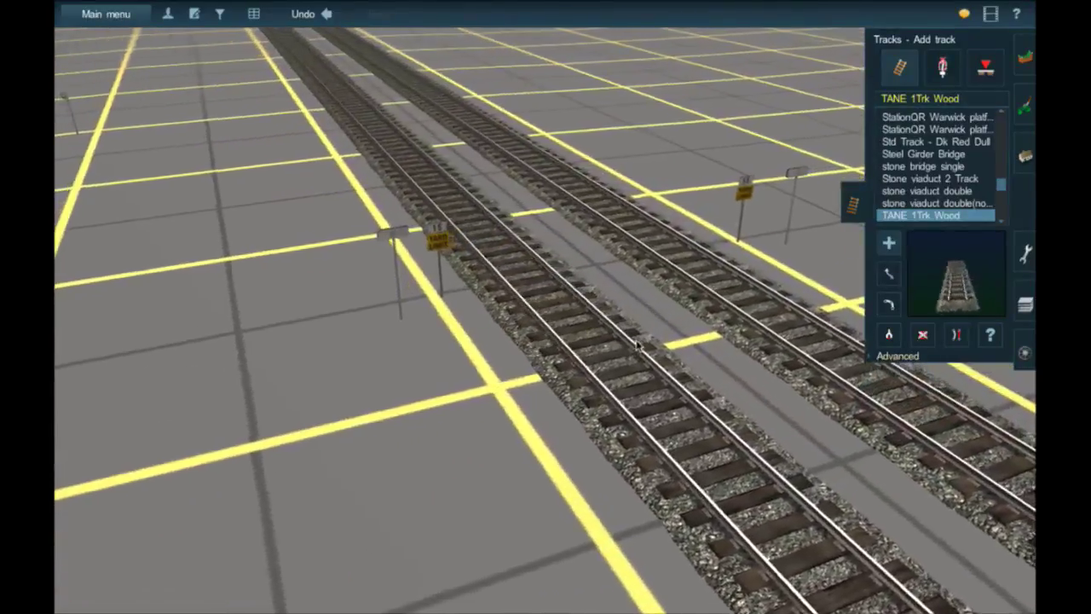
Step: Trace the route on the overhead map from Green Tree Rd along the river to Northern Energy Victoria
scroll(637, 344, down, 10)
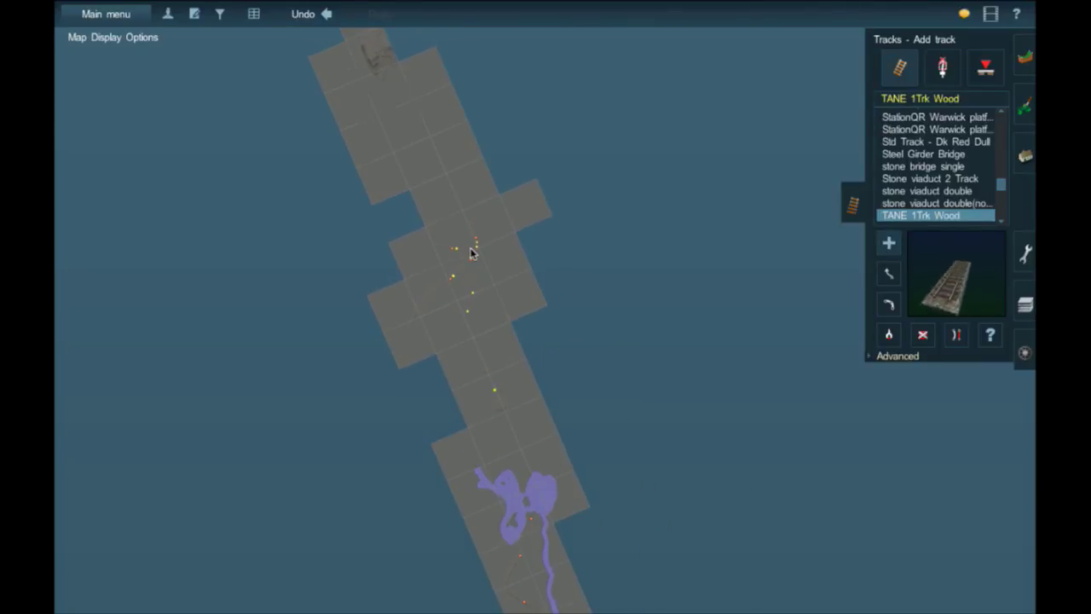
scroll(471, 252, up, 3)
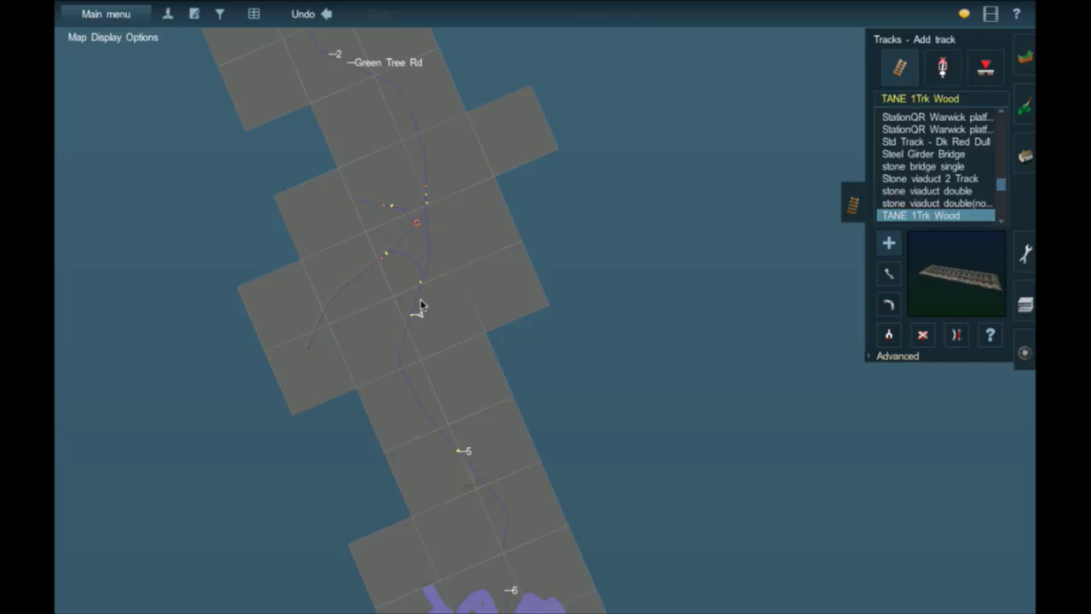
right_click(475, 479)
click(512, 491)
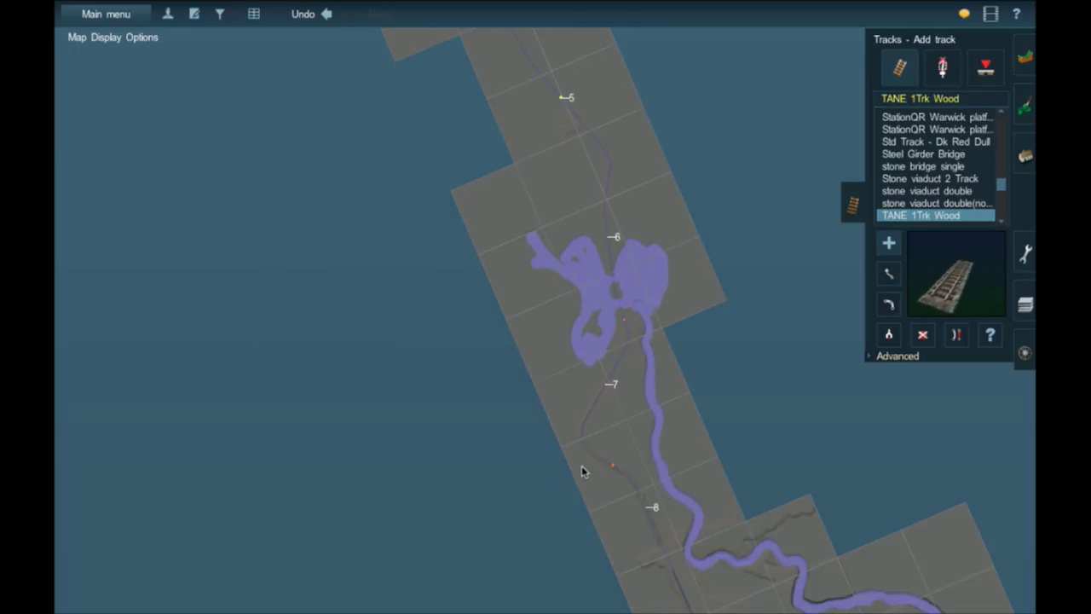
click(581, 465)
click(649, 404)
right_click(551, 253)
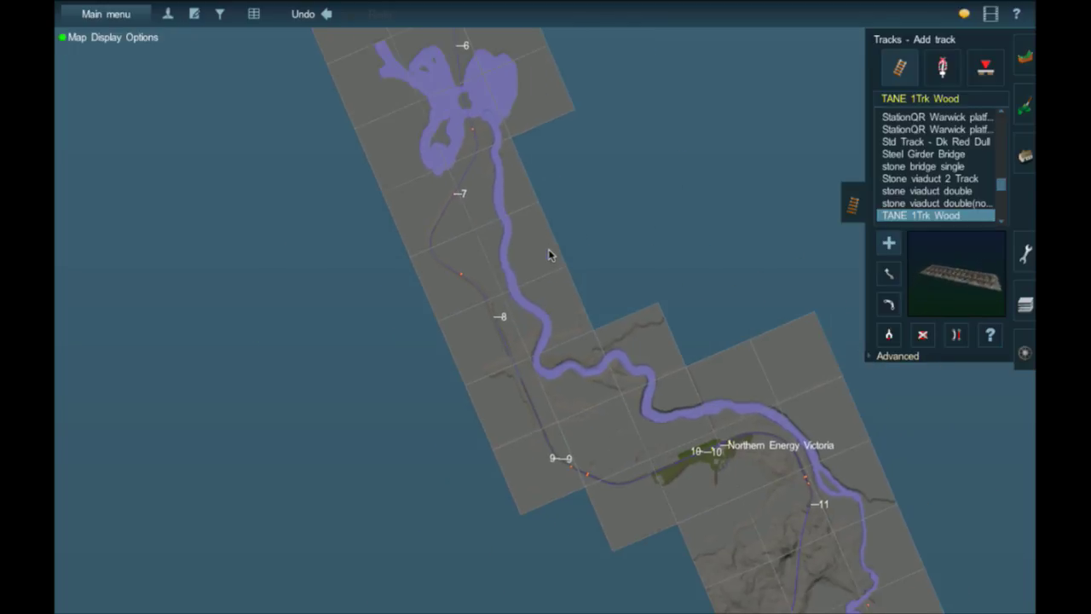
Step: Trace the map back along the route to Flagstaff Yard, examine its labelled tracks and shops, and return to the 3D view
right_click(546, 247)
right_click(537, 241)
right_click(524, 233)
right_click(520, 231)
right_click(518, 229)
right_click(515, 230)
right_click(515, 224)
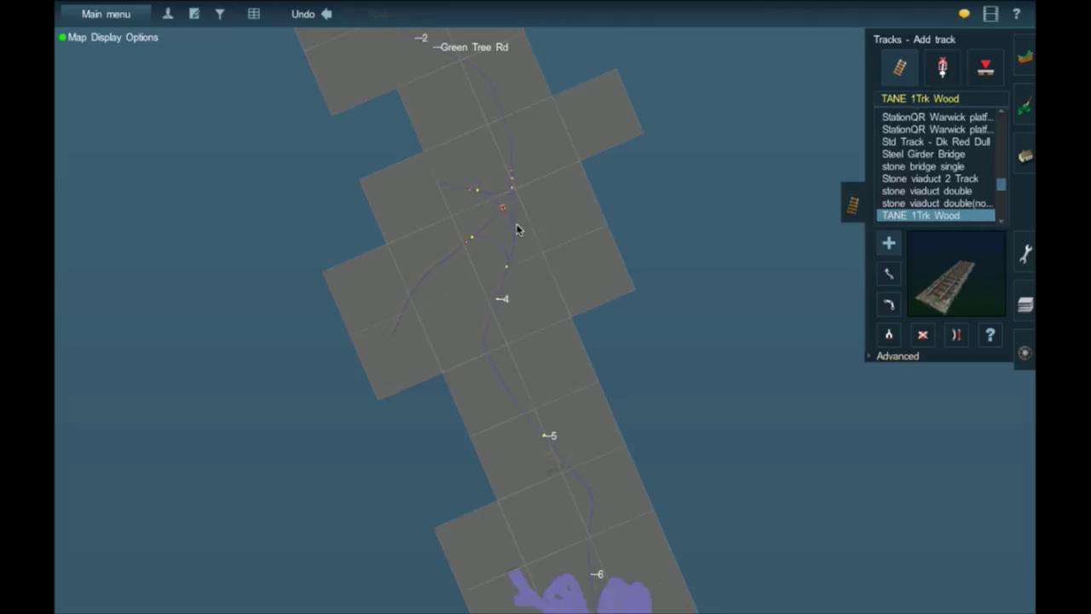
right_click(515, 224)
right_click(515, 225)
right_click(499, 224)
right_click(493, 214)
right_drag(493, 219, 497, 219)
scroll(591, 353, up, 2)
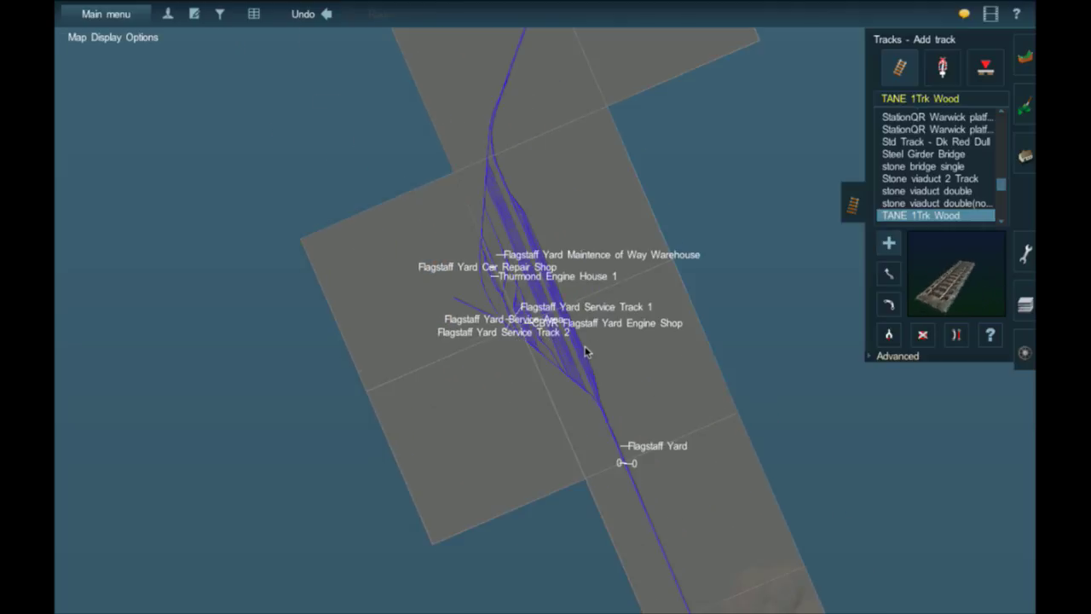
scroll(569, 311, up, 1)
right_click(577, 329)
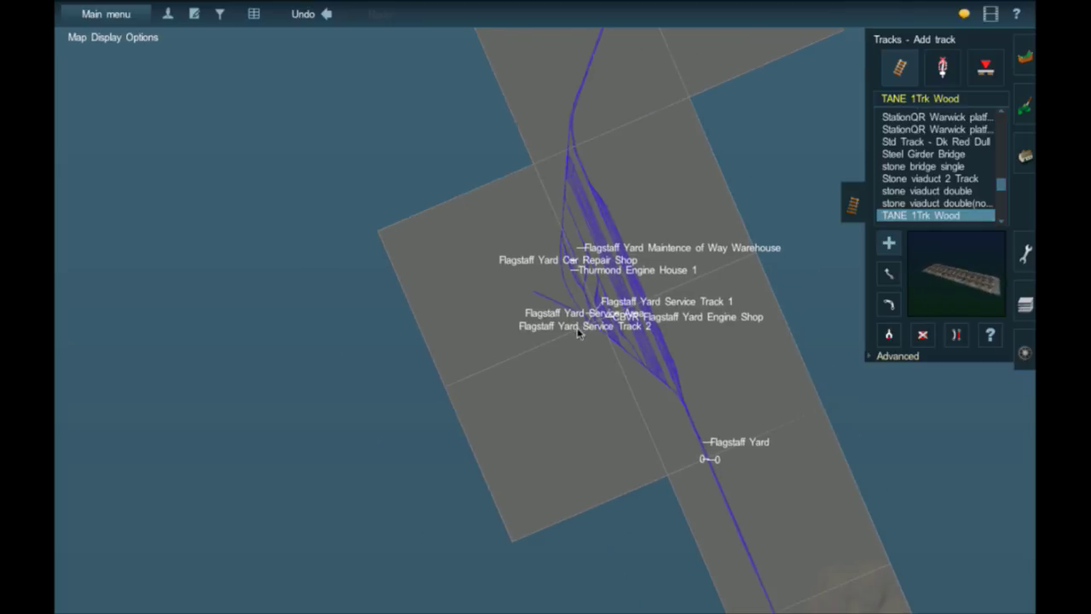
right_click(557, 305)
scroll(557, 305, up, 1)
key(ctrl+m)
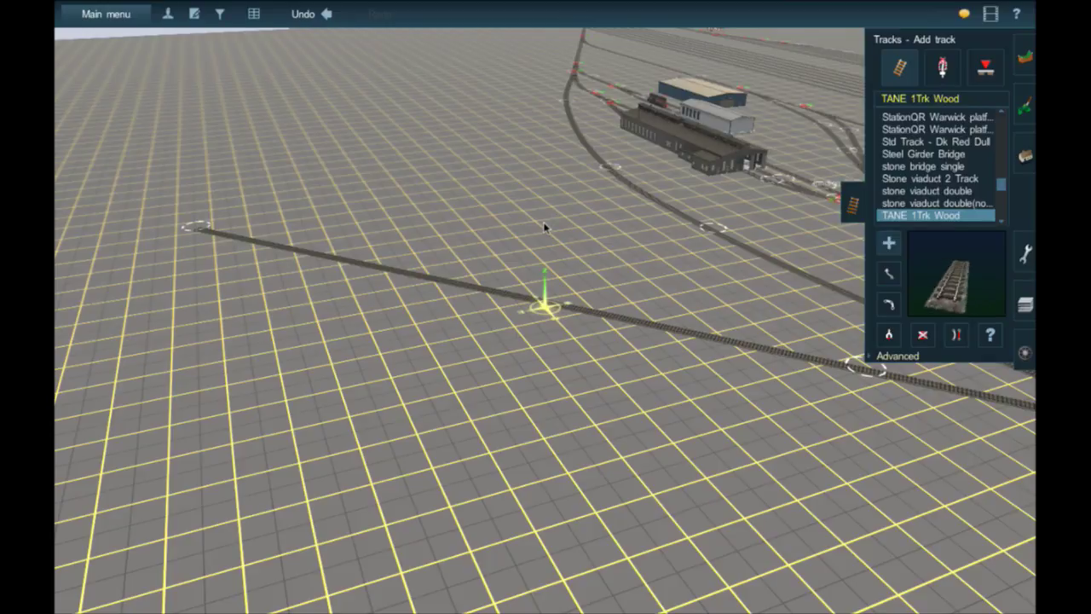
Step: Extend the single track from its open end outside the yard with a new length of TANE 1Trk Wood
right_drag(341, 266, 564, 321)
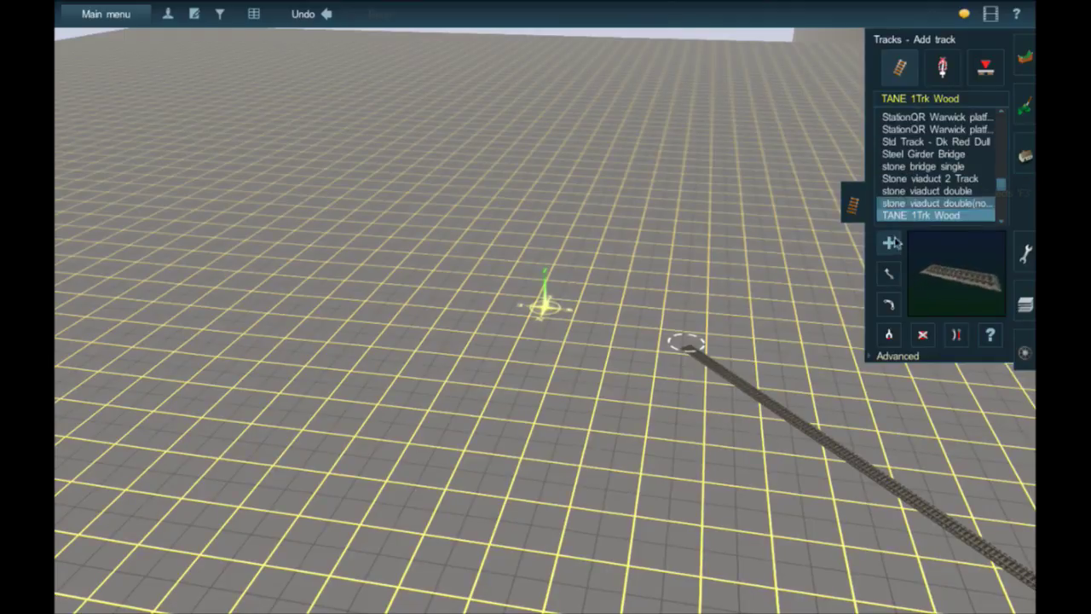
right_click(683, 345)
scroll(617, 320, up, 5)
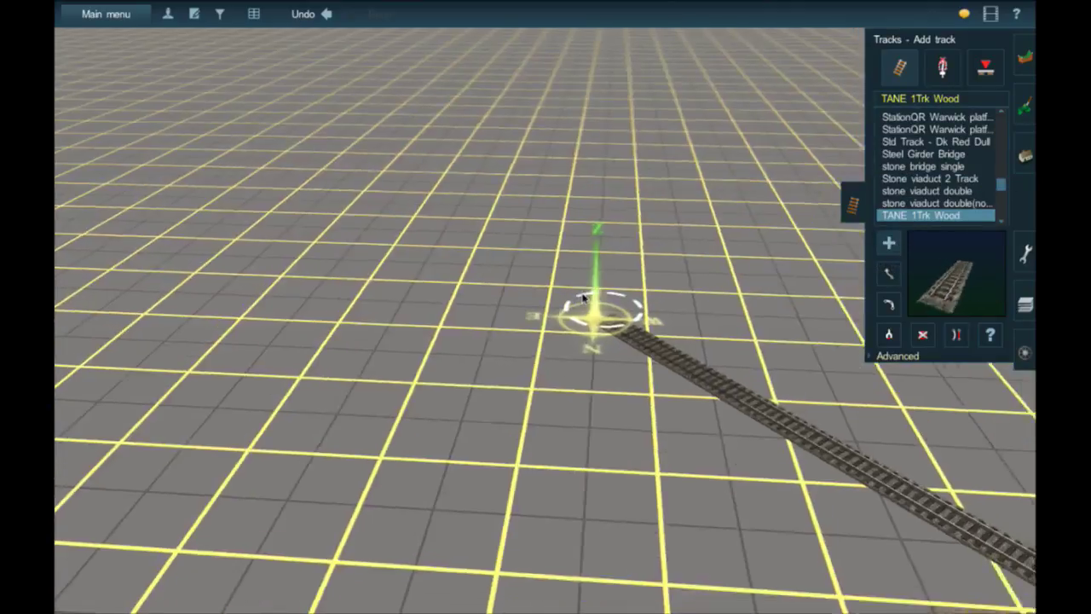
right_drag(528, 297, 558, 136)
drag(558, 133, 628, 43)
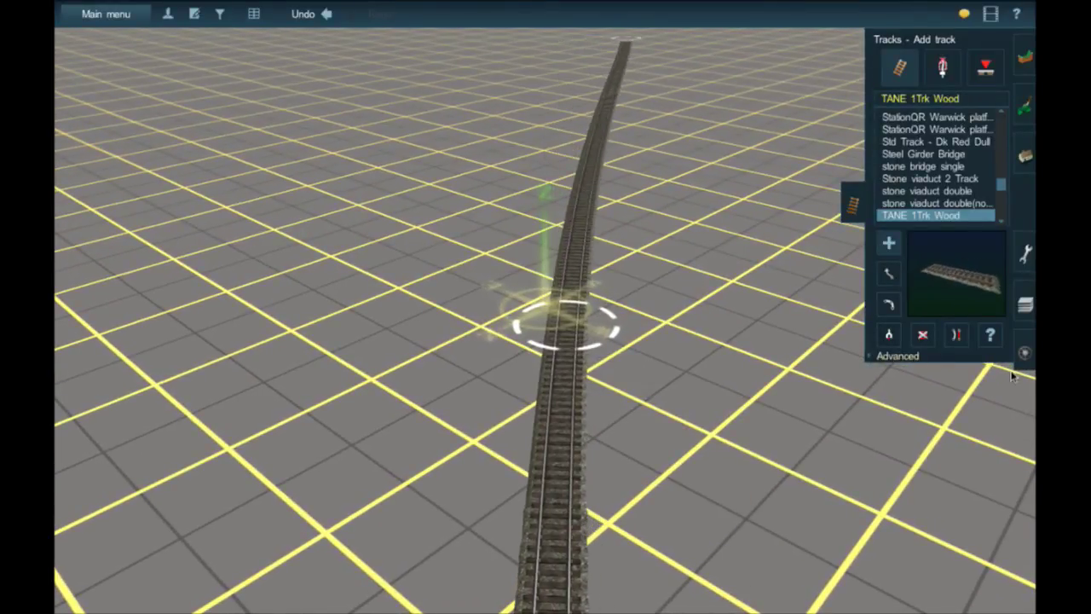
Step: Straighten the newly added section of single track beyond the yard and follow it to its open end
click(956, 334)
click(549, 423)
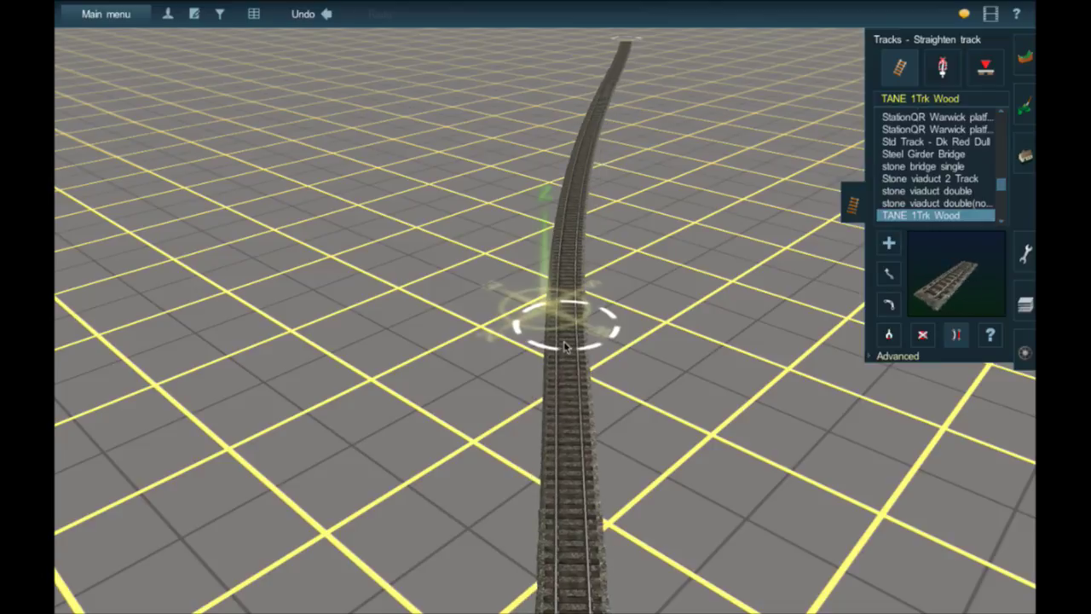
right_click(563, 214)
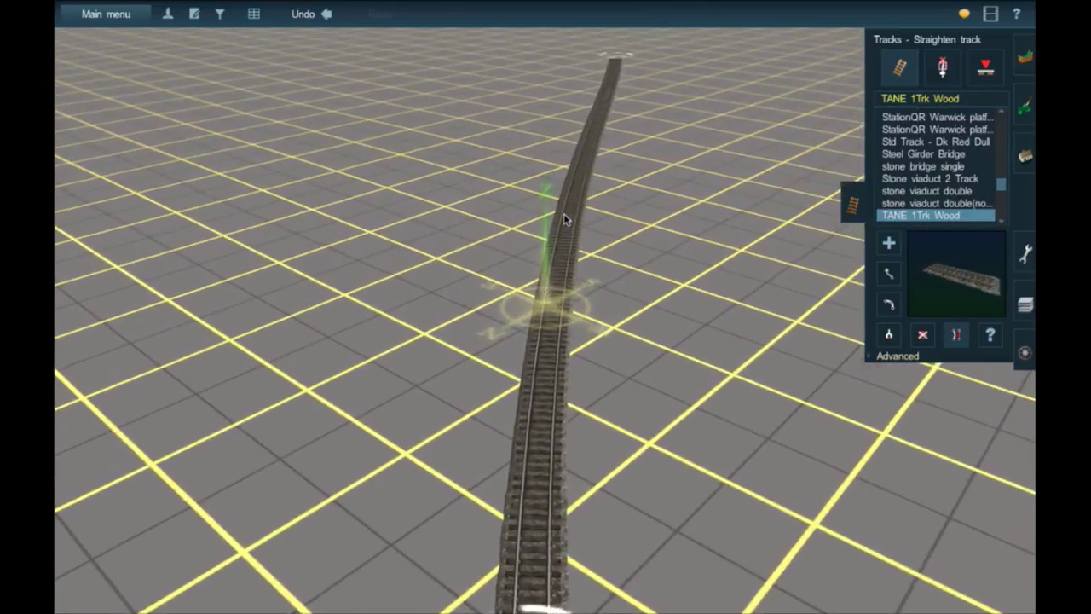
right_click(602, 124)
key(Right)
right_drag(452, 313, 560, 125)
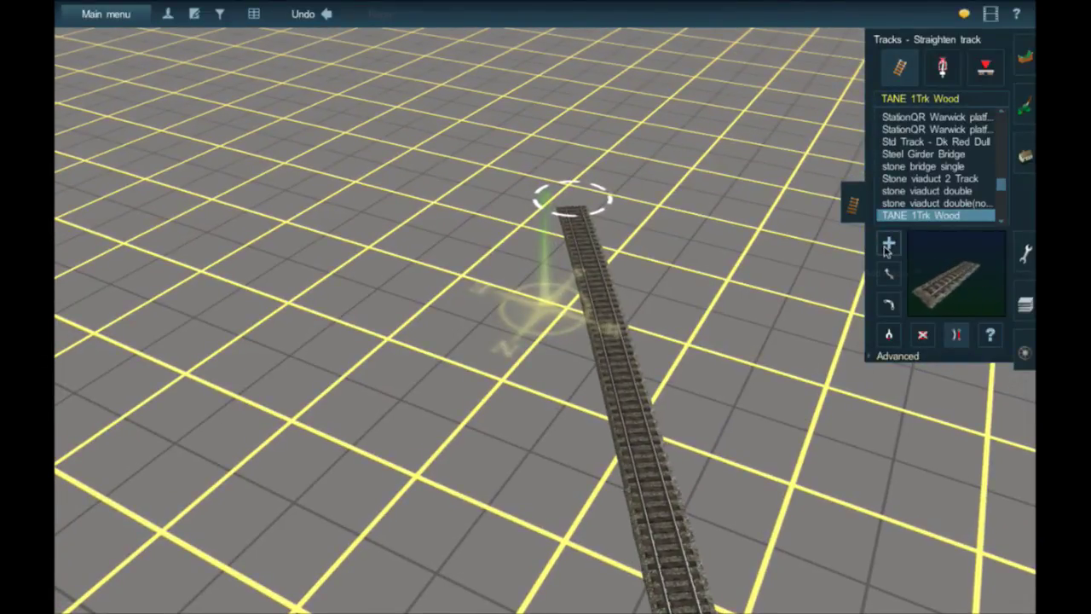
Step: Extend the straightened track from its open end with another length of TANE 1Trk Wood
click(888, 244)
click(577, 192)
click(544, 33)
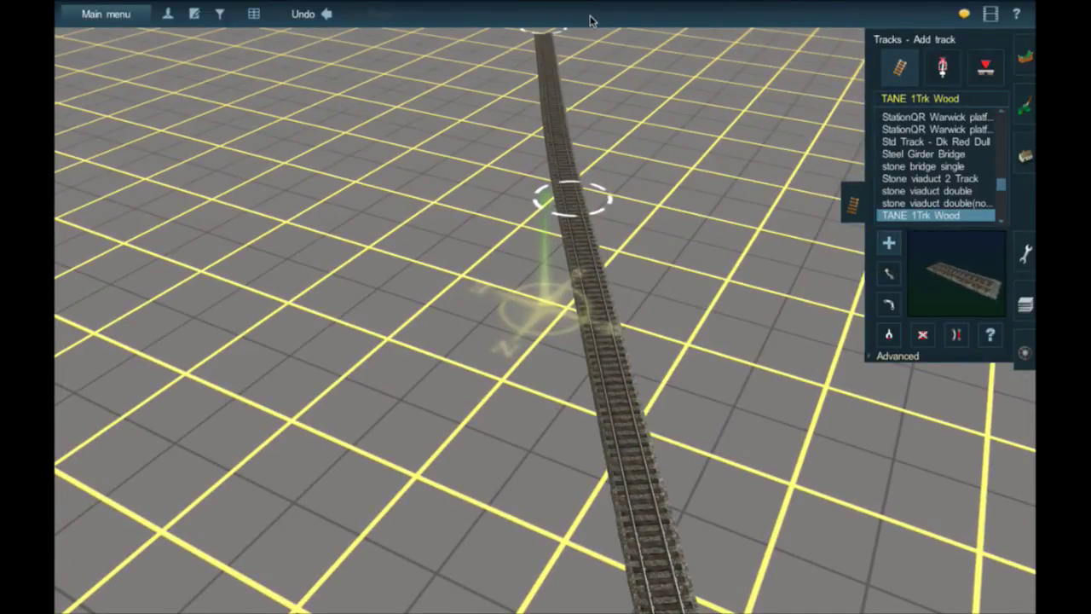
right_click(599, 42)
click(599, 43)
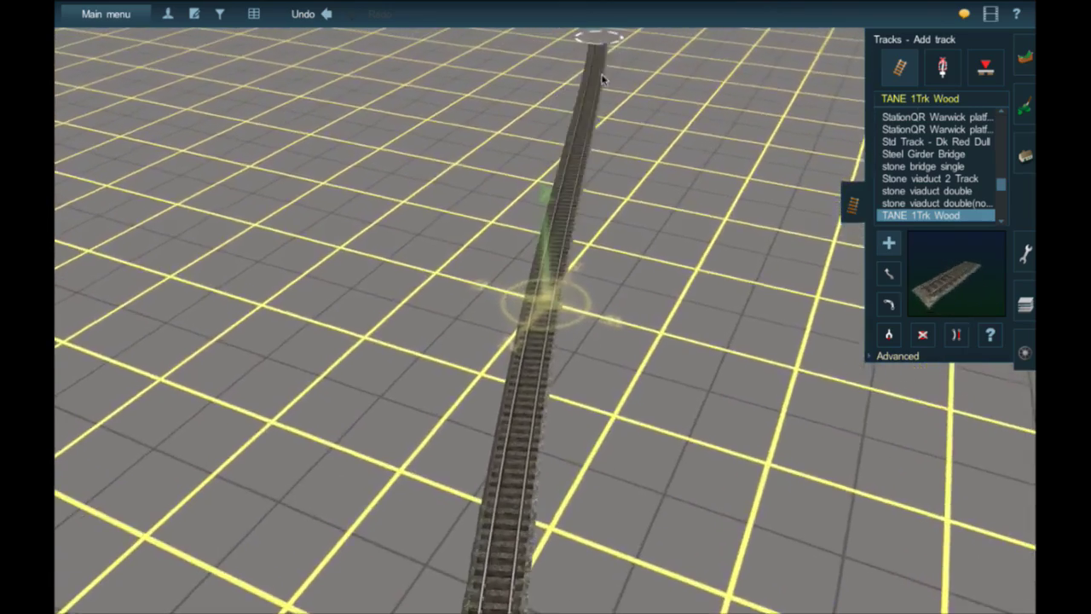
Step: Look back along the extended track towards the yard and trace the overhead map past Green Tree Rd to the triangular junction
right_click(601, 75)
key(Right)
key(Down)
key(Right)
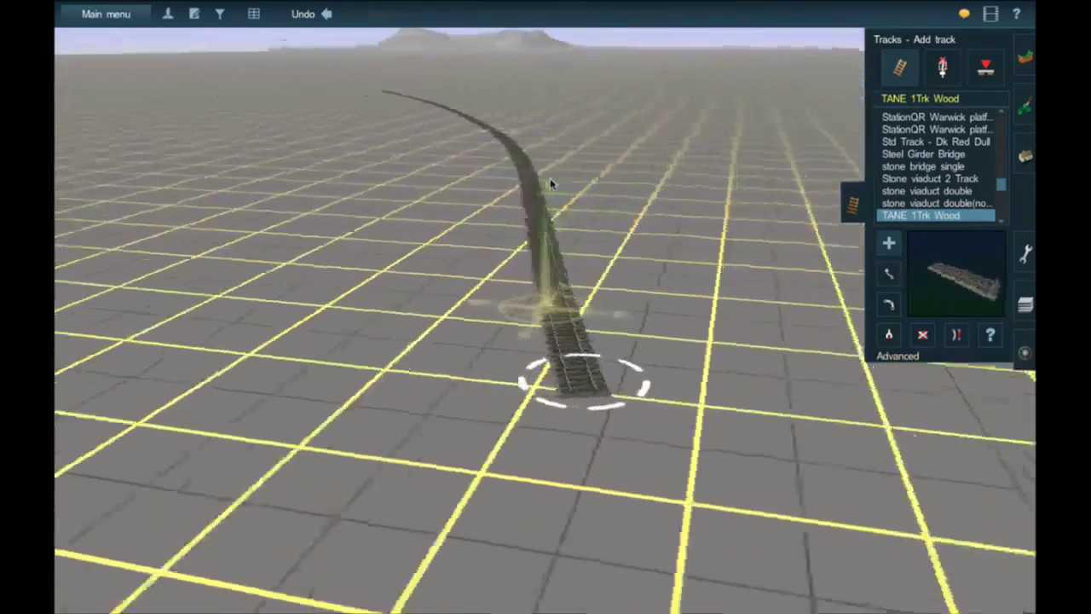
scroll(562, 195, down, 3)
right_click(569, 104)
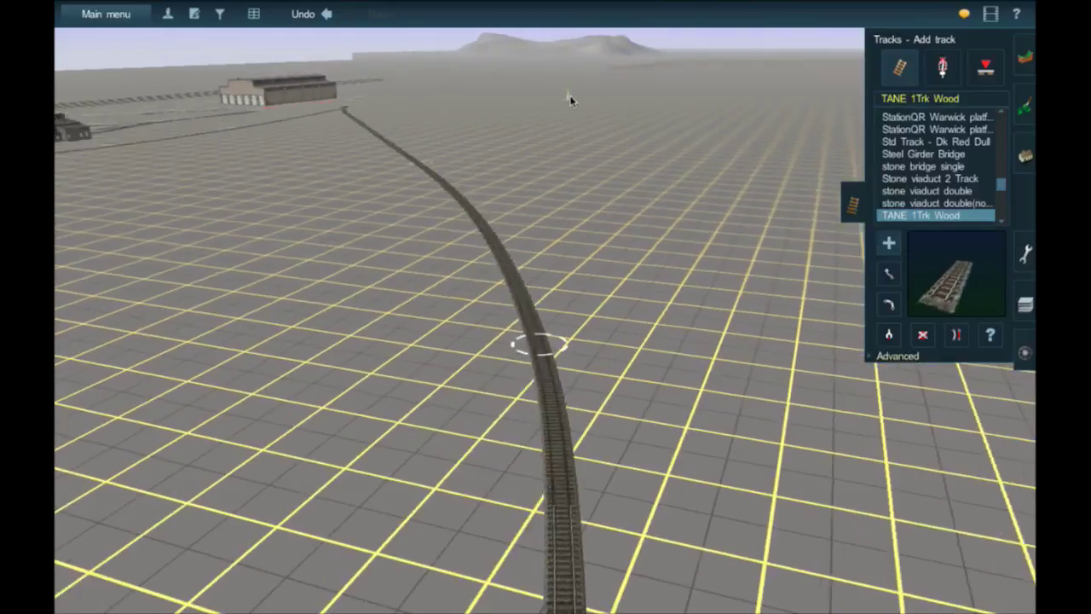
scroll(528, 102, down, 3)
key(m)
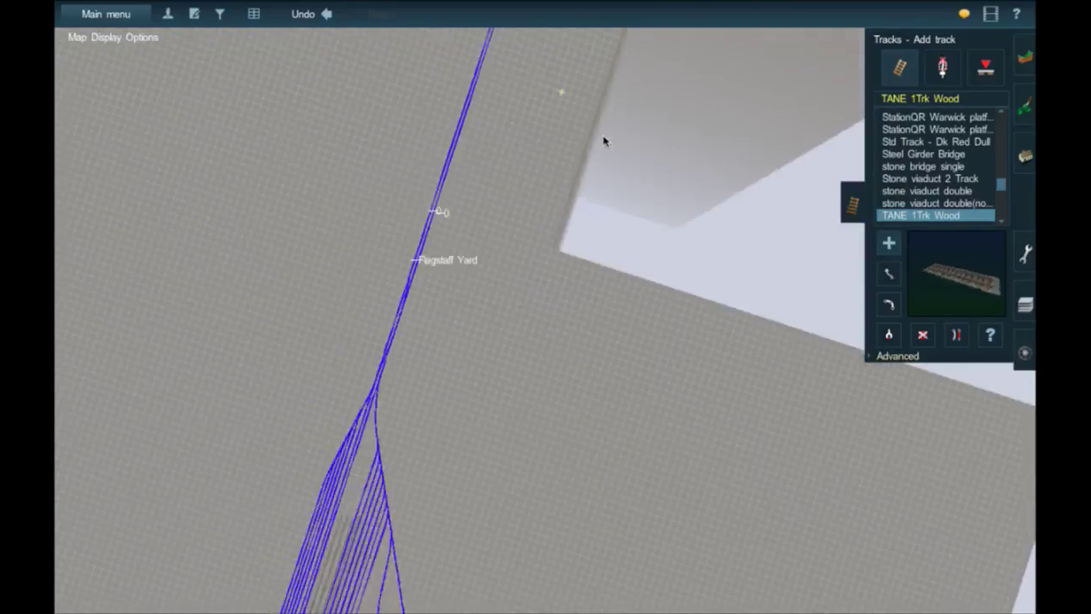
scroll(587, 124, up, 5)
key(Up)
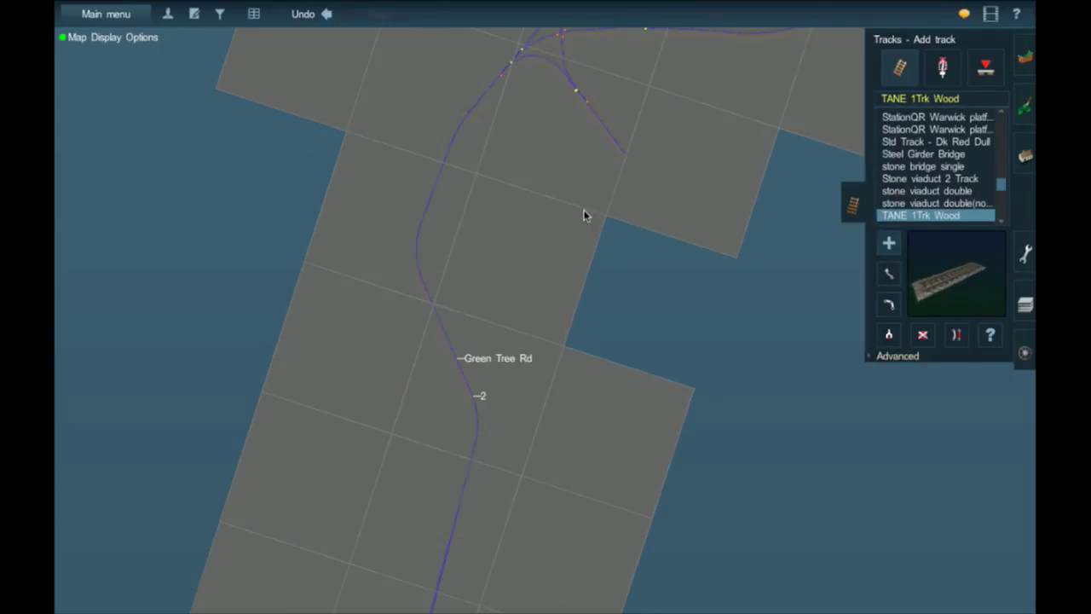
right_click(602, 292)
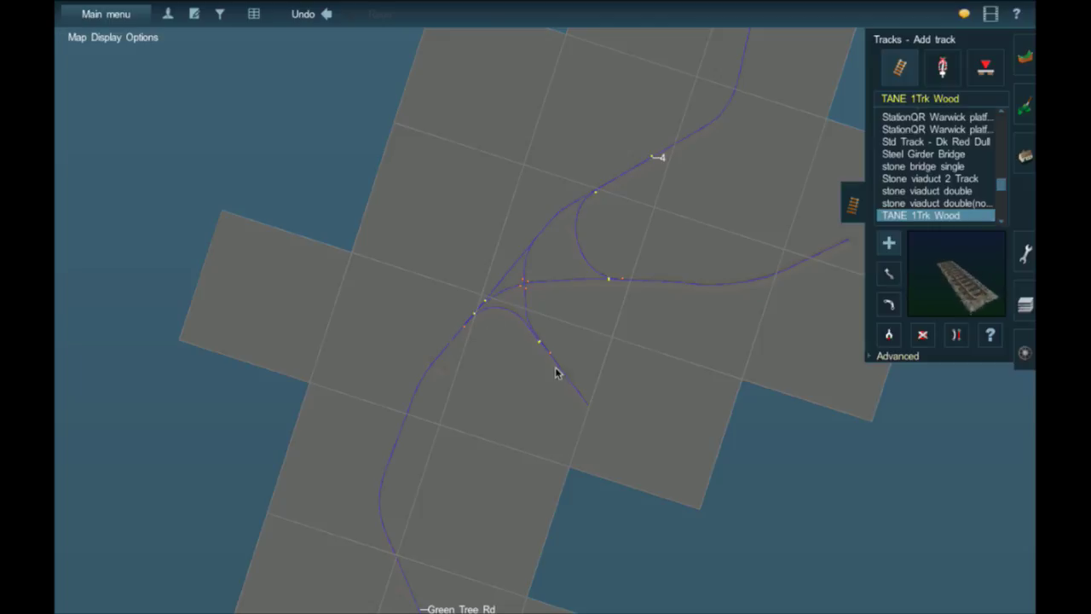
Step: Examine the triangular junction on the map and inspect its diamond crossing and signals in the 3D view
scroll(521, 295, up, 5)
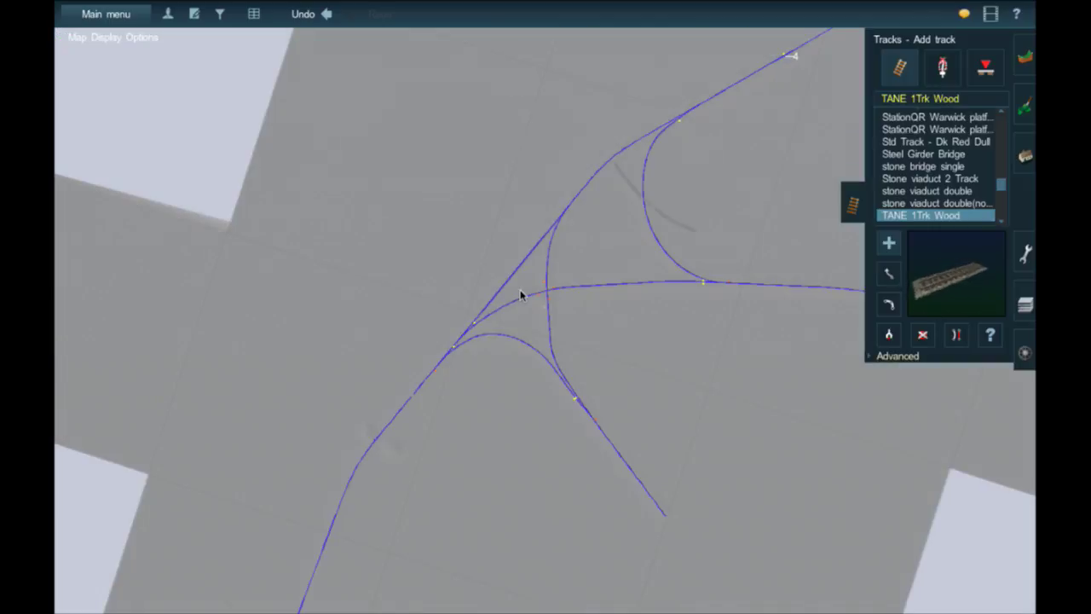
scroll(521, 302, up, 3)
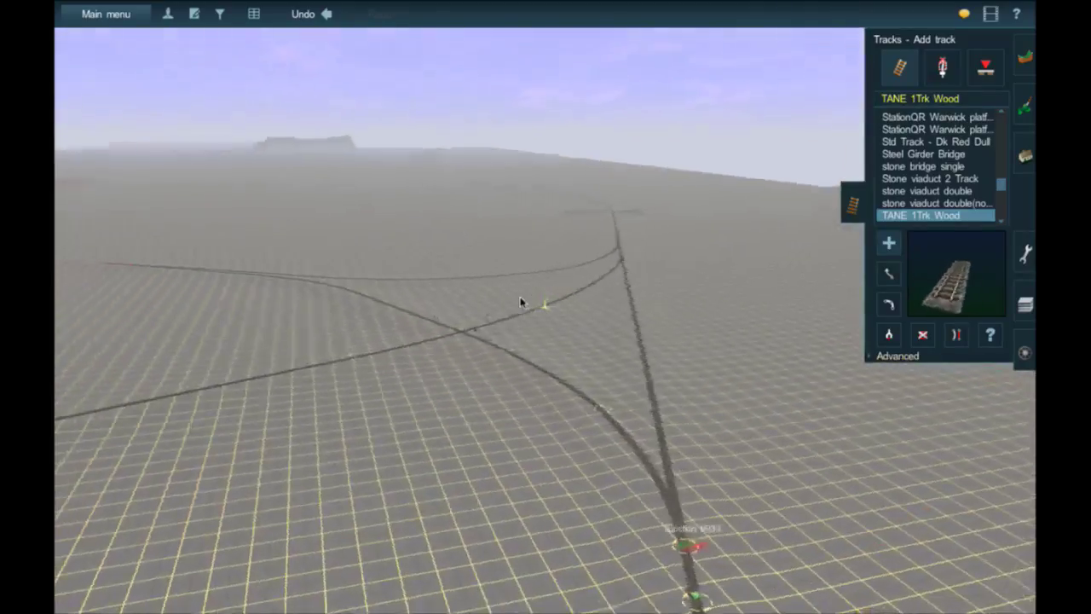
key(Left)
mouse_move(503, 392)
right_down()
mouse_move(485, 404)
mouse_move(516, 301)
mouse_move(559, 282)
mouse_move(550, 333)
mouse_move(529, 367)
mouse_move(570, 308)
right_up()
scroll(571, 307, up, 8)
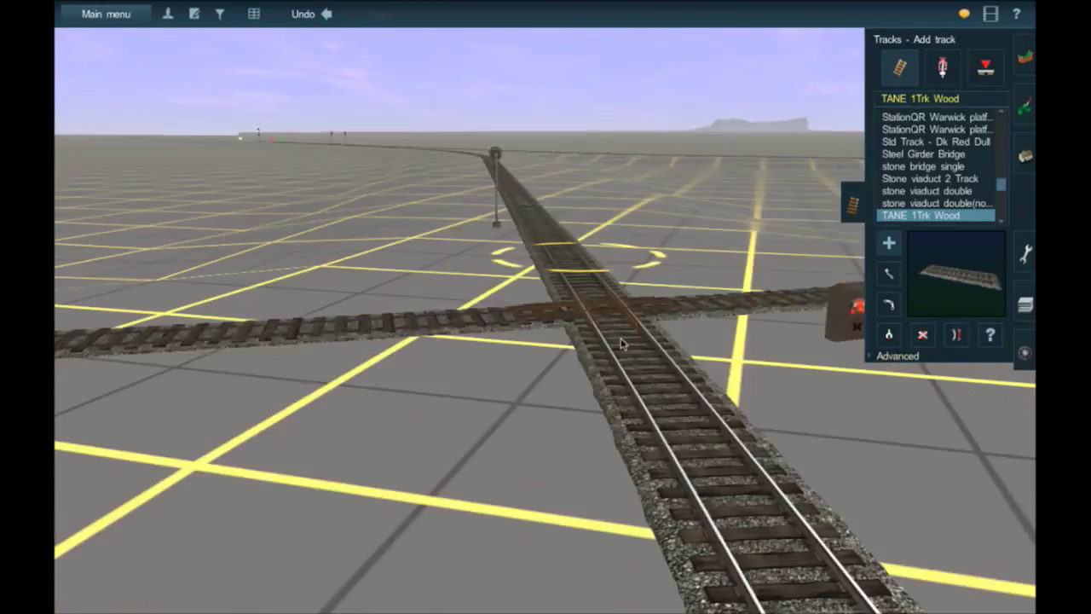
click(611, 335)
scroll(611, 333, down, 3)
key(Left)
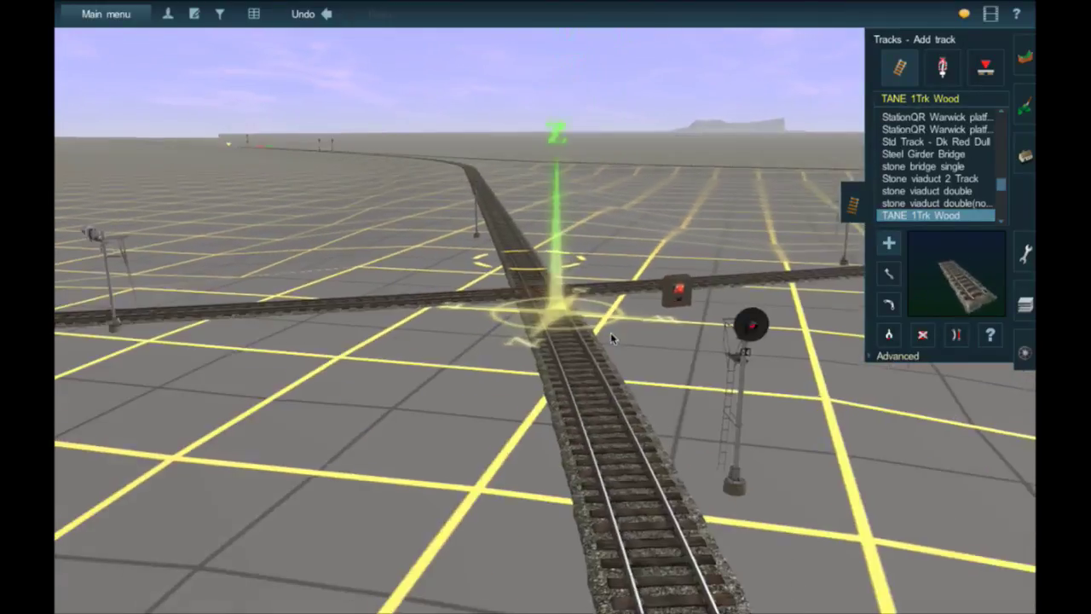
right_drag(649, 322, 671, 296)
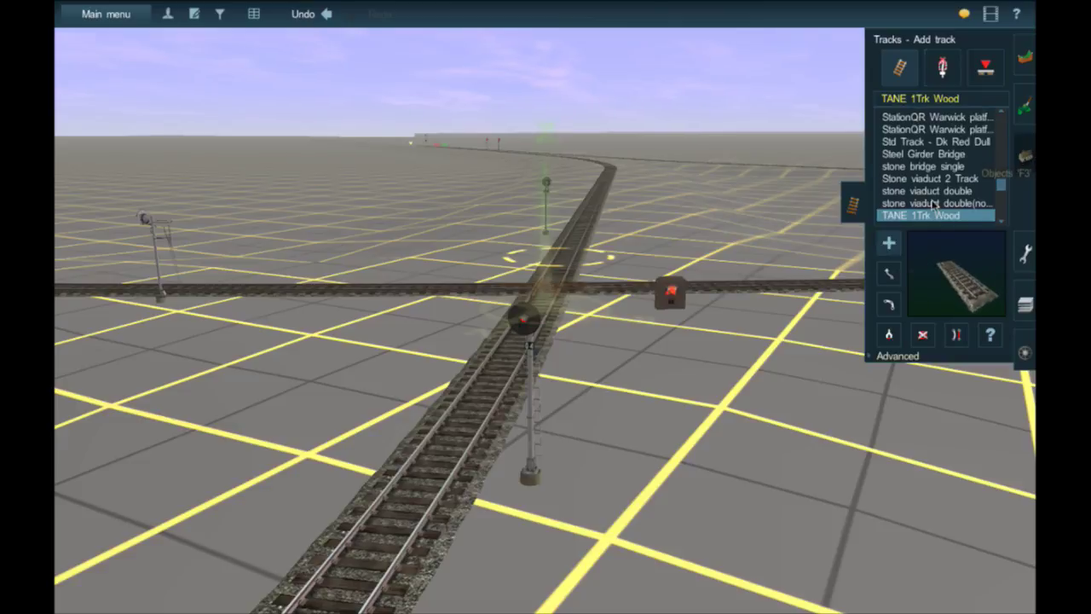
Step: Move the red-lit control box beside the diamond crossing to the far side of the crossing track
click(1025, 156)
click(888, 291)
drag(665, 293, 644, 247)
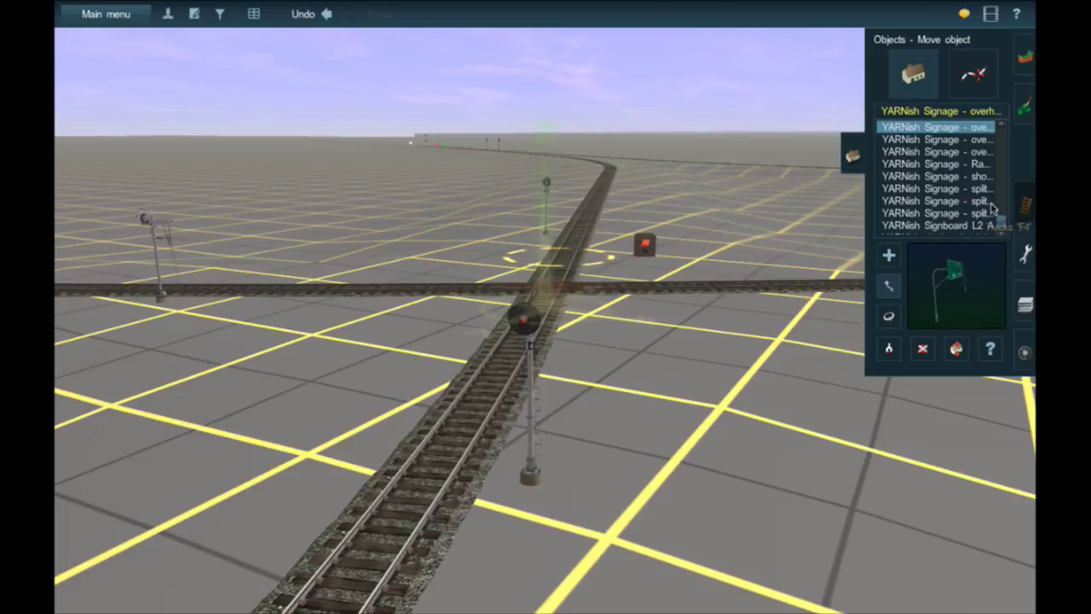
Step: Inspect the diamond crossing and its signals from several angles and examine the rails up close
right_click(581, 378)
key(Left)
key(Up)
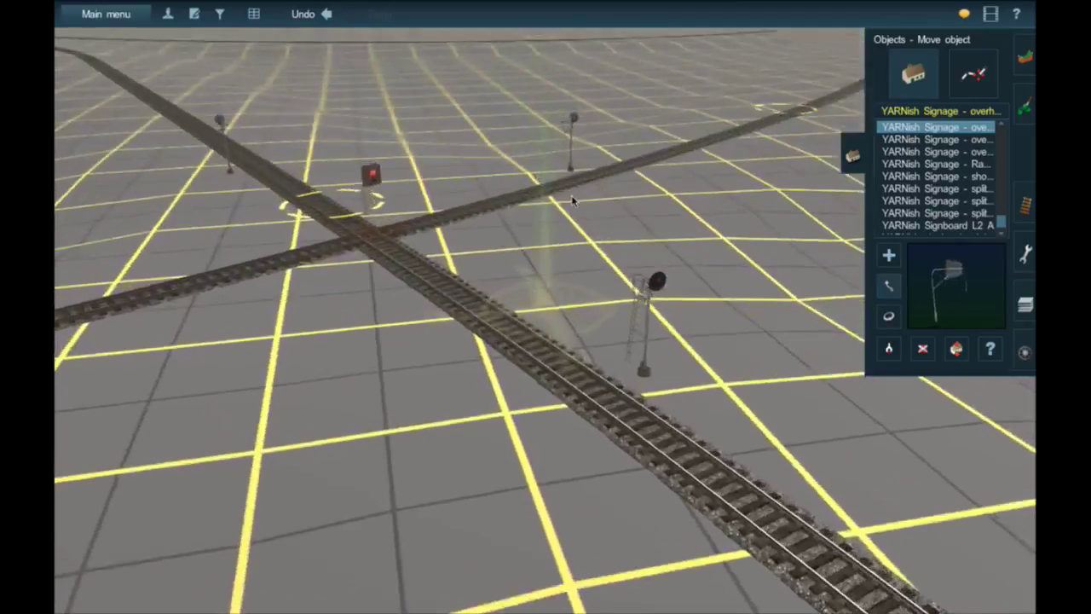
key(Right)
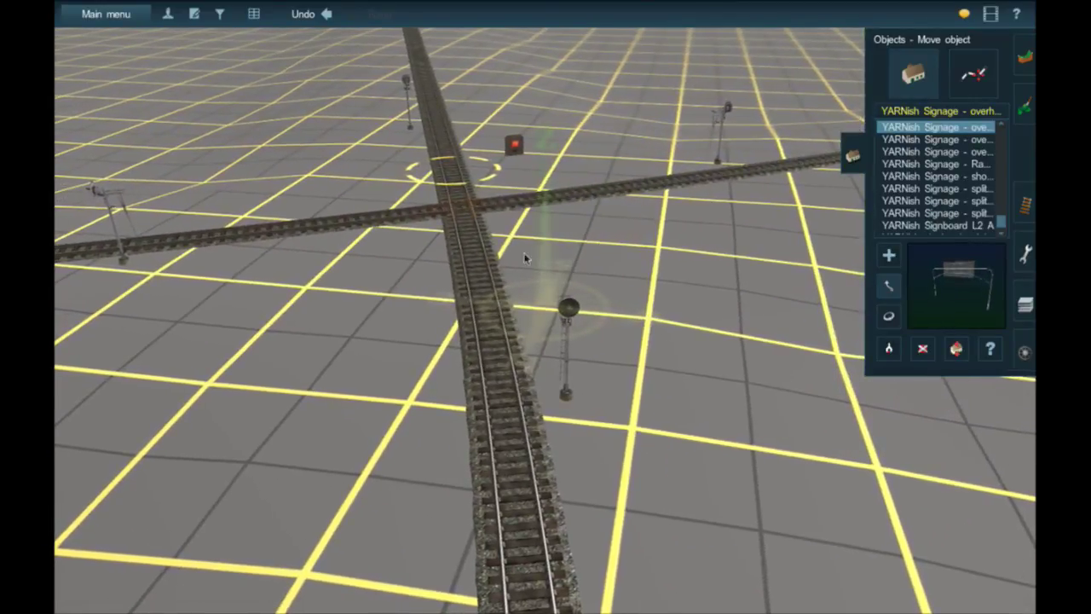
right_click(502, 348)
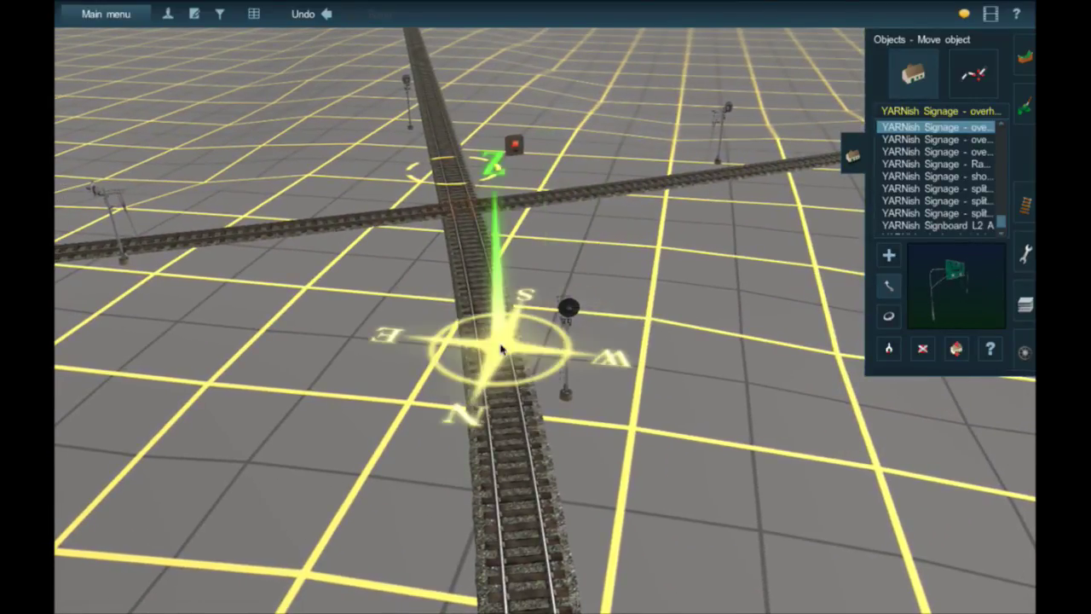
key(Down)
right_drag(527, 300, 558, 284)
scroll(558, 283, up, 6)
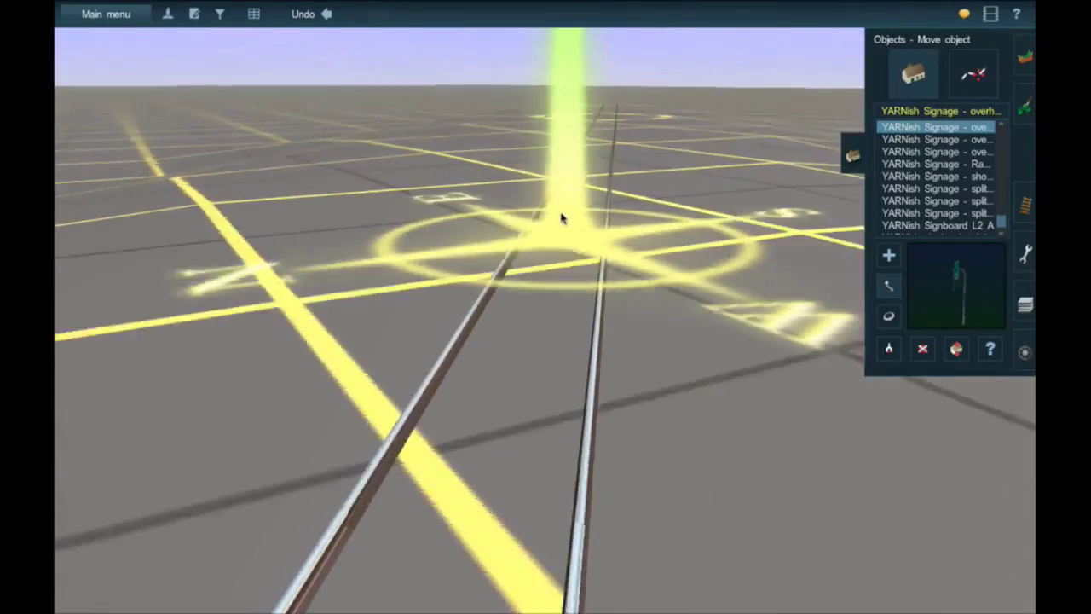
scroll(562, 220, down, 5)
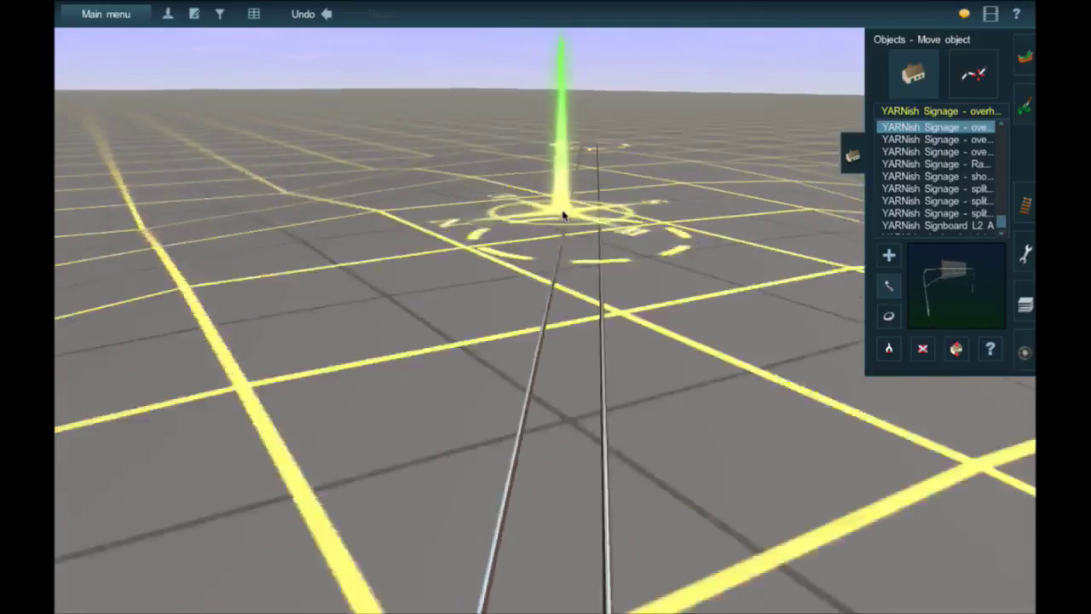
right_drag(565, 223, 455, 191)
Step: Return to the single track's open end outside Flagstaff Yard and extend it with another length of TANE 1Trk Wood, adding a midway spline point
scroll(509, 204, down, 10)
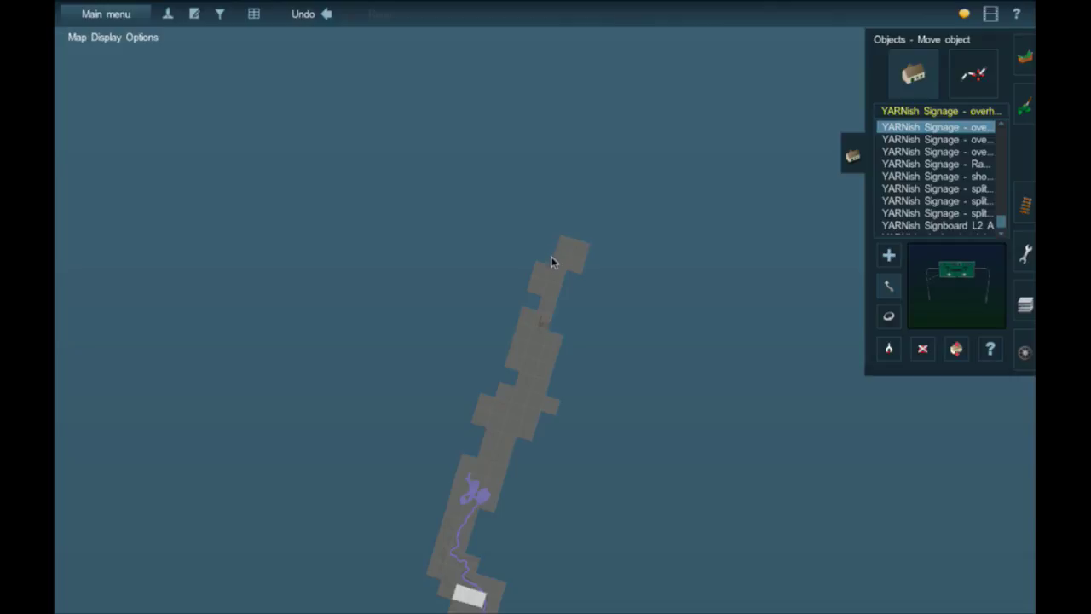
scroll(550, 261, up, 5)
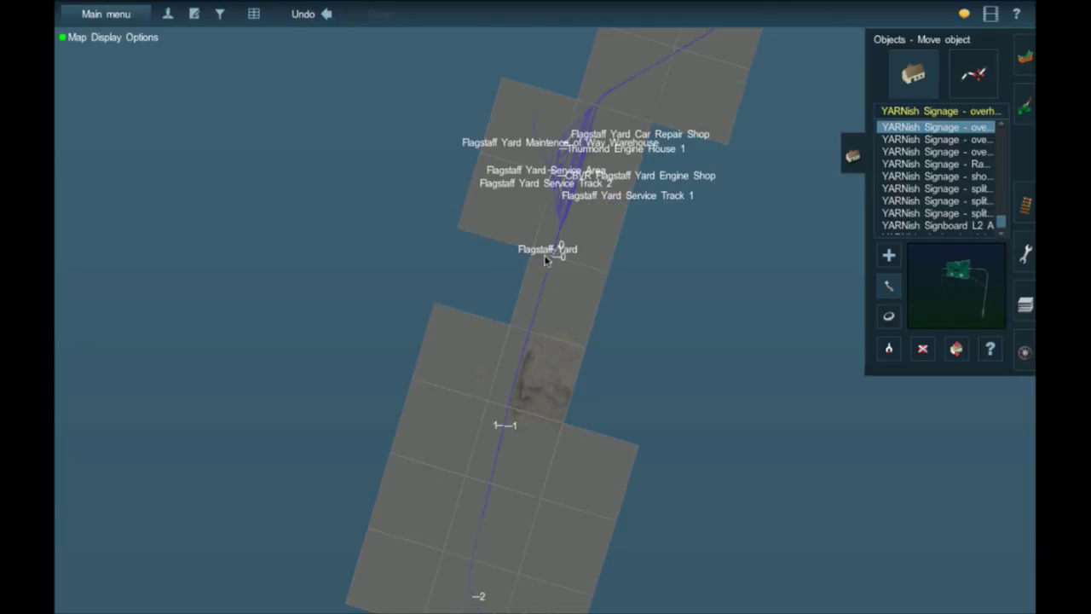
scroll(550, 252, up, 6)
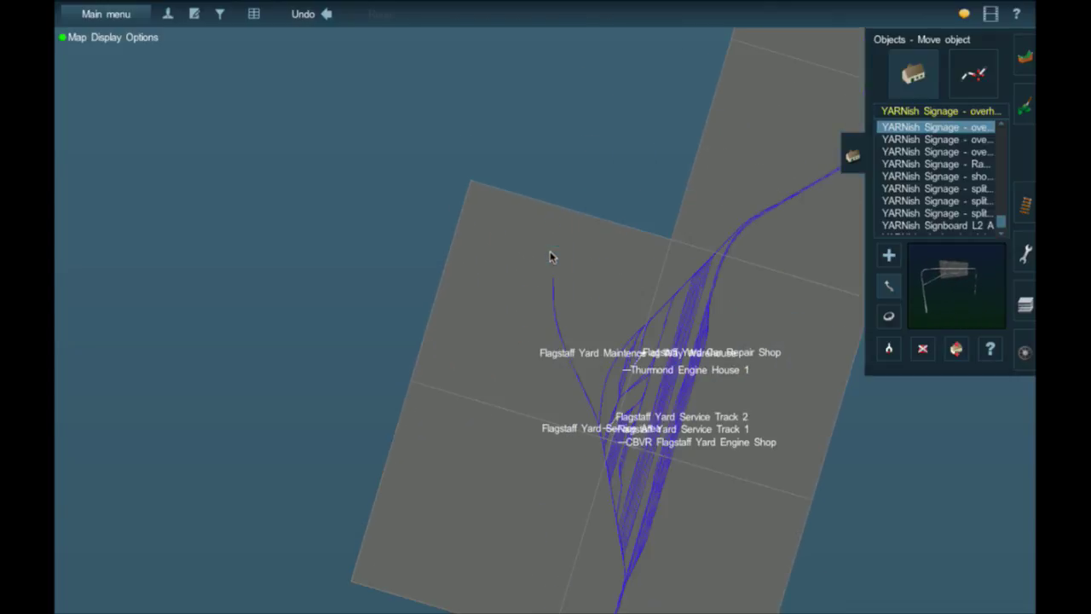
scroll(576, 243, up, 6)
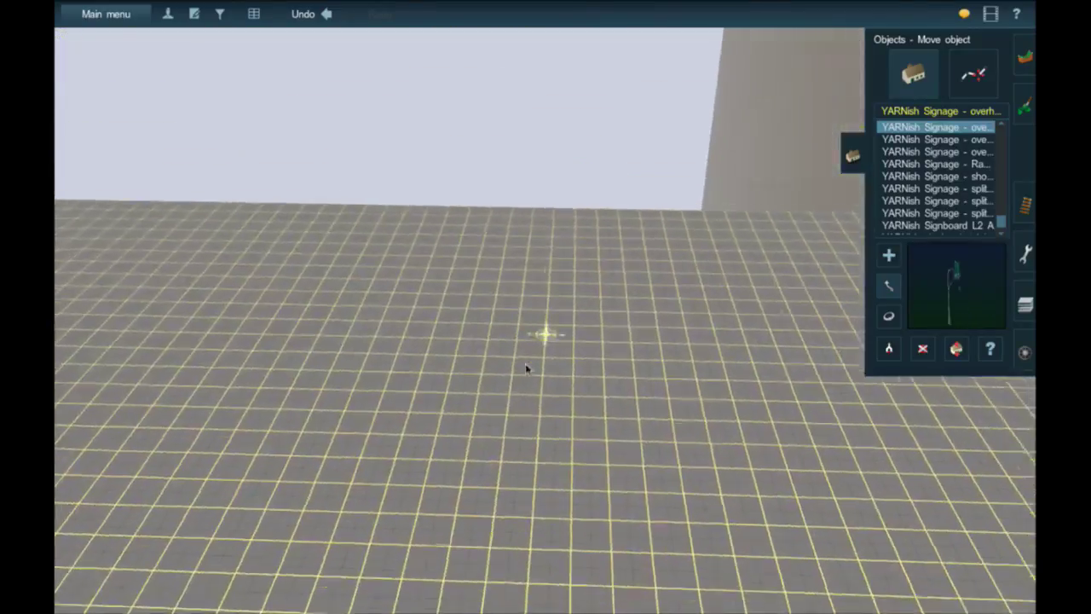
right_click(504, 383)
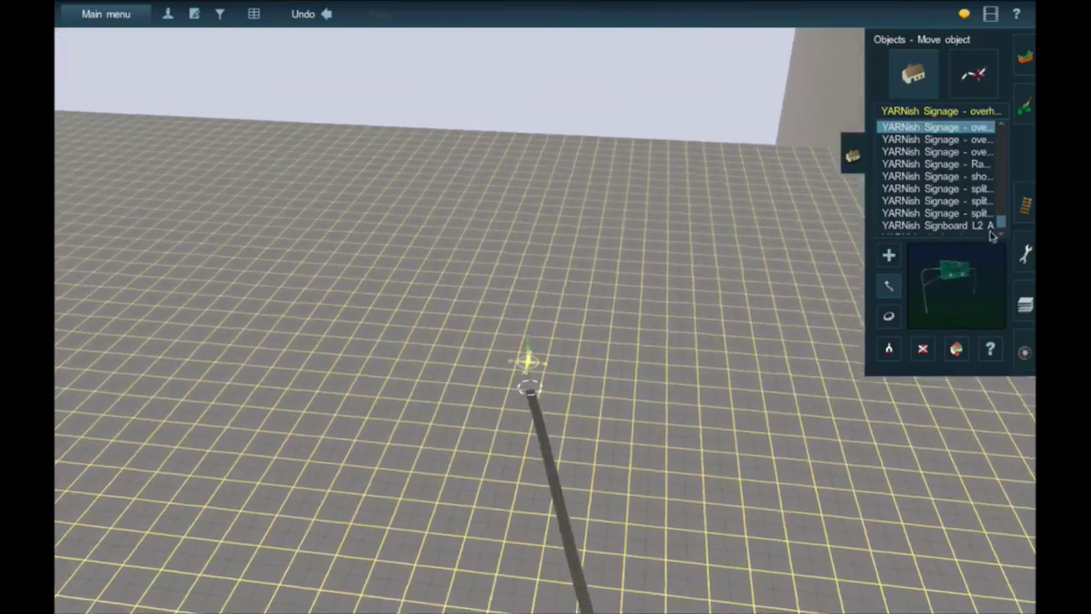
click(1021, 208)
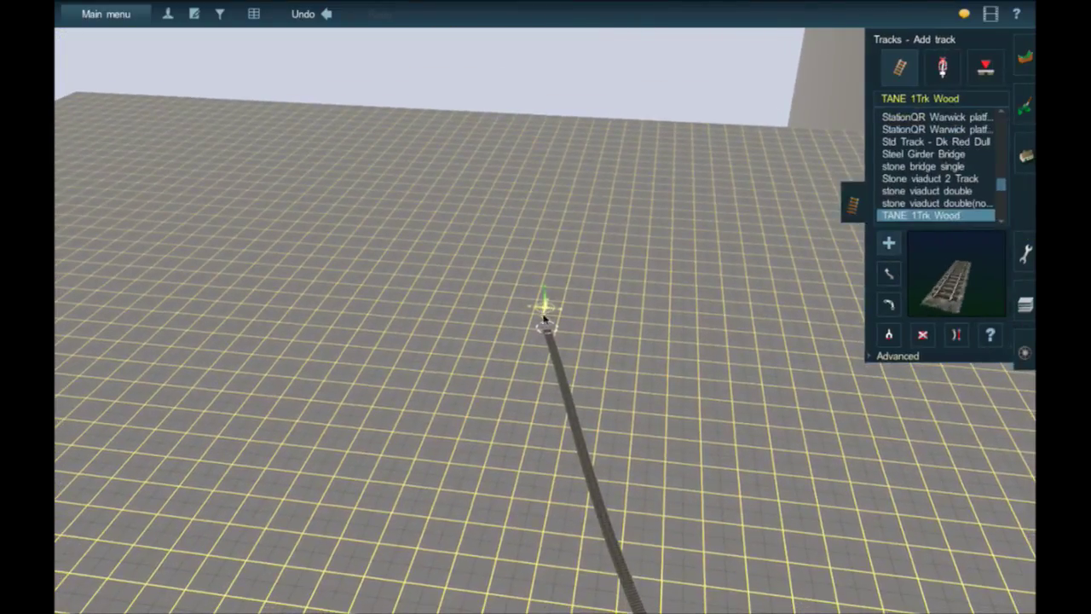
drag(525, 168, 558, 160)
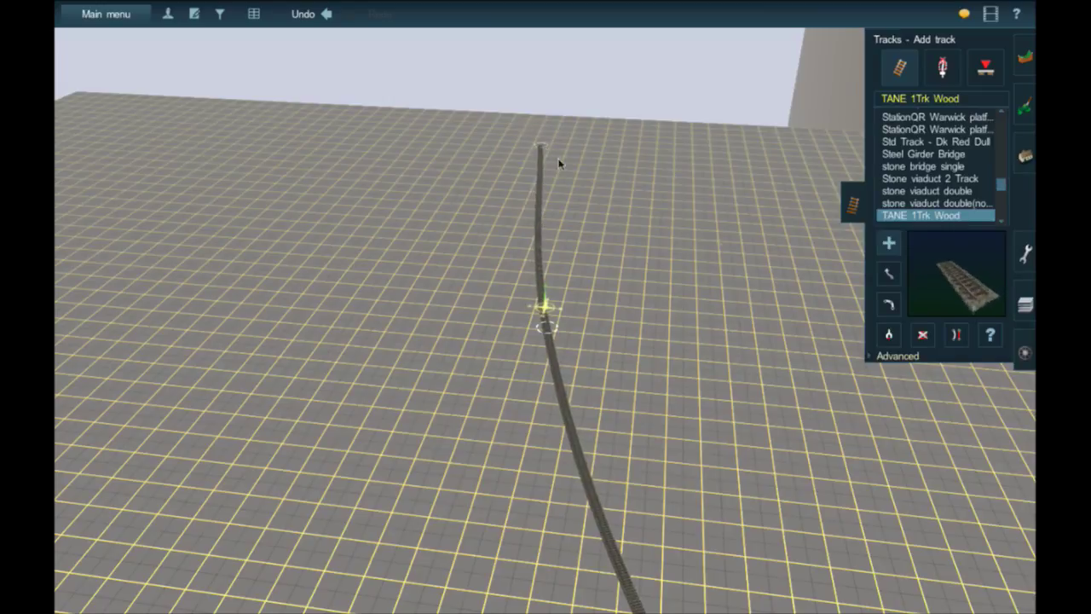
click(546, 216)
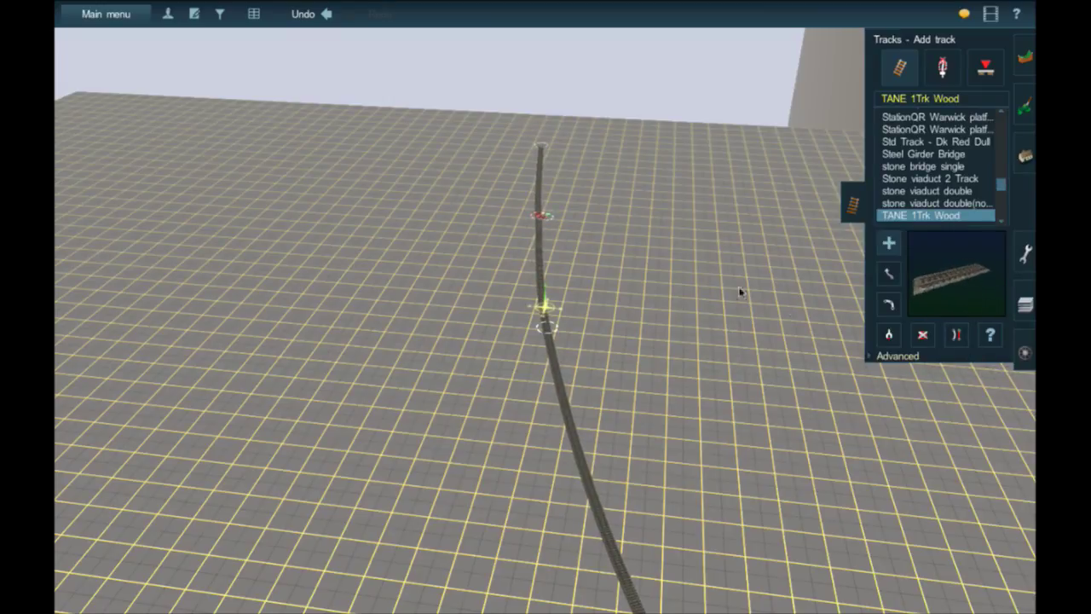
Step: Straighten the new end section of track and select the Move track tool
click(956, 334)
click(539, 231)
right_click(540, 231)
key(Left)
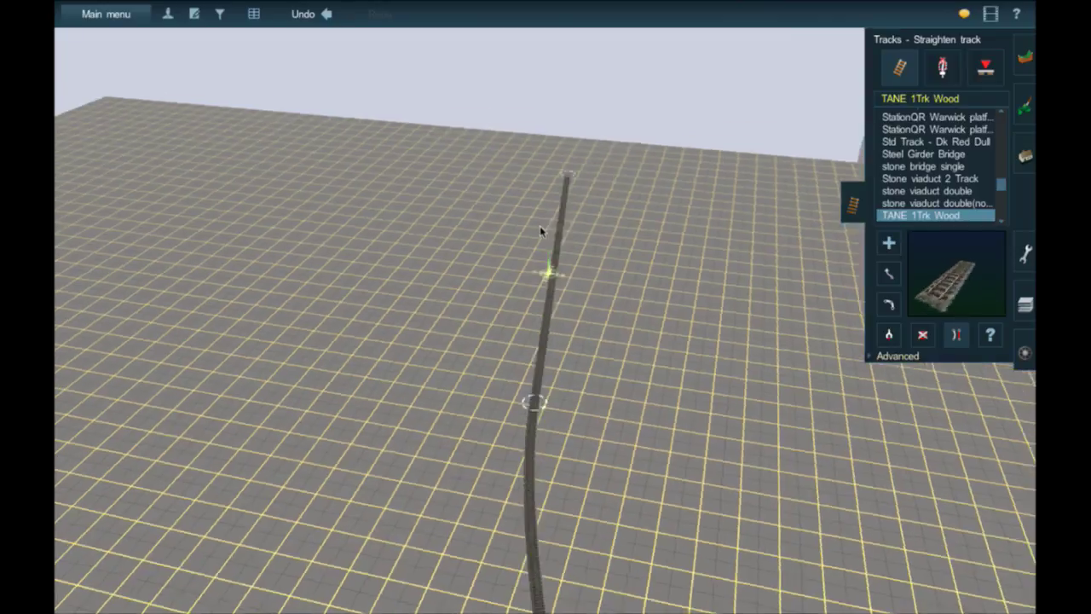
mouse_move(432, 210)
right_down()
mouse_move(500, 200)
mouse_move(533, 275)
mouse_move(684, 341)
mouse_move(886, 330)
right_up()
click(886, 279)
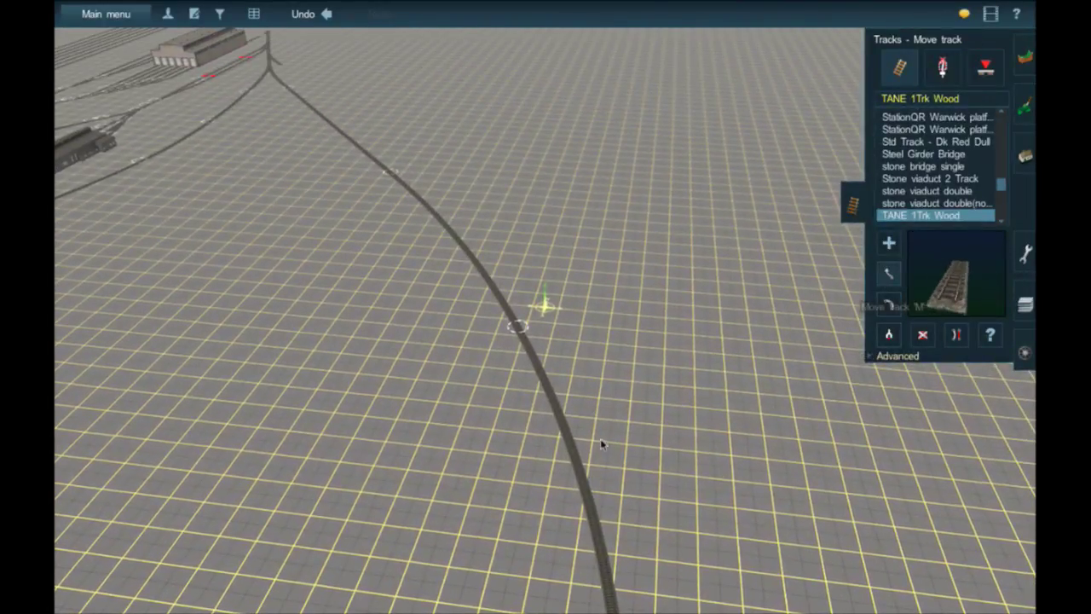
mouse_move(600, 440)
right_down()
mouse_move(584, 319)
mouse_move(358, 47)
right_up()
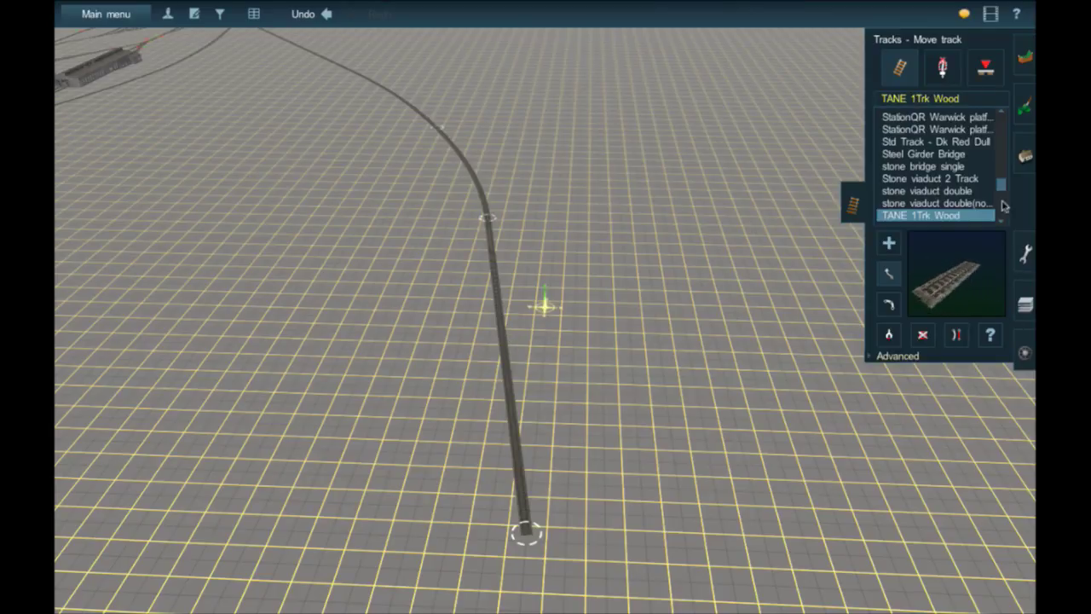
Step: Lay a ruler from the spline point starting the straight section out to the board's edge, and delete it
click(1024, 161)
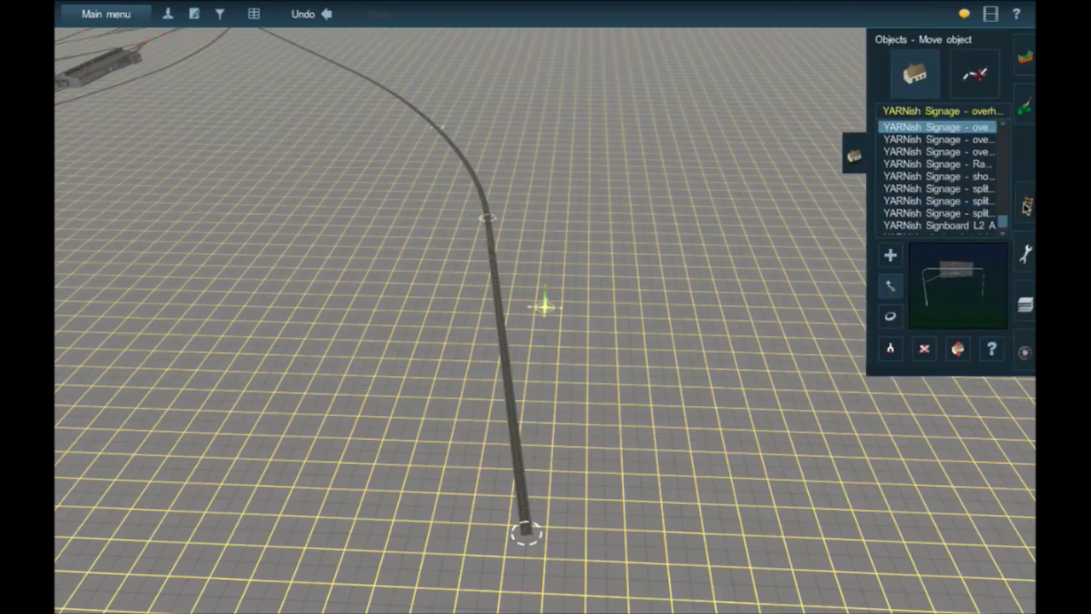
click(1026, 205)
click(1024, 253)
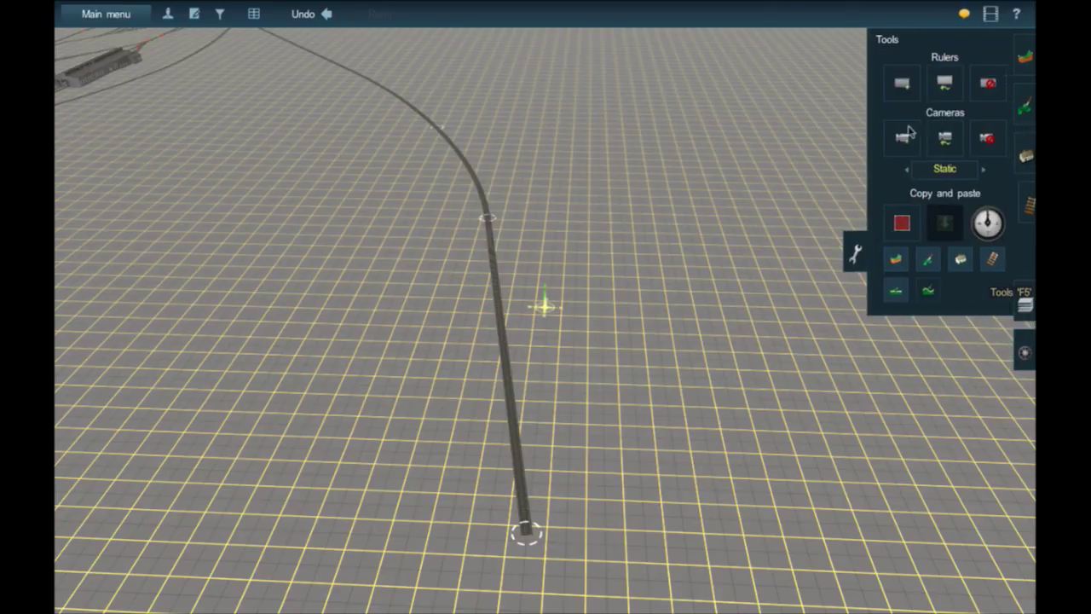
click(901, 83)
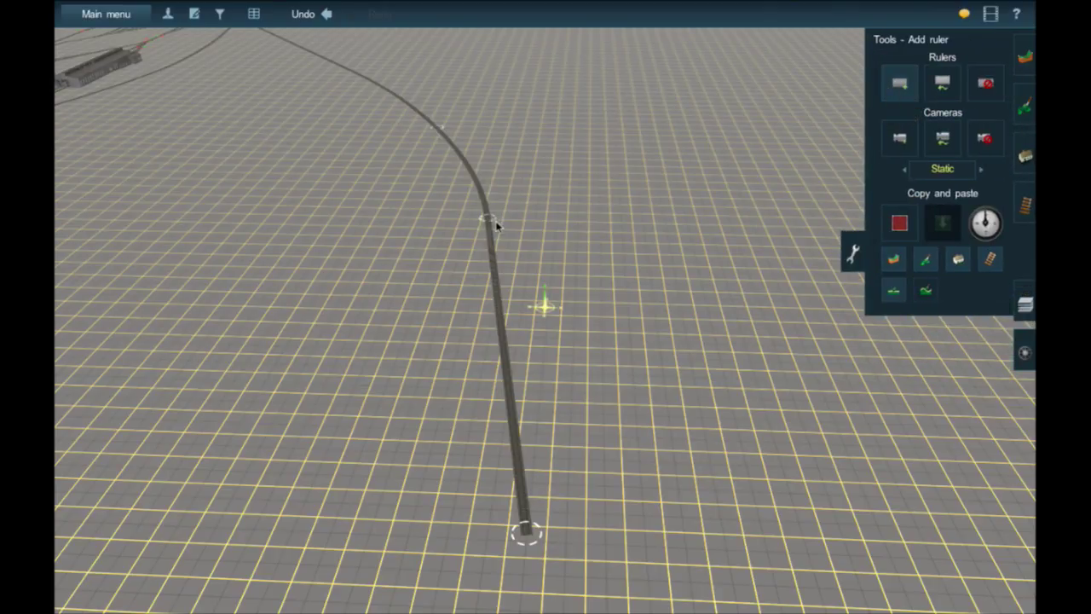
drag(496, 222, 549, 338)
right_click(571, 523)
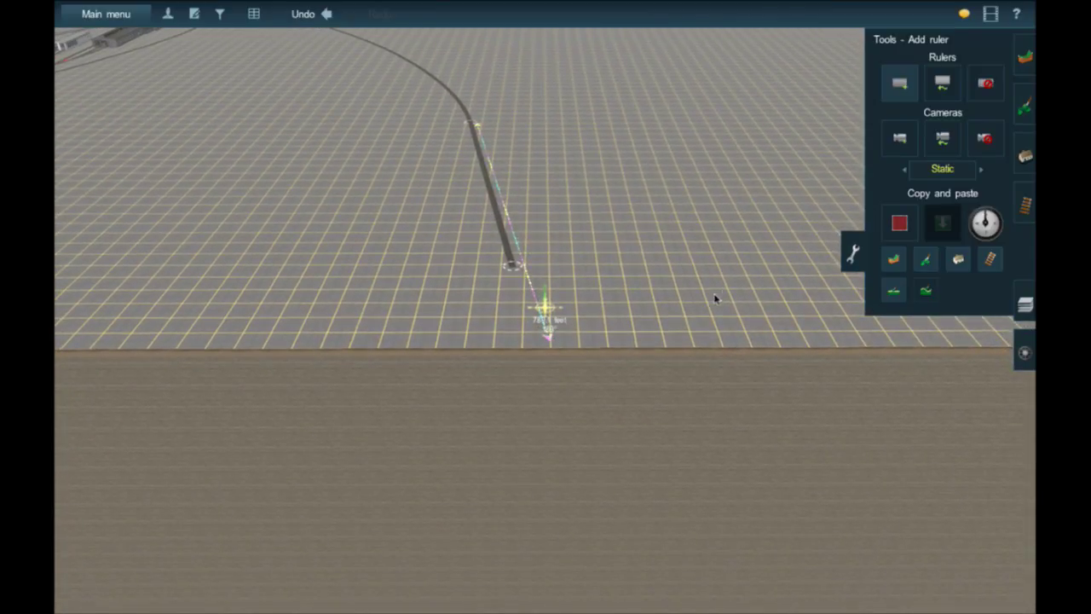
click(994, 85)
click(550, 320)
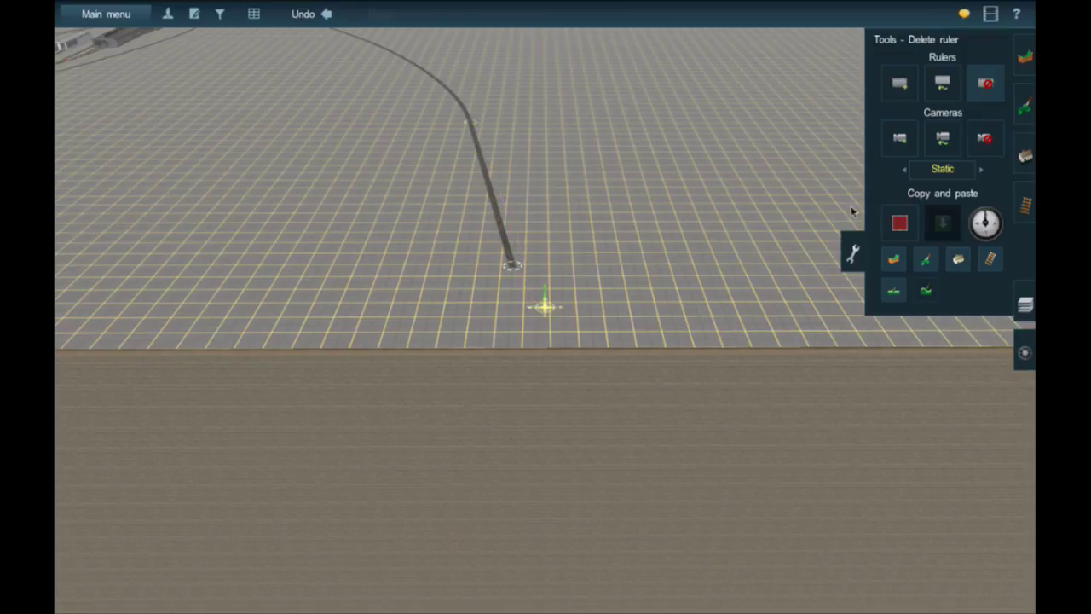
Step: Add a new terrain section beyond the board edge past the track's open end
click(1026, 57)
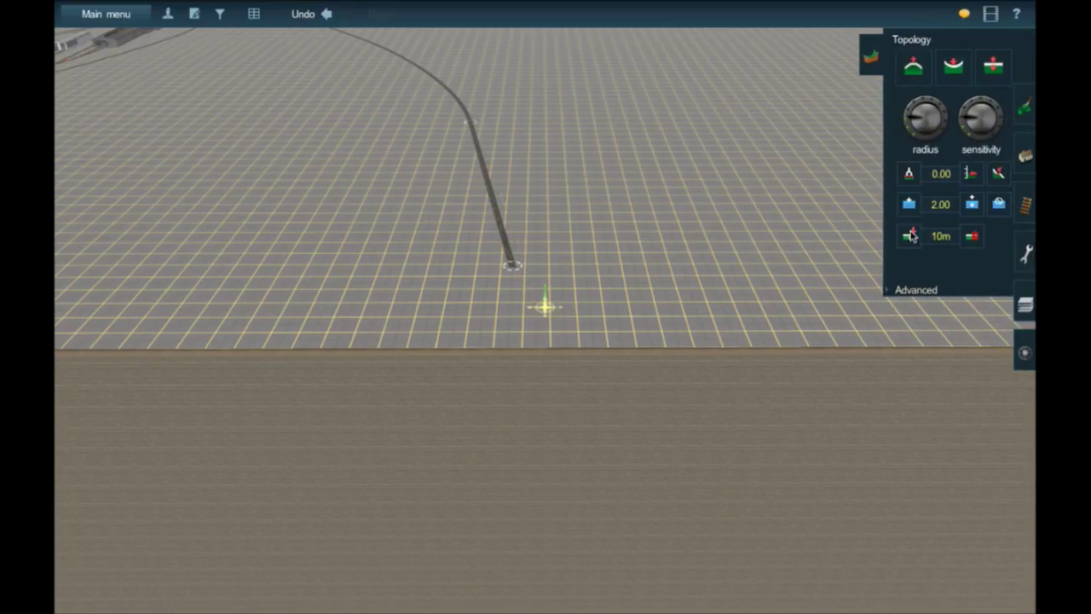
click(559, 446)
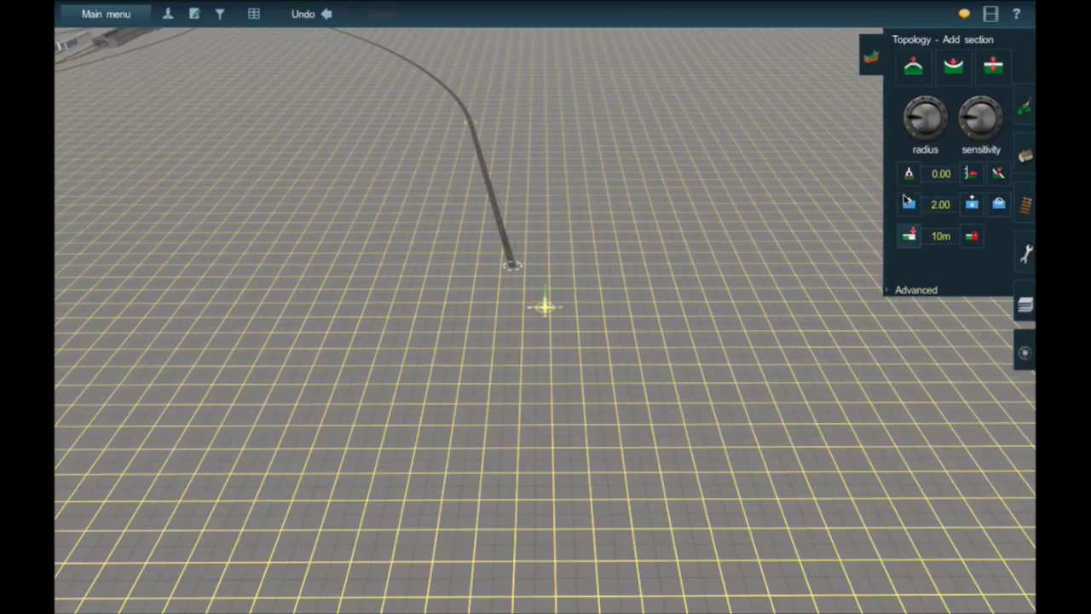
click(1026, 204)
Step: Lay a ruler of about 1981 feet from the curve's end spline point, in line with the straight track
click(1025, 253)
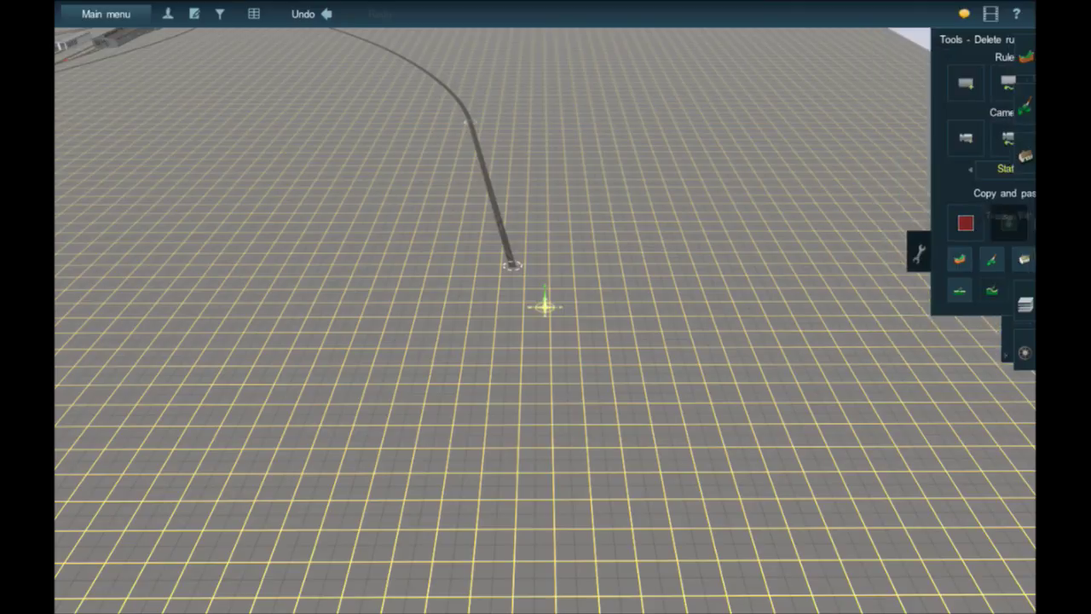
click(898, 85)
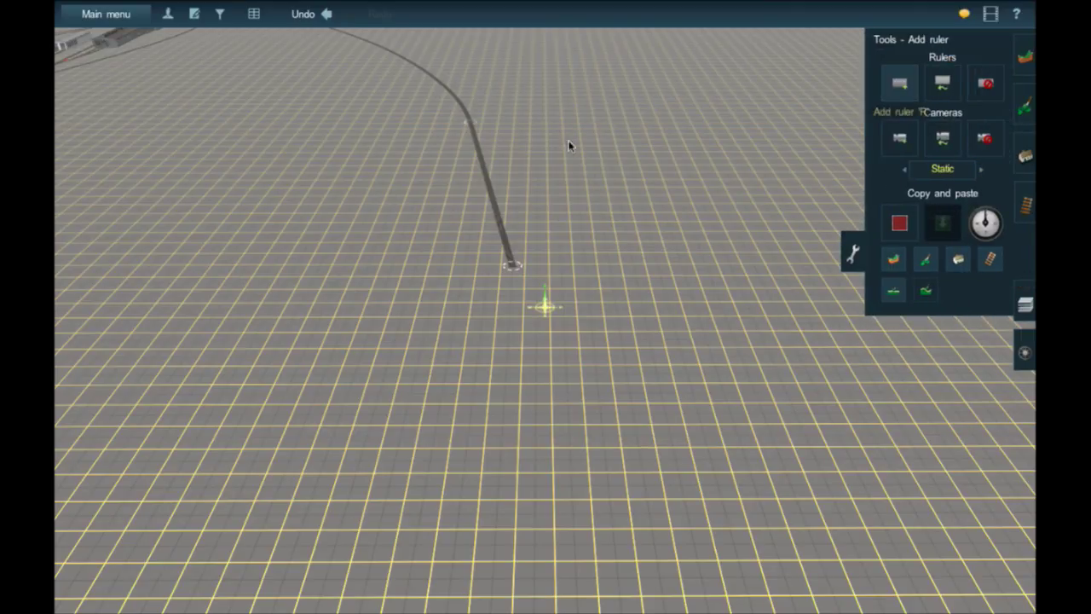
mouse_move(477, 123)
mouse_down()
mouse_move(604, 398)
mouse_move(541, 377)
mouse_move(608, 375)
mouse_move(560, 458)
mouse_move(511, 489)
mouse_move(472, 485)
mouse_move(389, 536)
mouse_move(382, 528)
mouse_move(499, 295)
mouse_move(594, 236)
mouse_move(575, 251)
mouse_move(530, 245)
mouse_move(564, 259)
mouse_move(548, 253)
mouse_move(534, 222)
mouse_move(517, 258)
mouse_move(532, 246)
mouse_move(539, 265)
mouse_up()
right_click(604, 400)
scroll(530, 246, down, 5)
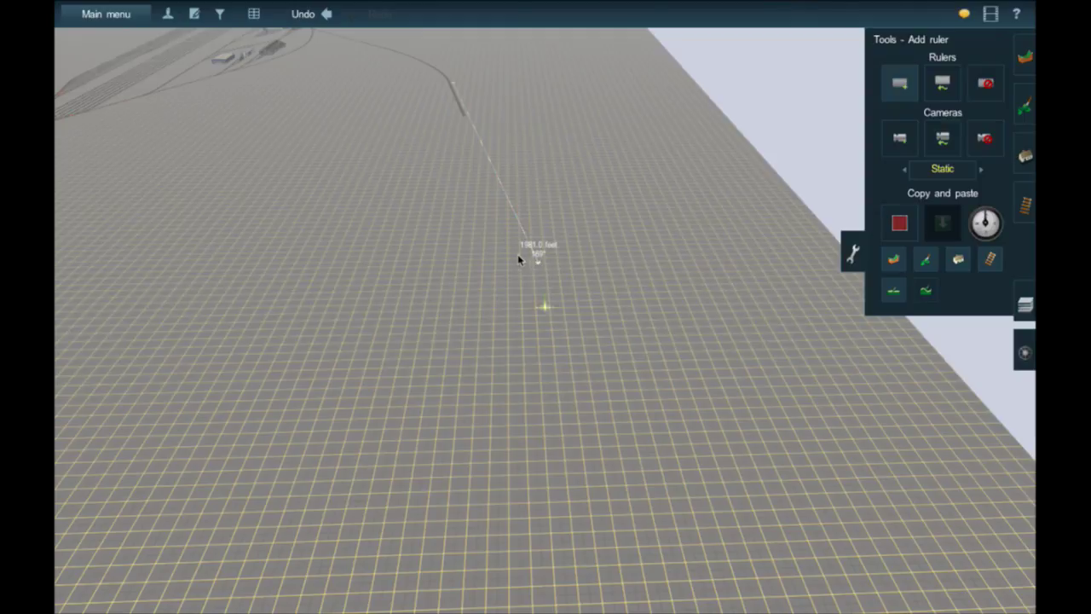
right_click(526, 262)
scroll(525, 263, up, 3)
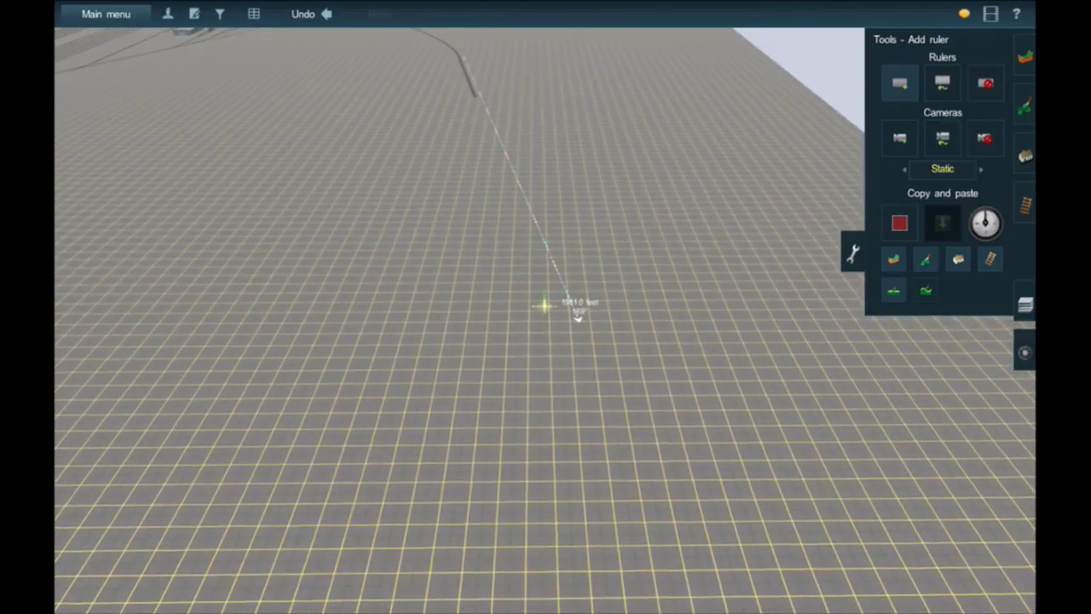
Step: Extend the TANE 1Trk Wood track alongside the ruler and place its end beside the ruler's arrow
click(1025, 206)
click(893, 245)
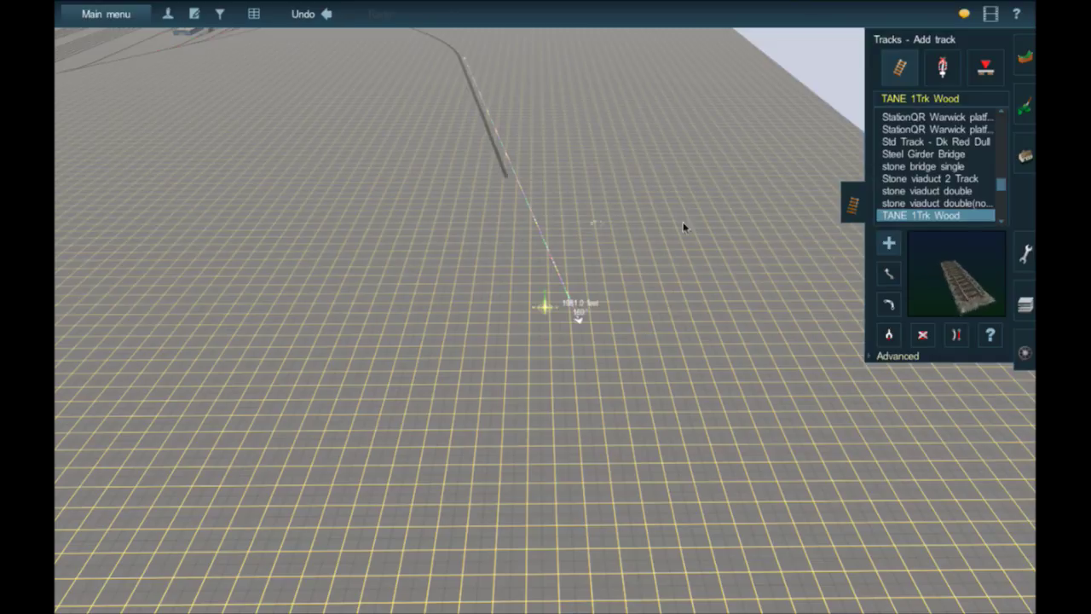
drag(682, 221, 555, 285)
key(Left)
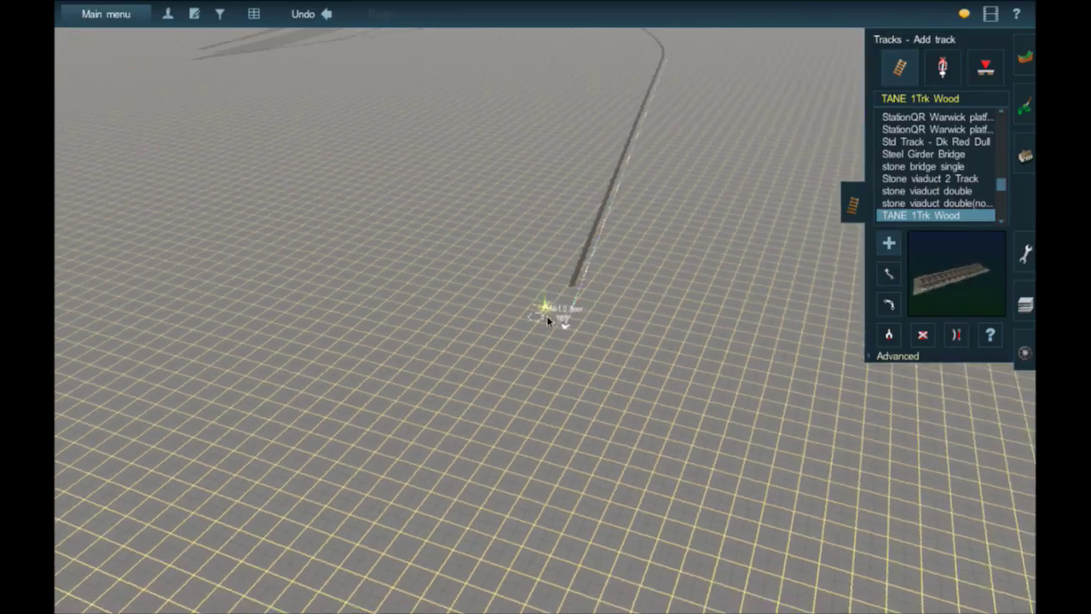
scroll(550, 311, up, 5)
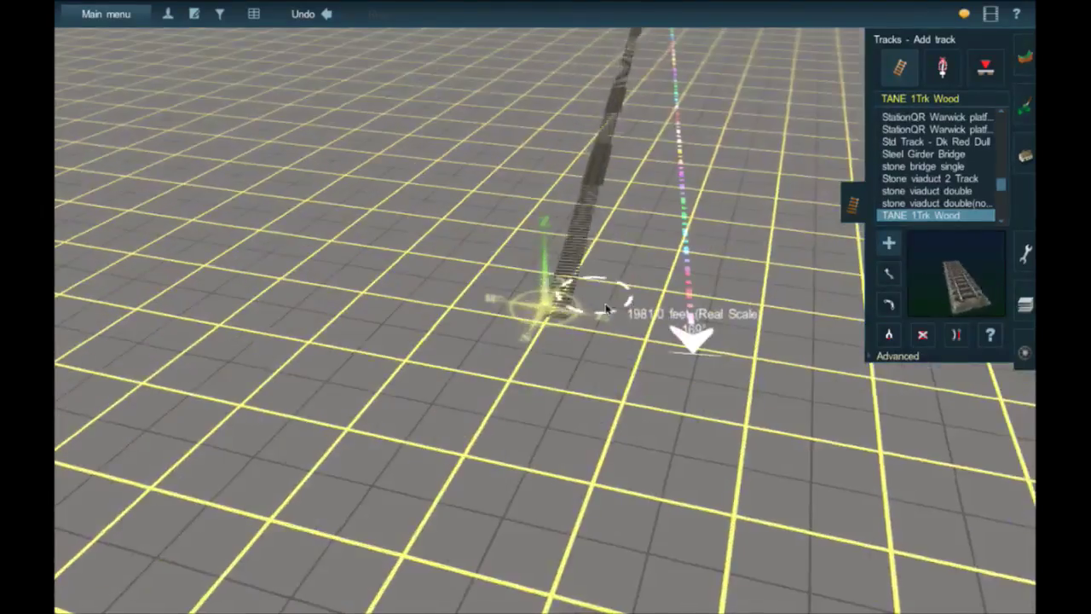
key(Down)
drag(606, 305, 636, 322)
key(Up)
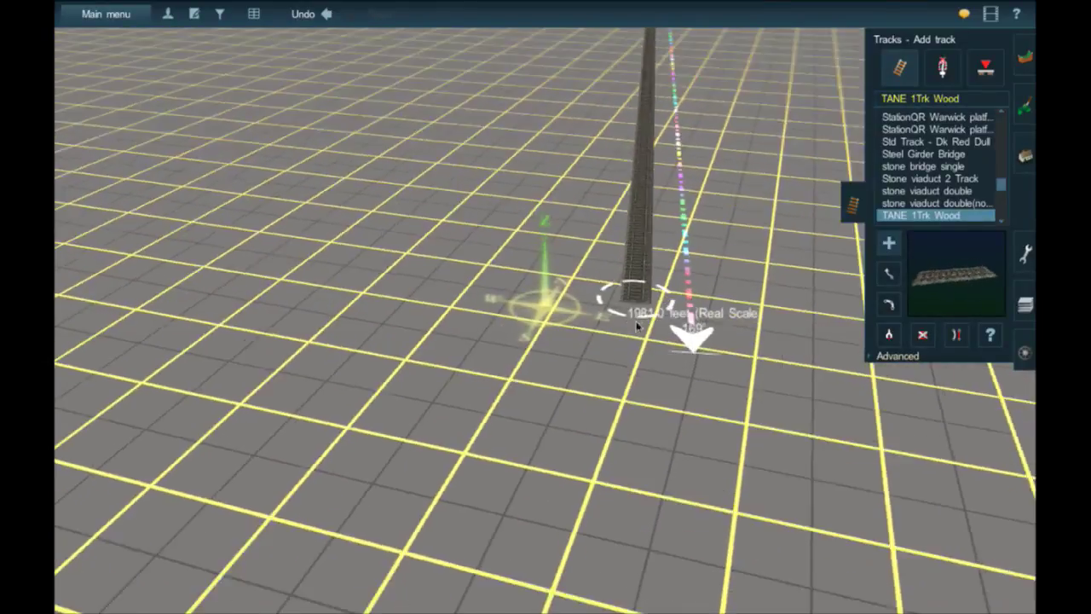
right_drag(636, 325, 631, 331)
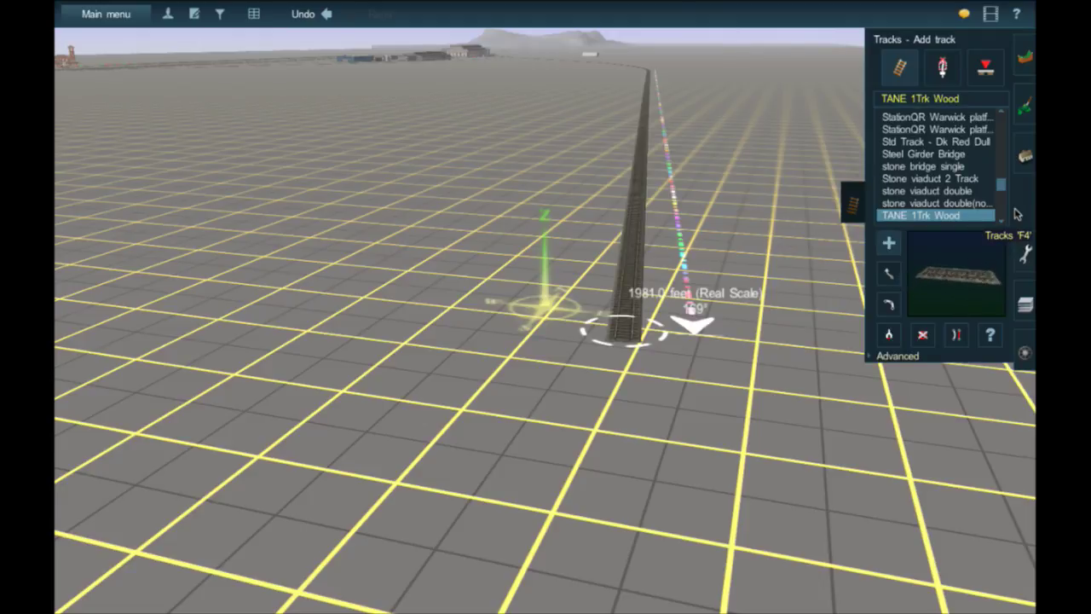
Step: Add a short length of TANE 1Trk Wood beyond the ruler's end and straighten the long section beside the ruler
click(623, 351)
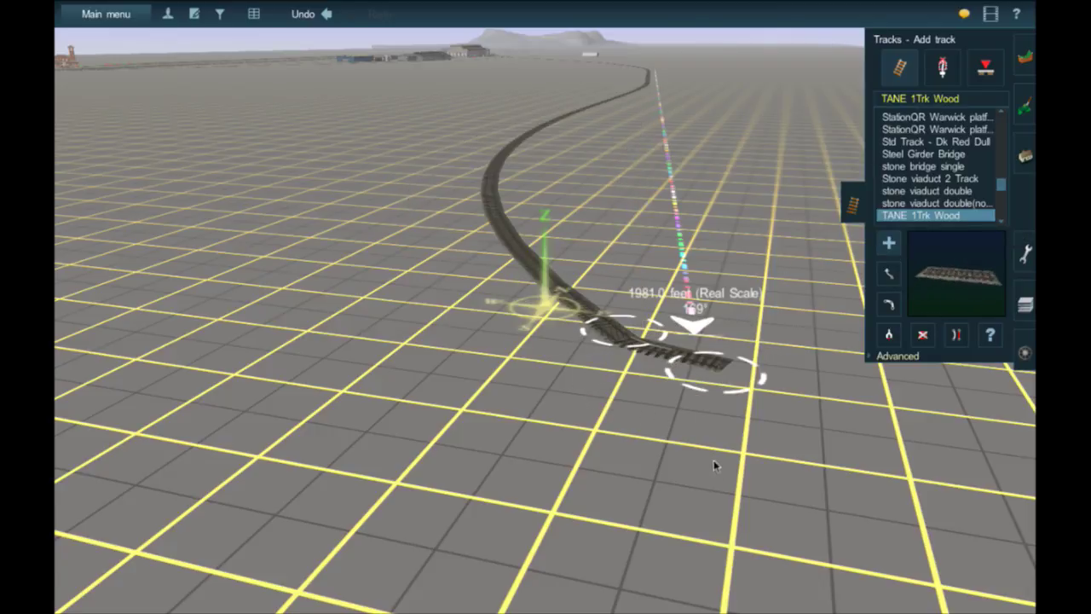
right_click(686, 570)
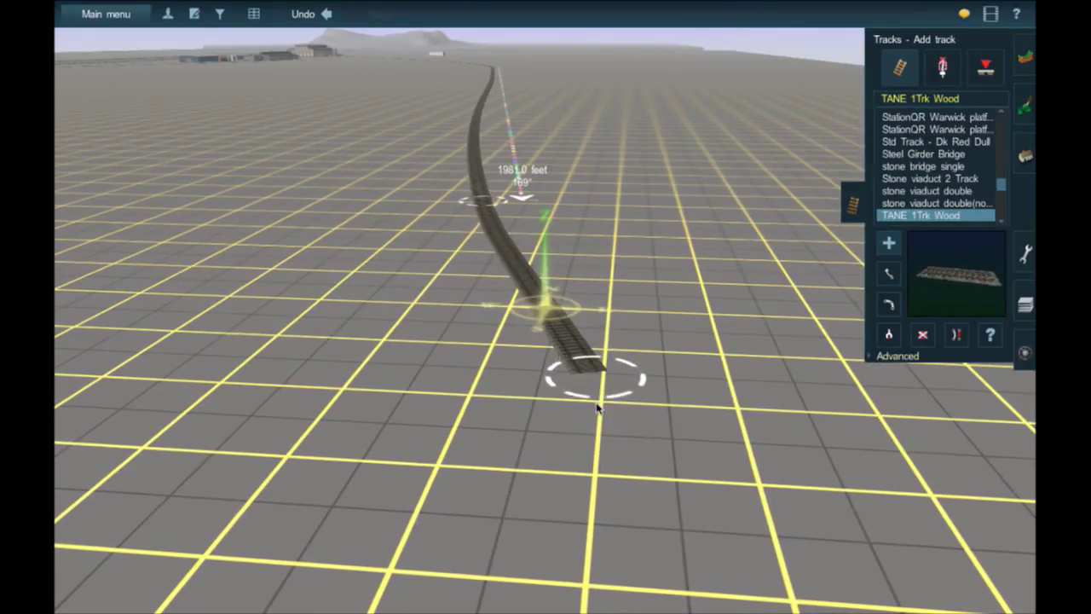
click(586, 380)
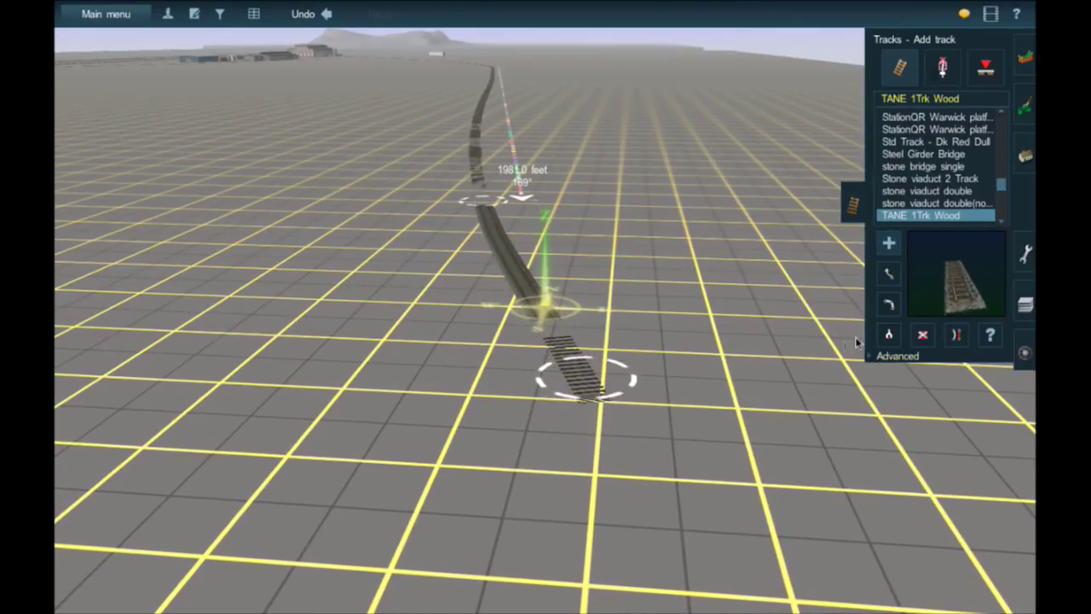
click(954, 335)
click(621, 178)
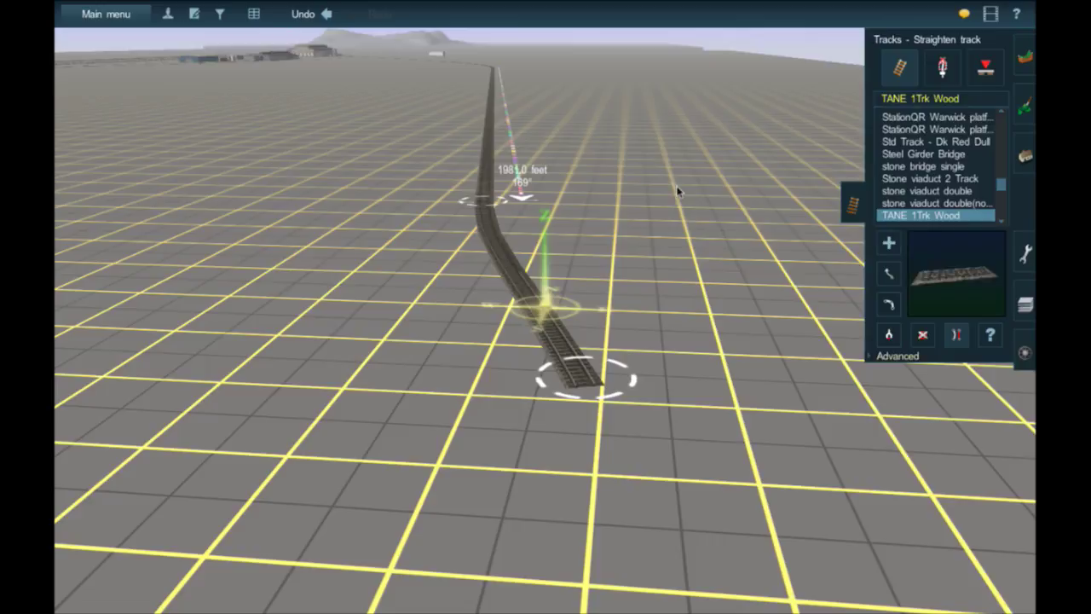
Step: Reposition the short section's end to bend the track gently and add another length of TANE 1Trk Wood onto it
click(887, 273)
drag(583, 379, 682, 508)
click(888, 243)
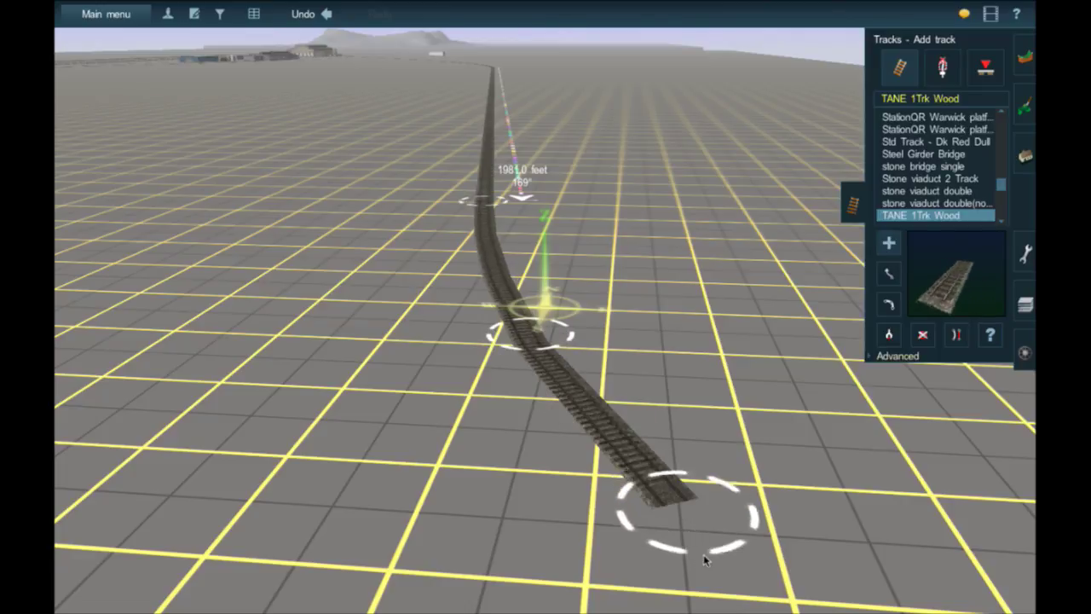
drag(703, 554, 708, 565)
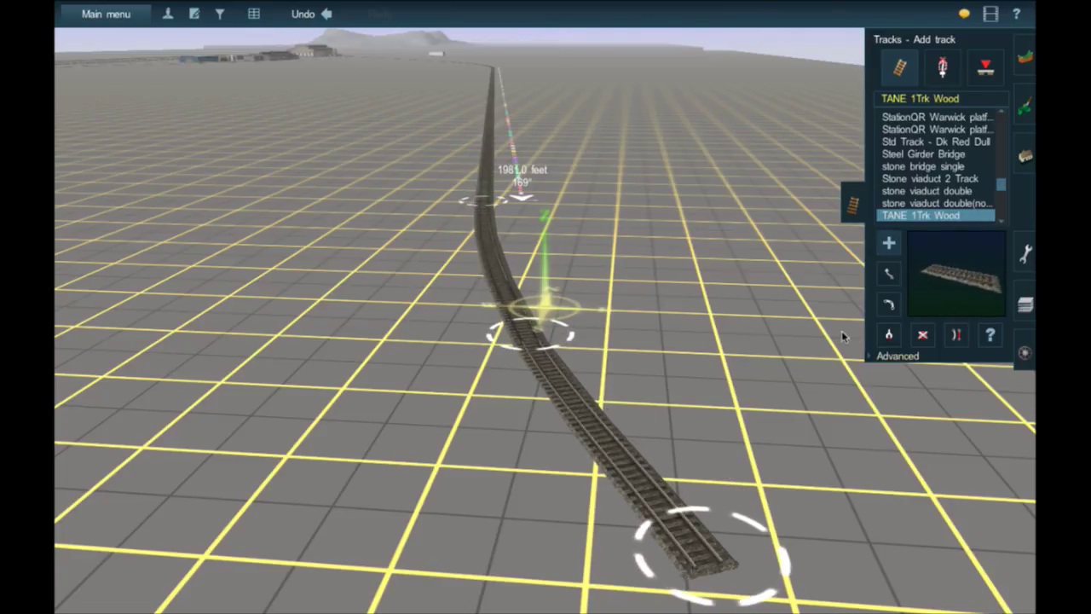
Step: Add a further section of TANE 1Trk Wood from the curve's open end and straighten it
right_click(721, 457)
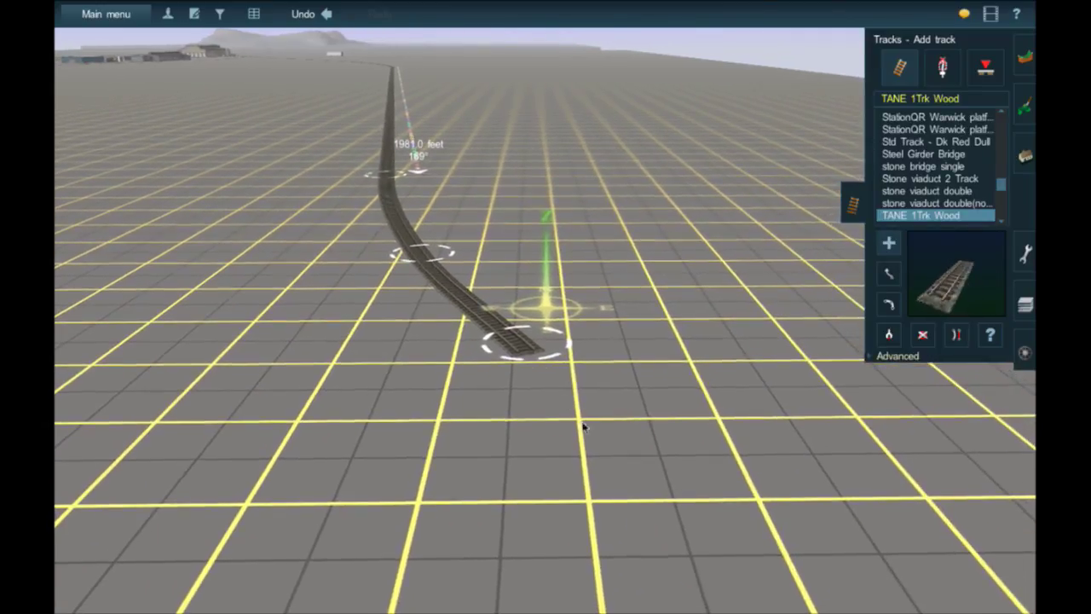
drag(583, 427, 539, 368)
key(Left)
key(Right)
key(Left)
right_click(502, 546)
right_click(486, 559)
right_click(418, 558)
key(Left)
key(Right)
key(Right)
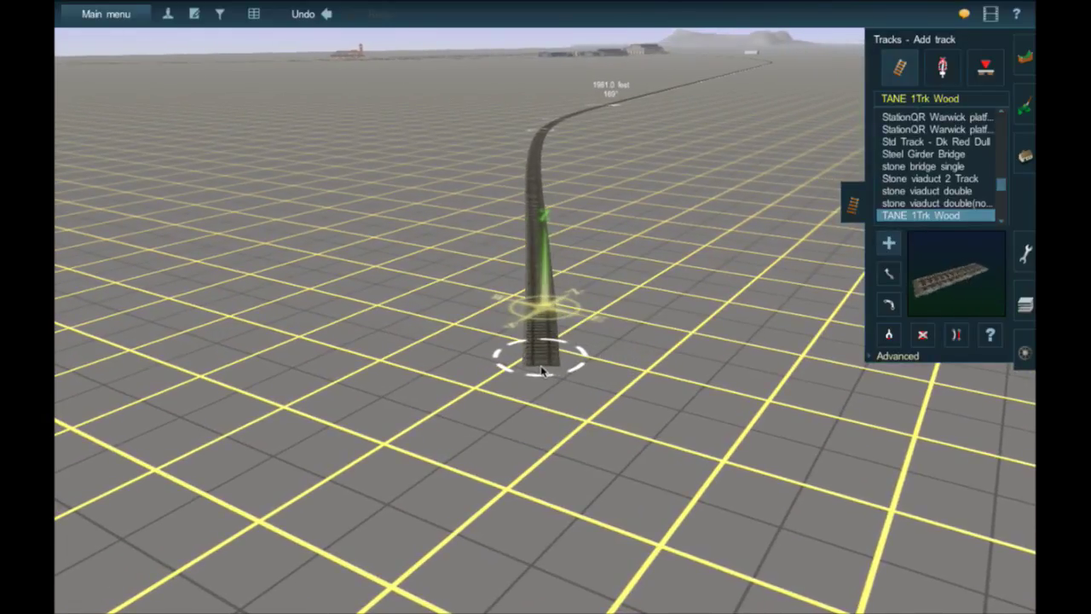
click(954, 335)
click(539, 198)
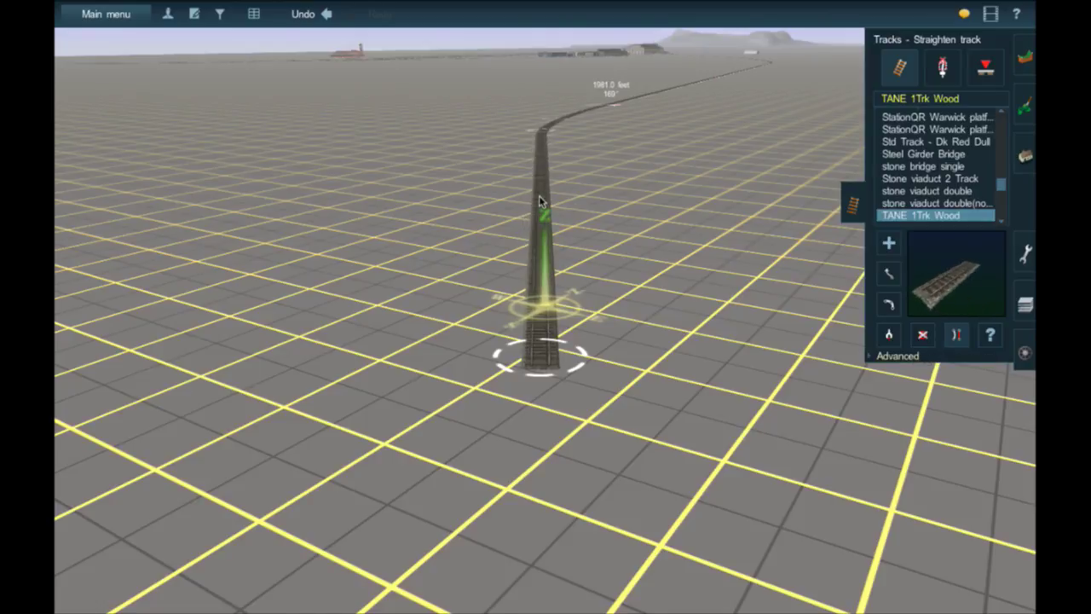
Step: Move the middle spline point of the new curve back towards the ruler's end to smooth the bend
right_click(541, 133)
key(Up)
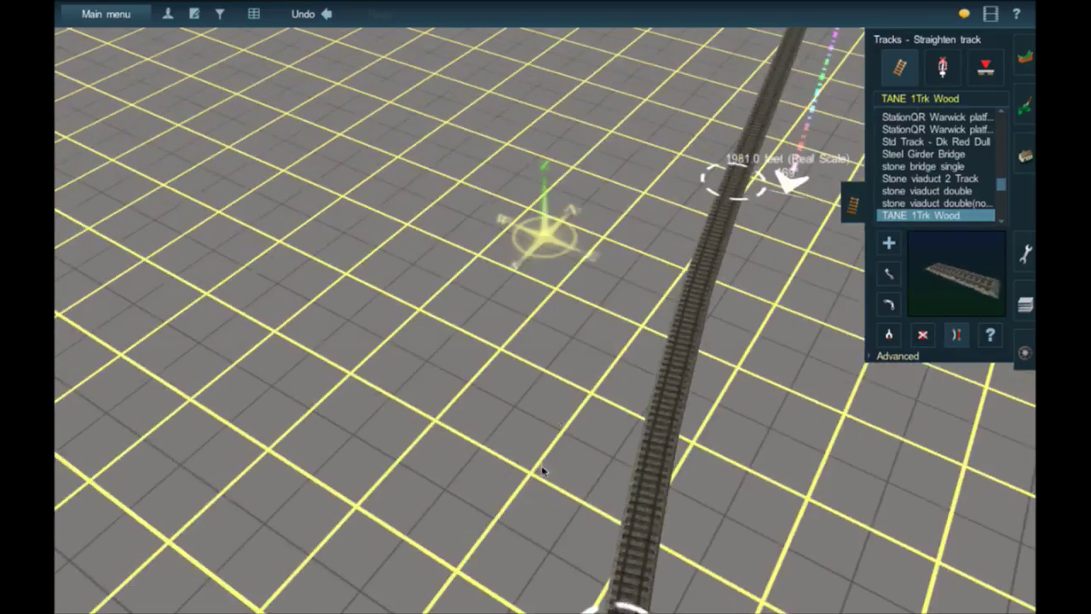
right_click(543, 470)
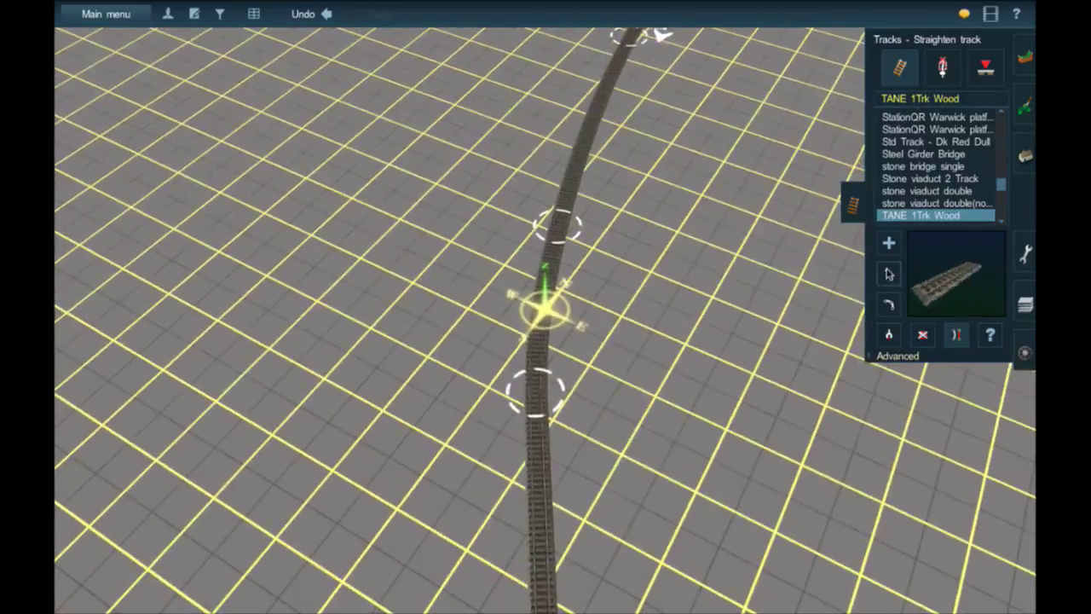
click(887, 272)
drag(557, 224, 558, 187)
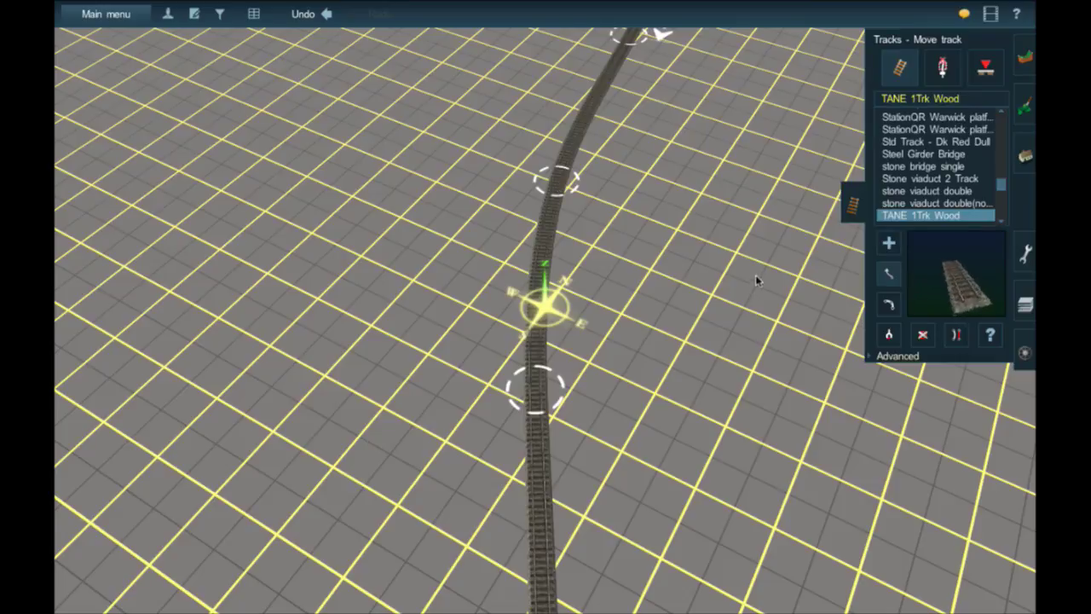
Step: Lay a ruler from the spline point ending the new curve out to the board's edge, and delete it
click(1026, 253)
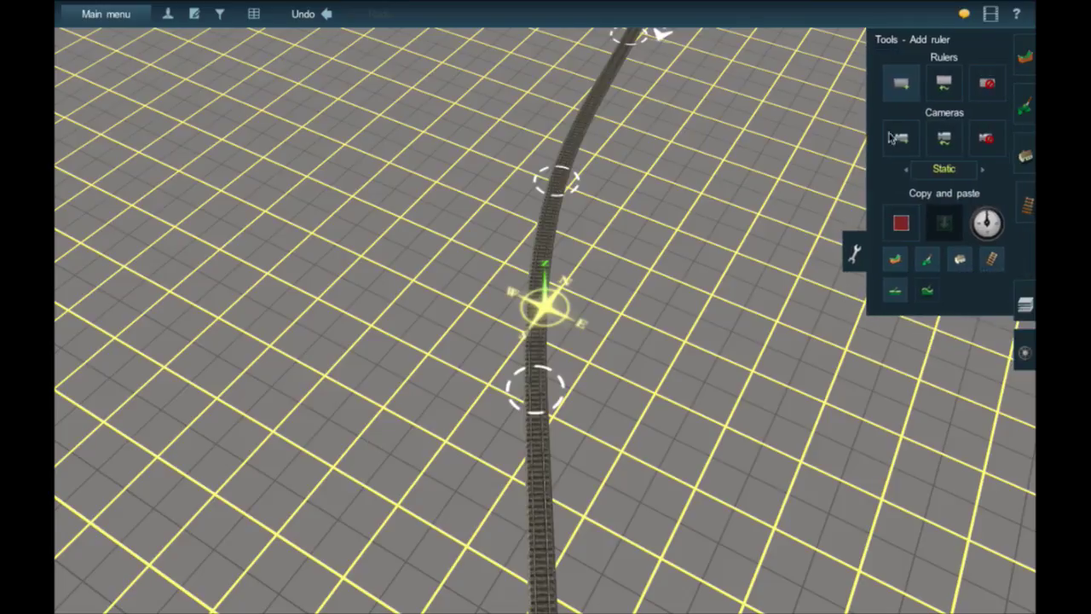
drag(555, 389, 577, 335)
click(988, 94)
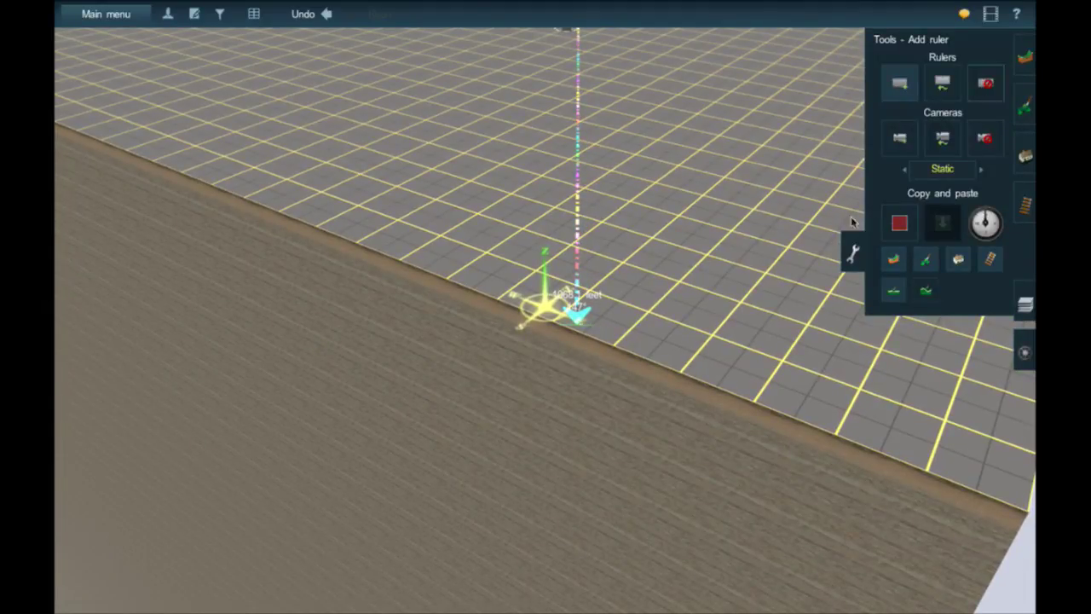
click(588, 318)
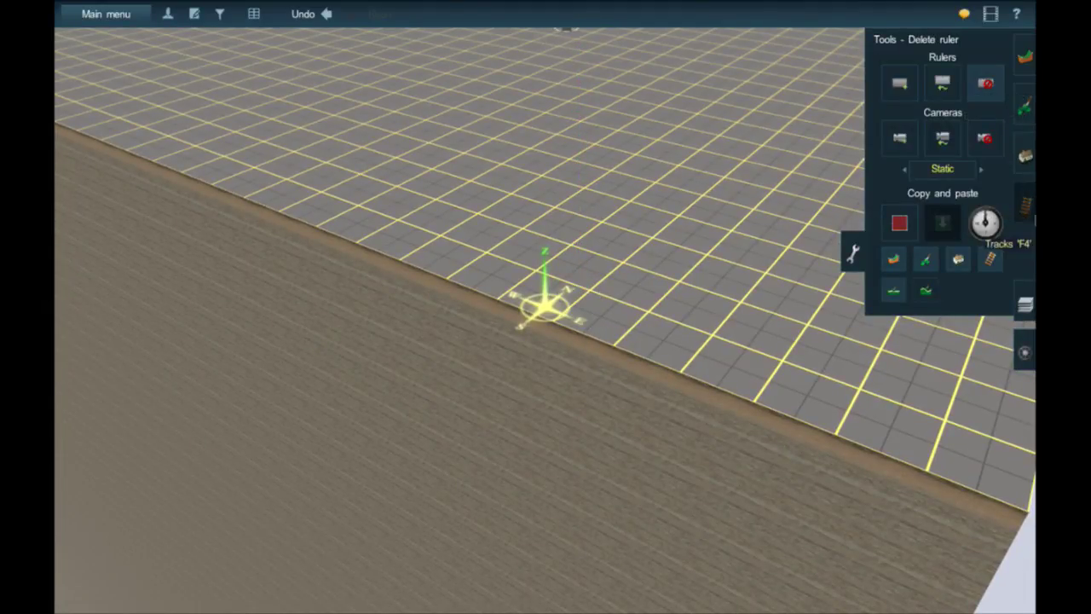
Step: Add another terrain section at the board edge beyond the newest stretch of track
click(1026, 57)
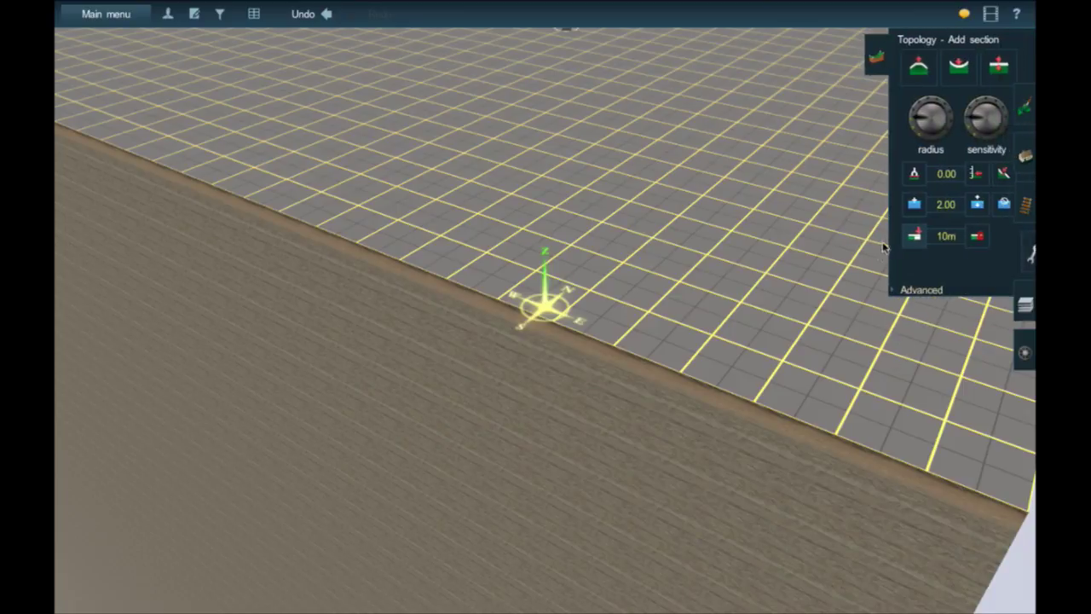
click(650, 521)
click(1029, 552)
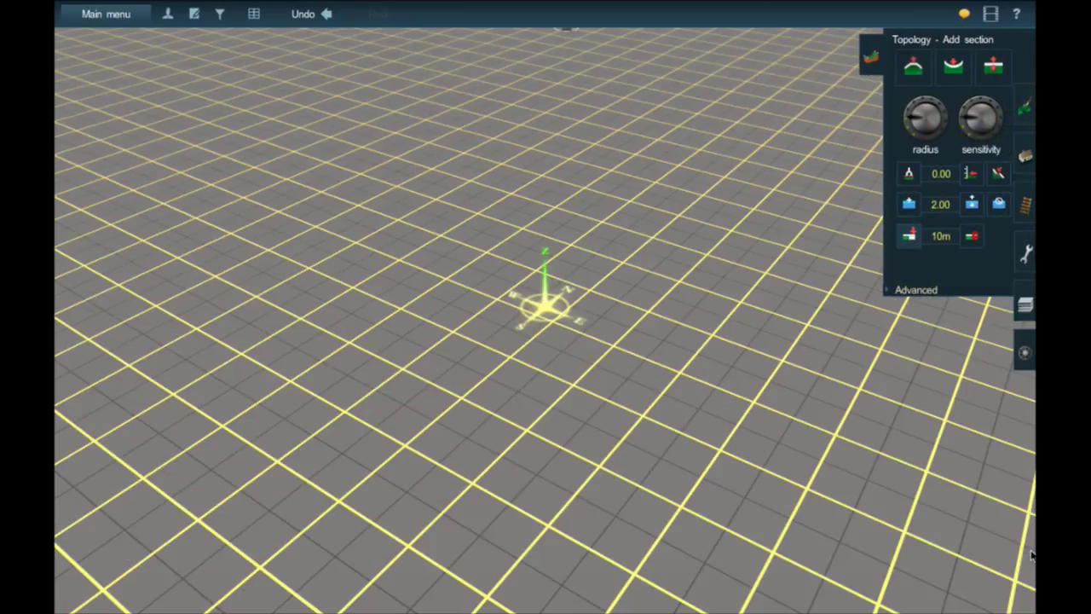
Step: Start a ruler beside the last spline point of the curve and run it along the newest stretch of track
scroll(629, 482, down, 1)
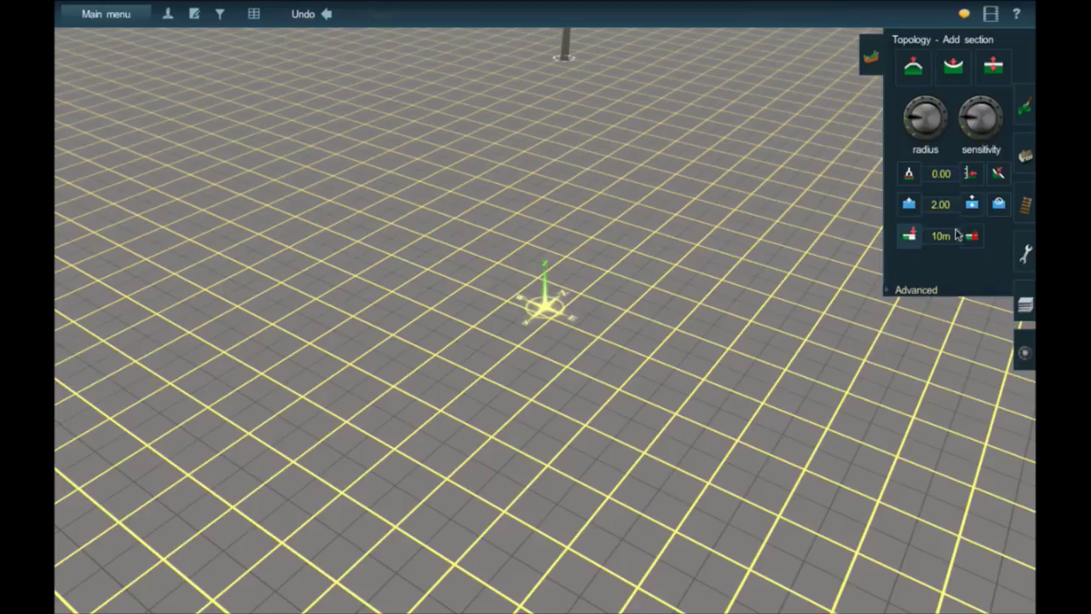
click(1025, 205)
click(888, 243)
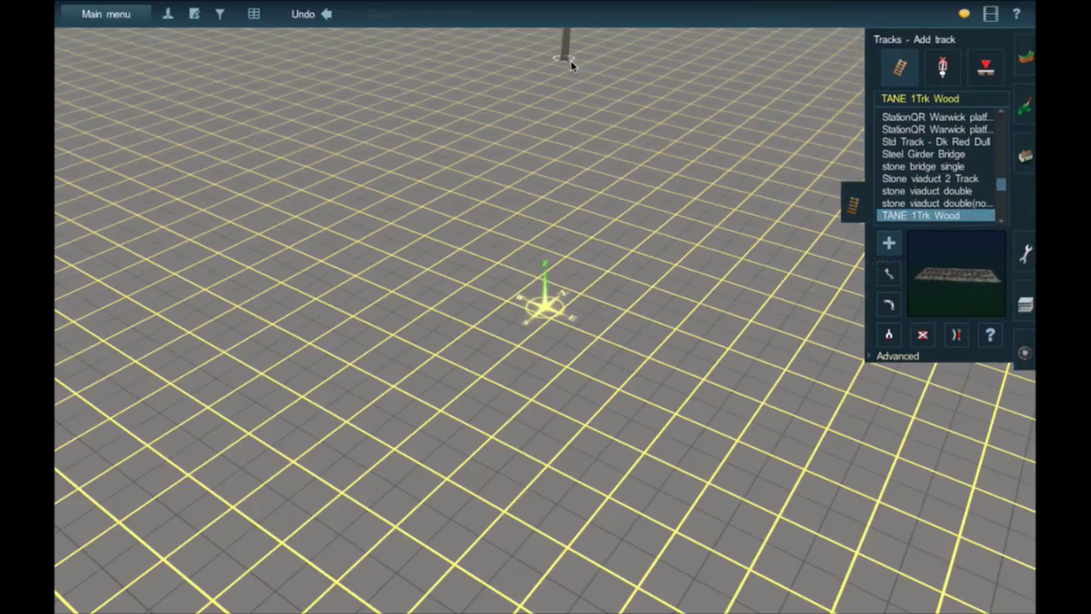
click(1029, 255)
right_drag(588, 82, 526, 307)
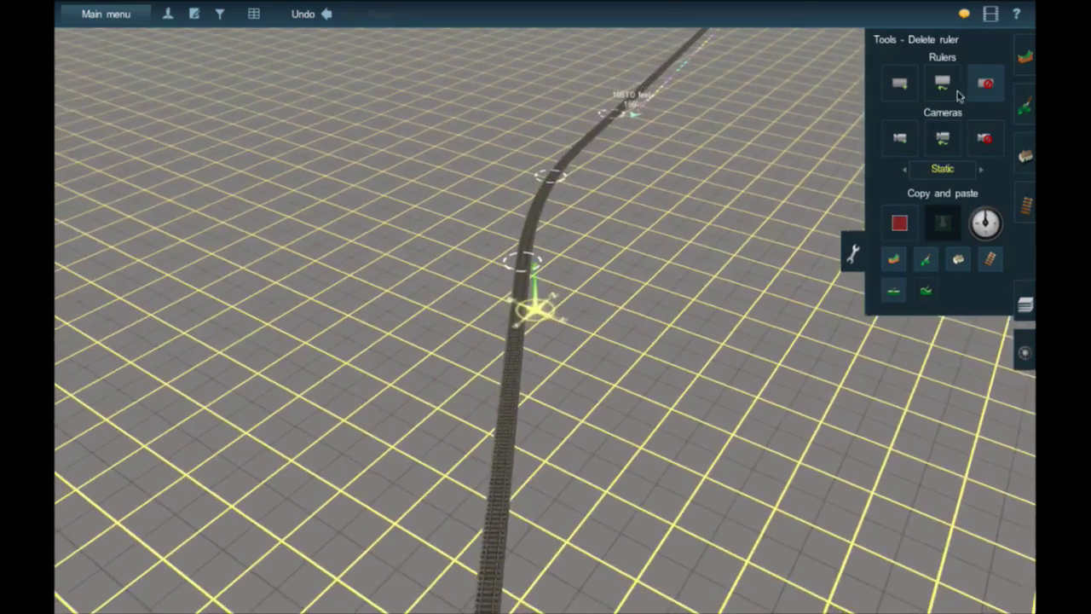
click(892, 83)
right_click(494, 237)
key(Left)
right_click(479, 289)
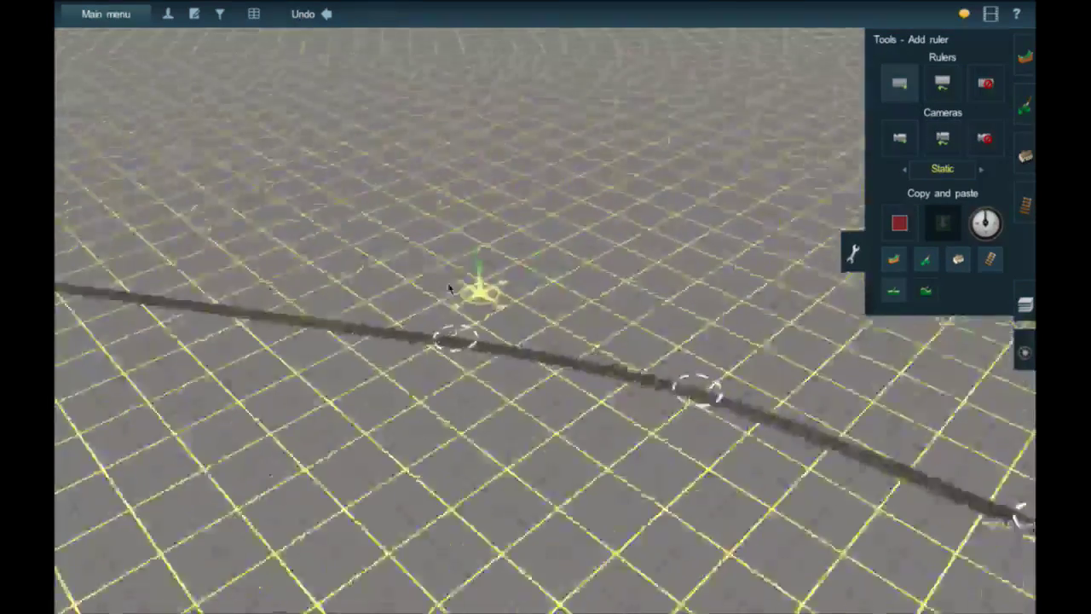
right_drag(478, 269, 526, 328)
drag(521, 312, 513, 132)
right_drag(517, 170, 513, 132)
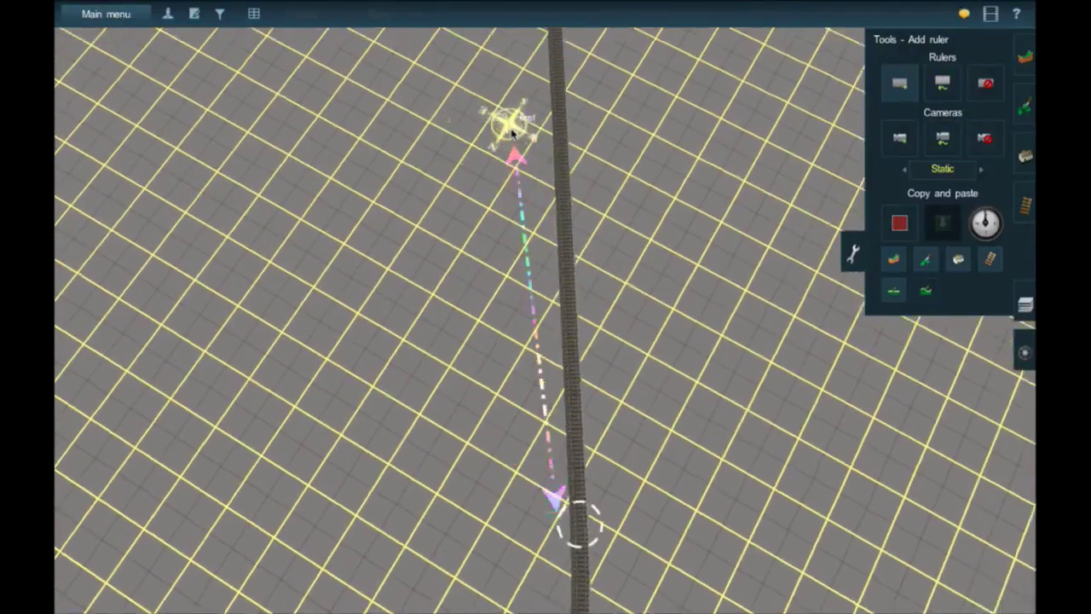
Step: Stretch the ruler past the track's open end across the new terrain to about 2640 feet at 147°
drag(513, 132, 544, 181)
right_drag(513, 132, 543, 180)
drag(543, 180, 546, 184)
right_drag(544, 181, 546, 184)
drag(546, 184, 556, 161)
right_drag(546, 184, 556, 161)
drag(556, 160, 540, 368)
key(Left)
key(Down)
right_drag(536, 365, 540, 368)
drag(540, 368, 562, 374)
right_drag(540, 368, 563, 373)
drag(563, 373, 558, 418)
key(Down)
right_drag(556, 416, 558, 418)
drag(558, 418, 565, 416)
right_drag(558, 419, 565, 416)
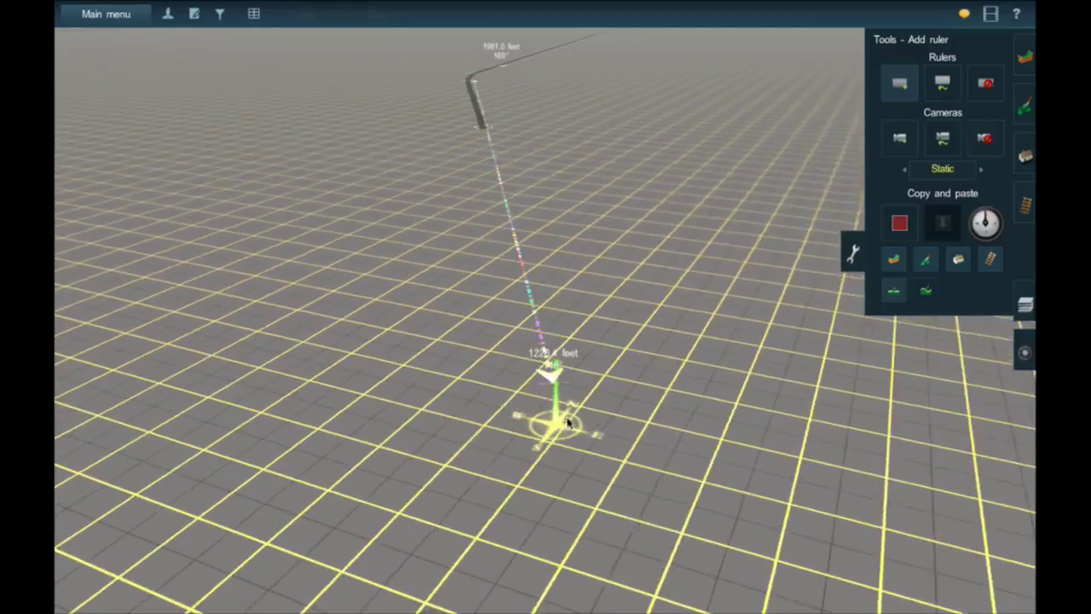
key(Left)
drag(565, 416, 550, 527)
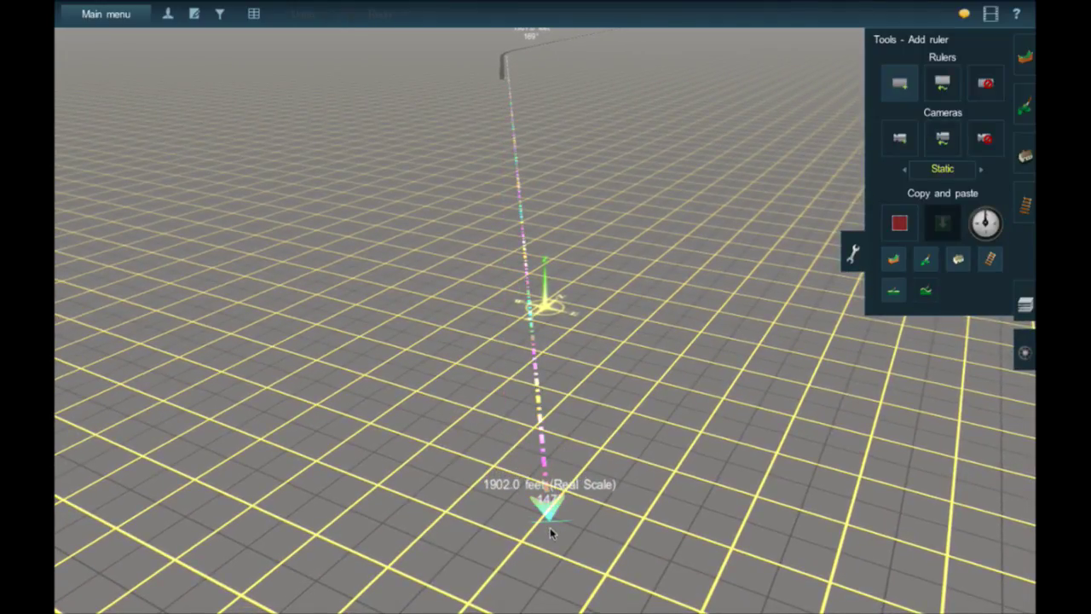
right_click(550, 529)
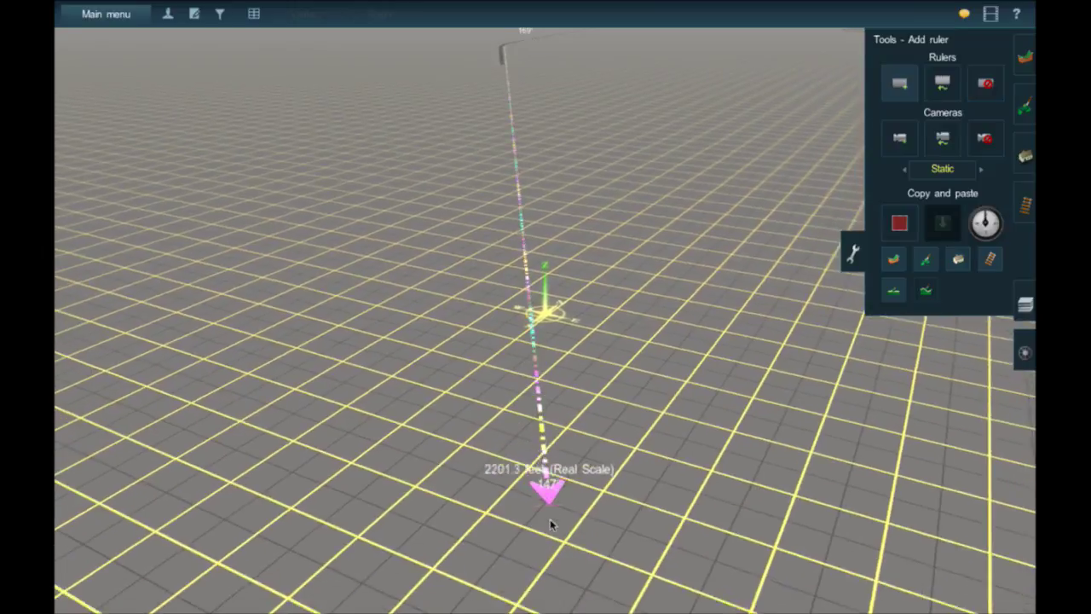
drag(553, 527, 663, 571)
right_click(667, 578)
key(Left)
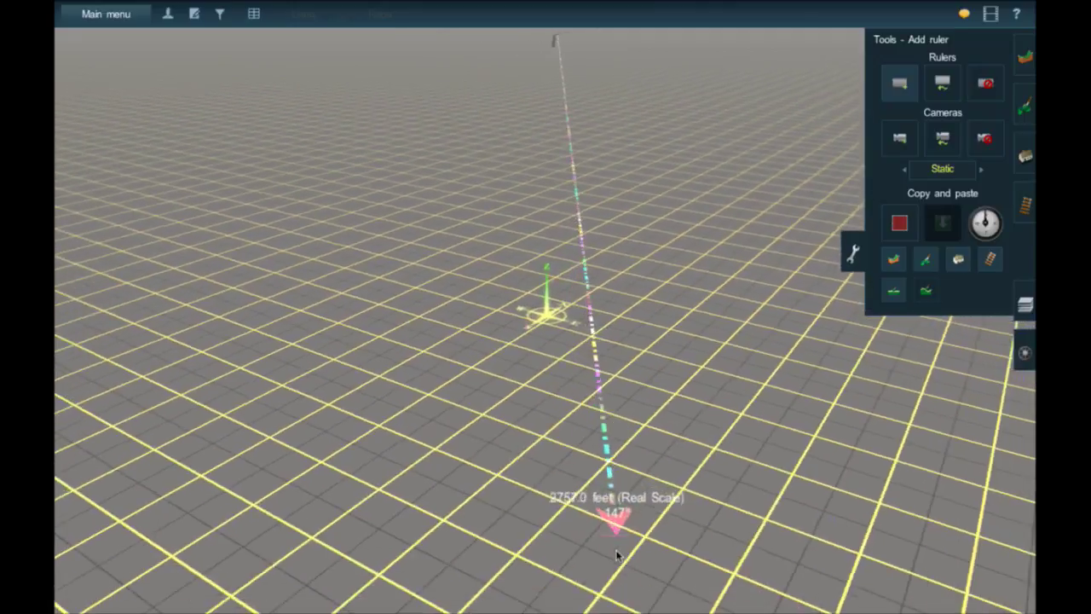
drag(536, 549, 533, 366)
right_drag(528, 145, 594, 155)
key(Left)
Step: Add a TANE 1Trk Wood section from the track's open end alongside the ruler to the ruler's far end
click(1024, 206)
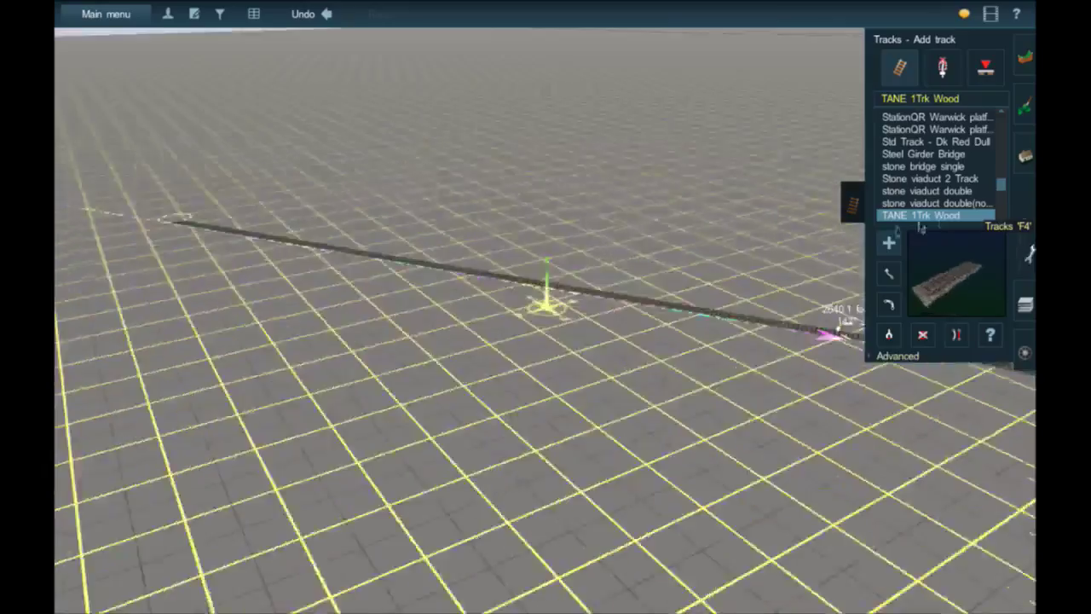
key(Left)
right_click(611, 185)
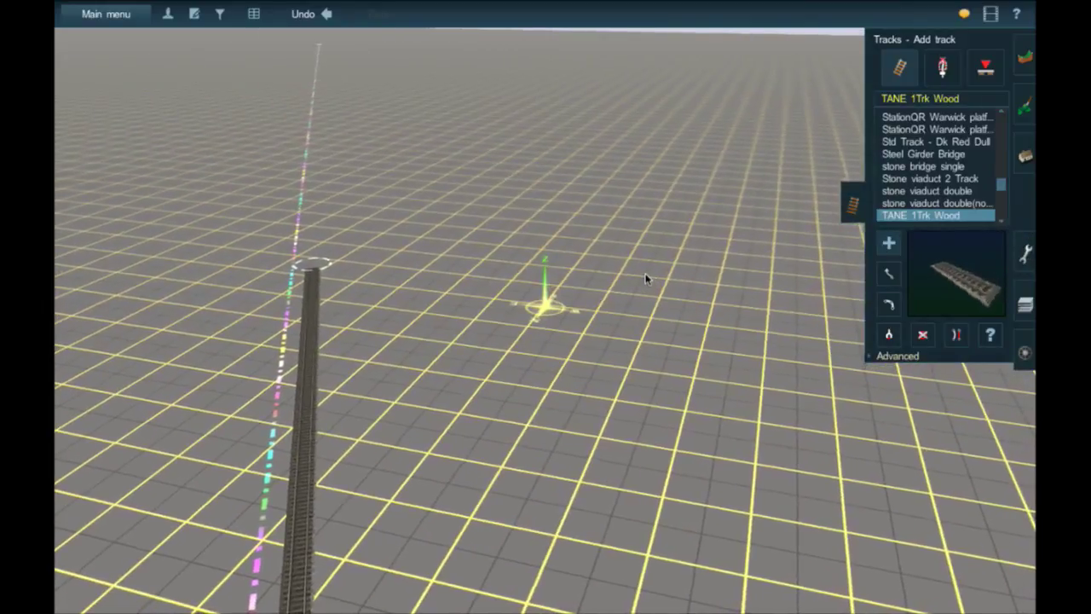
right_click(324, 261)
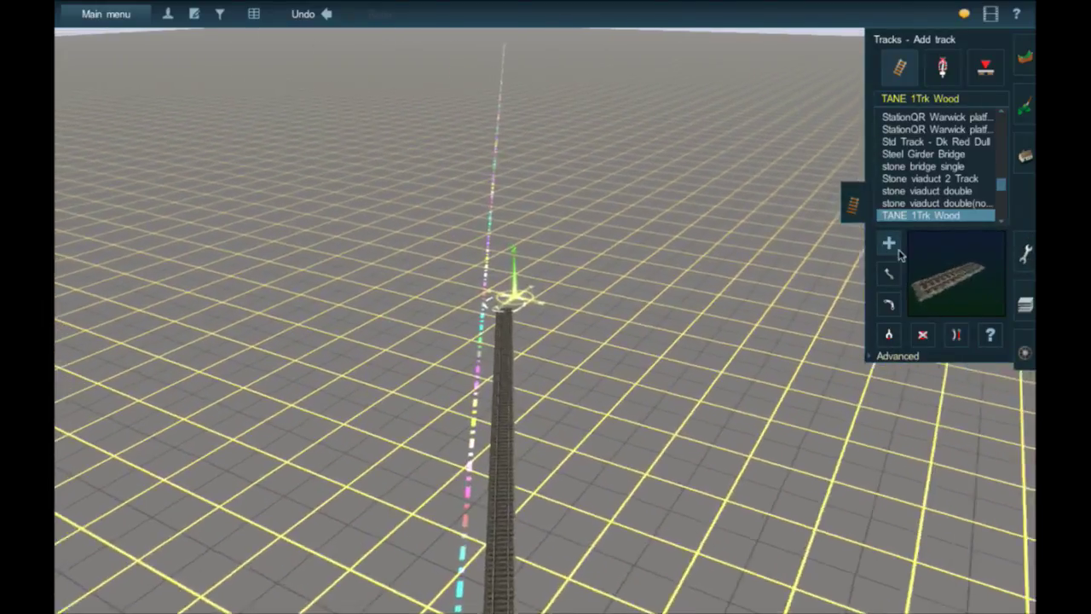
click(532, 312)
click(532, 156)
right_click(532, 154)
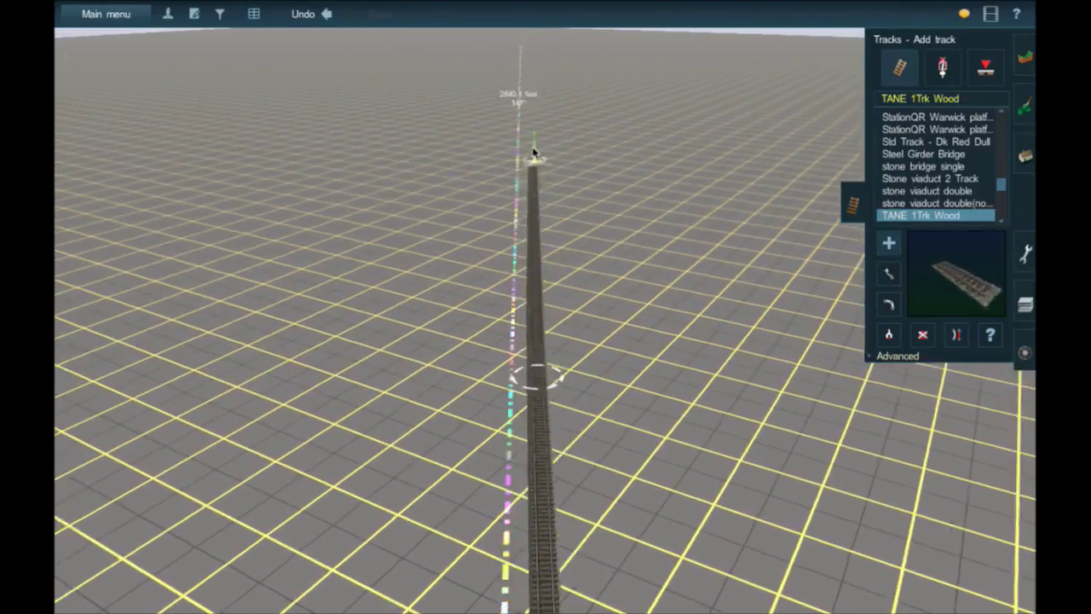
right_click(538, 152)
right_click(551, 151)
right_click(546, 151)
right_click(531, 164)
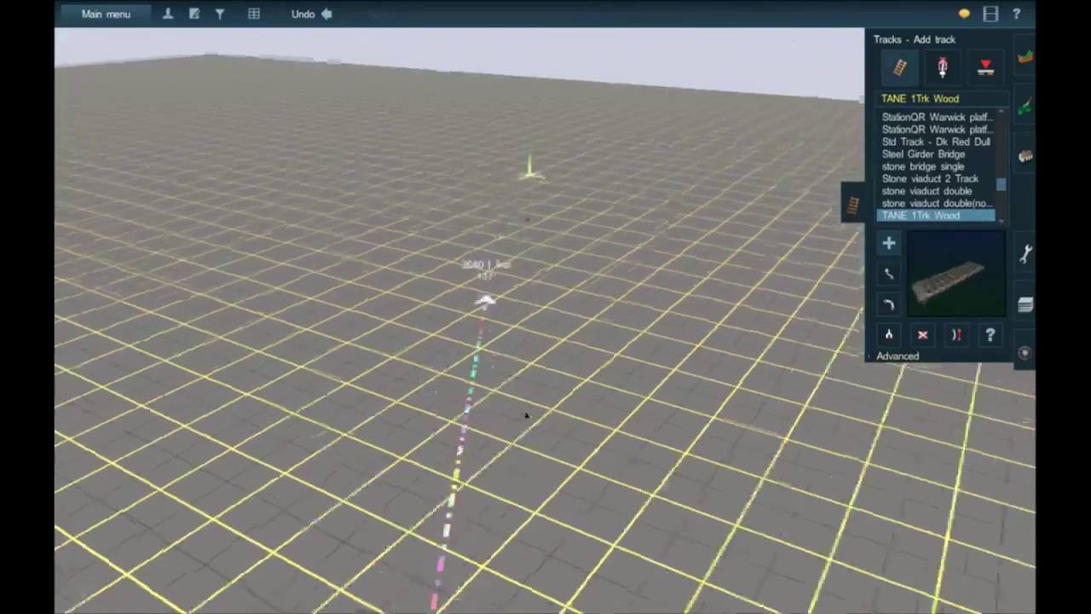
key(Up)
right_click(541, 449)
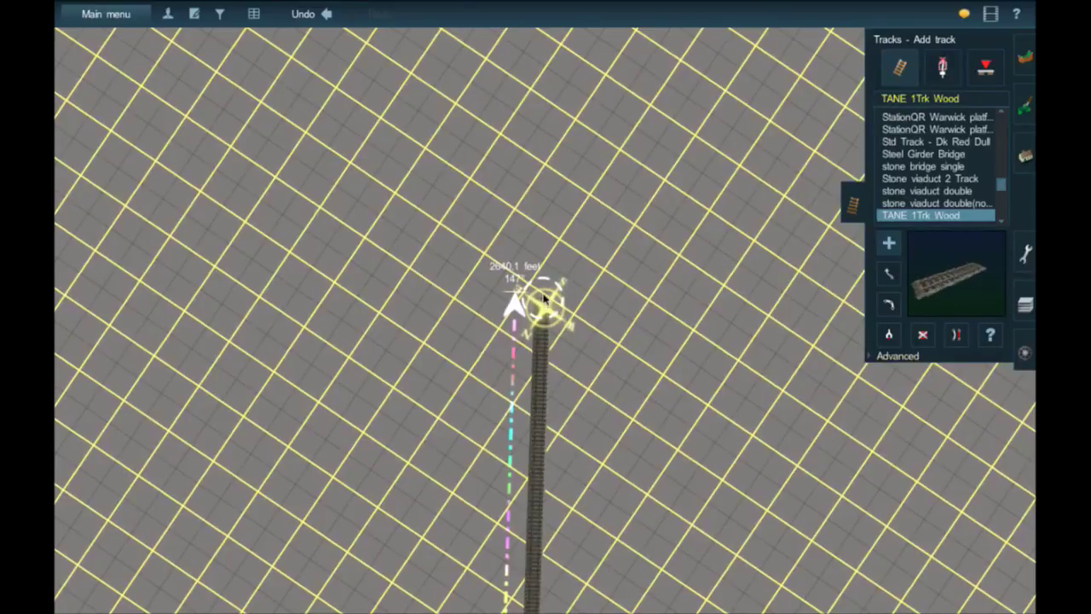
right_drag(543, 303, 572, 282)
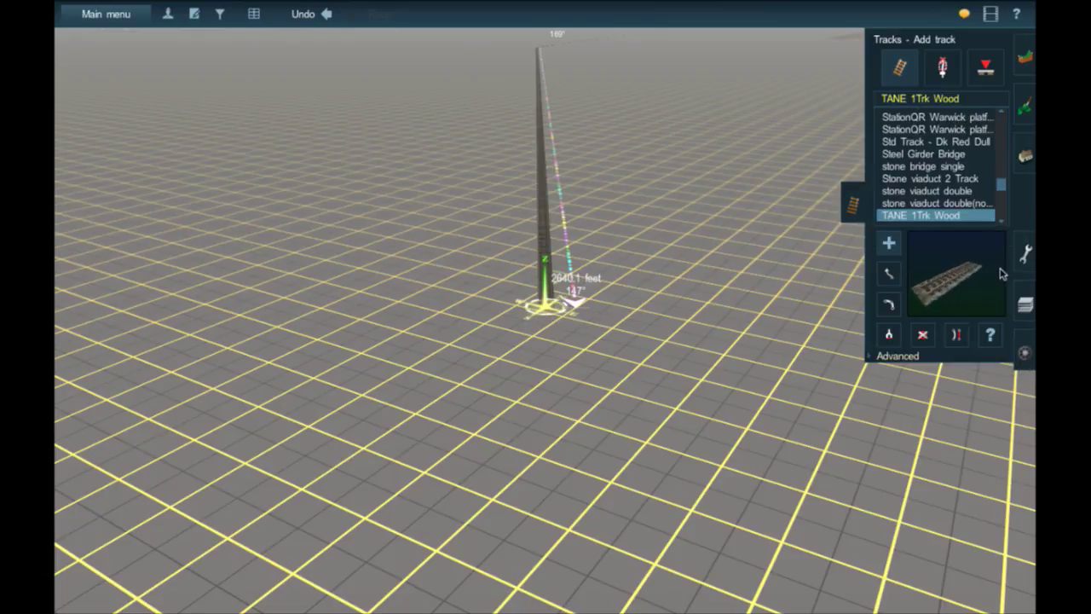
Step: Add two short TANE 1Trk Wood sections from the new track end, bending away from the ruler's line
scroll(553, 308, up, 2)
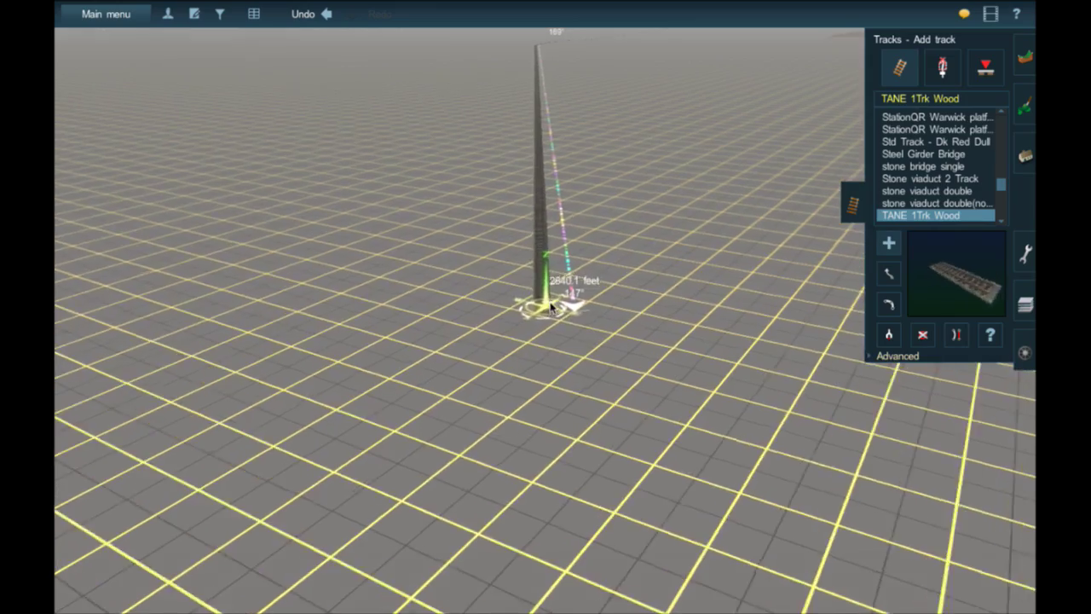
scroll(551, 308, up, 4)
right_drag(551, 308, 535, 276)
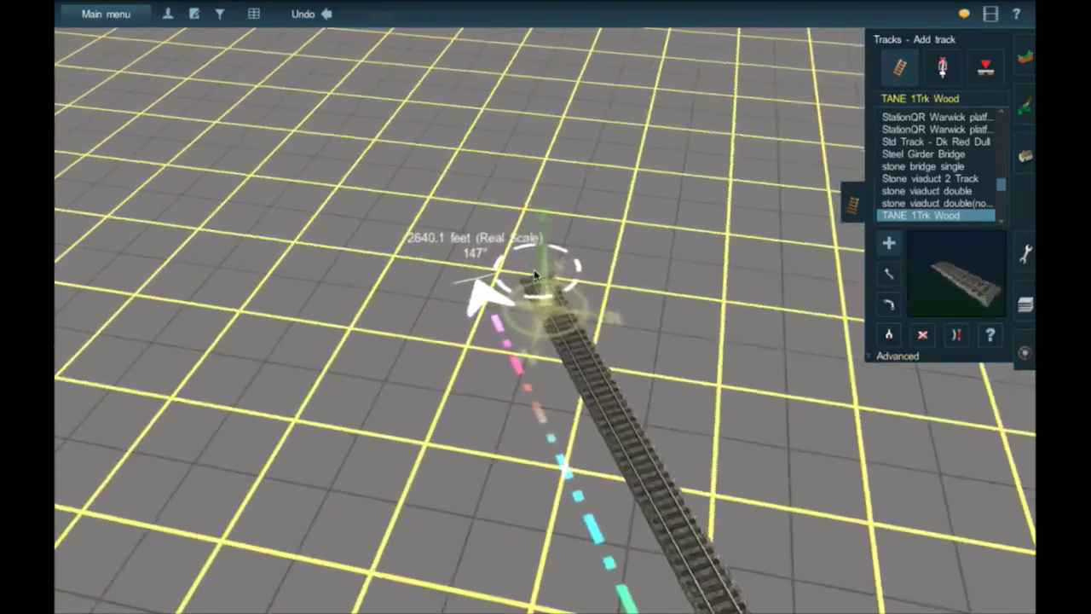
mouse_move(535, 275)
mouse_down()
mouse_move(504, 90)
mouse_move(456, 68)
mouse_move(473, 61)
mouse_up()
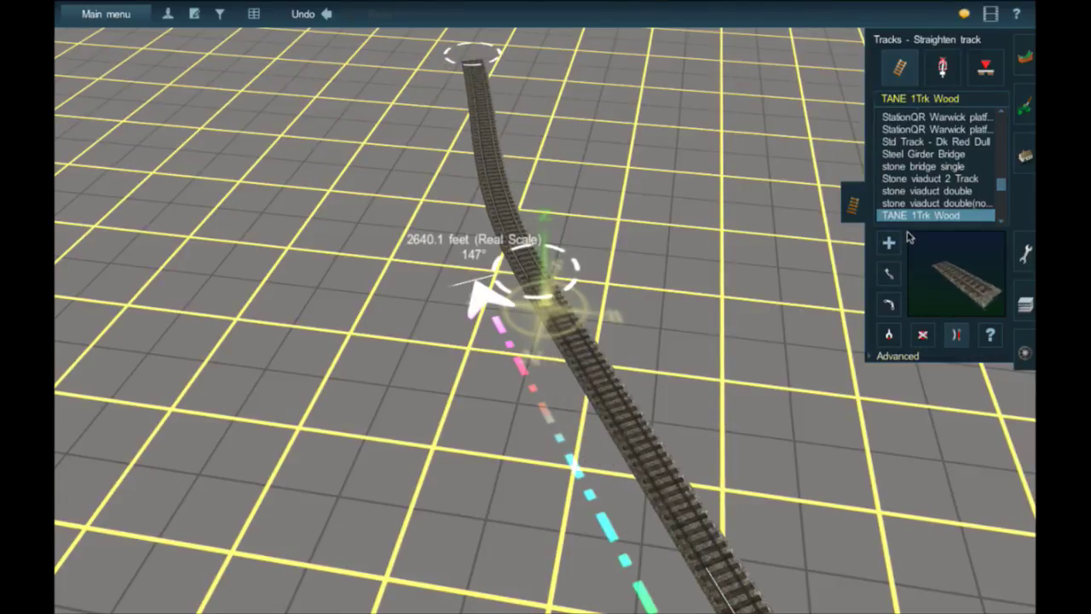
click(886, 244)
right_click(453, 132)
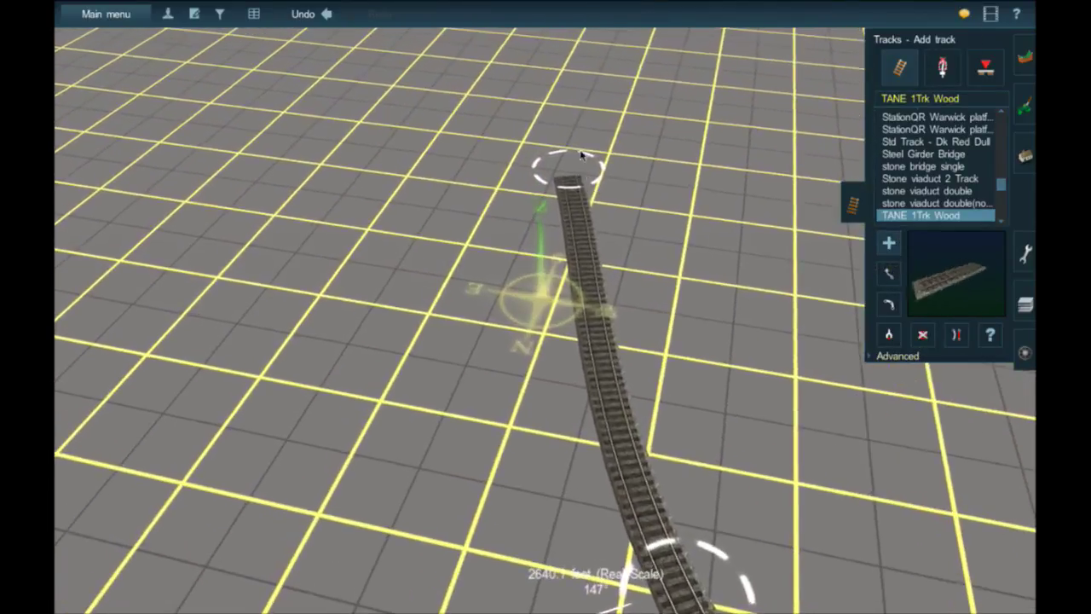
click(578, 161)
drag(614, 17, 606, 19)
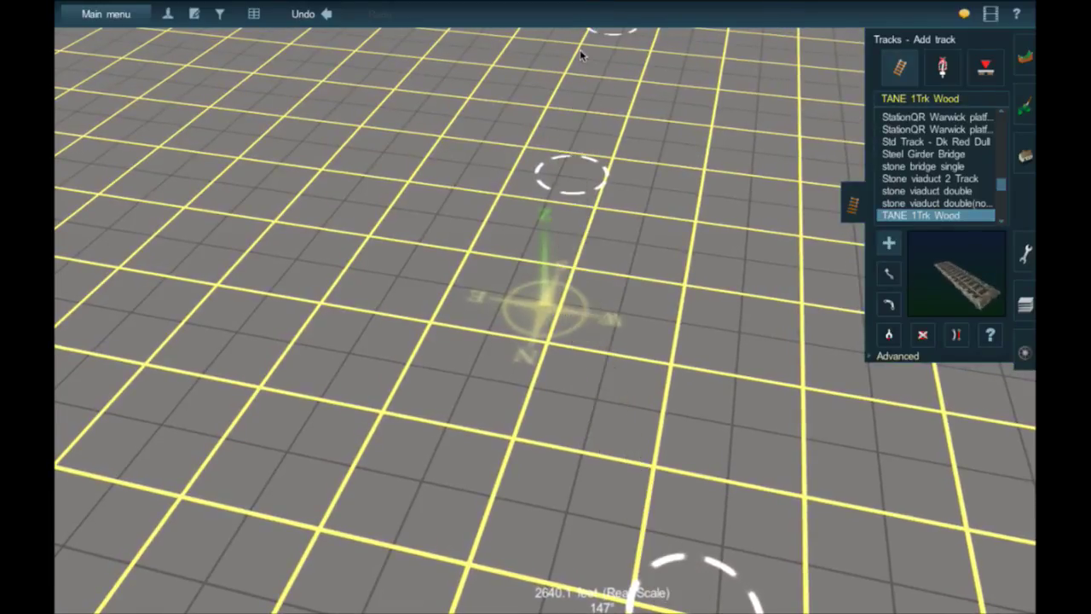
right_click(581, 54)
scroll(554, 229, down, 3)
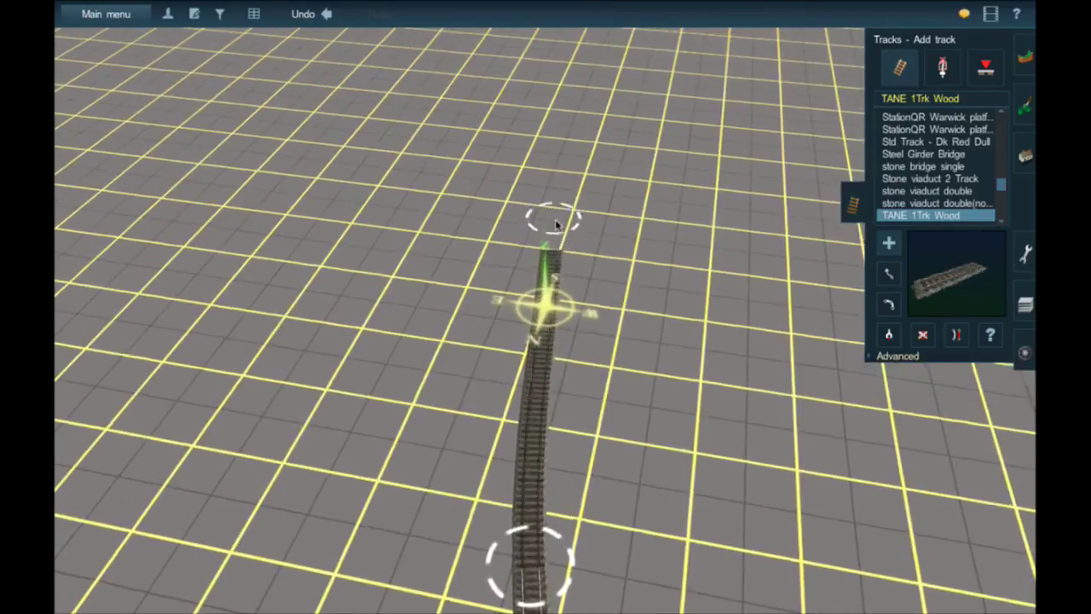
click(555, 225)
right_drag(572, 361, 563, 438)
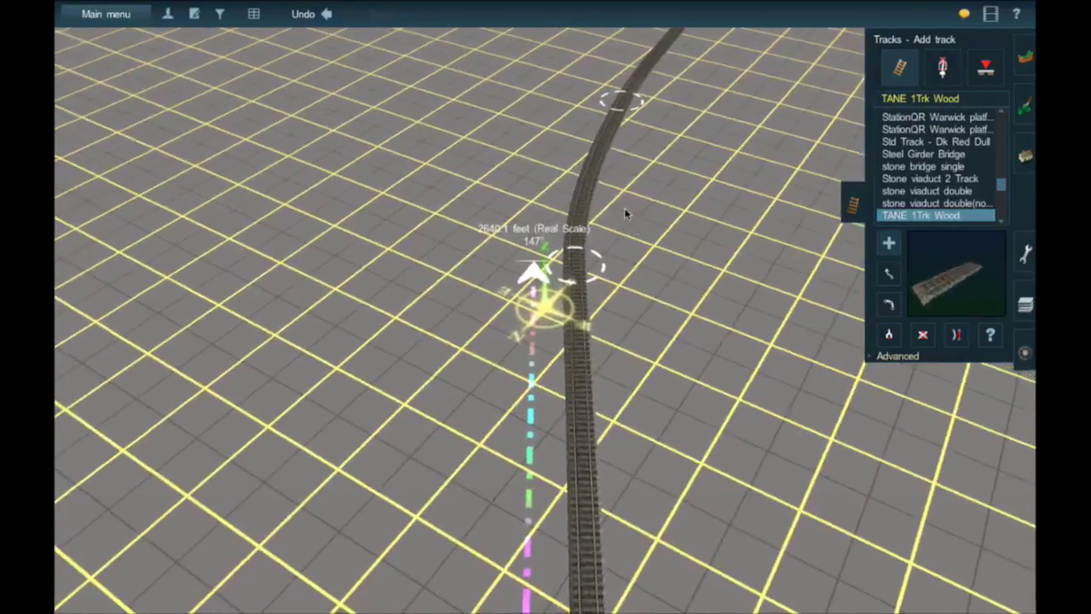
Step: Add a longer TANE 1Trk Wood section from the end of the new bend and straighten it
right_click(709, 104)
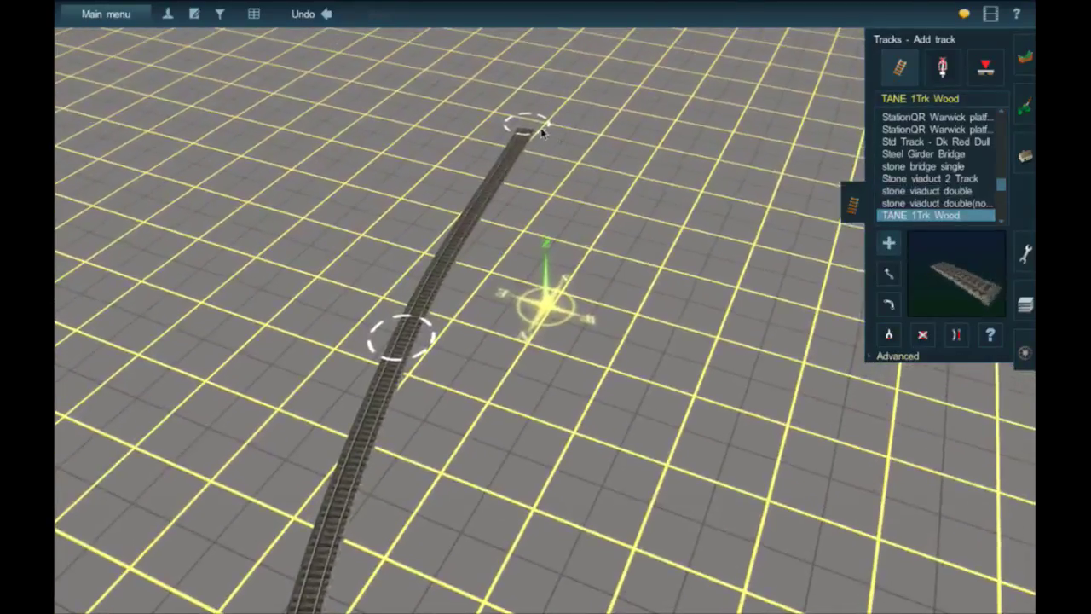
drag(542, 132, 597, 40)
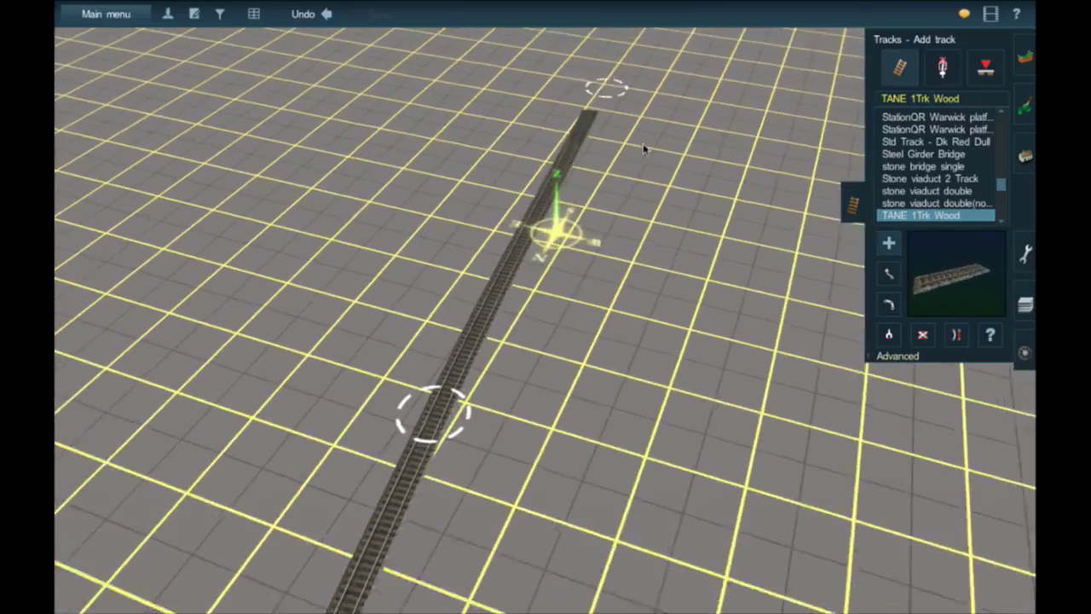
drag(615, 118, 666, 78)
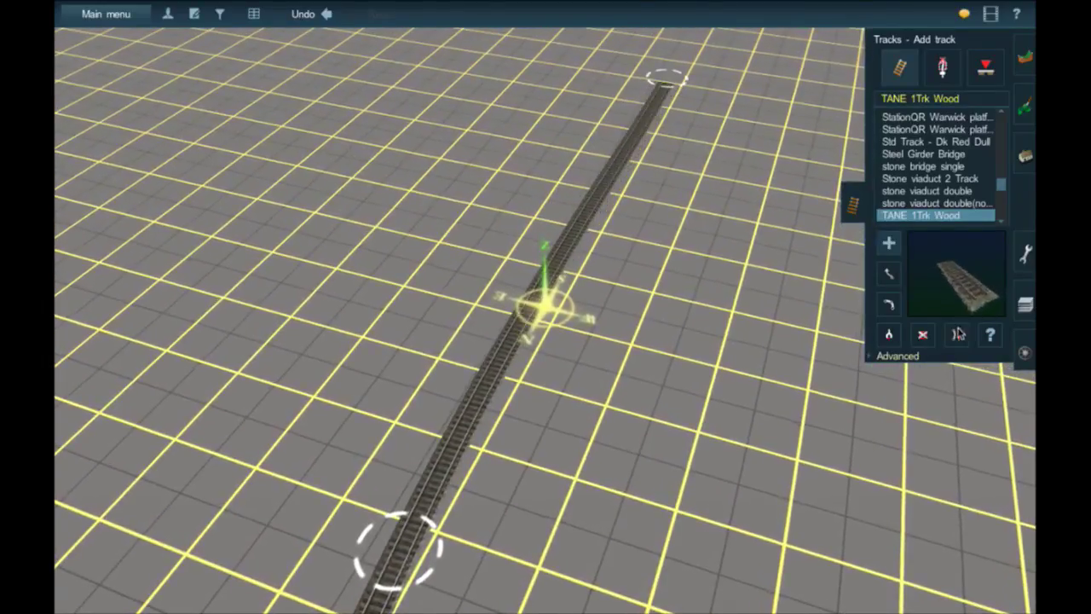
Step: Move the middle spline point of the new bend towards the 2640-foot ruler's end to even out the curve
right_drag(486, 509, 474, 535)
key(Right)
right_click(380, 199)
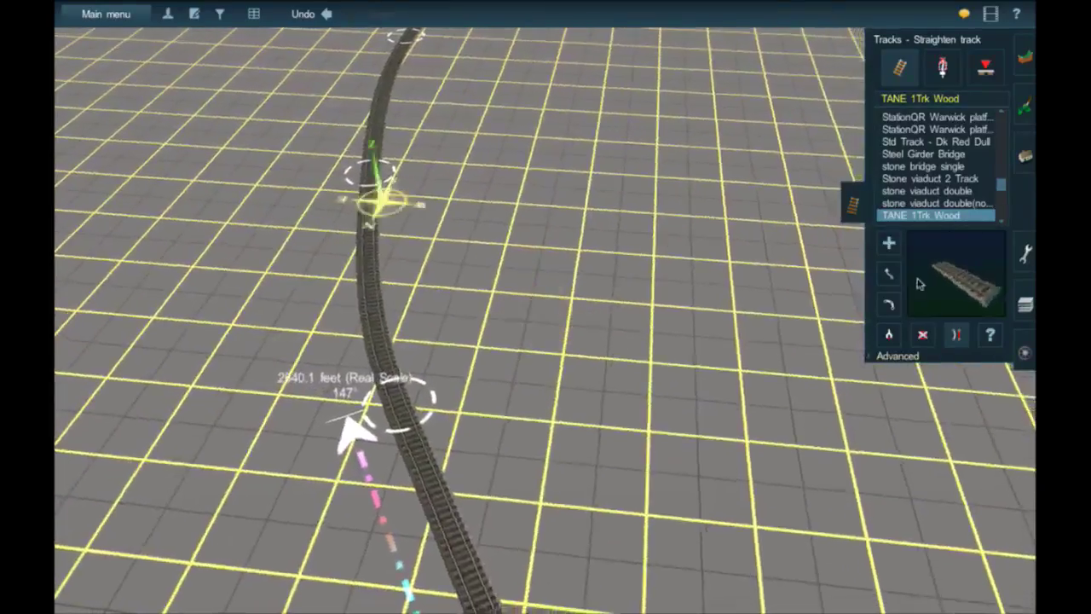
click(889, 273)
drag(539, 267, 546, 385)
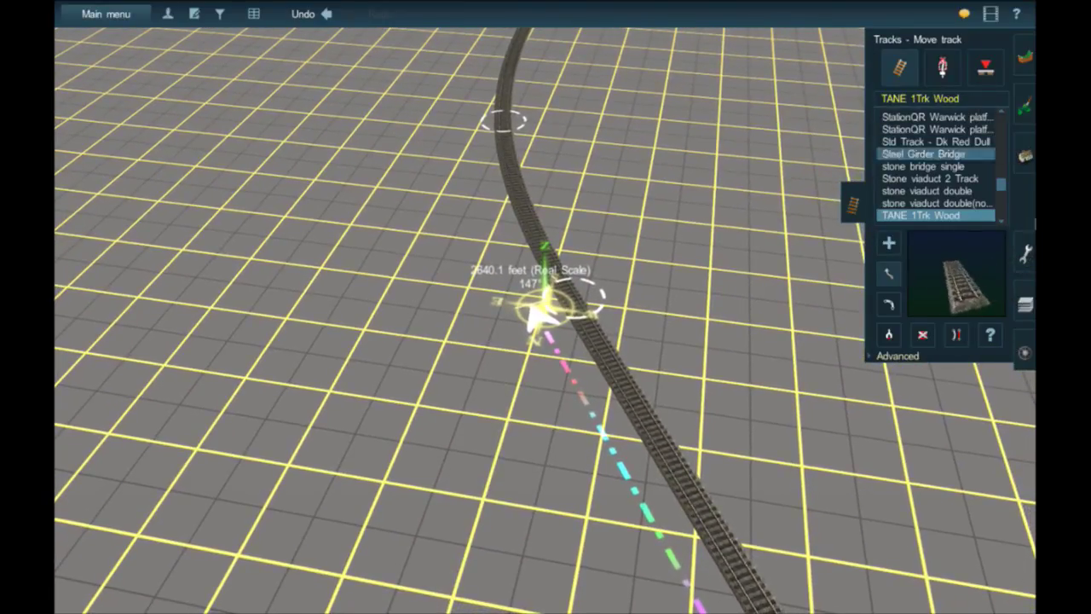
Step: Lay a new ruler about 1009 feet long at 179° from beside the bend, along the straight track and past its open end
click(1026, 254)
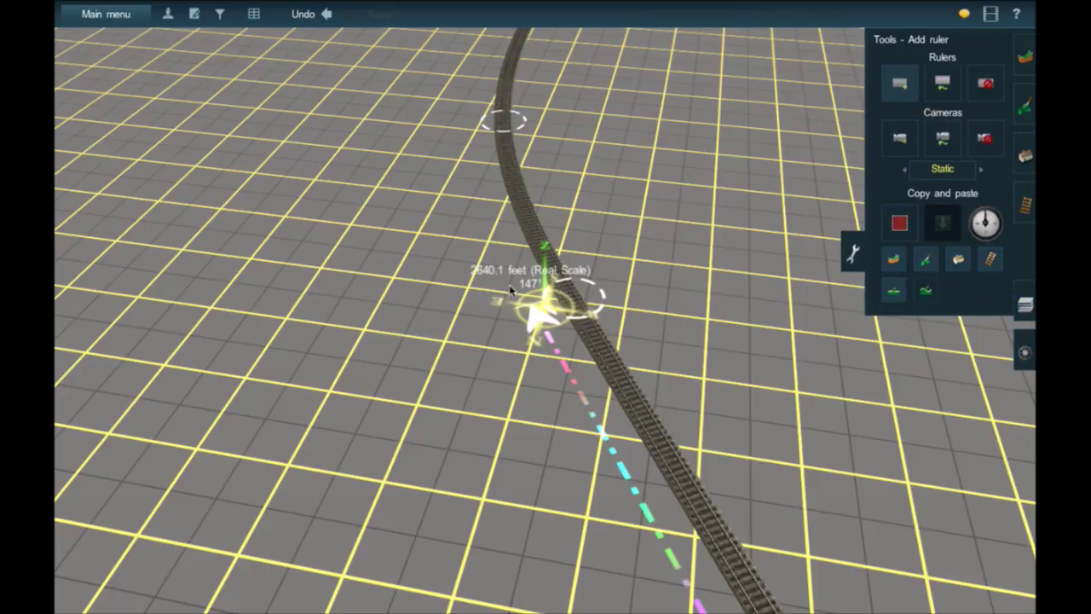
click(363, 271)
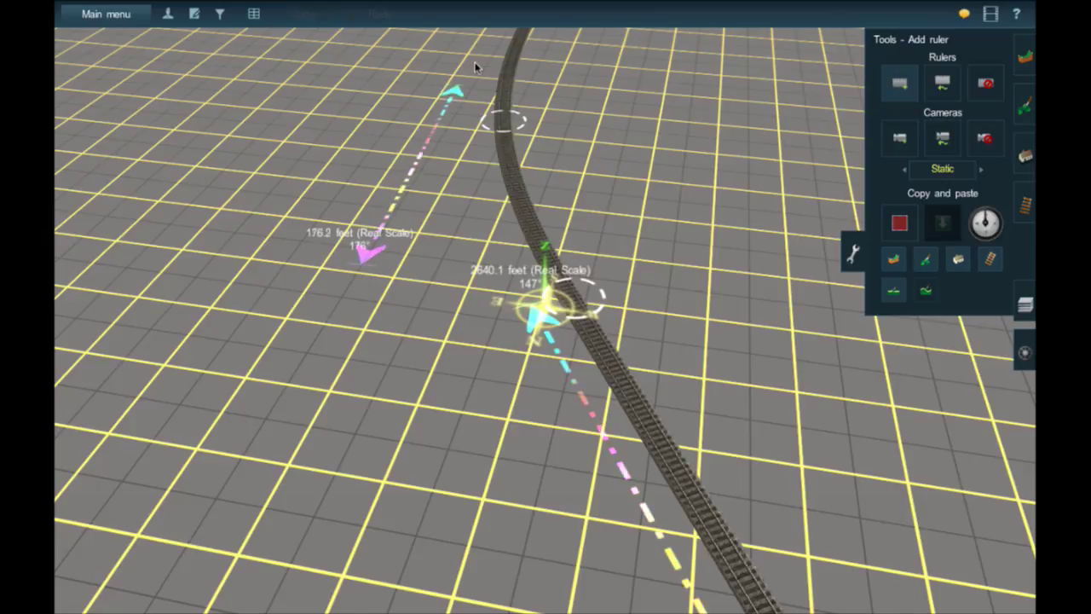
drag(475, 67, 543, 112)
right_drag(476, 67, 543, 111)
drag(543, 112, 630, 197)
right_drag(543, 111, 630, 197)
drag(631, 197, 646, 220)
right_drag(631, 196, 645, 219)
drag(645, 220, 646, 224)
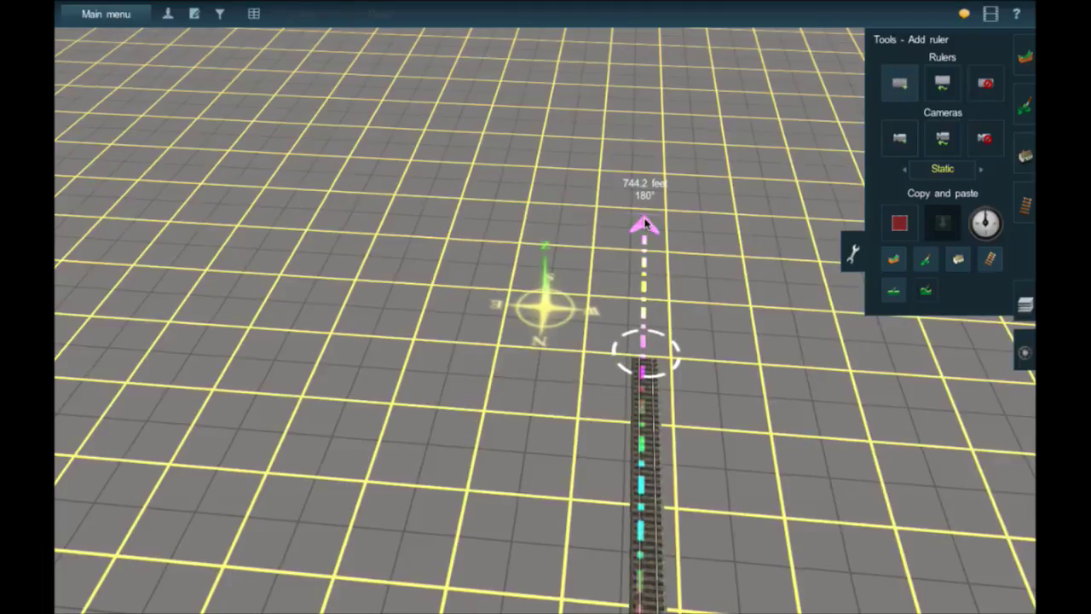
right_click(601, 89)
drag(602, 90, 544, 236)
Step: Switch to adding terrain sections and examine on the map how far the terrain extends beyond the track and ruler
click(1022, 65)
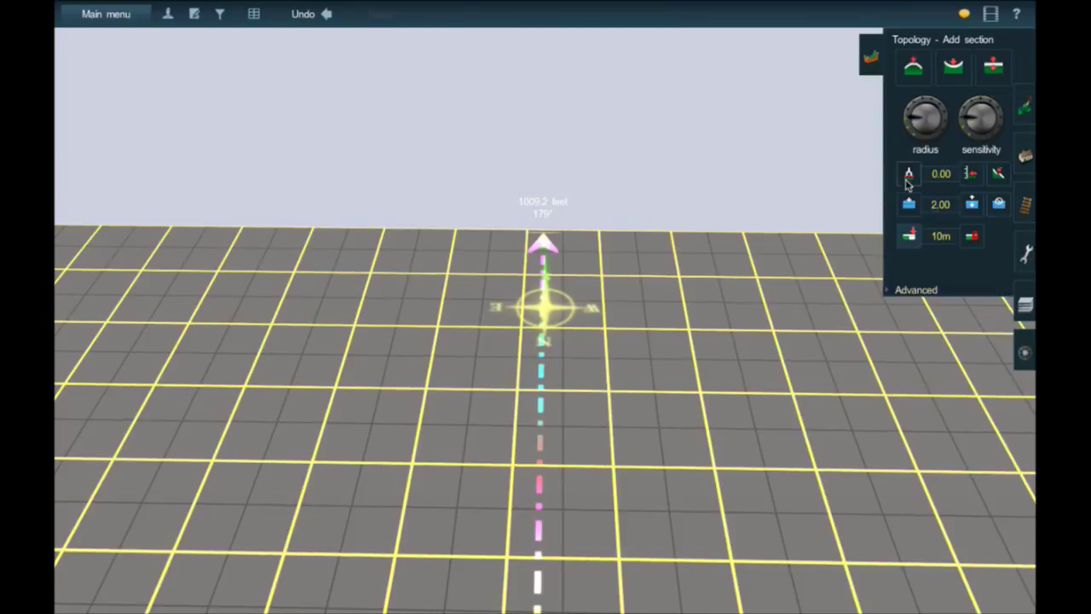
key(m)
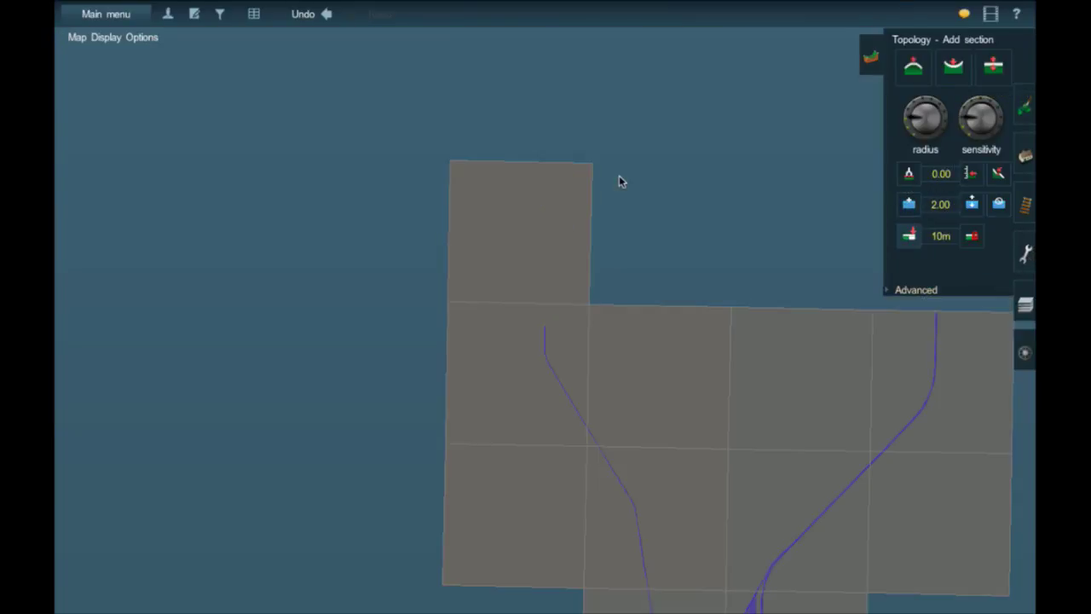
scroll(619, 182, up, 10)
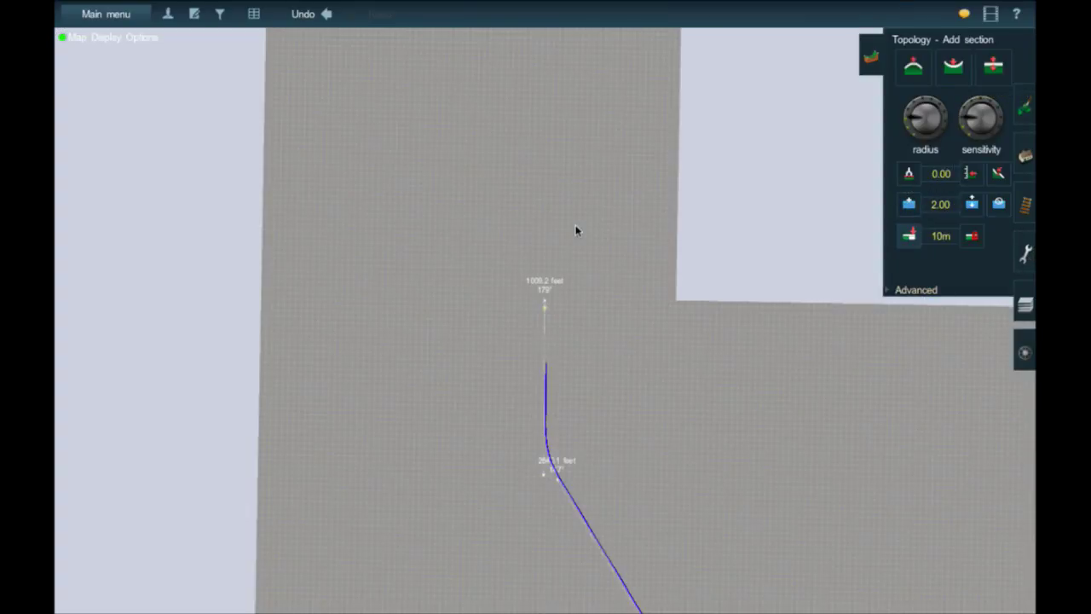
key(m)
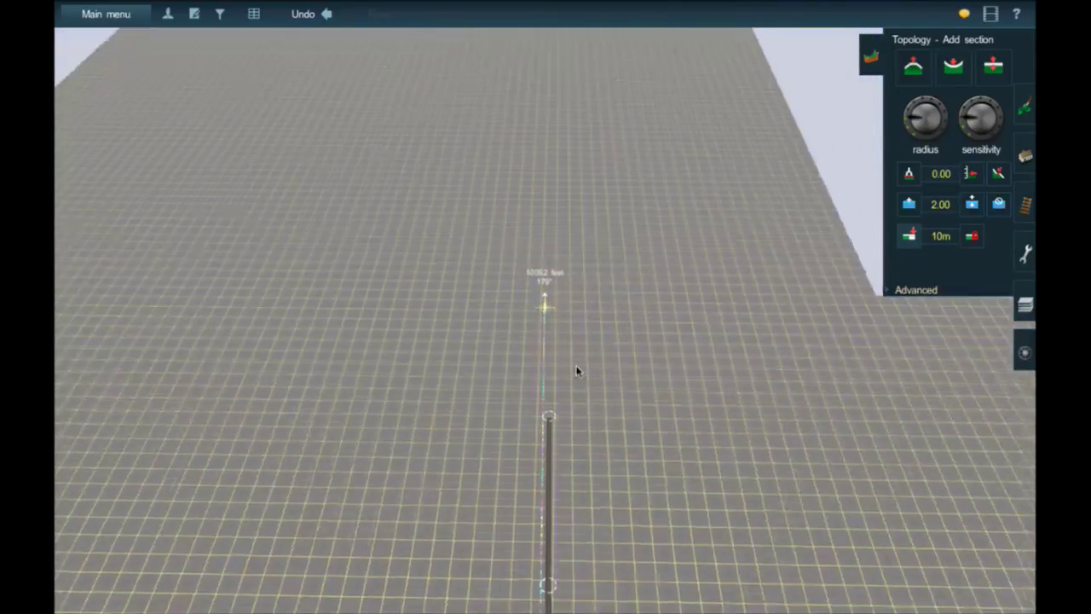
scroll(563, 434, up, 5)
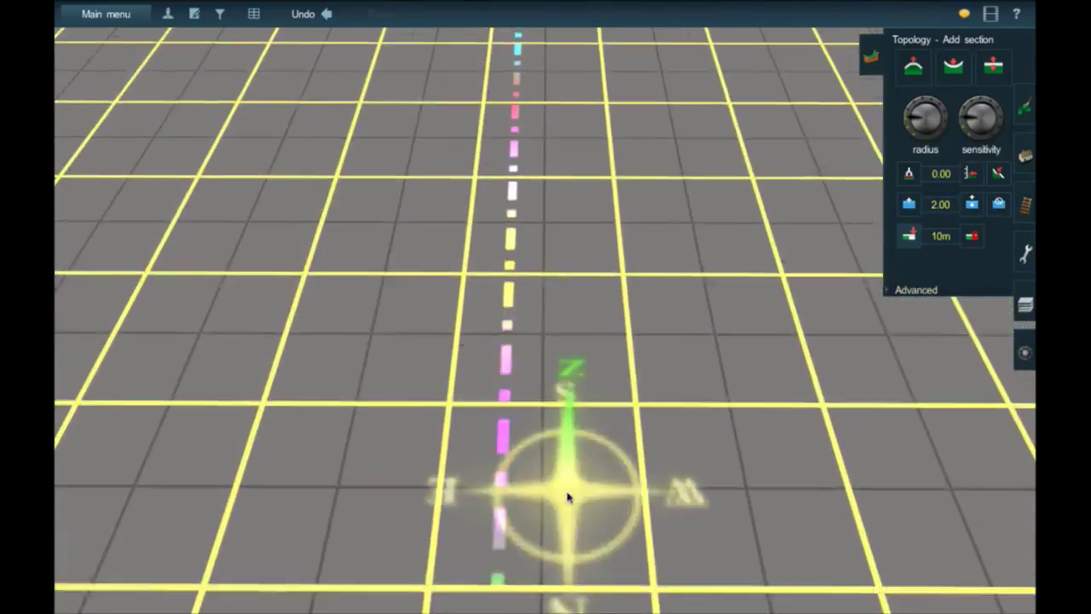
scroll(572, 473, down, 4)
right_click(570, 475)
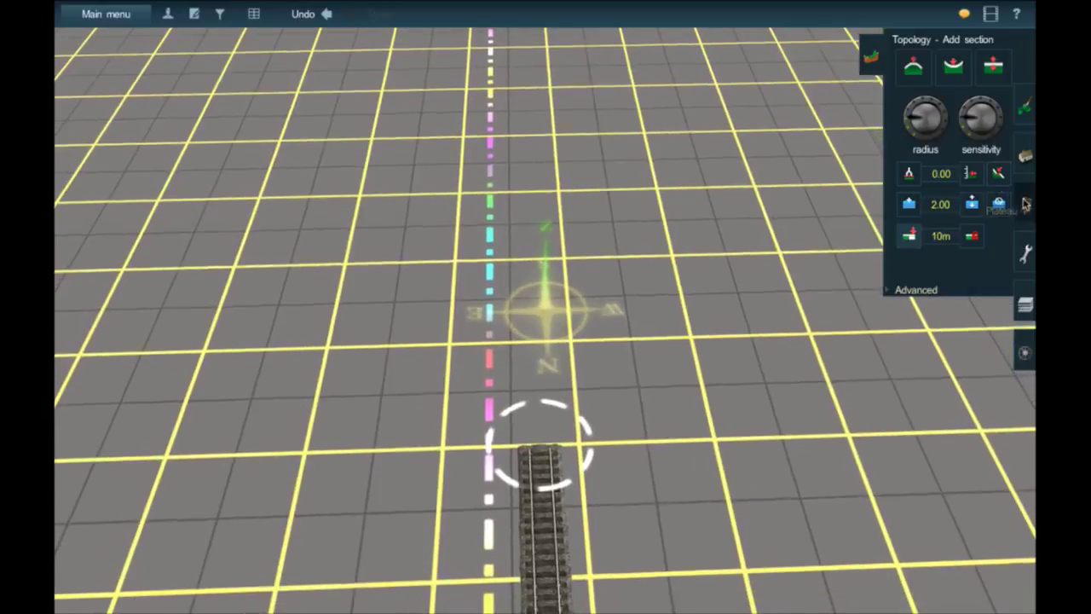
click(1025, 205)
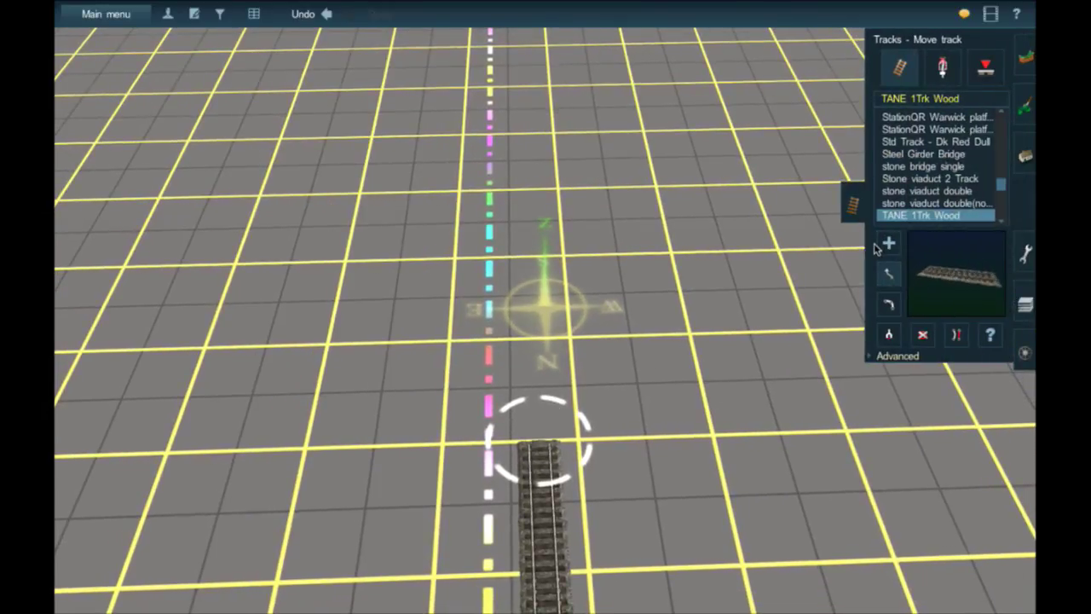
drag(559, 92, 546, 89)
right_click(540, 92)
right_click(533, 112)
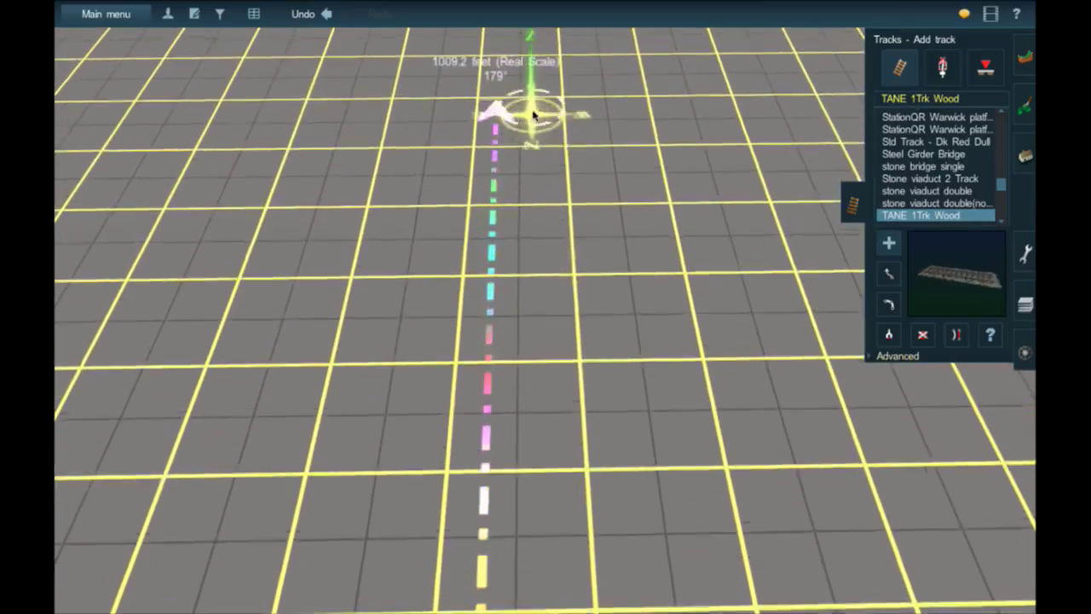
Step: Replace the 1009-foot ruler with a new one about 1320 feet long at 179°, running from beside the bend past the open track end
click(1025, 253)
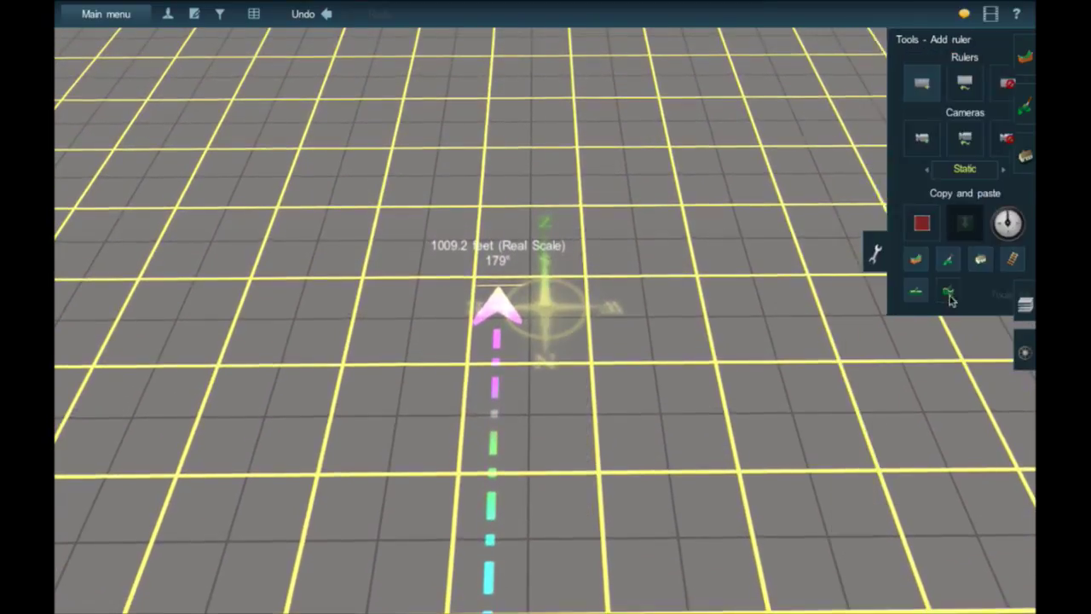
click(504, 345)
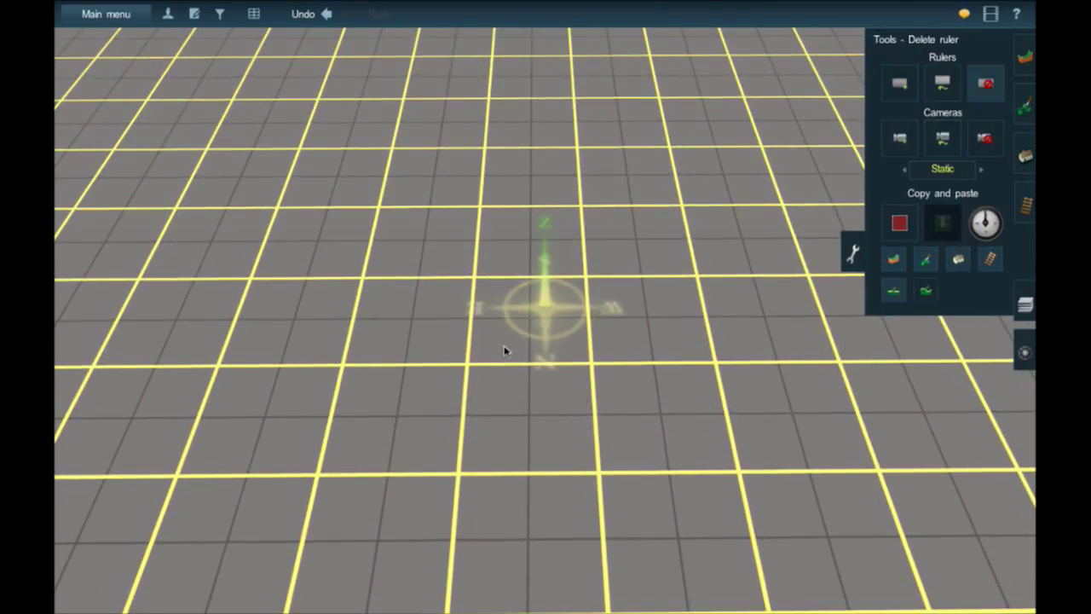
click(899, 82)
middle_drag(530, 216, 489, 173)
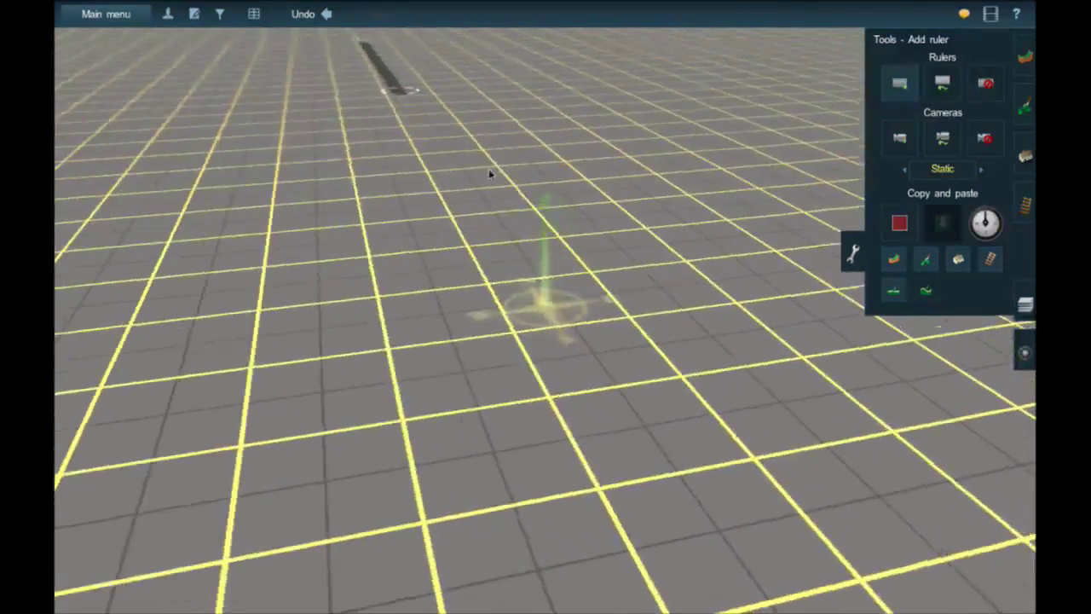
right_drag(486, 162, 530, 190)
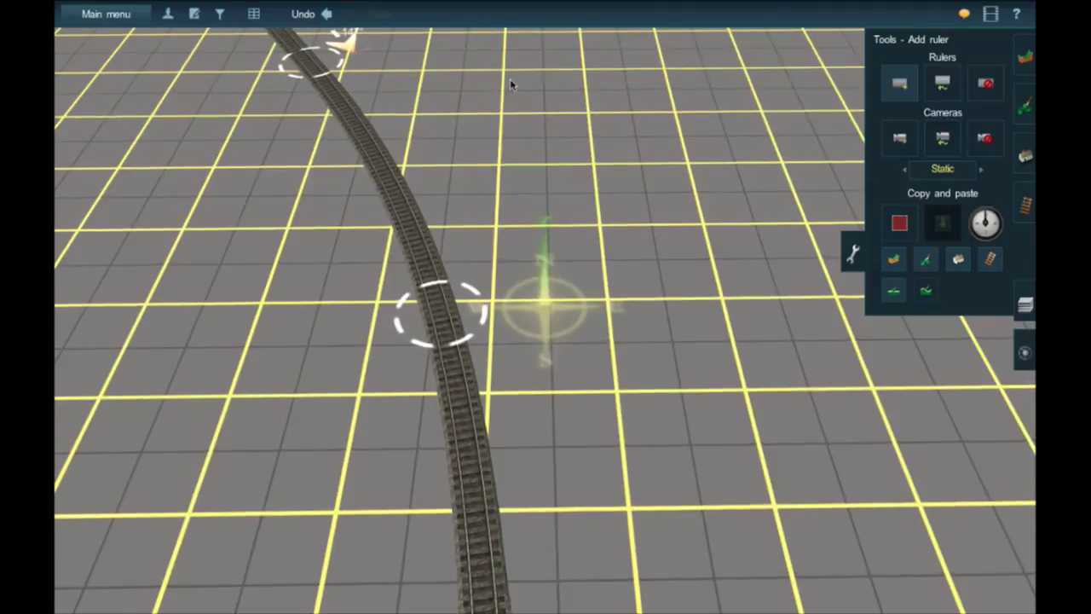
drag(569, 333, 558, 284)
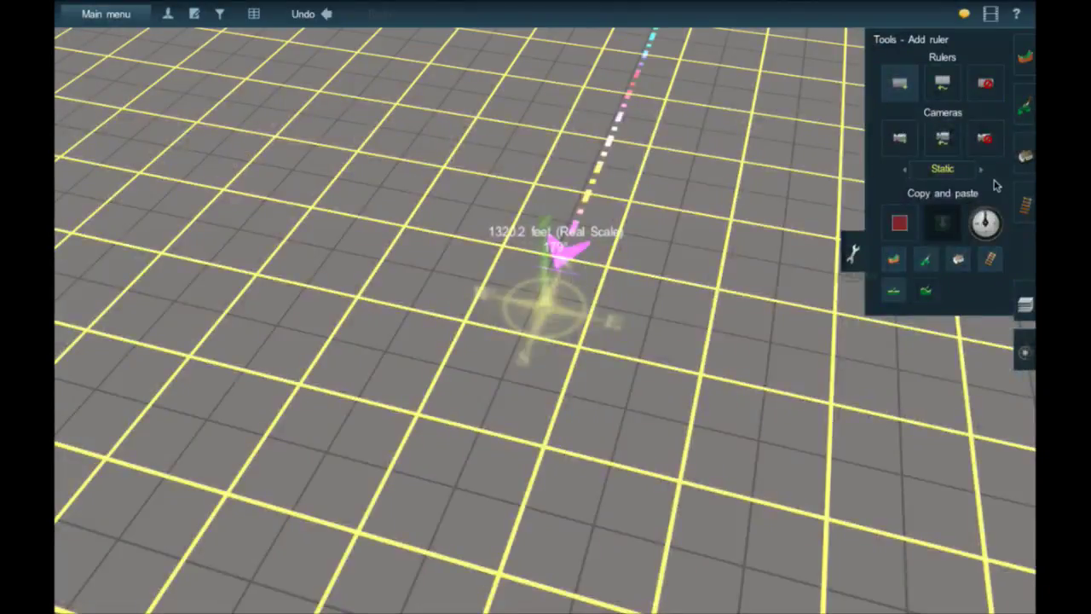
Step: Extend the TANE 1Trk Wood track from its open end alongside the new ruler to the ruler's 1320-foot end
click(1025, 205)
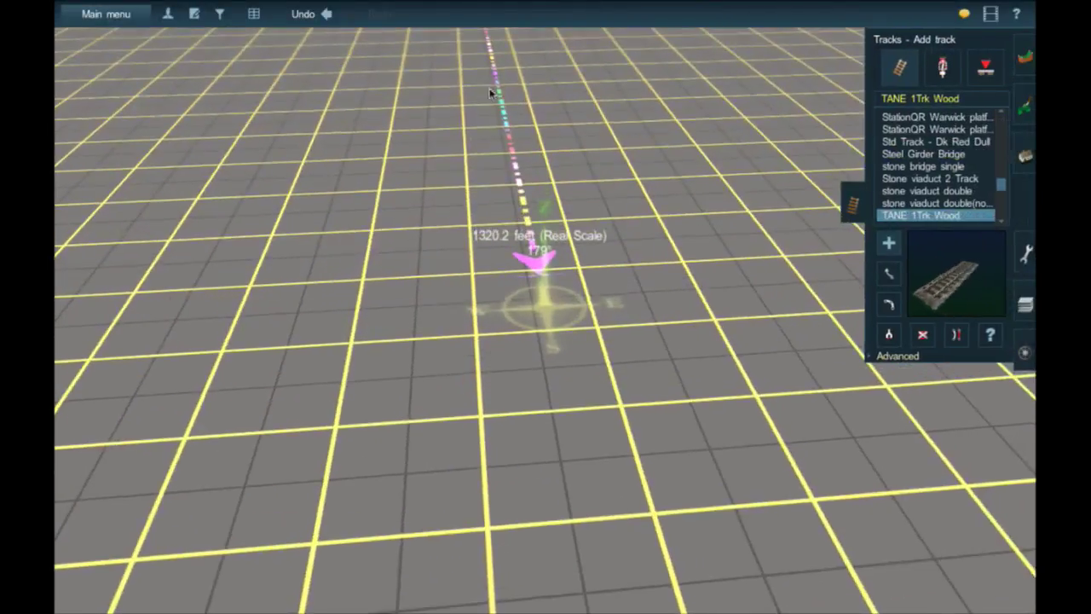
right_click(477, 96)
key(Left)
right_click(238, 348)
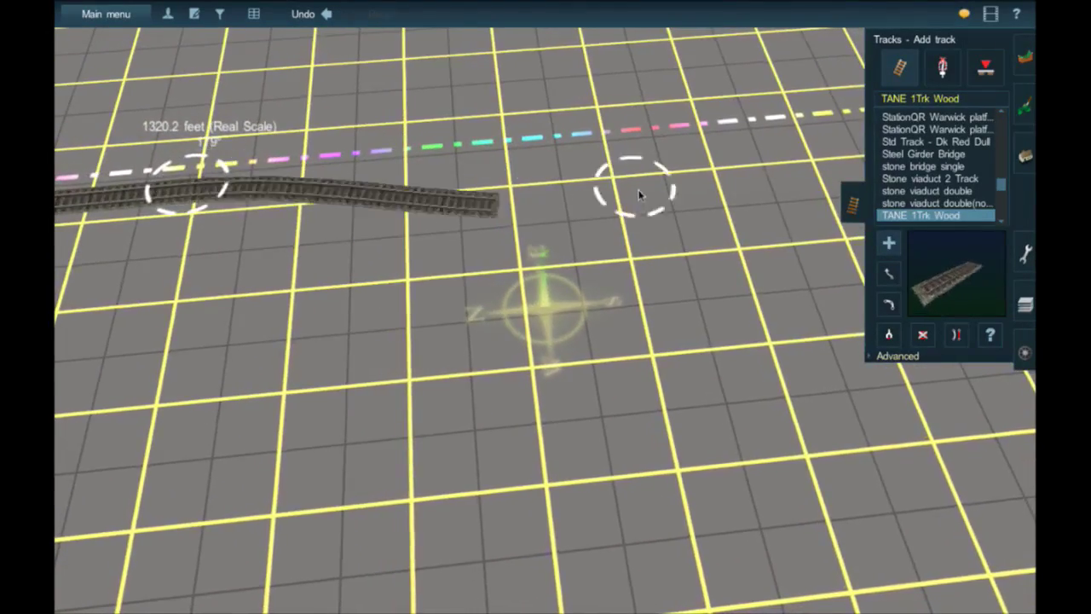
key(Left)
mouse_move(639, 194)
right_down()
mouse_move(772, 248)
mouse_move(772, 234)
mouse_move(652, 162)
mouse_move(638, 181)
right_up()
key(Left)
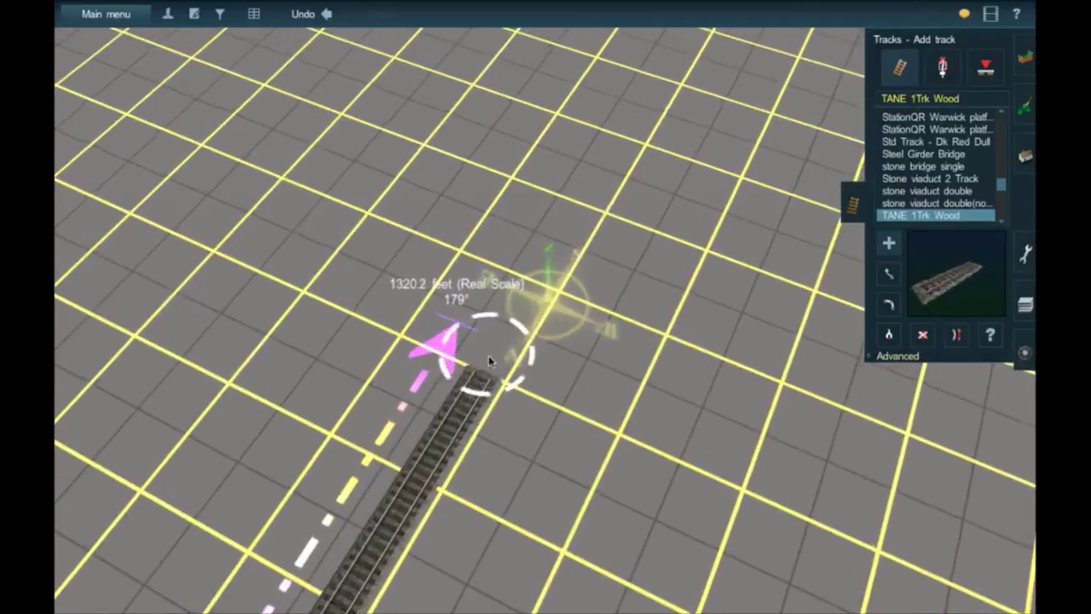
key(Up)
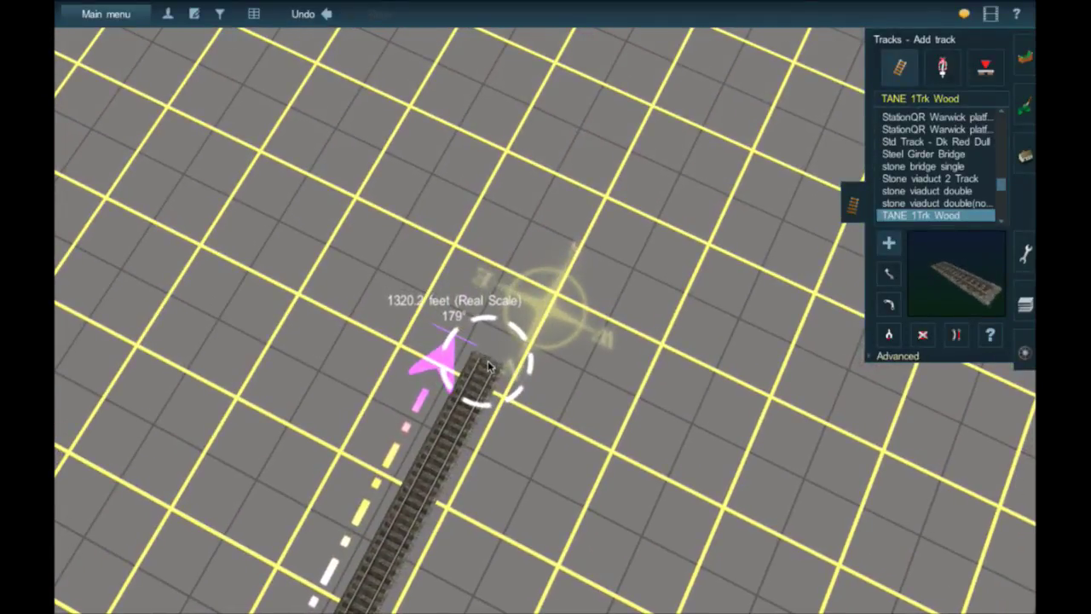
key(Right)
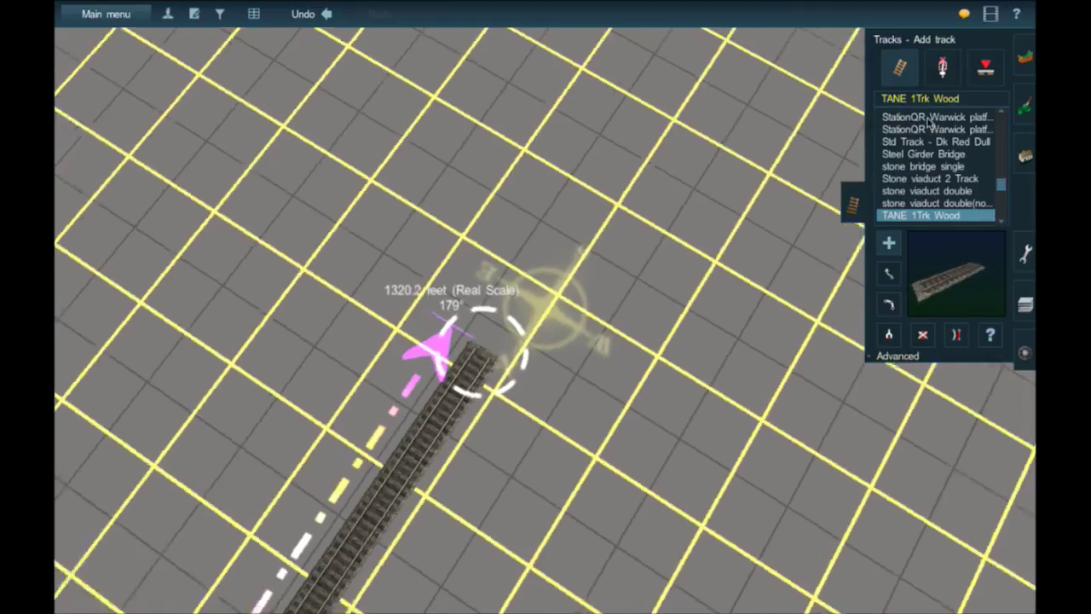
key(Down)
Step: Search the objects for PW and place a PW - Road name sign beyond the end of the new track
click(1025, 156)
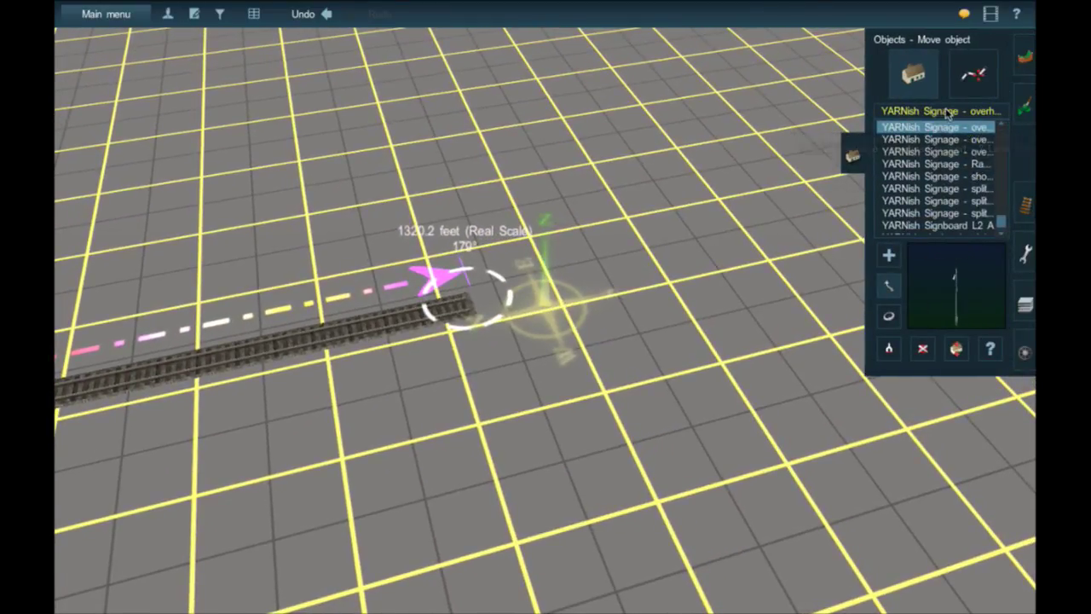
text(Dec)
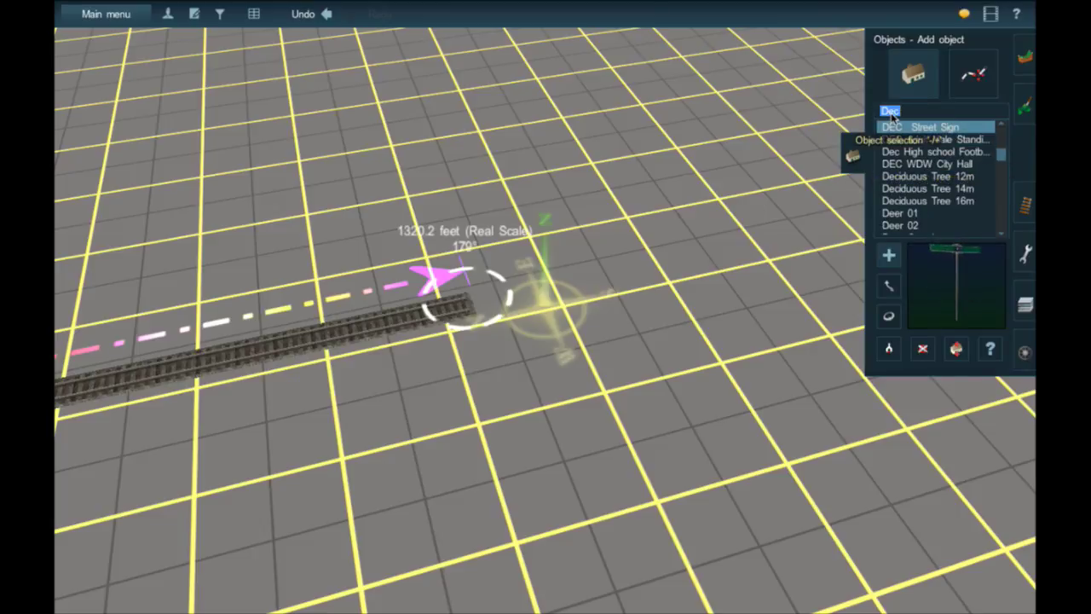
text(PW)
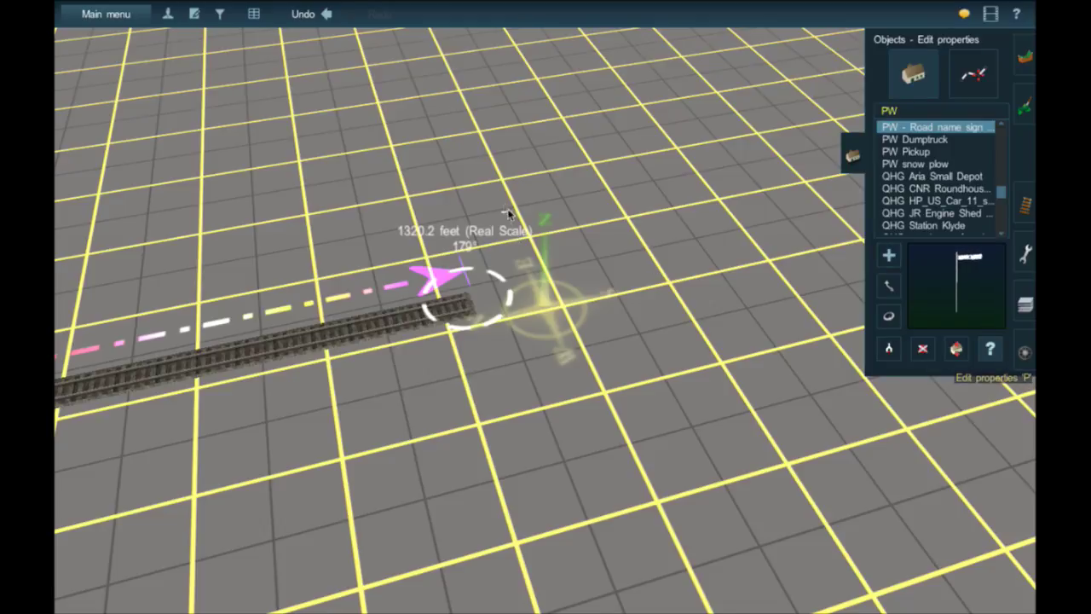
Step: Set the text on the sign near the track's end to "Bartlett and King Rd Cross"
click(510, 217)
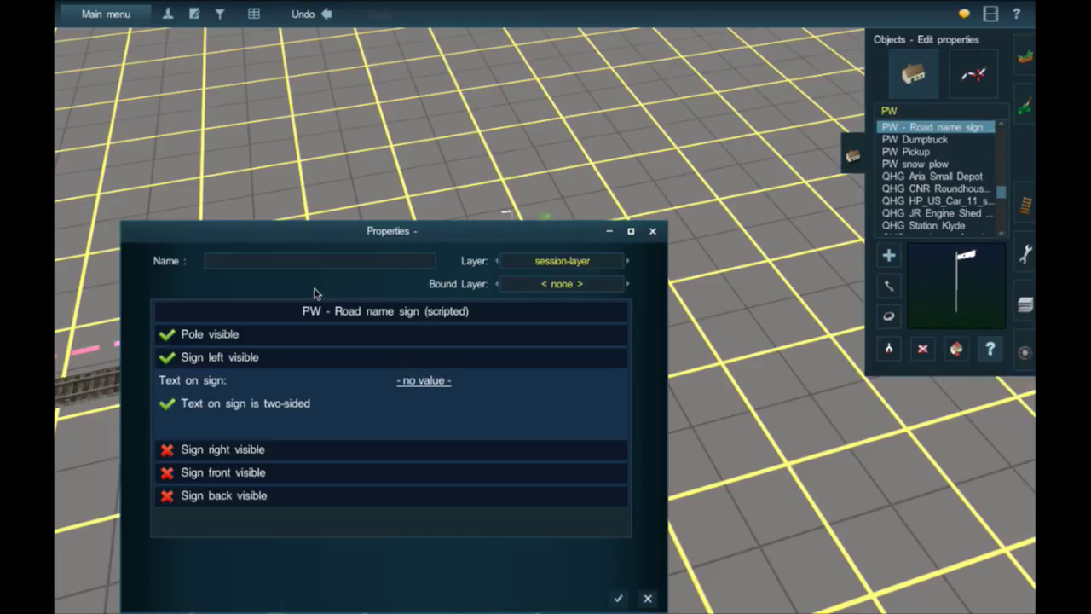
click(415, 381)
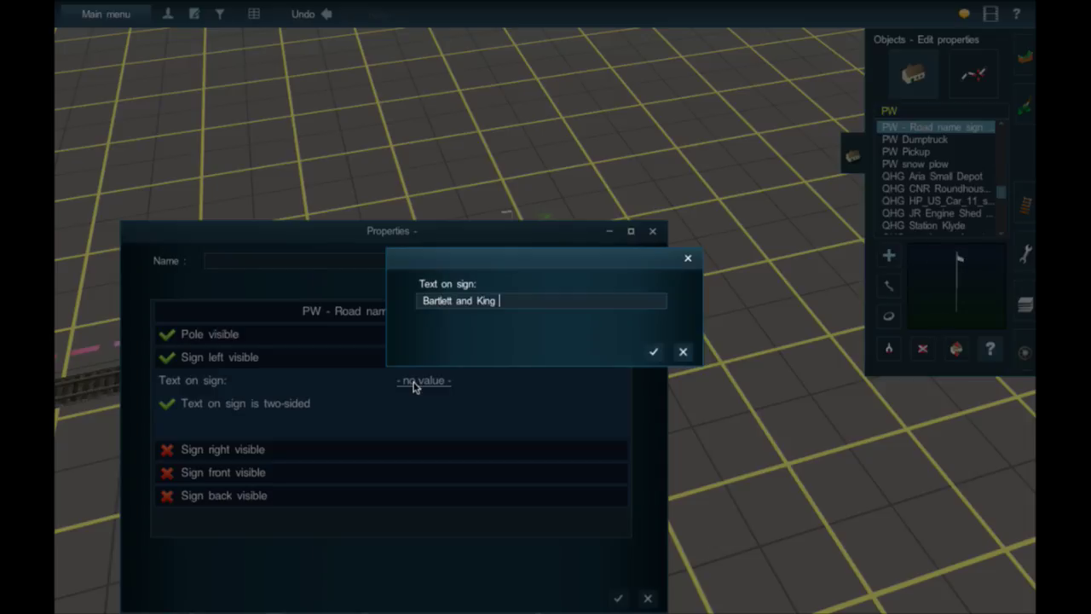
key(Return)
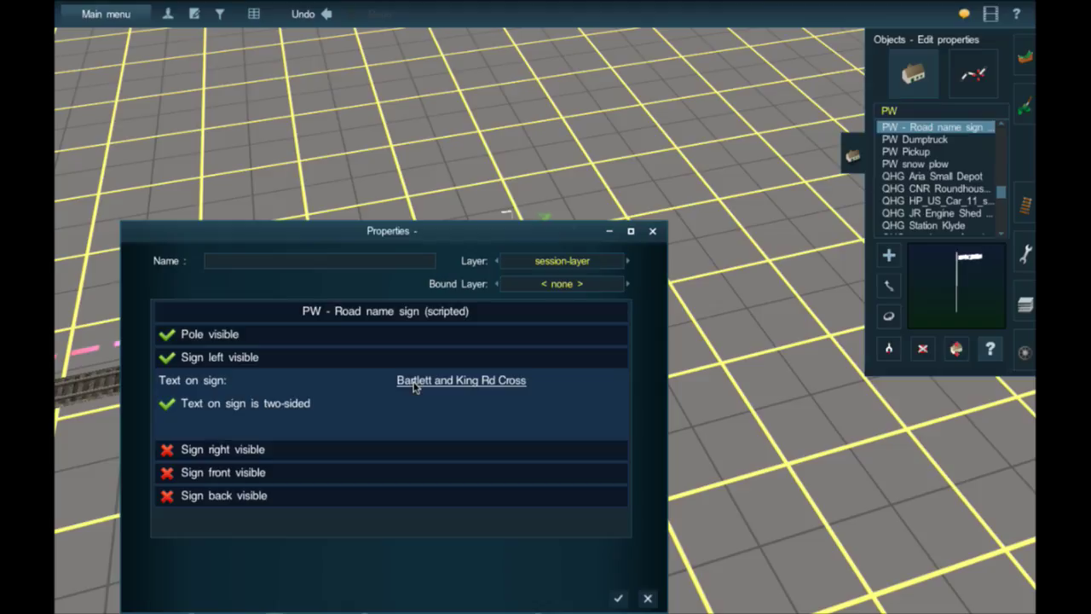
click(619, 600)
scroll(631, 292, up, 8)
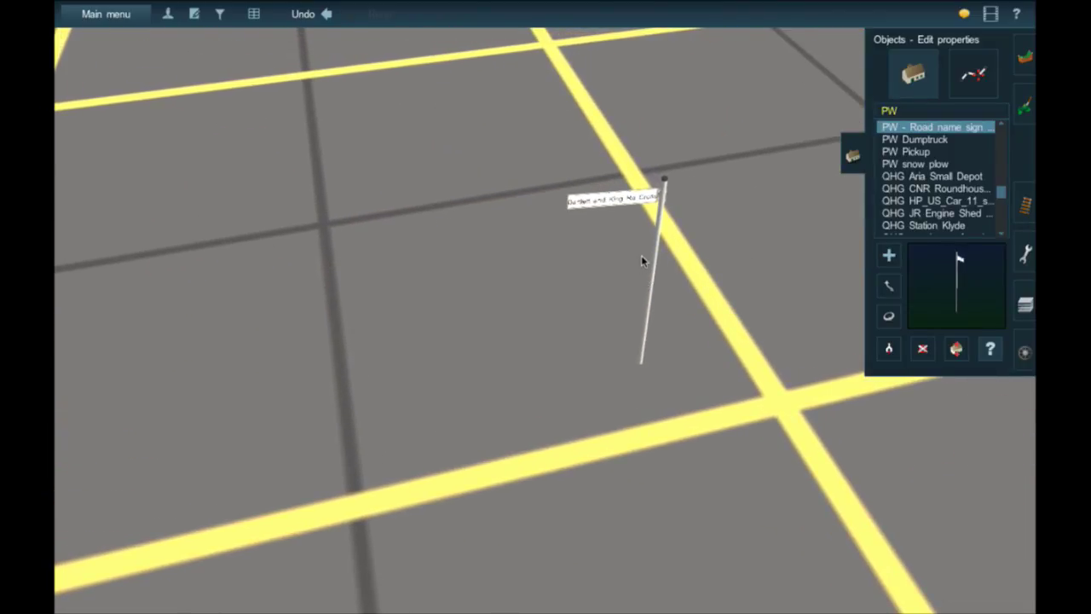
Step: Move the Bartlett and King road sign closer to the end of the track
scroll(656, 256, down, 6)
right_click(614, 350)
click(889, 288)
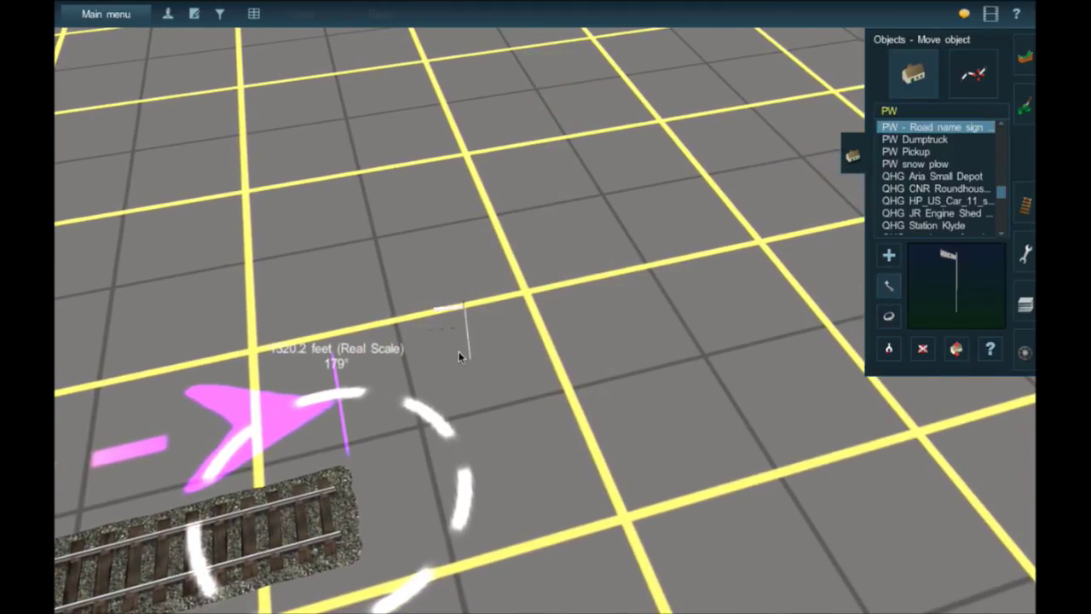
Step: Place a second PW - Road name sign beside the straight track, near the middle spline point along the 1320-foot ruler
scroll(496, 338, down, 10)
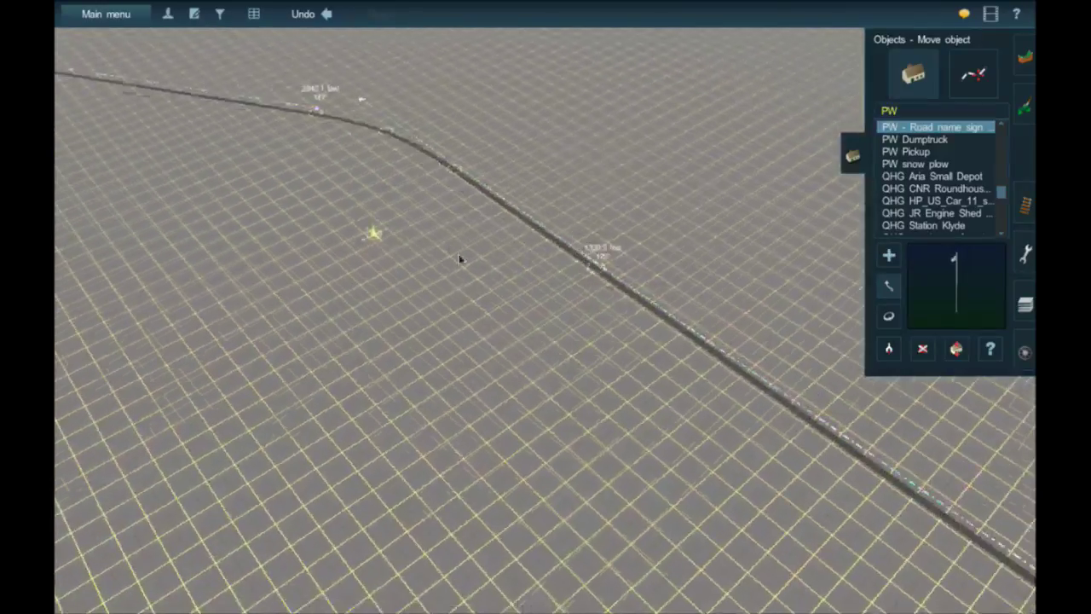
right_click(740, 367)
key(Left)
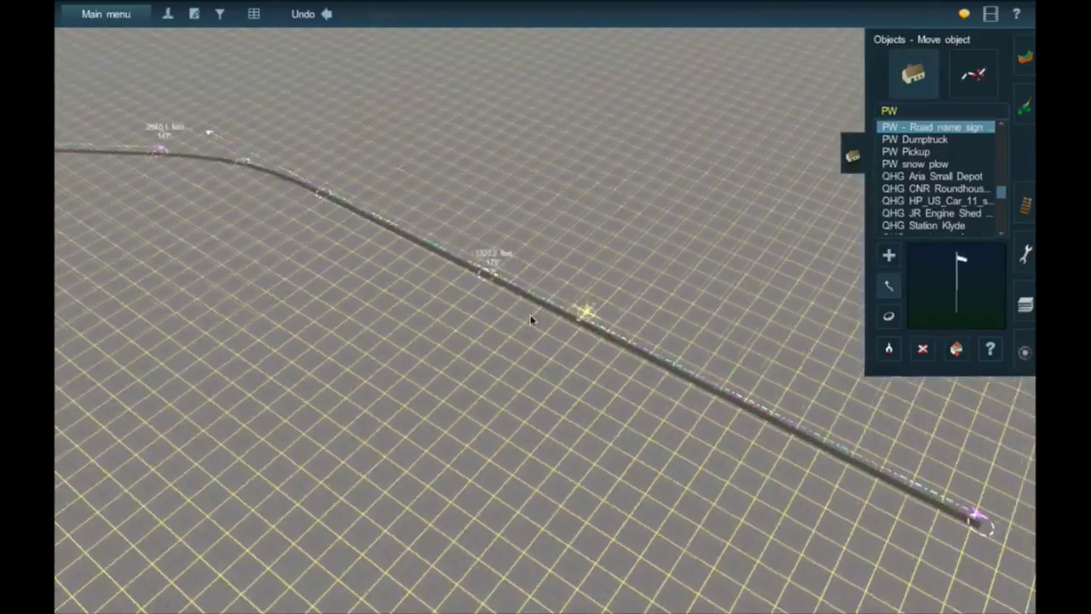
right_click(501, 337)
key(Up)
scroll(573, 302, down, 3)
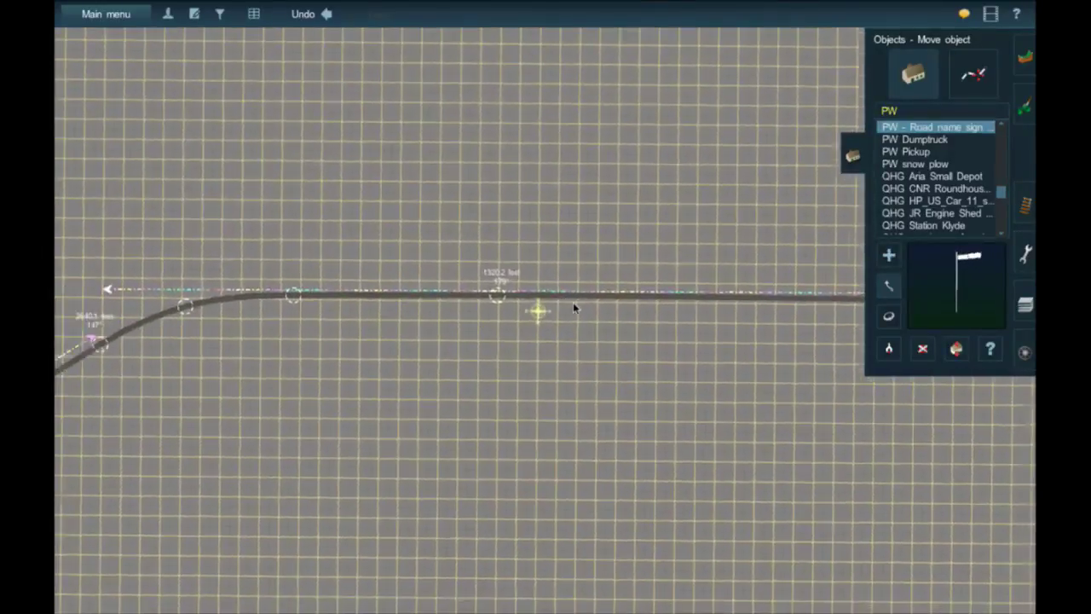
right_click(486, 294)
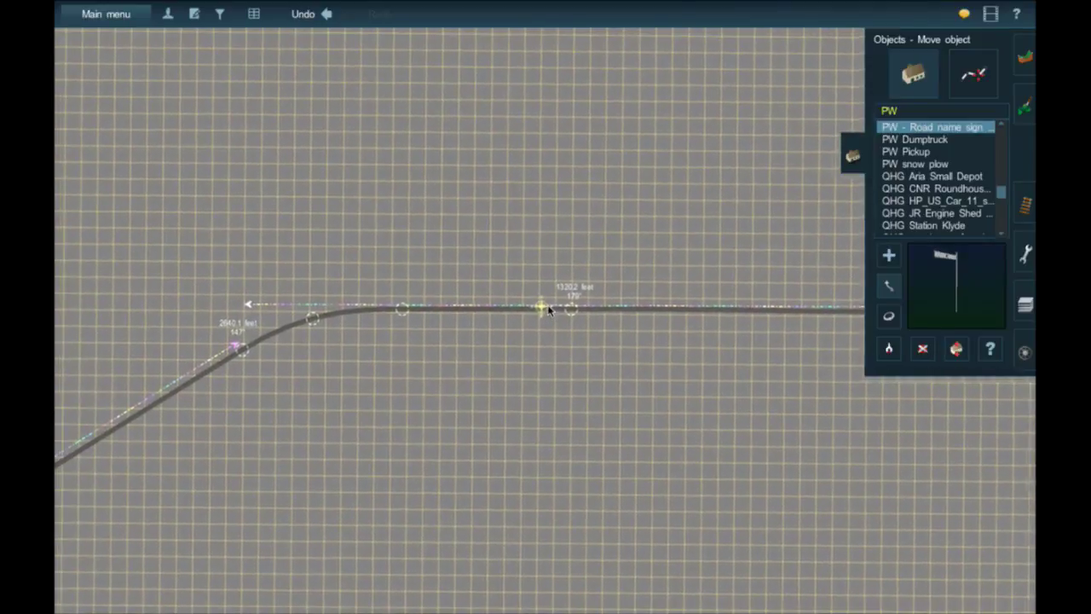
scroll(547, 311, up, 5)
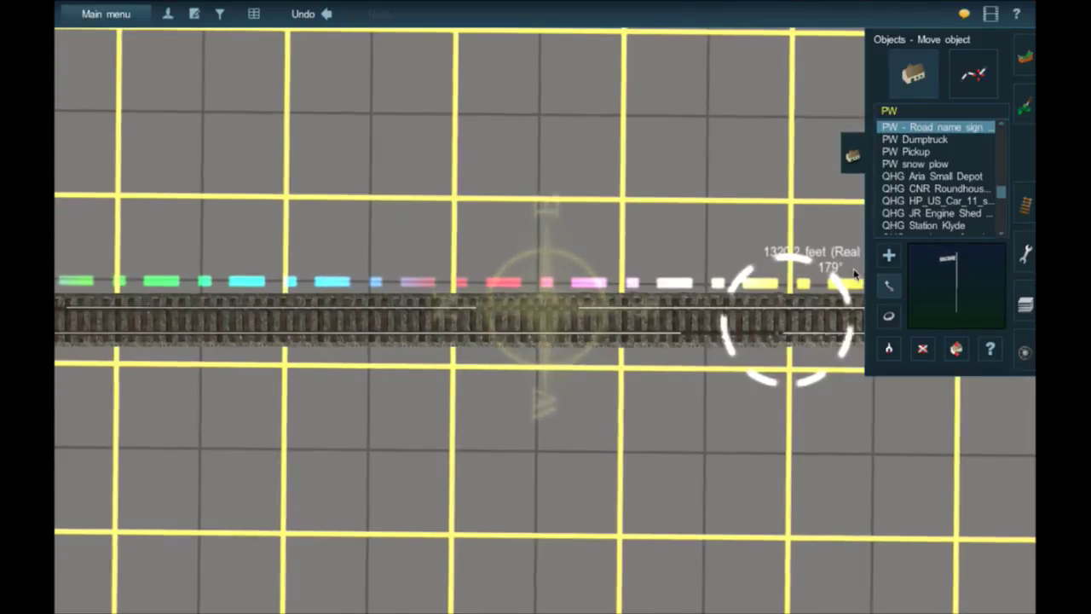
key(a)
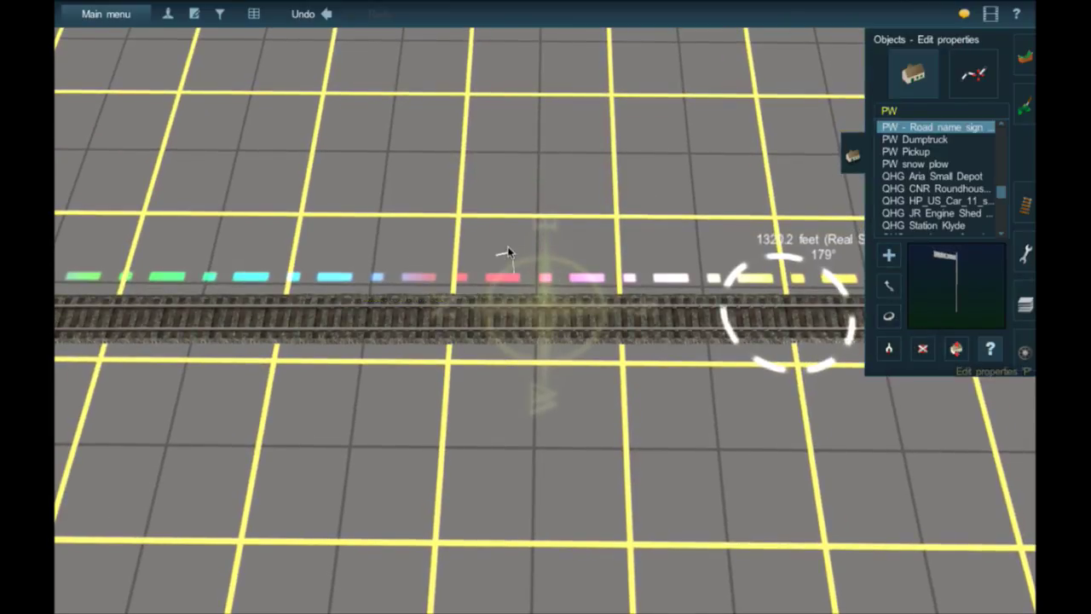
Step: Set the text on the second road name sign to "Jim Pond Brook Bridge"
click(506, 258)
click(432, 381)
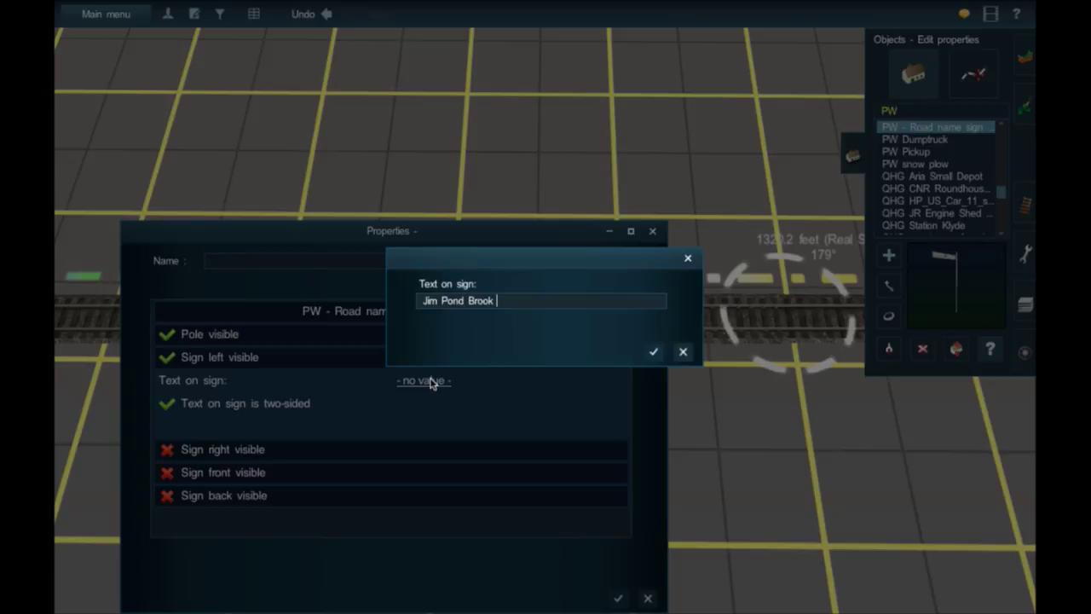
key(Return)
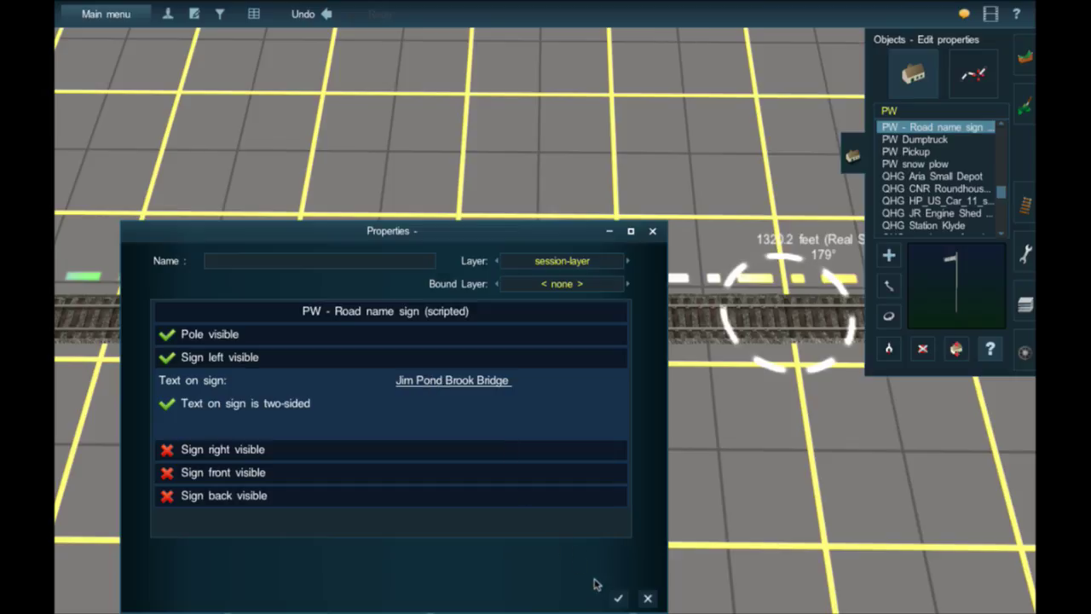
click(616, 599)
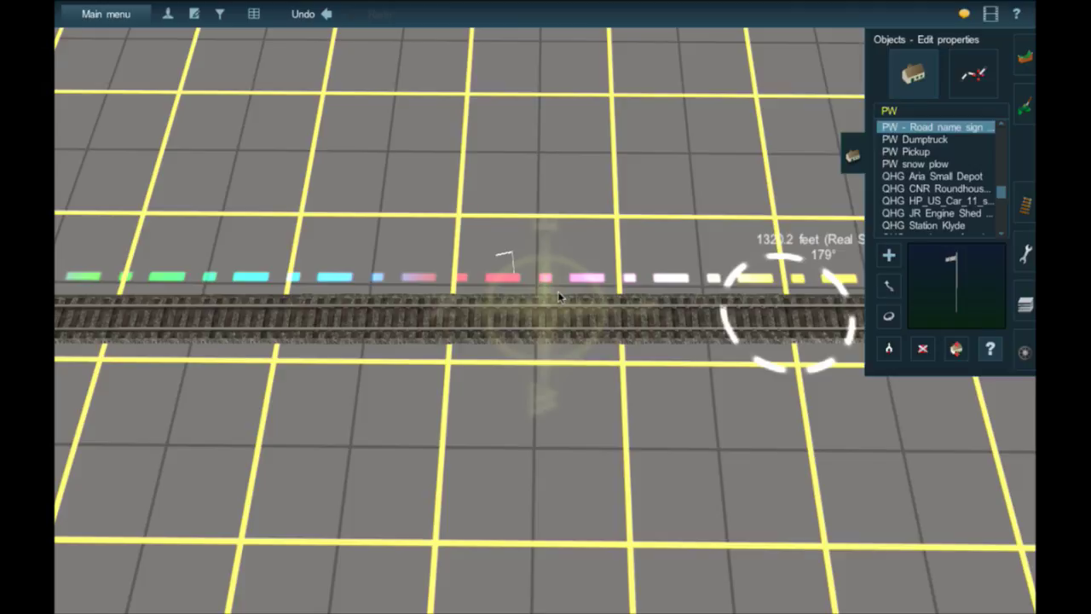
Step: Examine the laid track from the second sign back towards Flagstaff Yard and its overall route on the map
right_drag(559, 297, 559, 298)
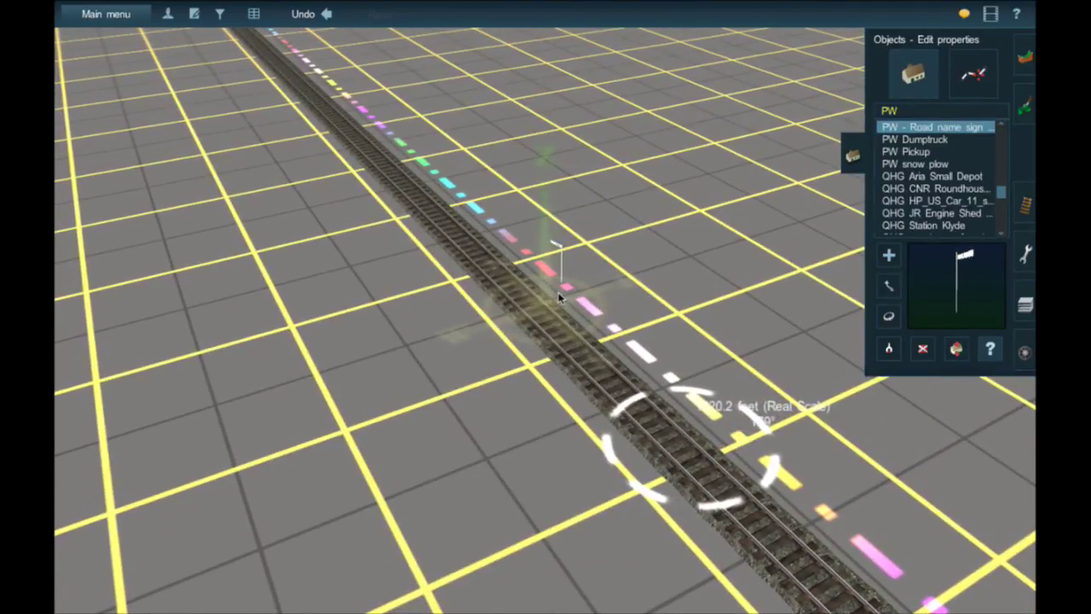
right_drag(539, 292, 603, 198)
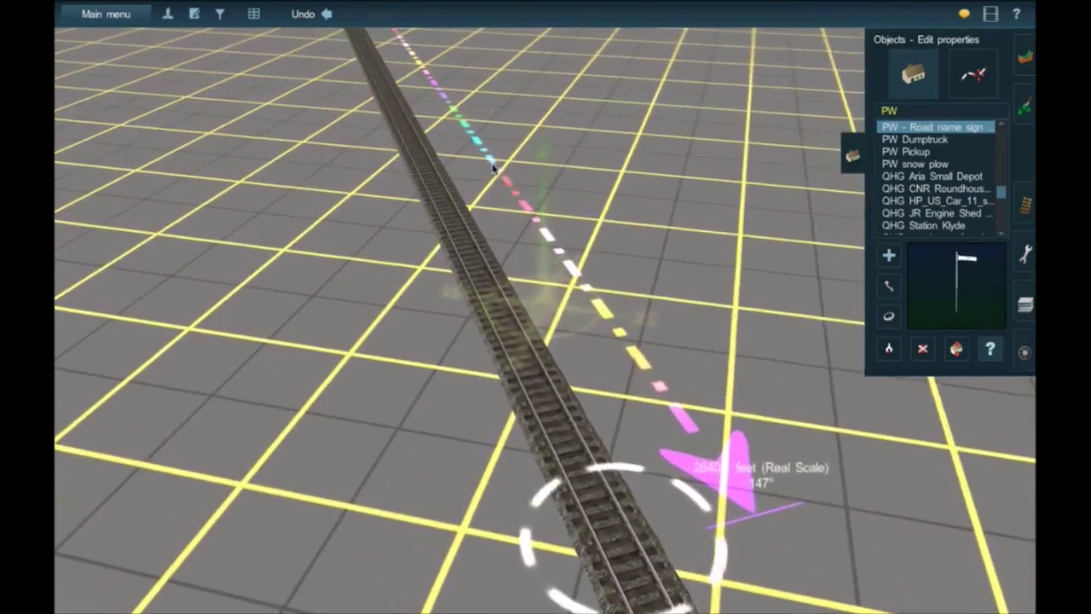
right_drag(512, 143, 492, 160)
scroll(521, 368, down, 10)
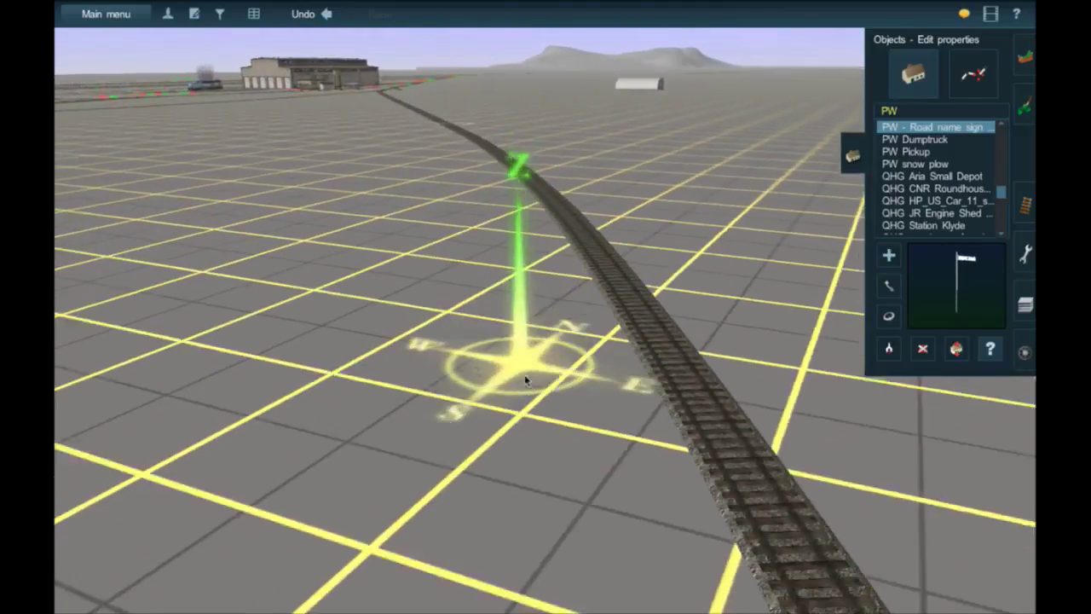
scroll(570, 363, down, 3)
key(Left)
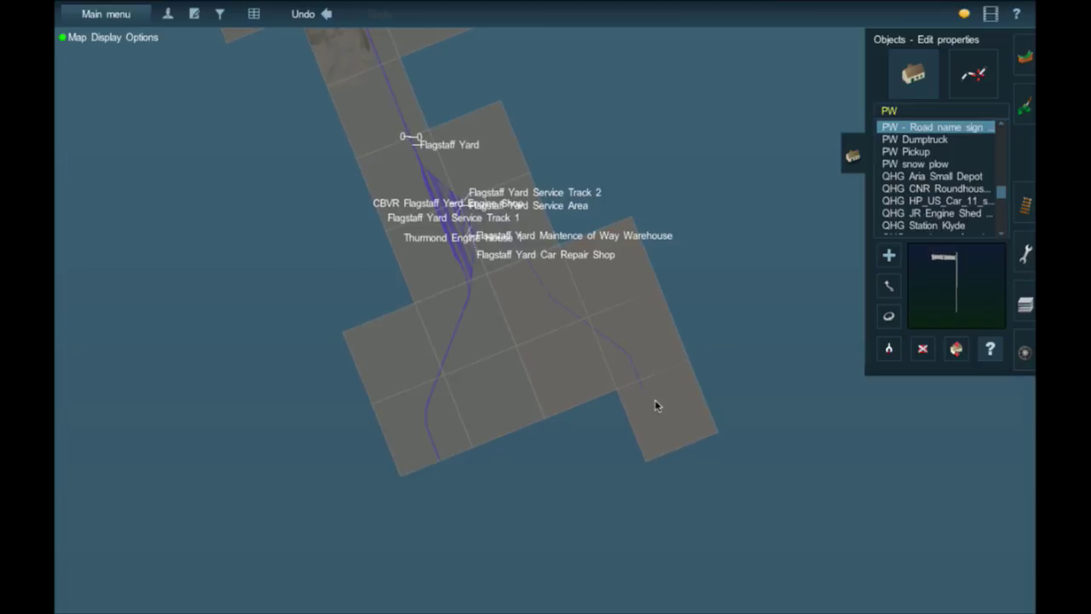
Step: Move the end spline point of the straight track sideways, away from the end of the 1320-foot ruler
scroll(641, 389, up, 5)
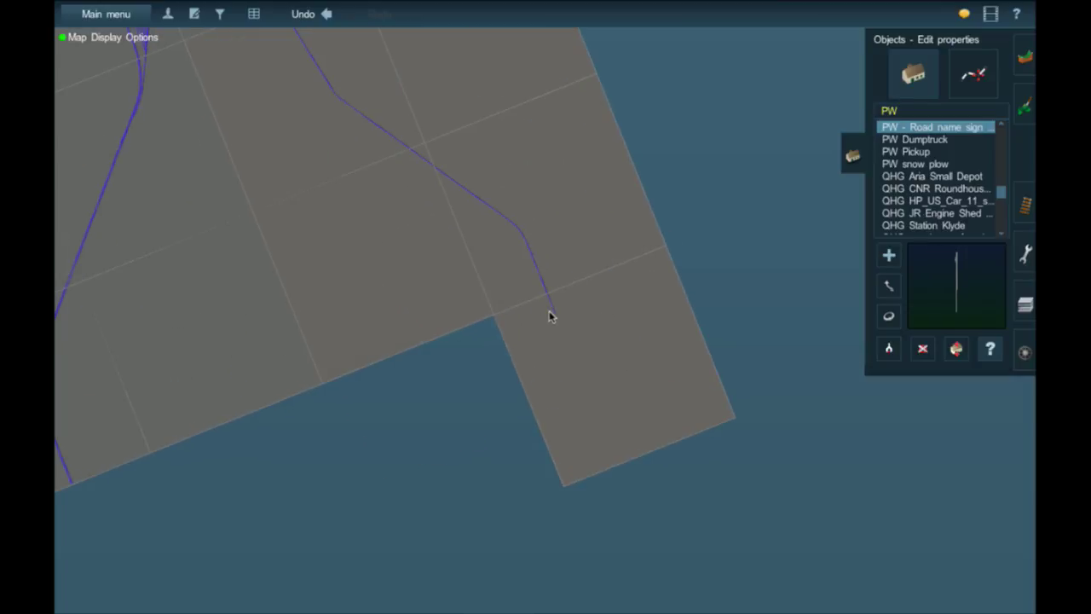
scroll(550, 316, up, 8)
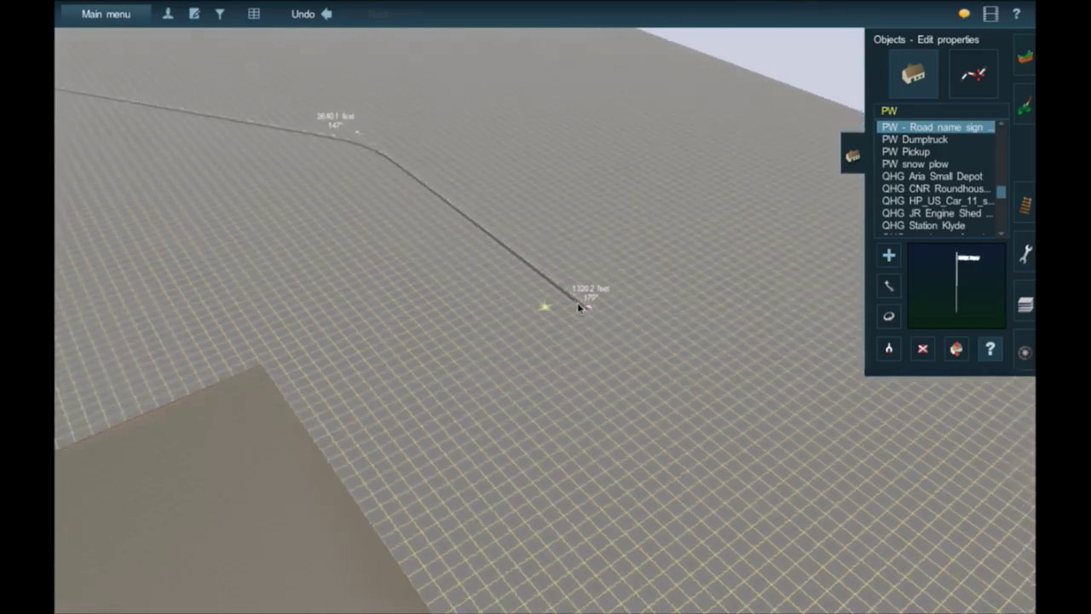
key(Left)
key(Up)
scroll(563, 288, up, 4)
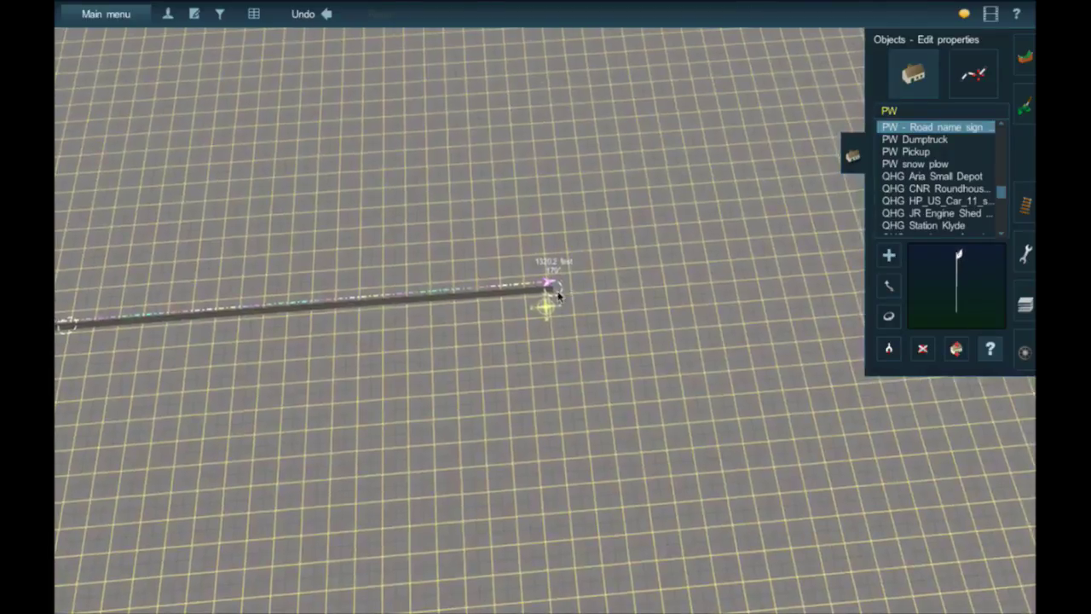
scroll(557, 296, up, 2)
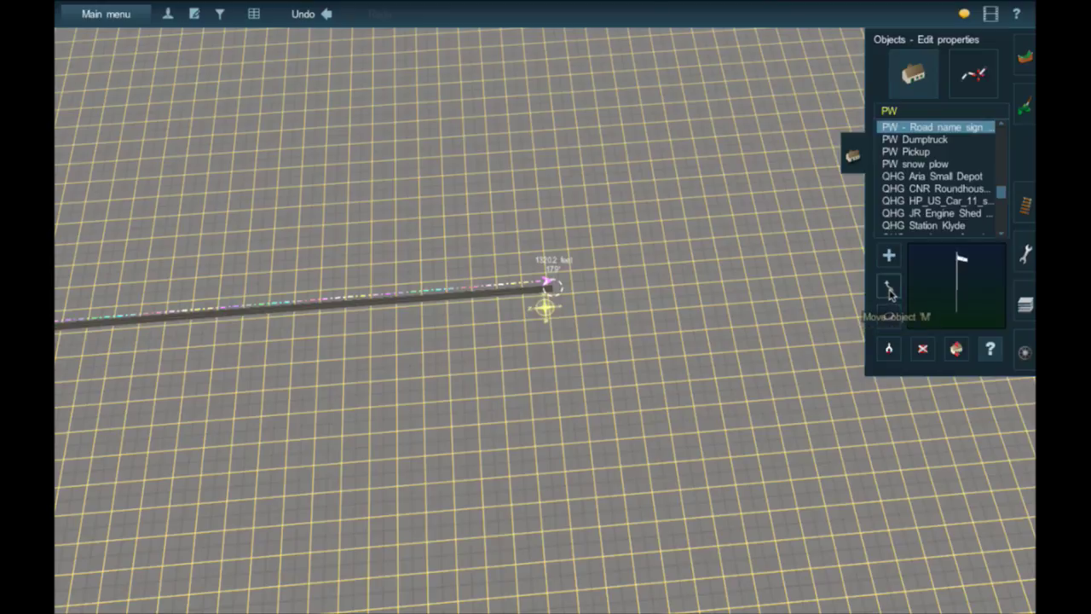
key(F4)
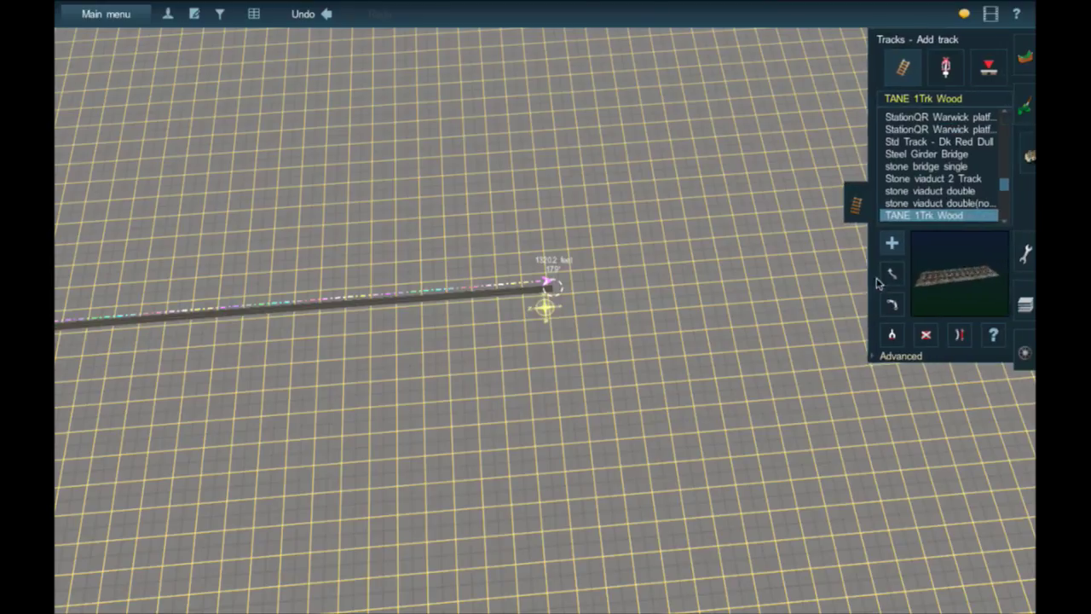
click(882, 280)
drag(554, 288, 542, 223)
Step: Reposition the middle spline point of the straight and the spline point ending the curve to align with the moved track end
right_click(88, 339)
right_drag(312, 318, 517, 261)
mouse_move(532, 243)
mouse_down()
mouse_move(546, 266)
mouse_move(542, 257)
mouse_up()
drag(322, 156, 320, 162)
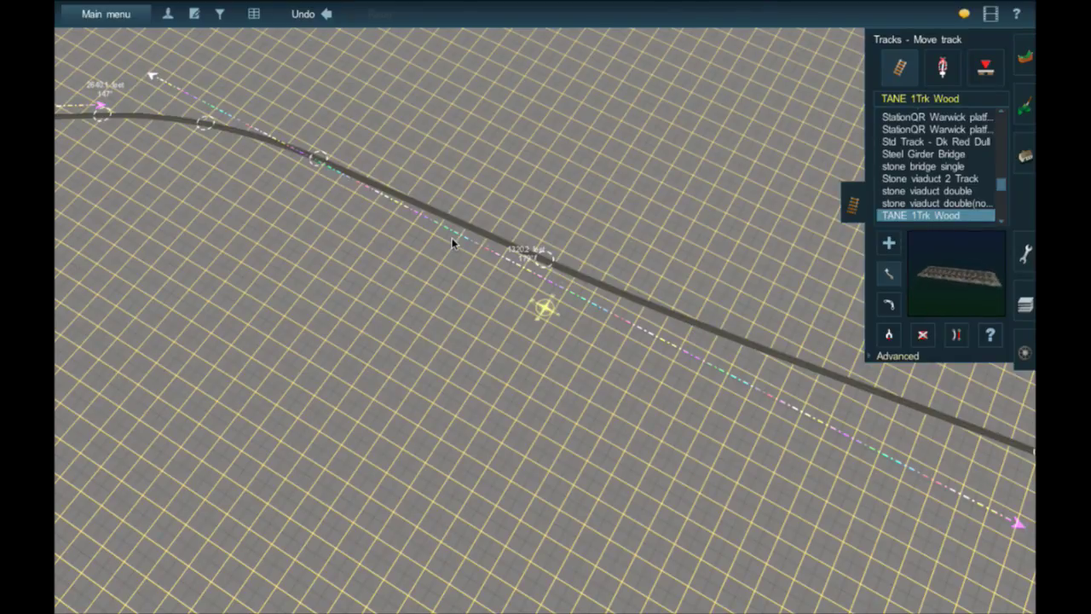
Step: Fine-tune the straight's middle spline point near the middle of the 1320-foot ruler so the track runs straight to its end
key(Left)
right_drag(593, 445, 584, 451)
key(Right)
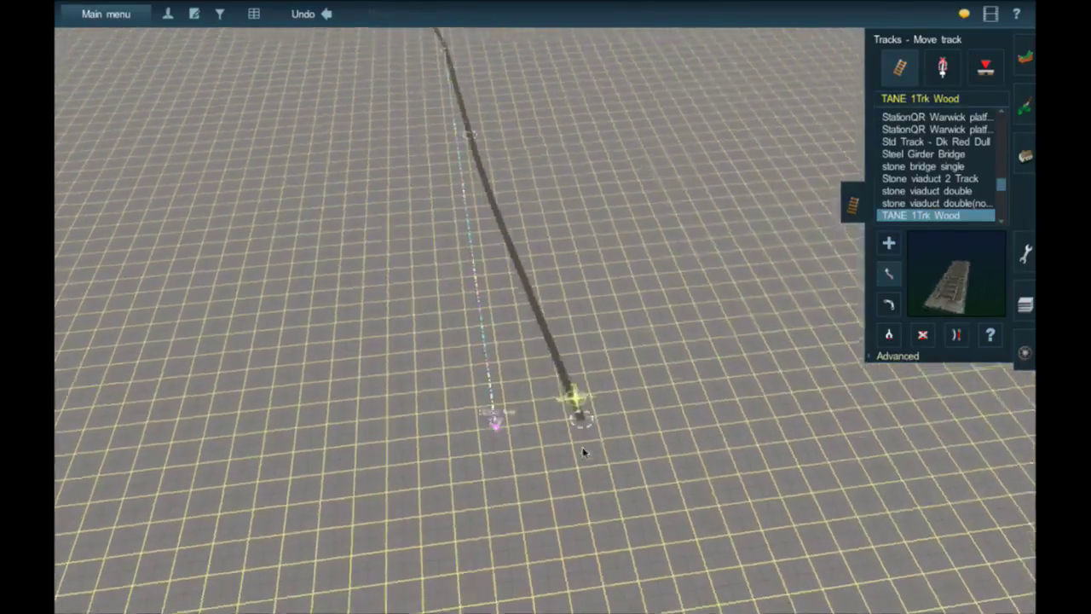
key(Left)
right_click(542, 189)
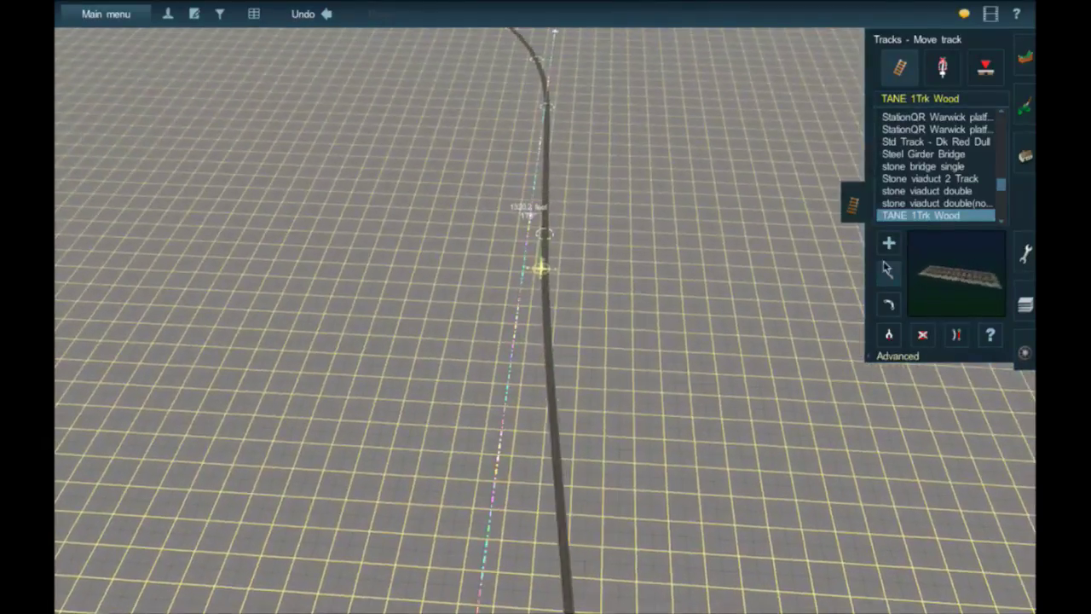
drag(557, 282, 555, 303)
right_click(559, 382)
right_click(572, 546)
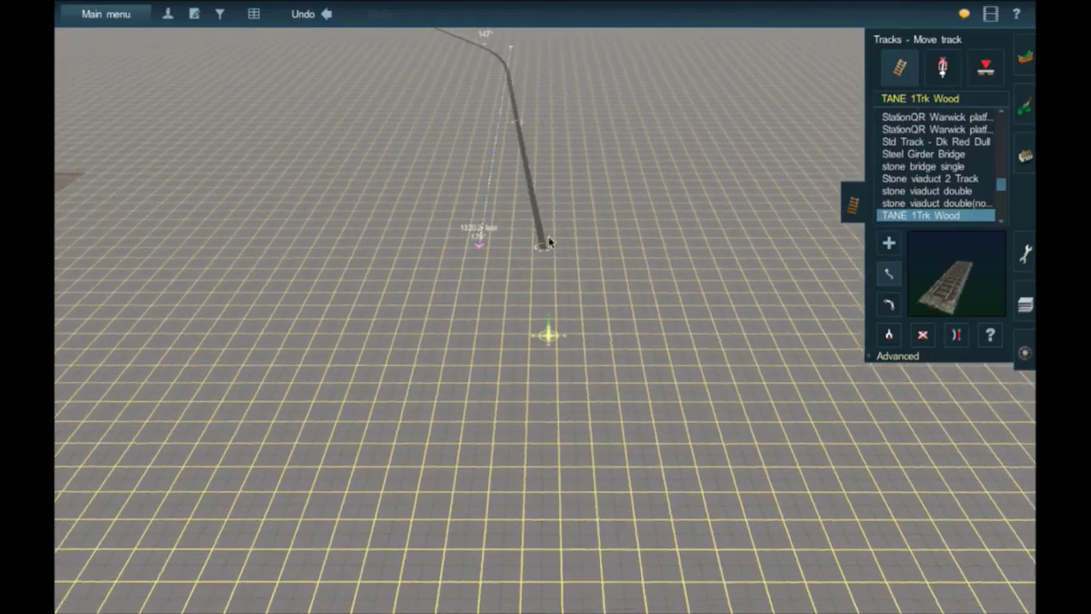
Step: Move the Bartlett and King Rd Cross sign from the ruler's end to beside the new end of the track
right_click(549, 204)
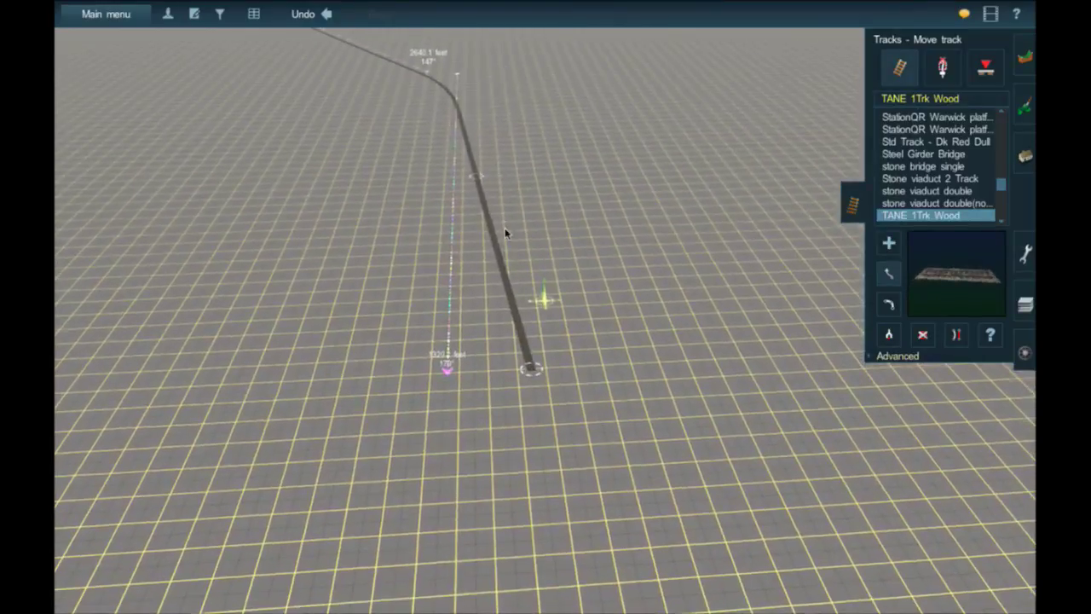
right_click(450, 380)
scroll(457, 394, up, 8)
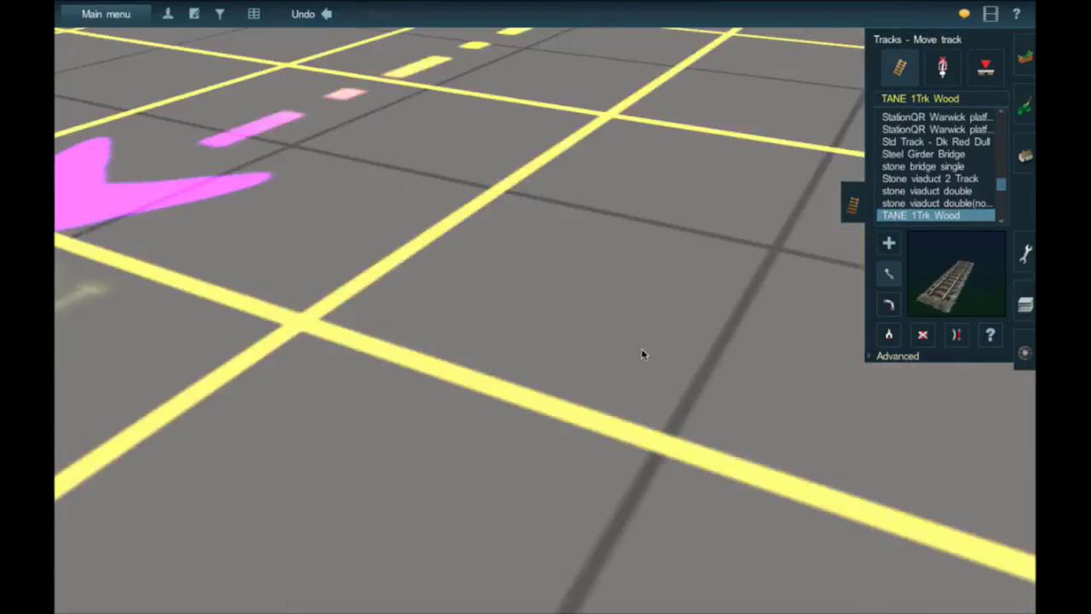
key(Right)
scroll(664, 325, down, 4)
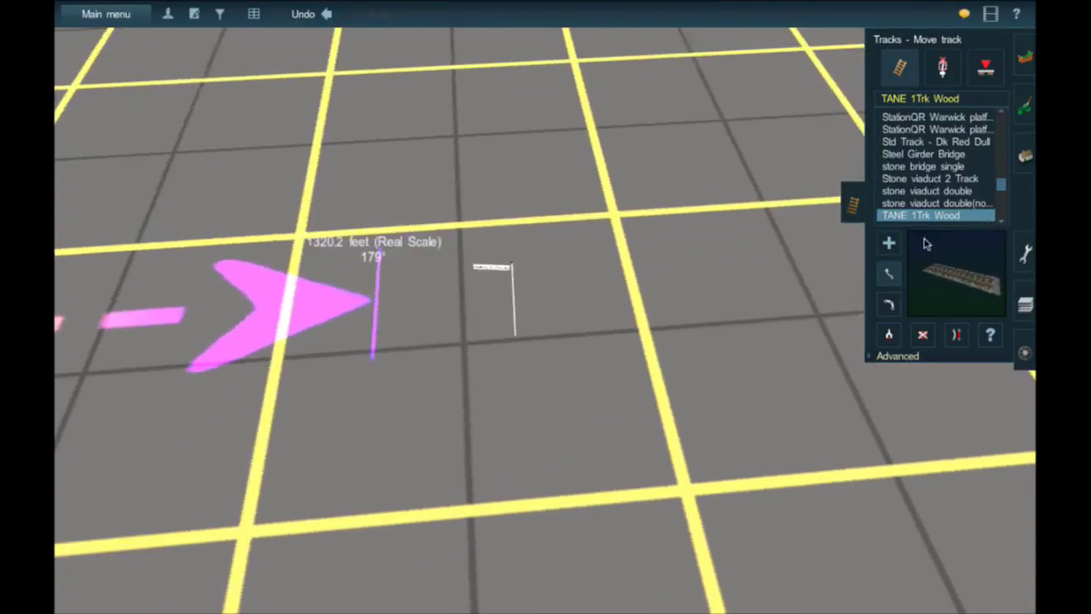
click(1025, 156)
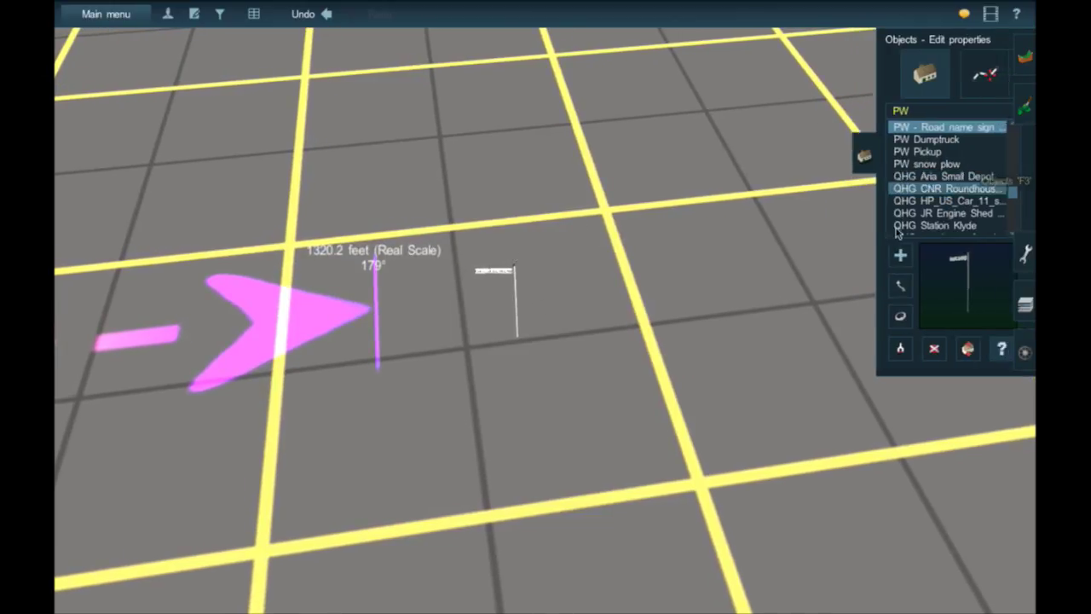
click(516, 271)
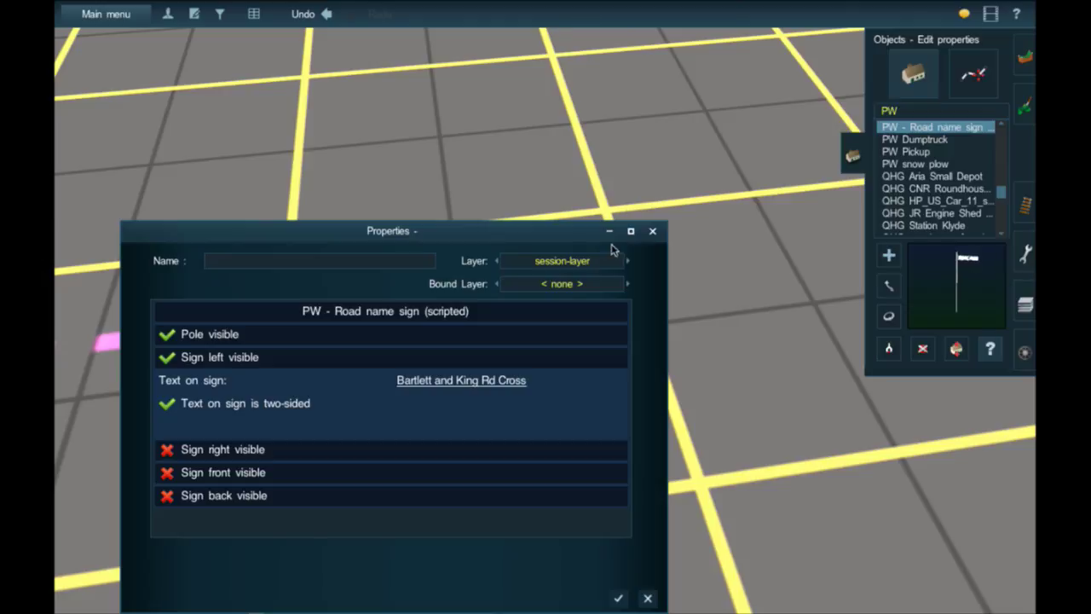
click(619, 598)
click(889, 286)
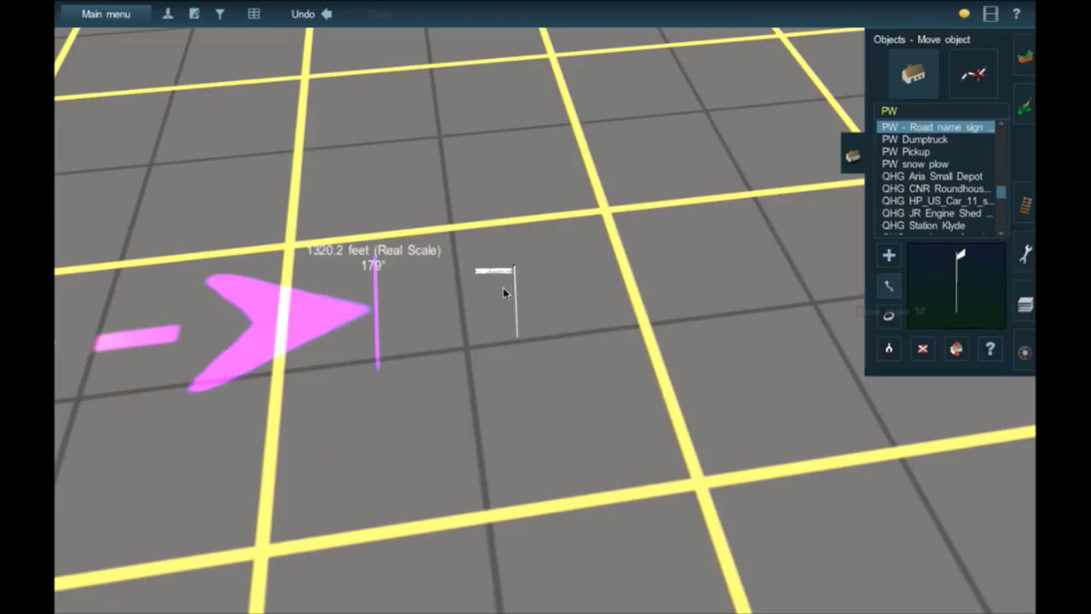
drag(515, 272, 491, 152)
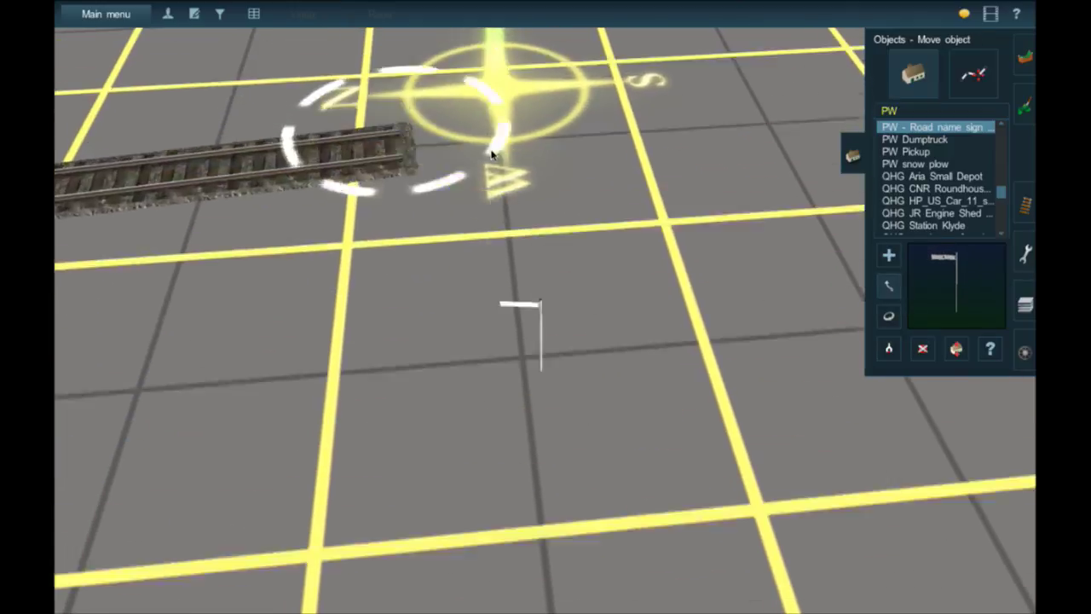
right_drag(492, 154, 511, 433)
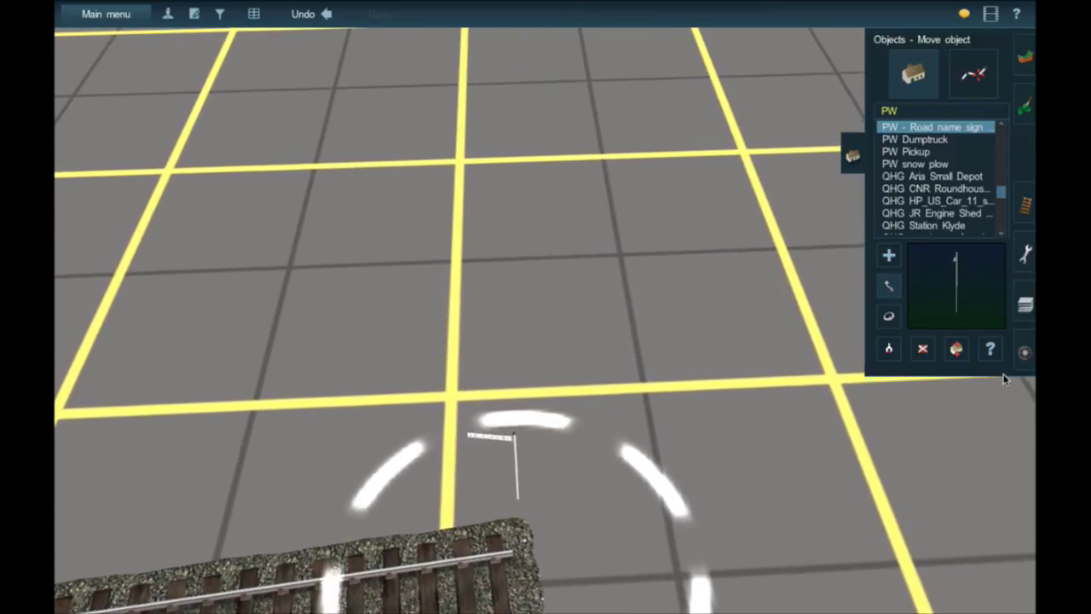
Step: Set the text on the sign at the track's end to "Lone Pine Rd Cross"
click(989, 348)
click(501, 441)
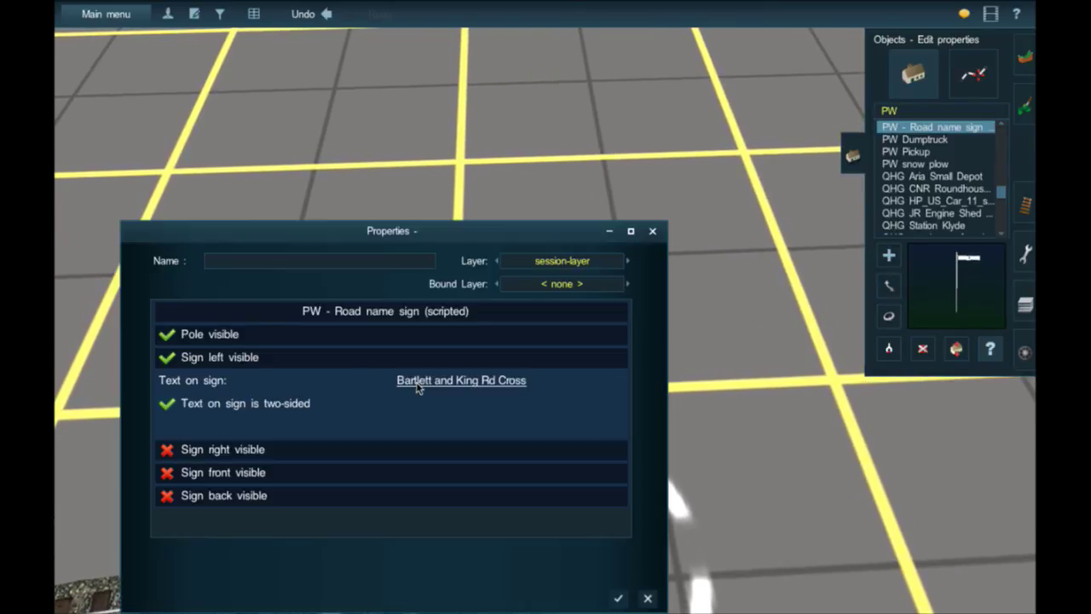
click(461, 380)
text(Lone Pine )
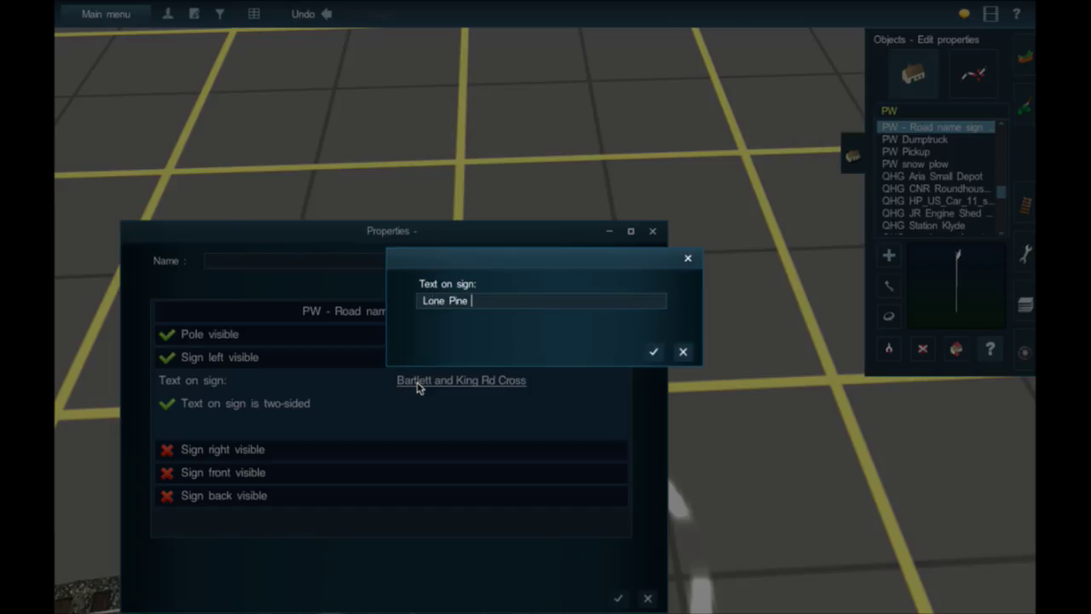
text(Rd Cross)
key(Return)
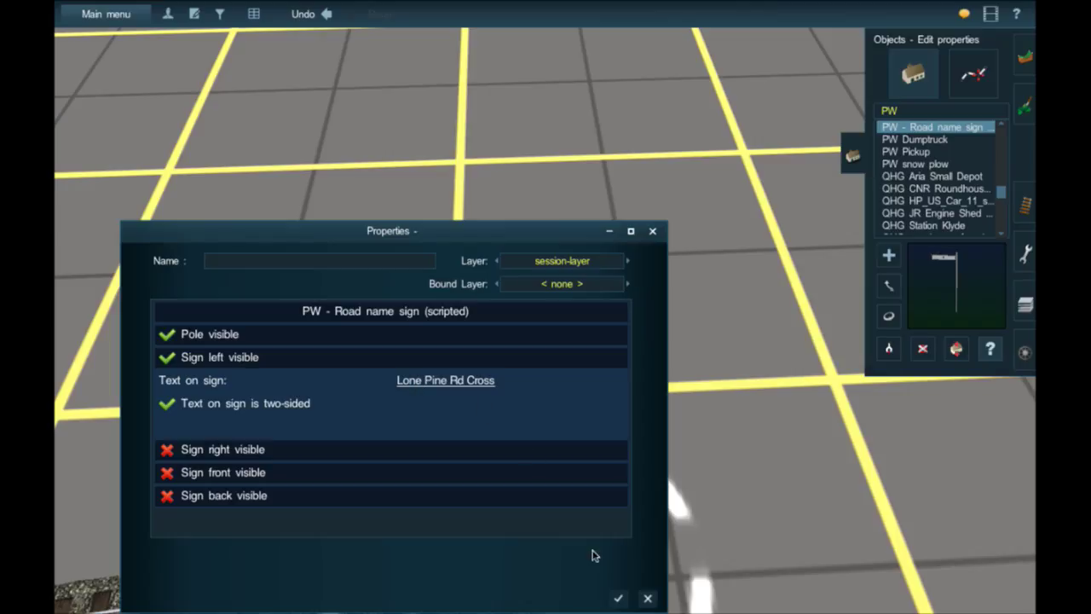
click(619, 602)
Step: Move the Jim Pond Brook Bridge sign across to the far side of the realigned straight track
key(Down)
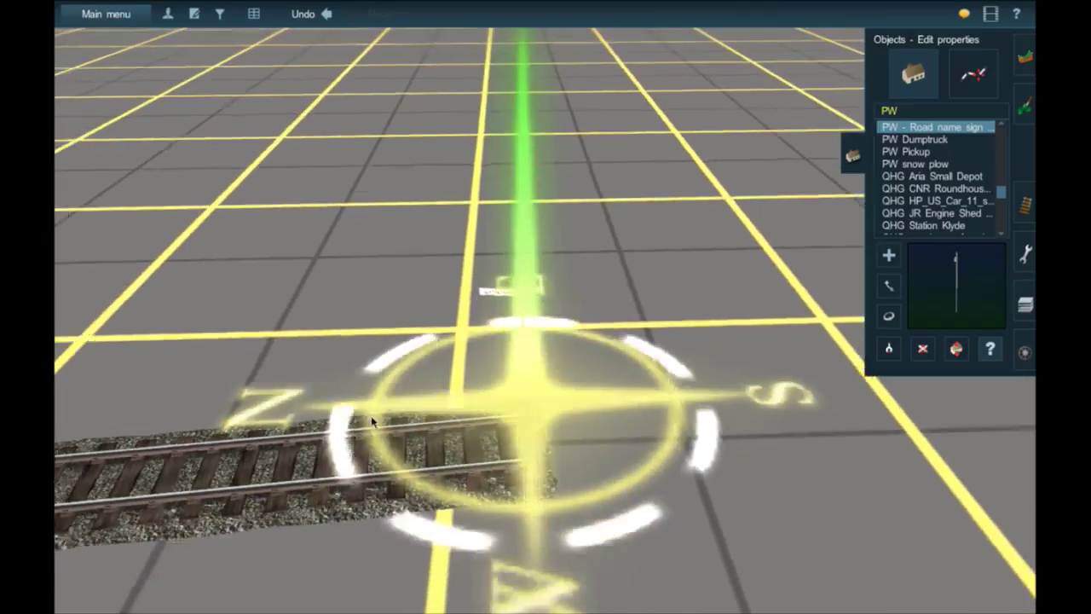
scroll(371, 422, down, 5)
right_drag(372, 422, 501, 224)
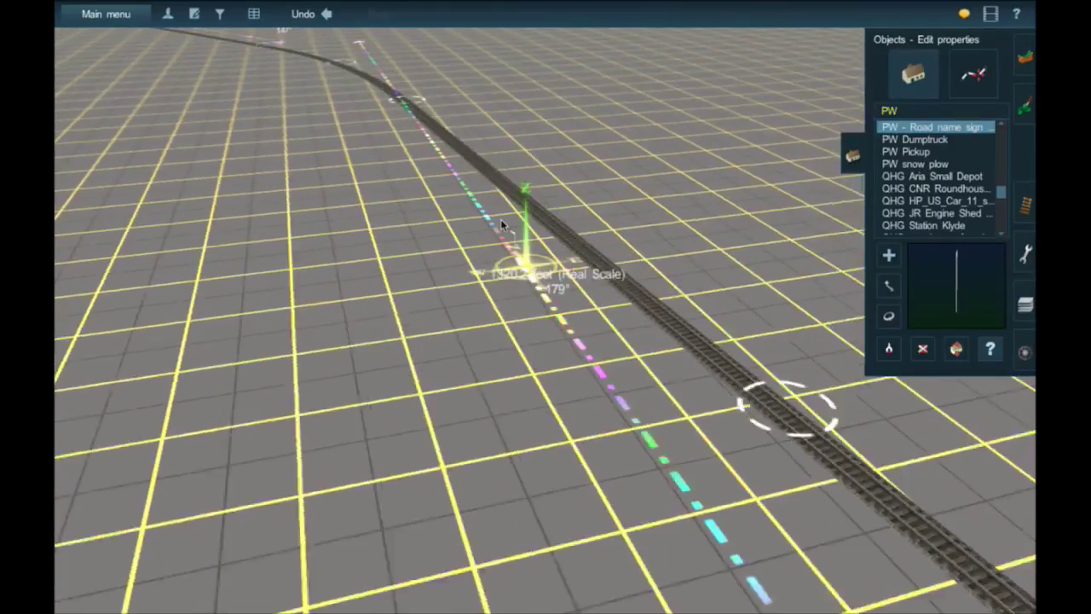
key(Left)
click(891, 288)
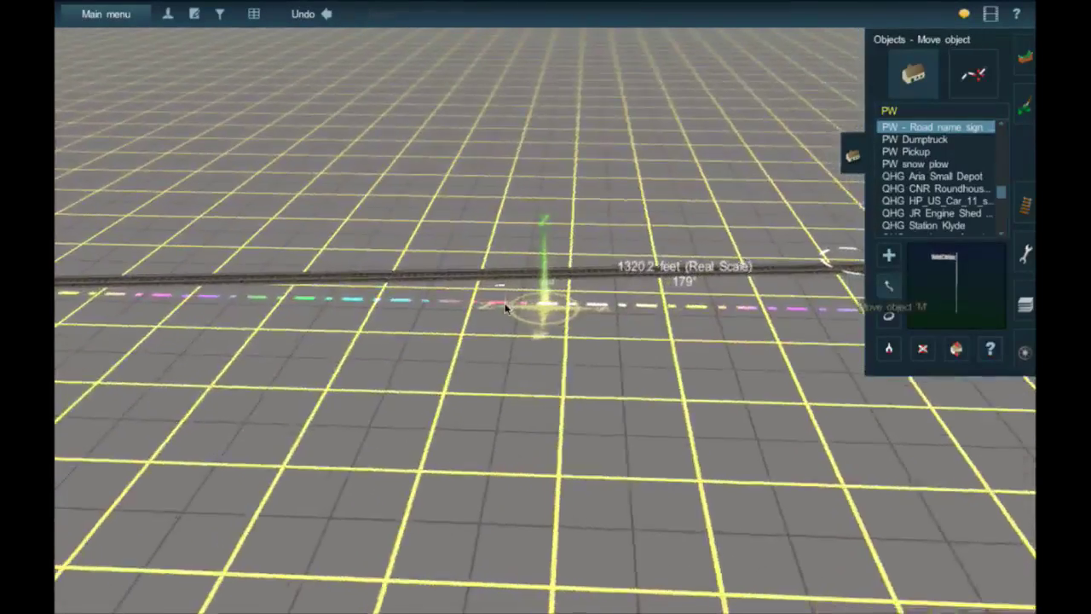
click(592, 263)
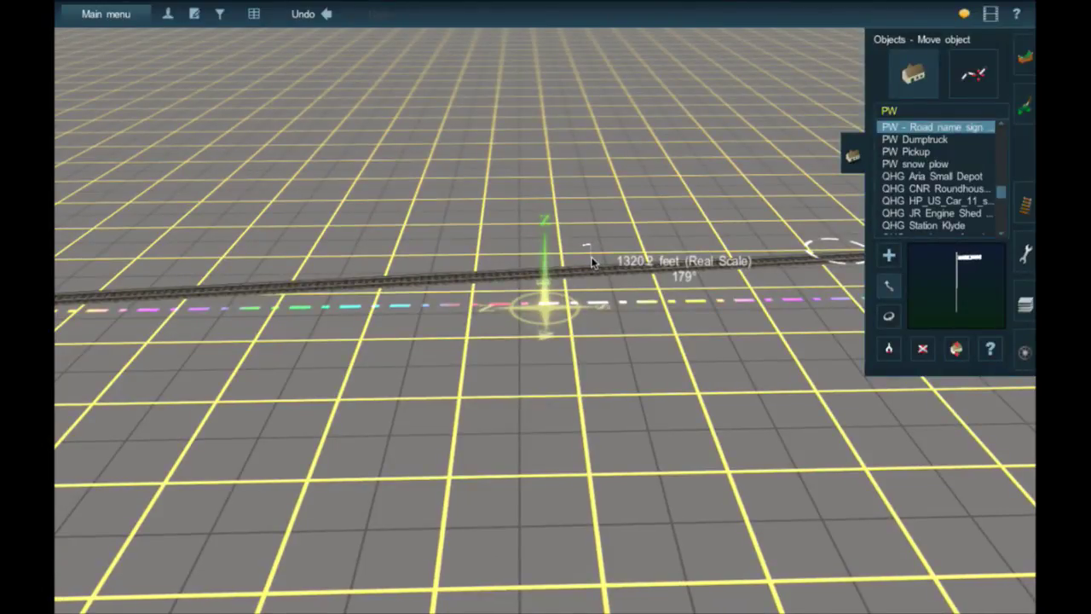
Step: Examine the realigned track on the map and the area beyond its end, then return to the Lone Pine sign
scroll(590, 286, down, 5)
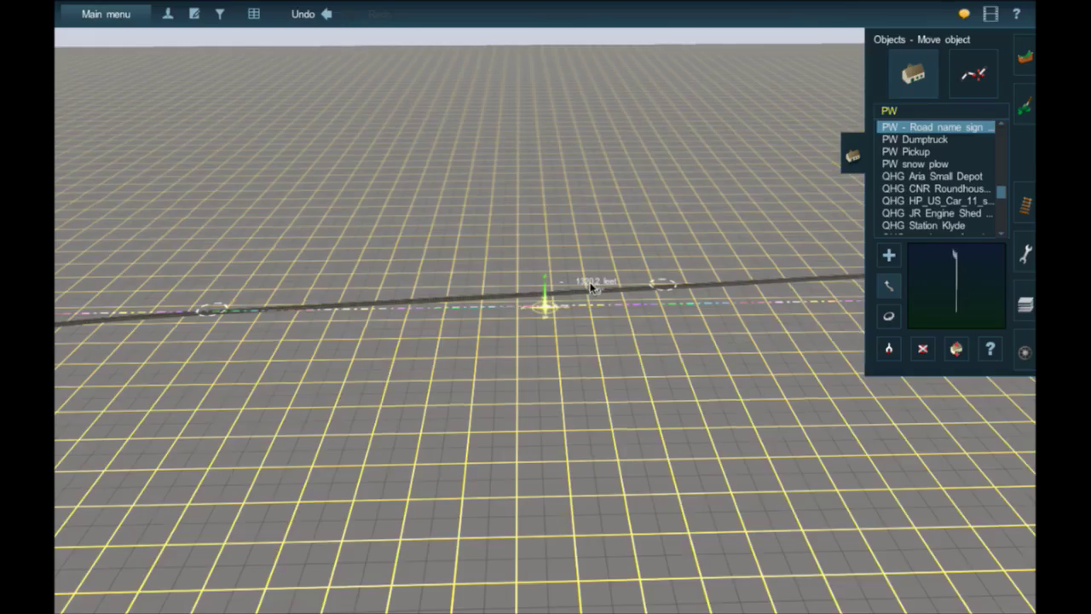
scroll(590, 288, down, 5)
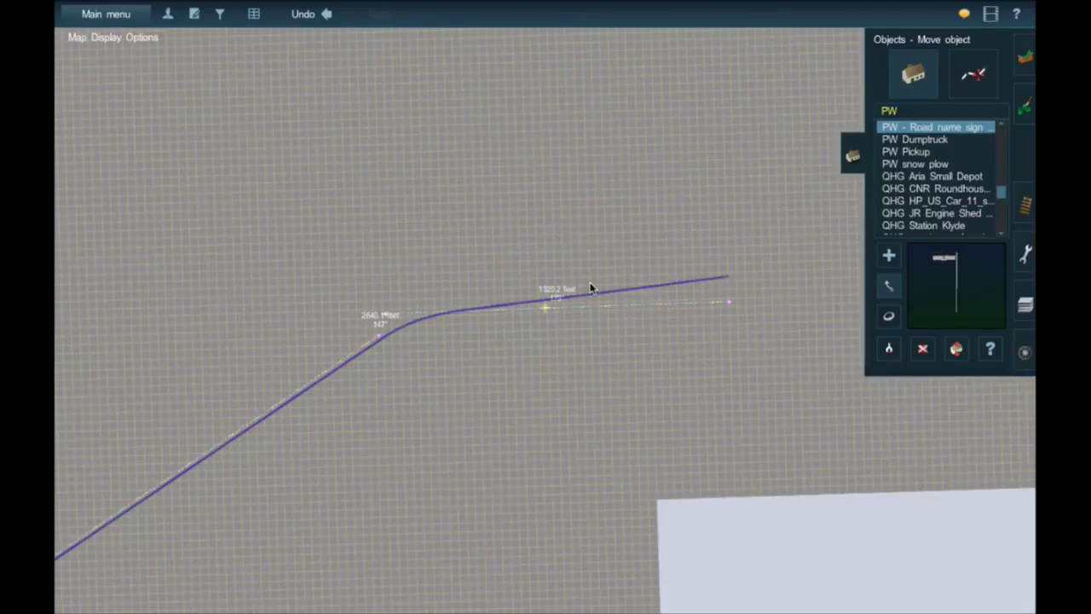
right_click(760, 250)
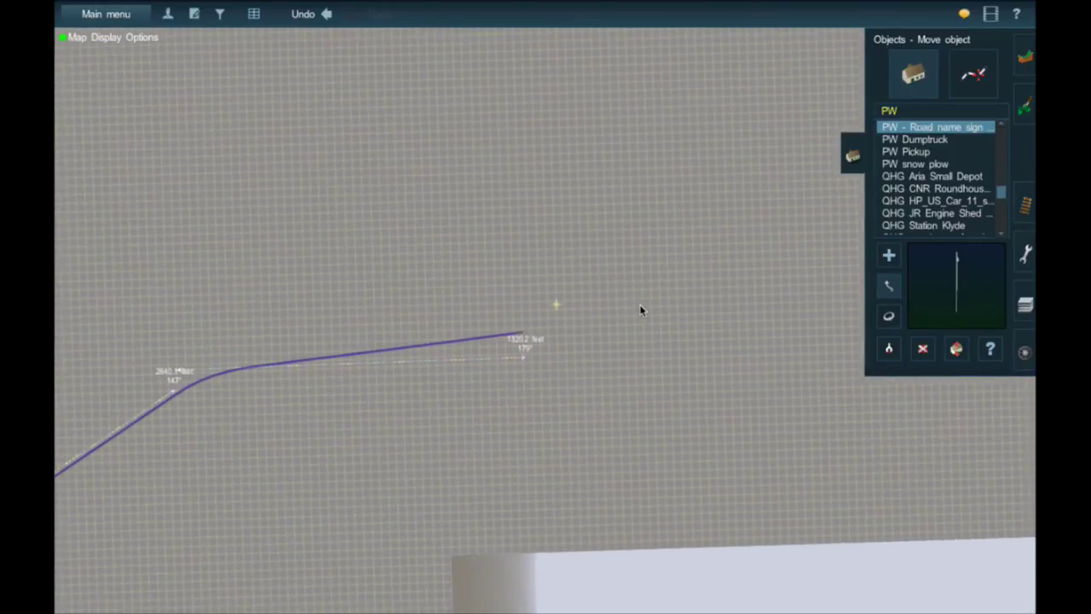
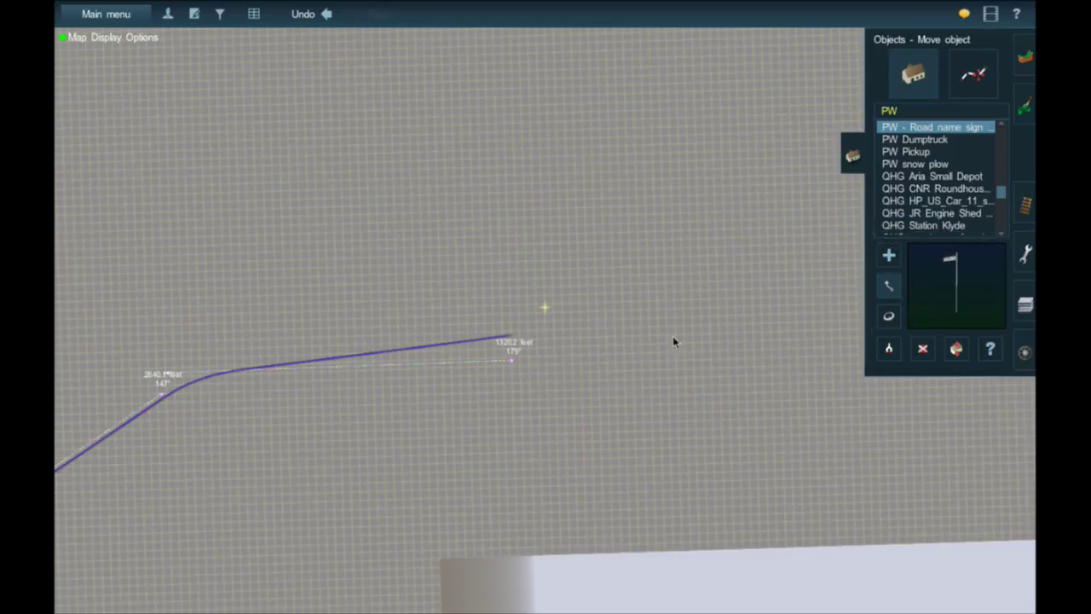
scroll(528, 344, up, 4)
right_click(506, 346)
scroll(550, 338, up, 5)
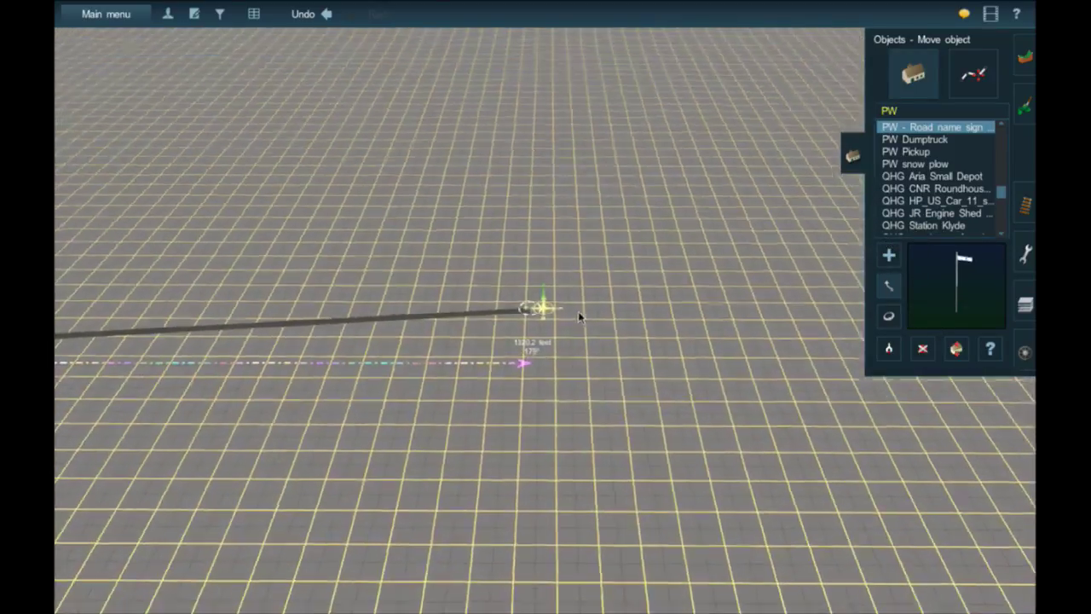
scroll(494, 303, up, 3)
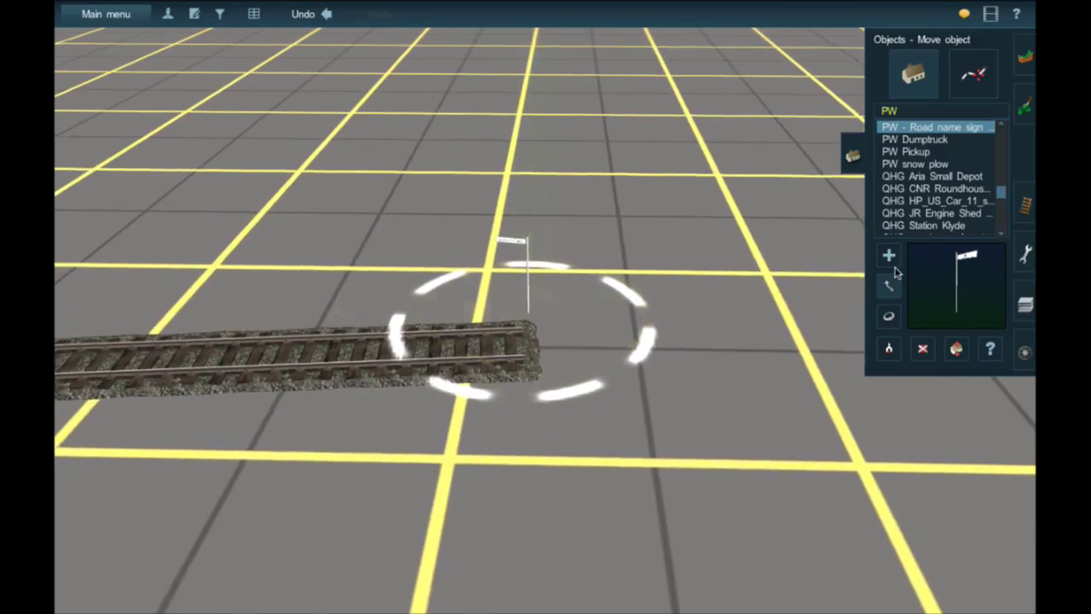
Step: Lay a ruler about 375 feet long straight ahead from the end of the track
key(Left)
click(1025, 205)
key(Left)
click(893, 247)
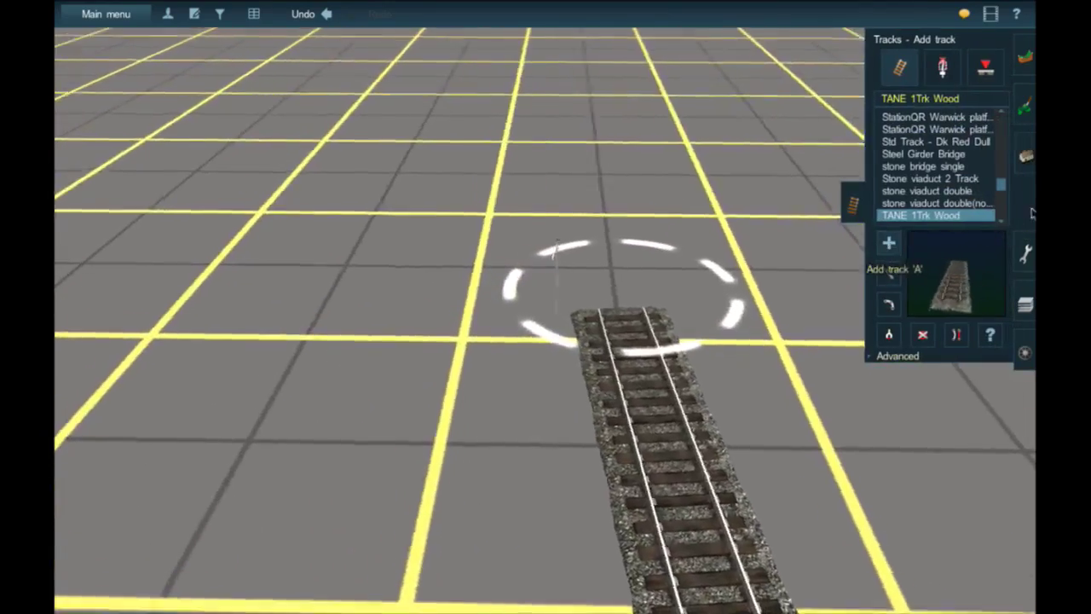
key(Right)
click(1025, 251)
scroll(621, 375, down, 8)
key(Left)
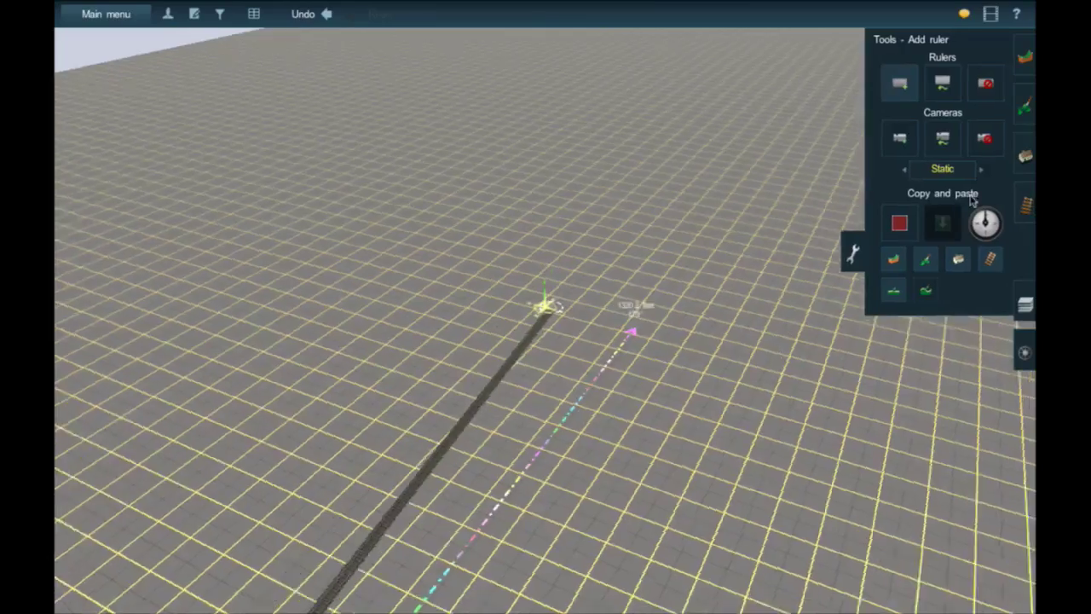
key(Left)
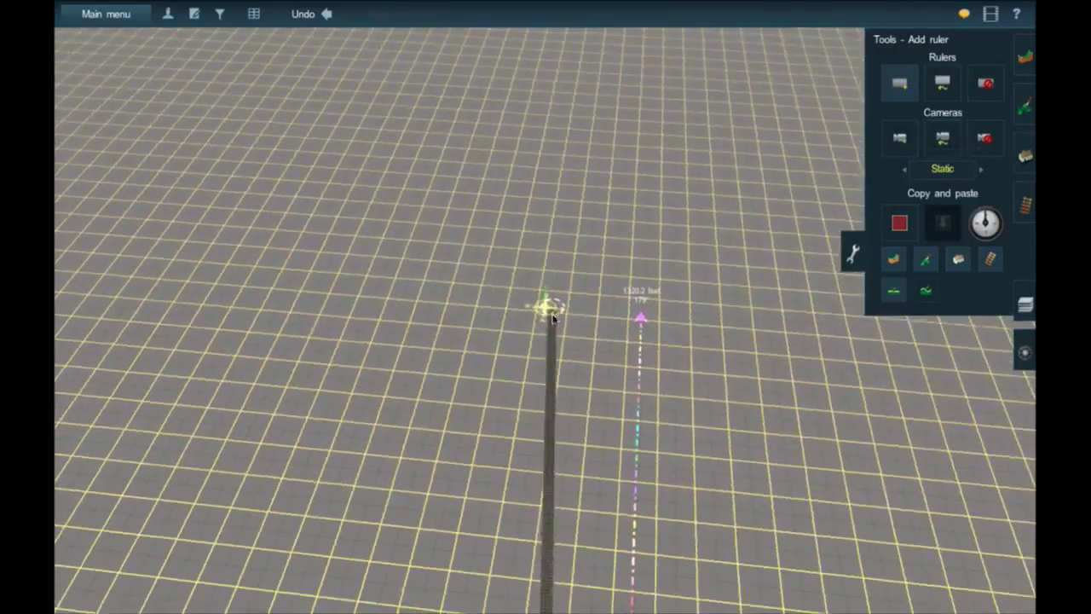
key(Up)
scroll(559, 305, up, 2)
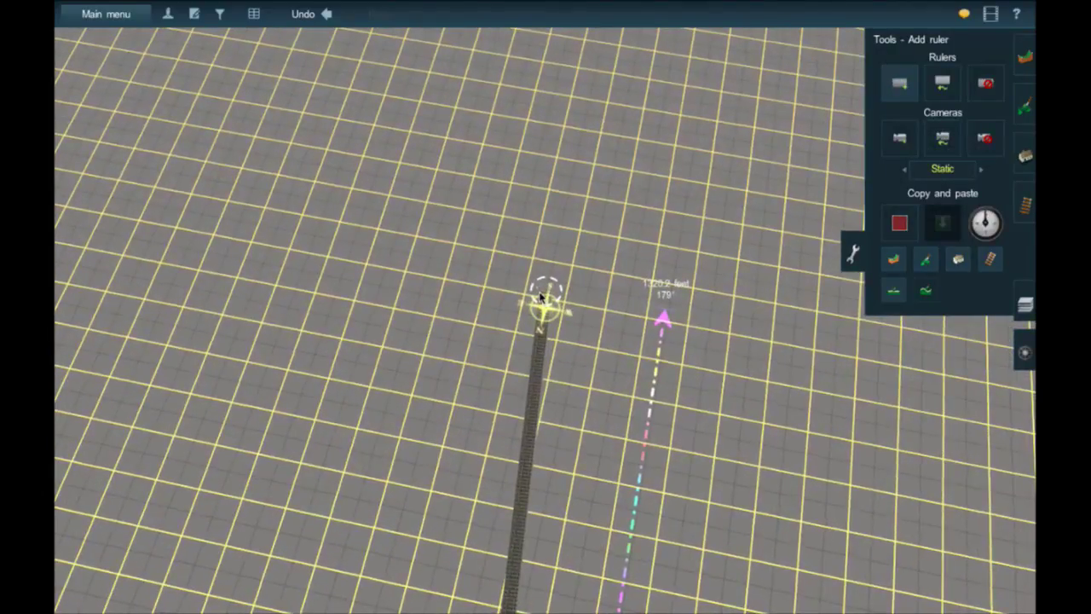
click(539, 298)
drag(532, 247, 546, 171)
right_click(554, 52)
right_click(555, 497)
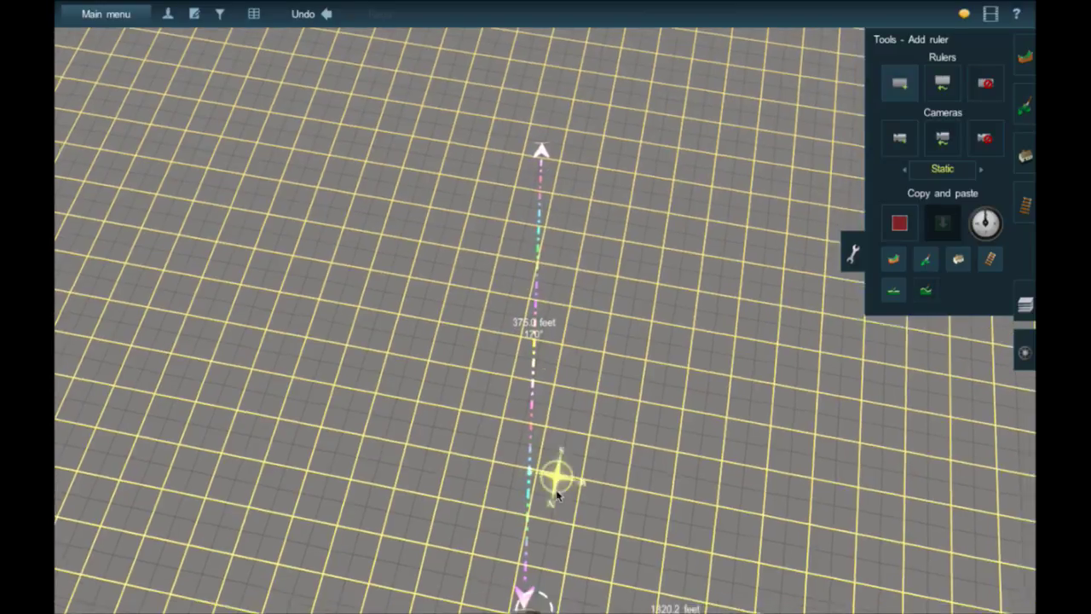
right_click(555, 507)
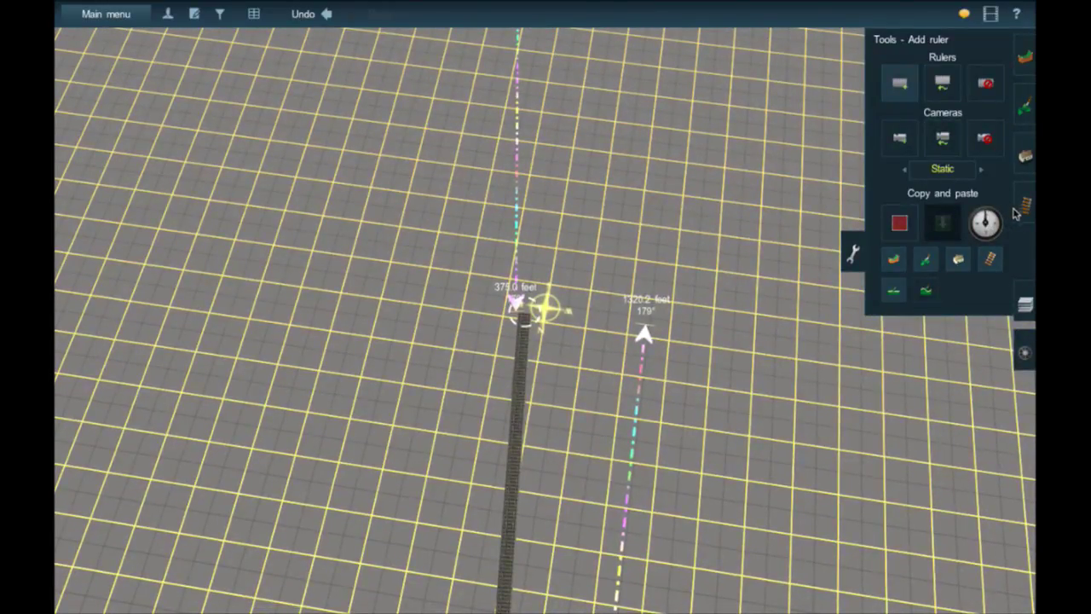
click(1025, 203)
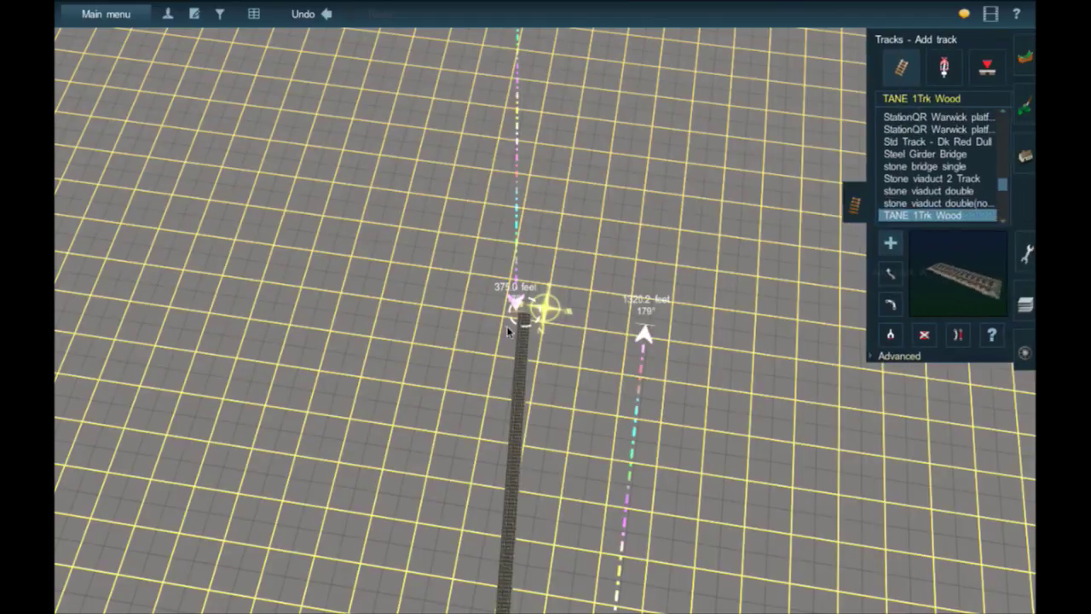
drag(522, 313, 534, 146)
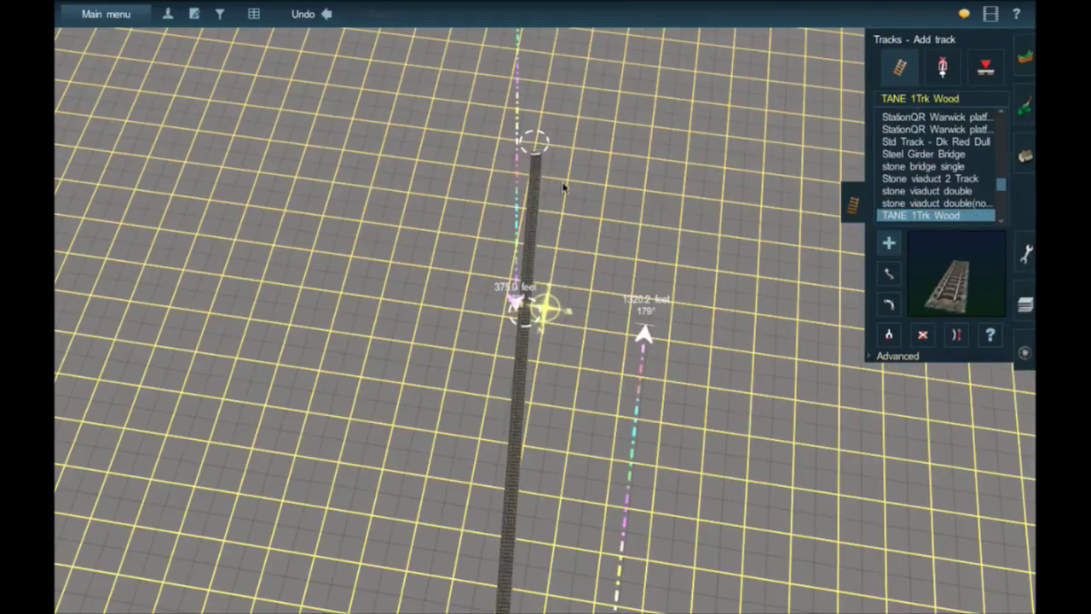
click(798, 299)
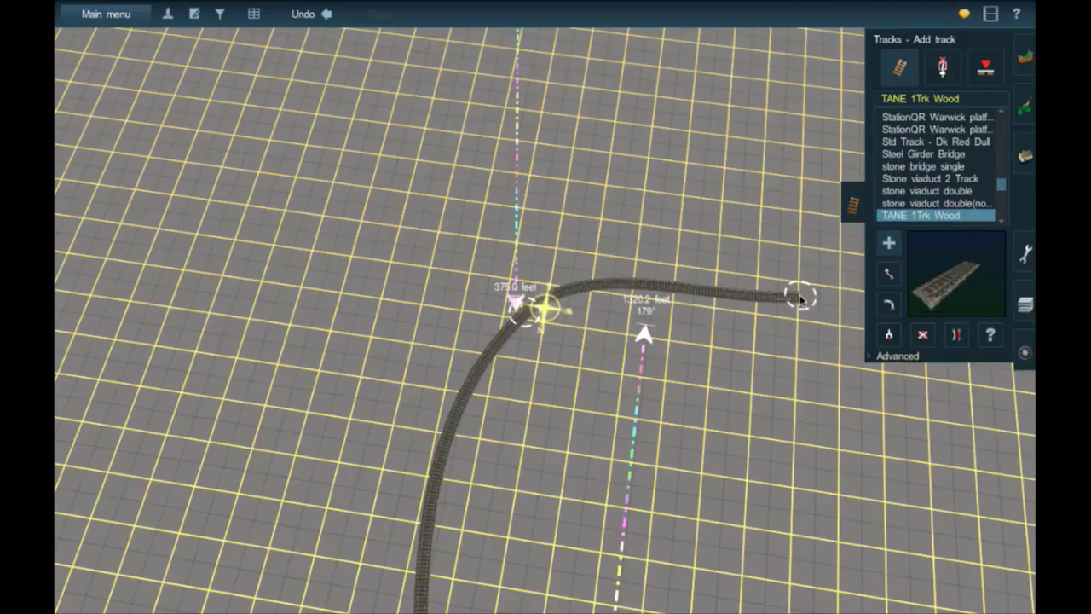
drag(801, 298, 852, 317)
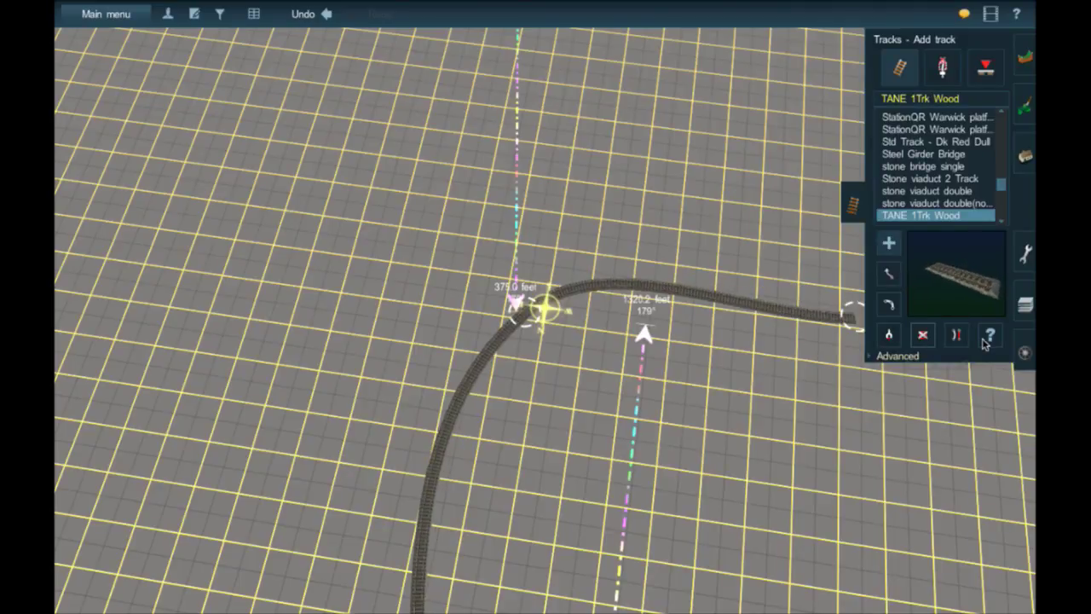
click(963, 337)
click(696, 298)
click(888, 244)
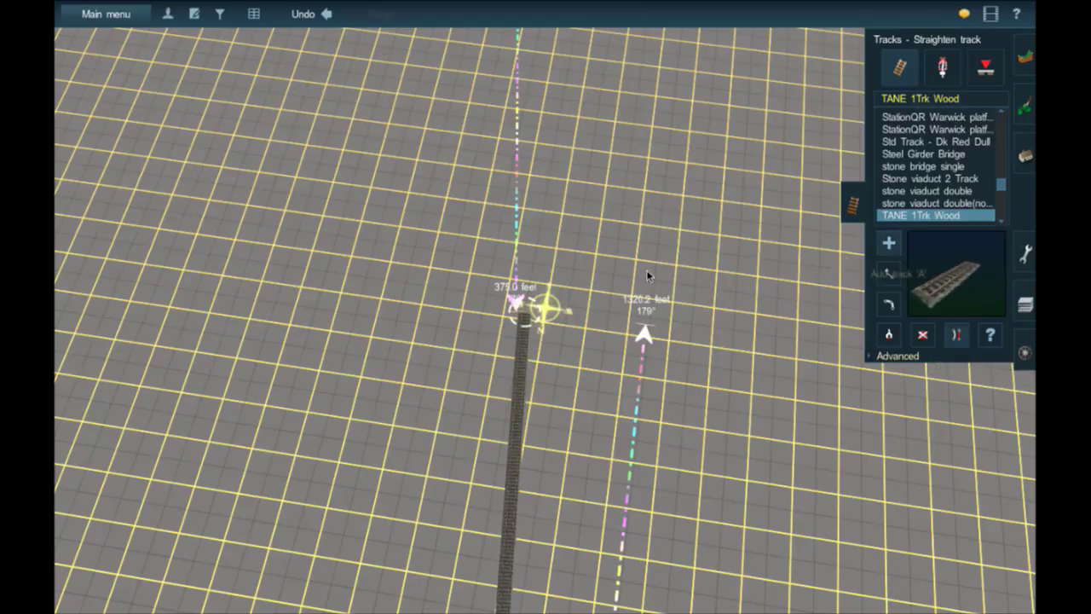
drag(531, 308, 558, 307)
click(962, 337)
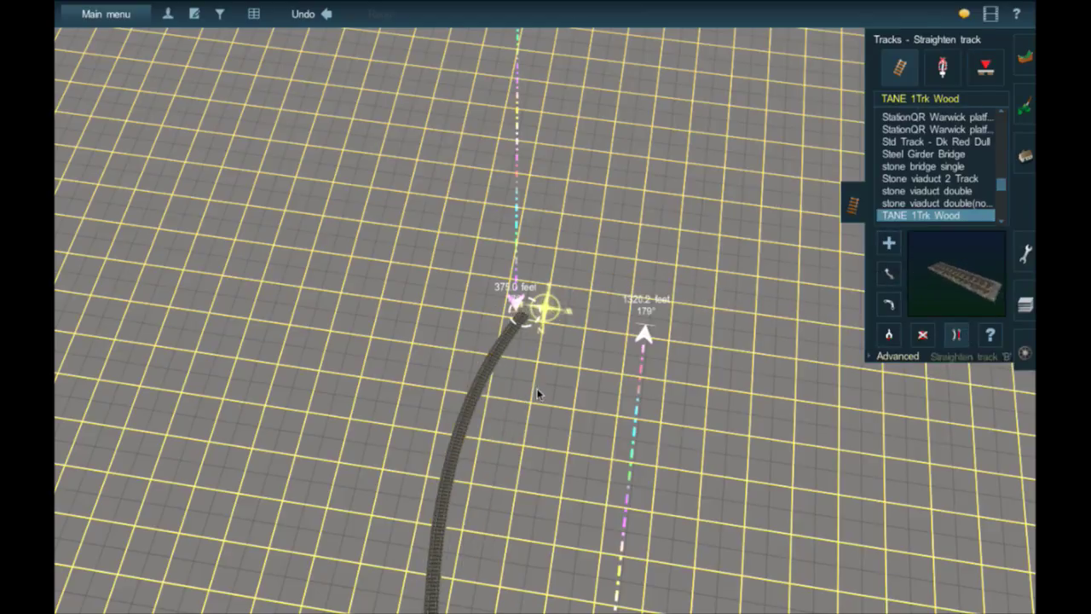
click(529, 384)
Step: Extend the TANE 1Trk Wood track straight ahead from its end, alongside the 375-foot ruler to the ruler's far end
key(a)
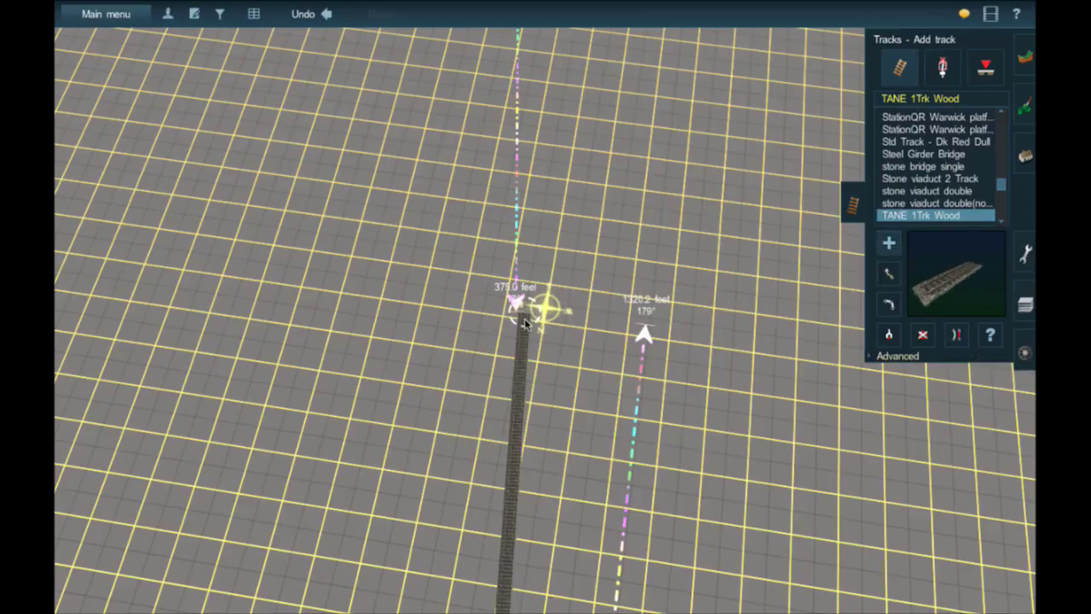
click(524, 157)
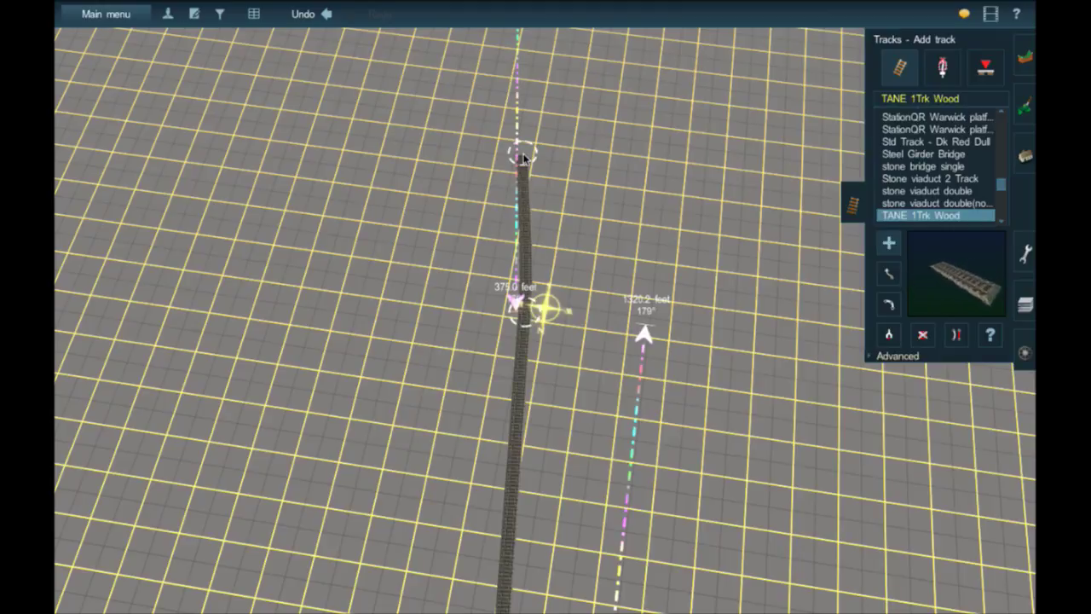
right_click(524, 106)
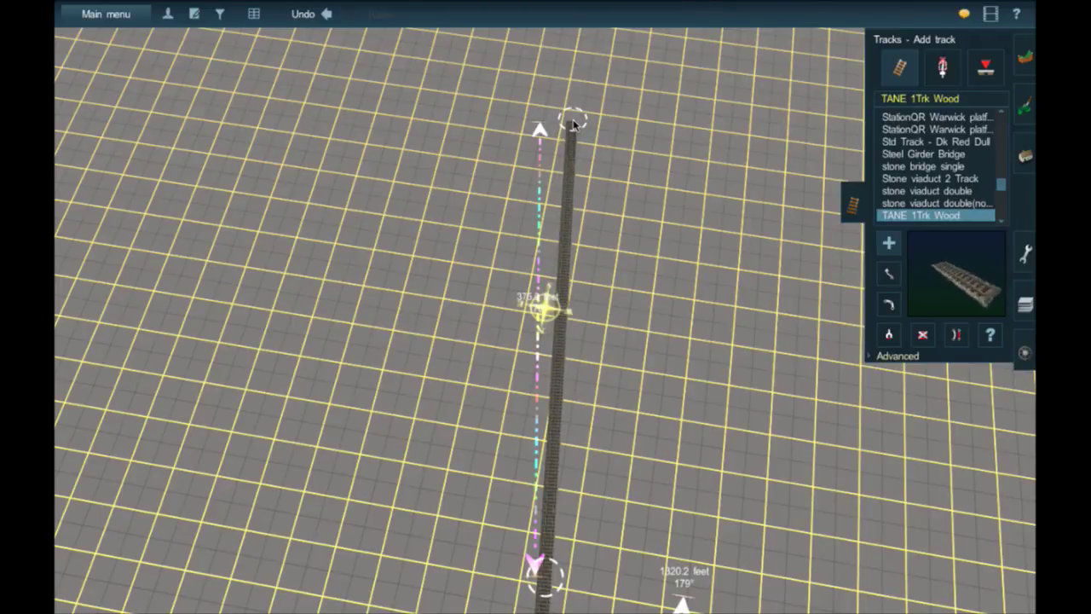
mouse_move(573, 123)
right_down()
mouse_move(585, 212)
mouse_move(527, 303)
mouse_move(523, 225)
right_up()
Step: Nudge the new track section's free end sideways so the section lines up with the straight track behind it
right_click(521, 223)
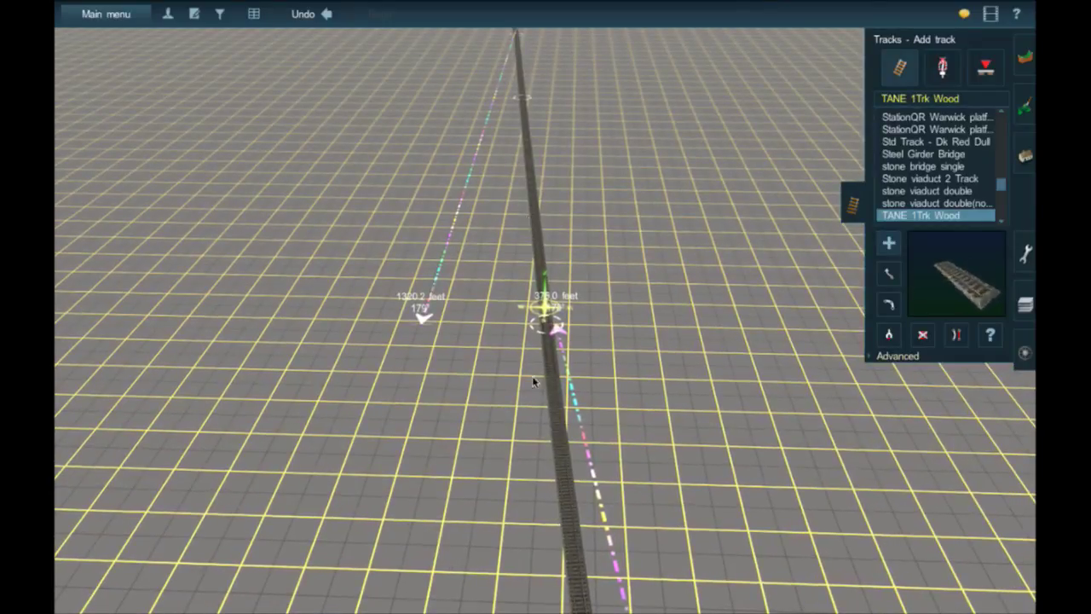
right_click(536, 474)
right_click(603, 323)
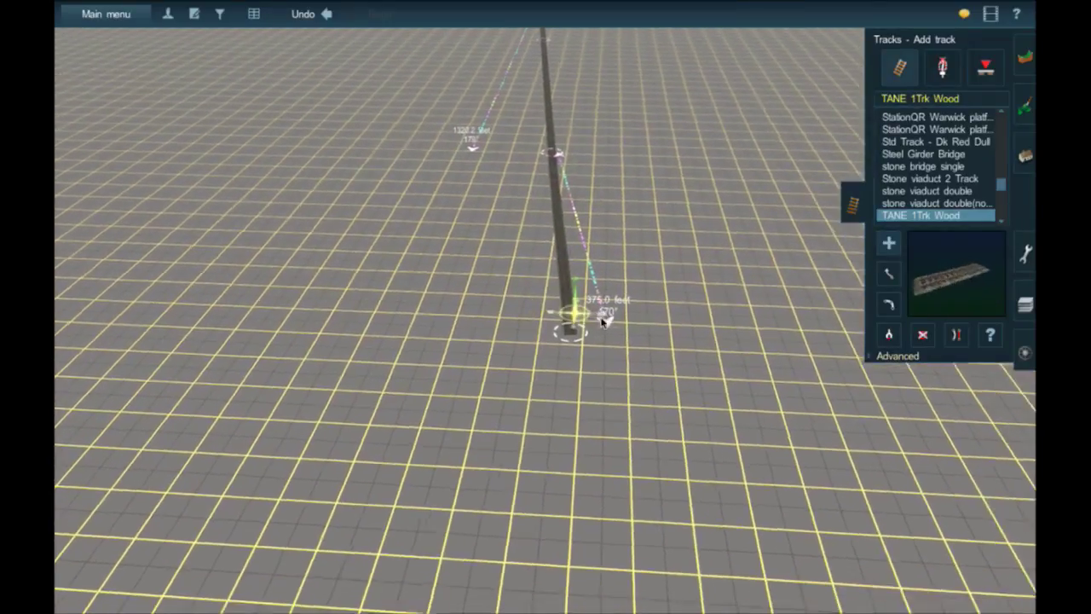
scroll(679, 302, up, 5)
scroll(678, 304, down, 2)
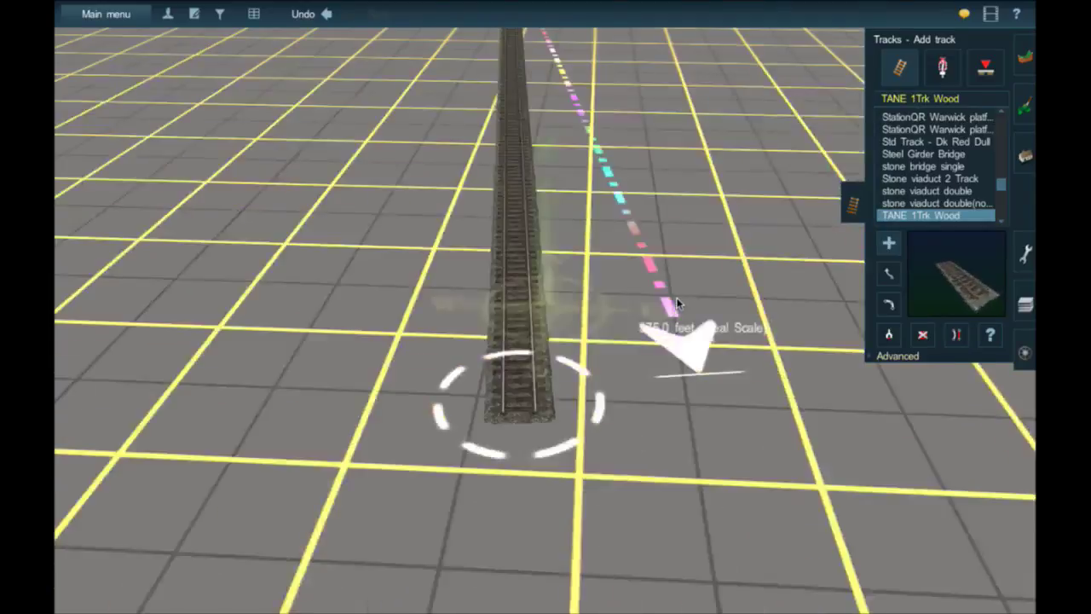
right_drag(679, 304, 623, 304)
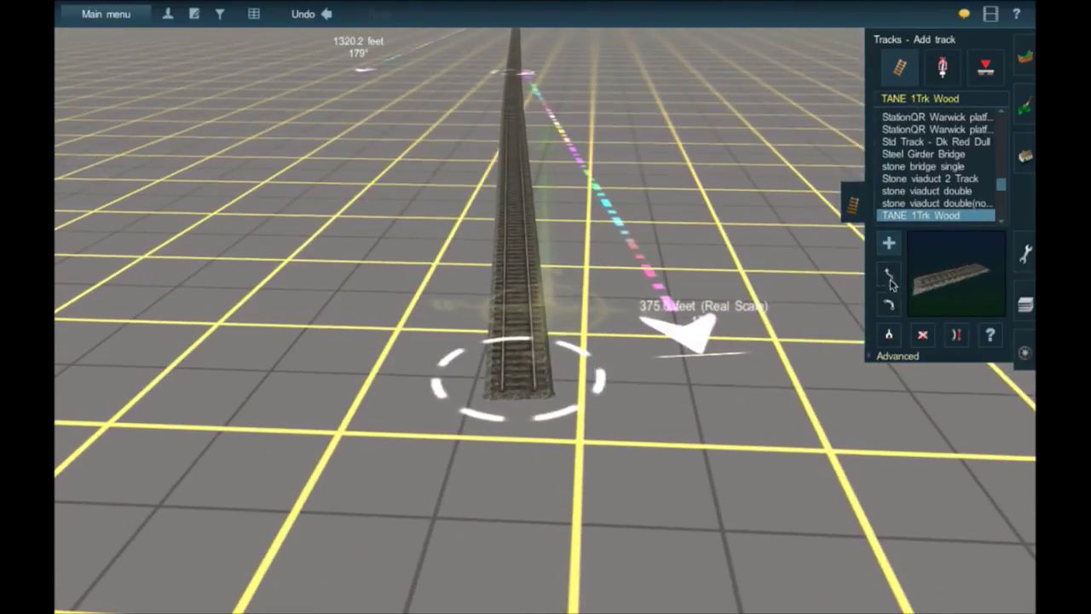
click(889, 277)
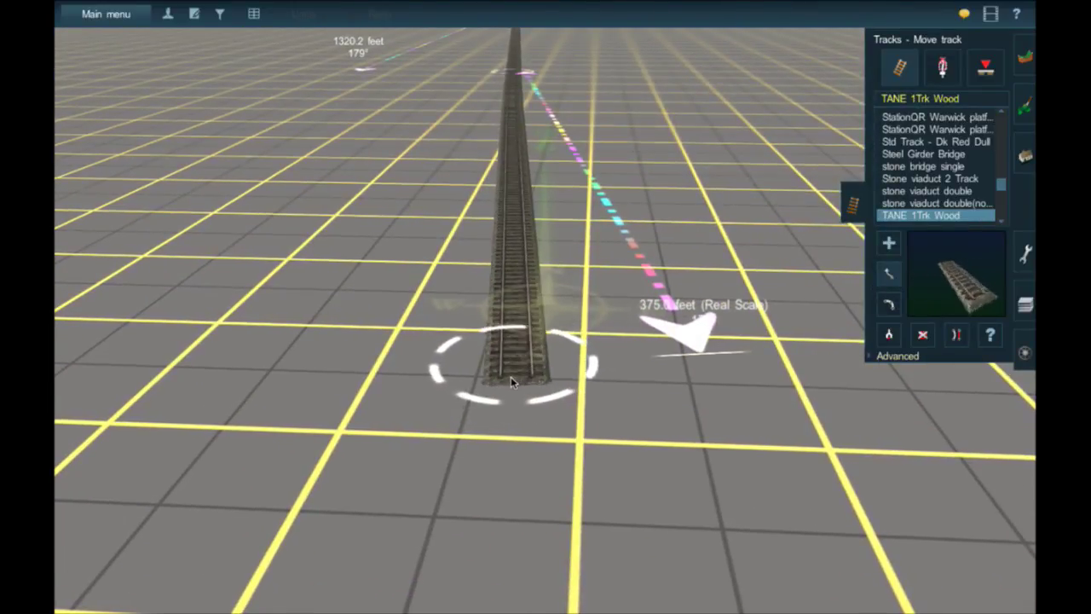
drag(510, 376, 506, 375)
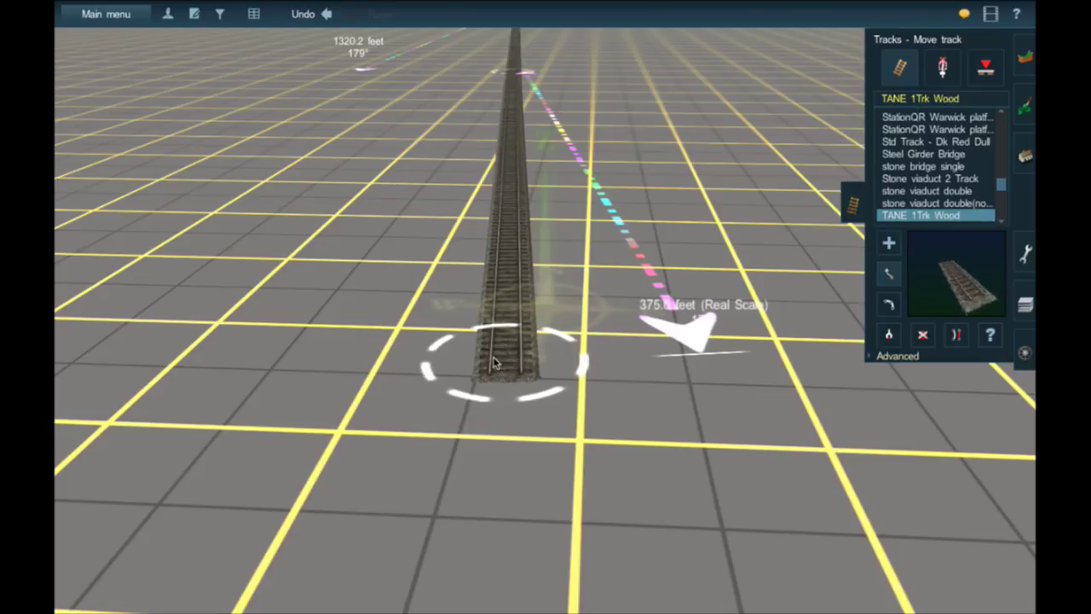
mouse_move(507, 333)
right_down()
mouse_move(513, 89)
mouse_move(502, 92)
right_up()
mouse_move(501, 90)
mouse_down()
mouse_move(551, 28)
mouse_move(560, 36)
mouse_move(527, 55)
mouse_move(518, 77)
mouse_up()
Step: Look over the two Carrabassett Valley locomotives in the yard without the track tools open, and return to the new track's end
mouse_move(517, 77)
right_down()
mouse_move(515, 107)
mouse_move(561, 105)
mouse_move(610, 243)
mouse_move(601, 239)
right_up()
scroll(602, 238, up, 10)
mouse_move(577, 287)
right_down()
mouse_move(616, 209)
mouse_move(651, 225)
mouse_move(641, 294)
mouse_move(442, 315)
mouse_move(574, 294)
mouse_move(605, 300)
right_up()
key(Down)
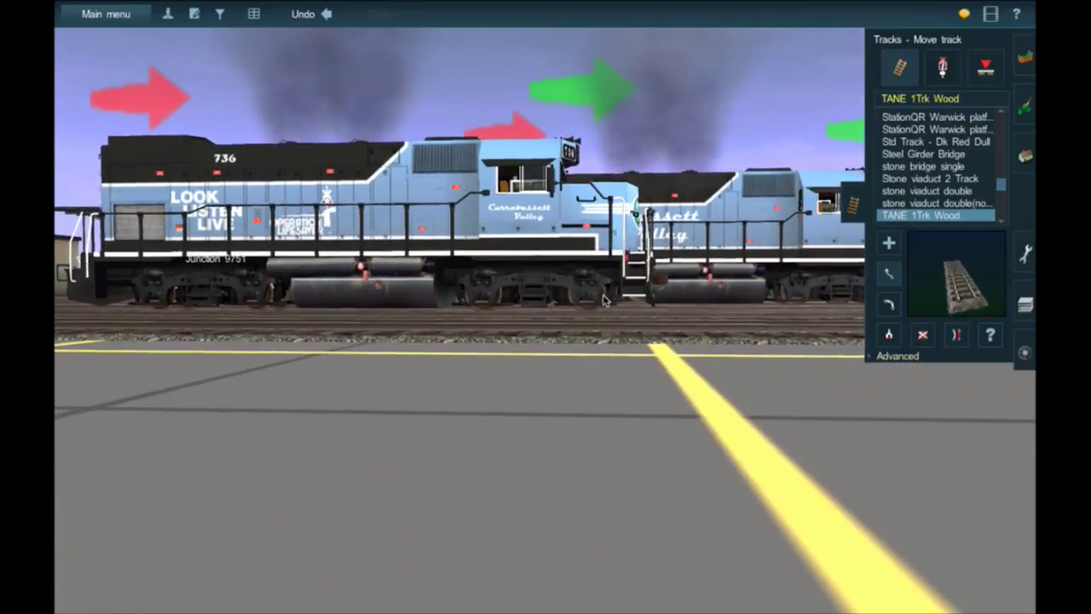
key(Up)
scroll(605, 300, down, 5)
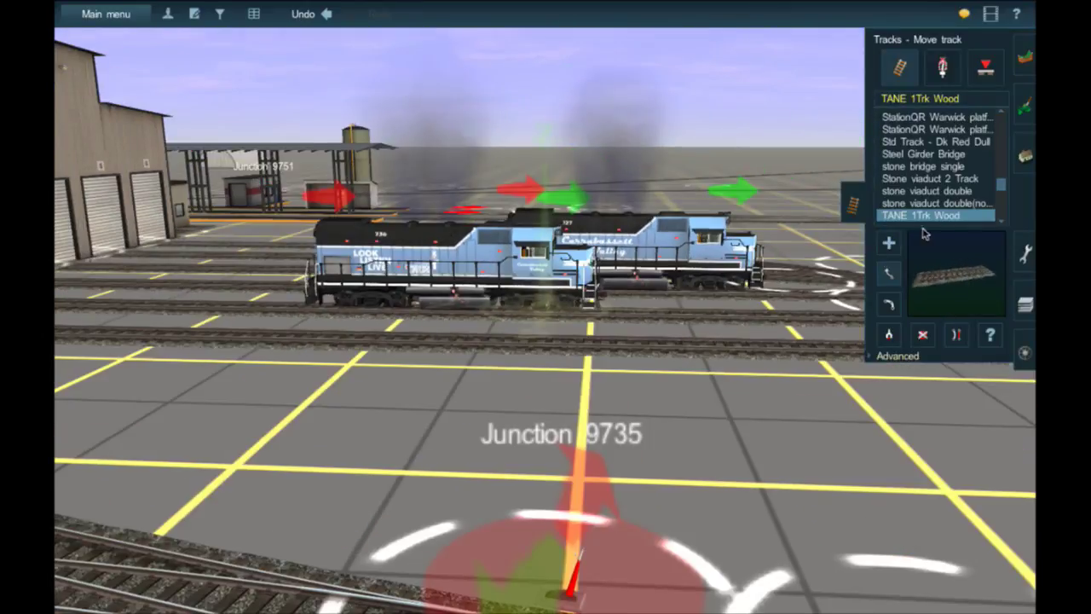
click(861, 215)
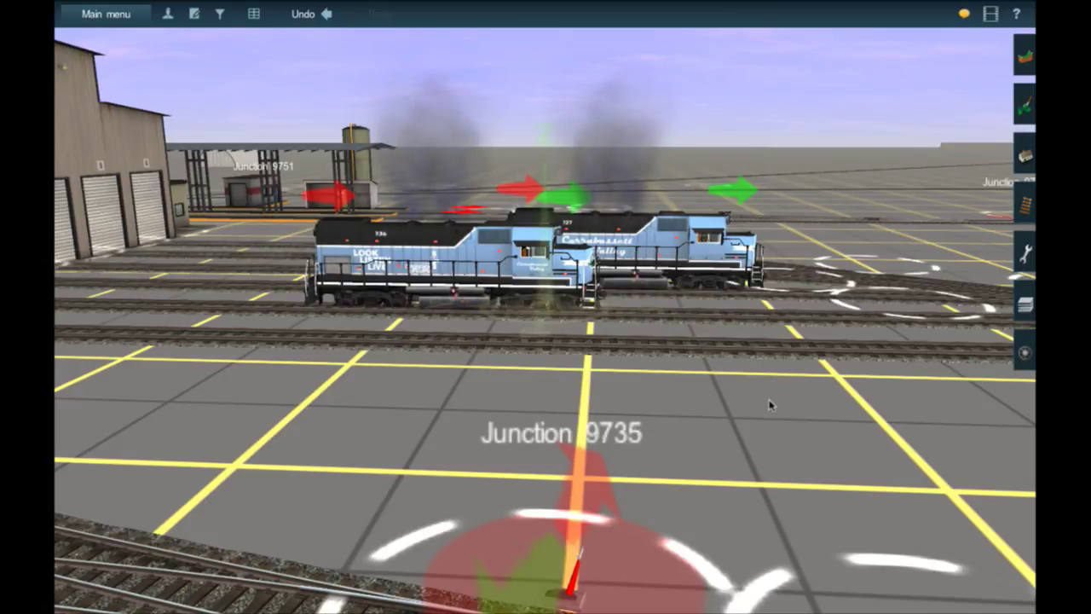
right_drag(689, 282, 446, 192)
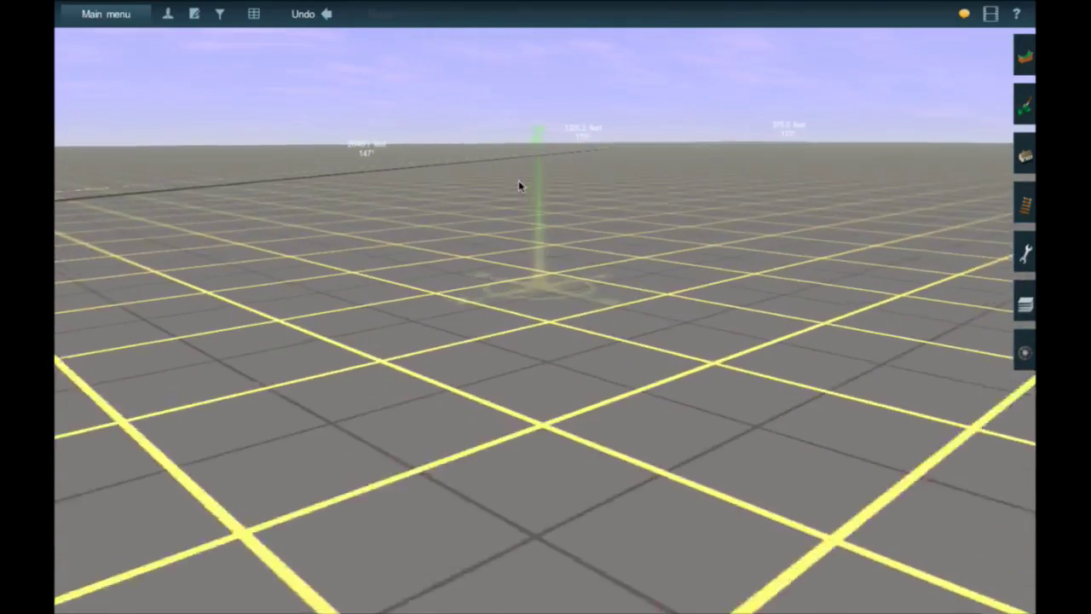
mouse_move(570, 184)
right_down()
mouse_move(759, 275)
mouse_move(616, 190)
mouse_move(475, 166)
mouse_move(676, 294)
mouse_move(777, 261)
mouse_move(571, 234)
mouse_move(631, 287)
mouse_move(624, 307)
right_up()
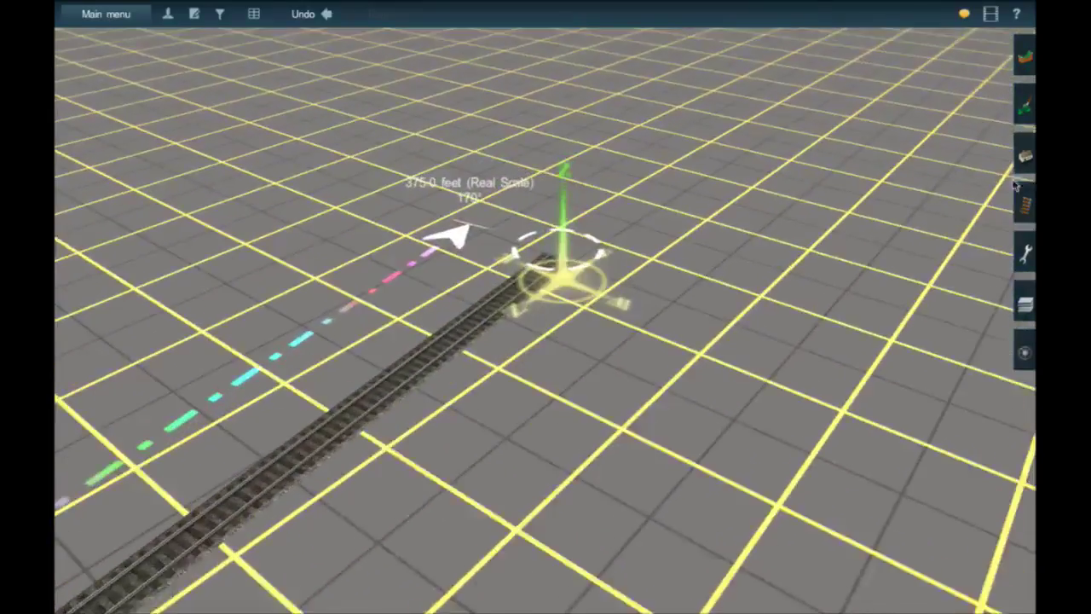
Step: Place a PW - Road name sign beside the end of the newly extended track
click(1027, 151)
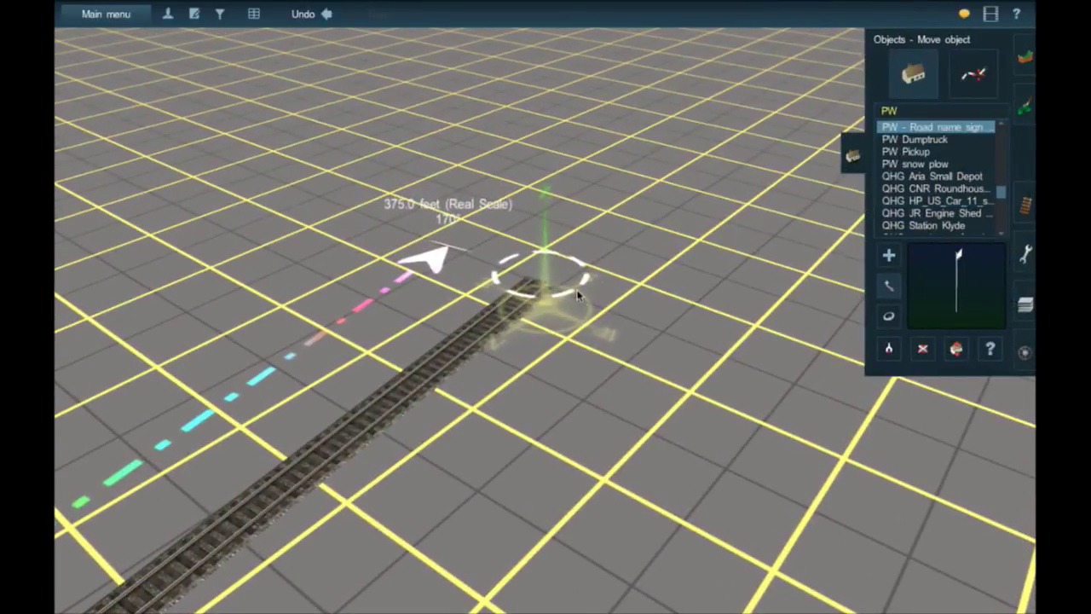
click(990, 354)
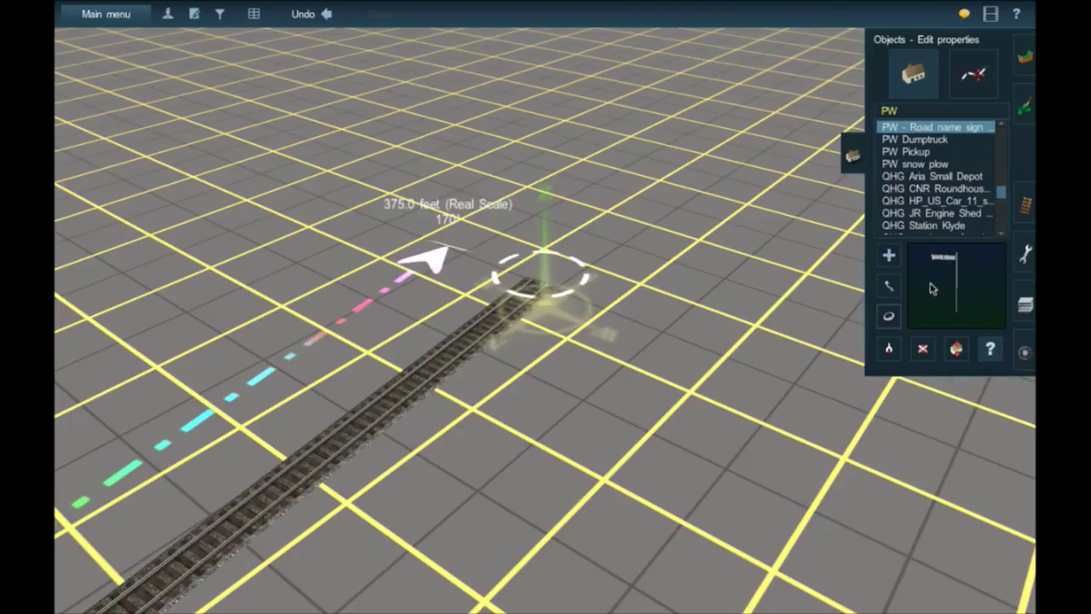
click(889, 258)
scroll(618, 297, up, 2)
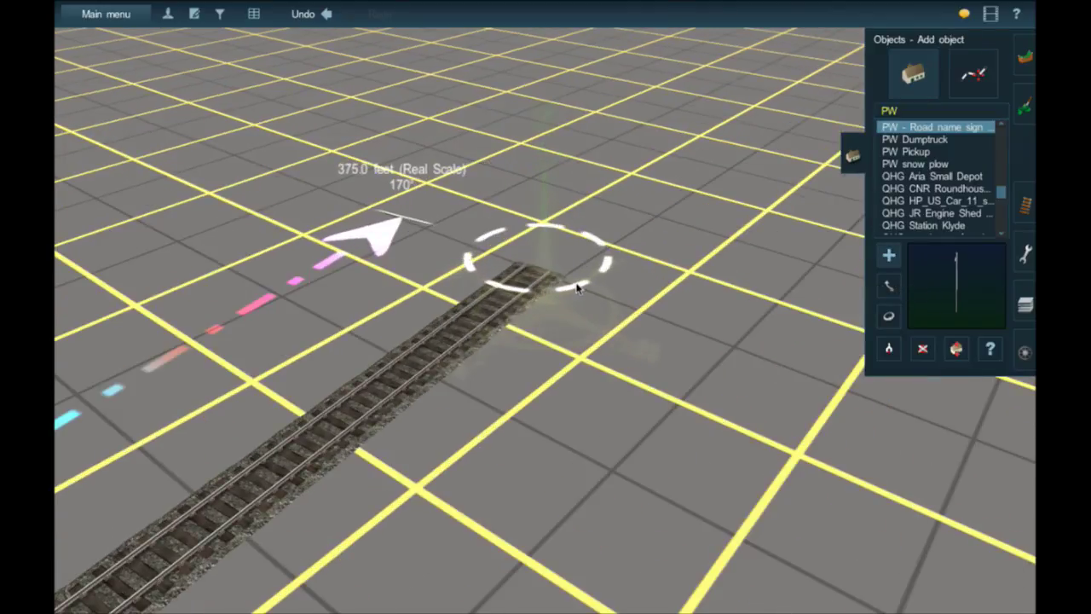
Step: Set the text on the new sign at the track's end to "Bartlett King RD X2"
click(990, 351)
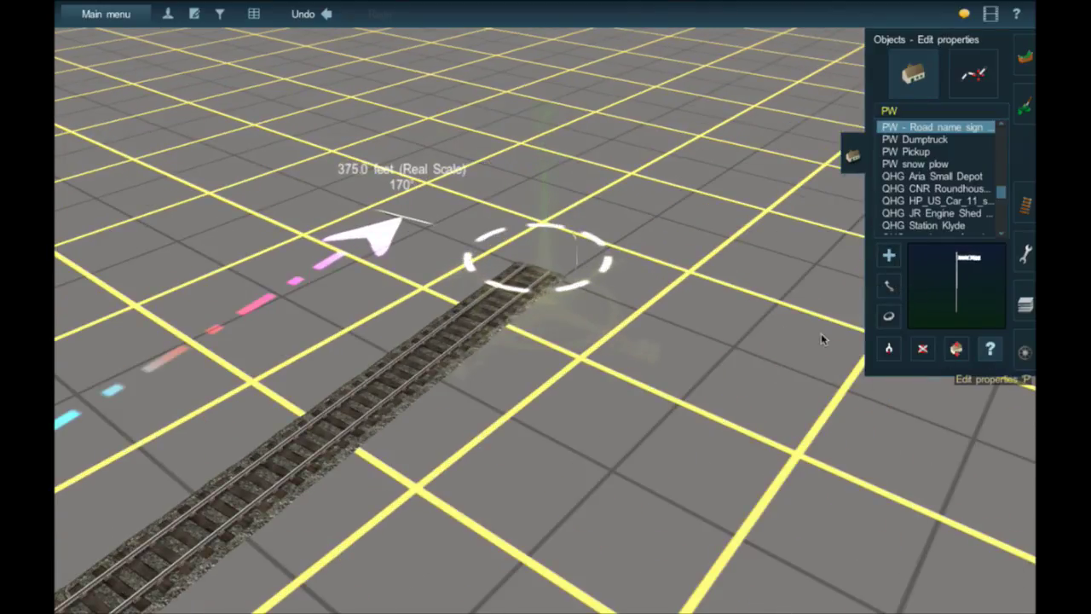
click(578, 244)
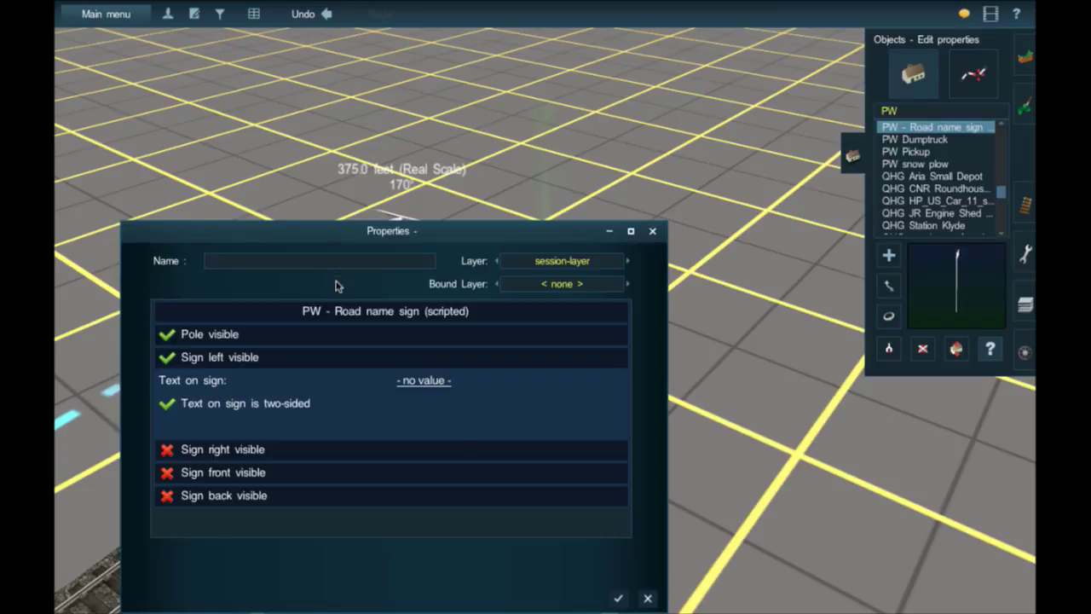
click(424, 381)
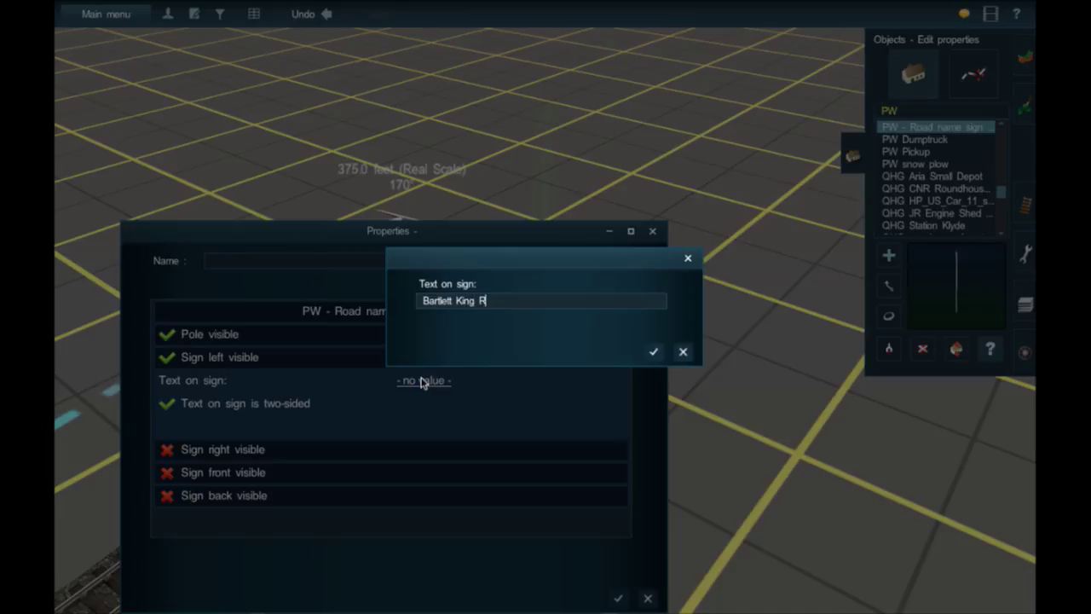
key(Return)
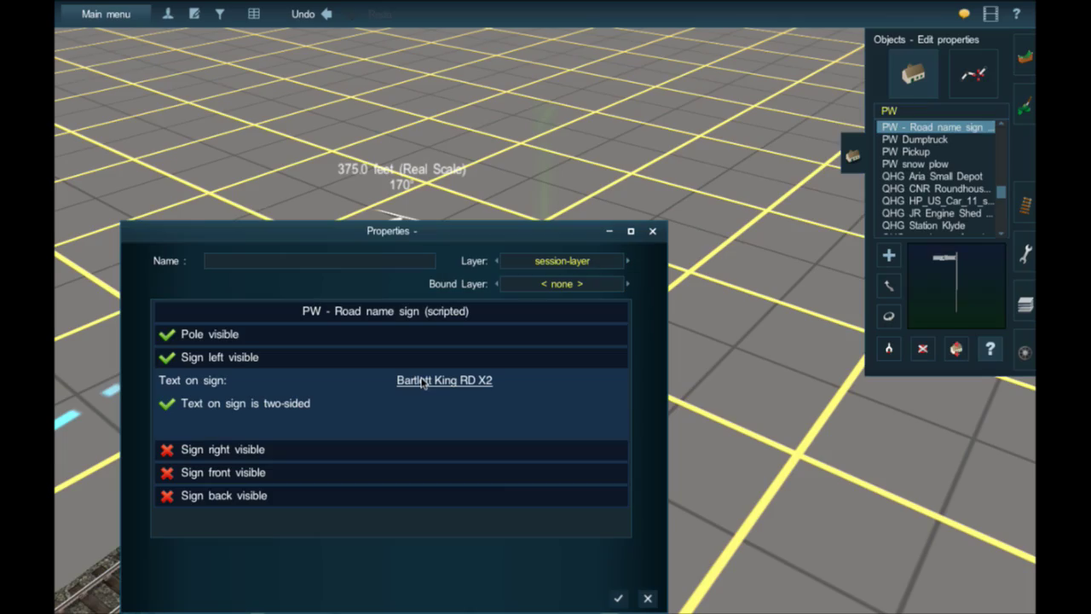
click(620, 601)
Step: Change the text on the Lone Pine Rd Cross sign at the start of the 375-foot ruler to "Bartlett King Rd X1"
key(Left)
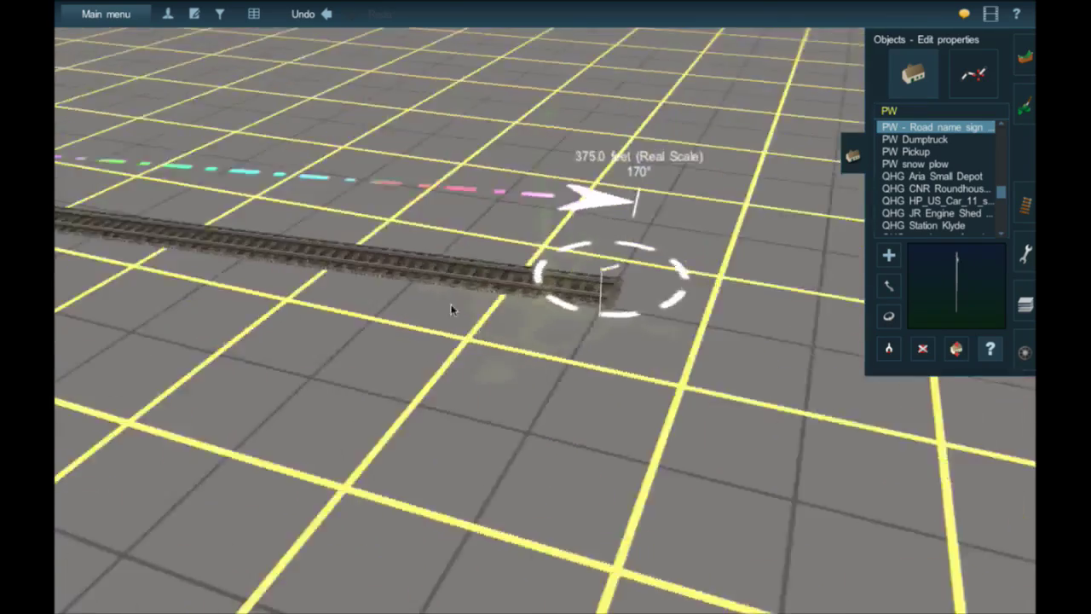
right_click(366, 226)
right_click(466, 121)
key(Left)
right_click(458, 111)
right_click(447, 115)
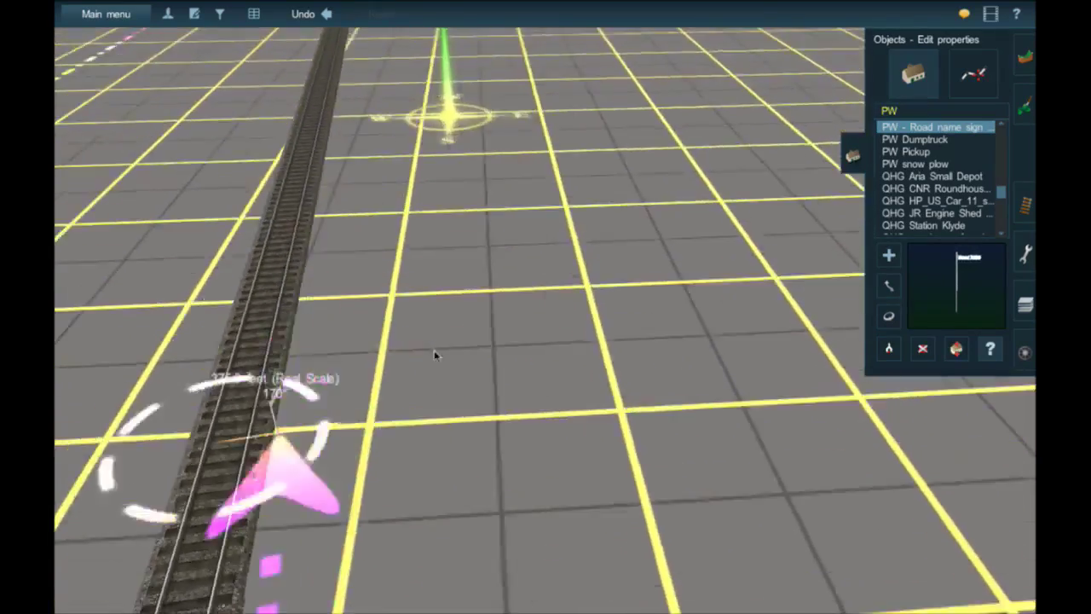
right_click(358, 405)
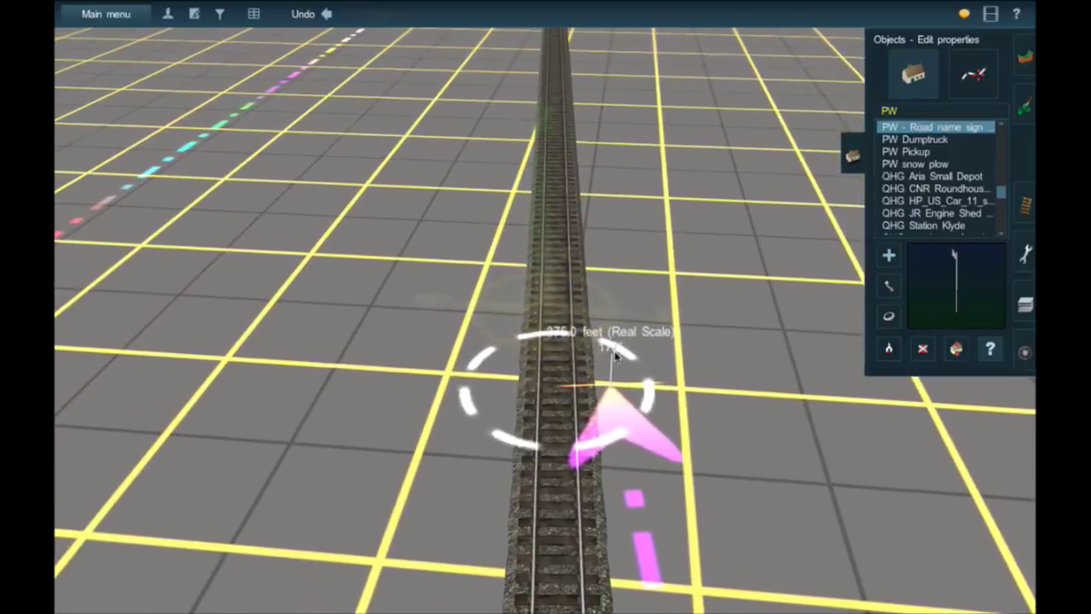
click(613, 359)
click(433, 388)
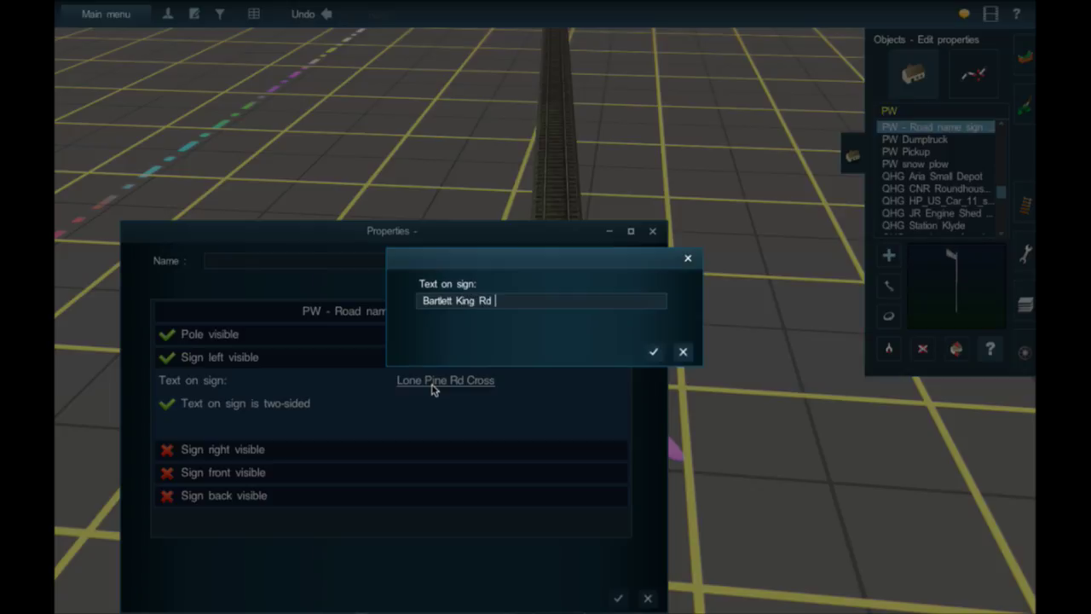
key(Return)
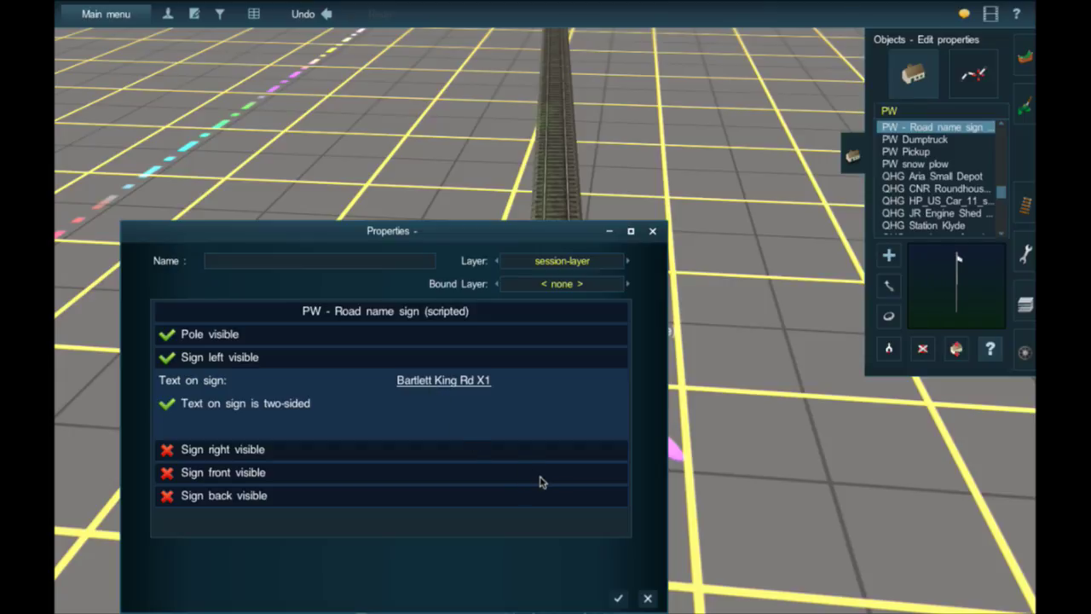
click(618, 598)
Step: Go back along the 375-foot ruler to the sign at the end of the new track
key(Left)
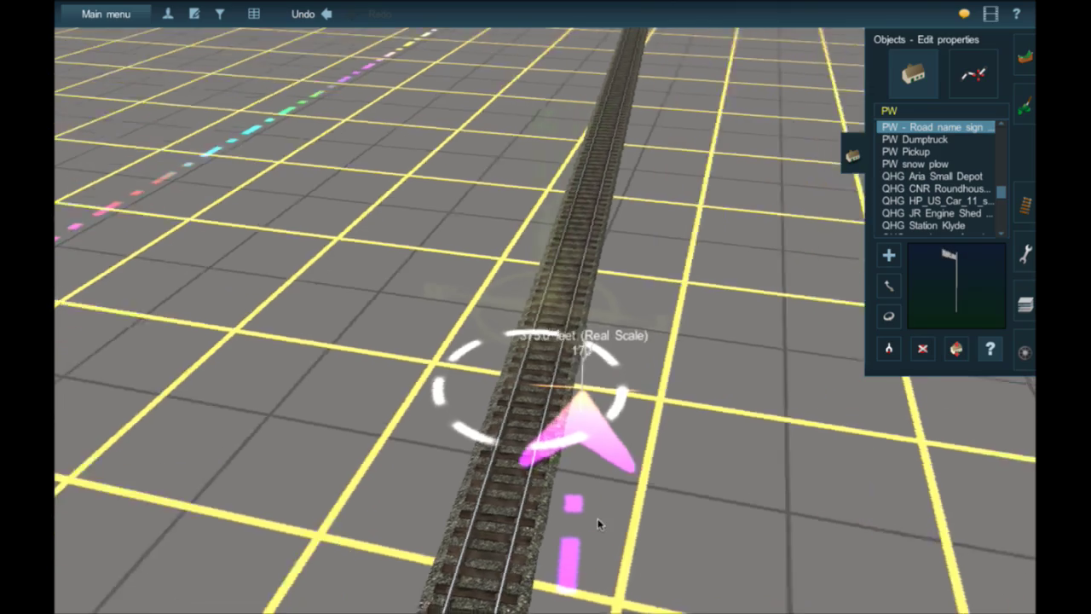
right_click(510, 200)
mouse_move(514, 200)
right_down()
mouse_move(536, 207)
mouse_move(548, 249)
right_up()
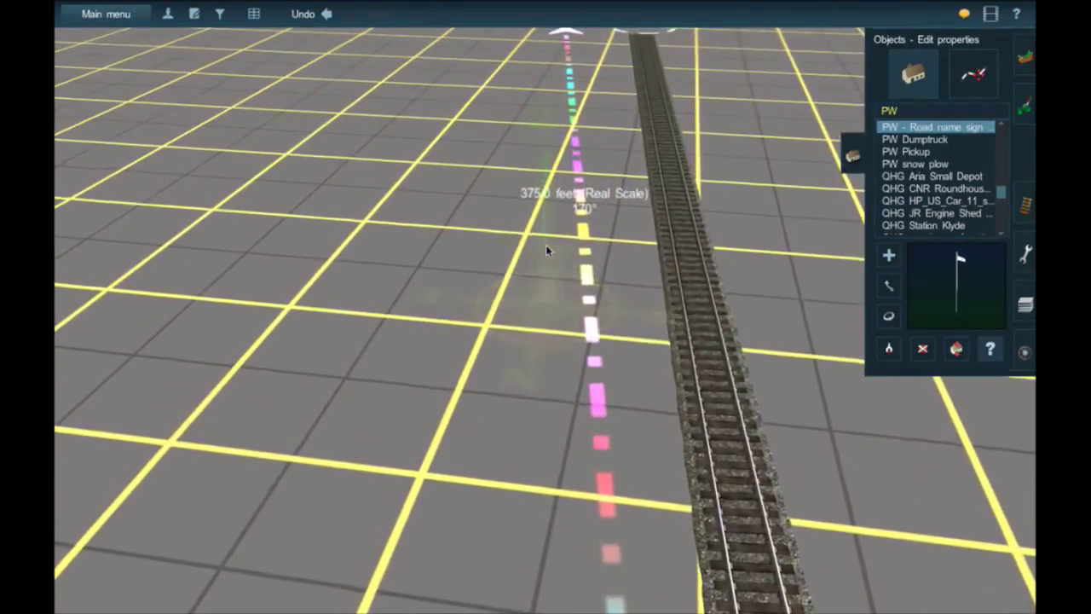
scroll(550, 247, down, 1)
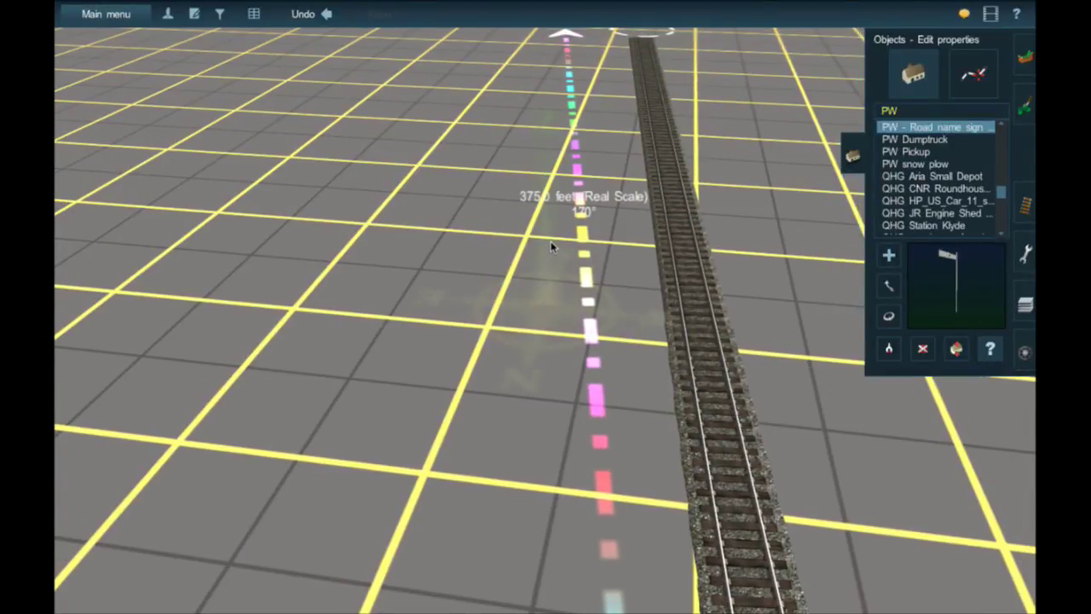
mouse_move(594, 181)
right_down()
mouse_move(584, 170)
mouse_move(560, 207)
mouse_move(579, 236)
right_up()
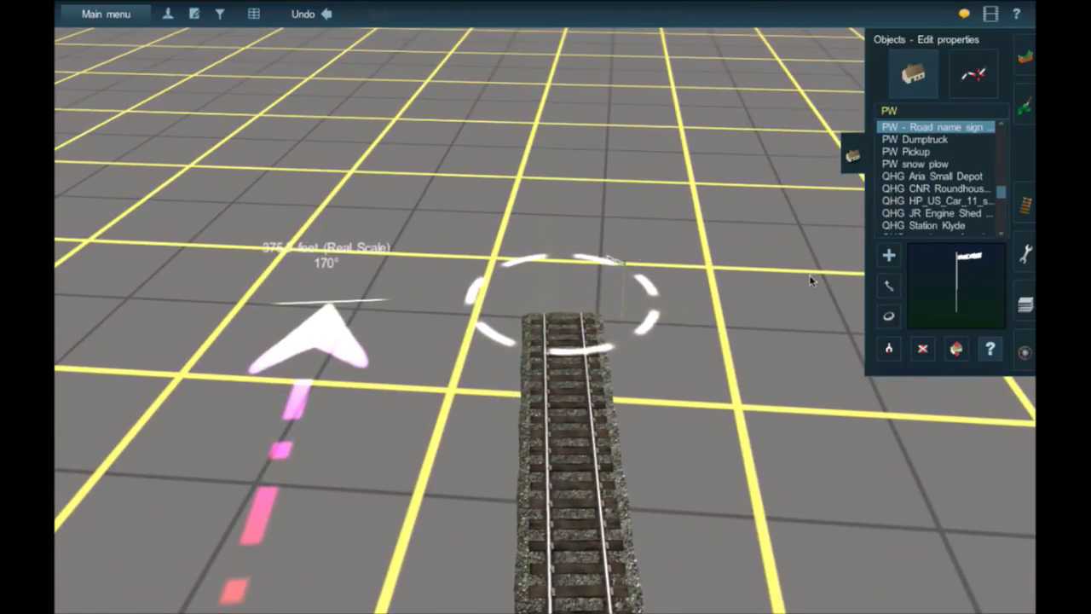
click(929, 226)
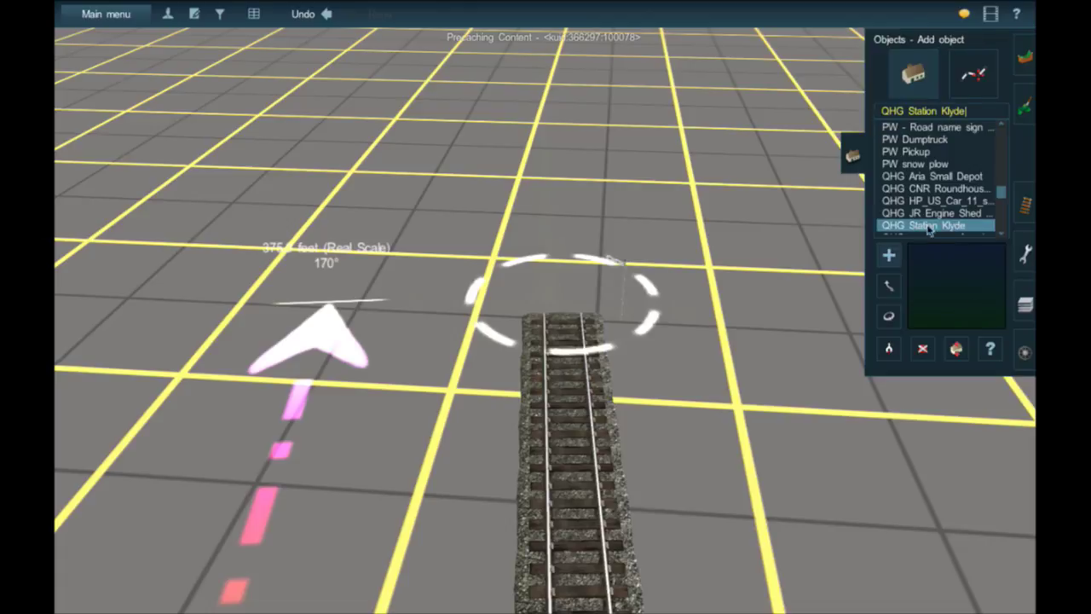
click(943, 202)
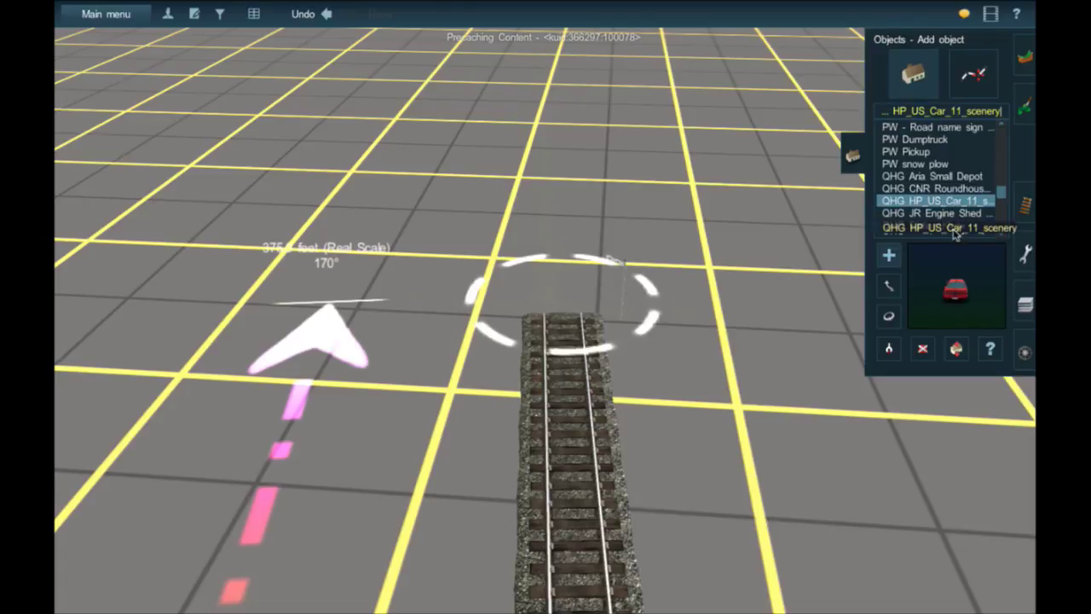
click(1023, 203)
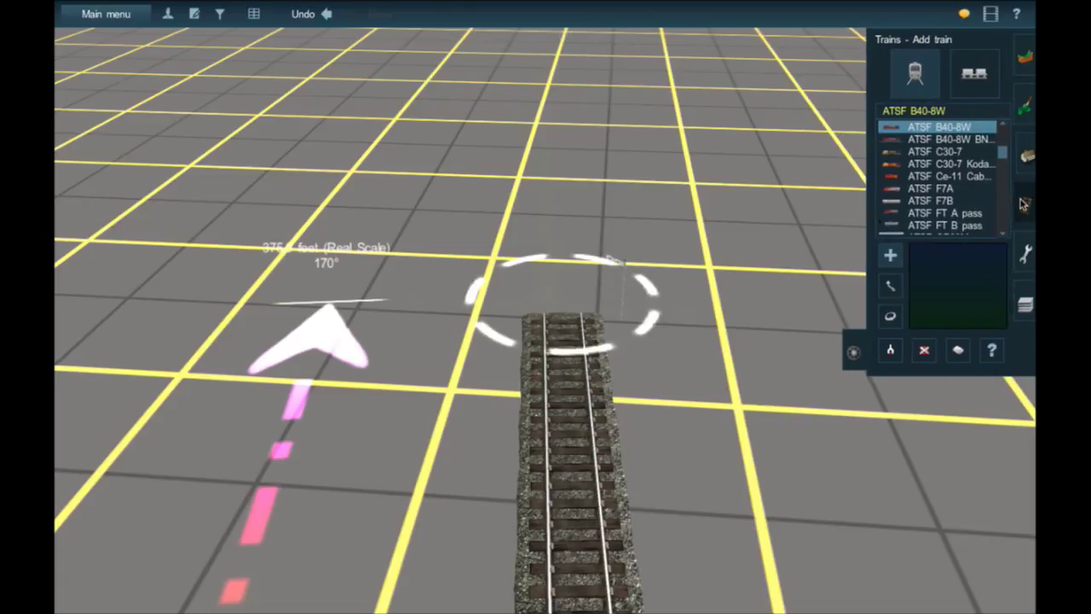
click(1024, 203)
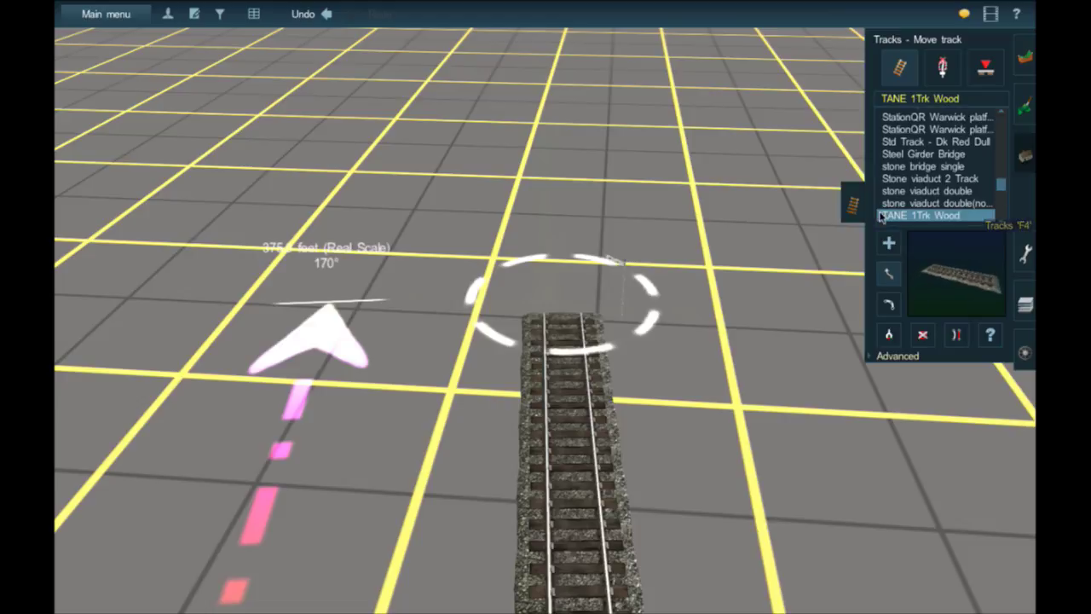
Step: Lay a ruler about 1584.5 feet long at about 157° from just beyond the end of the track
click(1023, 254)
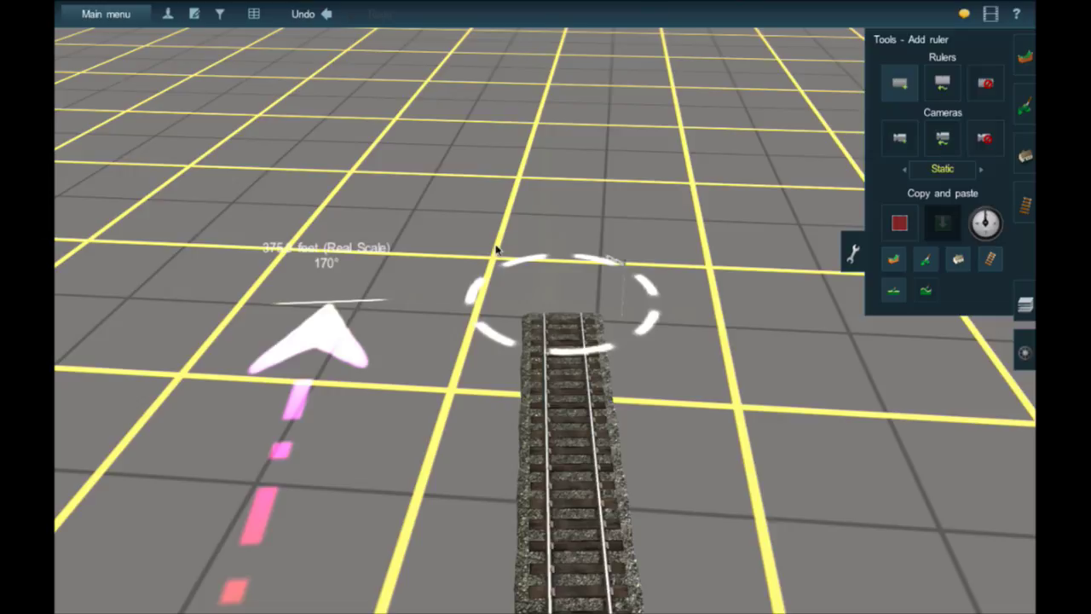
right_click(552, 306)
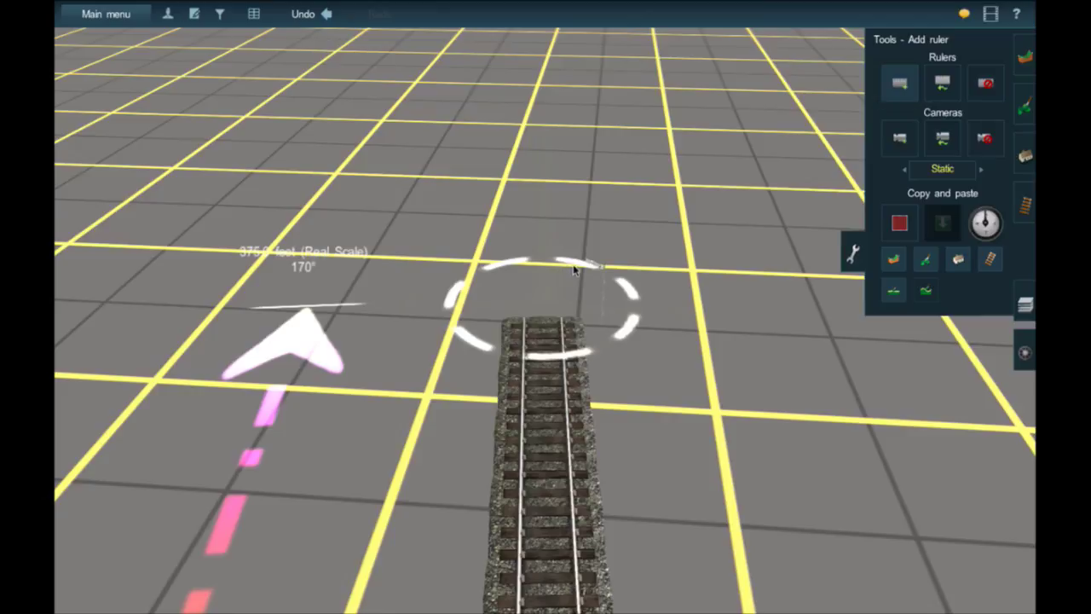
drag(575, 236, 512, 122)
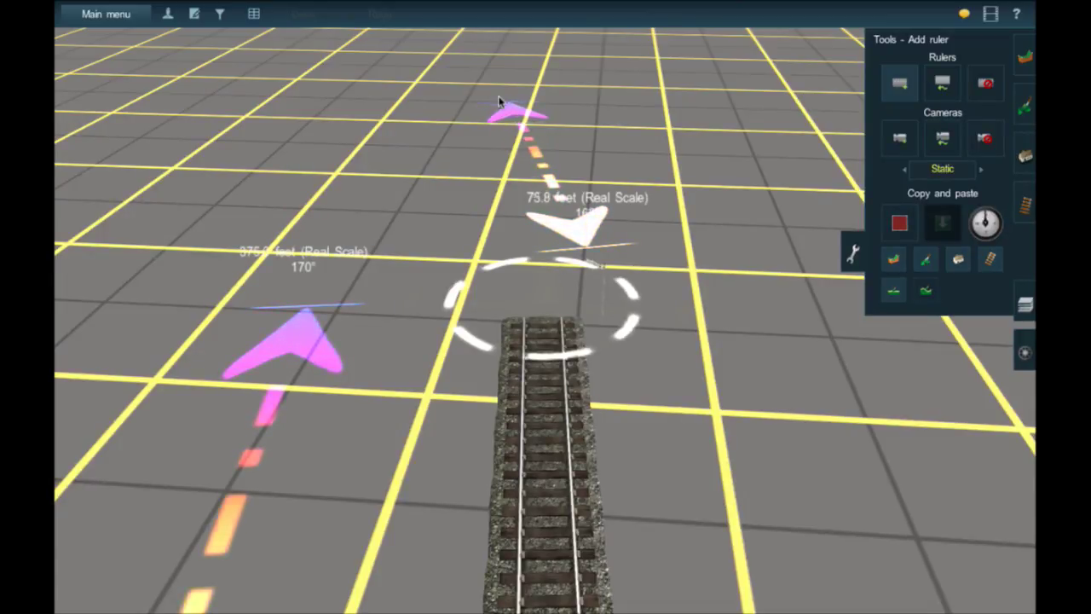
scroll(499, 105, down, 8)
right_click(483, 76)
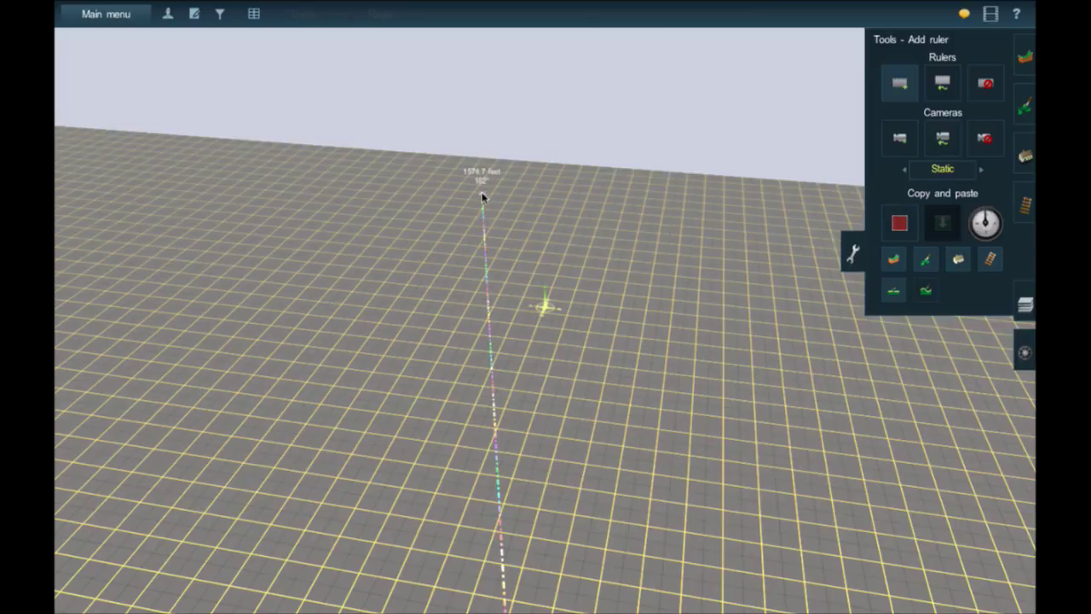
click(480, 190)
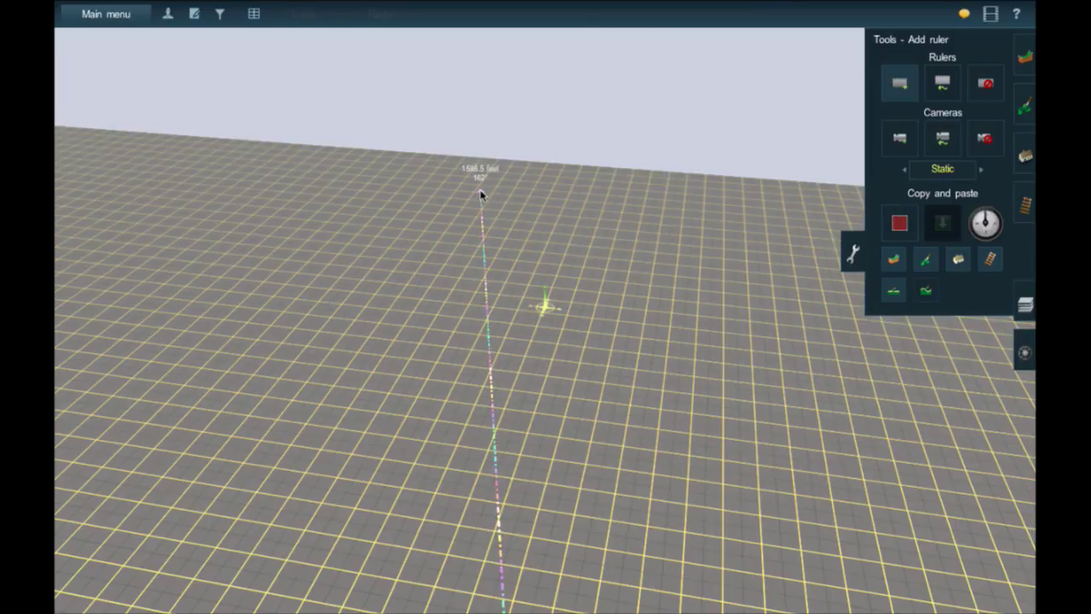
scroll(480, 190, up, 8)
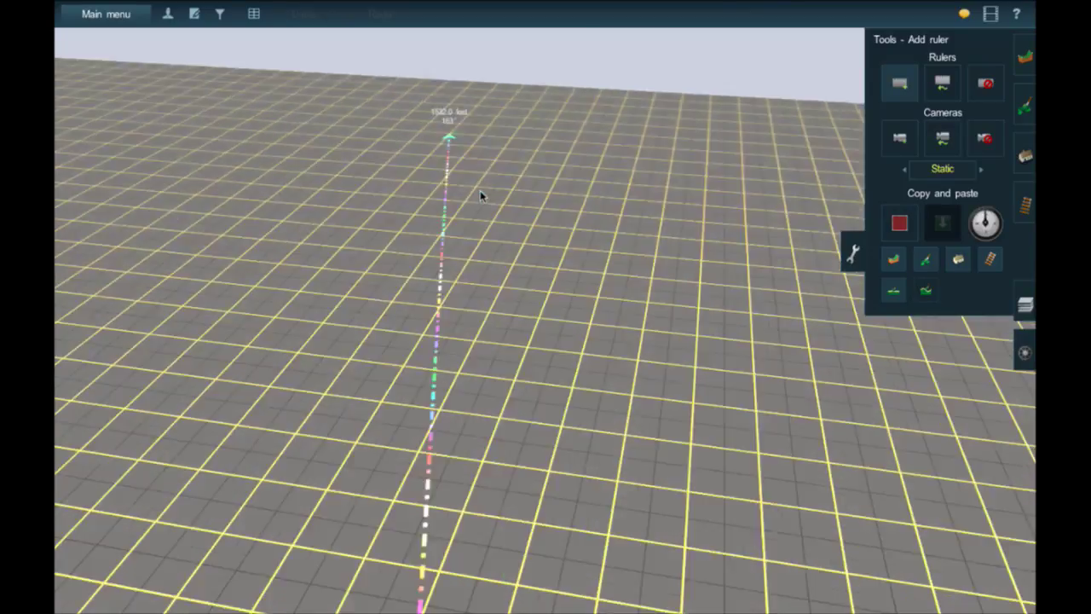
scroll(480, 182, down, 3)
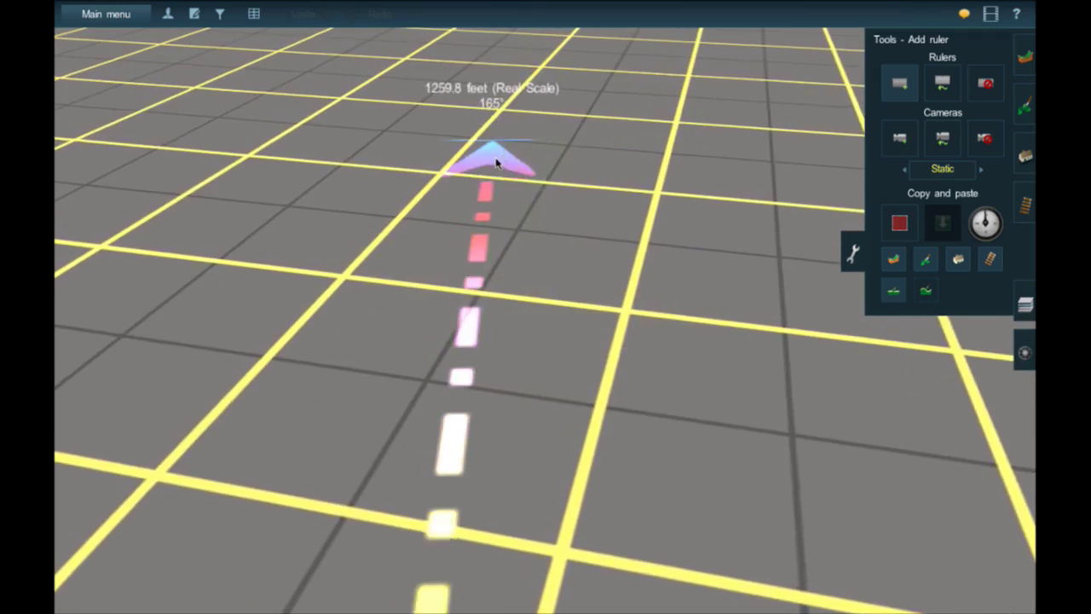
right_drag(492, 141, 441, 317)
mouse_move(399, 394)
mouse_down()
mouse_move(446, 365)
mouse_move(369, 407)
mouse_move(341, 438)
mouse_move(173, 518)
mouse_move(288, 392)
mouse_move(258, 390)
mouse_move(406, 288)
mouse_move(366, 307)
mouse_up()
right_click(368, 304)
scroll(369, 302, down, 5)
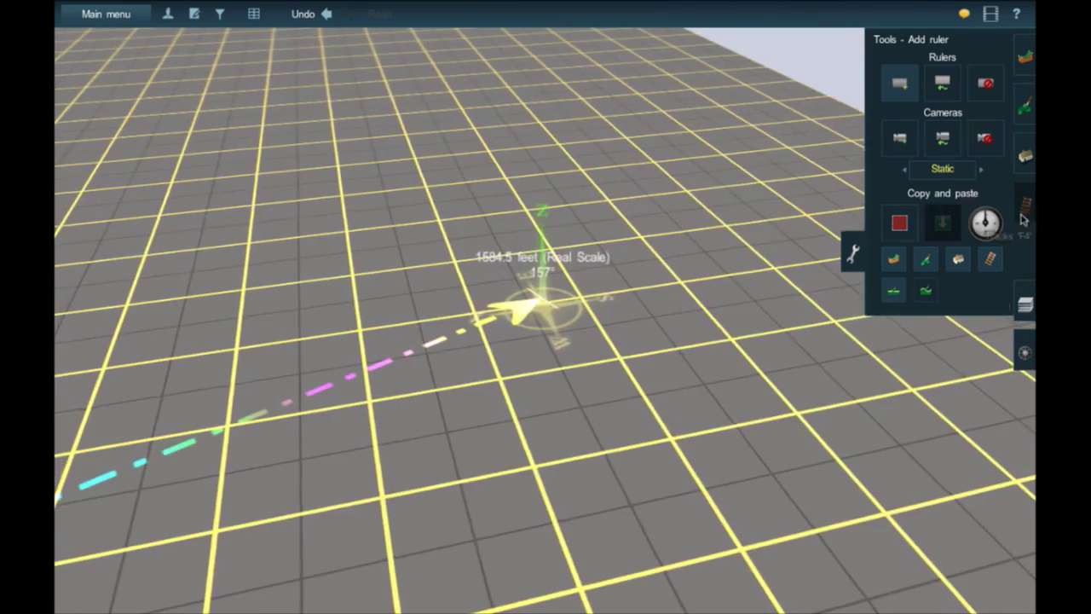
Step: Try to lay TANE 1Trk Wood track alongside the 1584.5-foot ruler back toward the existing track's end
click(1025, 214)
key(Left)
click(889, 244)
key(Left)
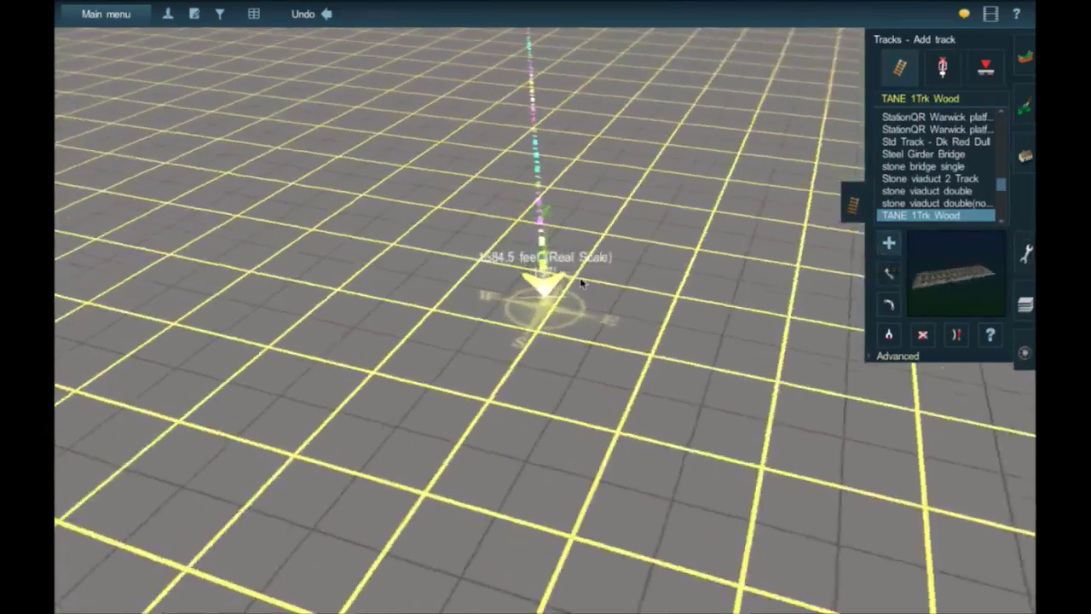
drag(589, 275, 519, 111)
right_click(518, 104)
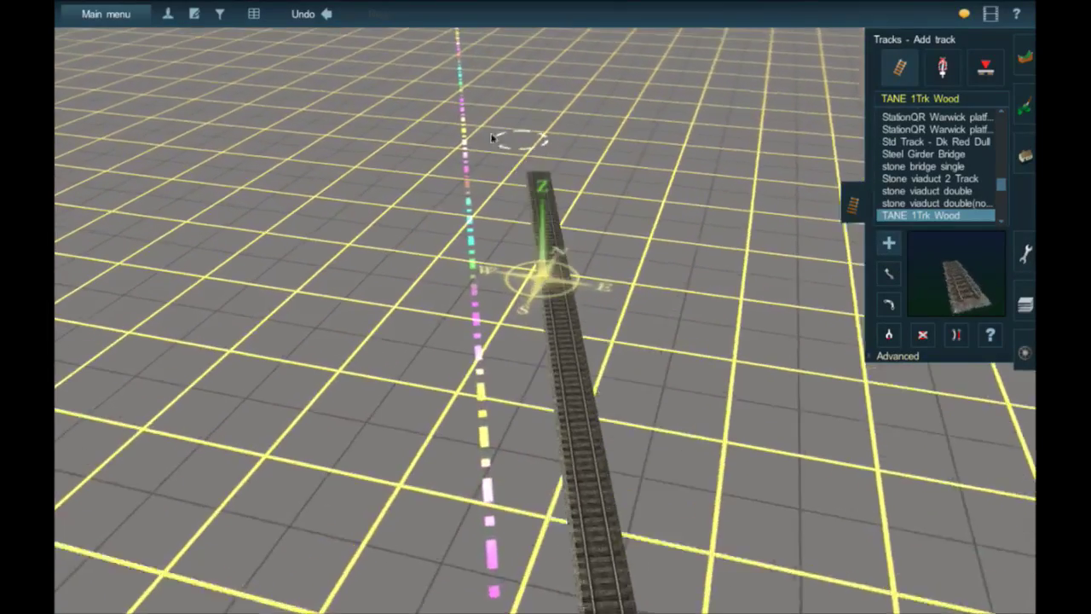
right_drag(495, 139, 548, 317)
mouse_move(548, 317)
mouse_down()
mouse_move(542, 271)
mouse_move(518, 329)
mouse_up()
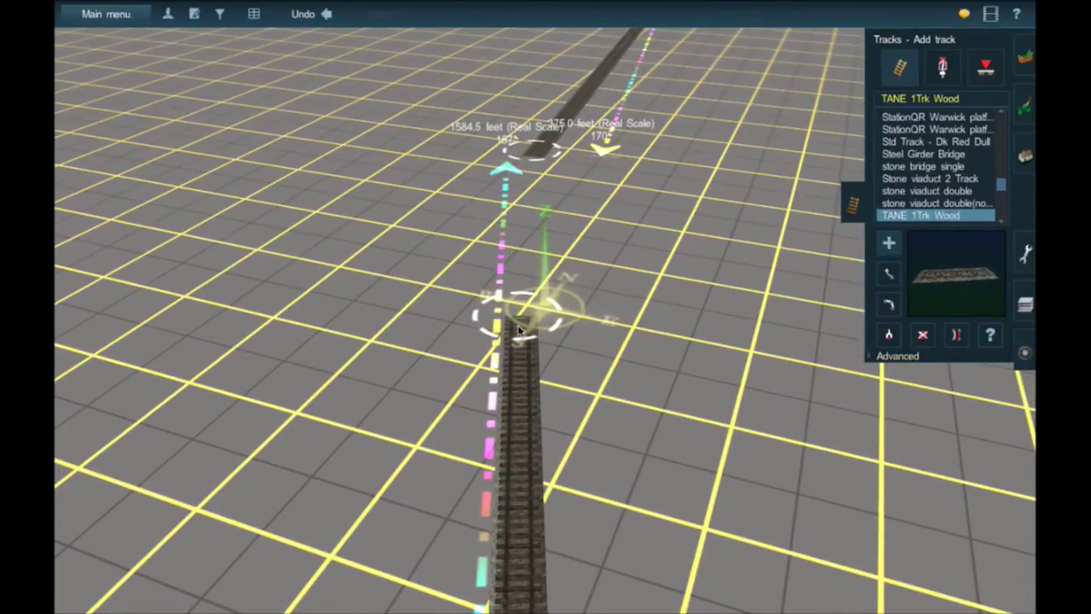
Step: Move the track's end point to the tip of the 375-foot ruler and shift the track vertex at that ruler's other end
click(886, 284)
right_click(498, 136)
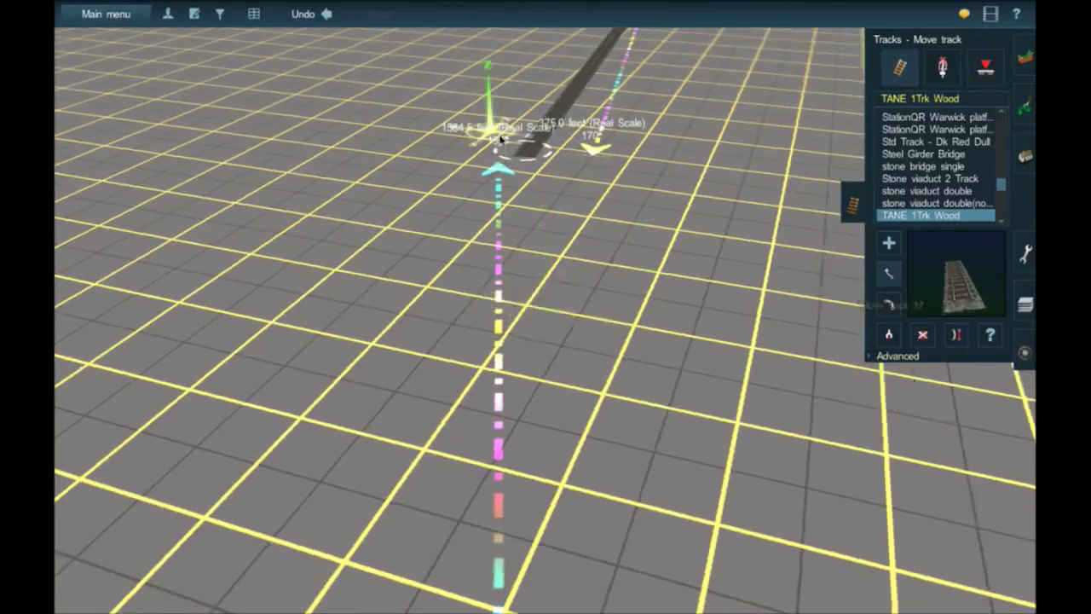
right_click(723, 355)
scroll(755, 292, down, 3)
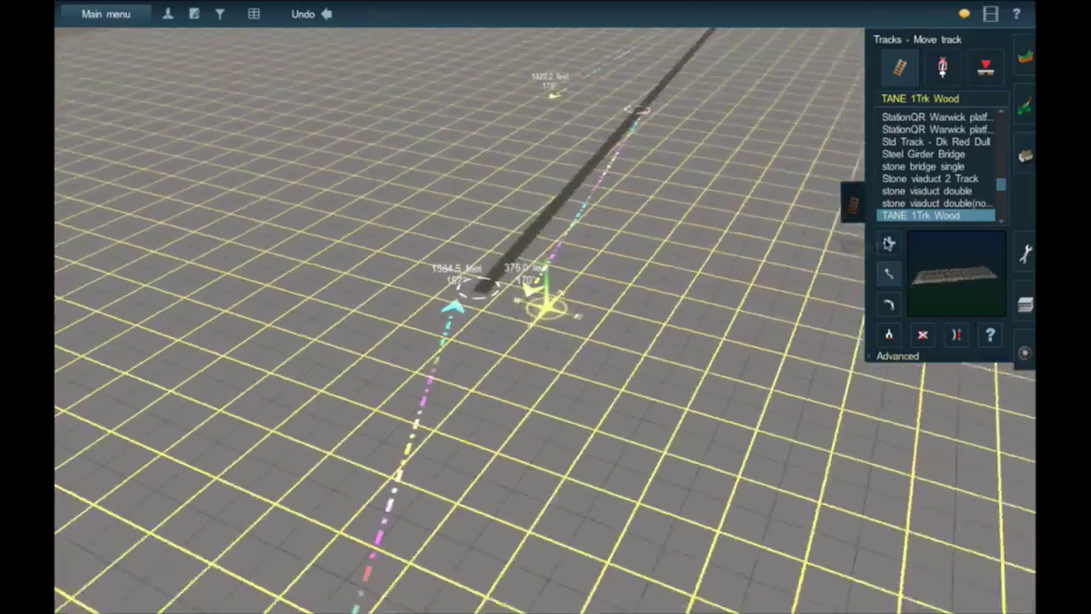
click(889, 243)
key(Left)
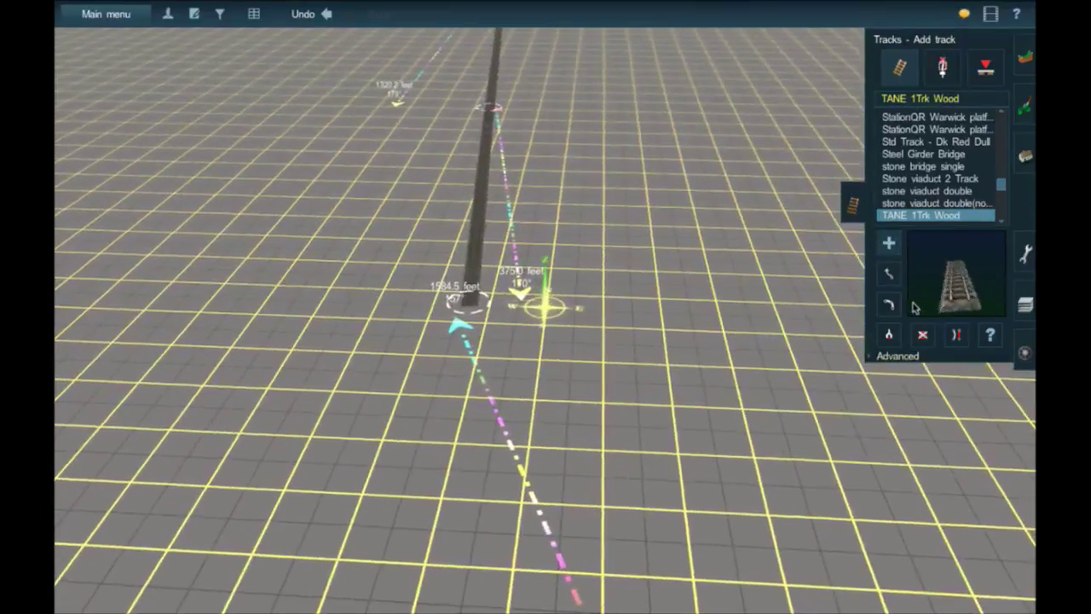
key(Down)
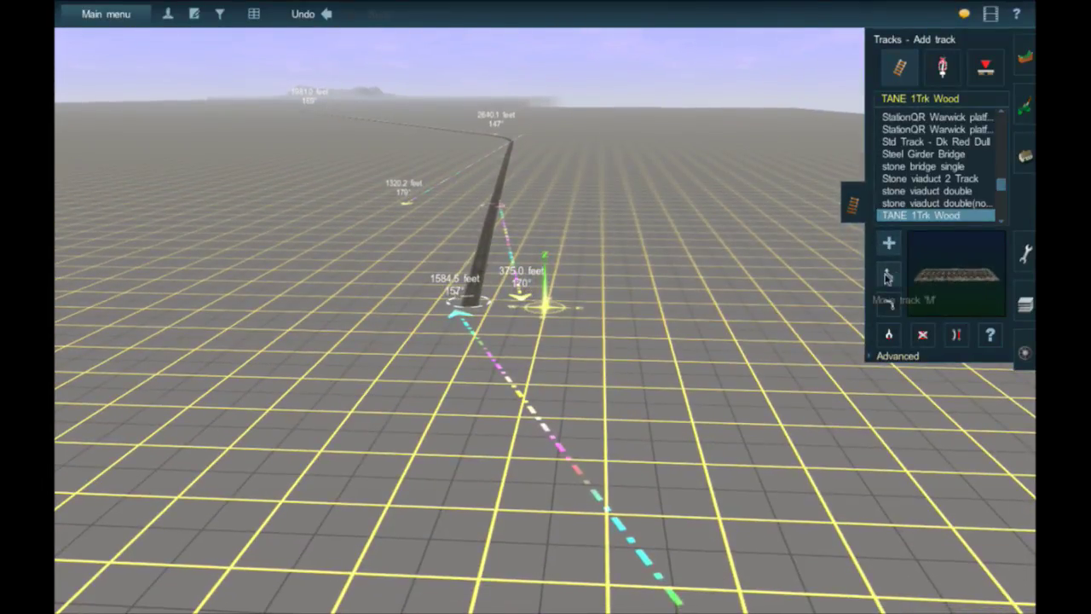
click(887, 277)
key(Up)
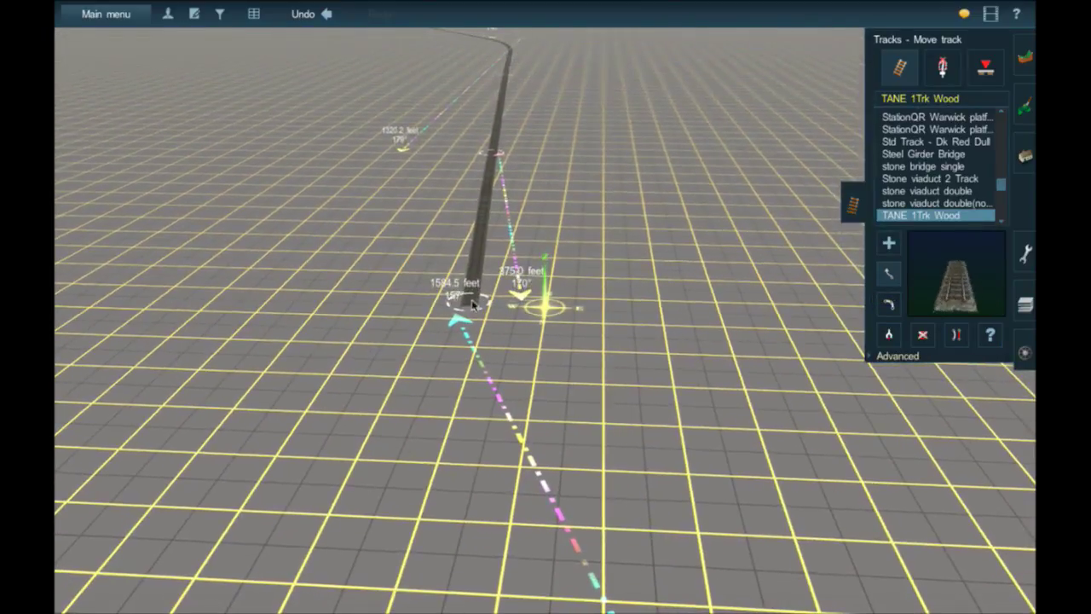
drag(508, 308, 517, 312)
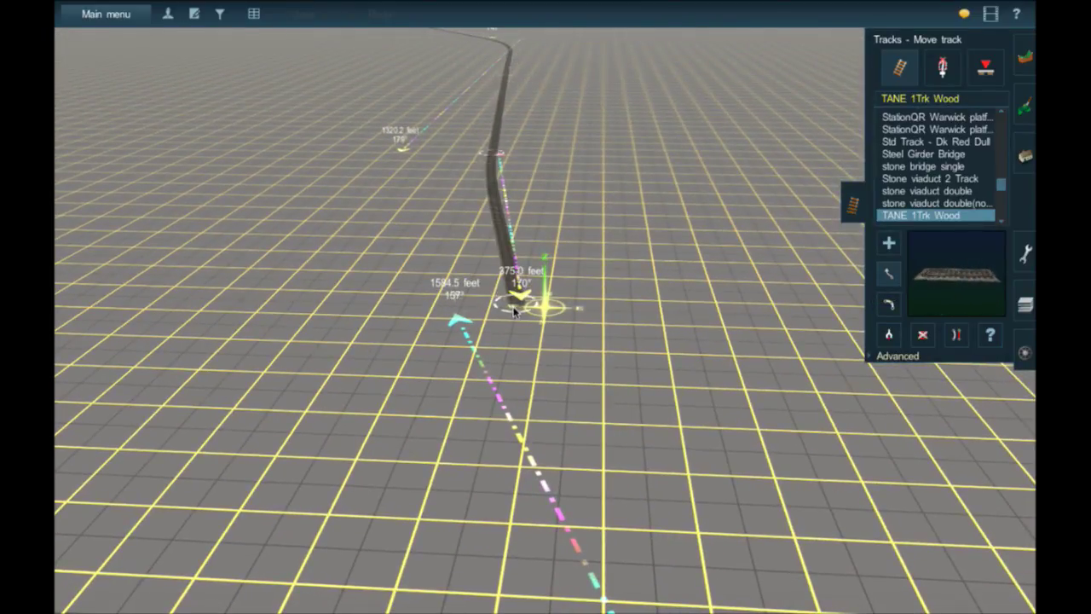
mouse_move(502, 153)
mouse_down()
mouse_move(503, 135)
mouse_move(495, 142)
mouse_up()
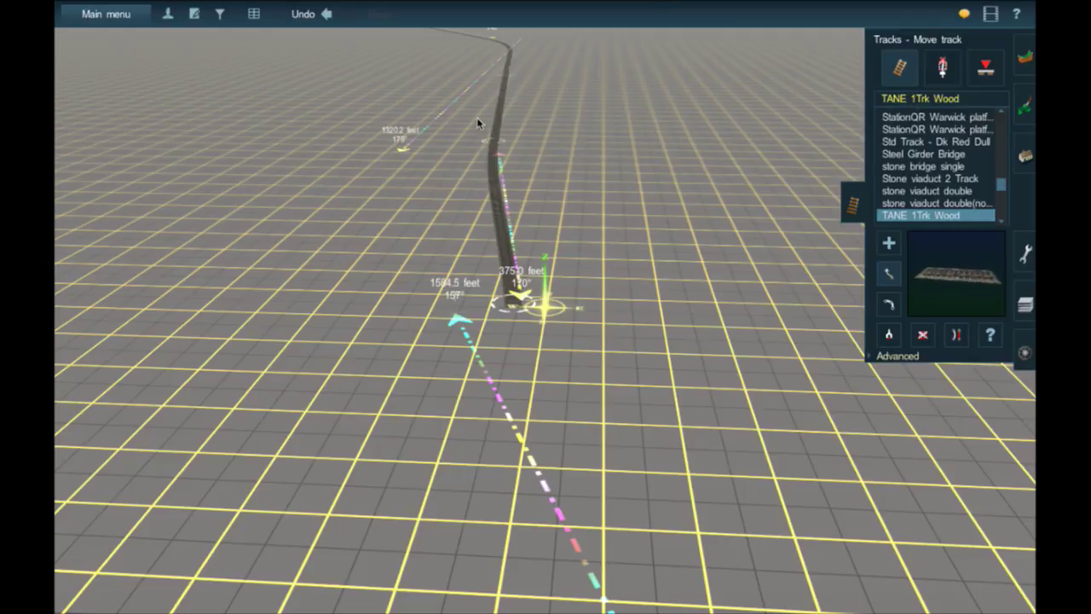
Step: Shift the next track vertices sideways so the track runs closer to the 1320.2-foot ruler
right_drag(476, 118, 541, 208)
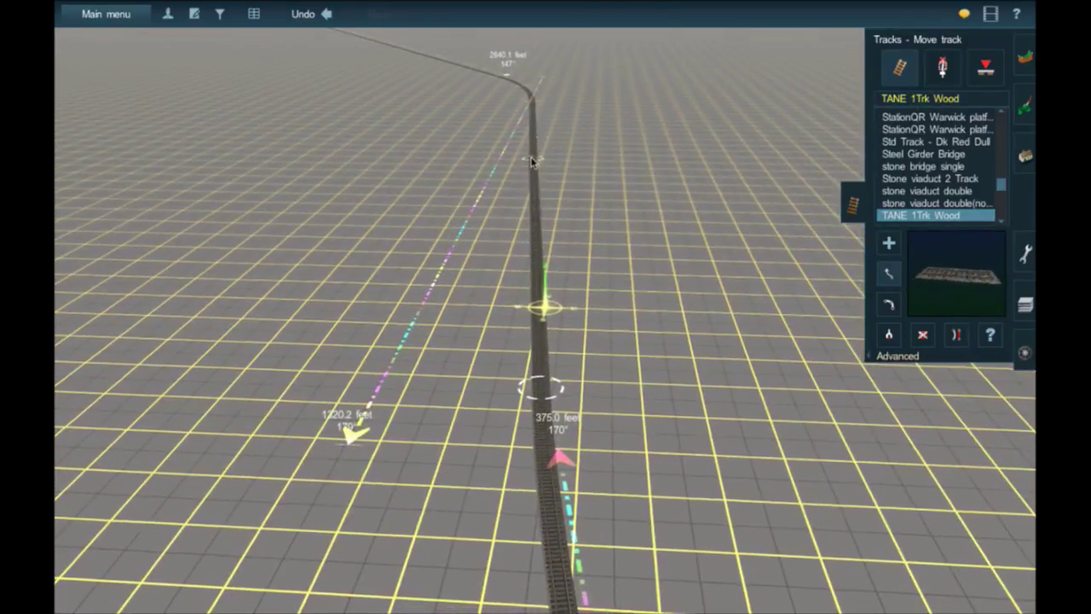
drag(535, 160, 511, 161)
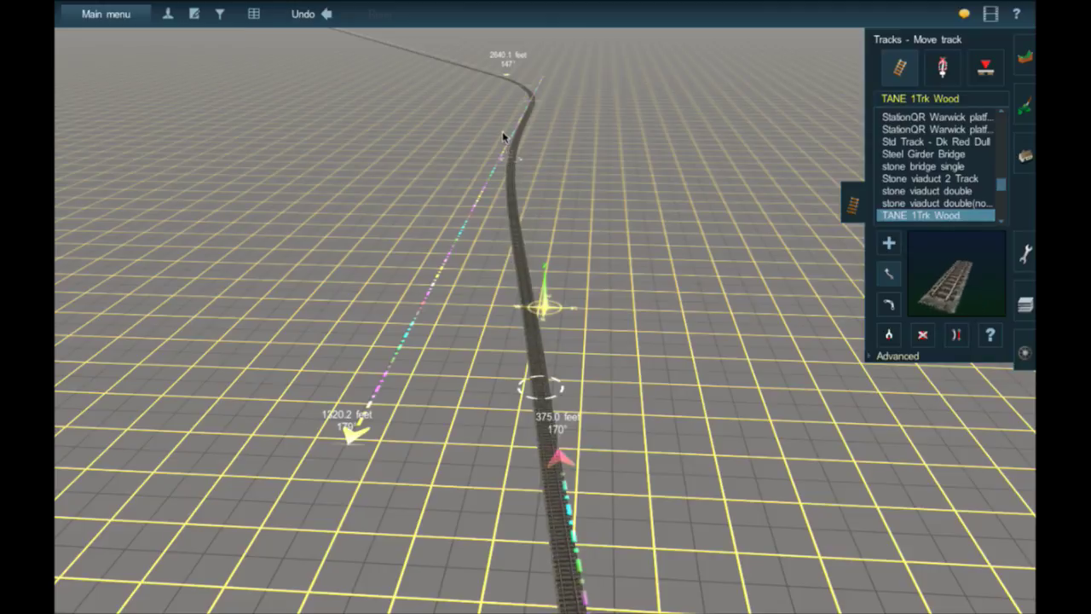
right_click(503, 136)
drag(604, 198, 562, 202)
drag(541, 132, 518, 118)
Step: Reposition the vertex partway along the 1320.2-foot ruler to straighten the track toward the 375-foot ruler
key(Right)
right_click(463, 319)
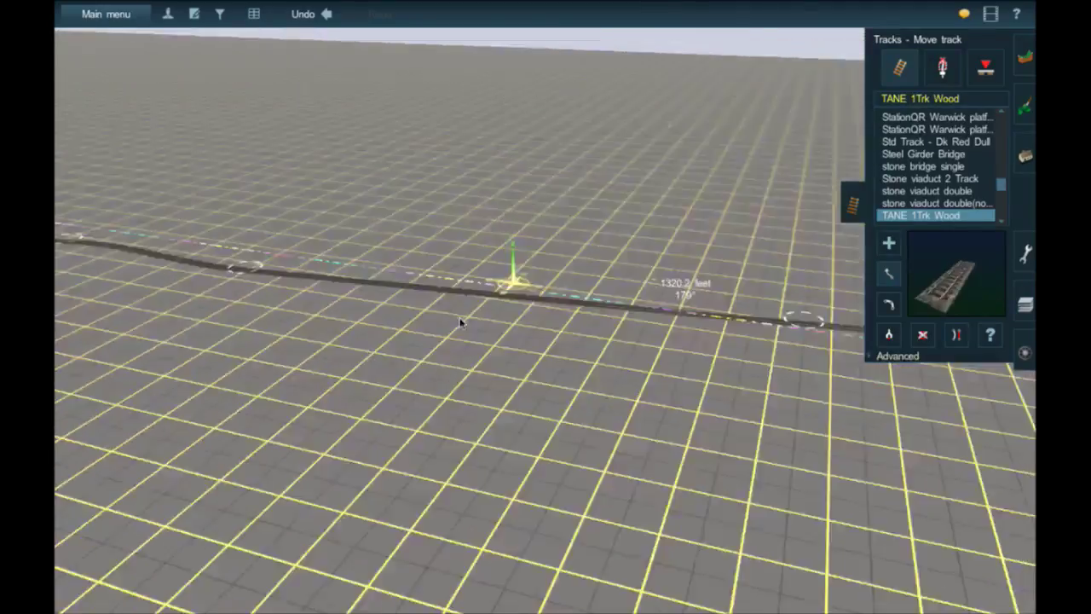
right_drag(554, 324, 559, 385)
drag(559, 385, 557, 385)
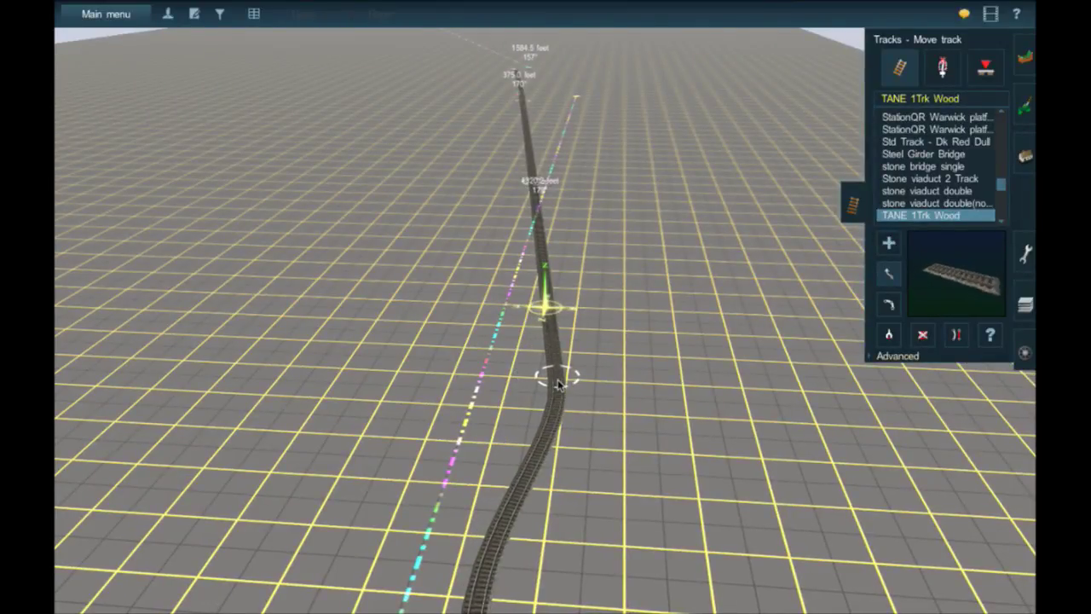
Step: Move the track vertices near the end of the 2640.1-foot ruler to smooth the bend into the 1320.2-foot ruler section
right_drag(535, 461, 545, 414)
key(Left)
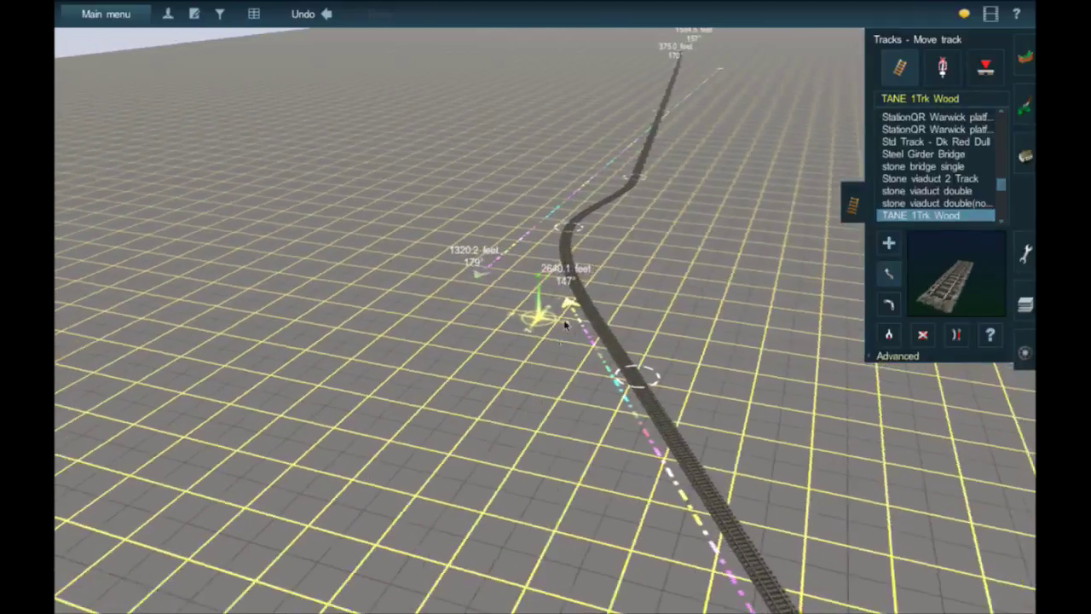
drag(592, 223, 633, 258)
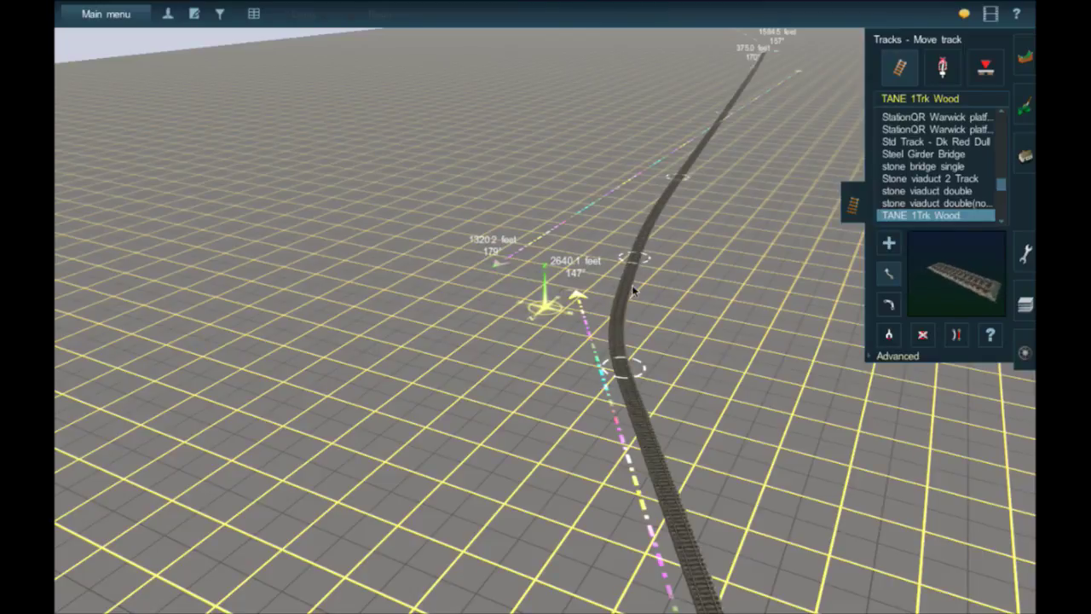
drag(626, 377, 643, 433)
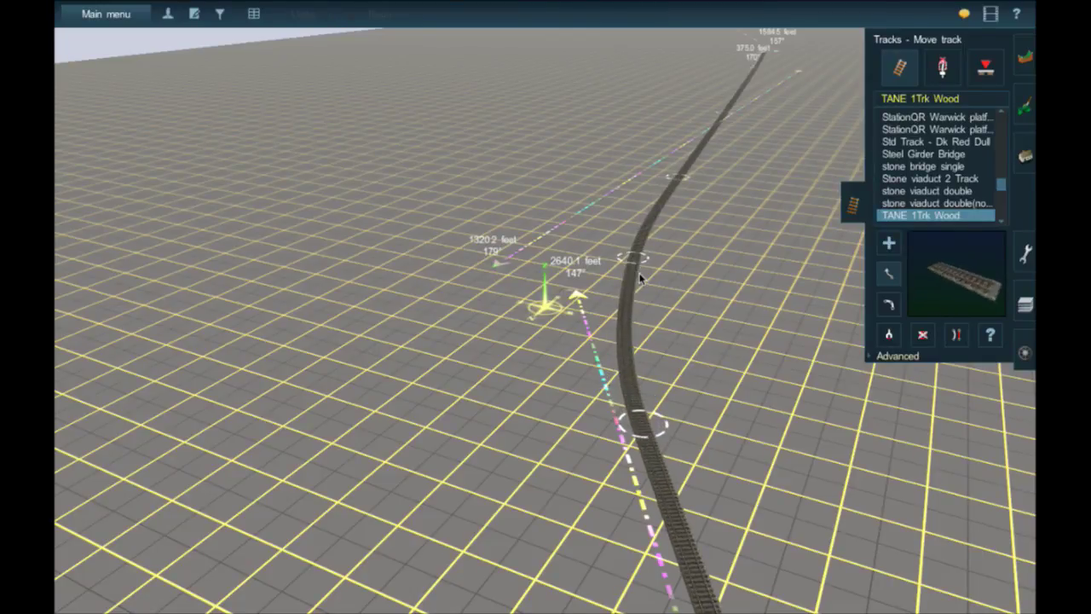
drag(639, 276, 630, 285)
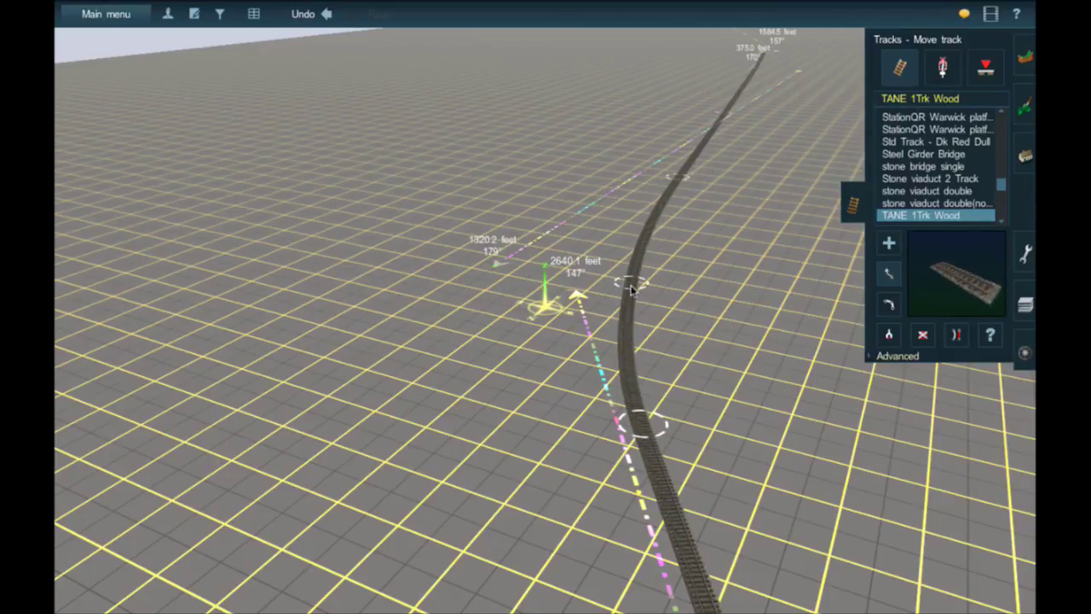
right_click(630, 288)
right_click(562, 286)
key(Right)
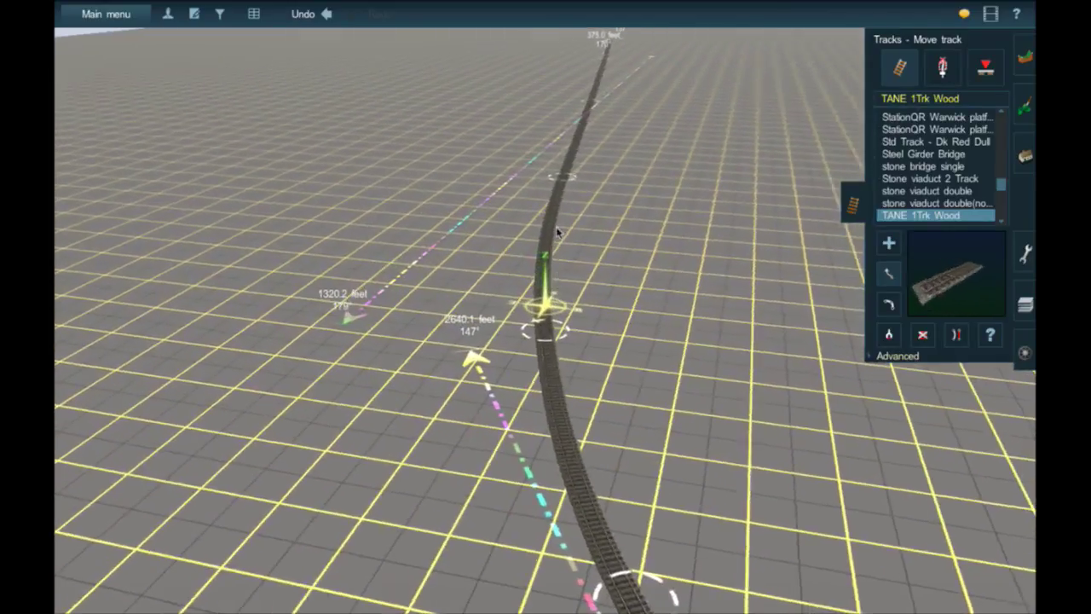
Step: Pull the two track vertices past the 2640.1-foot ruler's tip back along the line to ease the curve
drag(555, 177, 543, 220)
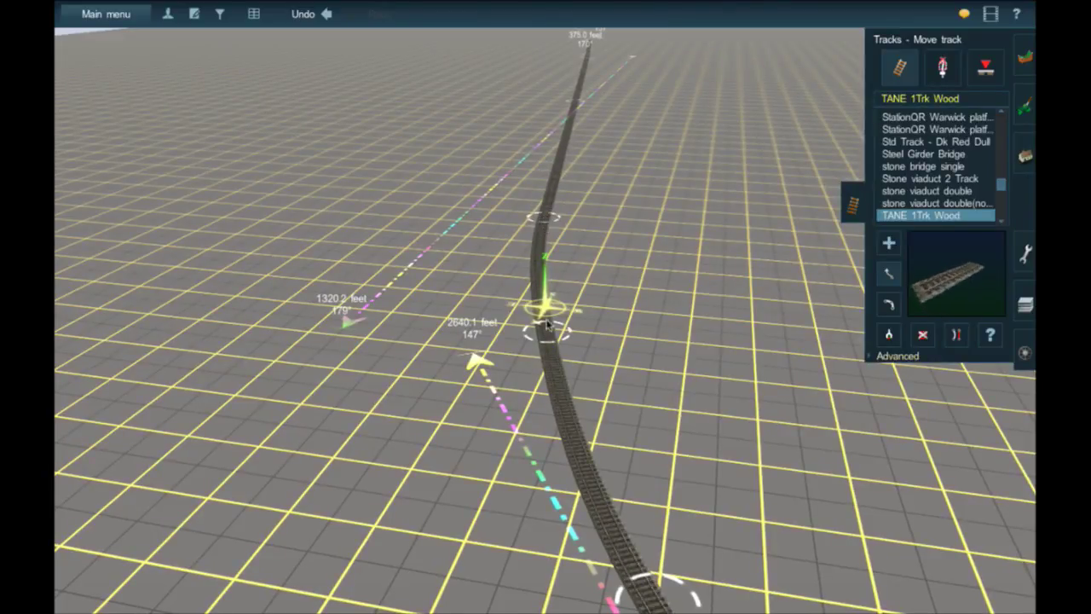
drag(547, 358, 546, 378)
Step: Add a short track section from the 375-foot ruler's tip toward the 1584.5-foot ruler and straighten the section before it
right_drag(539, 235, 543, 287)
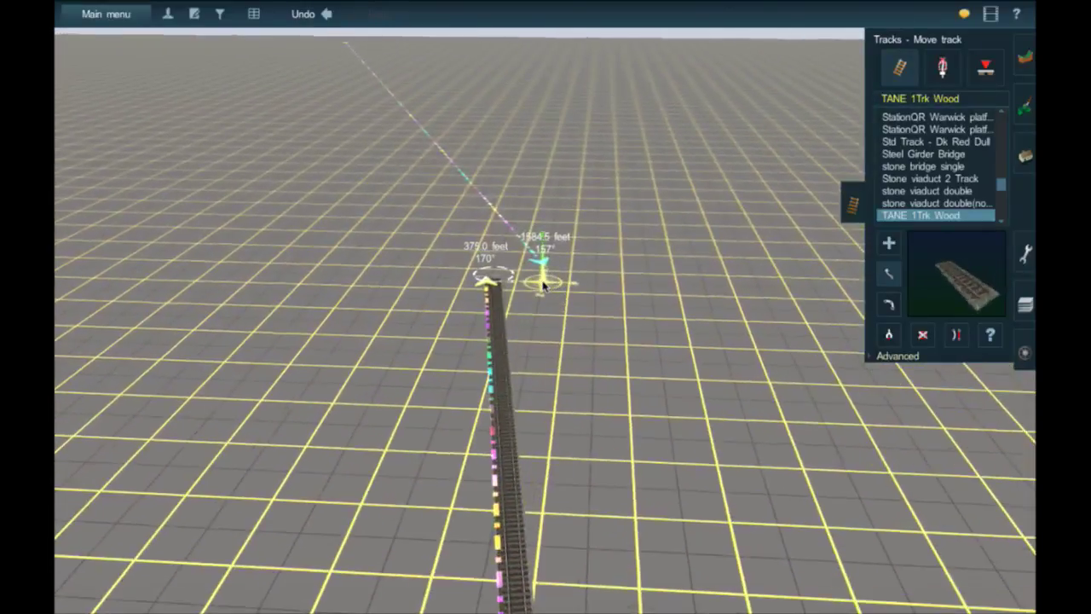
click(890, 250)
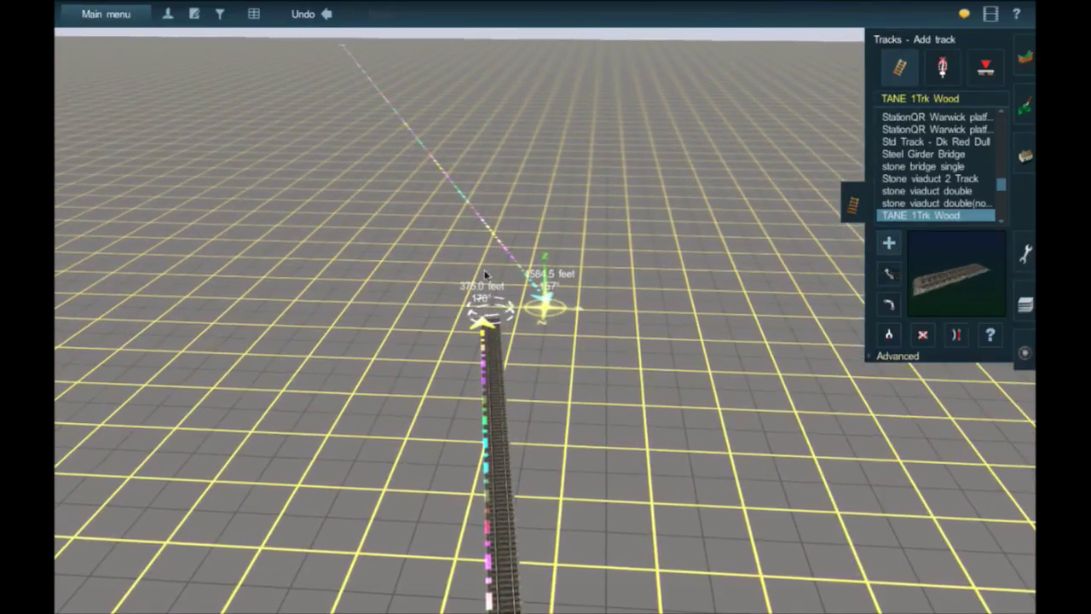
click(485, 316)
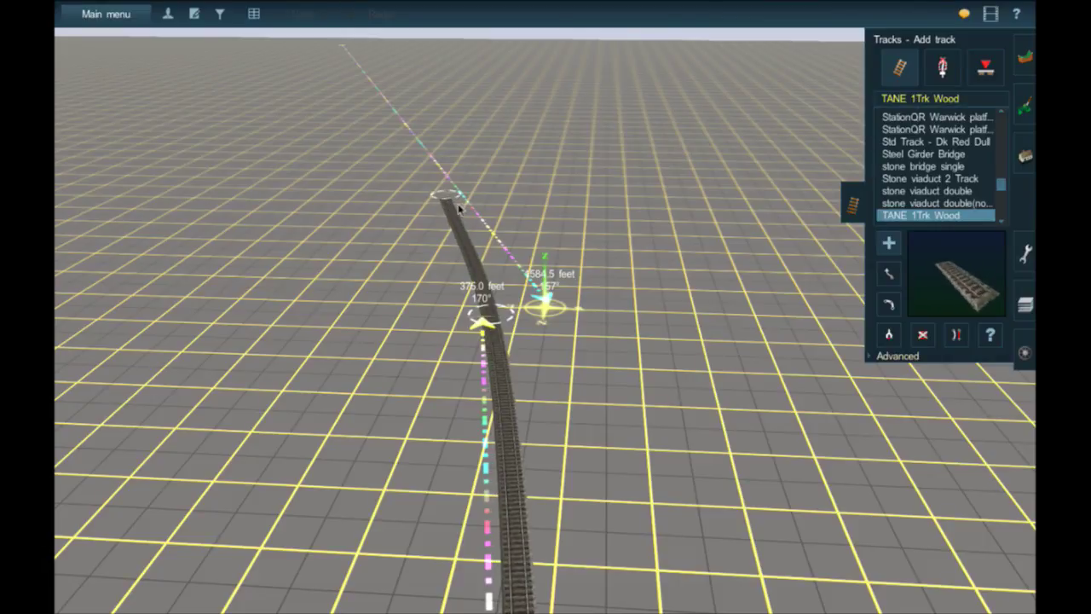
click(511, 375)
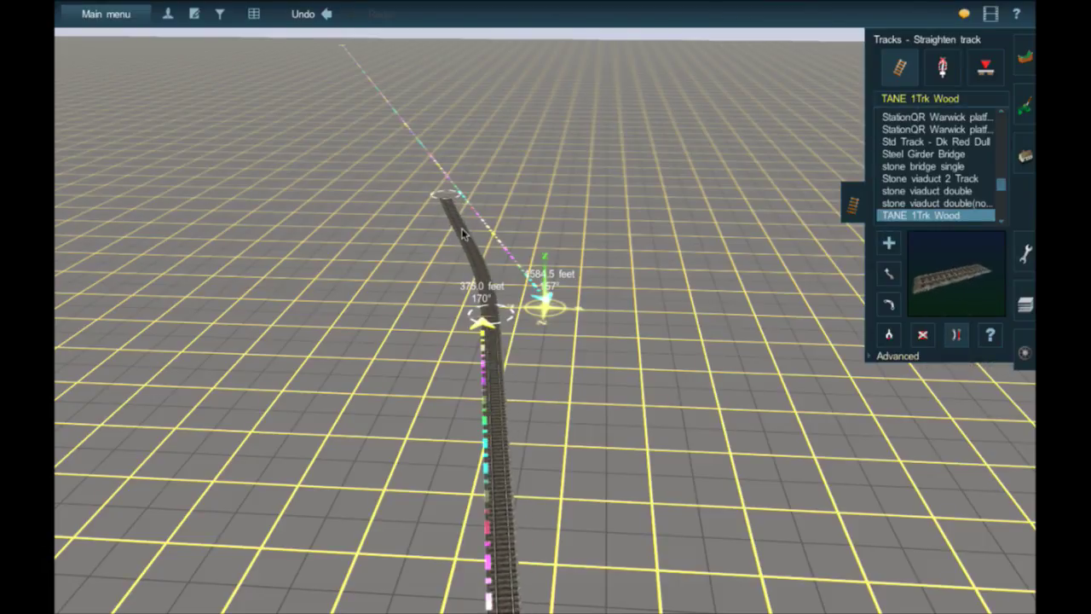
Step: Shorten the newly added section by pulling its end point back toward the 375-foot ruler's tip
right_drag(461, 229, 809, 304)
key(m)
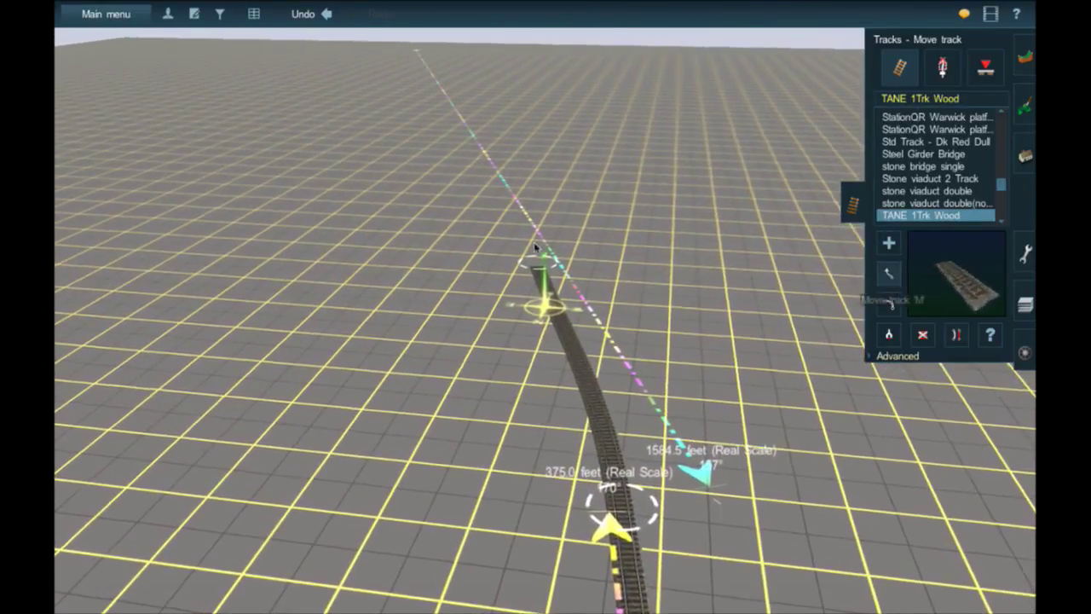
drag(569, 339, 577, 335)
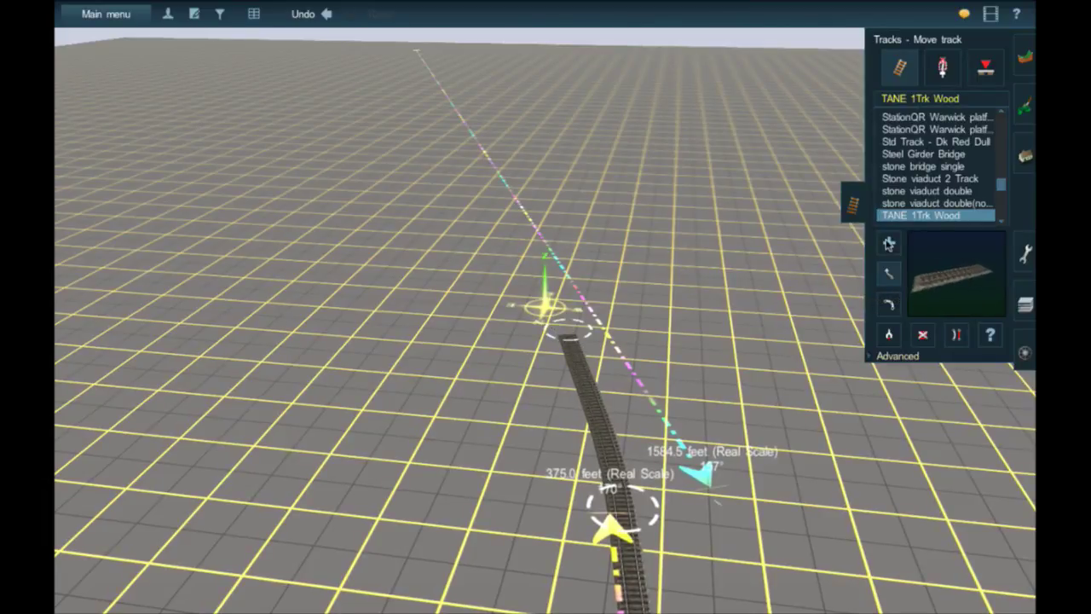
Step: Try to extend the track from its end point to the far tip of the 1584.5-foot ruler
click(511, 222)
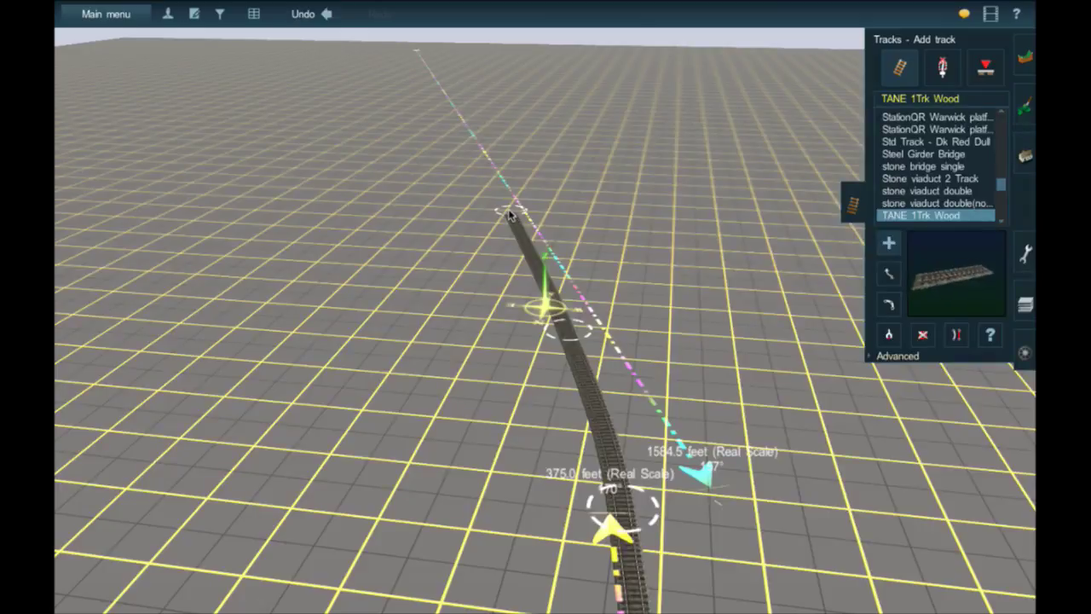
right_drag(503, 179, 532, 290)
click(548, 222)
key(Up)
mouse_move(546, 284)
mouse_down()
mouse_move(538, 297)
mouse_move(553, 299)
mouse_up()
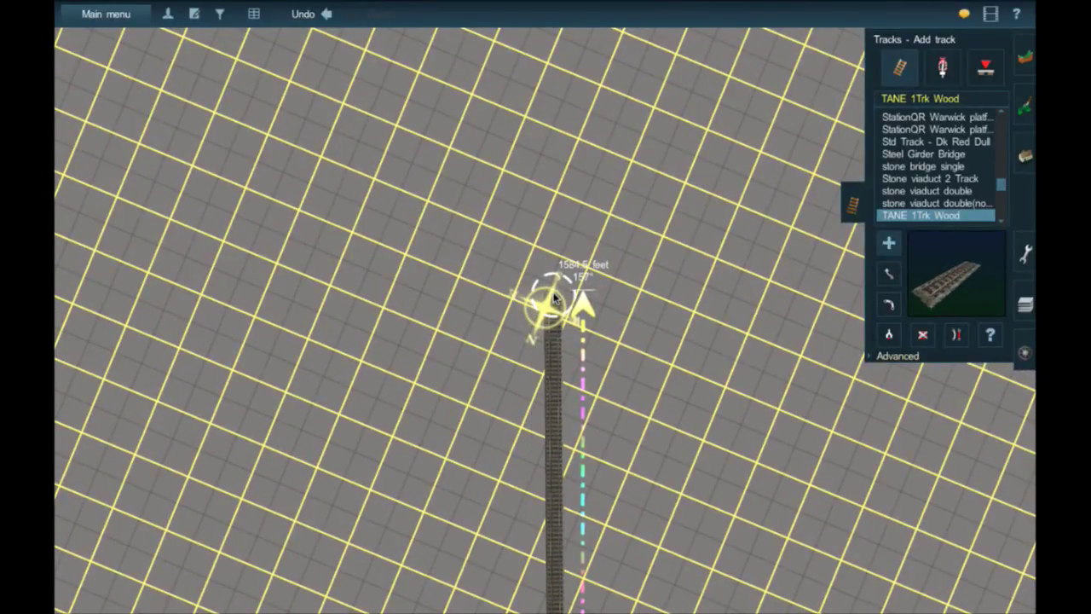
click(553, 298)
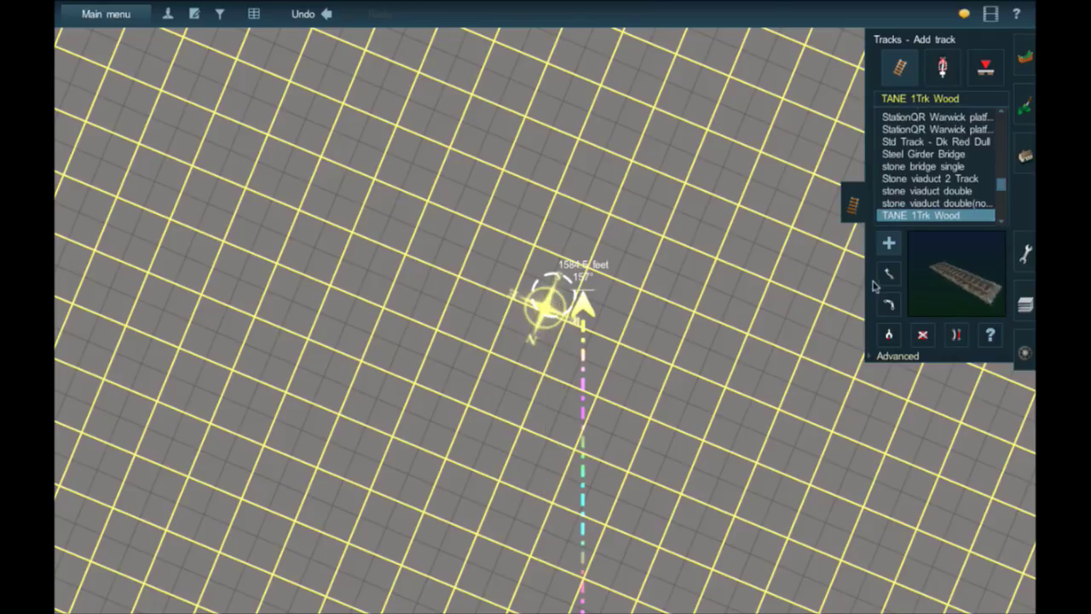
Step: Inspect the track end at the 1584.5-foot ruler's far tip and undo the last track placement
click(888, 279)
right_click(583, 309)
key(Down)
key(Left)
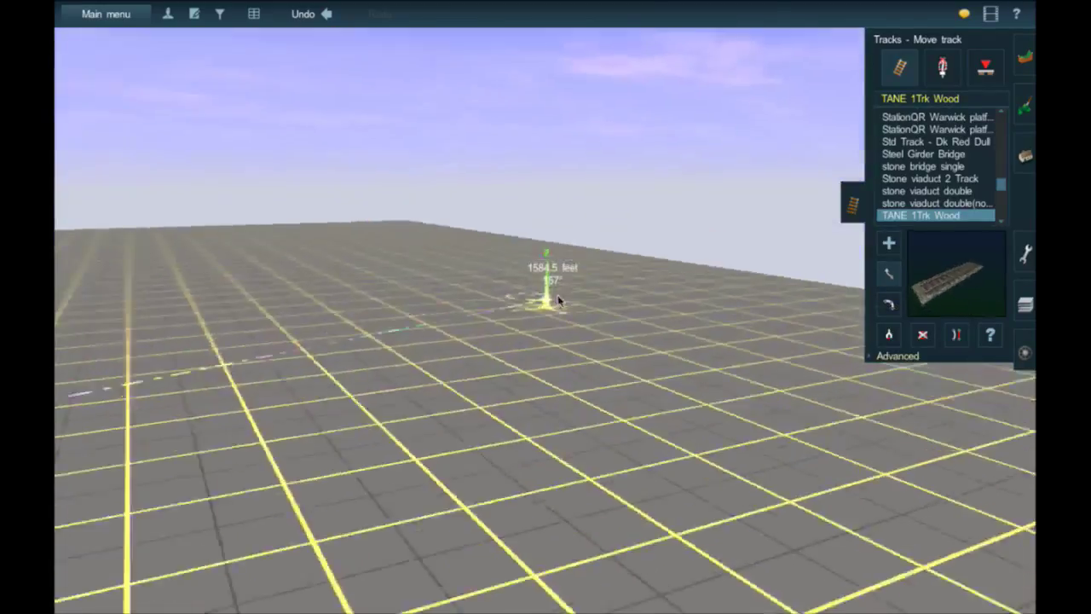
key(Up)
key(Left)
key(Down)
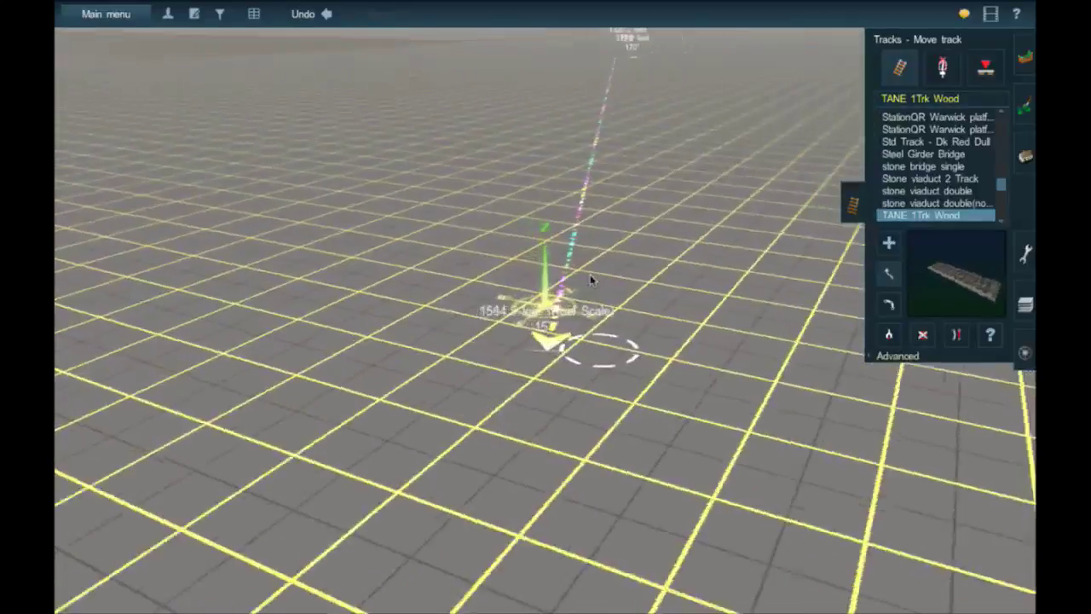
key(Right)
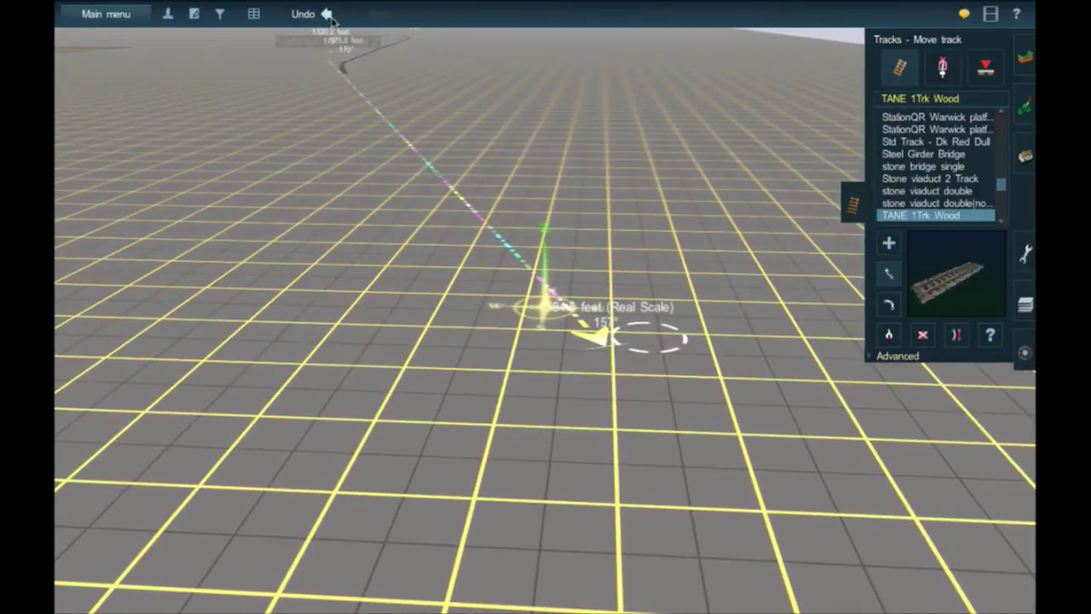
click(325, 14)
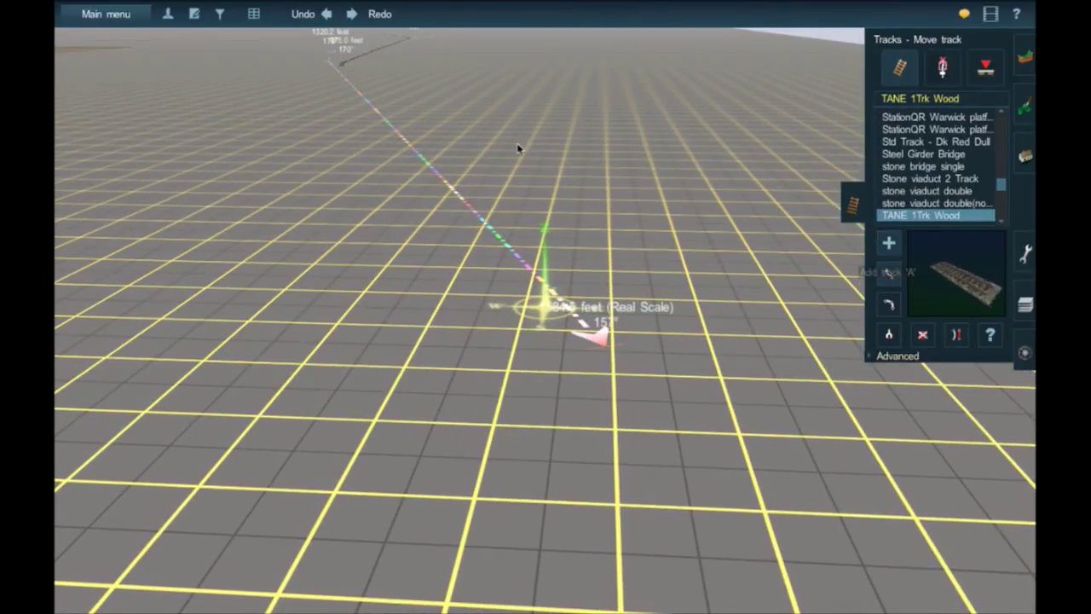
Step: Extend the track with a short section beside the 1584.5-foot ruler, and continue it to the ruler's far tip
key(Left)
right_drag(412, 113, 702, 433)
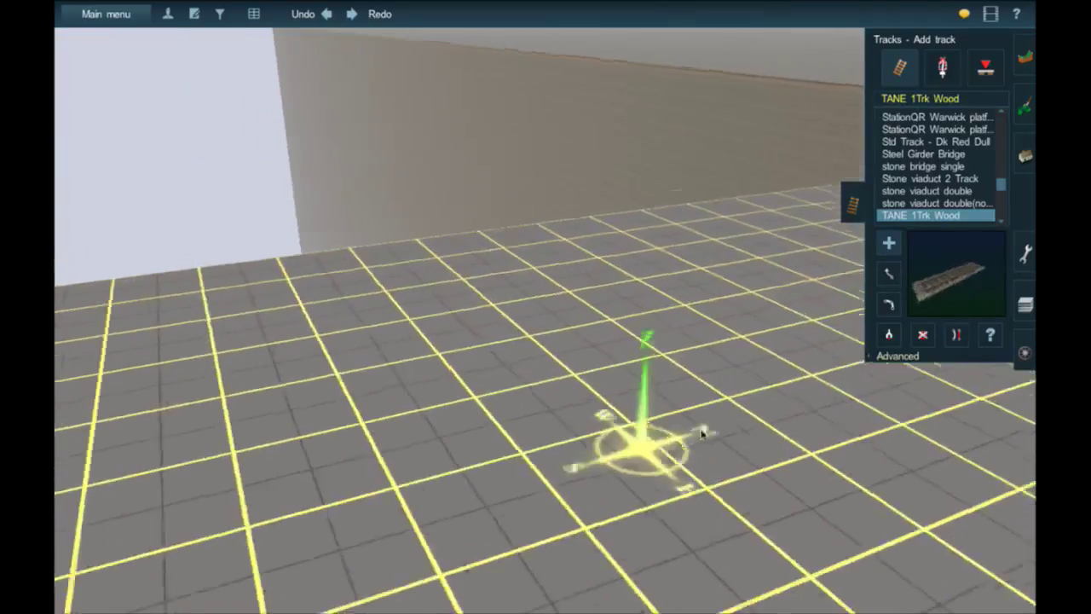
scroll(702, 435, down, 5)
right_click(639, 341)
key(Left)
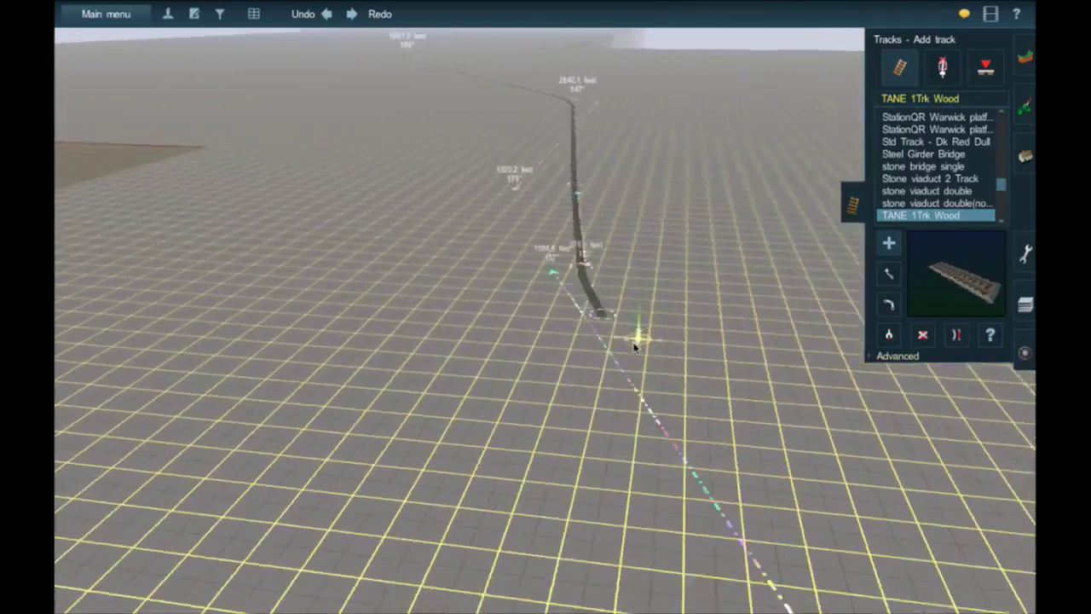
click(535, 283)
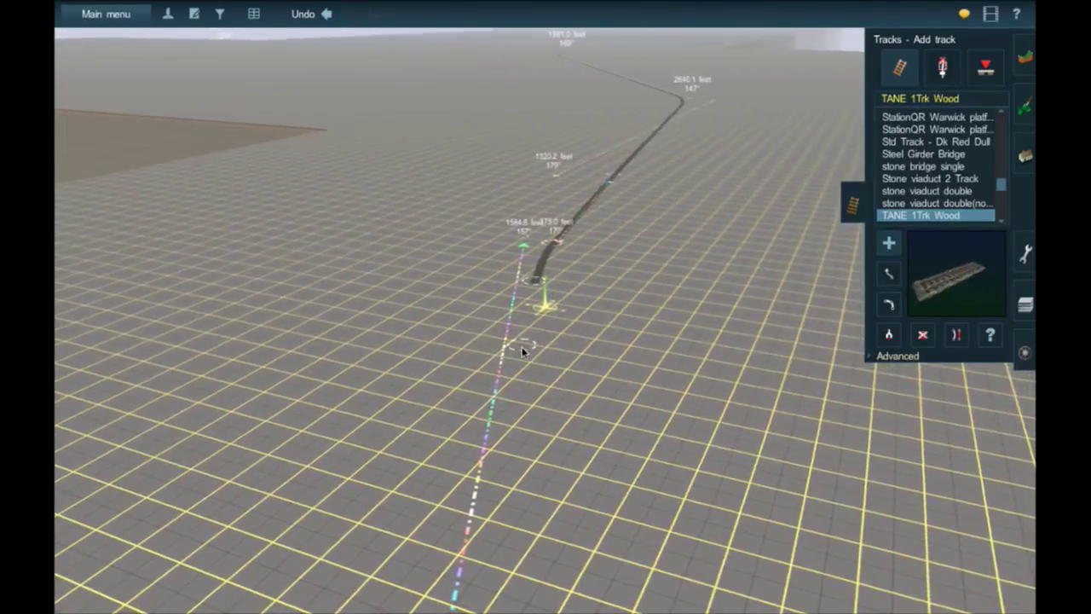
click(521, 344)
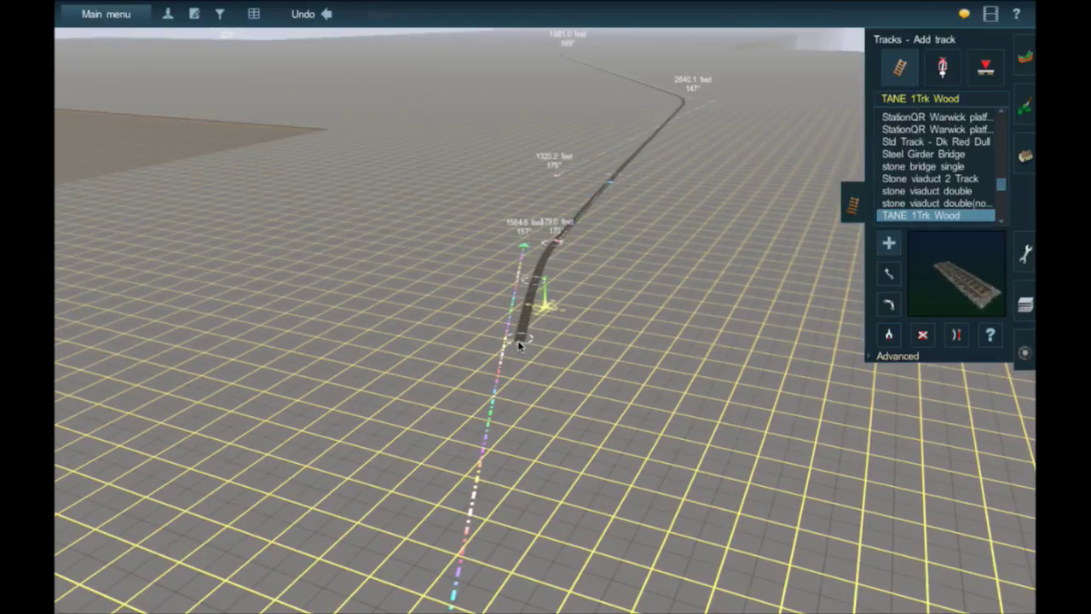
right_drag(508, 413, 530, 315)
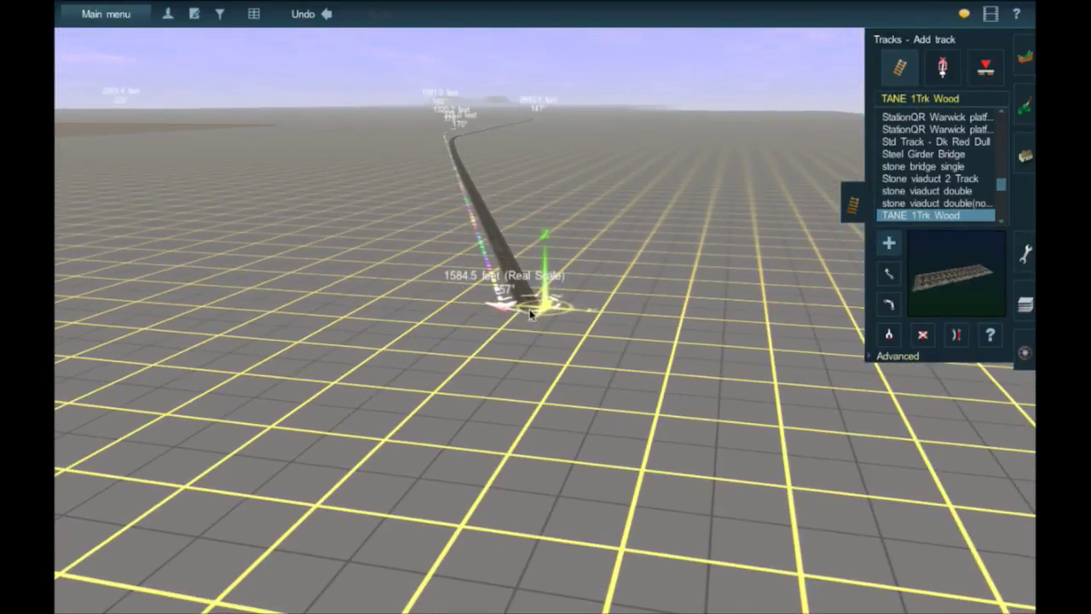
Step: Straighten the long track section running beside the 1584.5-foot ruler
click(956, 334)
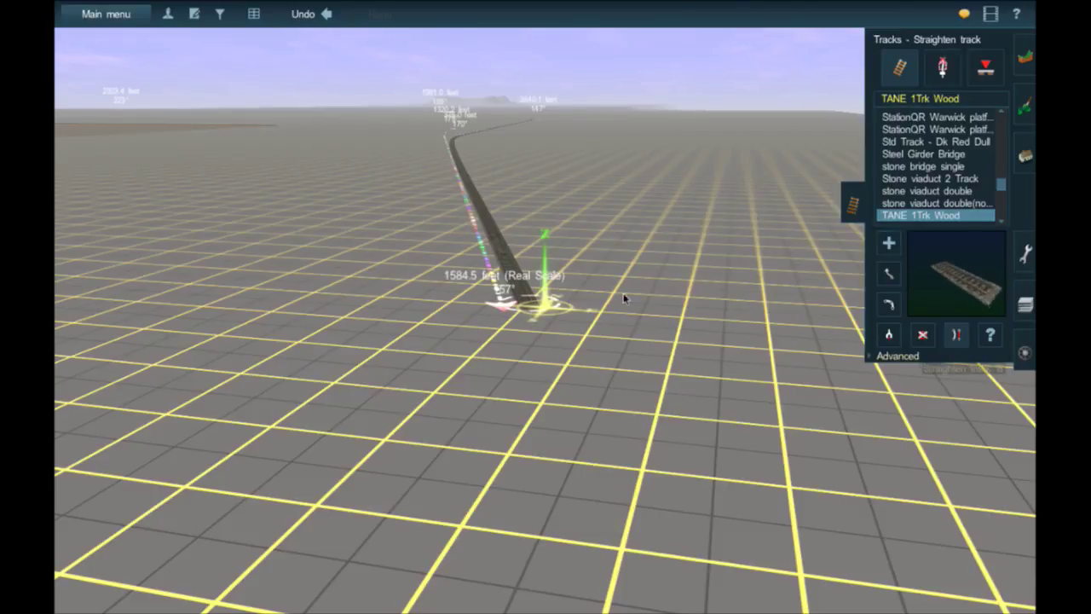
click(501, 246)
right_drag(479, 191, 522, 223)
right_click(523, 222)
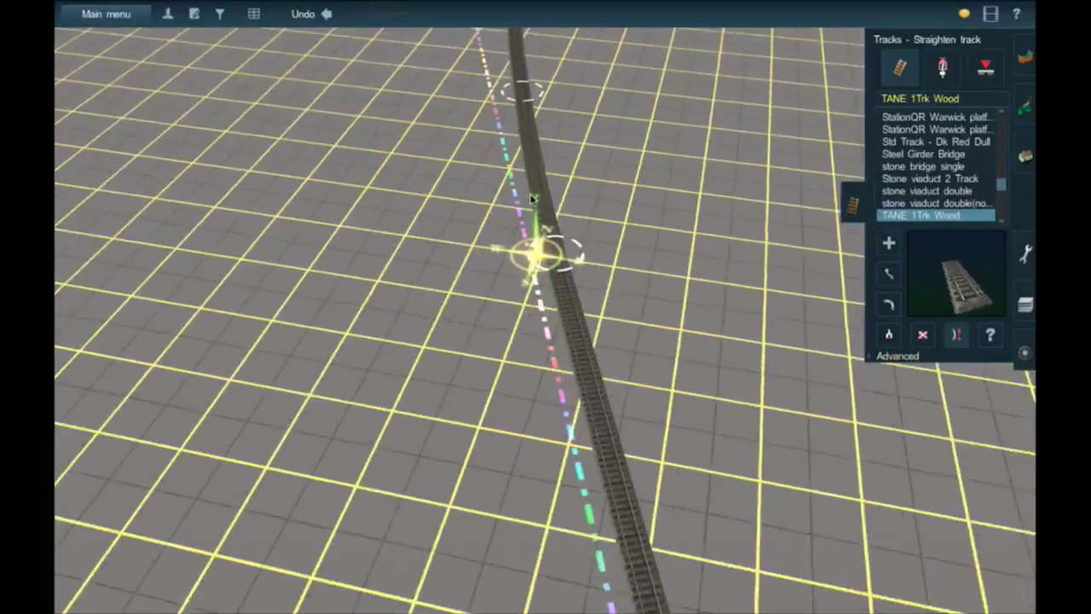
Step: Shift the two track vertices near the start of the 1584.5-foot ruler sideways, closer to the ruler
click(889, 275)
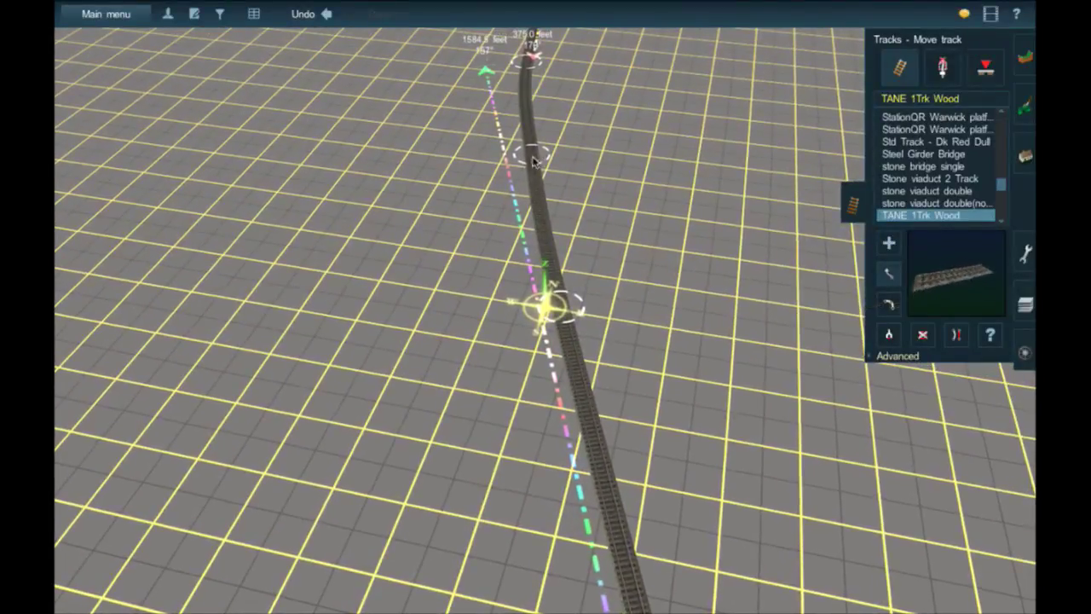
mouse_move(532, 156)
mouse_down()
mouse_move(518, 168)
mouse_move(527, 174)
mouse_move(527, 156)
mouse_up()
drag(566, 302, 554, 292)
click(953, 338)
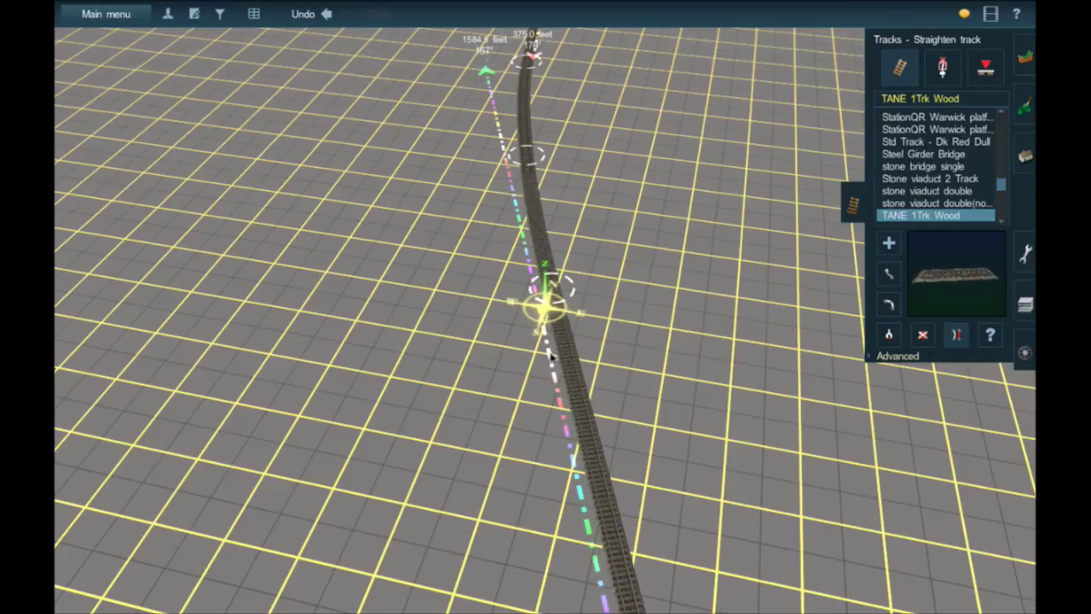
Step: Nudge the first vertex beyond the 375-foot ruler's tip to smooth the curve into the 1584.5-foot ruler section
mouse_move(550, 357)
right_down()
mouse_move(535, 209)
mouse_move(535, 234)
right_up()
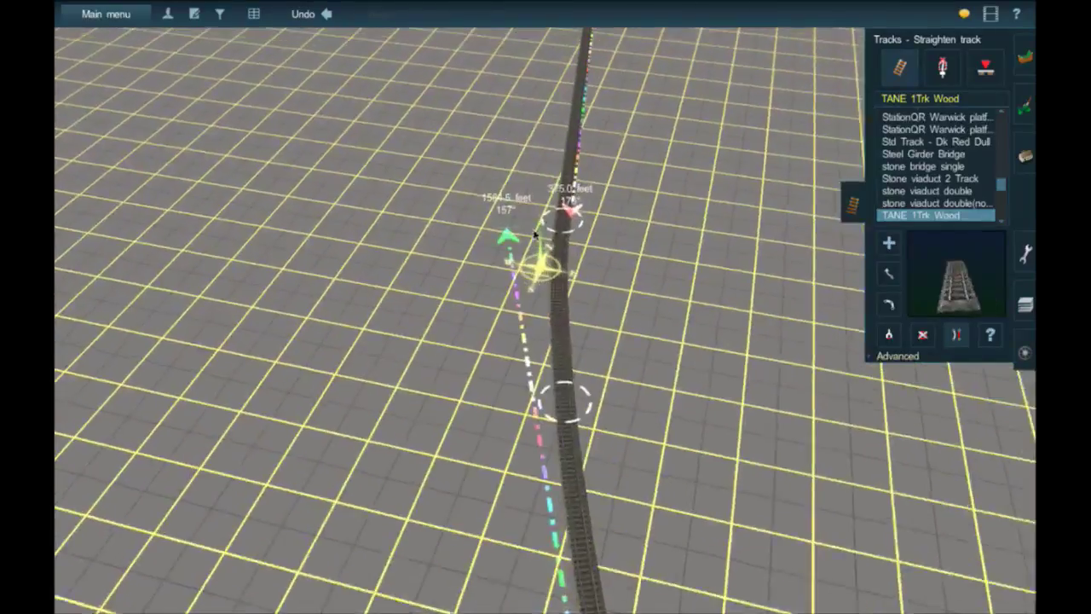
click(887, 278)
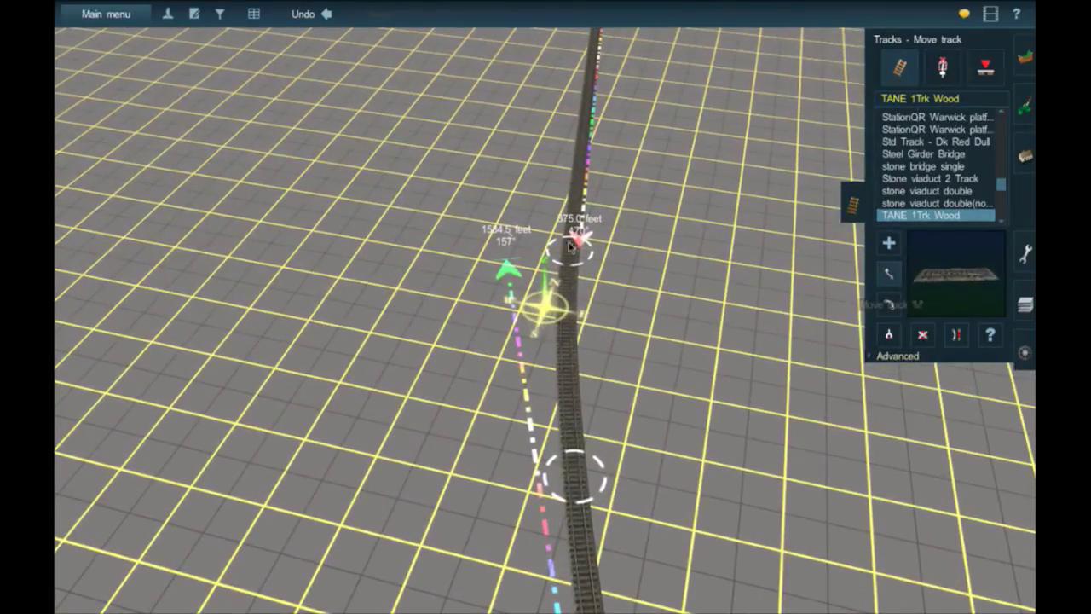
drag(573, 479, 570, 481)
key(Left)
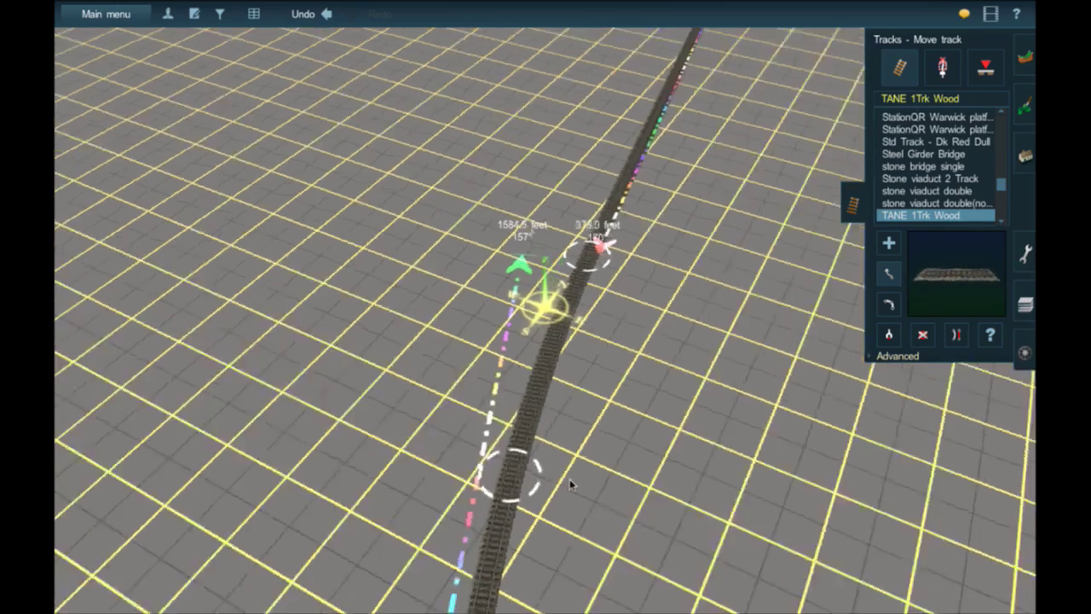
key(Down)
key(Up)
right_drag(590, 381, 577, 444)
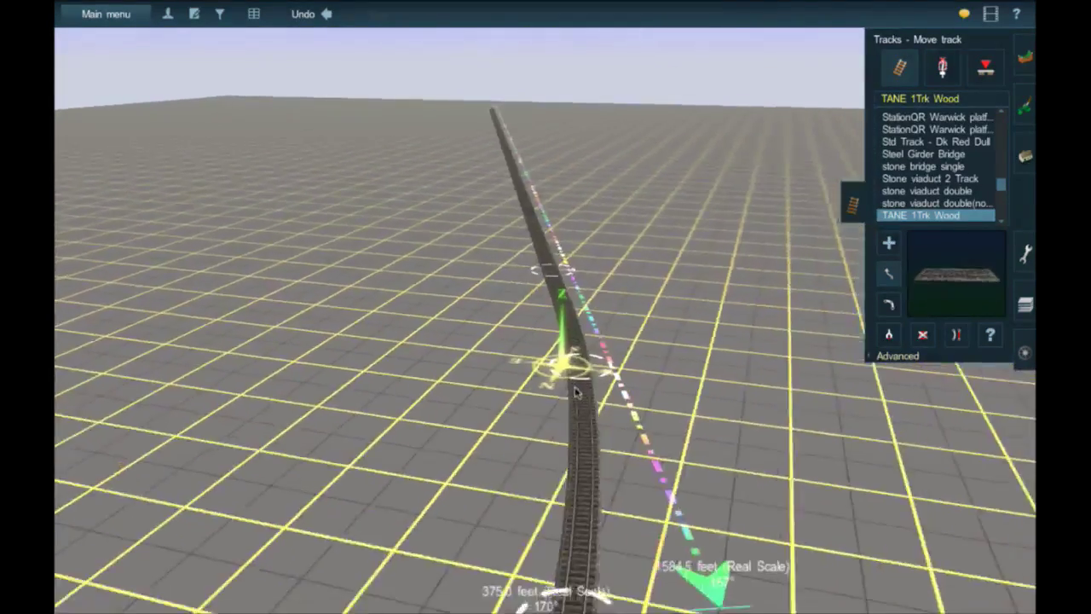
drag(555, 317, 559, 319)
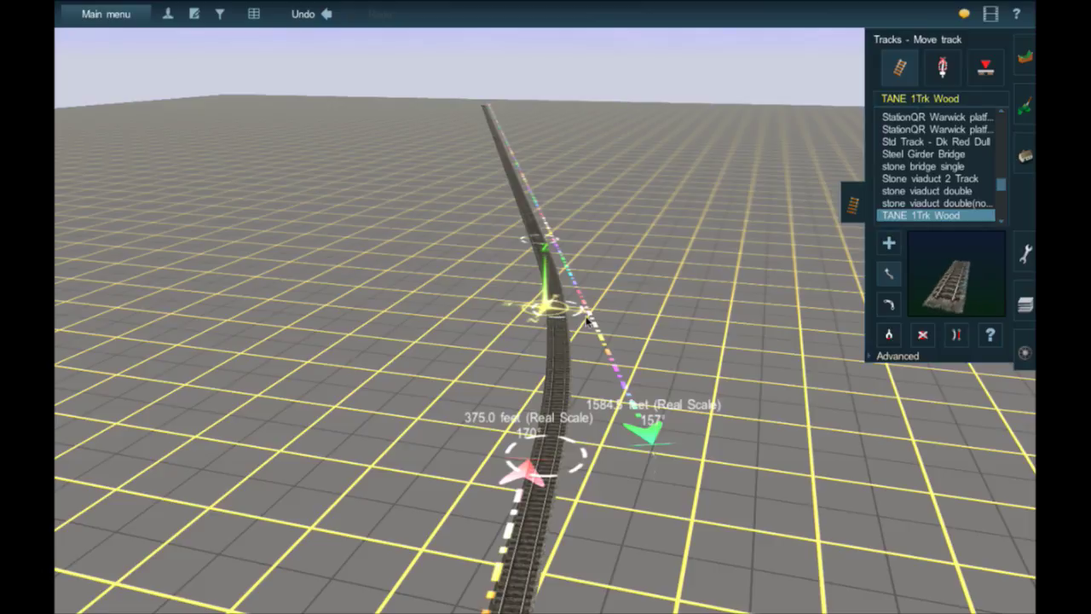
Step: Place a PW - Road name sign beside the track's end at the 1584.5-foot ruler's far tip
right_click(530, 236)
right_click(531, 231)
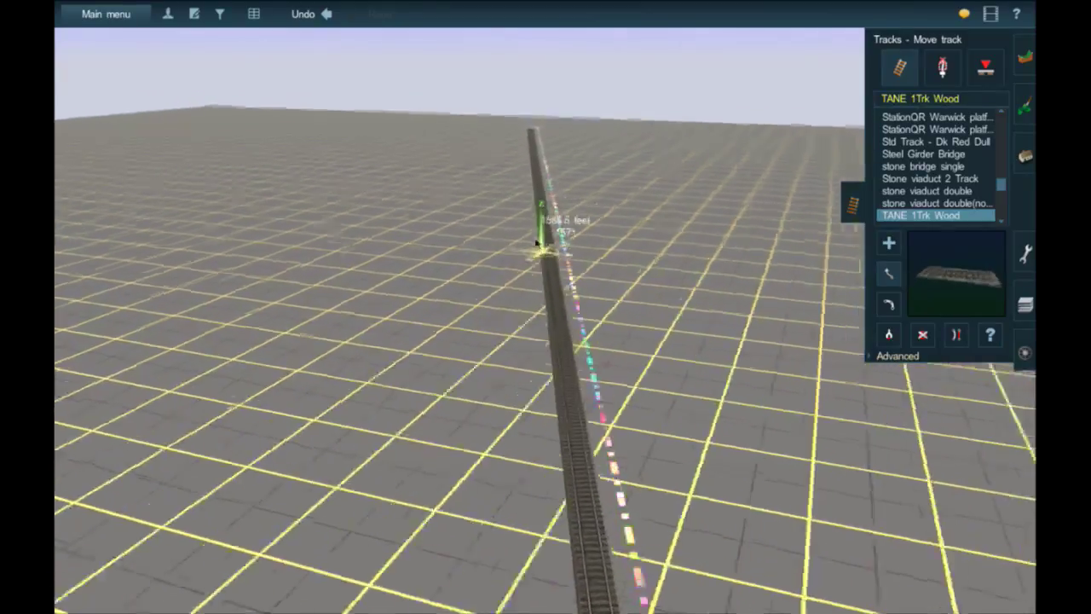
right_click(535, 229)
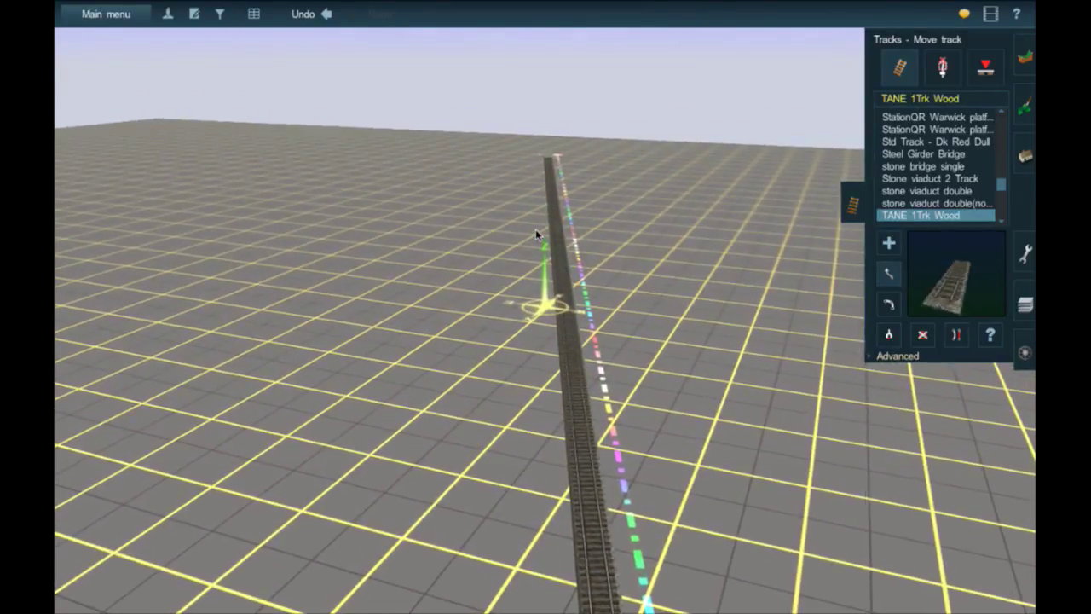
right_click(541, 227)
right_click(542, 204)
right_click(538, 272)
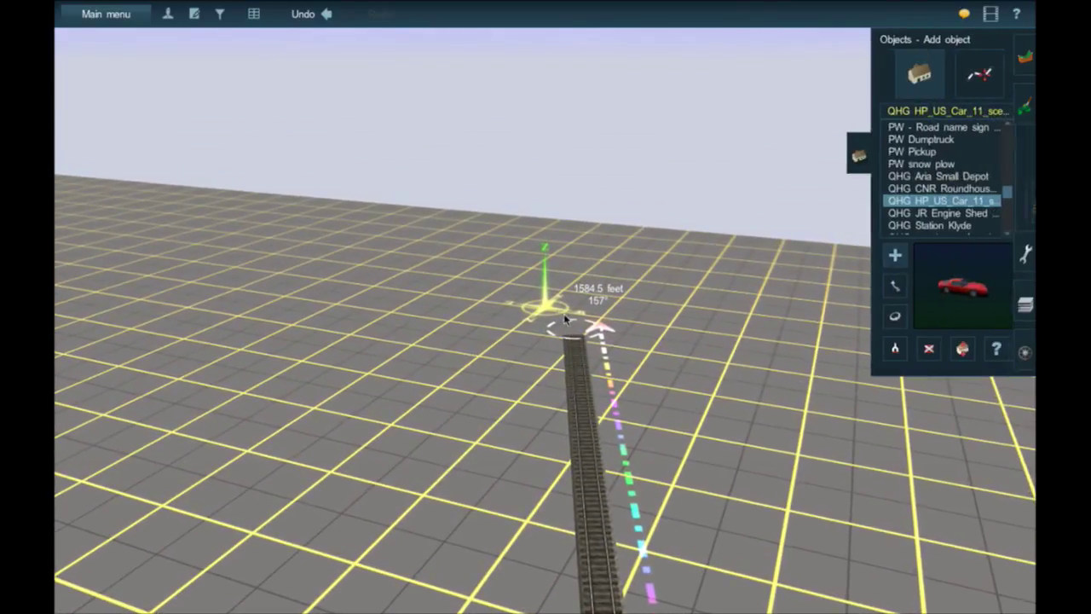
right_drag(561, 317, 936, 131)
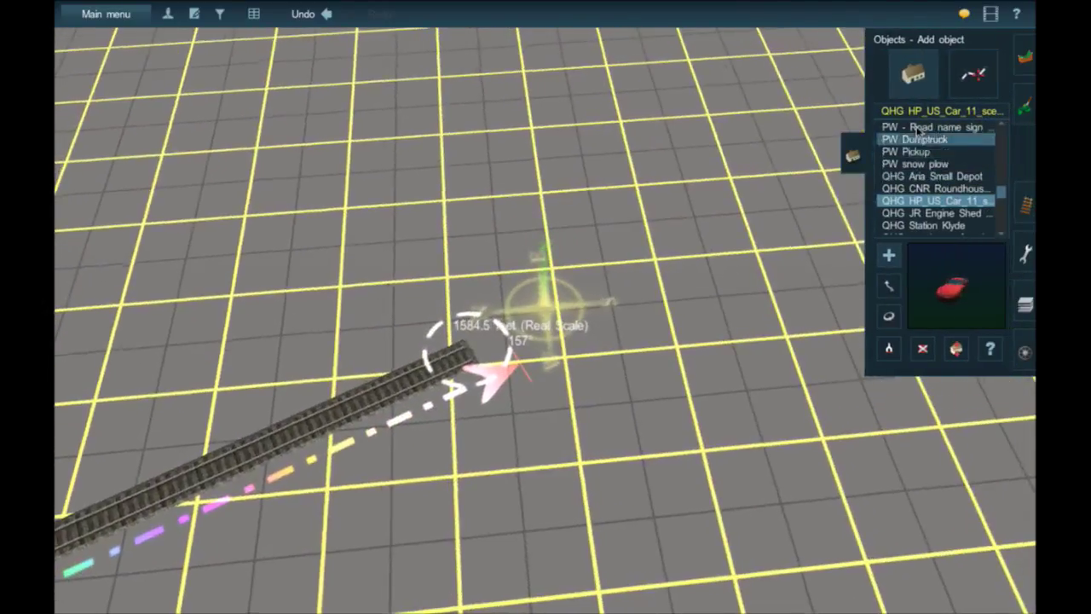
click(933, 127)
click(497, 294)
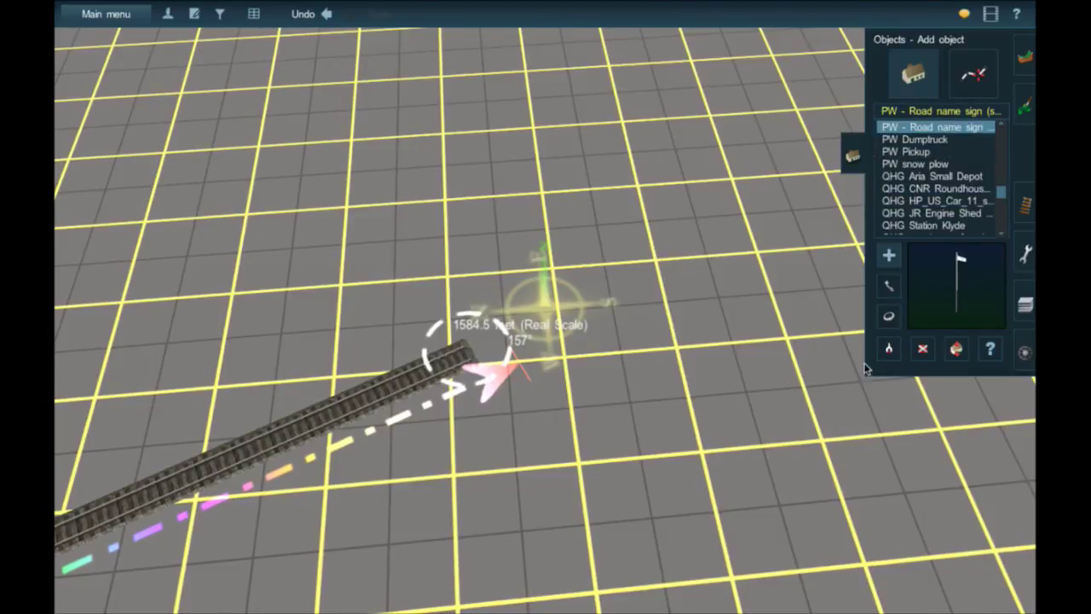
Step: Set the text on the road name sign at the 1584.5-foot ruler's tip to "Scott Rd Xing"
click(990, 349)
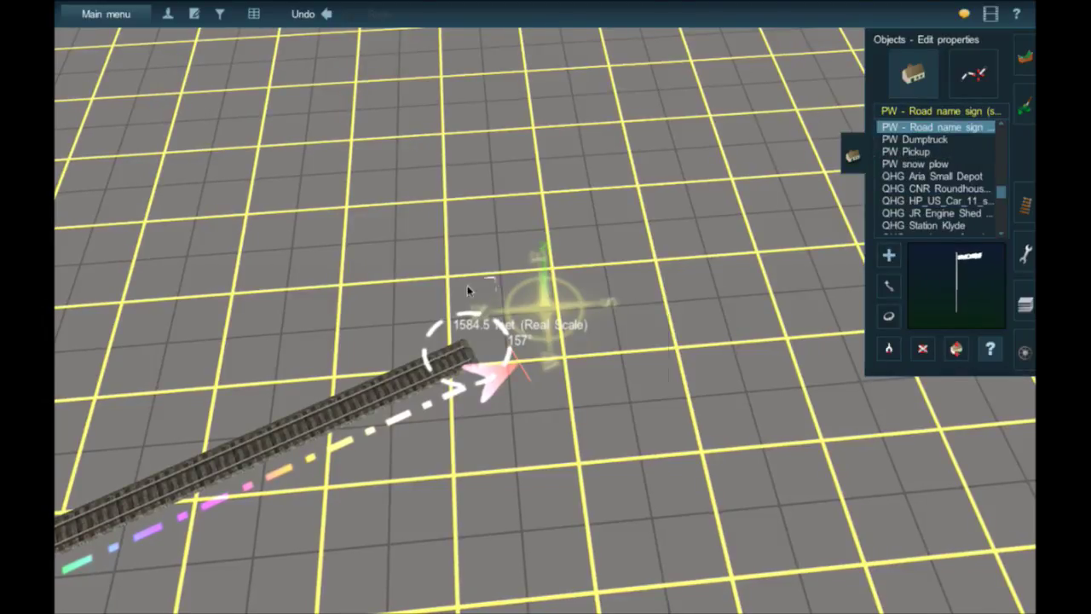
click(466, 291)
click(423, 381)
text(Sc)
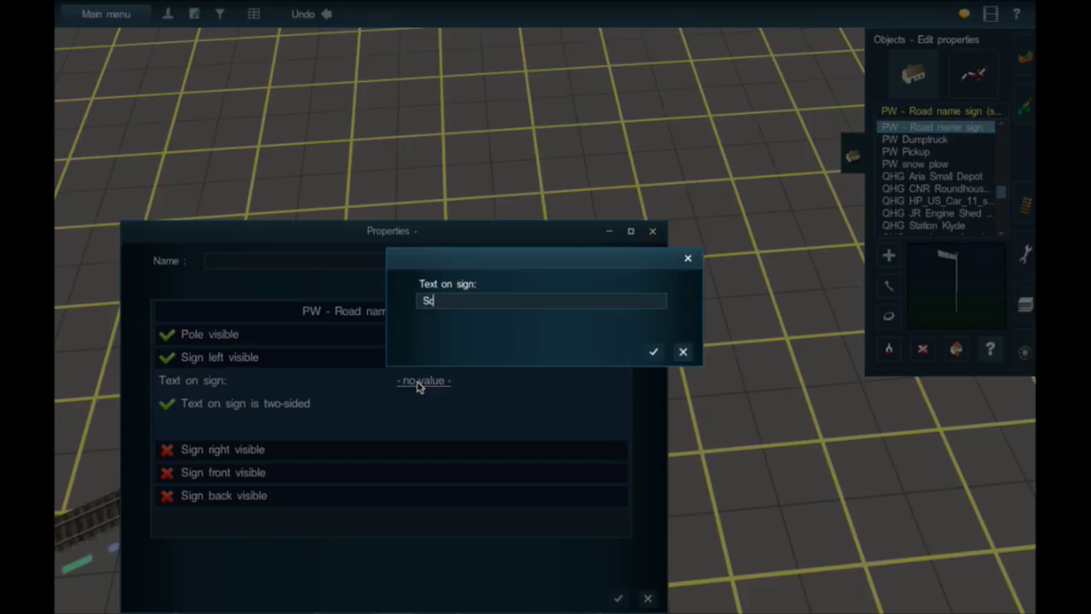
text(ott Rd Xing)
key(Return)
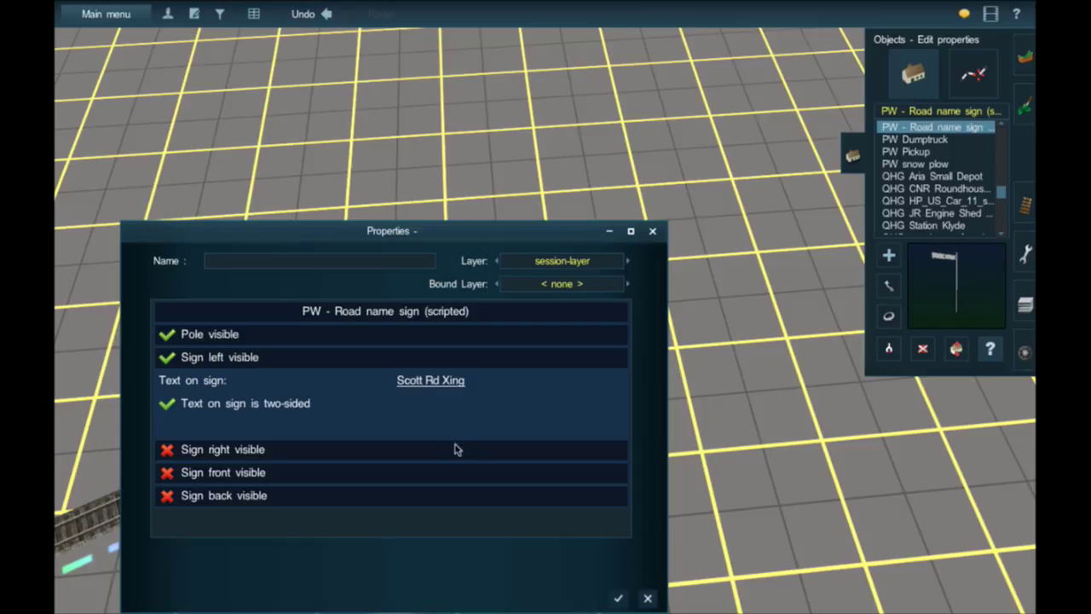
click(618, 597)
Step: Extend the TANE 1Trk Wood track a short straight piece past the 1584.5-foot ruler's tip
scroll(477, 388, down, 2)
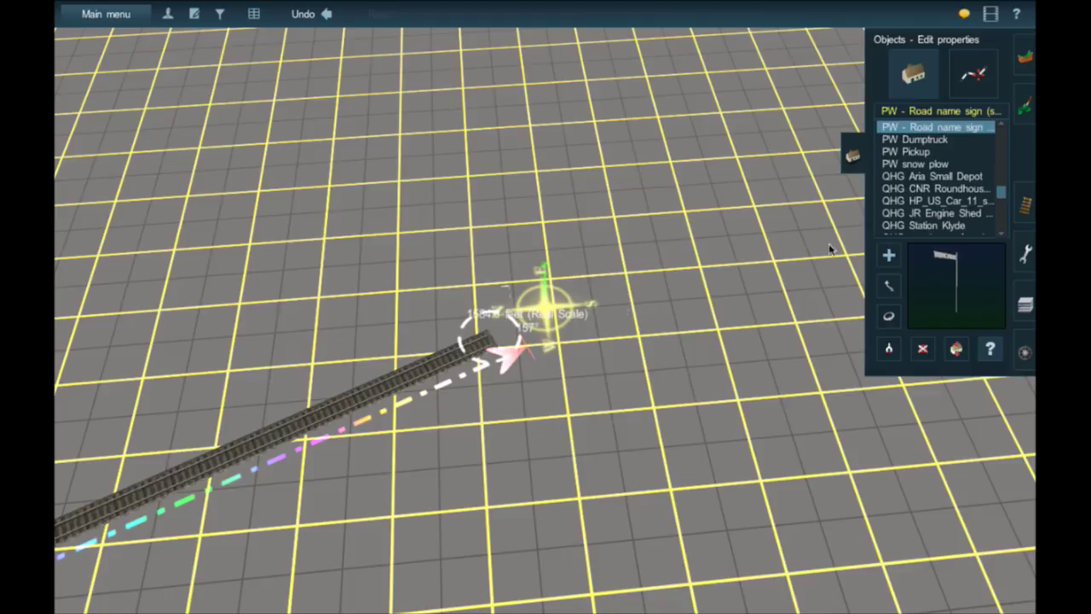
click(1025, 203)
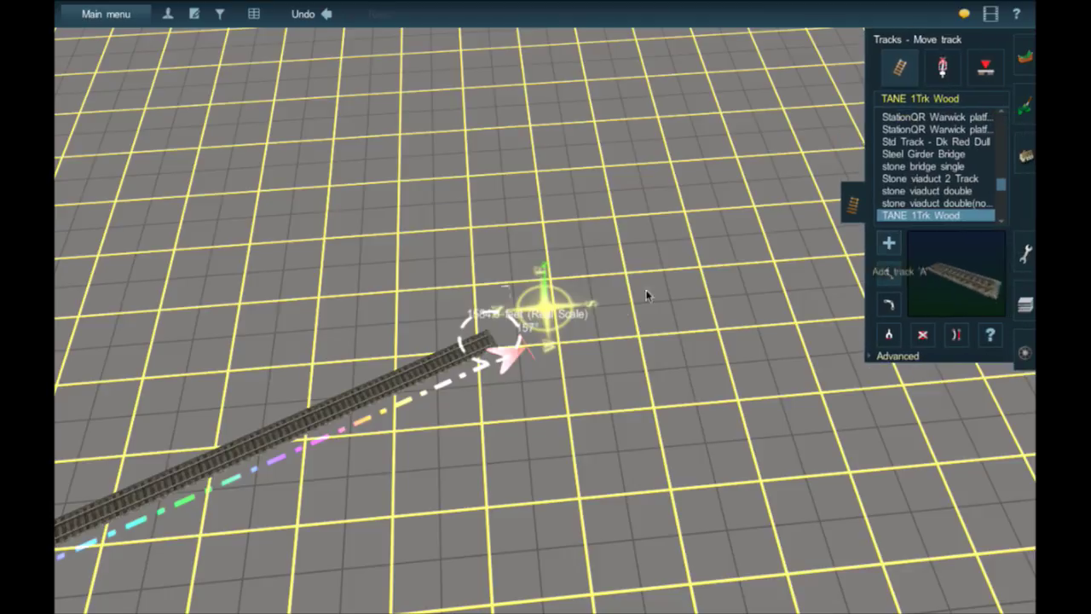
drag(508, 341, 621, 288)
key(Down)
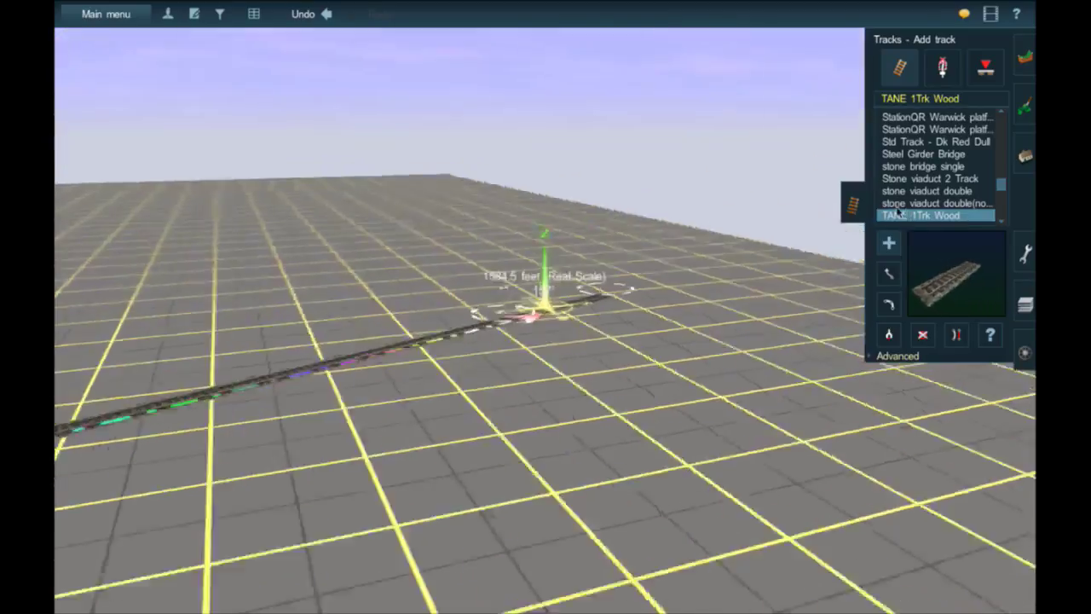
key(Left)
key(Up)
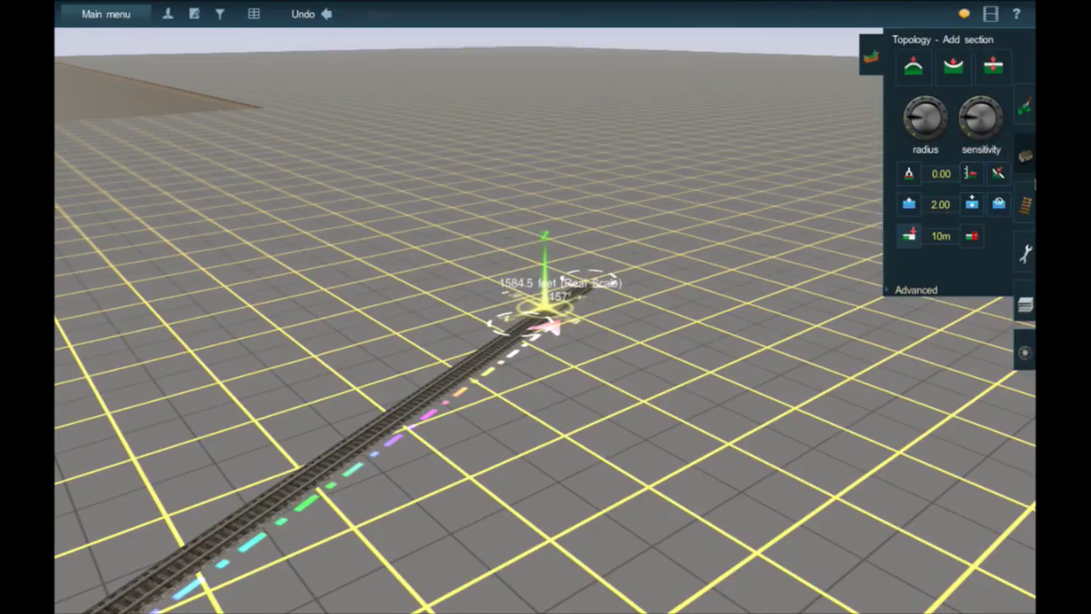
Step: Examine on the route map how the baseboards lie around and beyond the track's end
click(1025, 205)
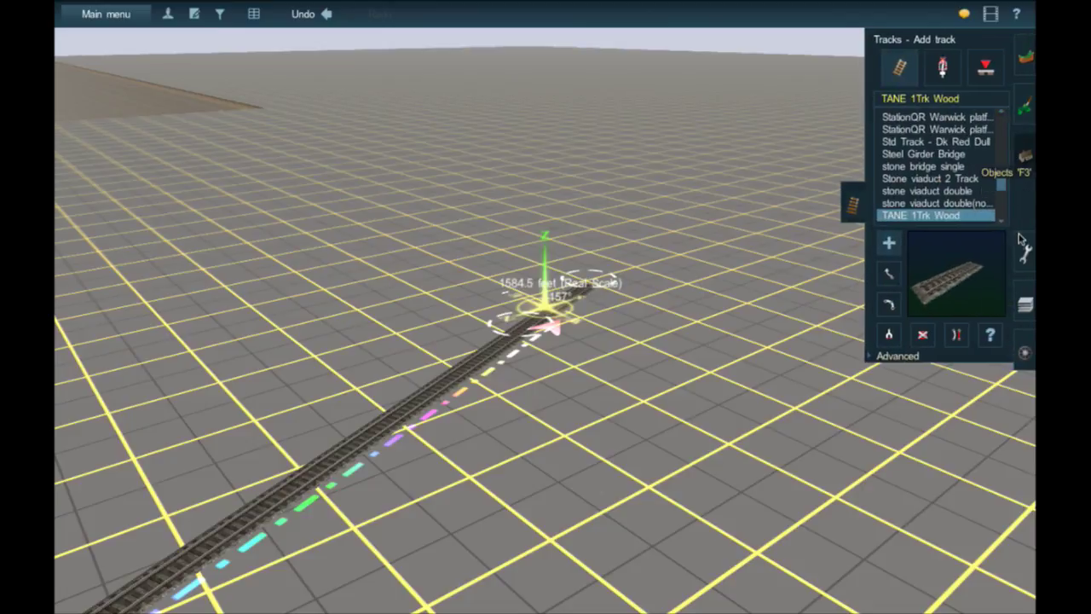
click(1023, 56)
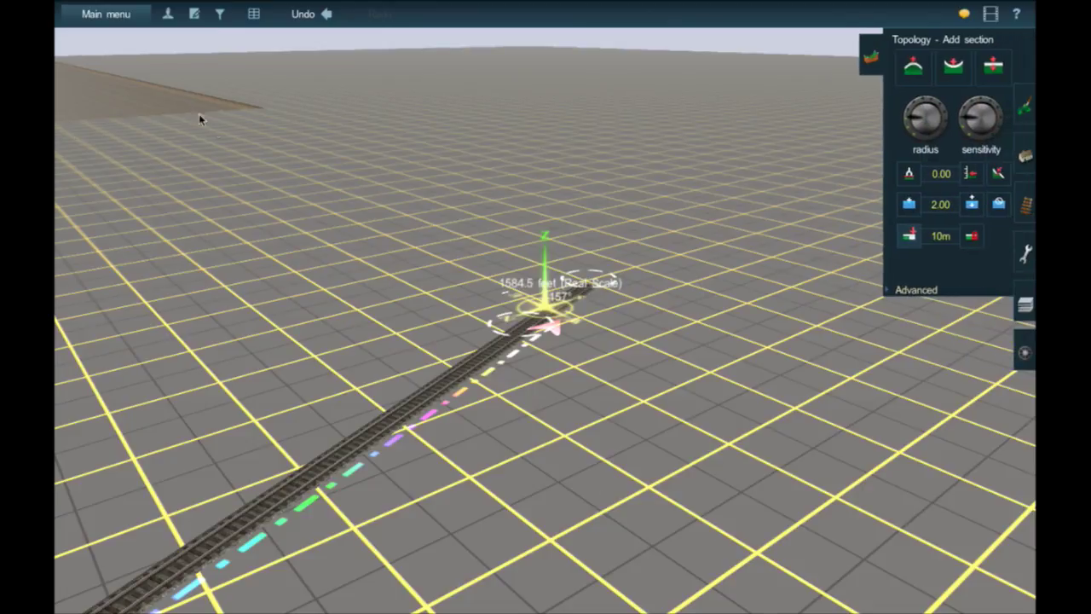
click(197, 112)
key(m)
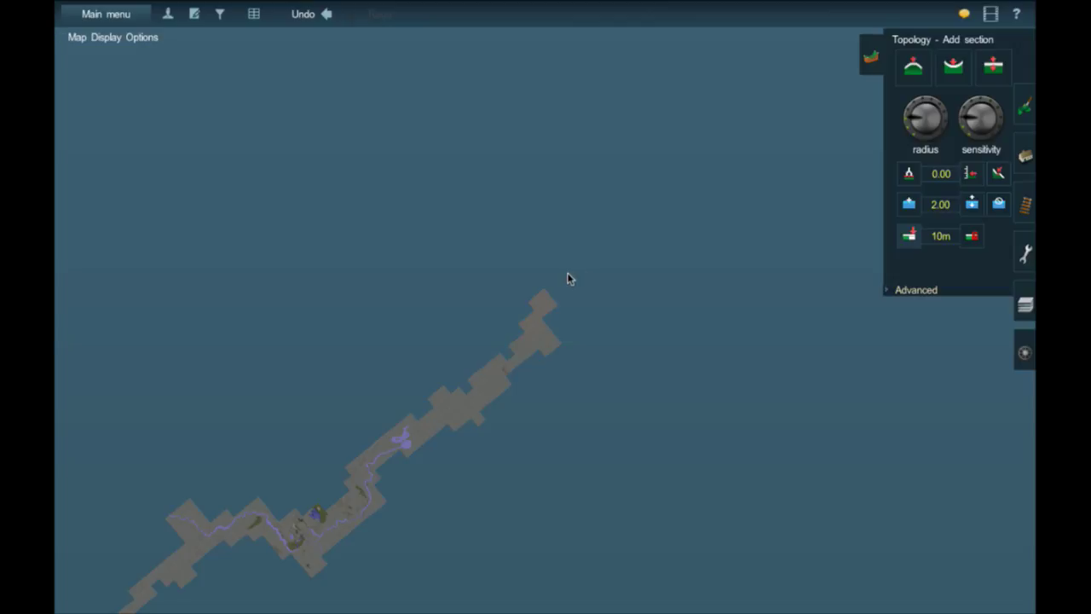
scroll(556, 268, up, 10)
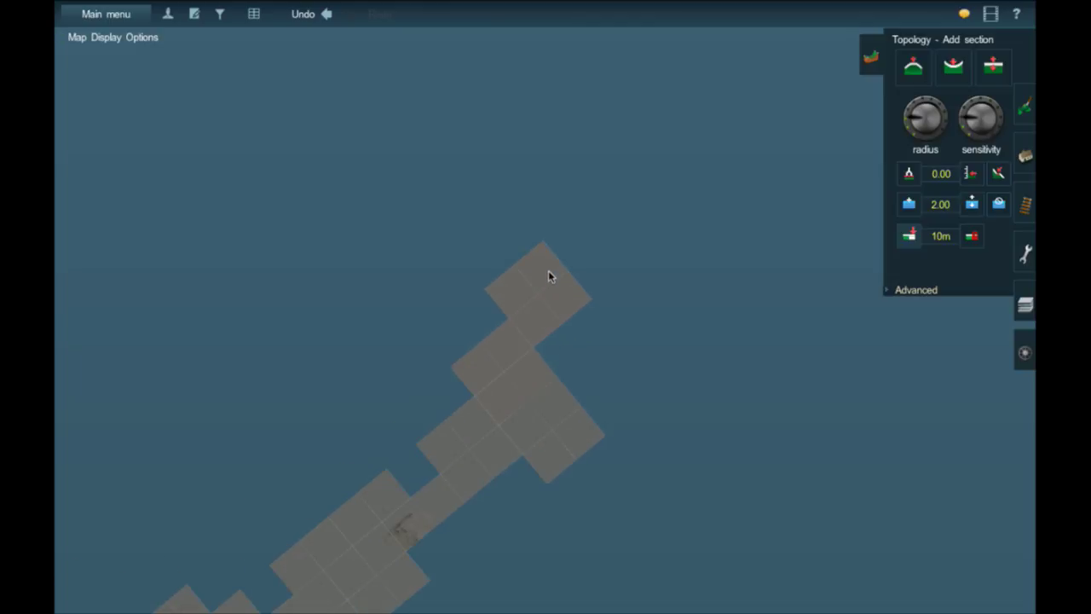
scroll(555, 270, up, 8)
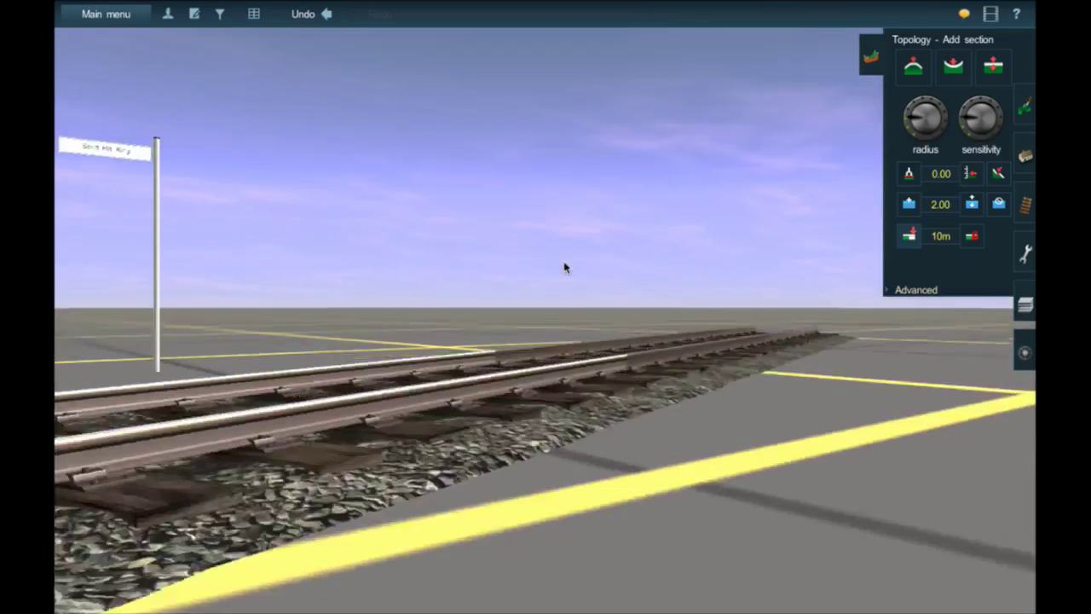
Step: Continue the TANE 1Trk Wood track from its new end beyond the Scott Rd Xing sign
scroll(565, 268, down, 3)
key(Up)
click(1025, 205)
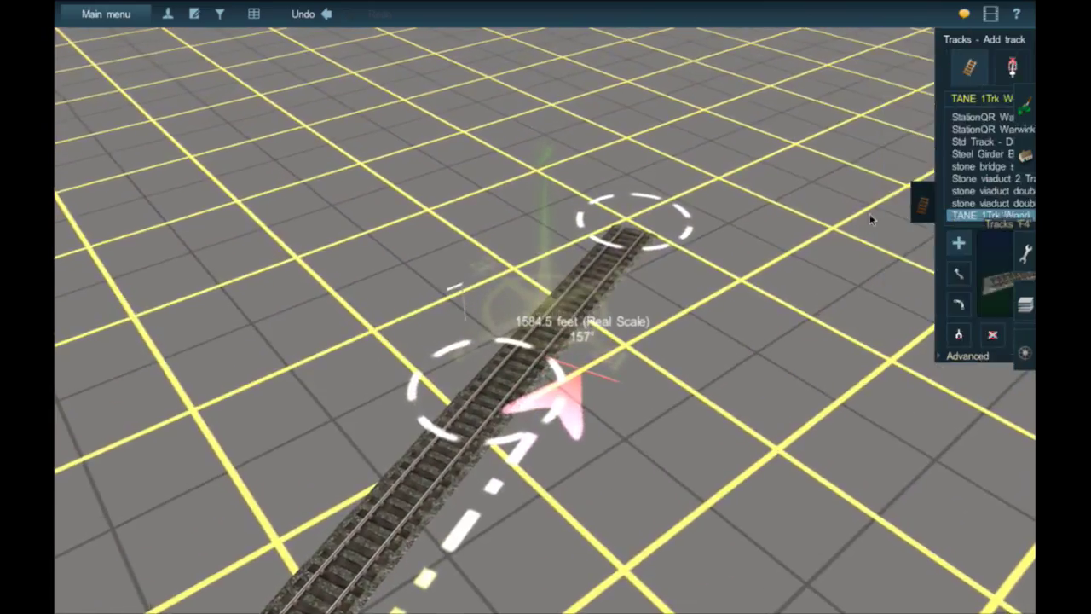
key(Left)
right_click(589, 184)
scroll(566, 322, down, 2)
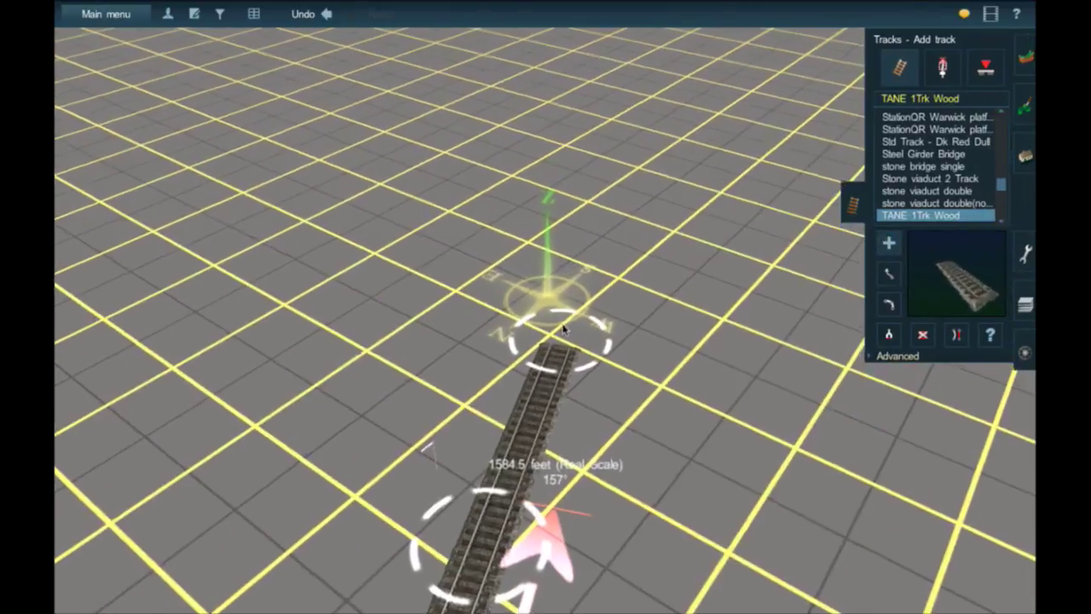
Step: Add a ruler about 2640 feet long from the end of the existing track, continuing at 157°
key(Down)
key(Left)
drag(567, 309, 583, 59)
click(1028, 259)
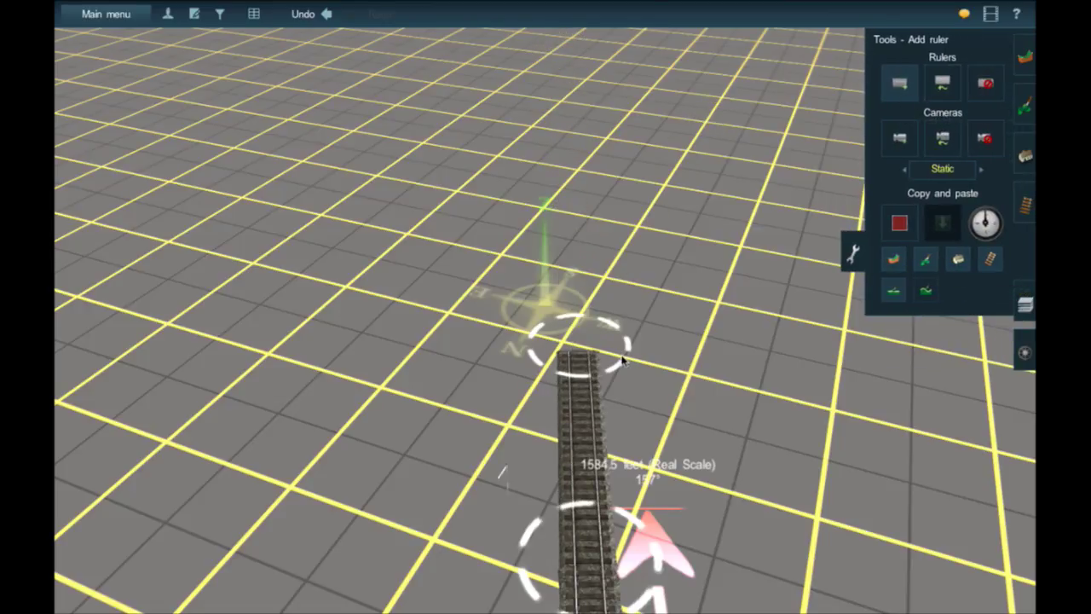
mouse_move(611, 256)
mouse_down()
mouse_move(624, 144)
mouse_move(588, 104)
mouse_move(512, 92)
mouse_move(520, 98)
mouse_move(502, 152)
mouse_move(579, 234)
mouse_move(680, 271)
mouse_move(758, 373)
mouse_move(750, 388)
mouse_move(662, 383)
mouse_move(632, 402)
mouse_move(594, 385)
mouse_move(477, 375)
mouse_move(657, 390)
mouse_move(585, 377)
mouse_move(558, 328)
mouse_move(526, 360)
mouse_move(519, 333)
mouse_move(513, 372)
mouse_move(577, 415)
mouse_move(541, 407)
mouse_move(575, 435)
mouse_move(584, 423)
mouse_move(577, 392)
mouse_move(555, 366)
mouse_move(559, 281)
mouse_move(521, 294)
mouse_move(518, 266)
mouse_move(512, 276)
mouse_up()
mouse_move(538, 236)
right_down()
mouse_move(566, 179)
mouse_move(517, 210)
mouse_move(554, 228)
right_up()
Step: Add a short TANE 1Trk Wood track section from the existing track's end along the new ruler, and straighten the track
click(1024, 212)
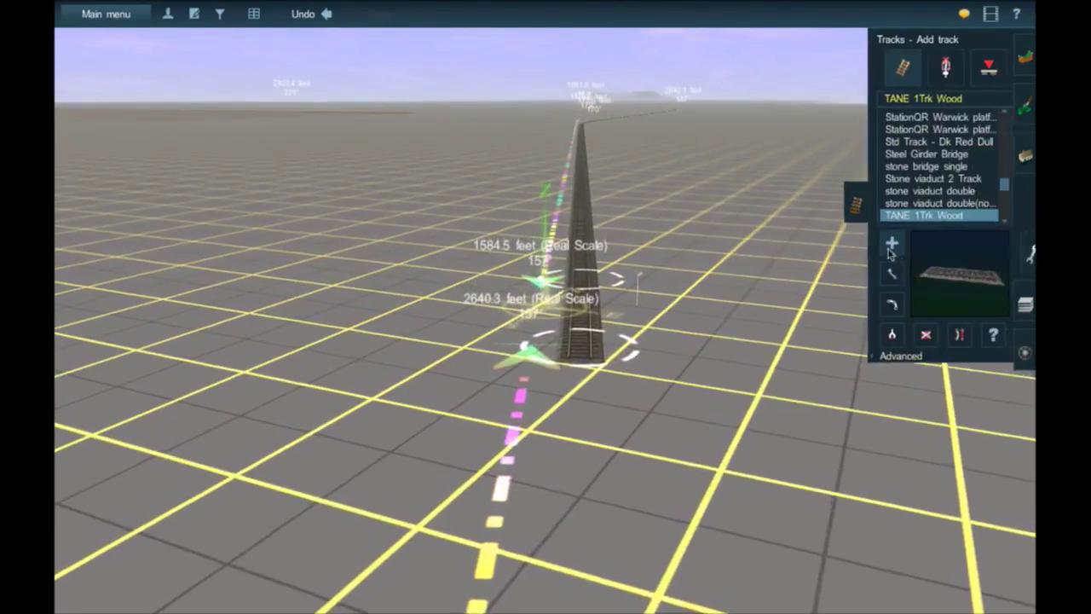
click(562, 369)
key(Left)
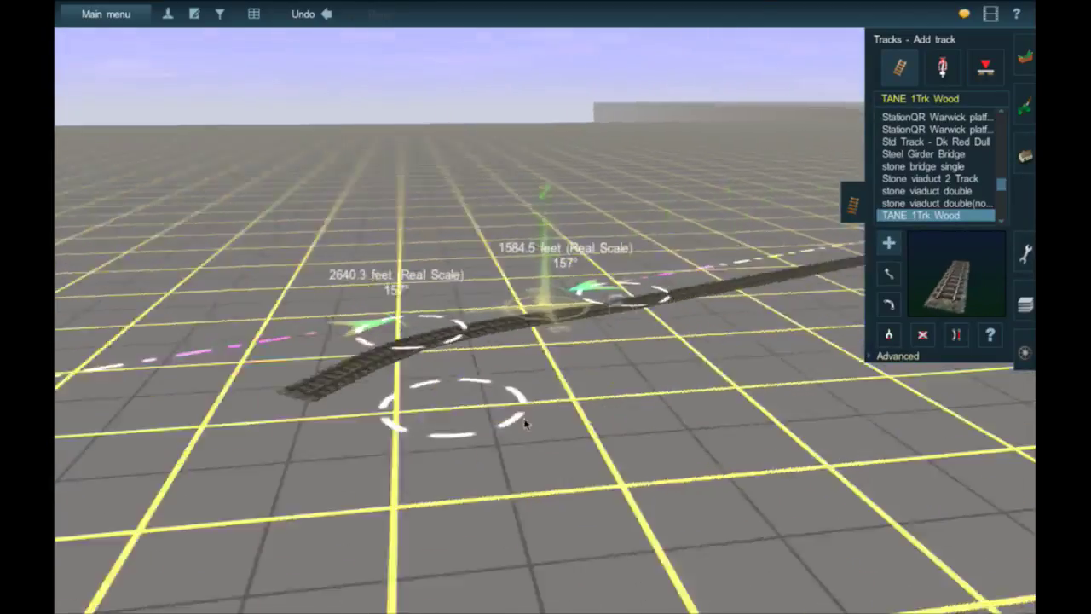
click(954, 336)
click(538, 277)
key(Up)
key(Left)
key(Right)
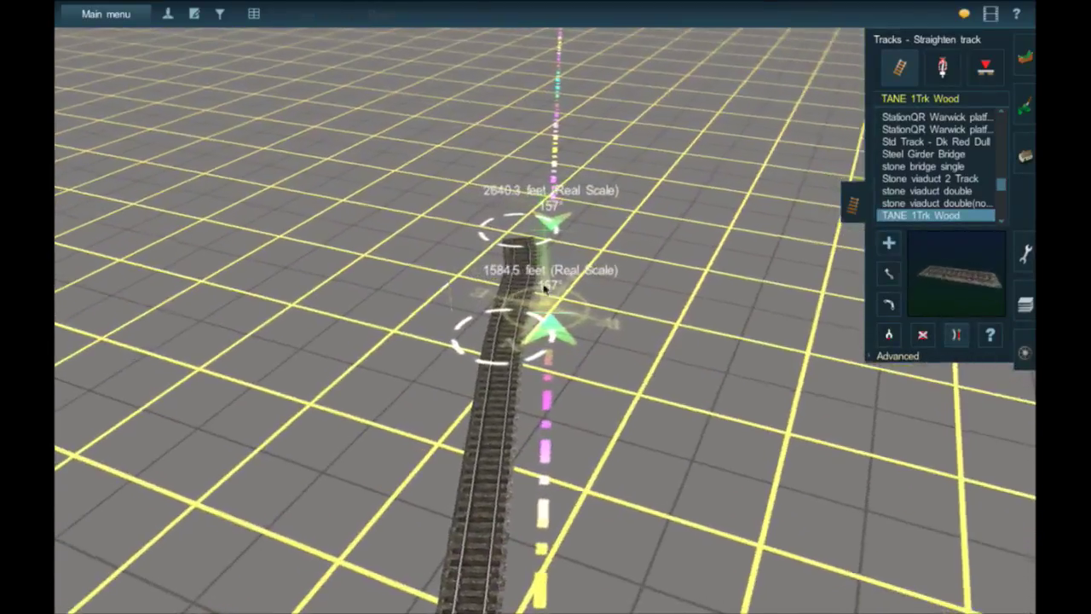
Step: Extend the TANE 1Trk Wood track alongside the 157° ruler to the ruler's far end
click(888, 244)
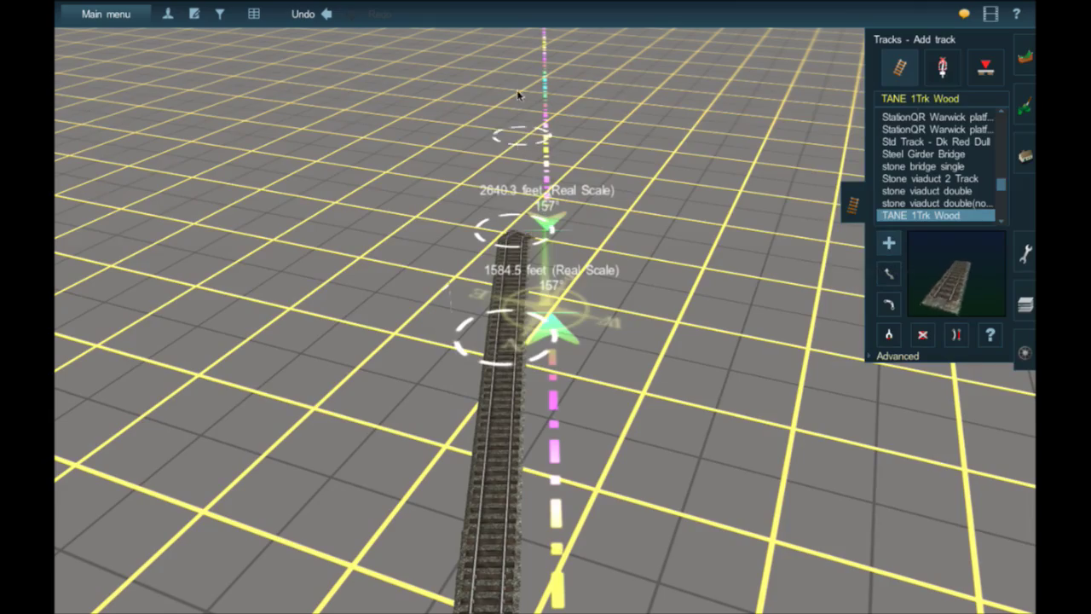
right_drag(523, 68, 555, 251)
key(Up)
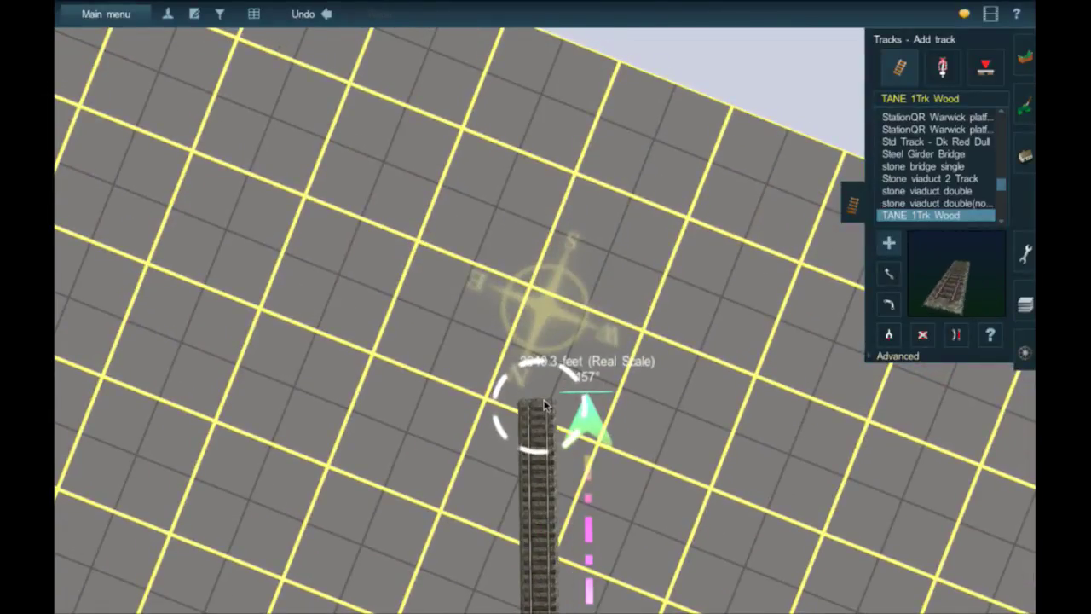
key(Left)
key(Down)
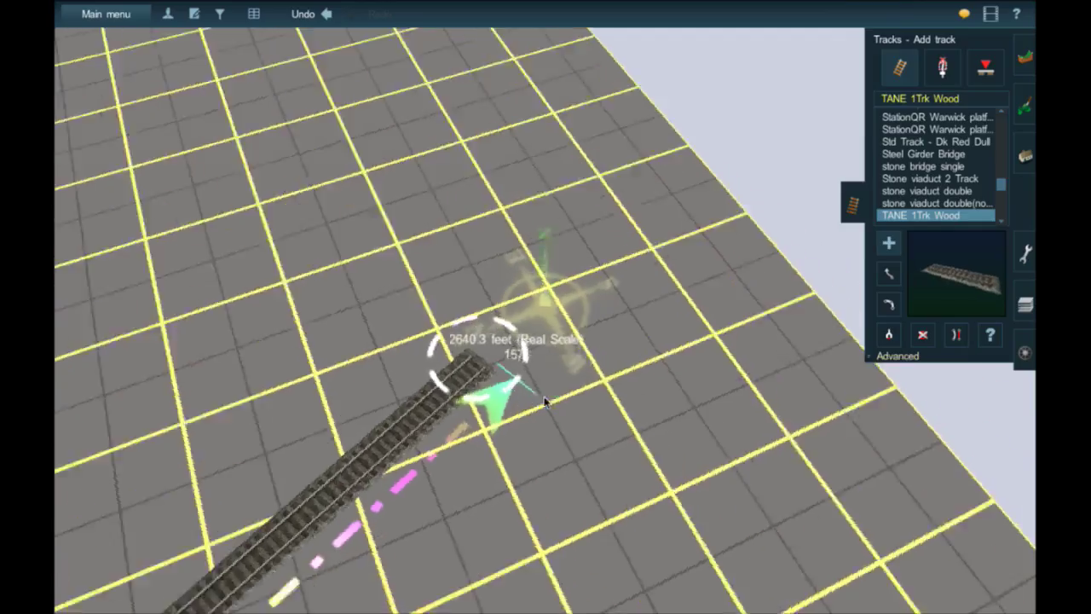
Step: Examine the alignment of the new straight track with the 157° ruler along its whole length and at its end
right_drag(547, 402, 545, 402)
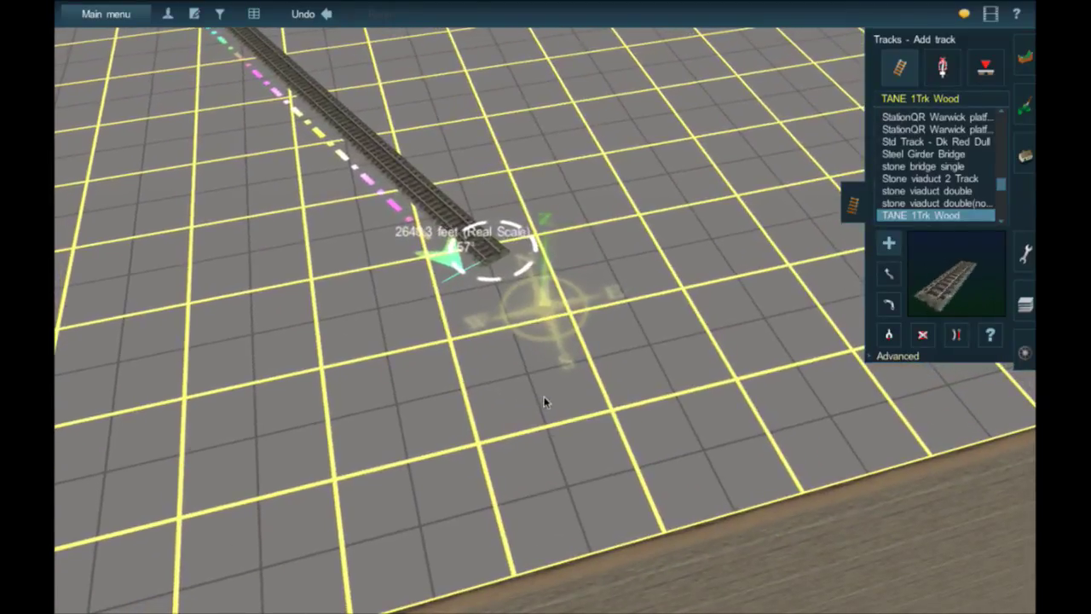
right_drag(512, 329, 540, 248)
right_drag(535, 196, 518, 492)
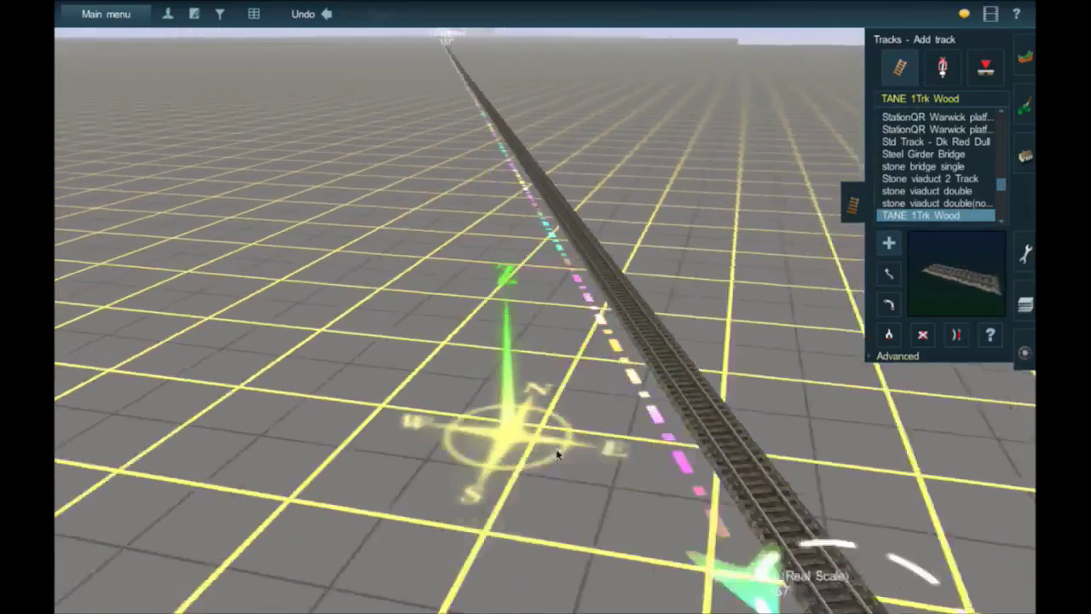
right_click(635, 392)
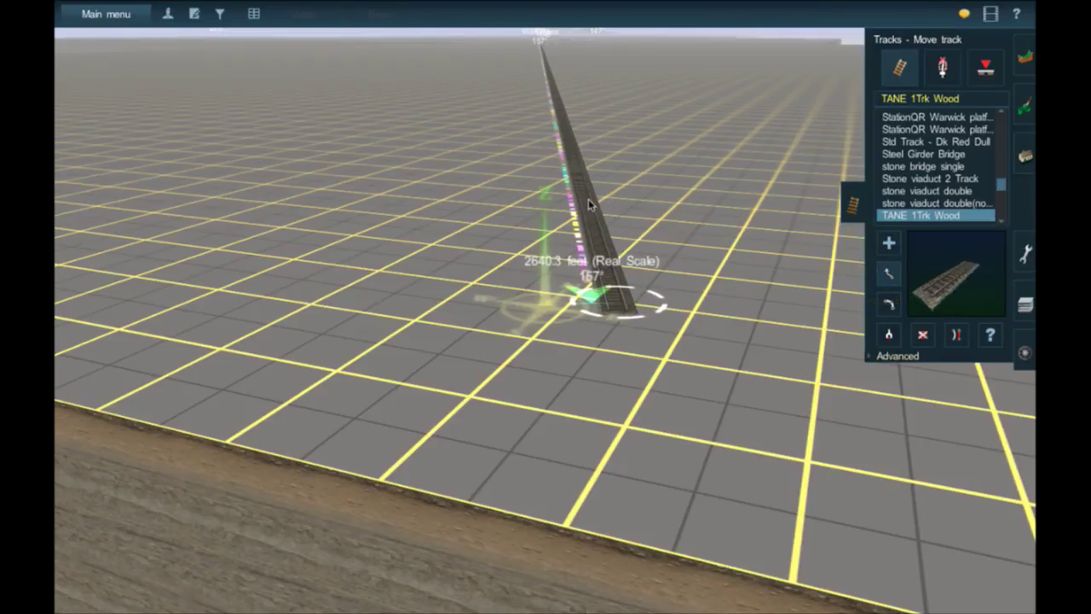
right_drag(575, 181, 526, 241)
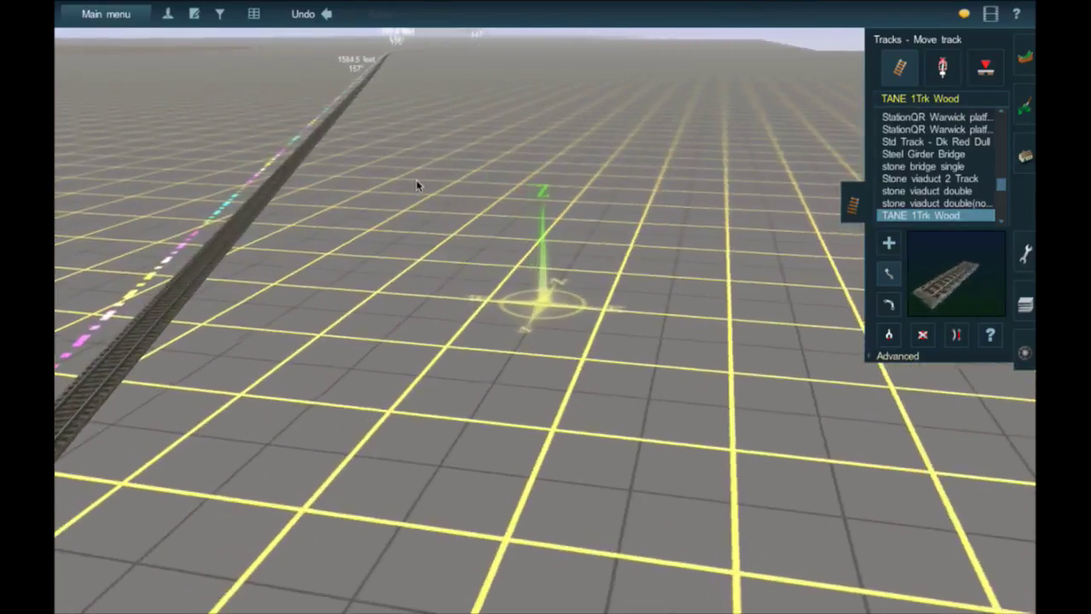
mouse_move(417, 185)
right_down()
mouse_move(453, 175)
mouse_move(653, 241)
mouse_move(672, 283)
mouse_move(538, 325)
mouse_move(515, 317)
mouse_move(523, 294)
mouse_move(503, 294)
mouse_move(597, 244)
mouse_move(547, 220)
mouse_move(540, 181)
mouse_move(549, 177)
mouse_move(554, 239)
mouse_move(536, 308)
right_up()
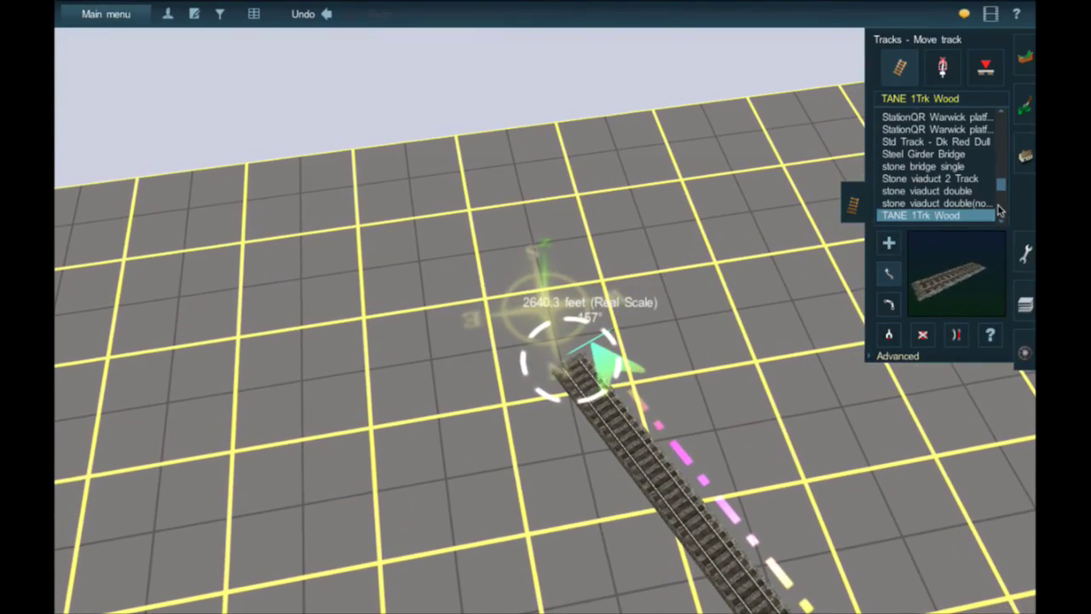
key(Right)
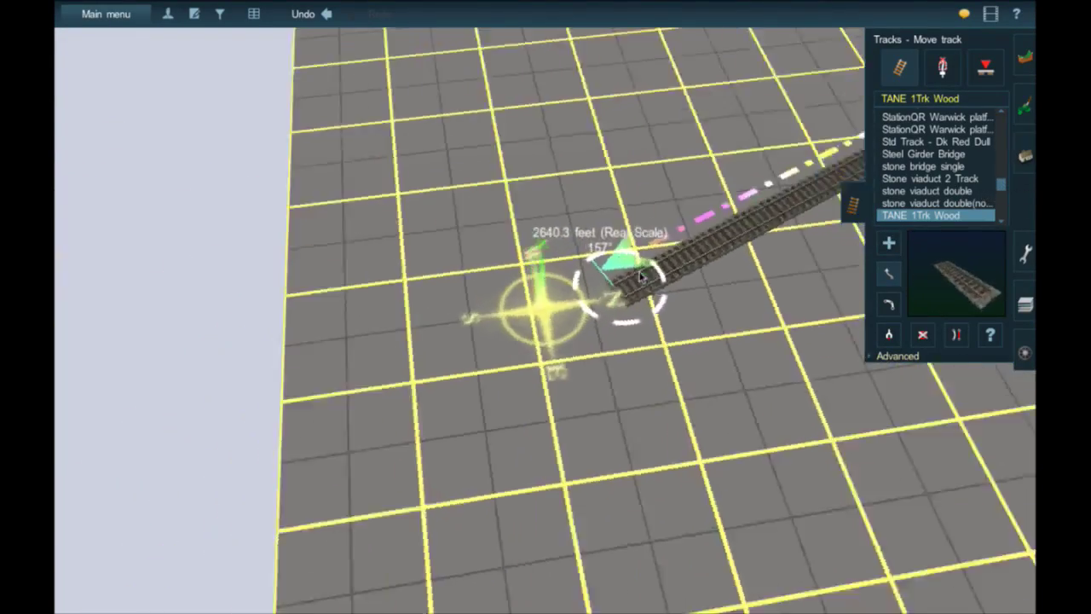
key(Up)
right_drag(582, 252, 502, 336)
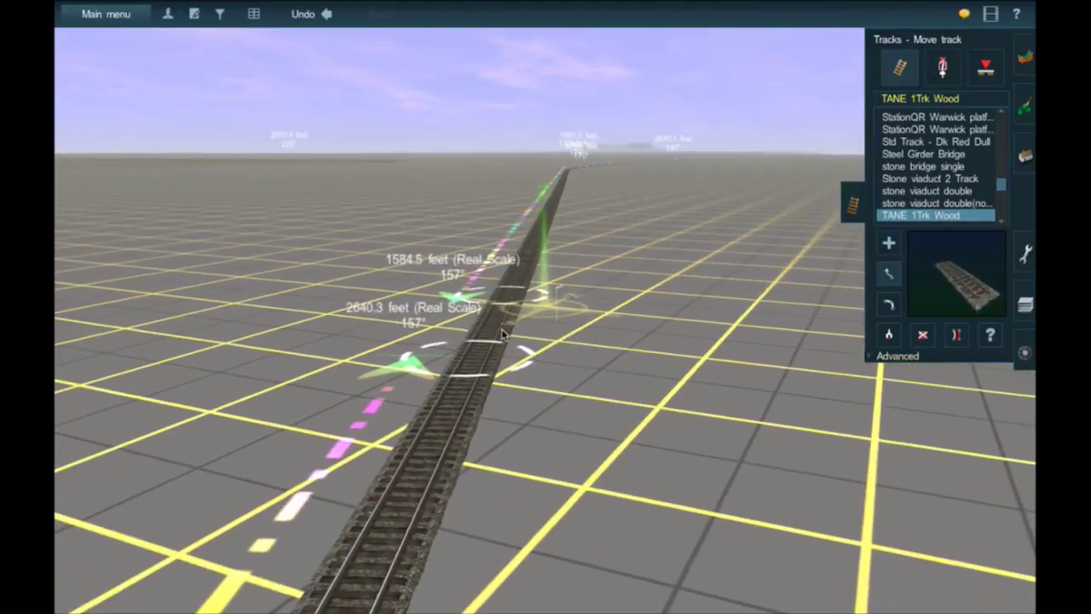
right_drag(477, 371, 548, 245)
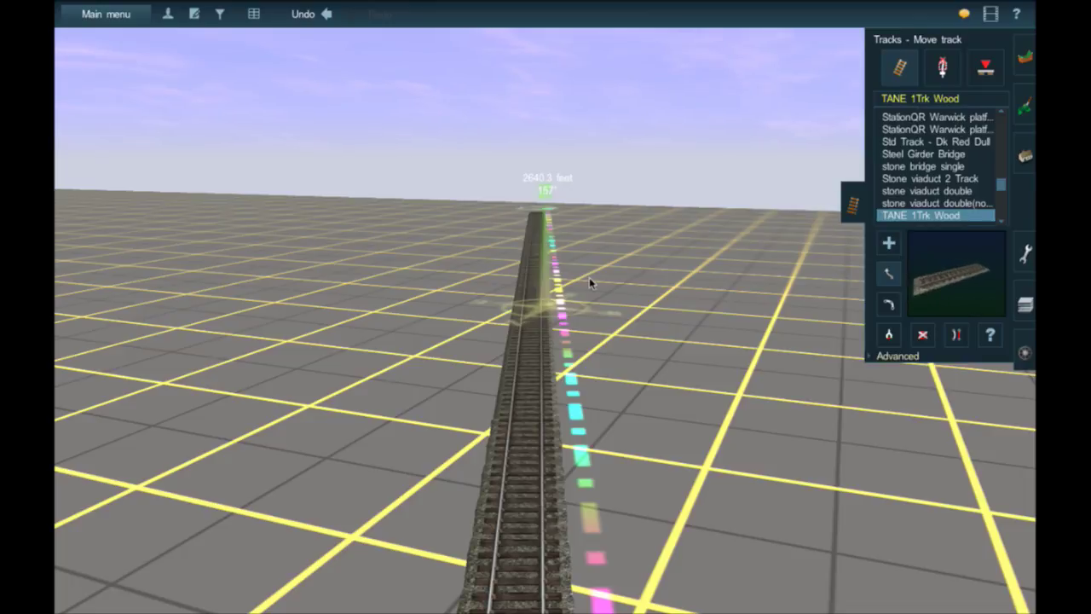
right_click(551, 237)
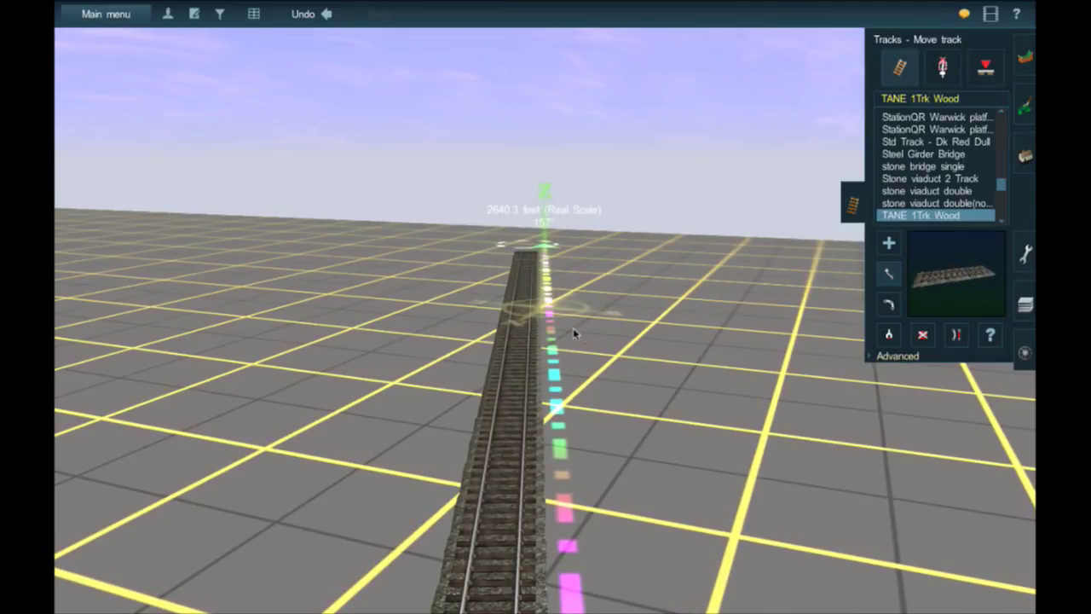
right_click(547, 254)
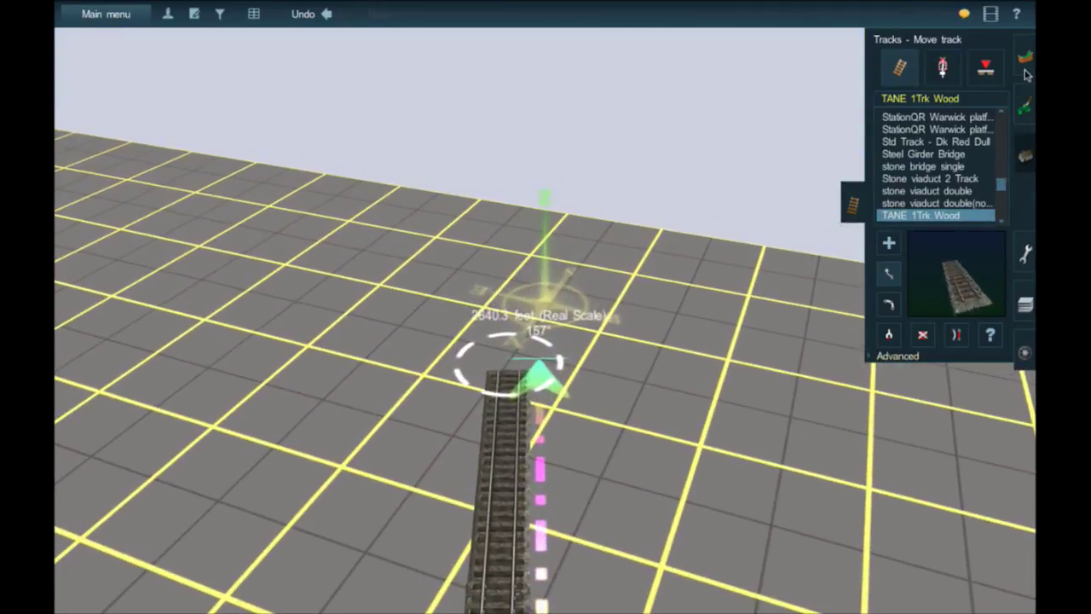
Step: Add a terrain section beyond the map edge near the end of the 157° track
click(1025, 57)
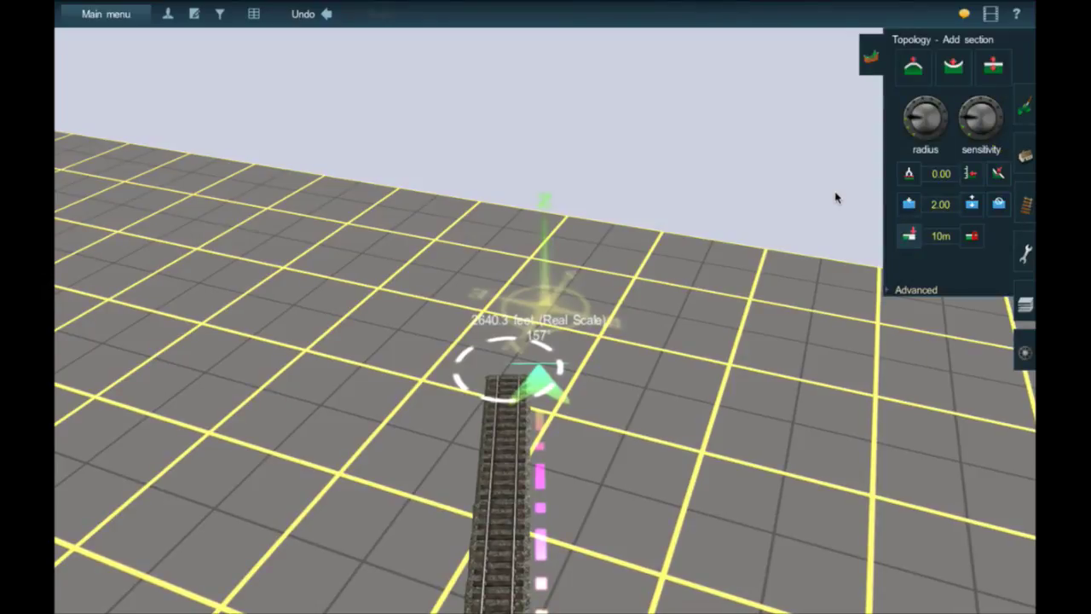
scroll(611, 175, down, 5)
right_drag(612, 175, 1025, 220)
Step: Add a ruler about 2640 feet long at 180°, starting at the end of the 157° track
click(1025, 253)
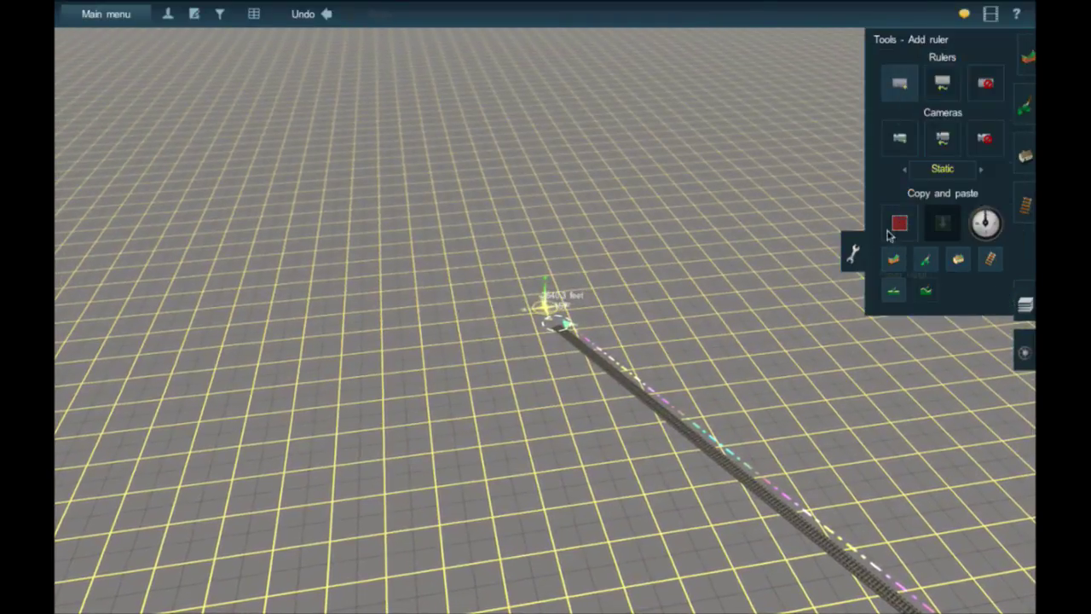
key(Left)
right_drag(544, 322, 530, 298)
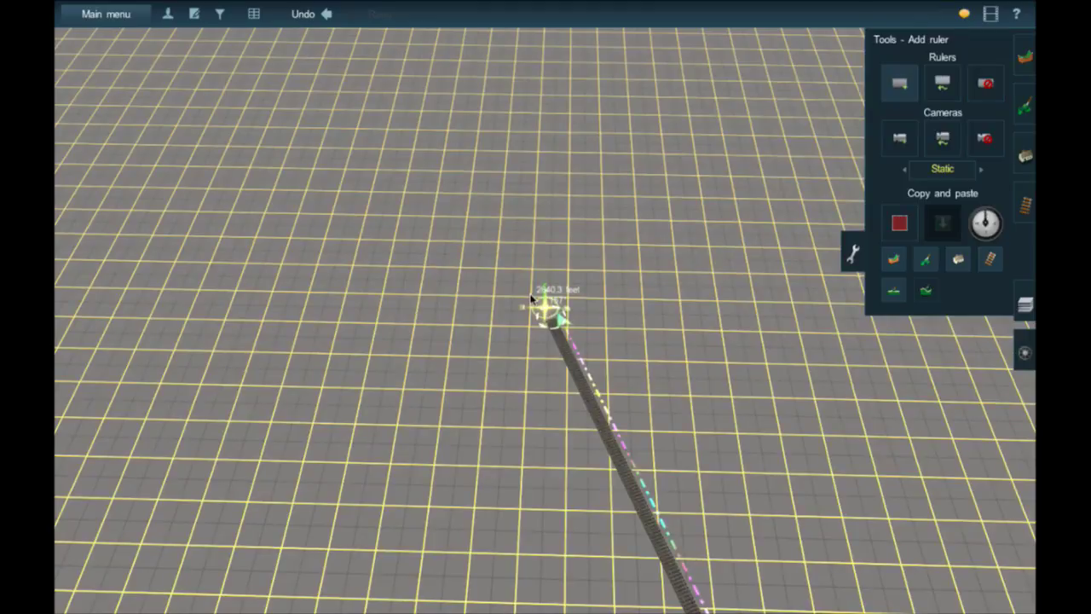
drag(530, 294, 530, 130)
right_drag(521, 112, 530, 131)
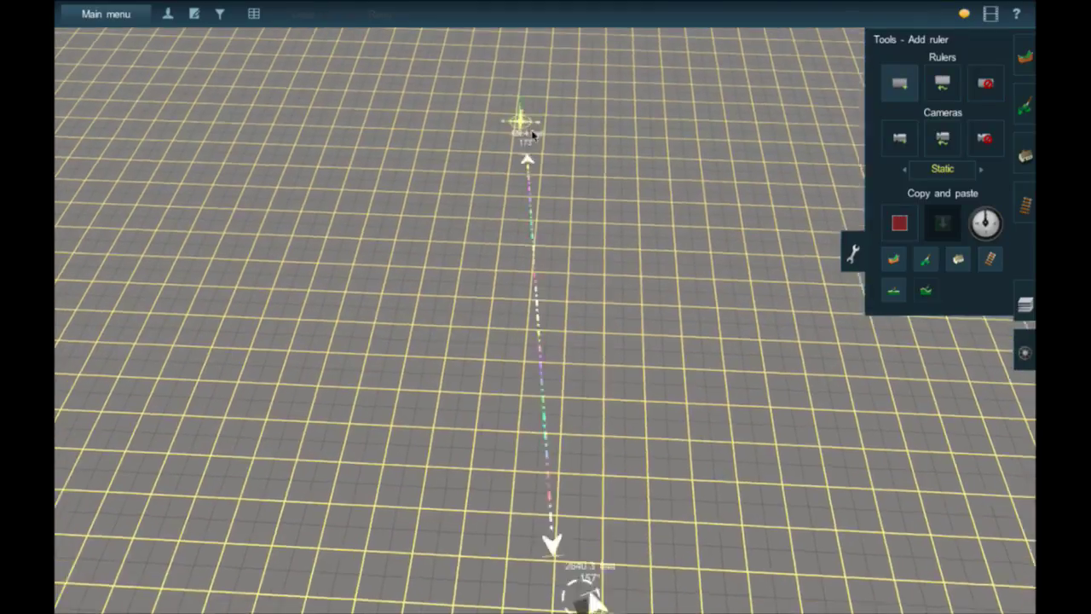
drag(532, 135, 585, 154)
right_drag(532, 134, 585, 153)
drag(584, 153, 578, 160)
right_drag(584, 154, 578, 160)
drag(578, 160, 534, 165)
right_drag(577, 161, 534, 165)
drag(535, 165, 535, 162)
right_drag(534, 165, 535, 162)
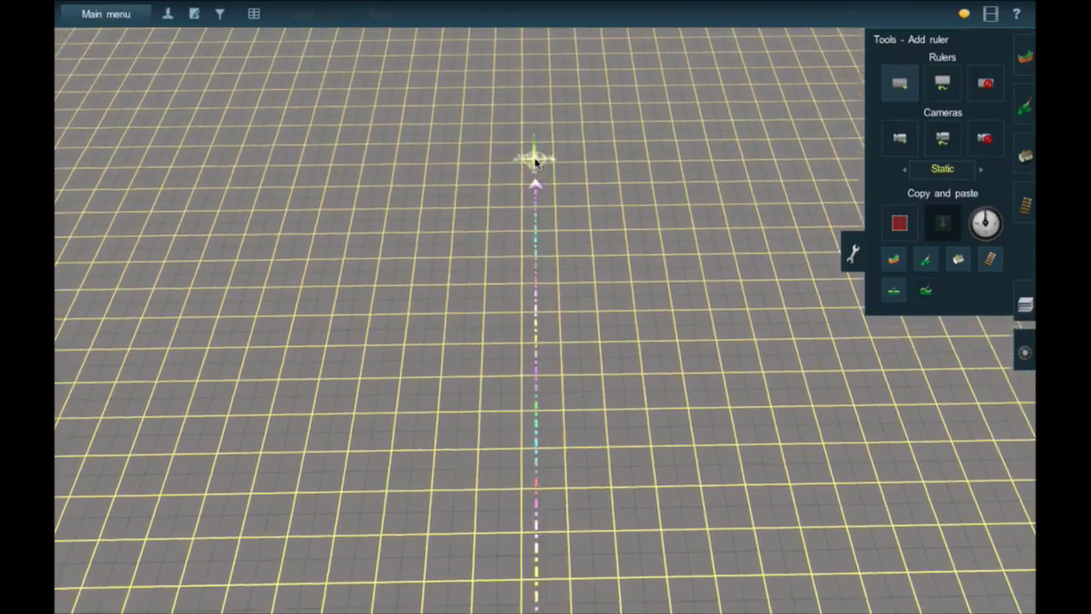
drag(535, 161, 538, 164)
right_drag(535, 161, 538, 164)
drag(537, 165, 543, 162)
right_drag(538, 164, 543, 162)
mouse_move(543, 162)
mouse_down()
mouse_move(565, 321)
mouse_move(548, 309)
mouse_move(542, 88)
mouse_move(548, 147)
mouse_up()
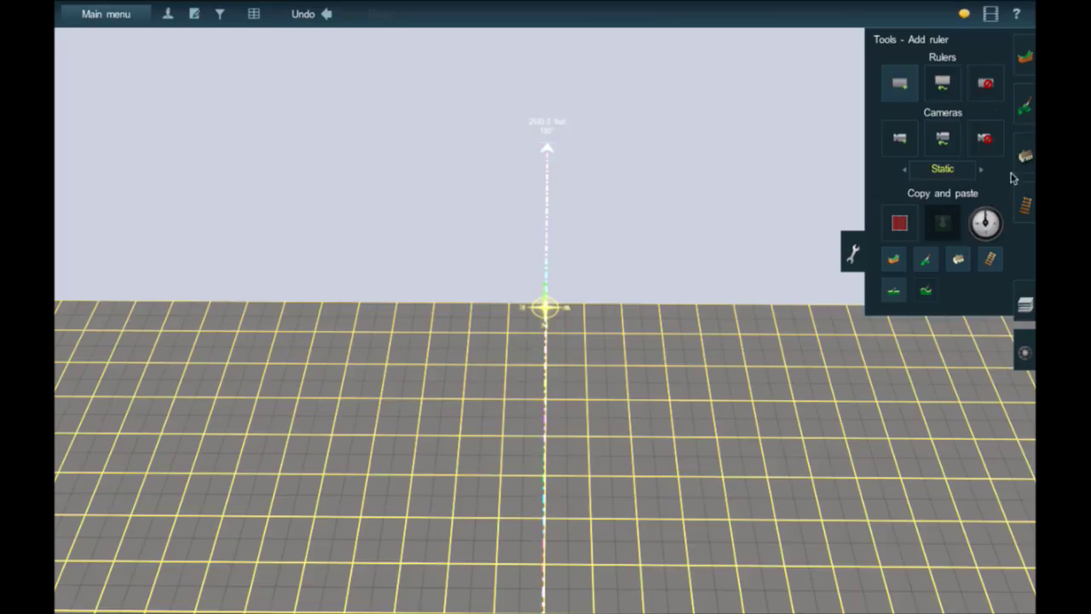
Step: Add another terrain section beyond the map edge beneath the far part of the 180° ruler
click(1025, 57)
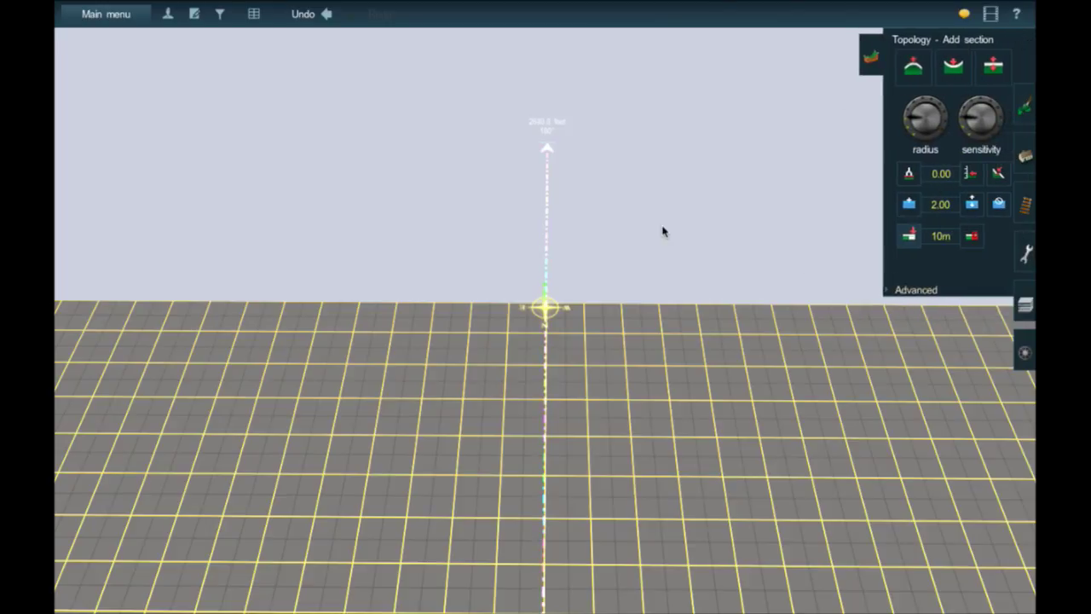
click(533, 235)
click(784, 249)
key(Down)
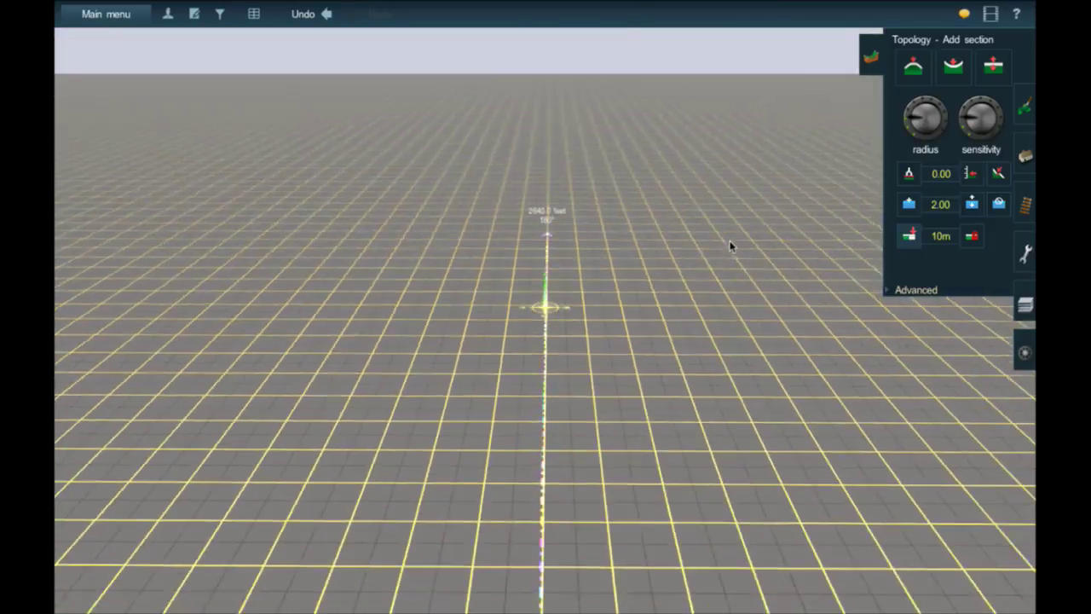
Step: Extend the TANE 1Trk Wood track from the 157° section's end onto the 180° ruler, and straighten the 157° section
key(Left)
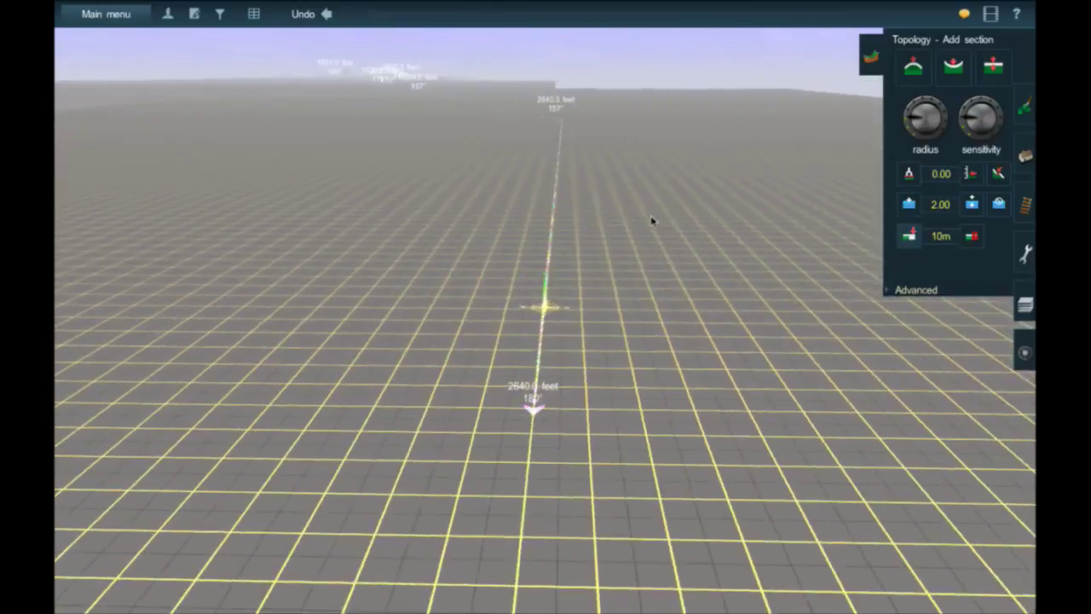
right_drag(530, 142, 566, 170)
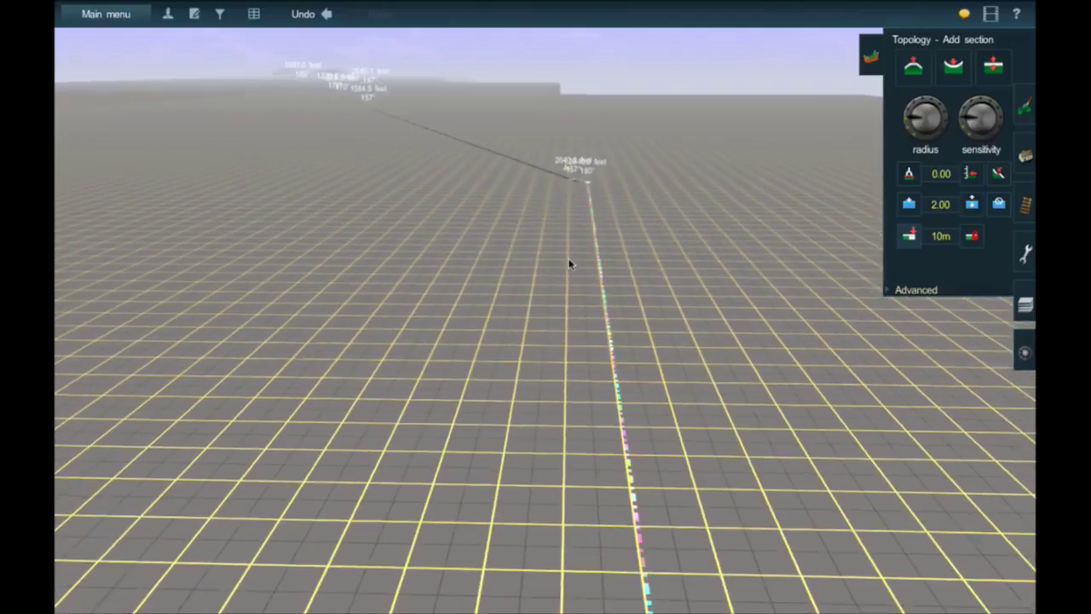
scroll(569, 264, down, 5)
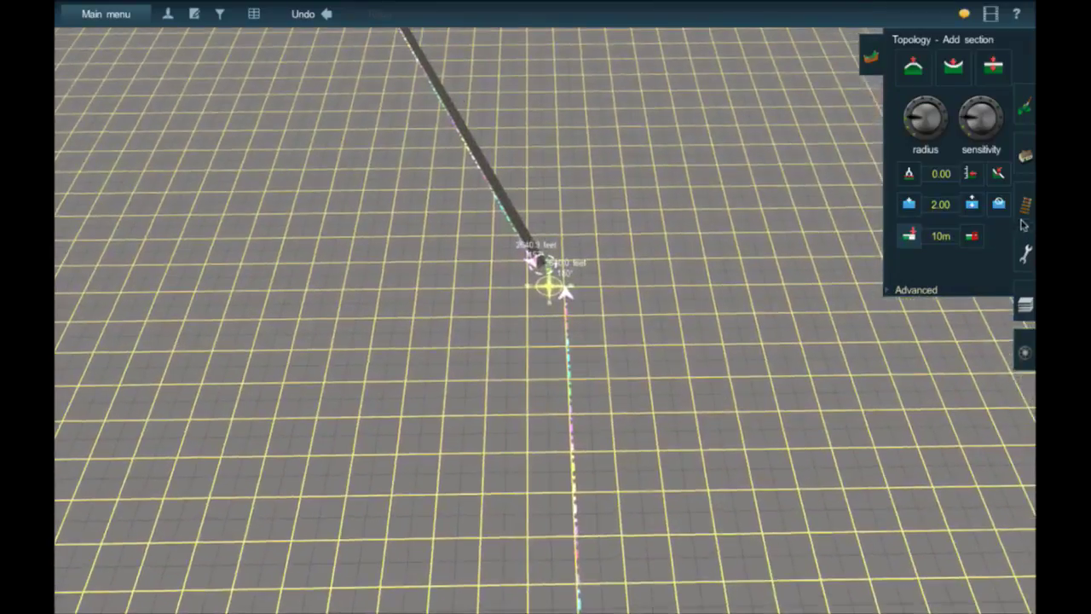
click(1023, 213)
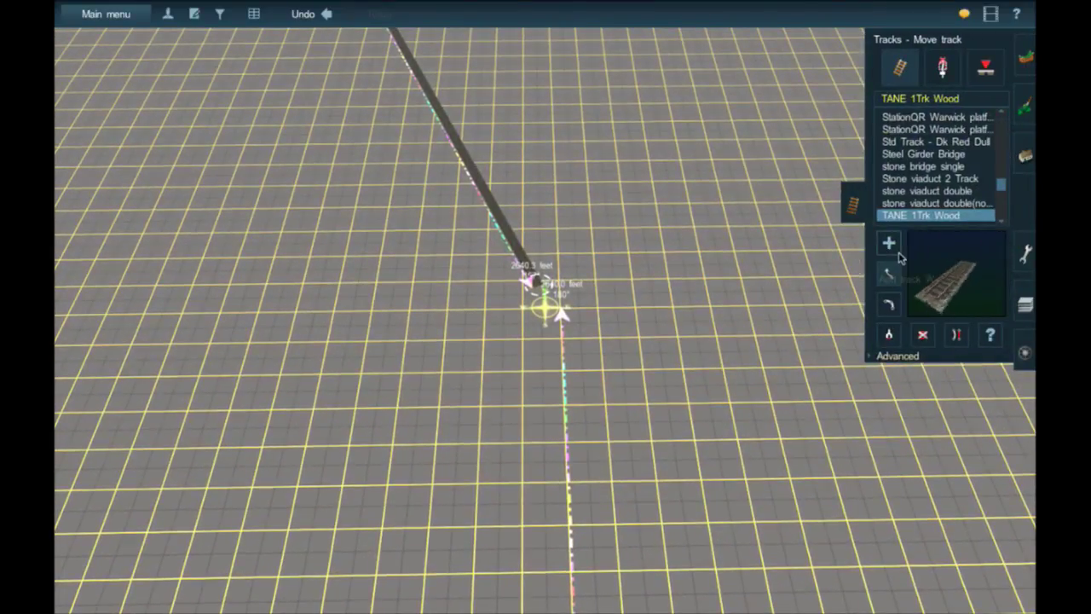
click(899, 255)
click(561, 377)
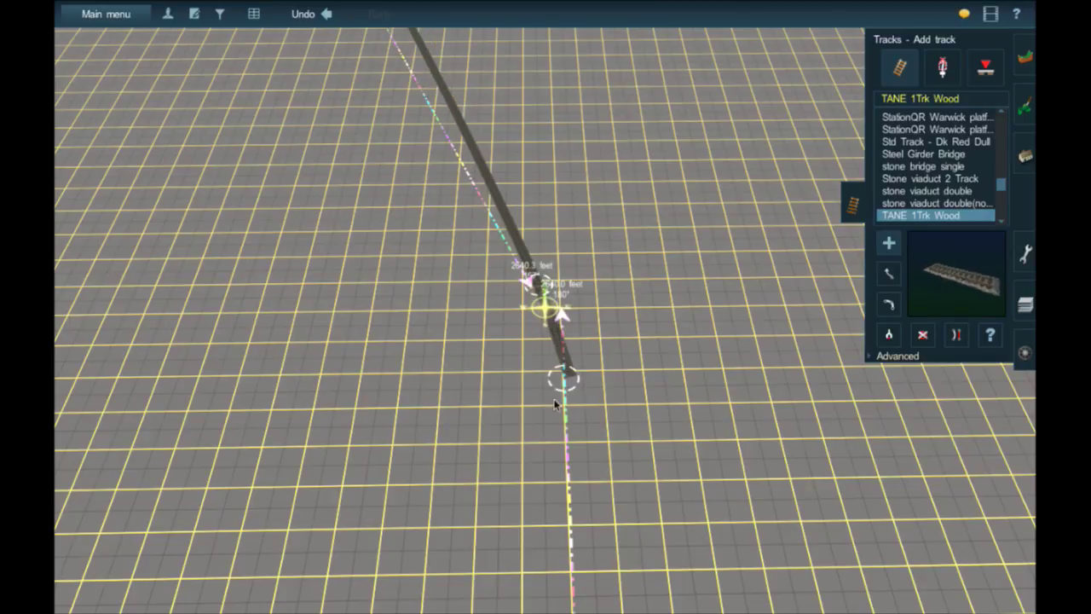
drag(554, 405, 565, 446)
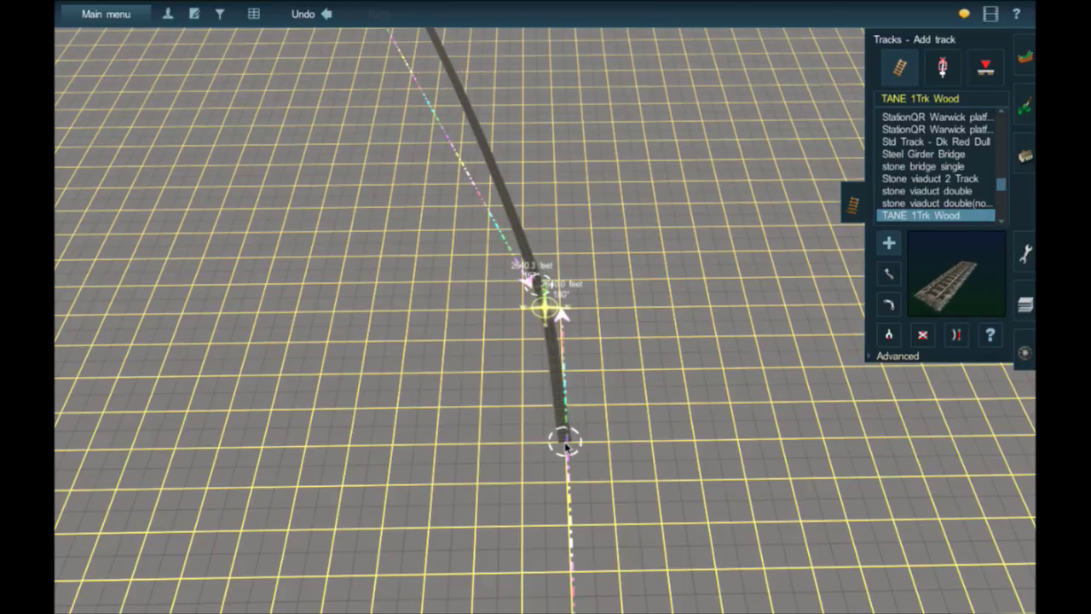
click(955, 336)
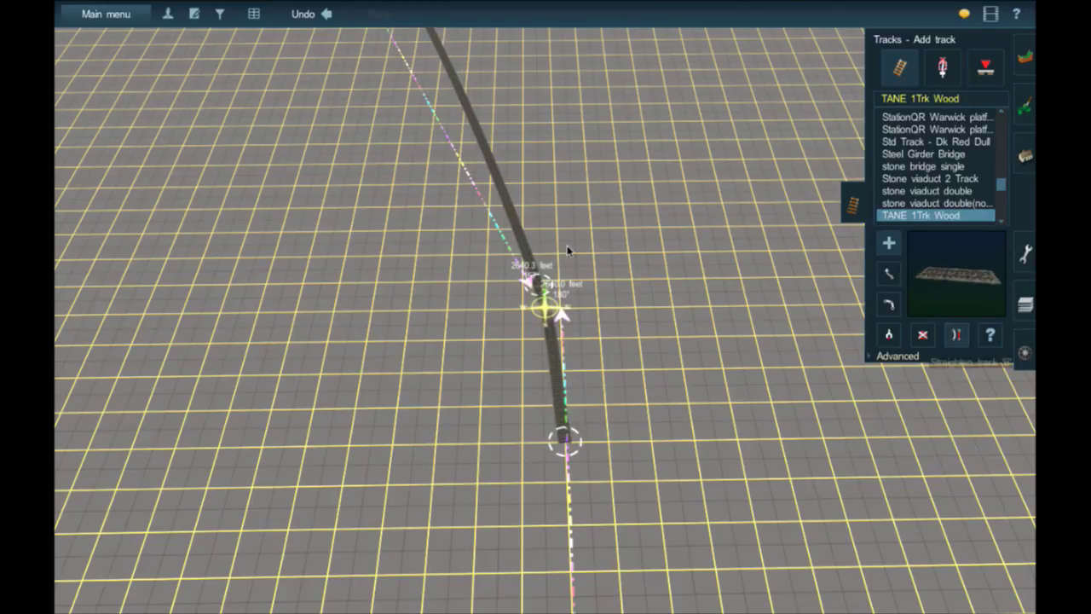
click(519, 241)
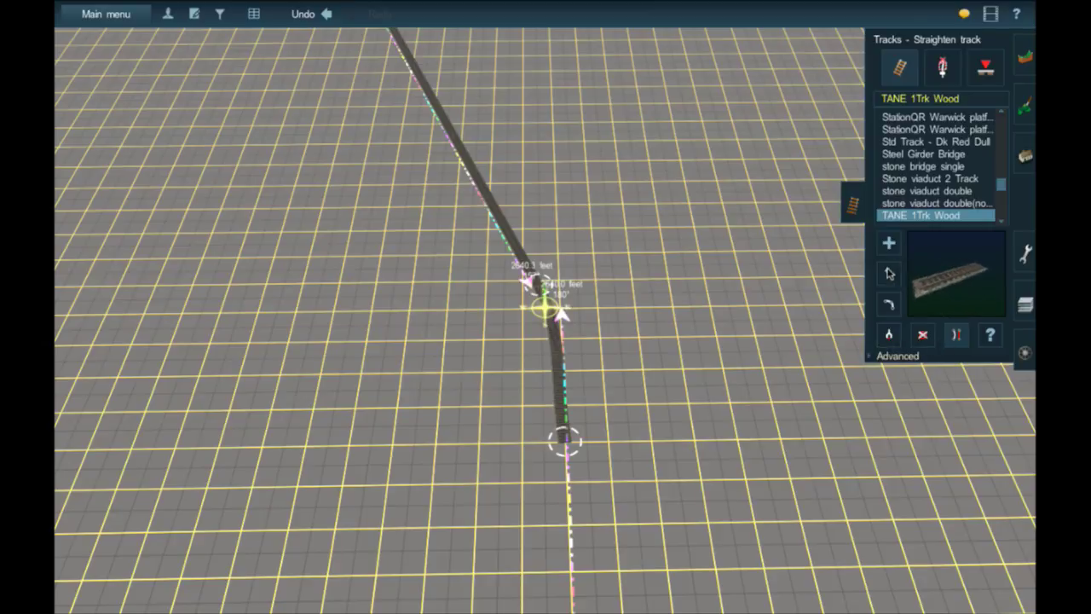
Step: Extend the TANE 1Trk Wood track a short section past the curve and align its end beside the 180° ruler
drag(564, 439, 590, 503)
click(889, 242)
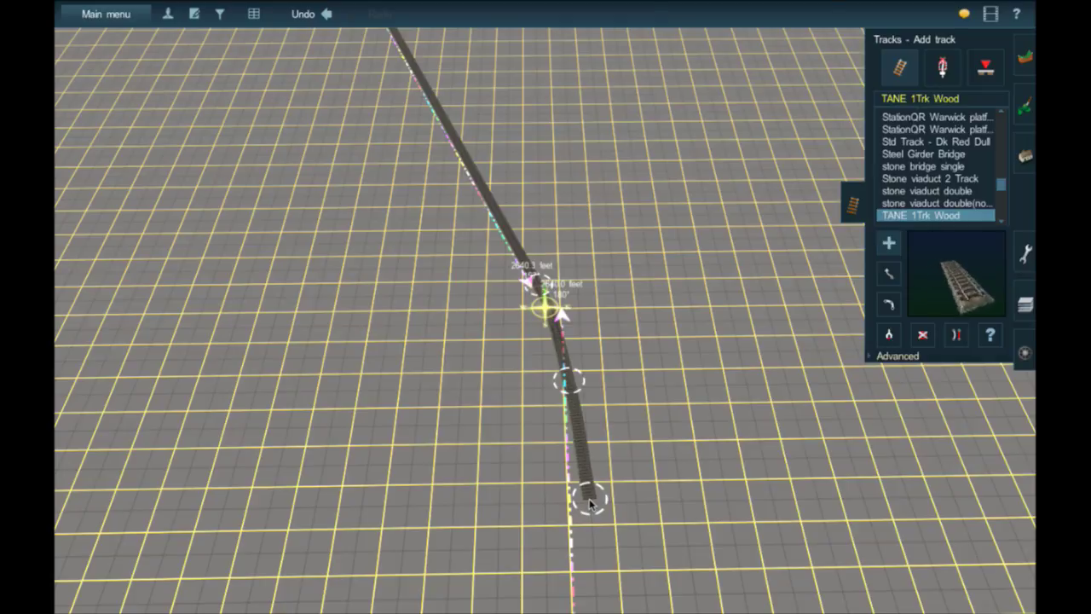
mouse_move(589, 498)
mouse_down()
mouse_move(577, 536)
mouse_move(583, 510)
mouse_up()
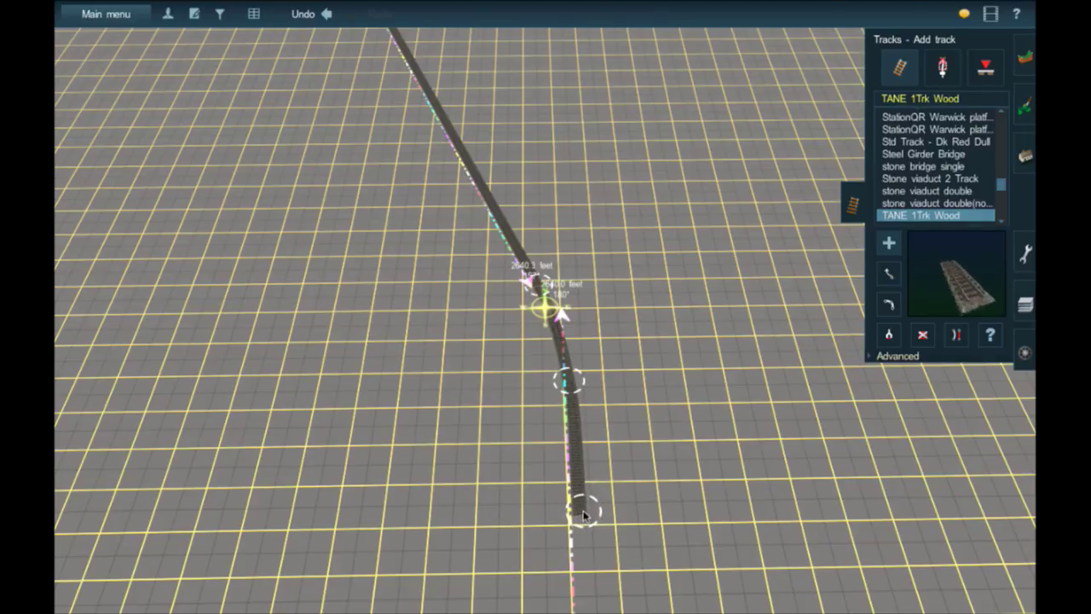
Step: Lay the next track section alongside the 180° ruler up to the ruler's far end
right_drag(580, 556, 547, 295)
key(Right)
click(547, 260)
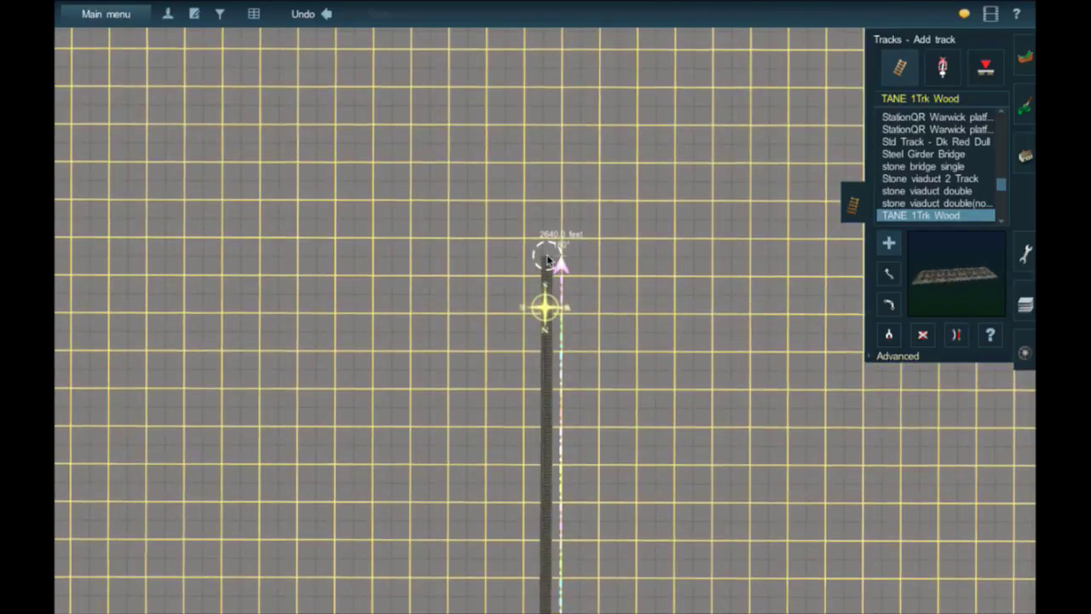
scroll(547, 260, up, 1)
scroll(548, 260, up, 1)
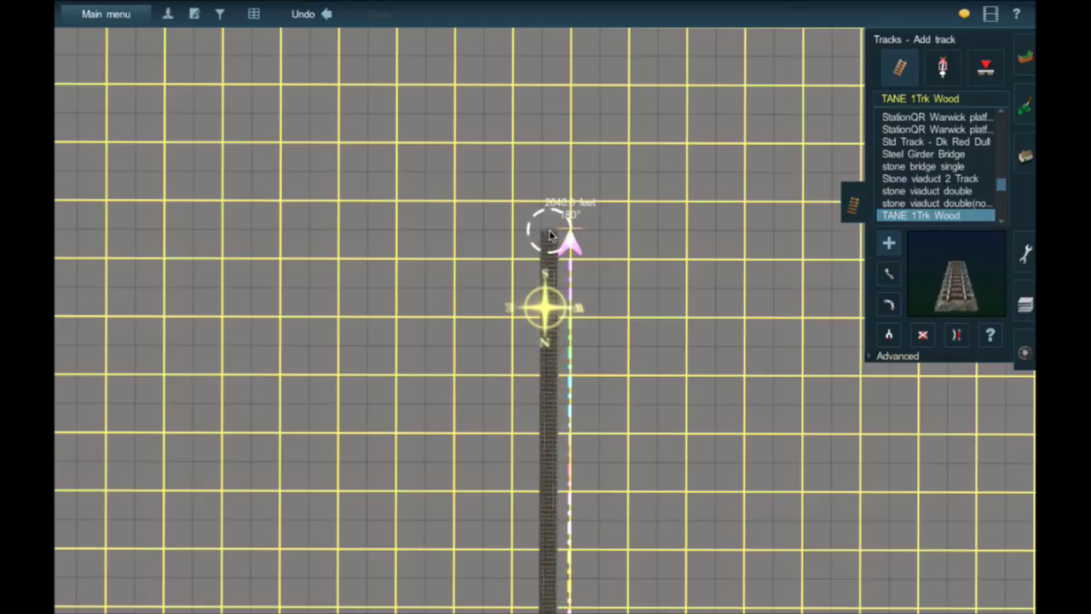
click(549, 234)
Step: Straighten the long track section beside the 180° ruler
key(Right)
key(Down)
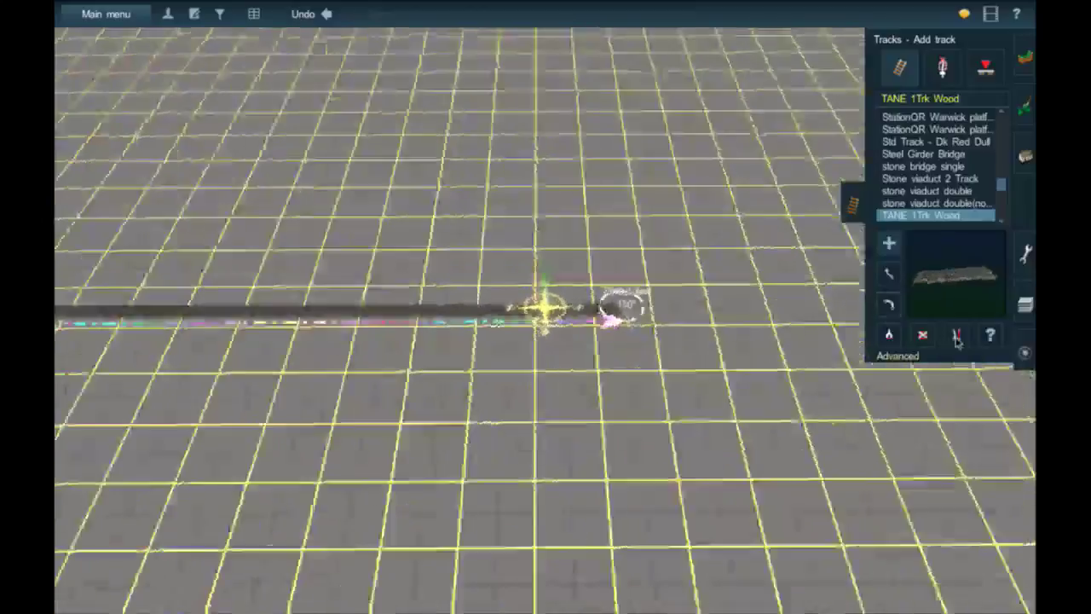
click(956, 335)
right_drag(514, 245, 523, 232)
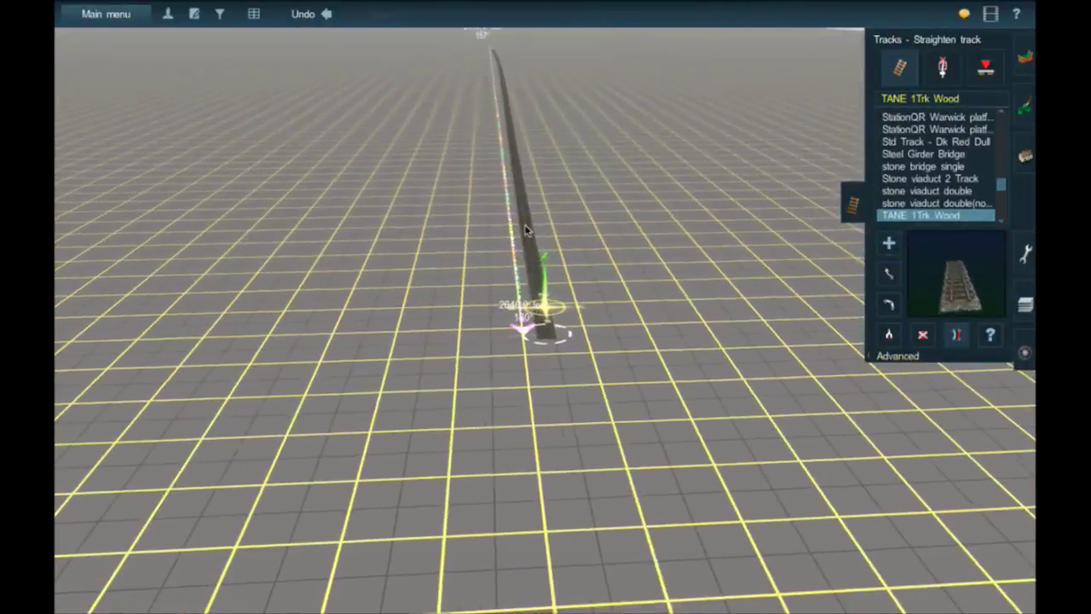
click(525, 227)
right_drag(516, 141, 570, 260)
key(Up)
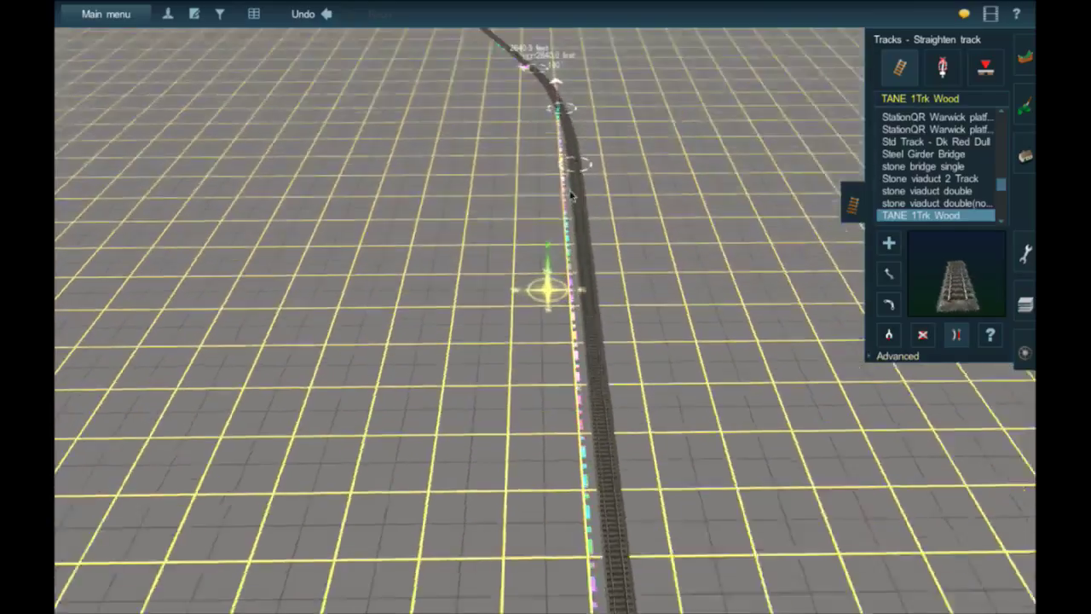
Step: Move the track joints on both sides of the 157° to 180° bend farther away from it to ease the curve
right_drag(577, 169, 546, 228)
right_click(544, 229)
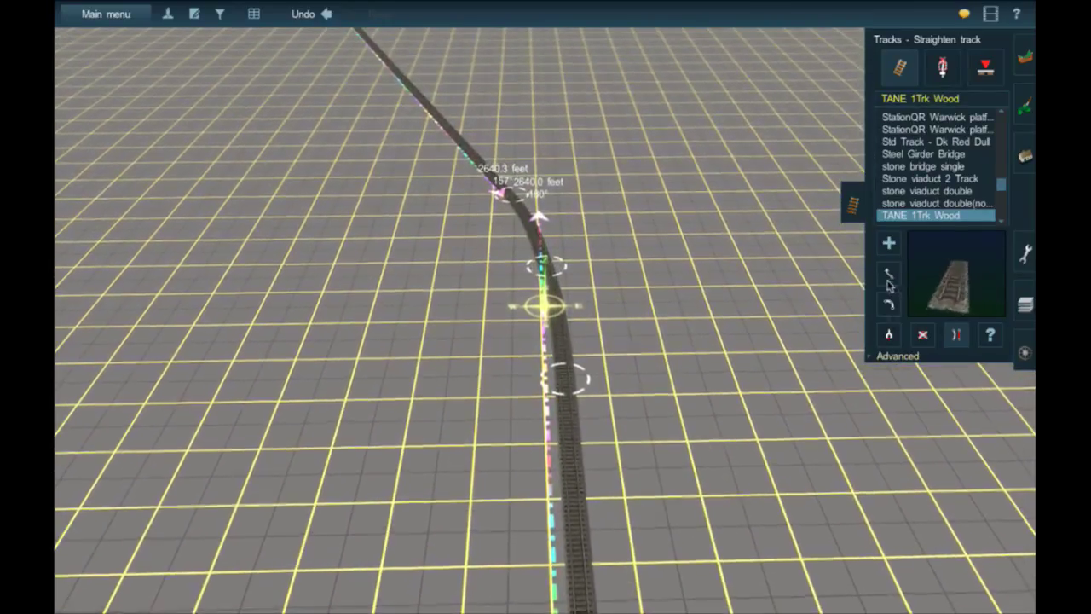
click(889, 275)
drag(564, 382, 568, 440)
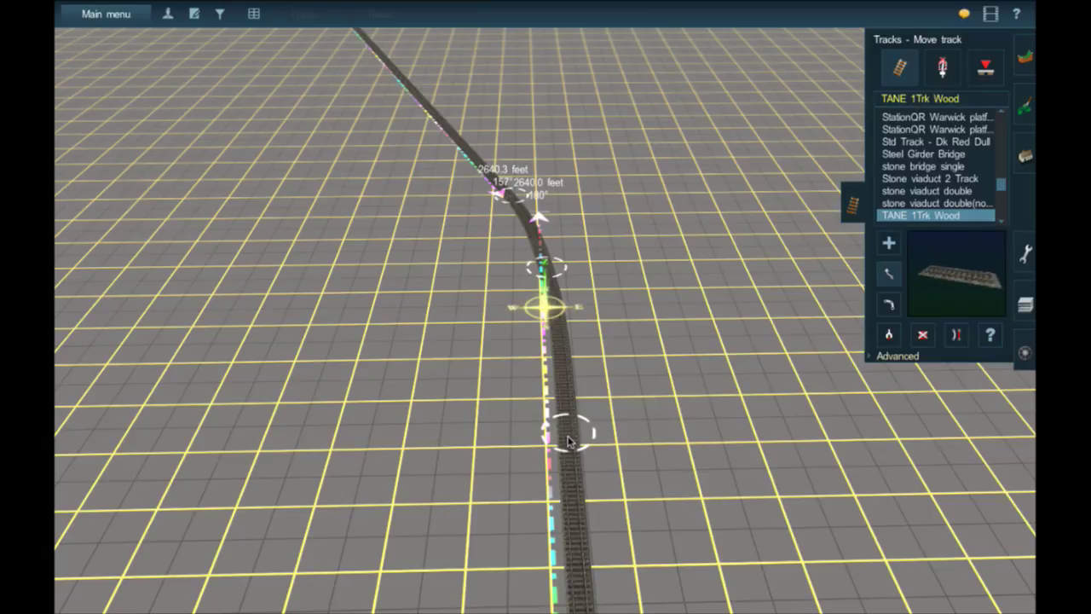
drag(568, 437, 567, 436)
right_click(532, 243)
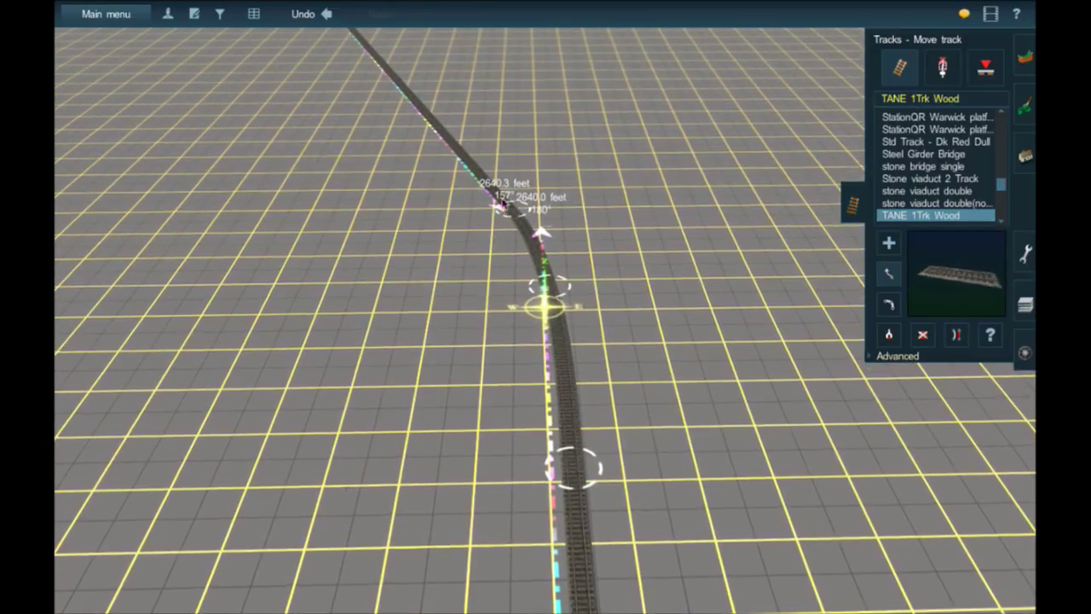
drag(491, 190, 484, 174)
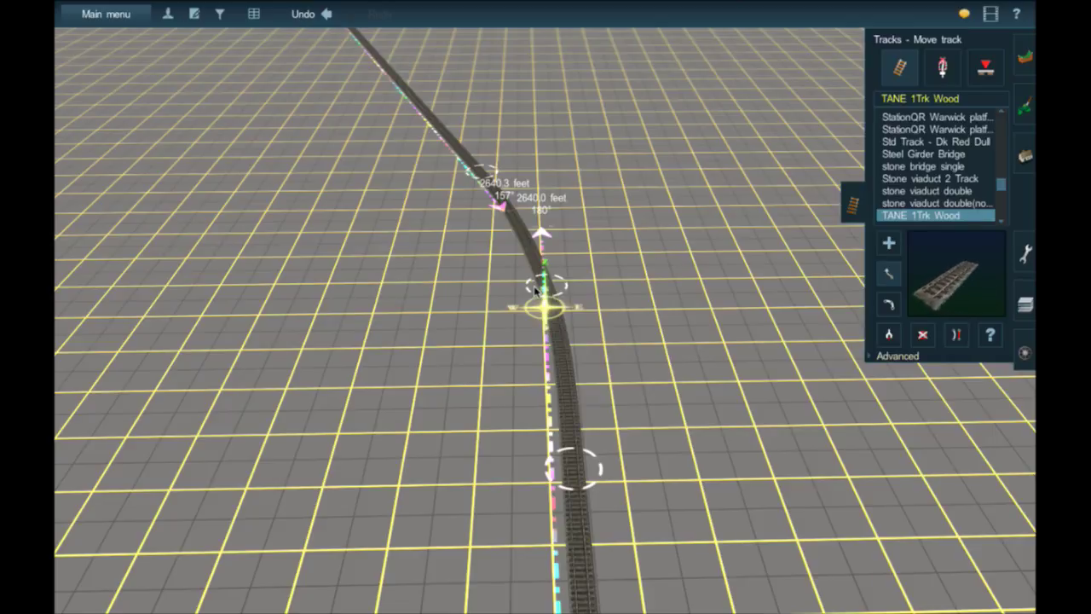
middle_drag(534, 291, 528, 249)
right_click(526, 248)
right_drag(529, 247, 471, 280)
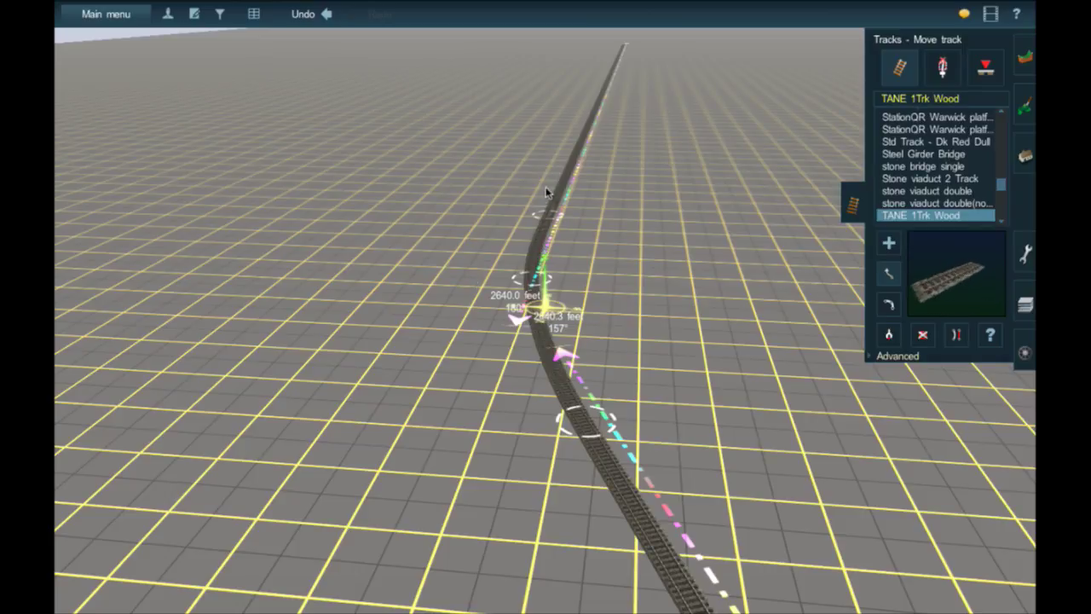
Step: Add a ruler about 495 feet long at 180°, starting at the far end of the 2640-foot ruler
mouse_move(546, 189)
right_down()
mouse_move(566, 185)
mouse_move(549, 200)
right_up()
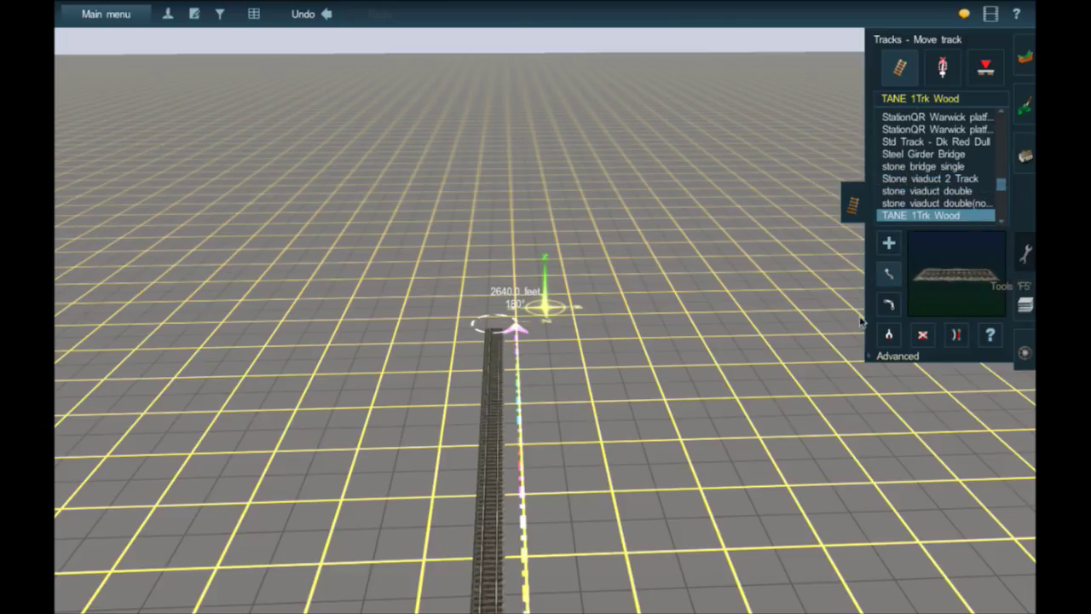
key(F5)
key(Up)
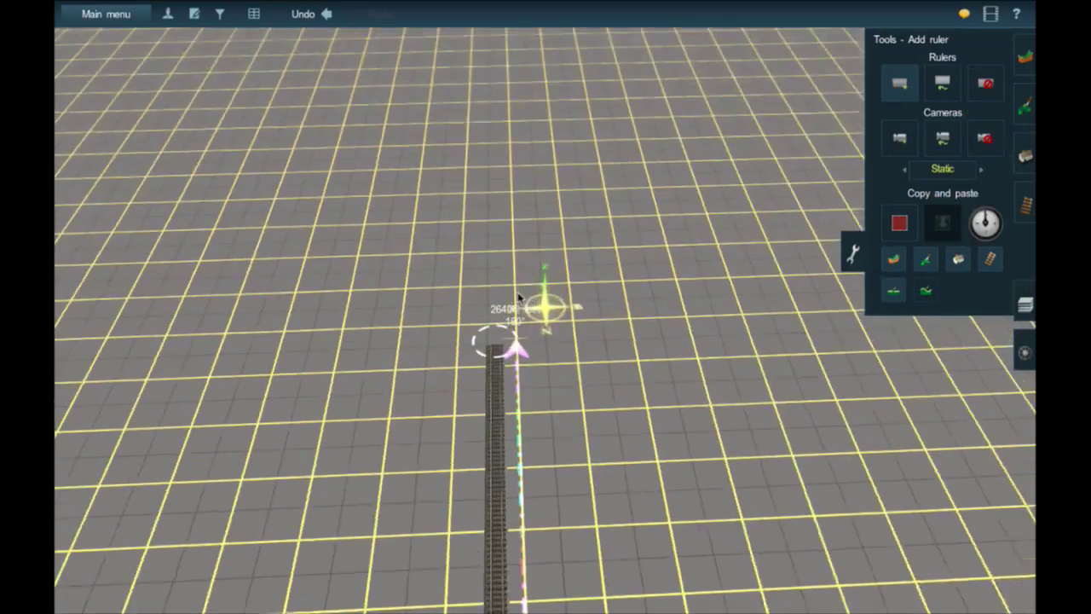
right_click(519, 297)
key(Up)
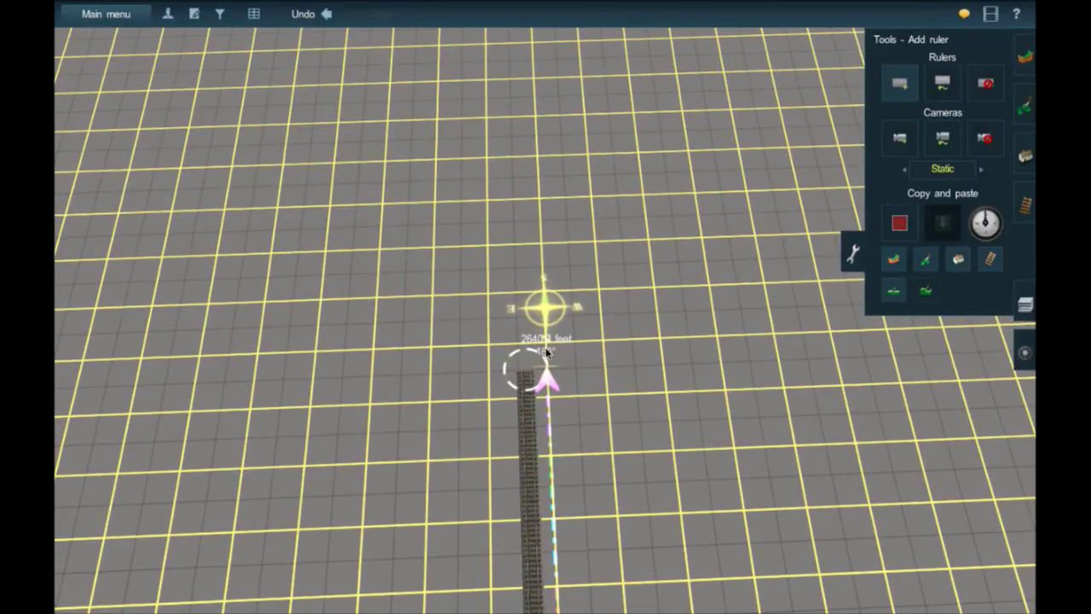
drag(545, 368, 537, 240)
right_click(525, 112)
right_click(547, 143)
right_click(557, 431)
right_click(553, 256)
key(Up)
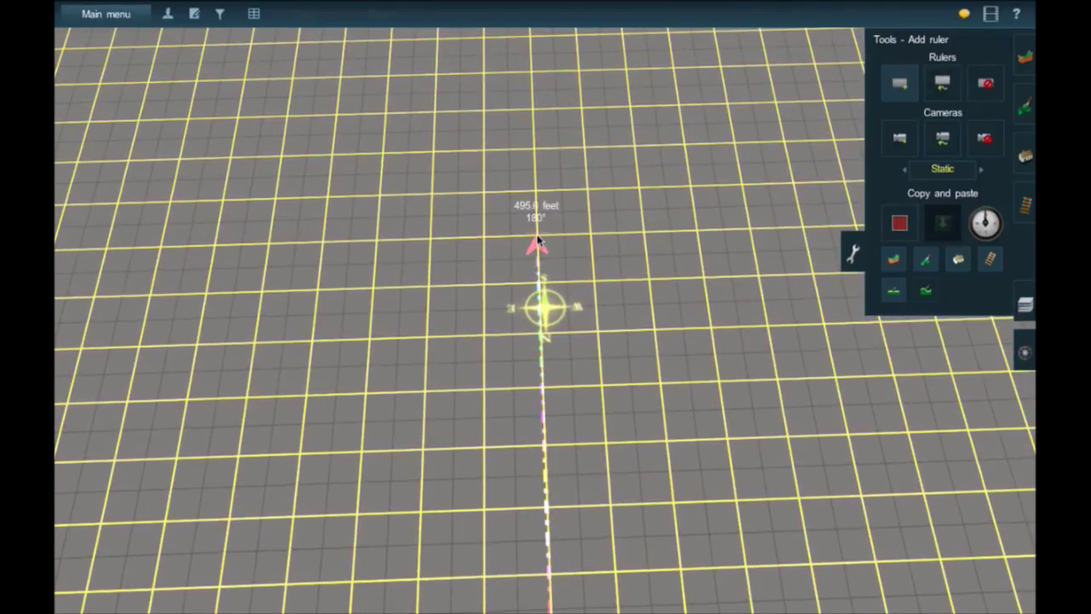
click(537, 245)
Step: Extend the TANE 1Trk Wood track from its end alongside the new 495-foot ruler to that ruler's tip
click(1024, 204)
right_click(384, 591)
key(Left)
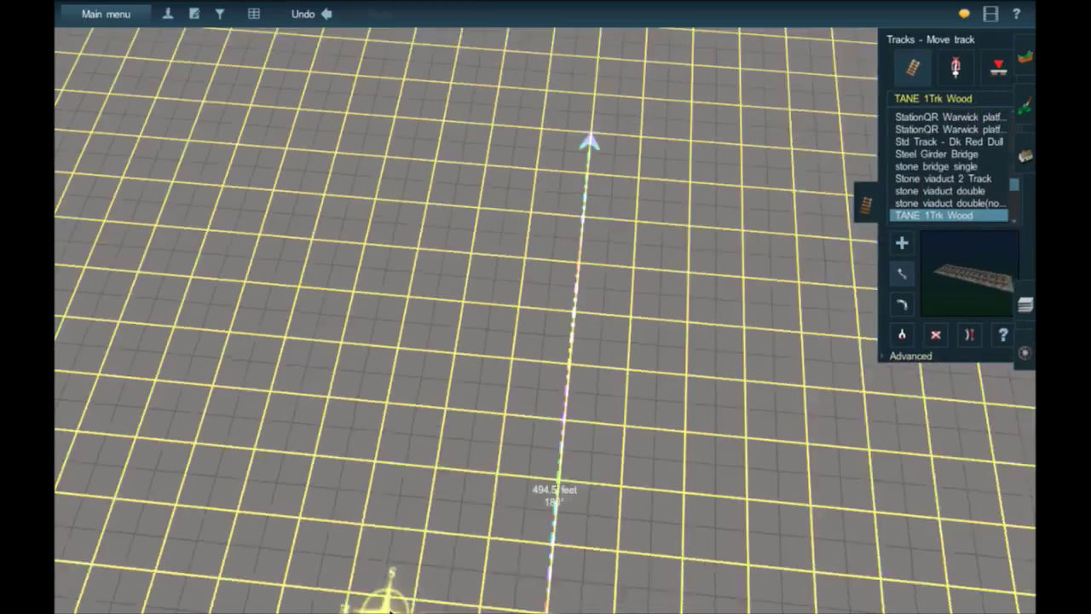
key(Right)
click(885, 247)
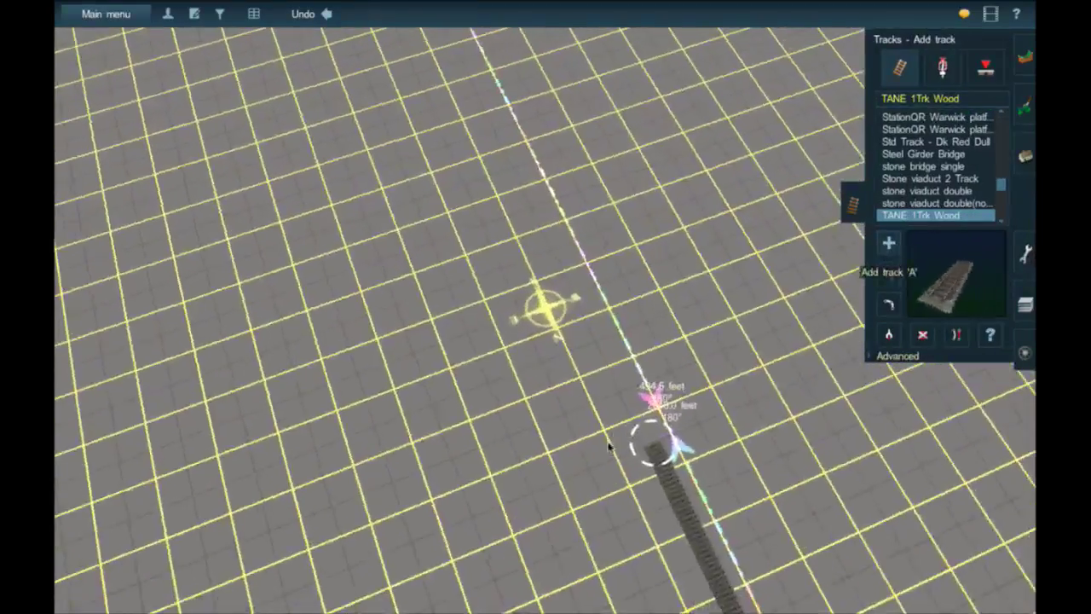
key(Left)
drag(579, 469, 549, 243)
right_click(577, 122)
right_click(570, 142)
right_click(552, 192)
right_click(548, 204)
right_click(540, 224)
key(Up)
scroll(534, 259, up, 3)
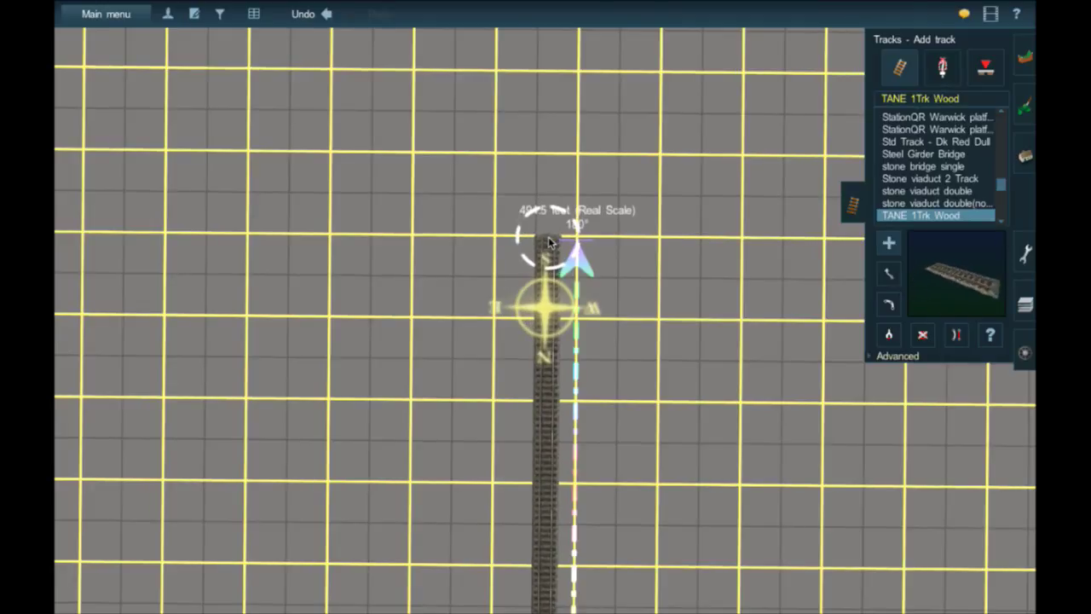
Step: Inspect the laid track back along the 180° rulers and its alignment with them
key(Right)
key(Down)
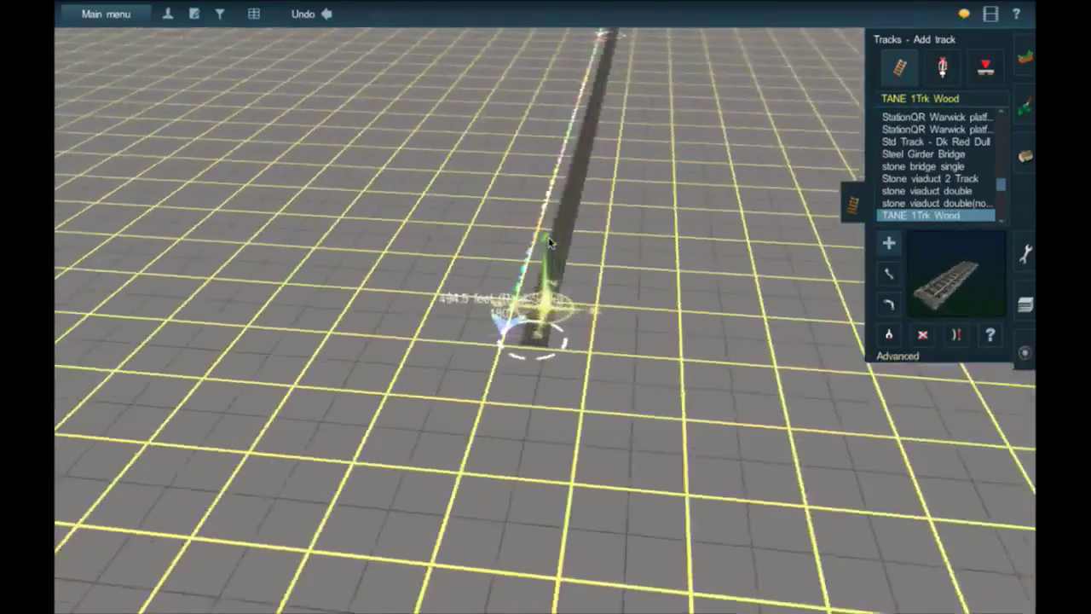
key(Right)
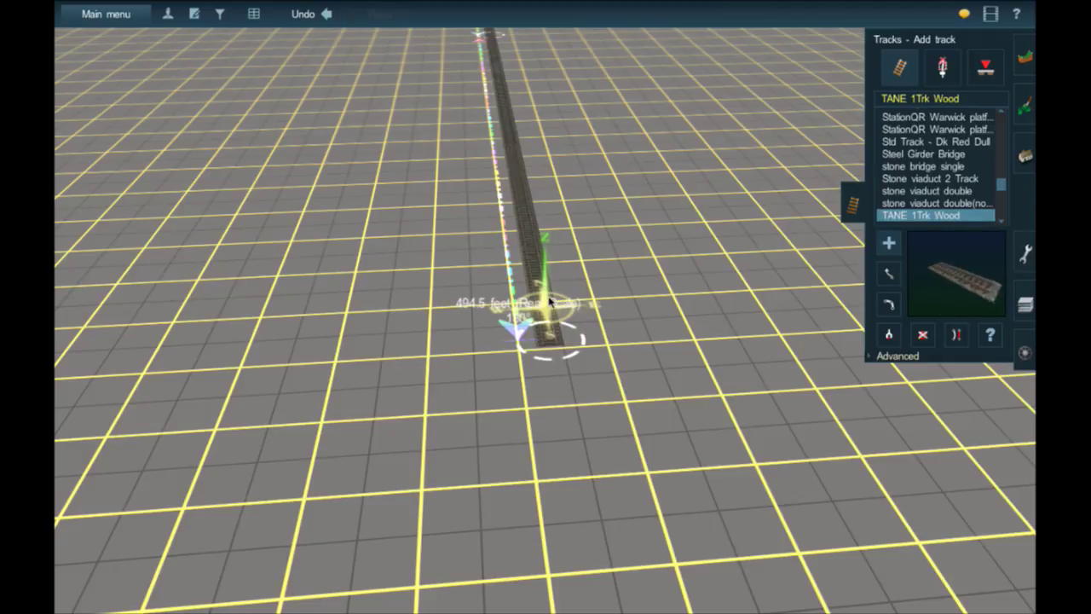
right_drag(537, 307, 542, 206)
drag(542, 204, 547, 208)
right_drag(548, 208, 548, 209)
key(Down)
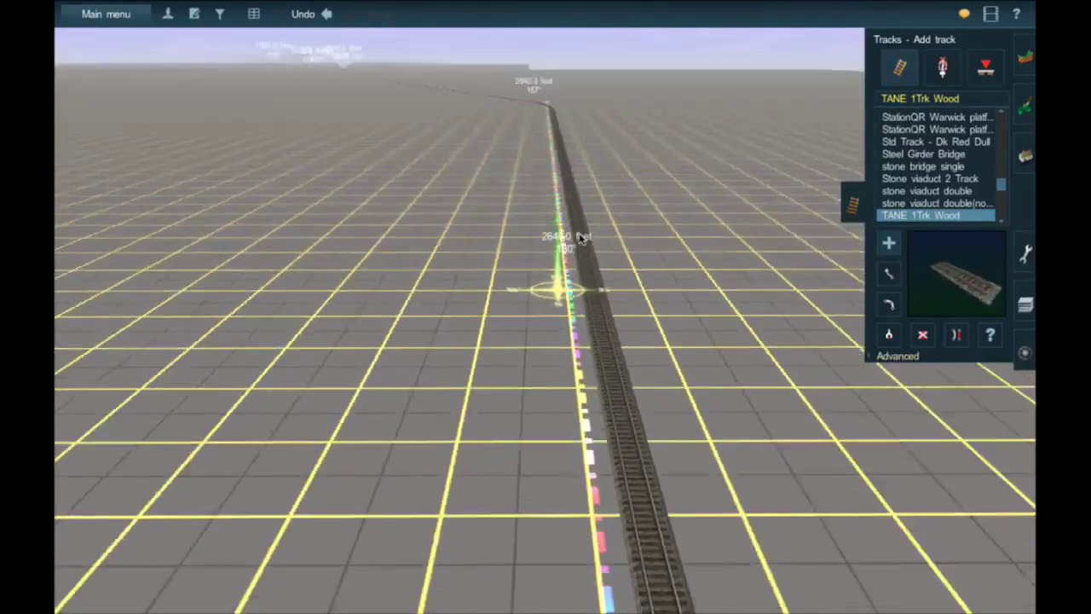
key(Up)
right_click(568, 254)
key(Right)
right_click(645, 495)
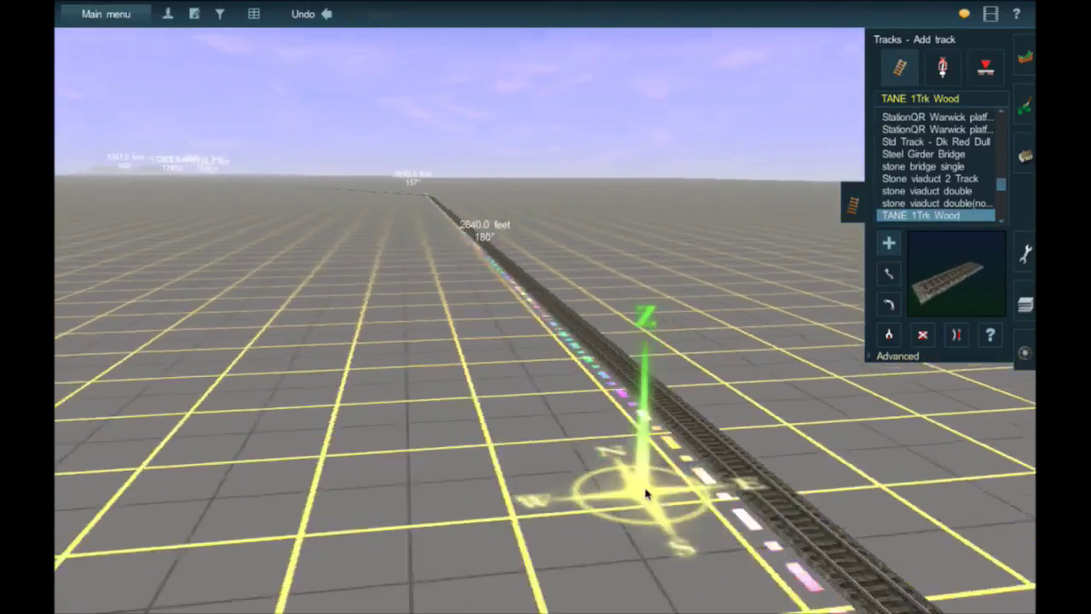
key(Right)
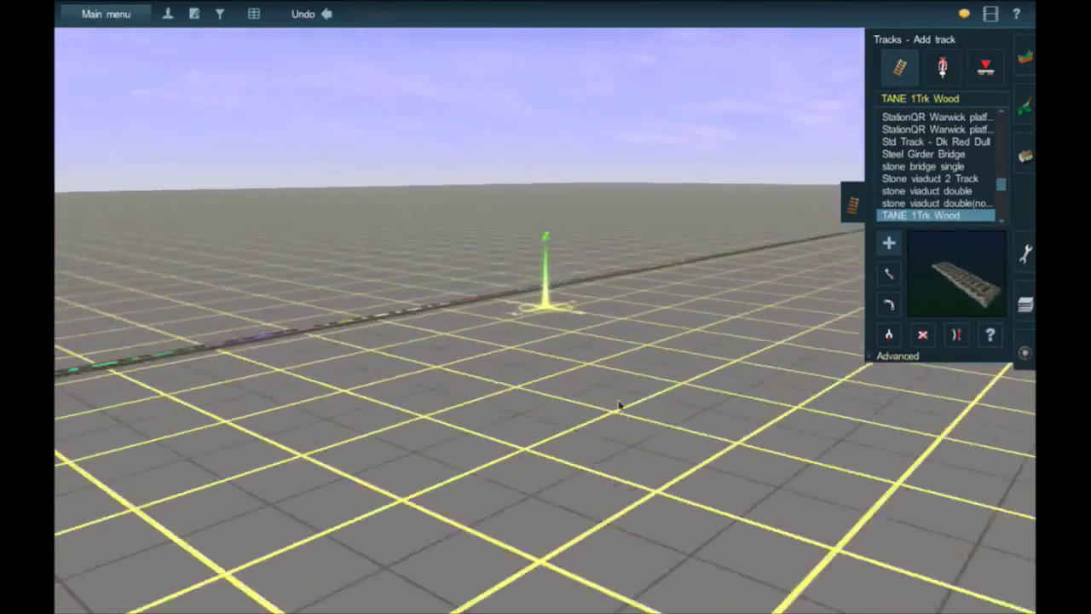
key(Up)
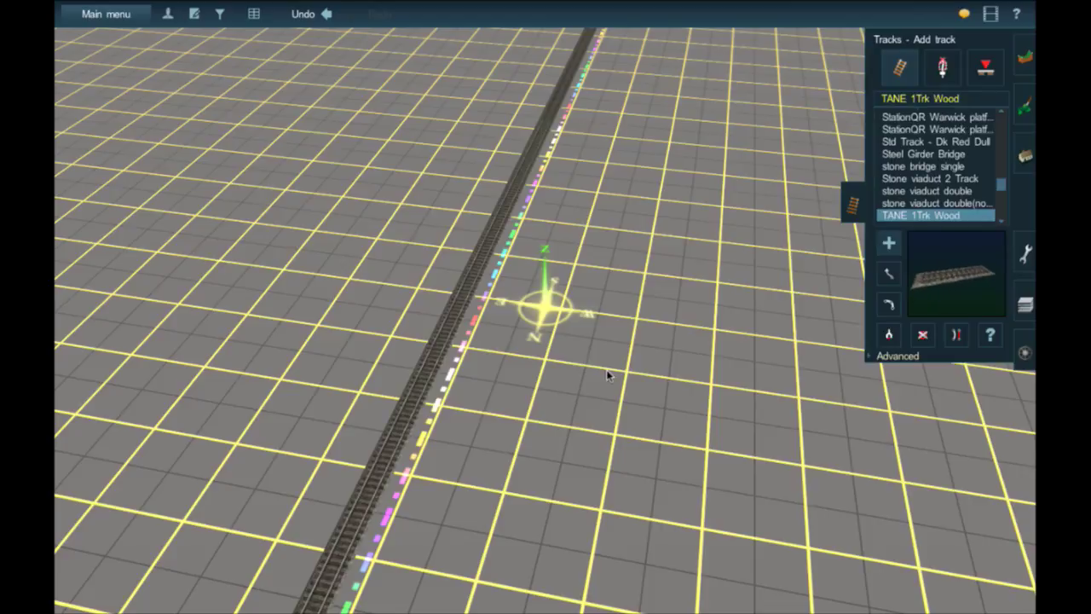
Step: Place a short loose piece of track beside the 180° line and delete it
click(554, 437)
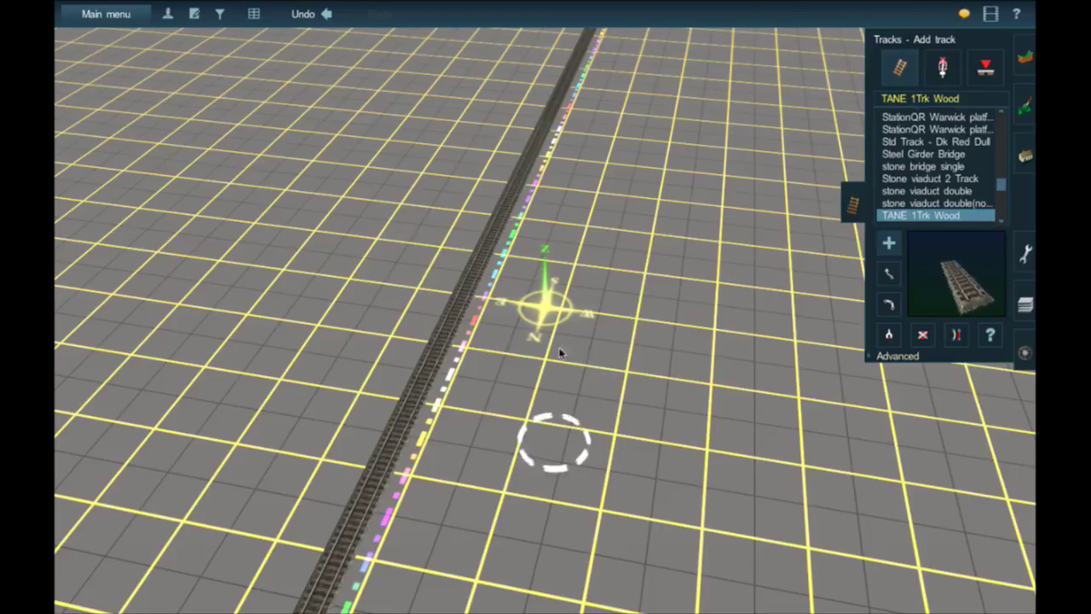
drag(561, 339, 557, 271)
click(920, 336)
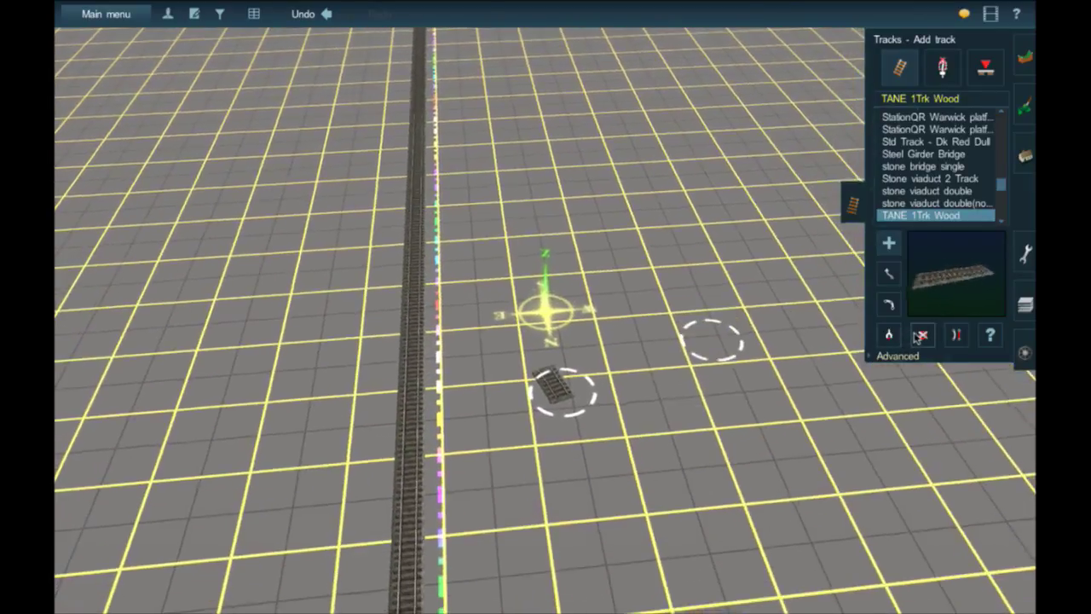
click(560, 390)
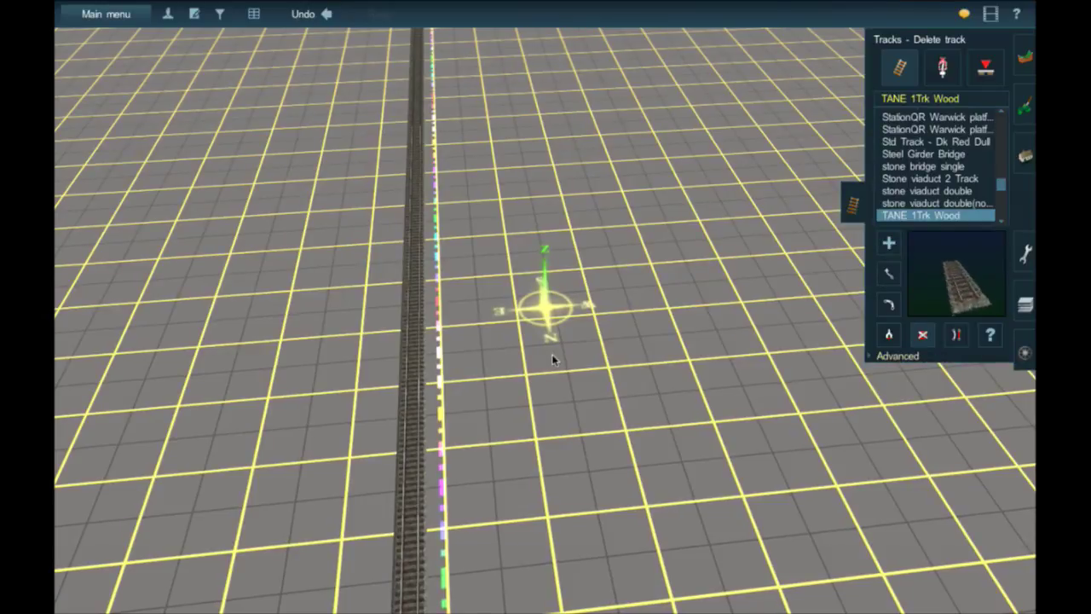
Step: Examine the open end of the track beside the tip of the 495-foot ruler from several angles
right_drag(545, 341, 546, 319)
key(Up)
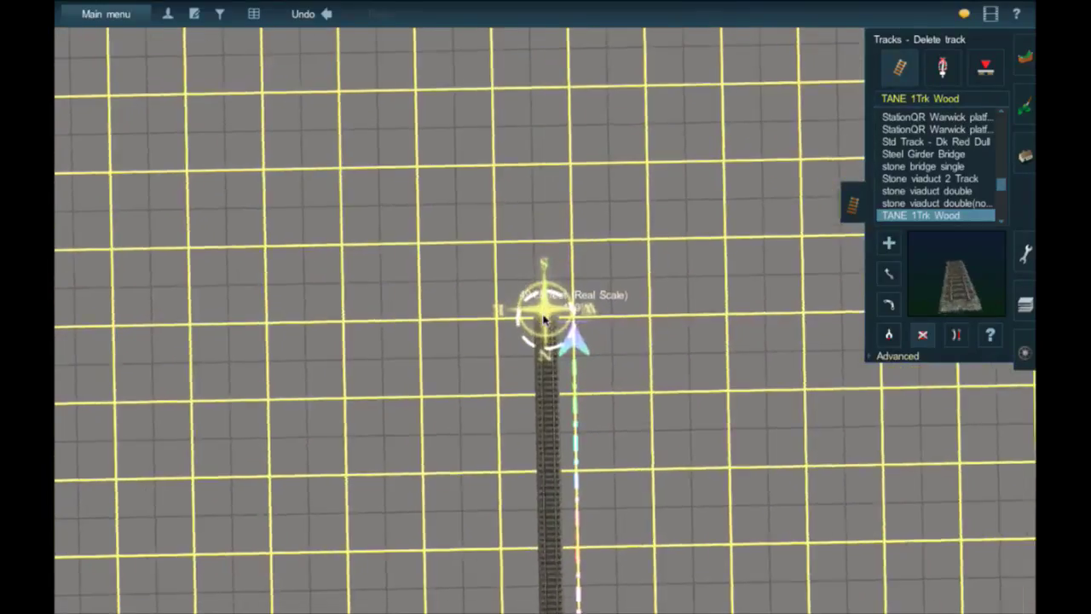
scroll(545, 318, up, 5)
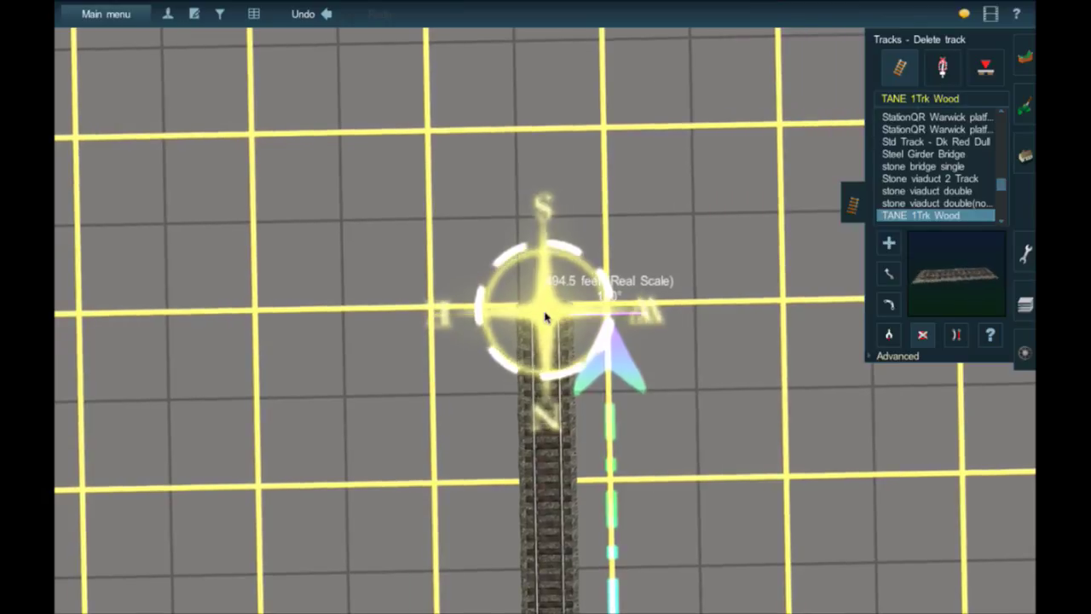
right_click(545, 317)
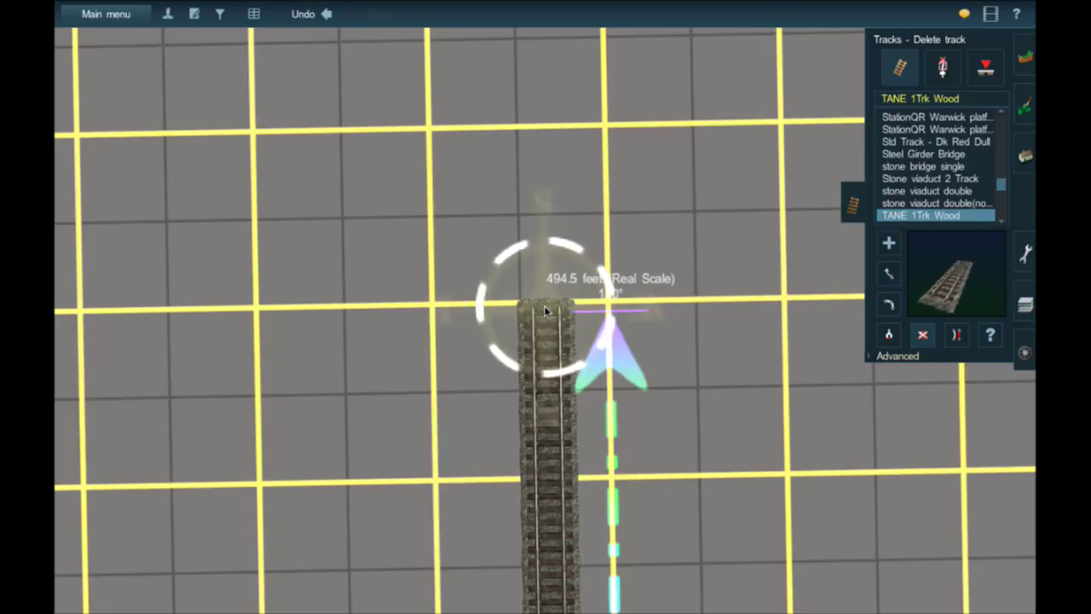
key(Down)
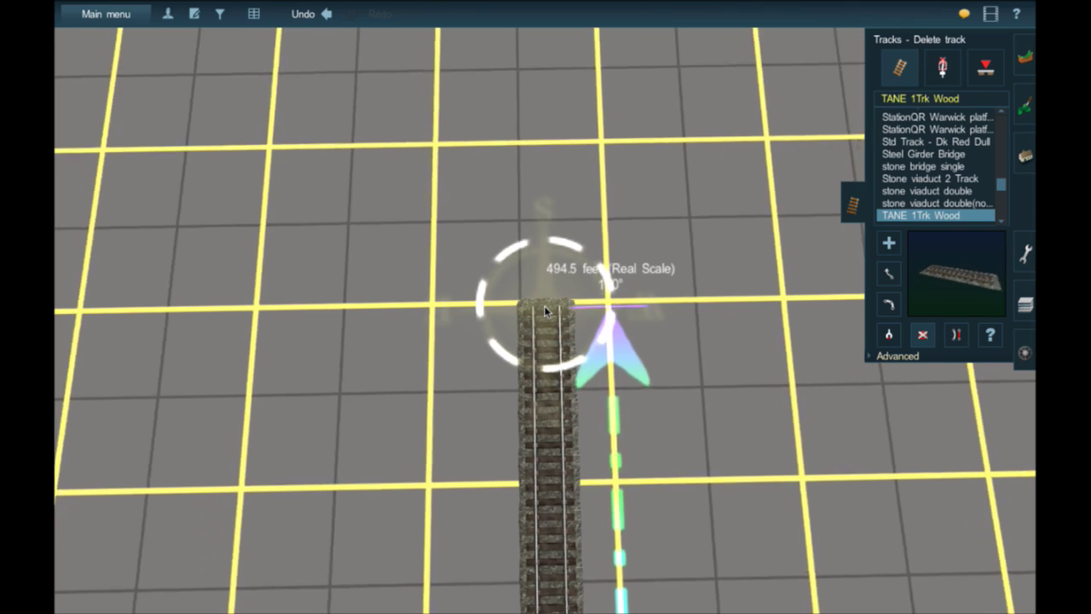
key(Right)
right_drag(545, 311, 545, 311)
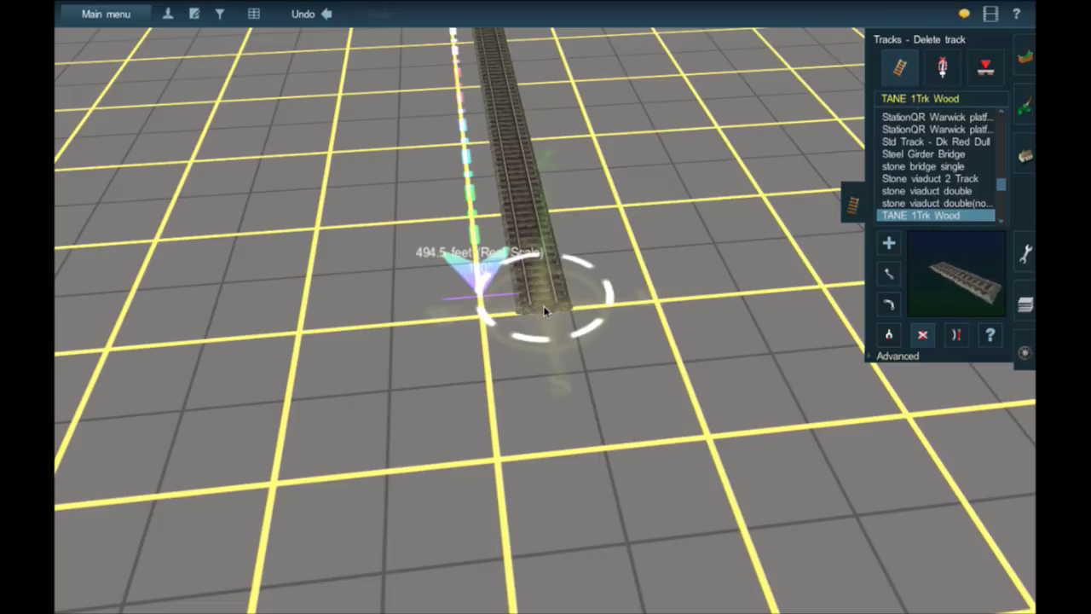
key(Up)
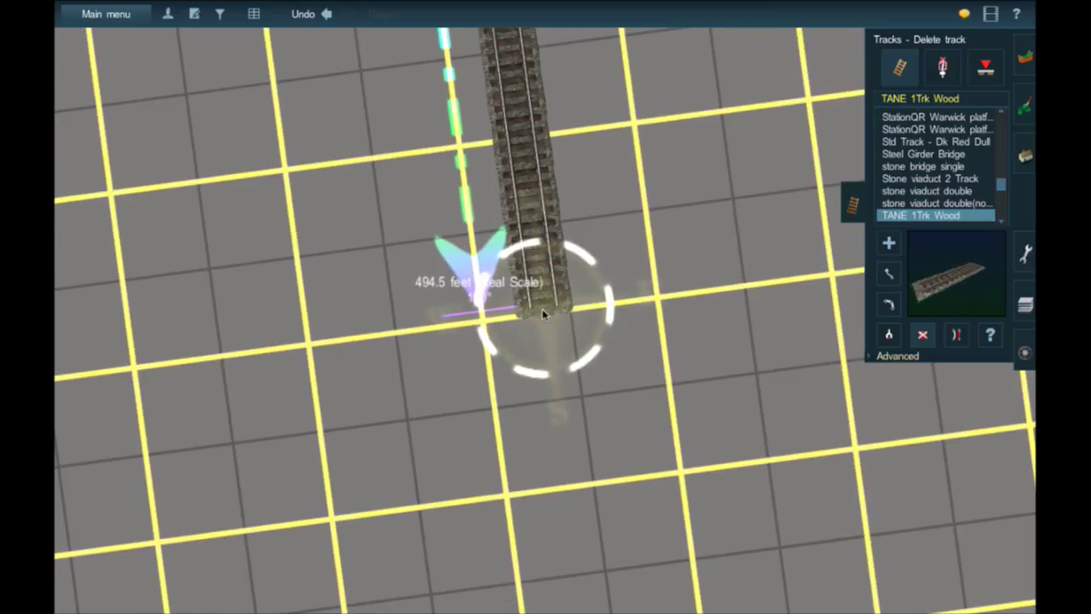
scroll(543, 314, up, 1)
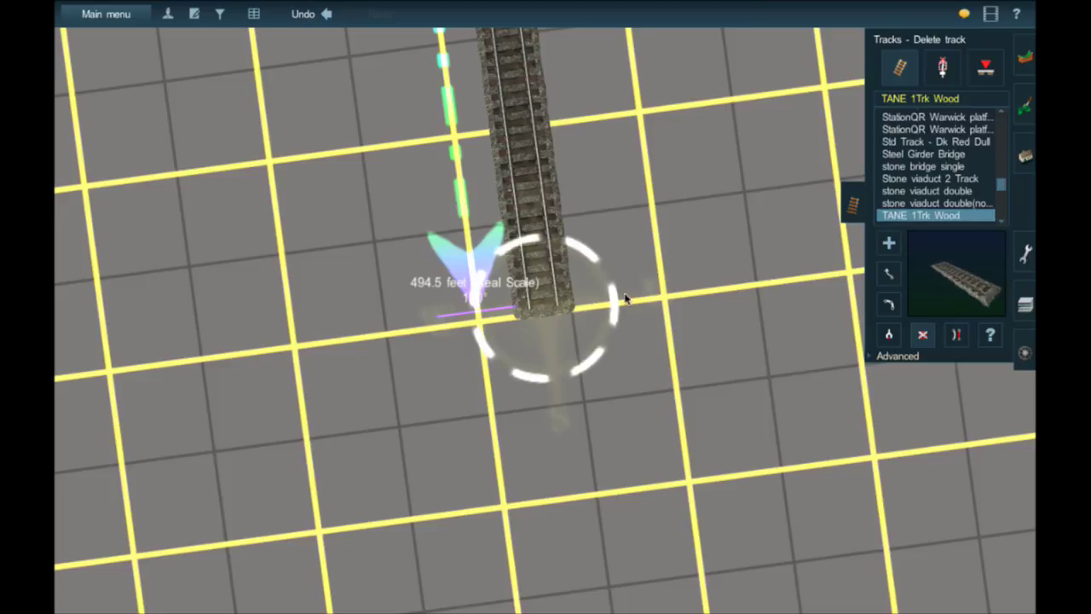
Step: Straighten the last track section leading to the tip of the 495-foot ruler
key(a)
scroll(550, 319, down, 1)
drag(558, 324, 755, 377)
key(b)
click(520, 187)
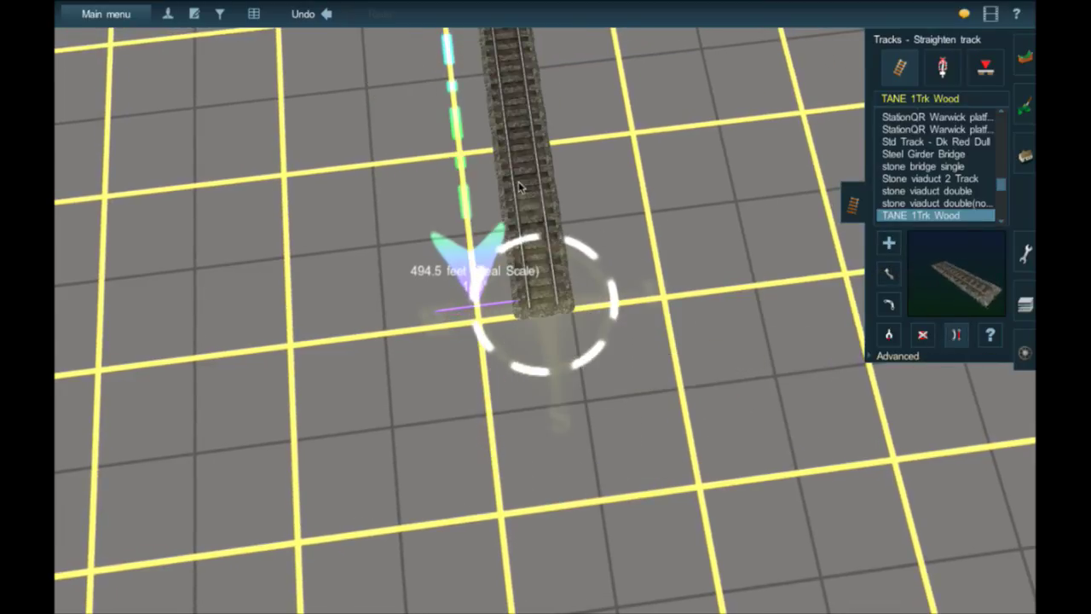
key(Down)
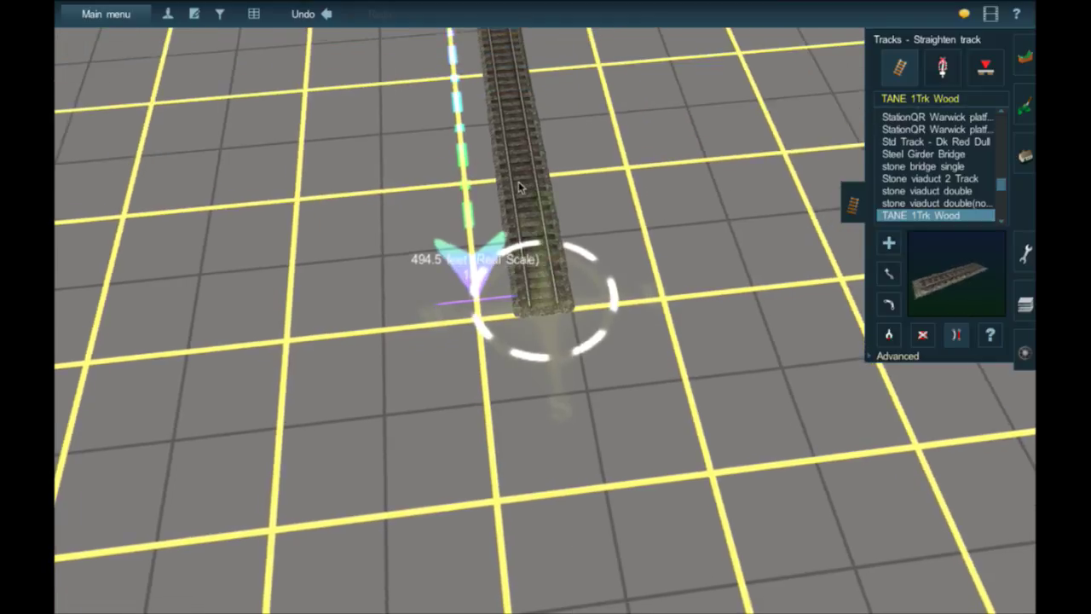
Step: Extend the TANE 1Trk Wood track from its open end in a straight line south past the ruler's tip
click(889, 244)
right_click(583, 359)
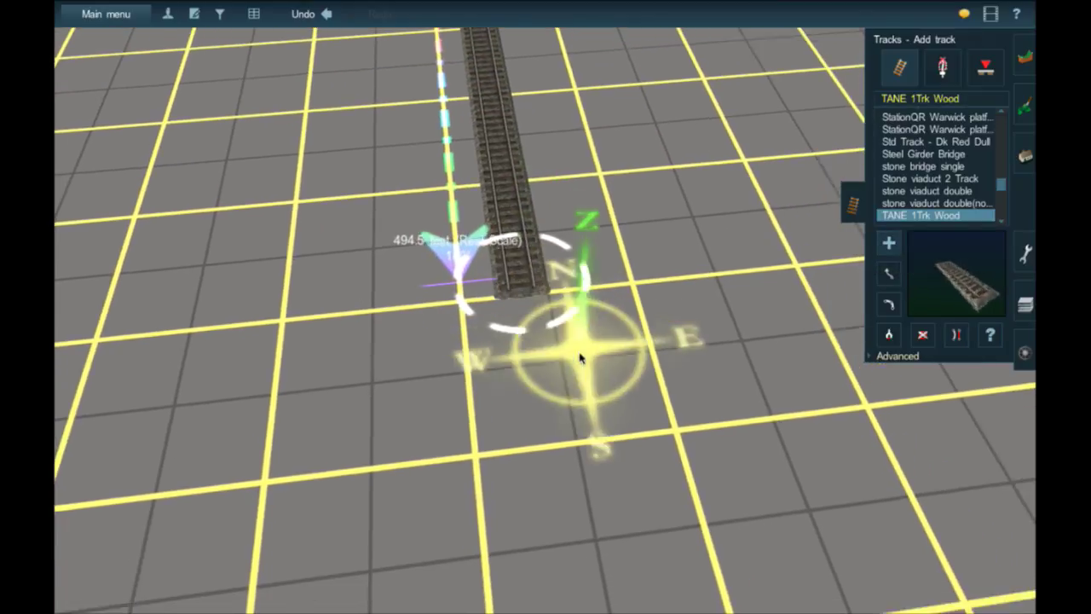
drag(489, 237, 635, 438)
right_click(493, 367)
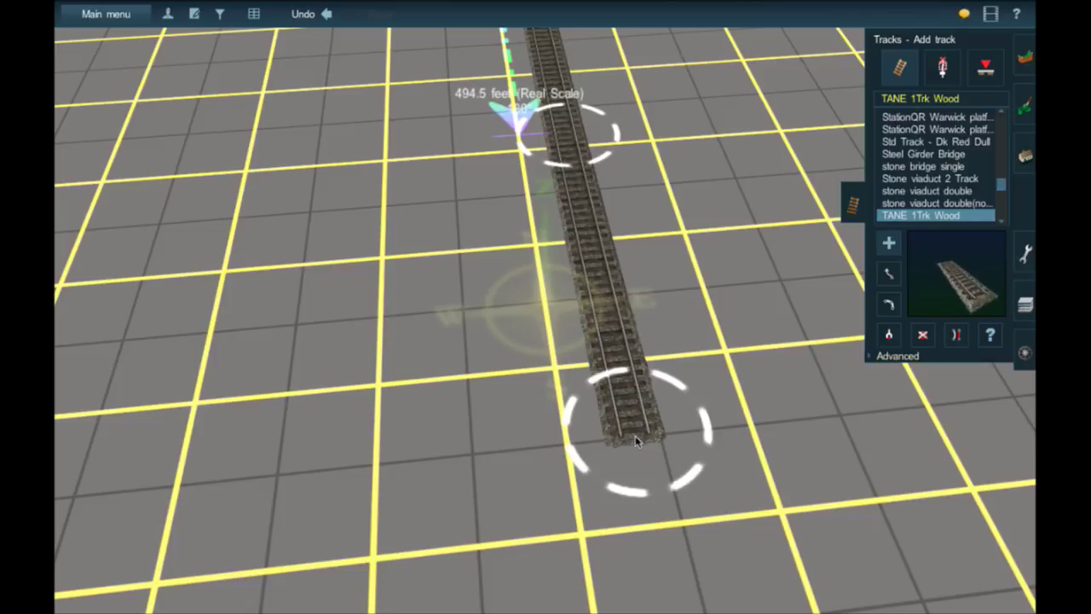
right_click(635, 435)
drag(635, 435, 548, 410)
scroll(543, 401, down, 3)
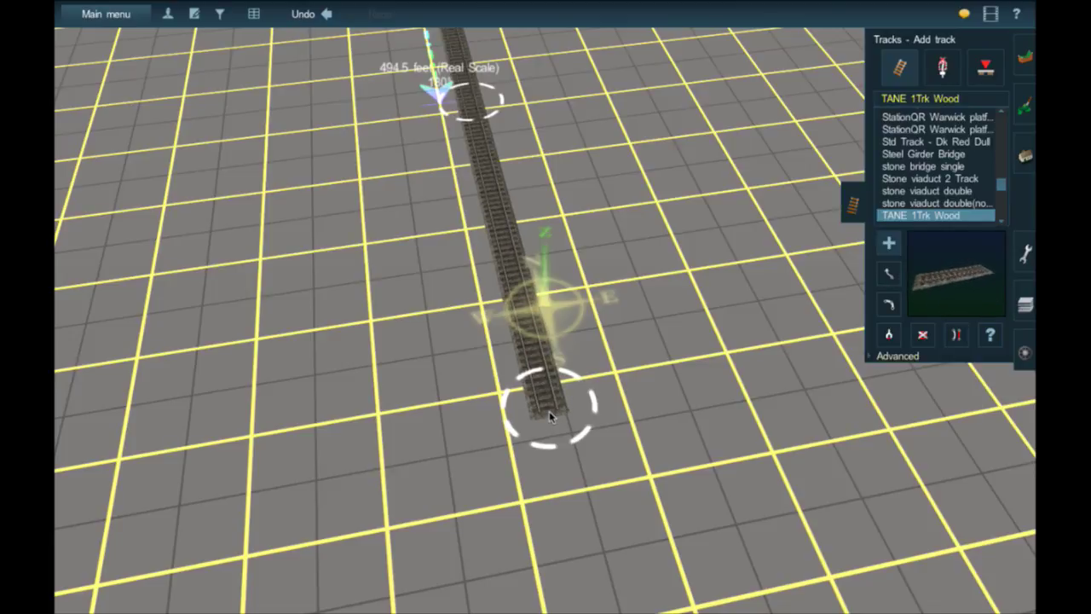
drag(549, 412, 573, 496)
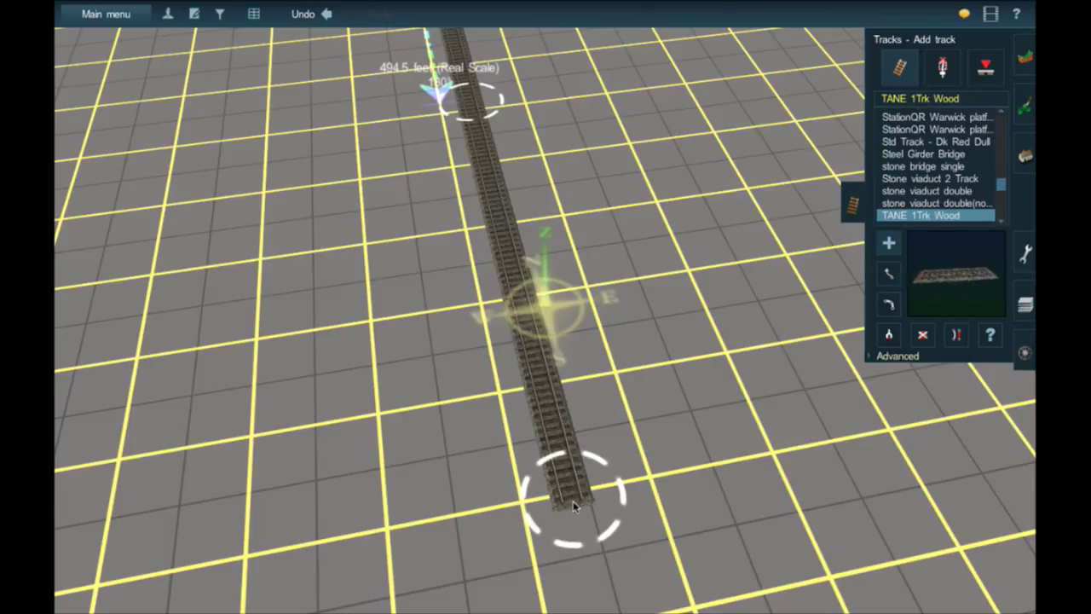
Step: Inspect the new section beyond the ruler's tip from the side and bring up the spline objects
right_drag(709, 326, 526, 246)
right_click(527, 250)
key(Left)
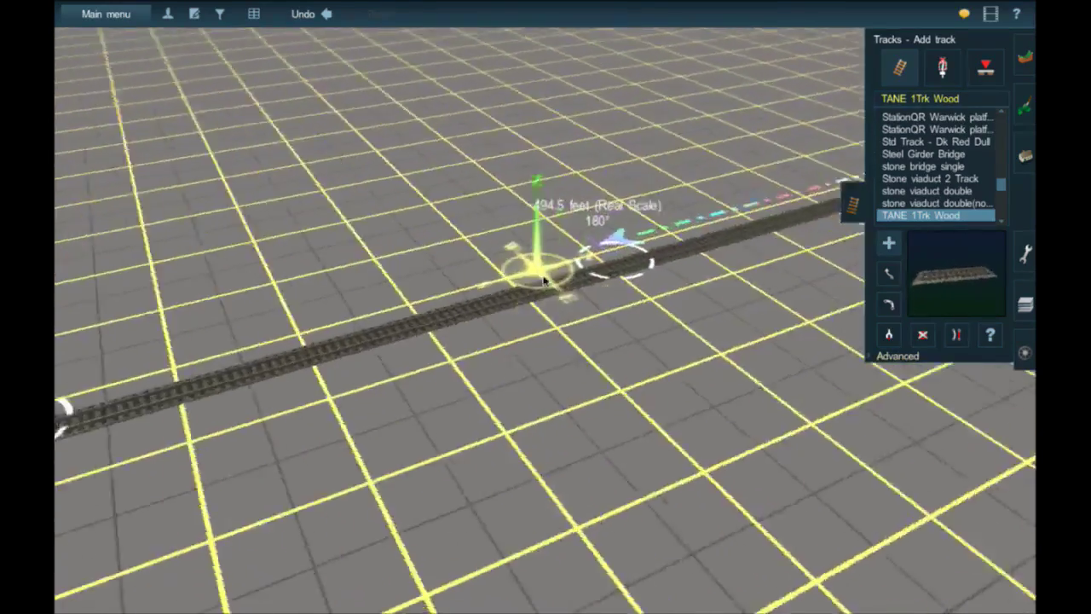
right_drag(582, 312, 610, 340)
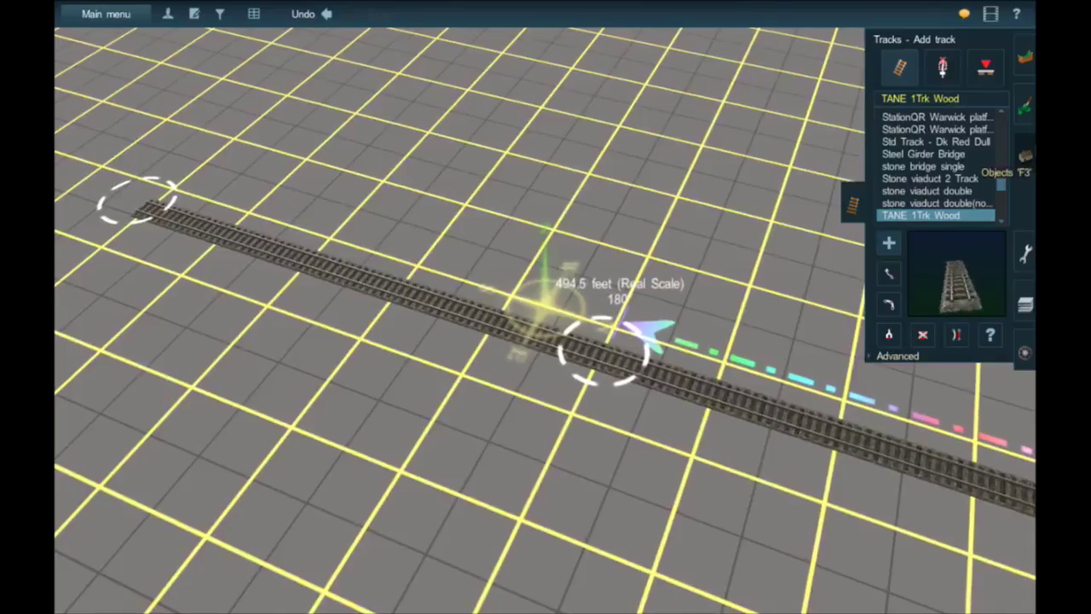
click(1023, 159)
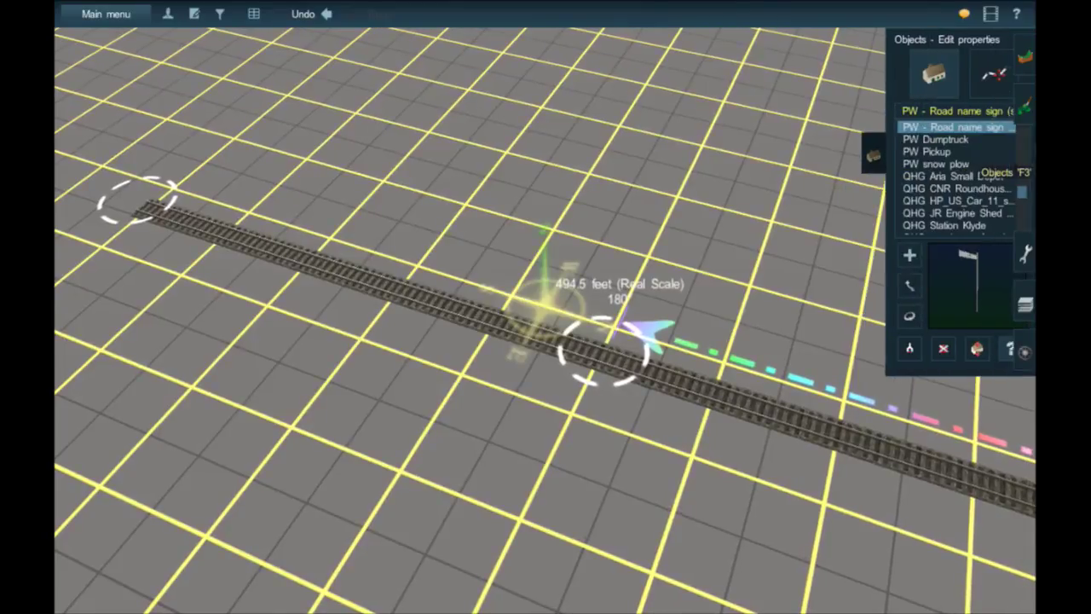
click(977, 77)
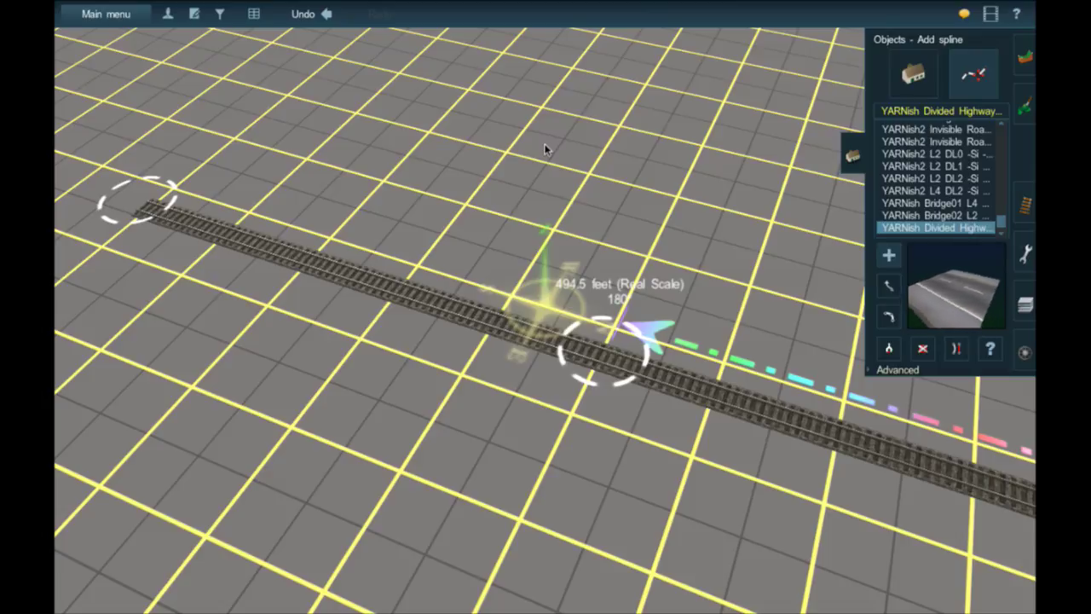
Step: Examine the open end of the new section and its alignment with the grid from several angles
right_click(418, 279)
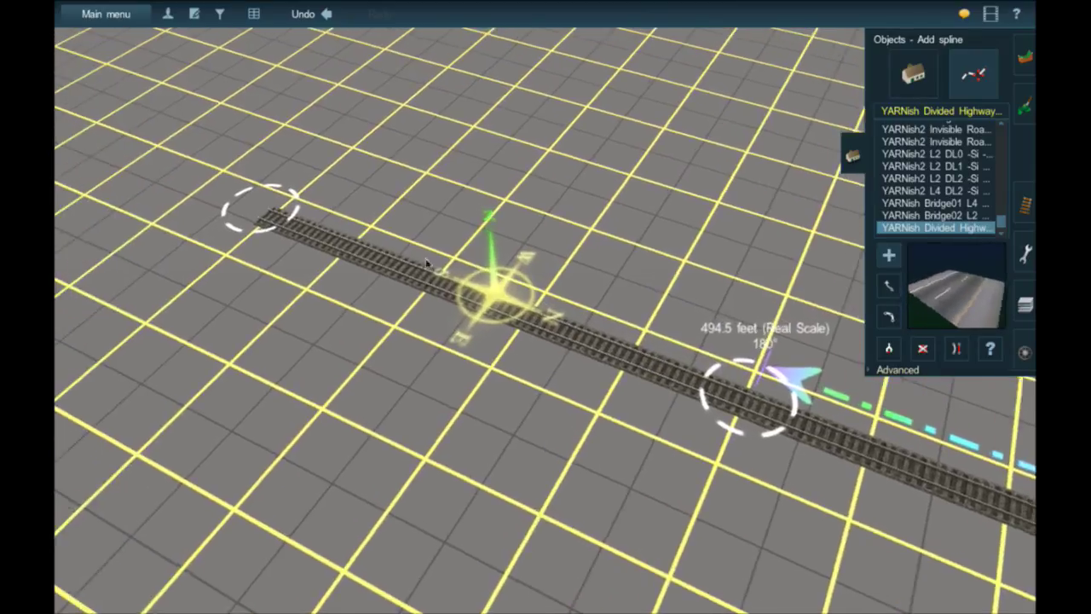
right_click(404, 256)
key(Left)
key(Up)
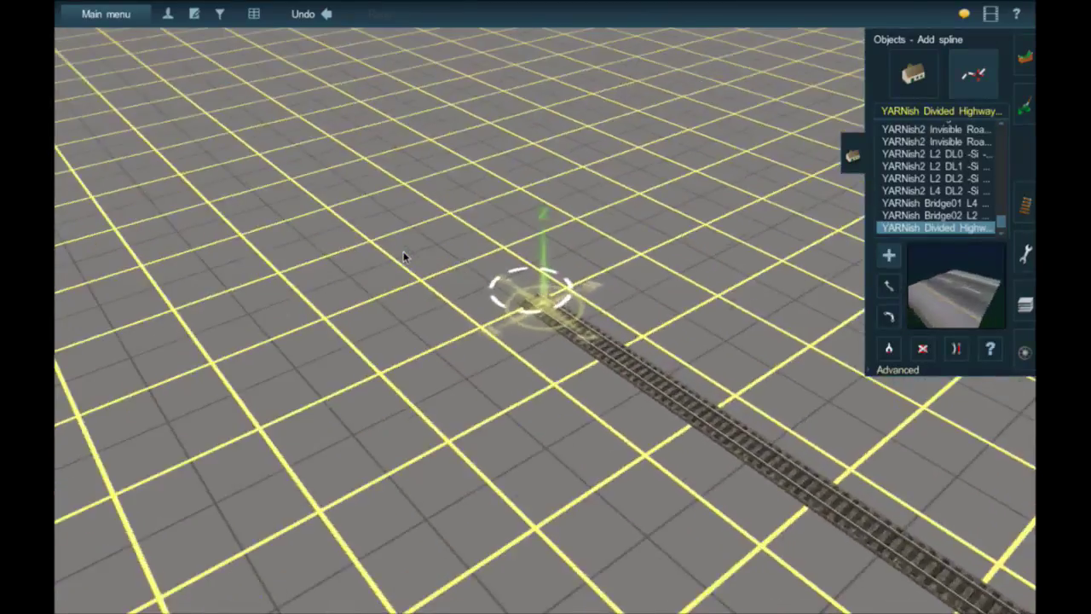
right_click(541, 299)
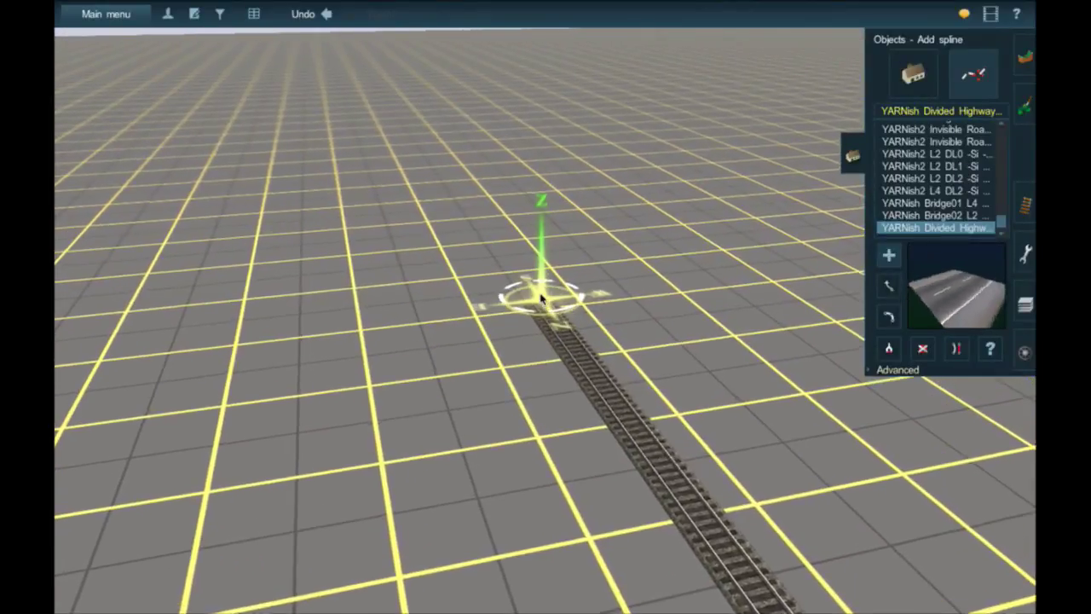
key(Up)
key(Right)
key(Left)
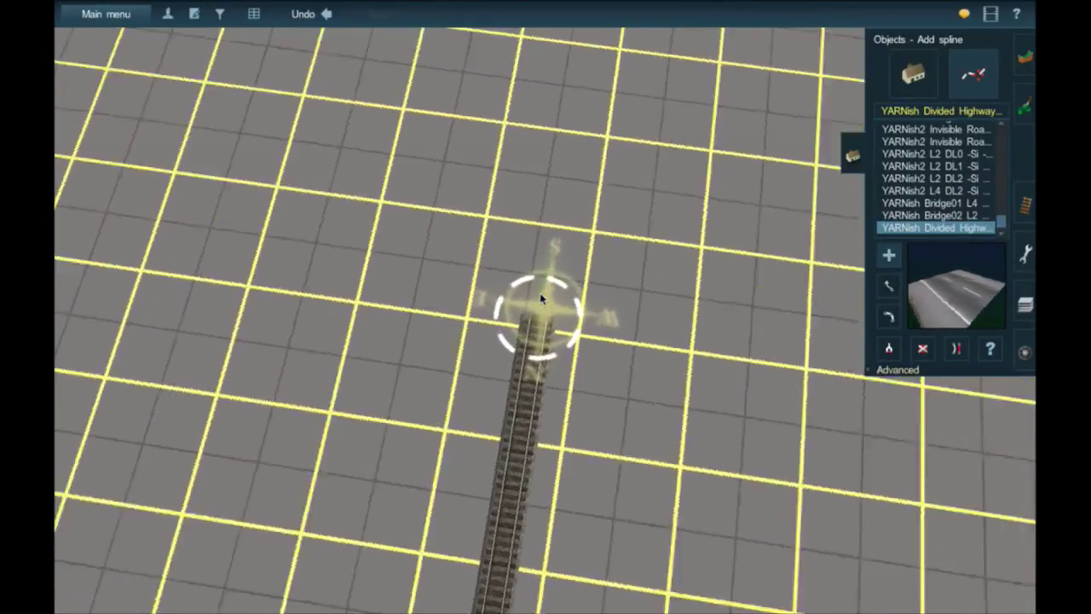
key(Down)
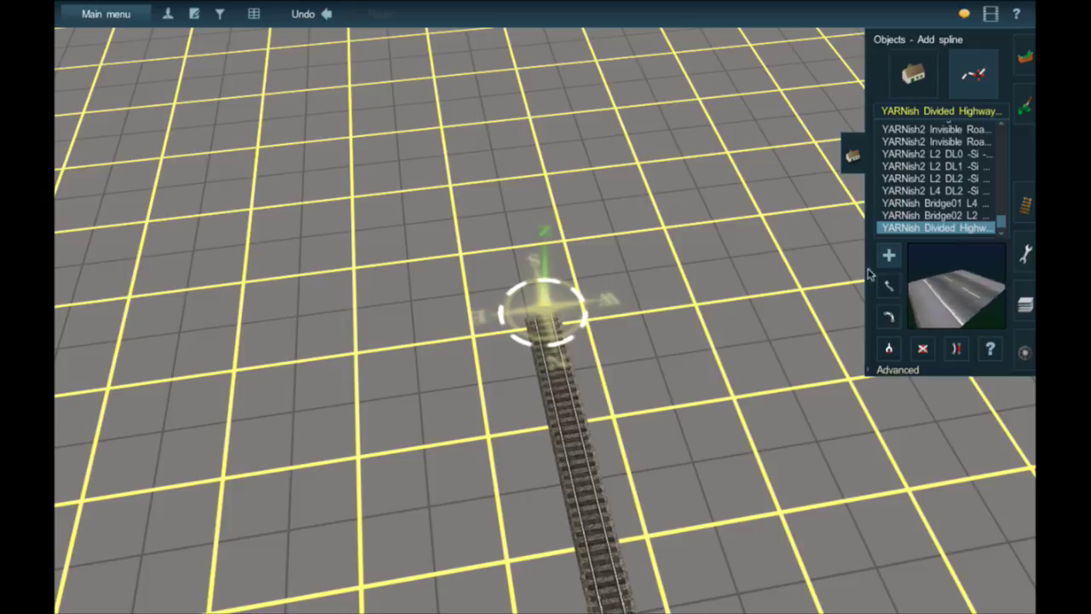
Step: Return to editing TANE 1Trk Wood track and straighten the newly laid section south of the ruler's tip
click(1028, 201)
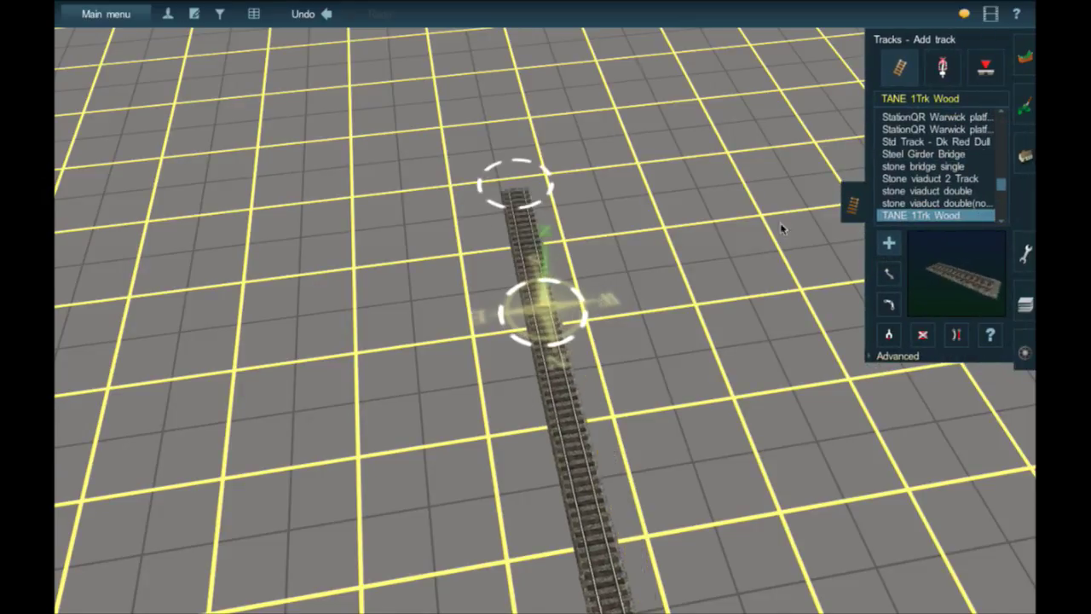
key(b)
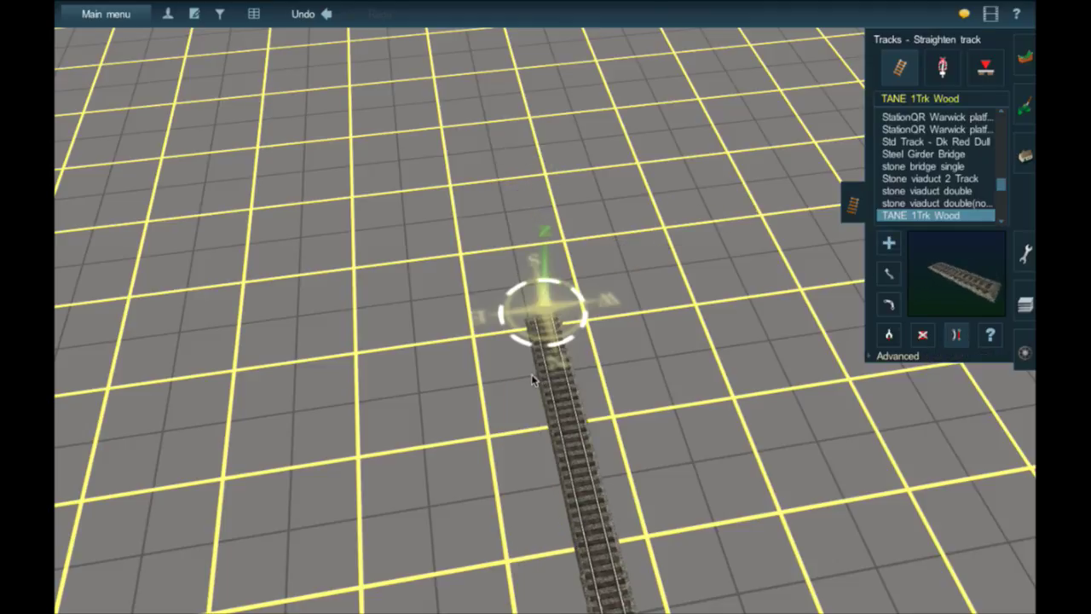
right_click(535, 294)
key(Left)
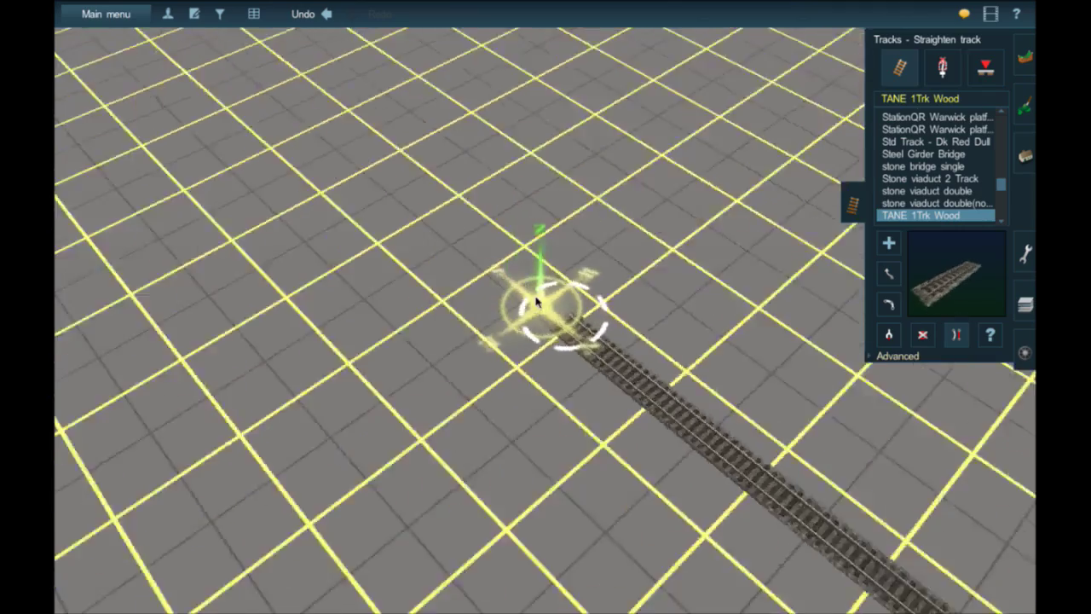
mouse_move(573, 282)
right_down()
mouse_move(552, 281)
mouse_move(537, 320)
mouse_move(550, 312)
right_up()
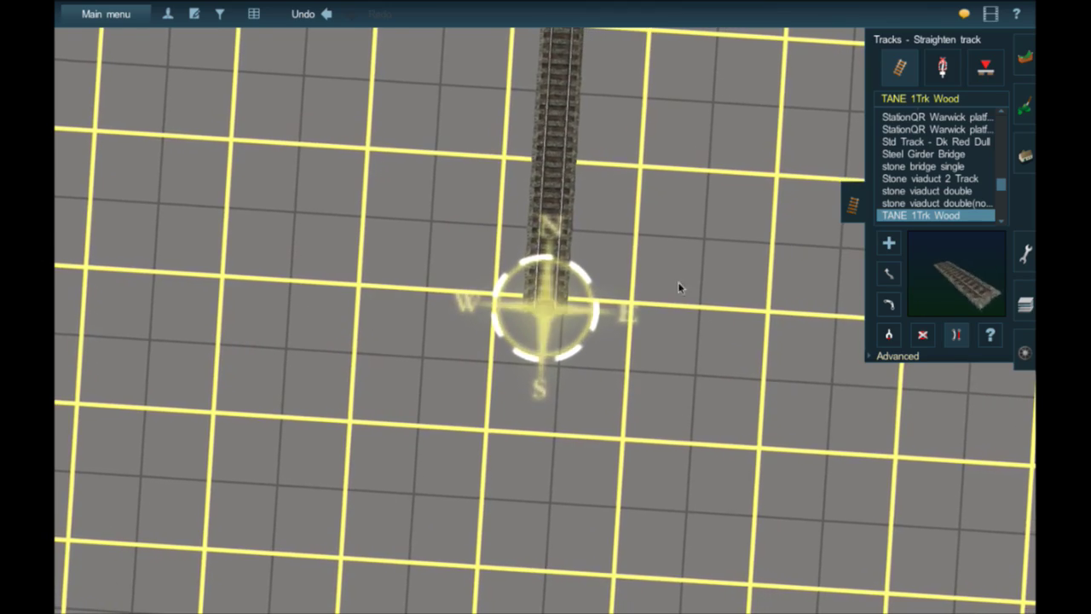
Step: Add another straight section of TANE 1Trk Wood track southward from the open end
key(Down)
key(Right)
click(890, 243)
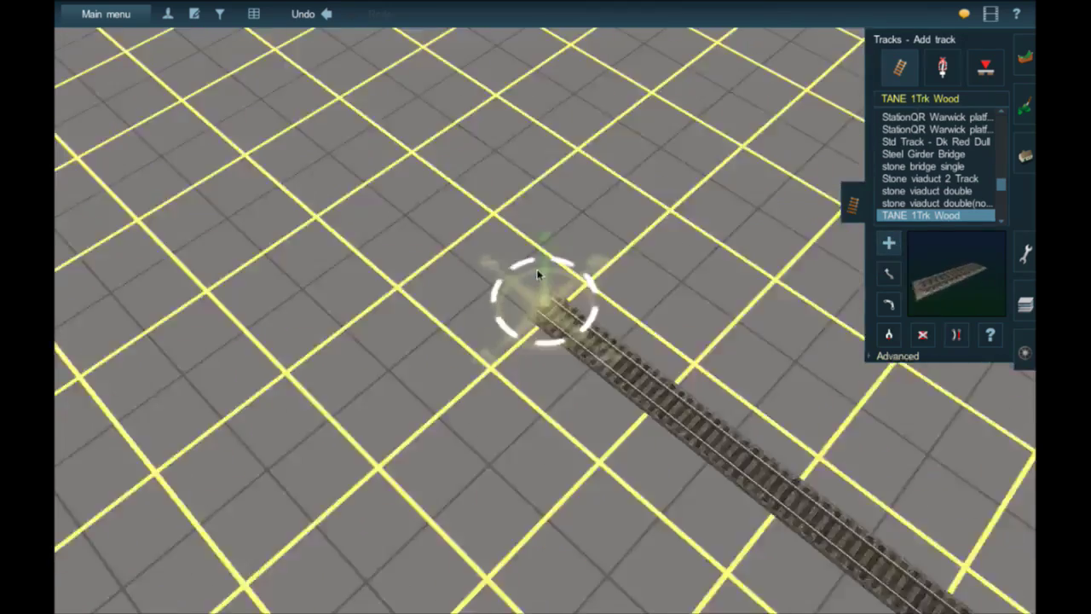
key(Right)
mouse_move(548, 301)
mouse_down()
mouse_move(579, 118)
mouse_move(573, 52)
mouse_move(591, 97)
mouse_move(573, 75)
mouse_move(580, 66)
mouse_move(518, 73)
mouse_move(571, 74)
mouse_move(559, 72)
mouse_move(593, 40)
mouse_up()
key(Down)
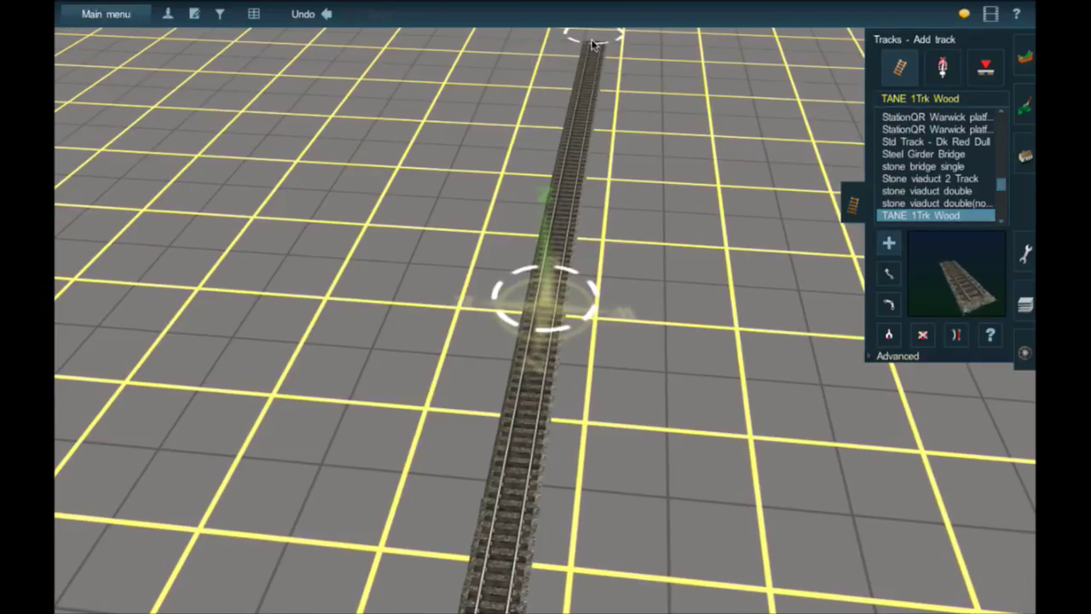
Step: Review both new track sections from the tip of the 495-foot ruler to the open southern end
right_drag(560, 209, 434, 409)
right_click(436, 409)
key(Left)
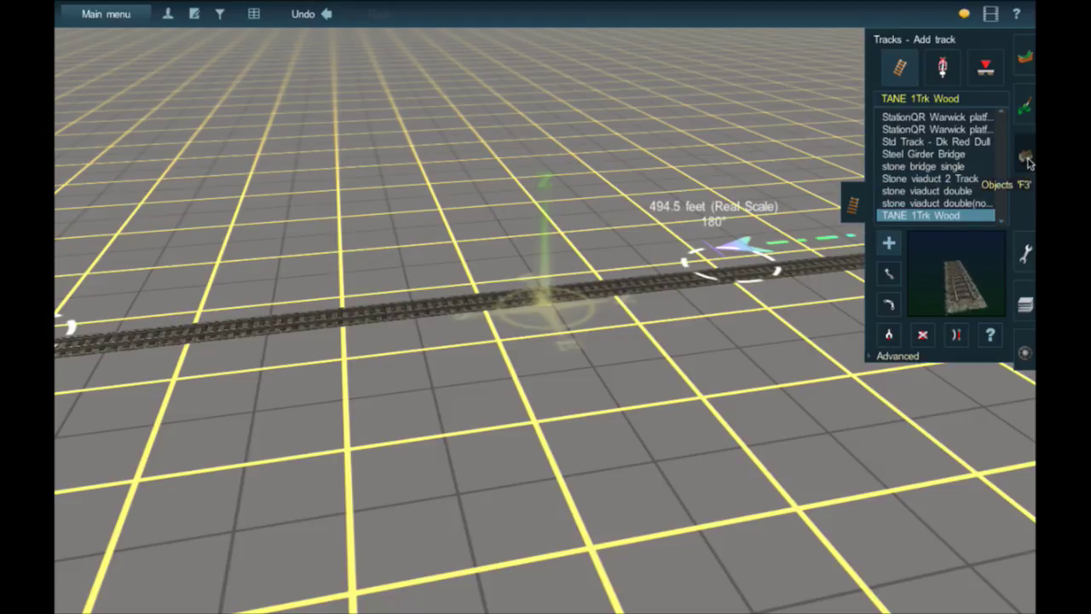
click(1027, 160)
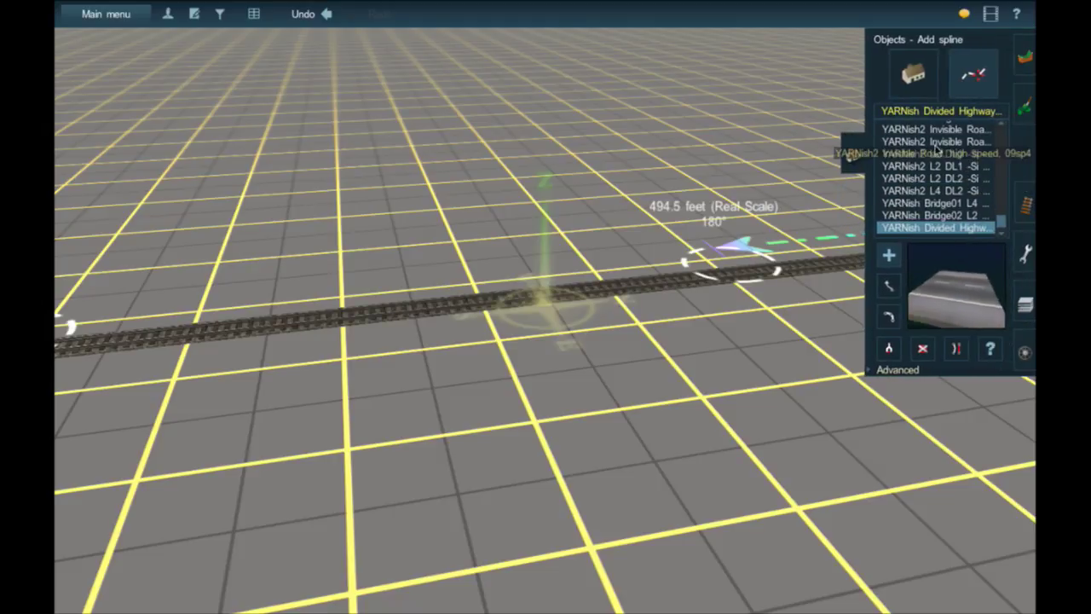
click(1027, 204)
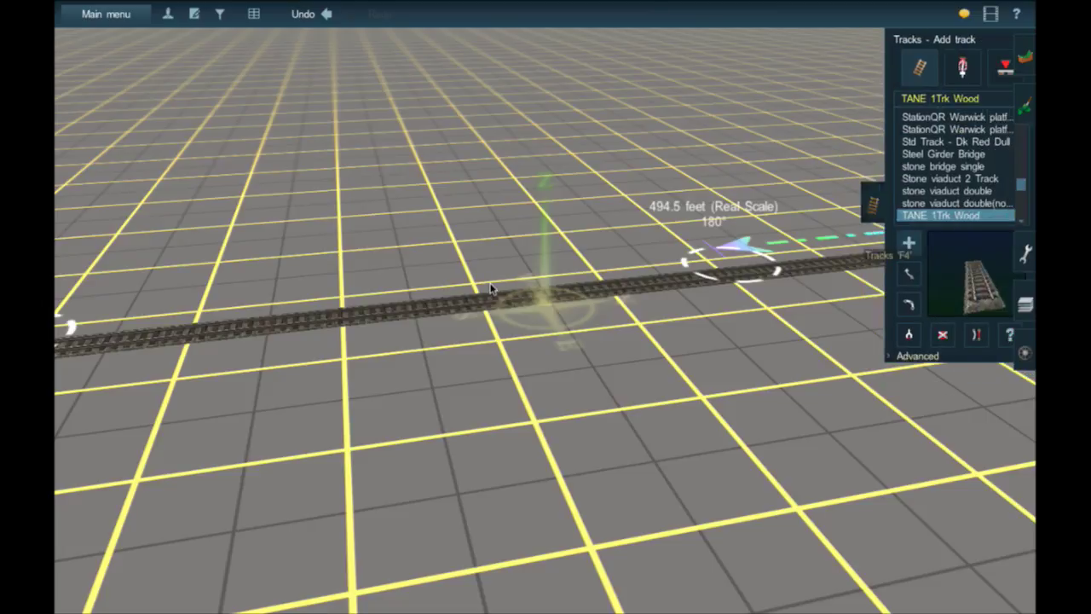
right_click(490, 289)
key(Left)
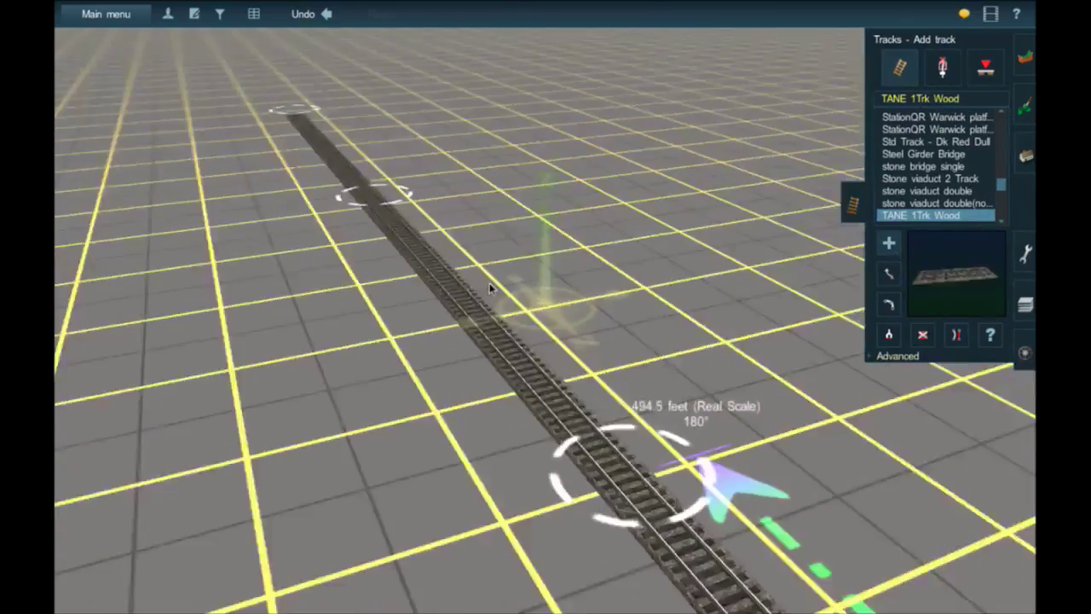
key(Left)
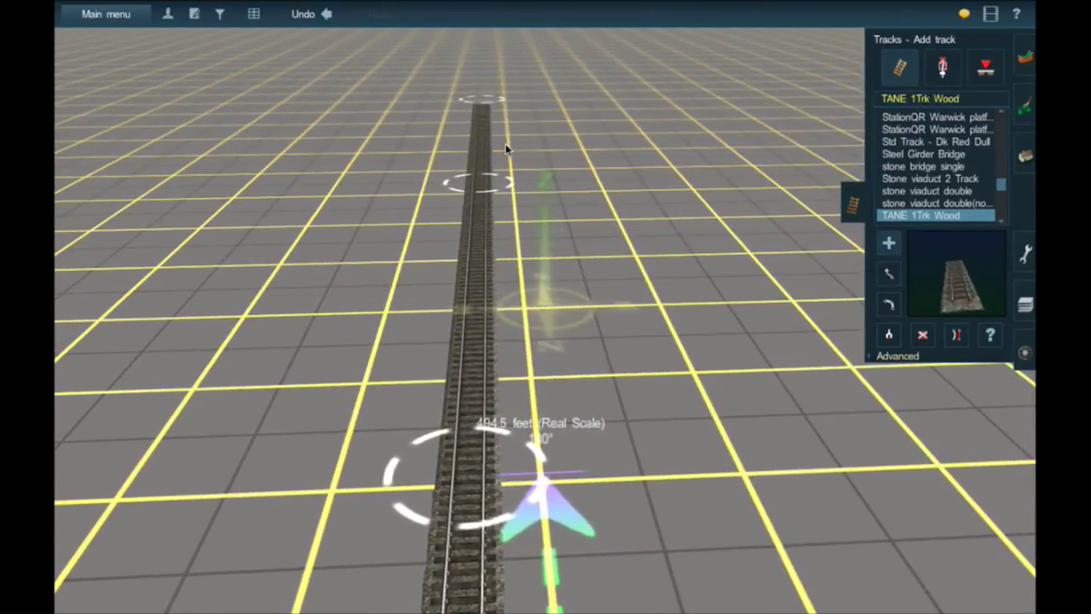
right_click(505, 149)
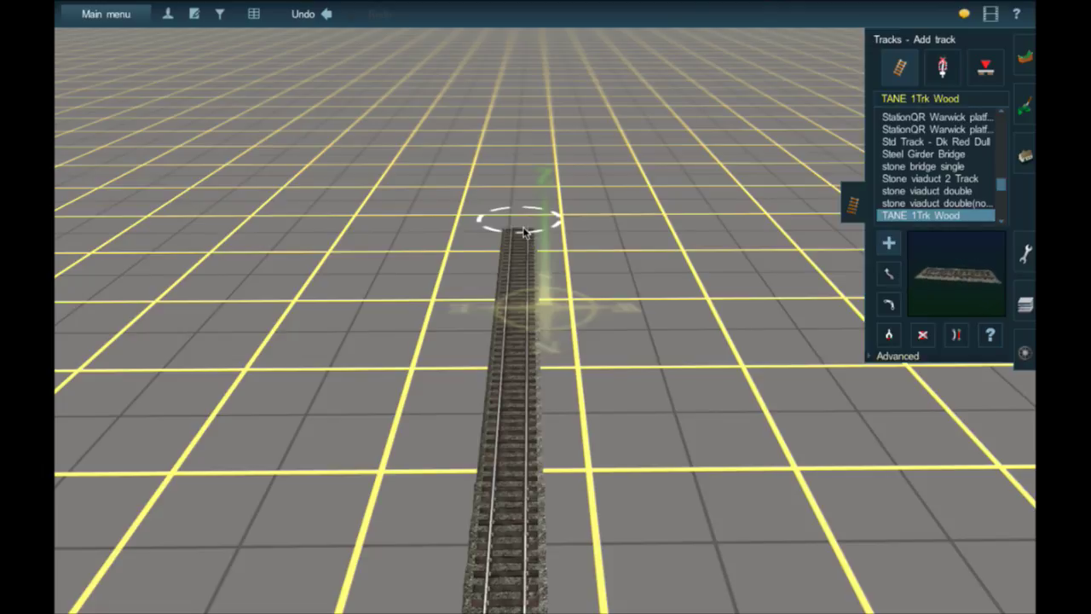
right_click(521, 228)
key(Up)
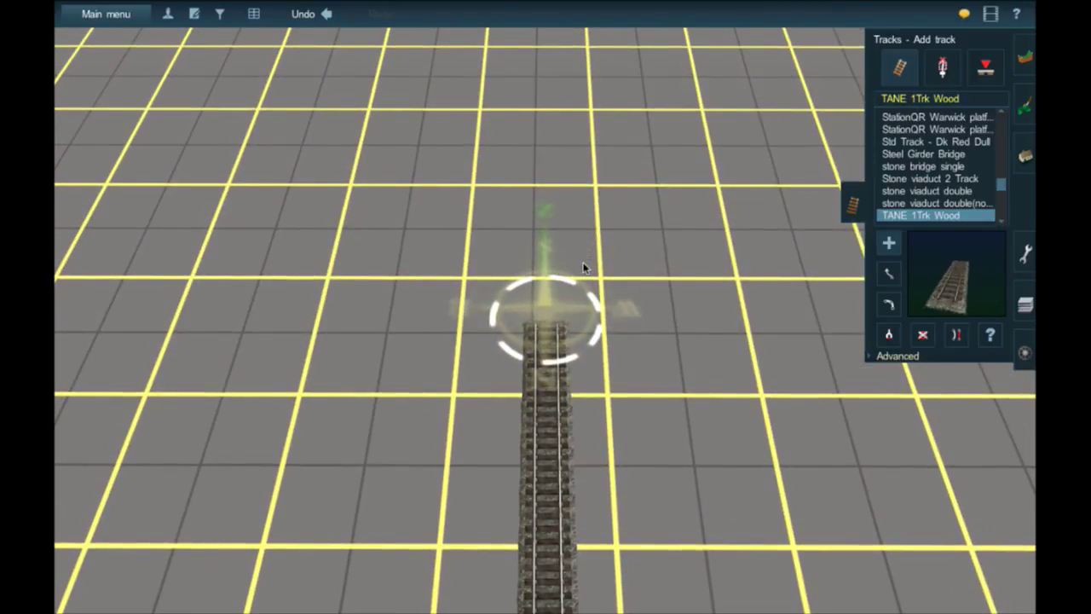
right_click(551, 312)
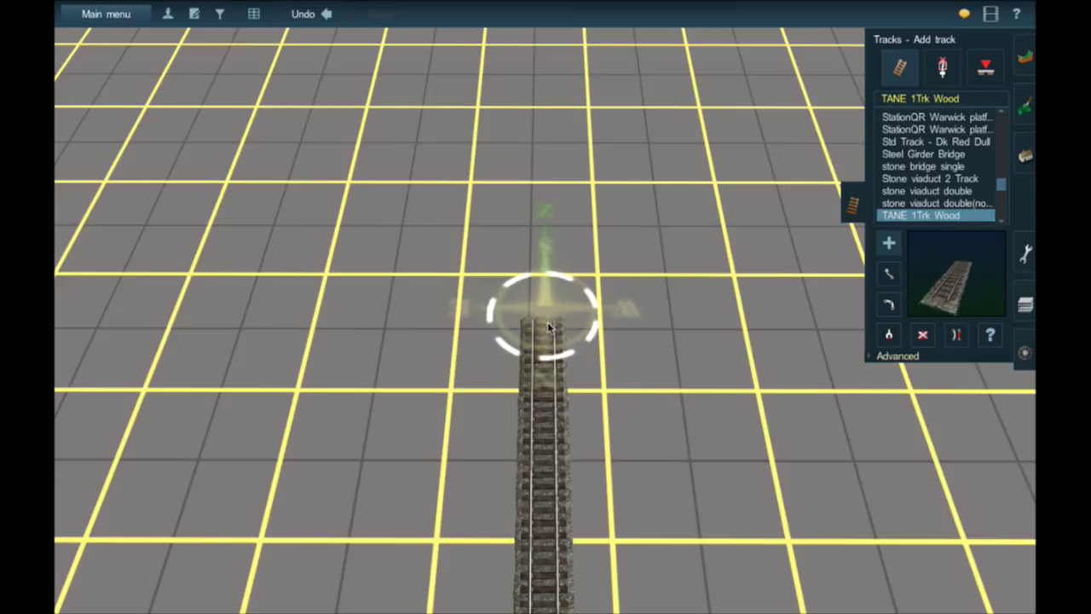
Step: Follow the route on the map from the new track end back to Flagstaff Yard and its service area
scroll(549, 328, down, 10)
key(m)
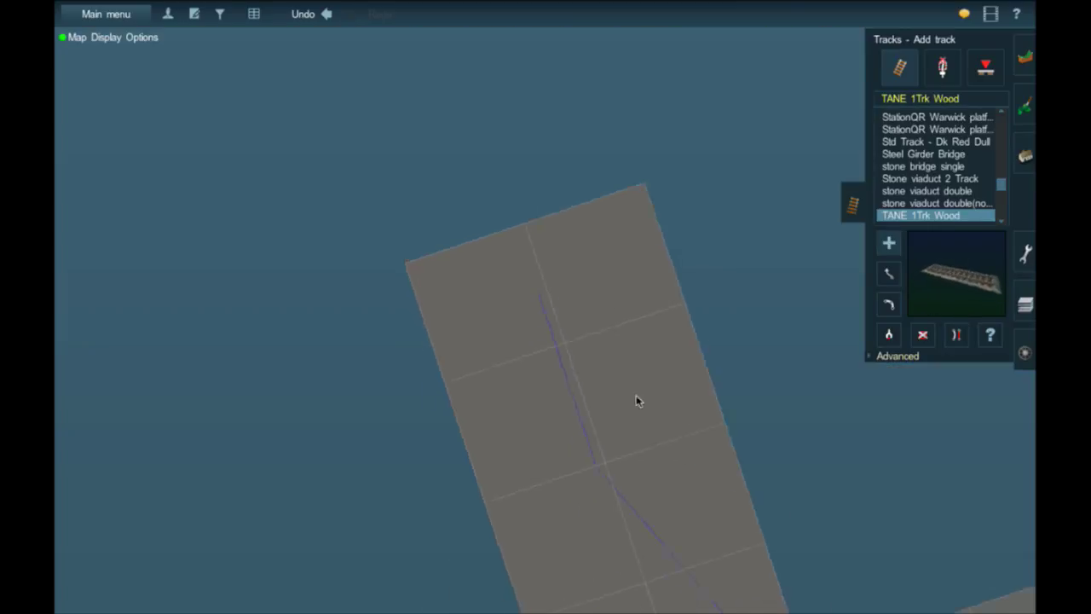
right_click(636, 398)
right_click(665, 385)
right_click(697, 377)
right_click(699, 396)
right_click(669, 429)
right_click(501, 449)
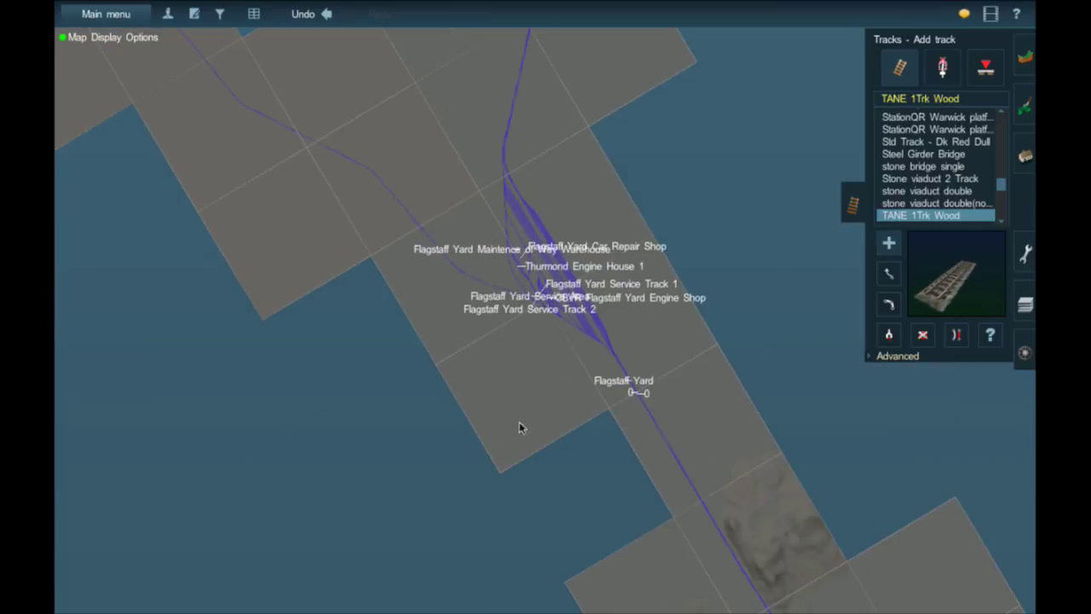
key(Right)
scroll(538, 319, up, 5)
right_click(503, 292)
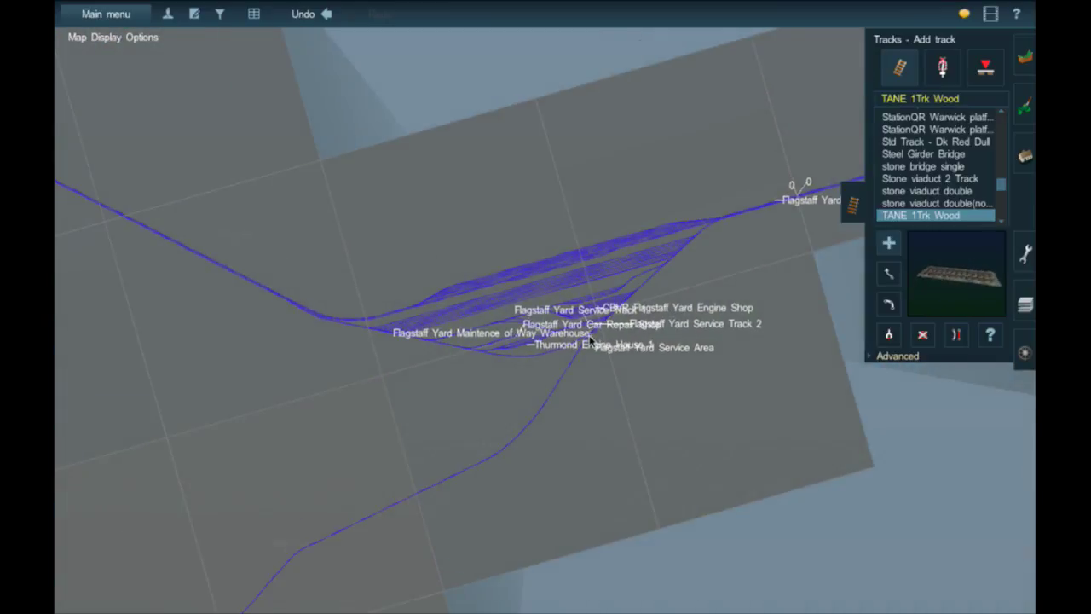
right_click(559, 317)
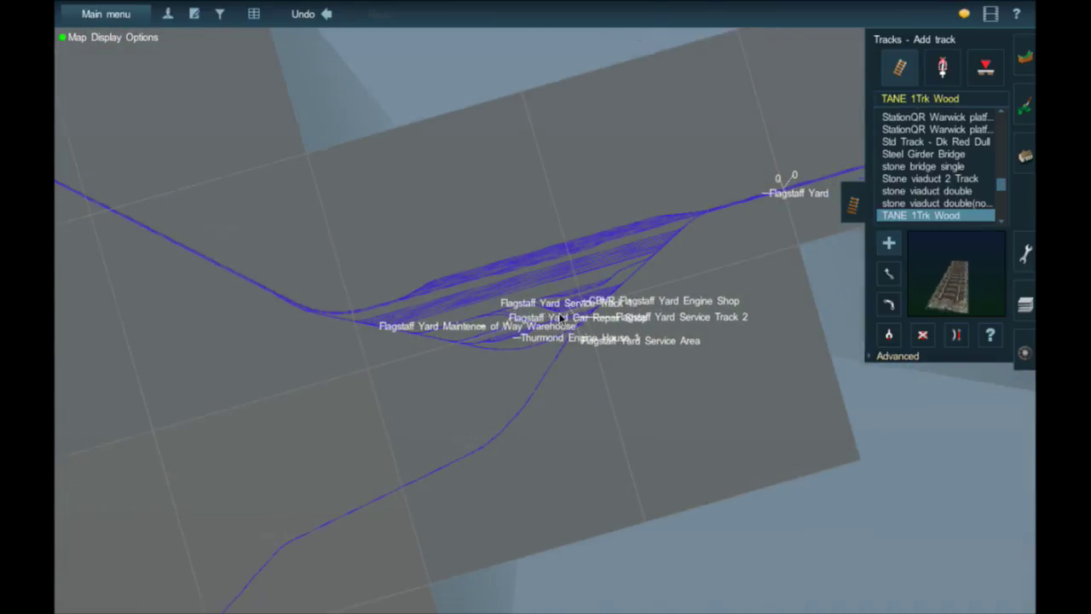
Step: Return to the 3D view at Flagstaff Yard and examine the locomotives parked outside the engine shop
key(m)
scroll(560, 315, up, 4)
key(Down)
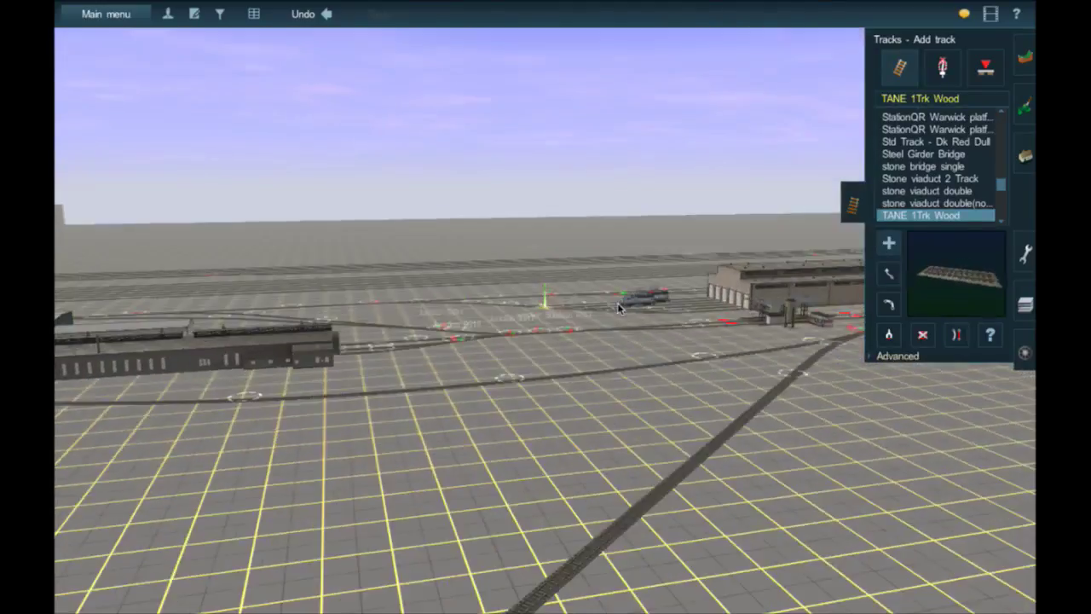
scroll(637, 312, up, 3)
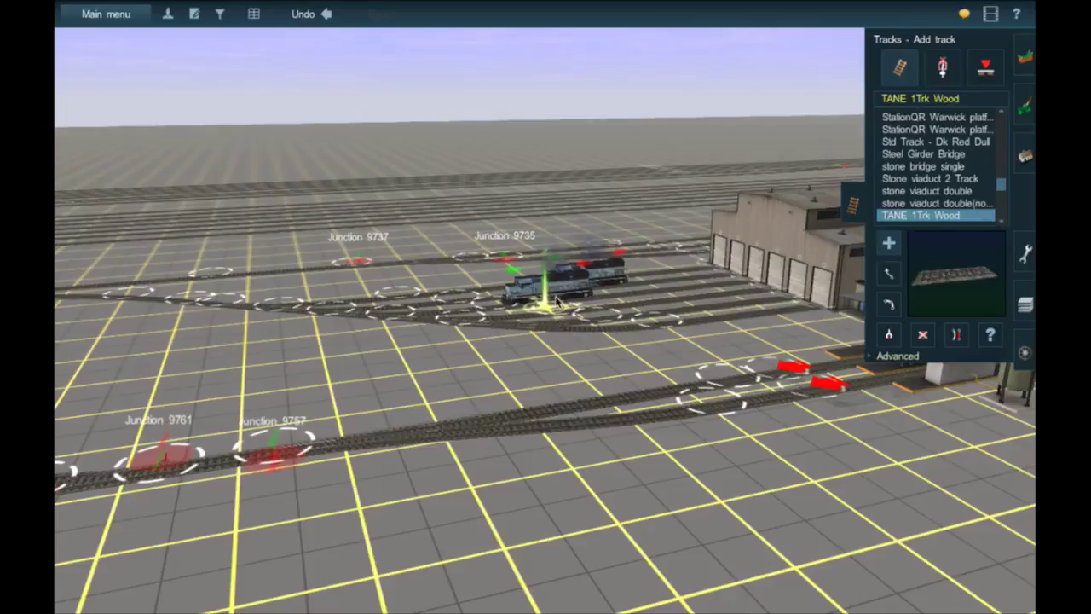
Step: Put away the track tools and examine locomotive 727 up close from its side and front
scroll(558, 303, up, 5)
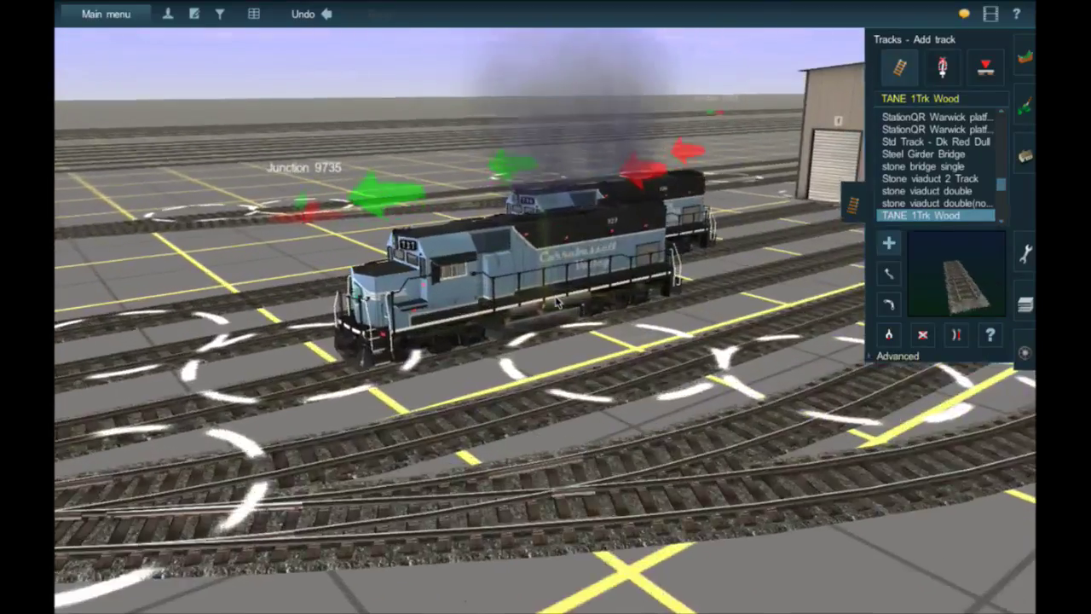
scroll(560, 307, up, 2)
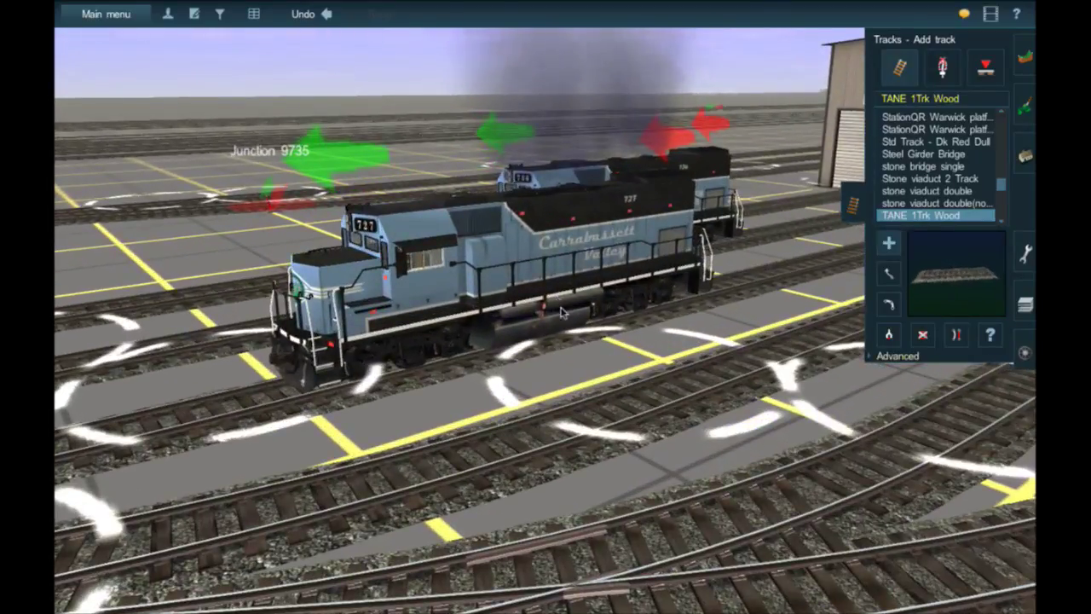
right_click(563, 313)
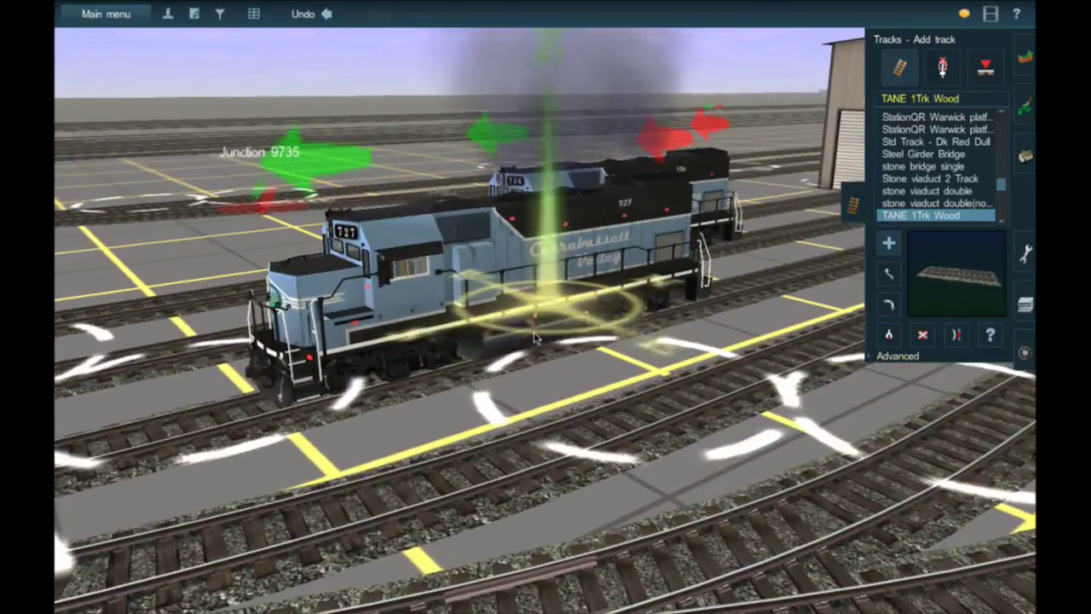
right_click(405, 321)
right_drag(573, 325, 579, 327)
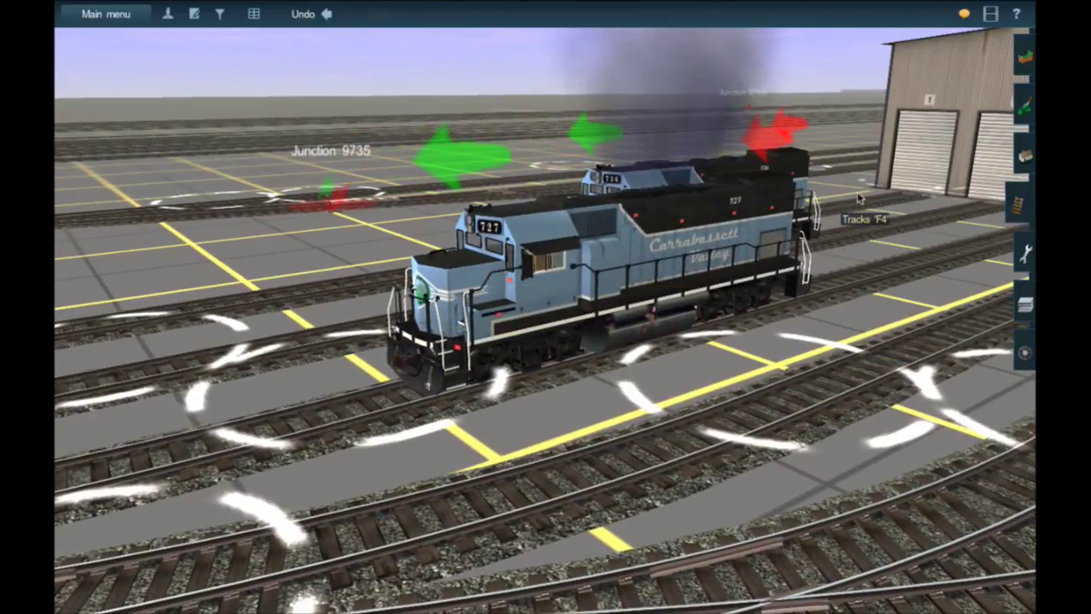
right_click(682, 289)
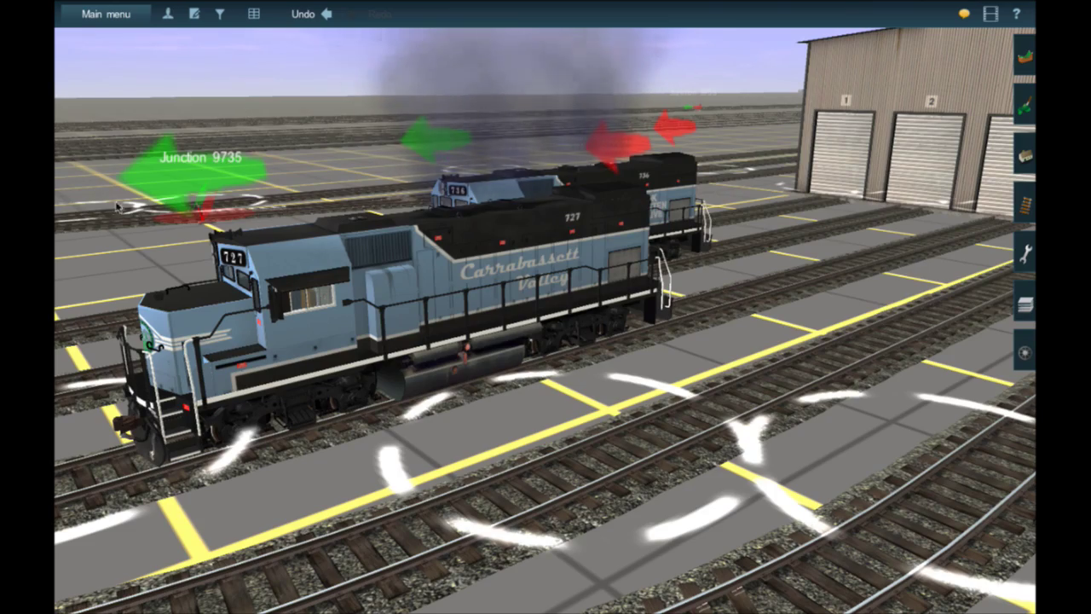
key(Right)
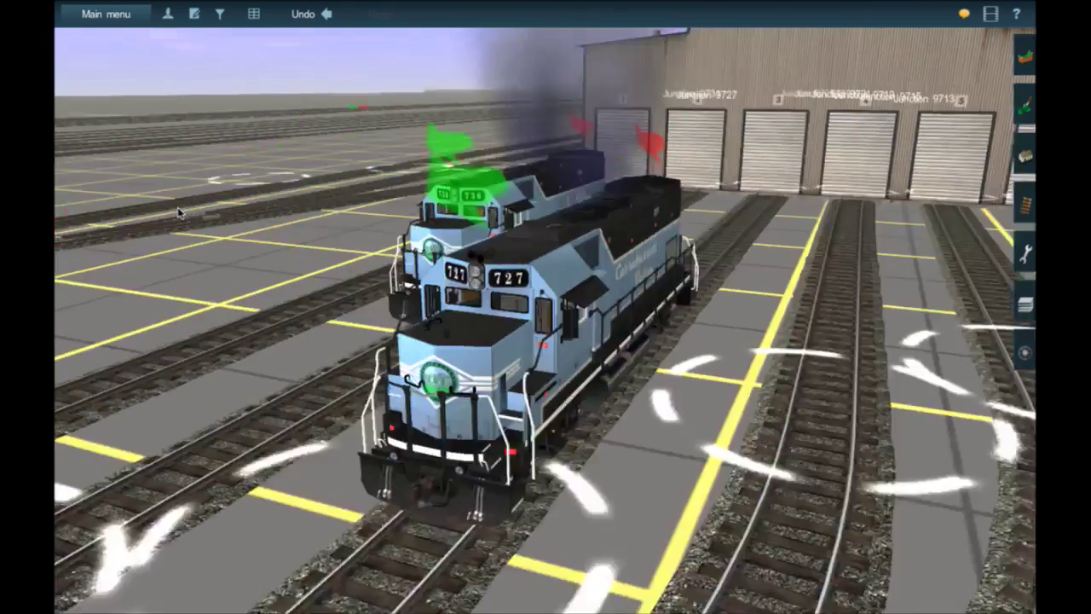
Step: Examine locomotive 736 from its side, from above and from the front
key(Left)
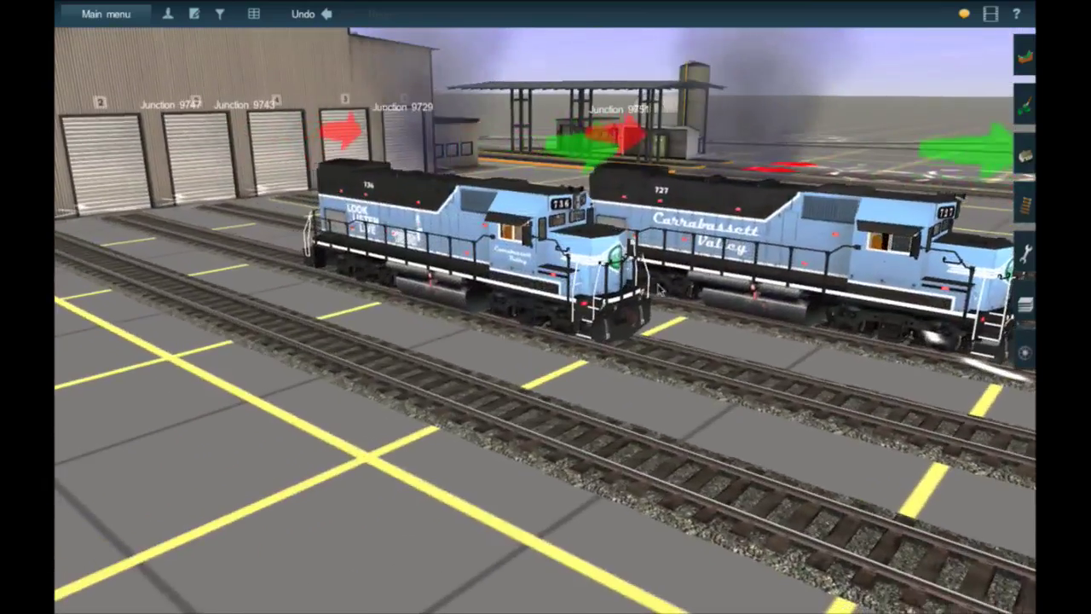
key(Left)
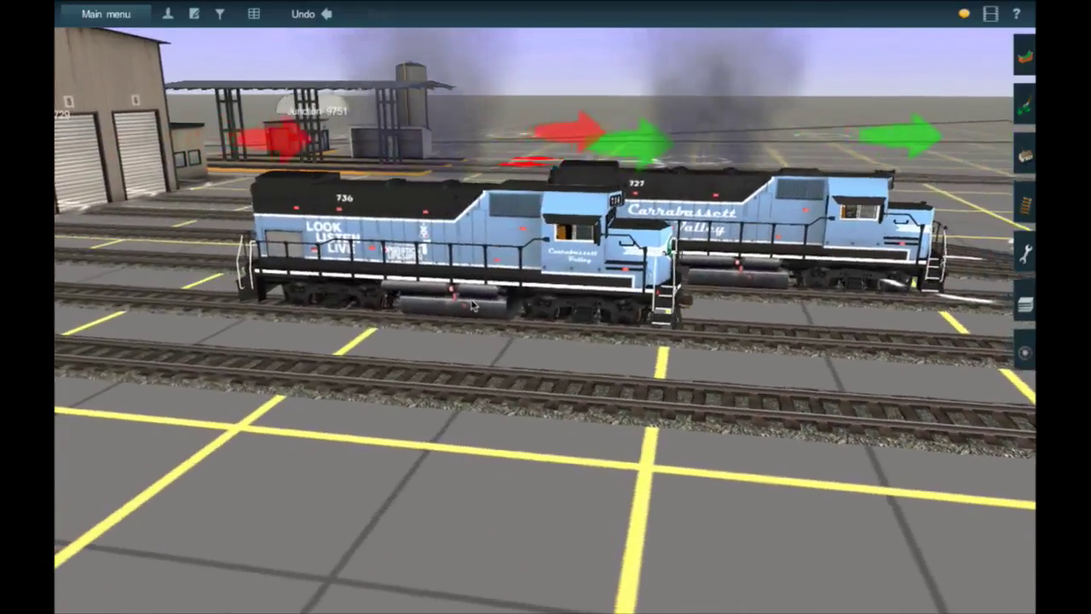
right_click(508, 292)
scroll(535, 282, up, 1)
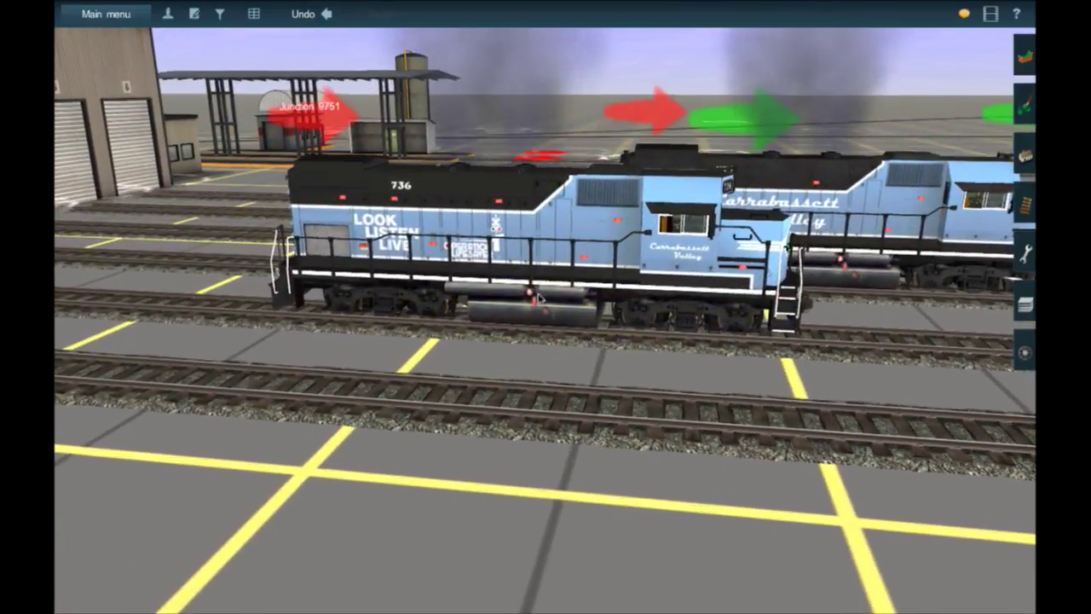
right_click(538, 297)
right_click(548, 290)
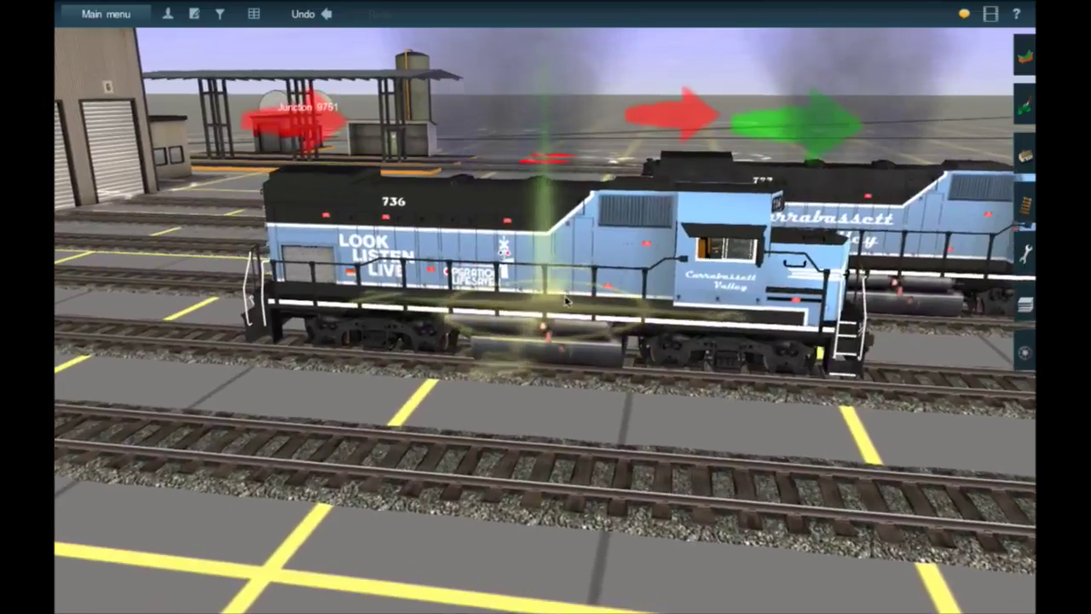
key(Up)
key(Left)
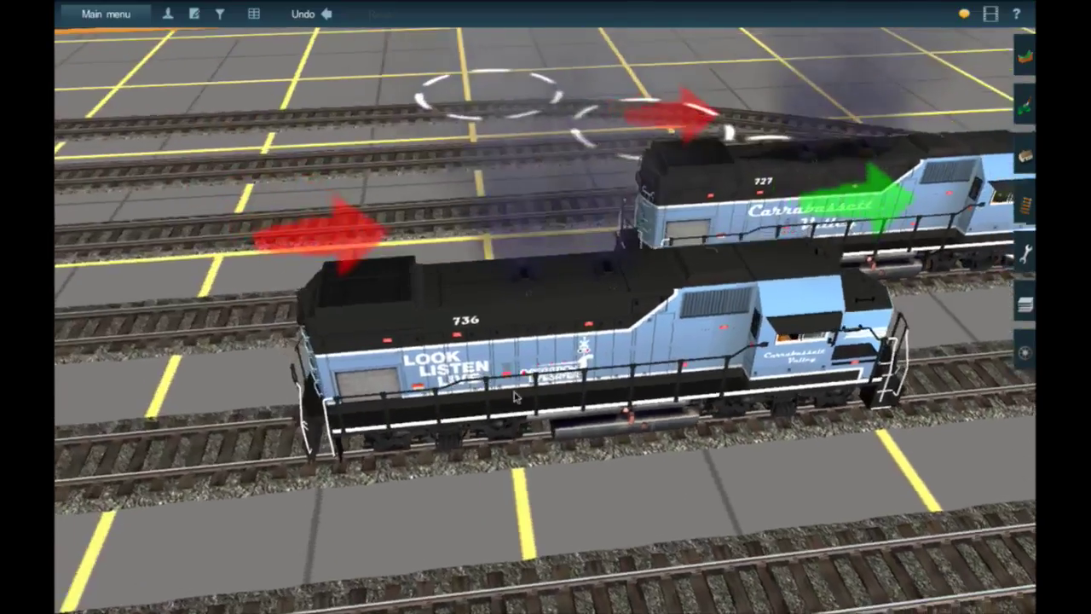
key(Down)
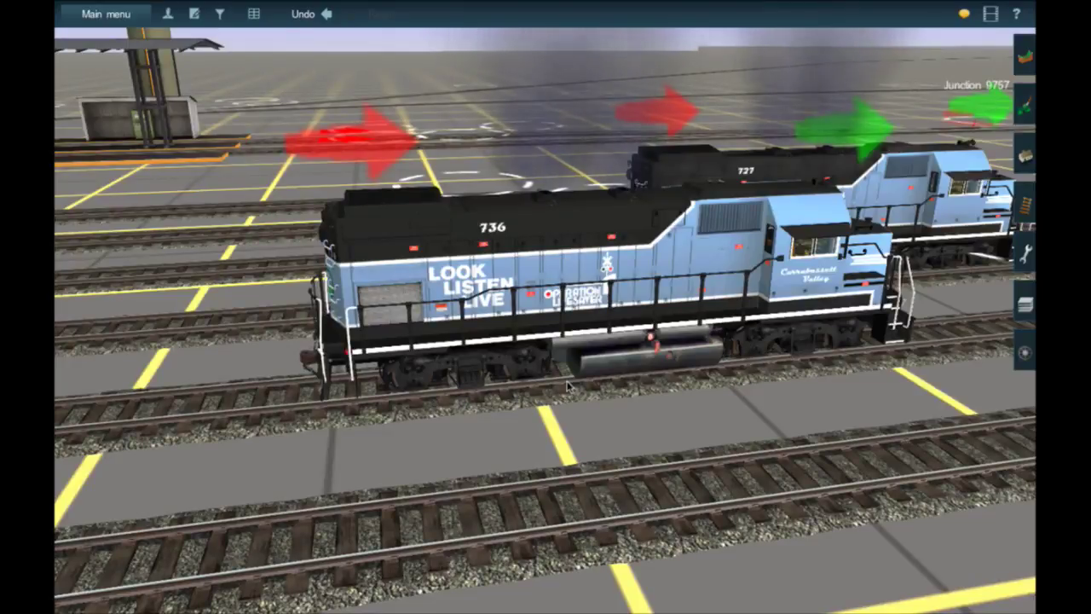
key(Left)
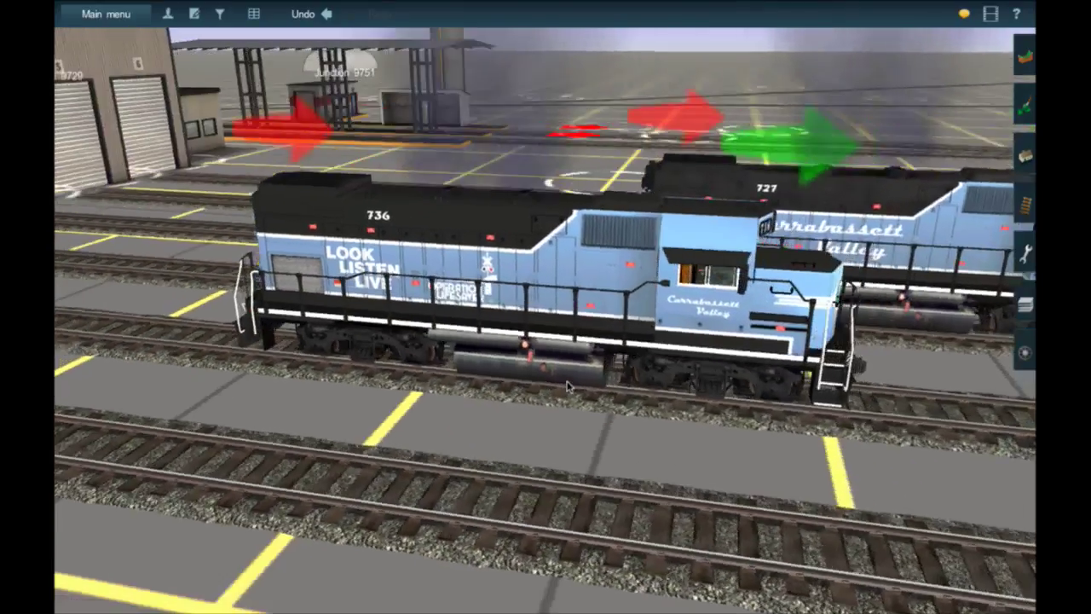
key(Left)
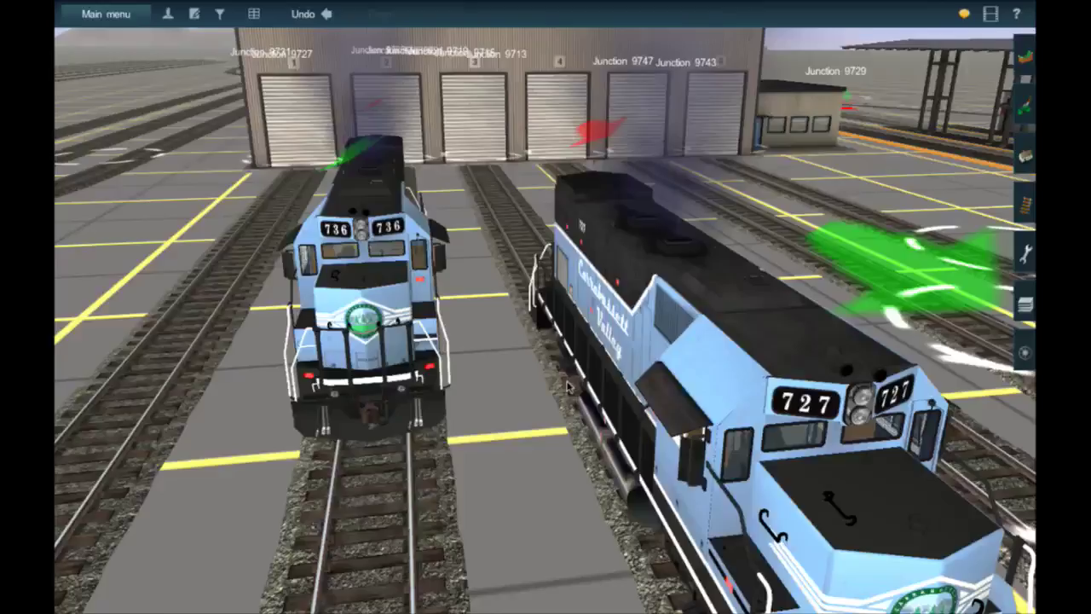
Step: Inspect locomotive 727 again from the rear, from above and from ground level
key(Down)
key(Left)
key(Up)
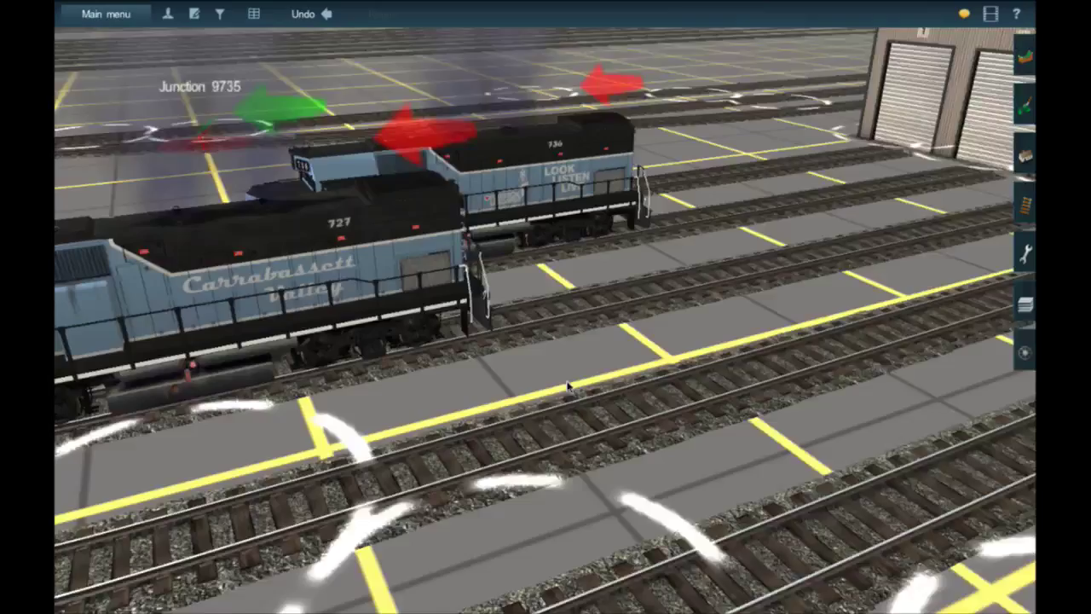
right_click(524, 247)
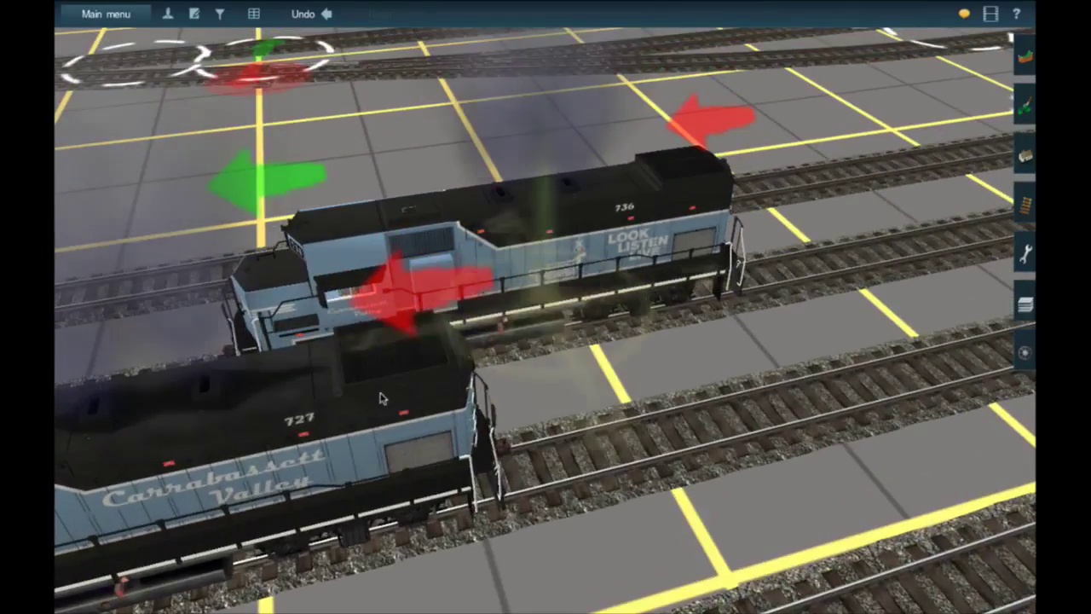
right_click(369, 413)
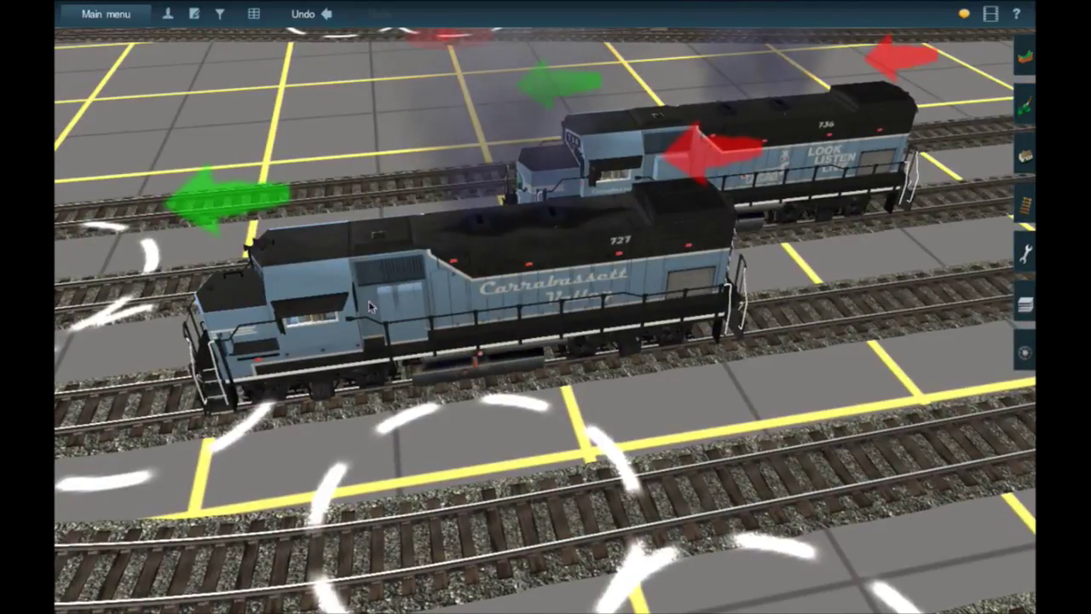
right_click(476, 324)
key(Down)
key(Left)
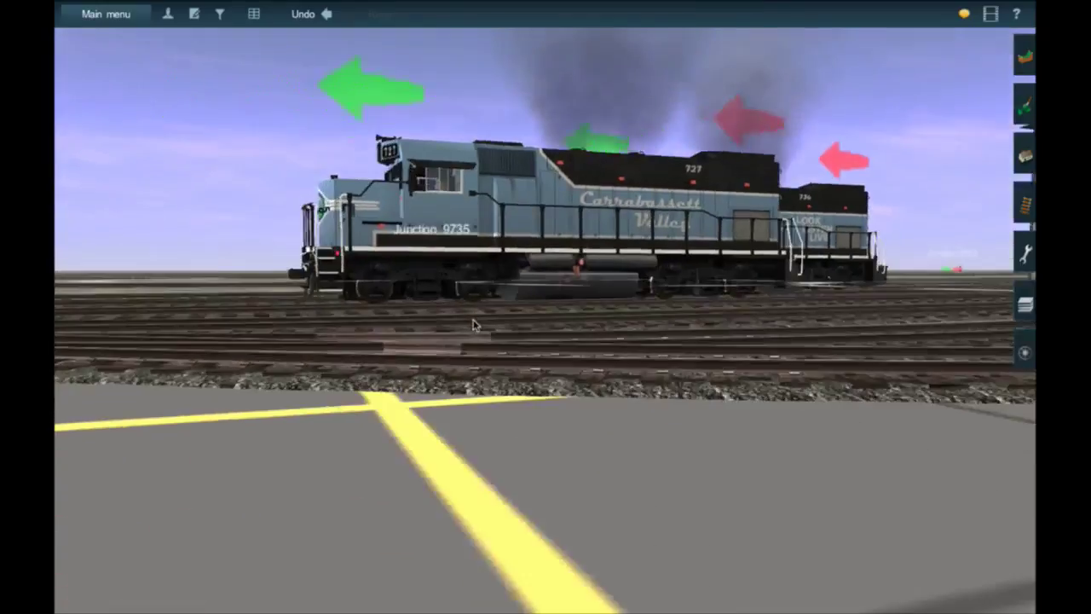
key(Up)
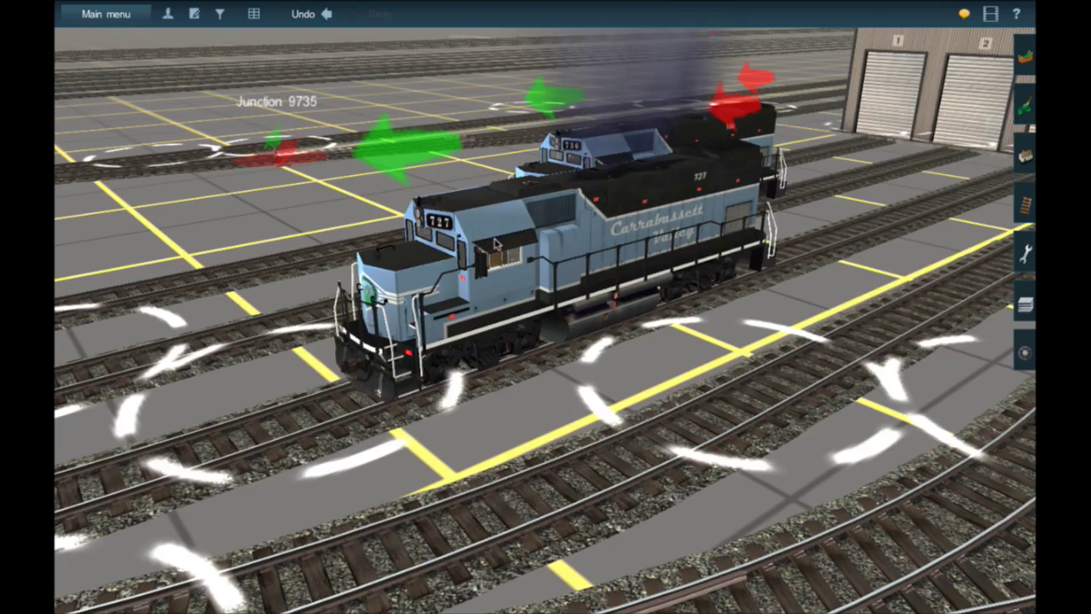
Step: Look over the engine shop, its approach tracks and the neighbouring covered service area from a distance
scroll(513, 196, down, 5)
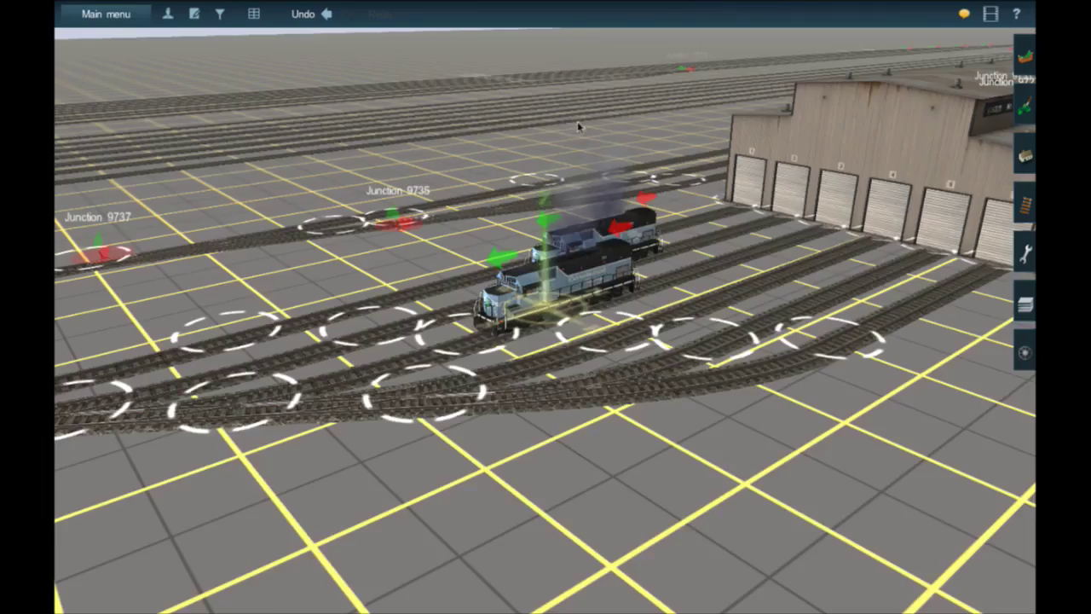
mouse_move(578, 127)
right_down()
mouse_move(699, 199)
mouse_move(765, 199)
mouse_move(648, 267)
mouse_move(524, 486)
mouse_move(431, 483)
mouse_move(314, 438)
mouse_move(278, 358)
mouse_move(267, 246)
mouse_move(246, 241)
mouse_move(413, 369)
mouse_move(684, 530)
mouse_move(711, 522)
mouse_move(733, 373)
mouse_move(596, 341)
right_up()
scroll(596, 341, down, 2)
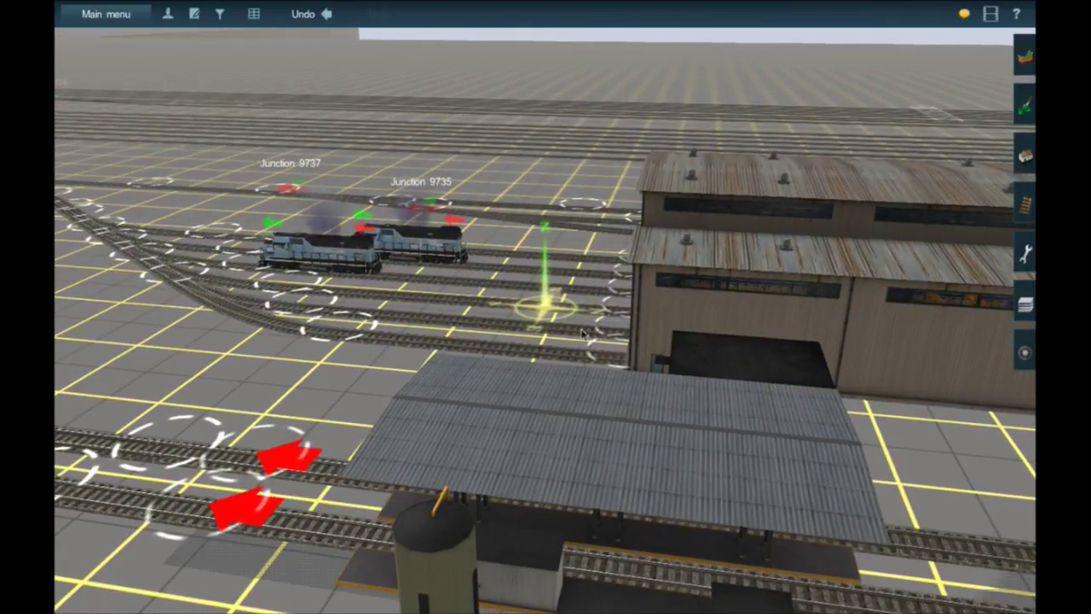
right_click(435, 272)
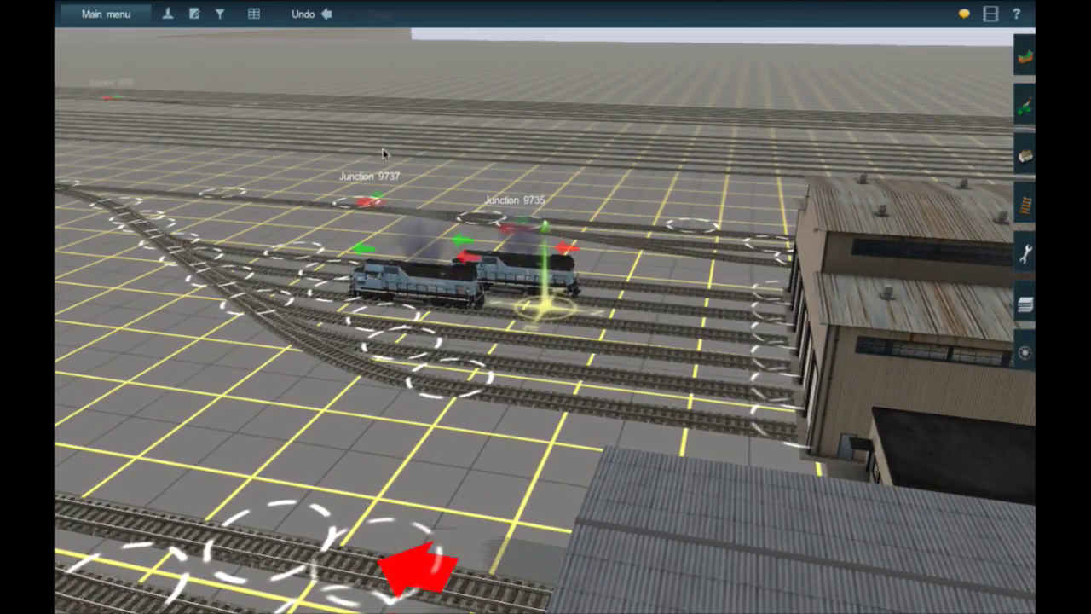
Step: Follow the track away from the engine shop area out to the straight sections laid beside the rulers
right_click(415, 326)
right_click(413, 324)
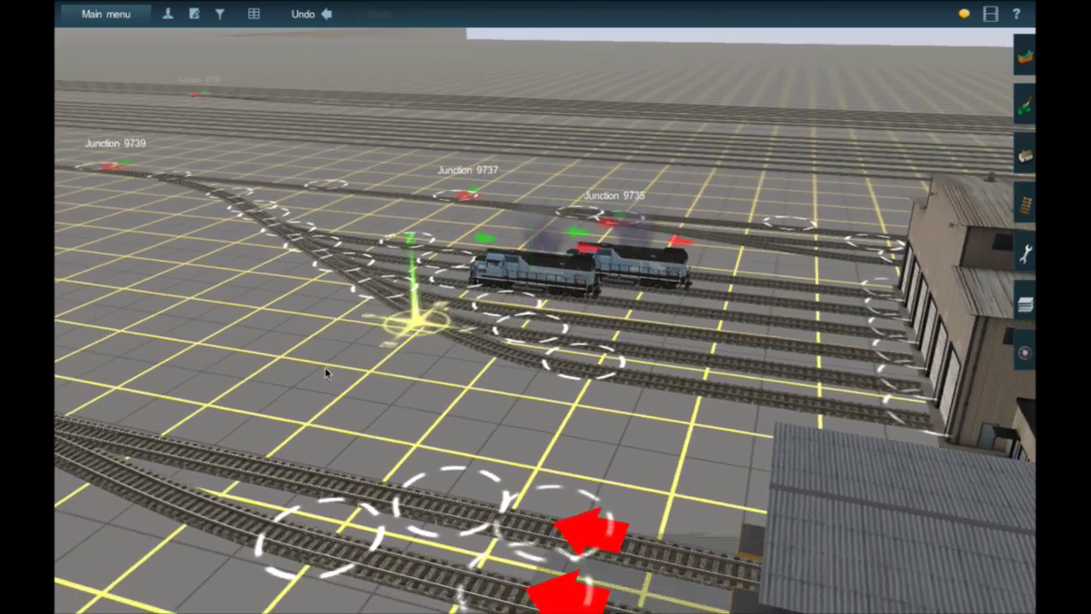
right_click(326, 366)
right_click(324, 367)
right_drag(342, 317, 561, 160)
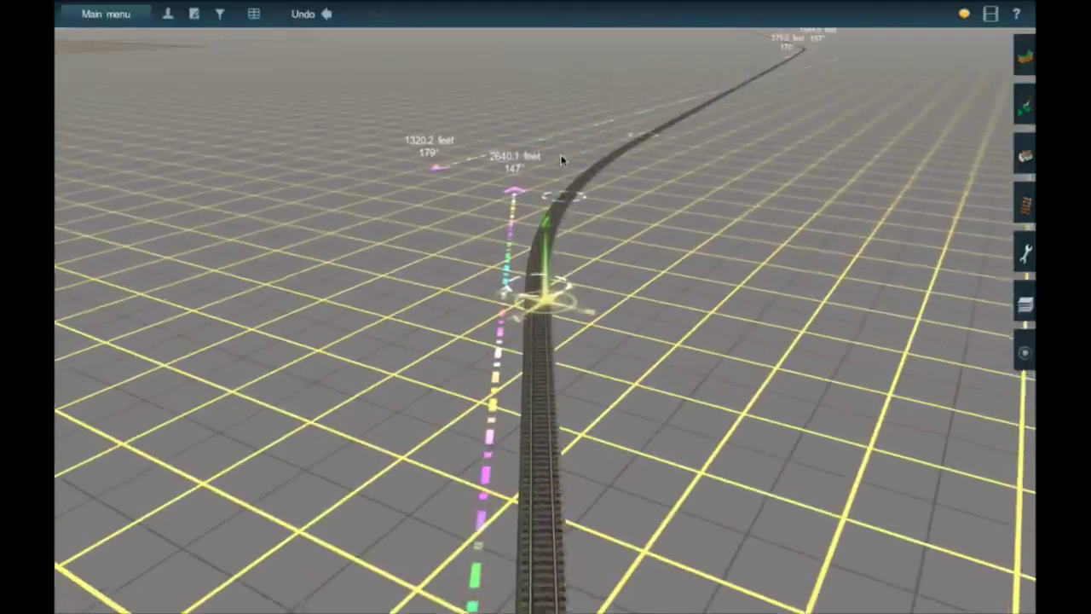
mouse_move(586, 147)
right_down()
mouse_move(611, 146)
mouse_move(592, 193)
mouse_move(562, 217)
right_up()
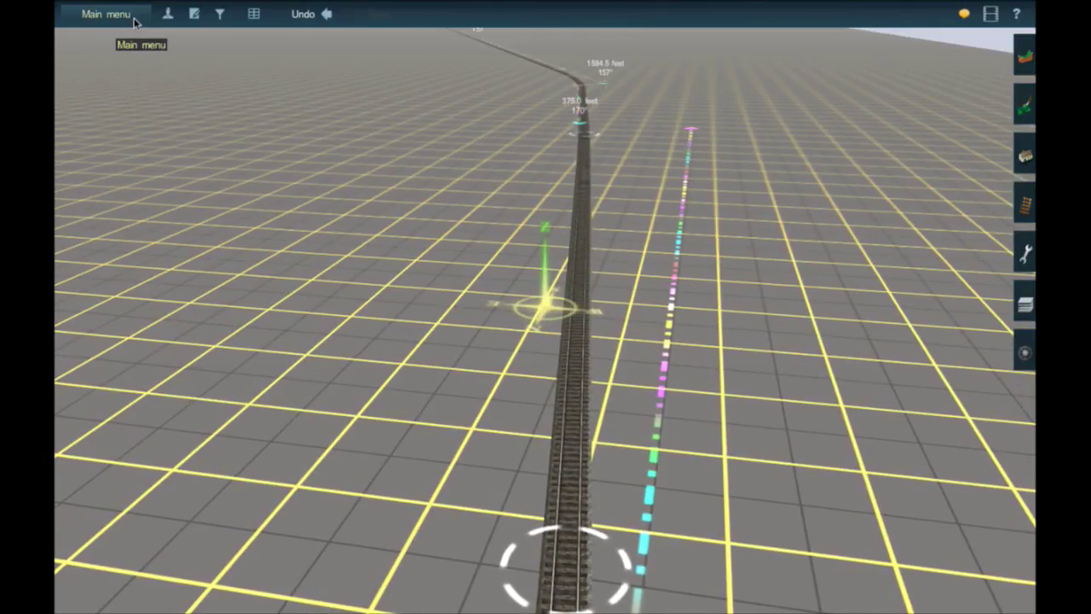
Step: Exit the game and save the changes, overwriting the existing Carrabassett Valley Railroad route and its session
click(134, 23)
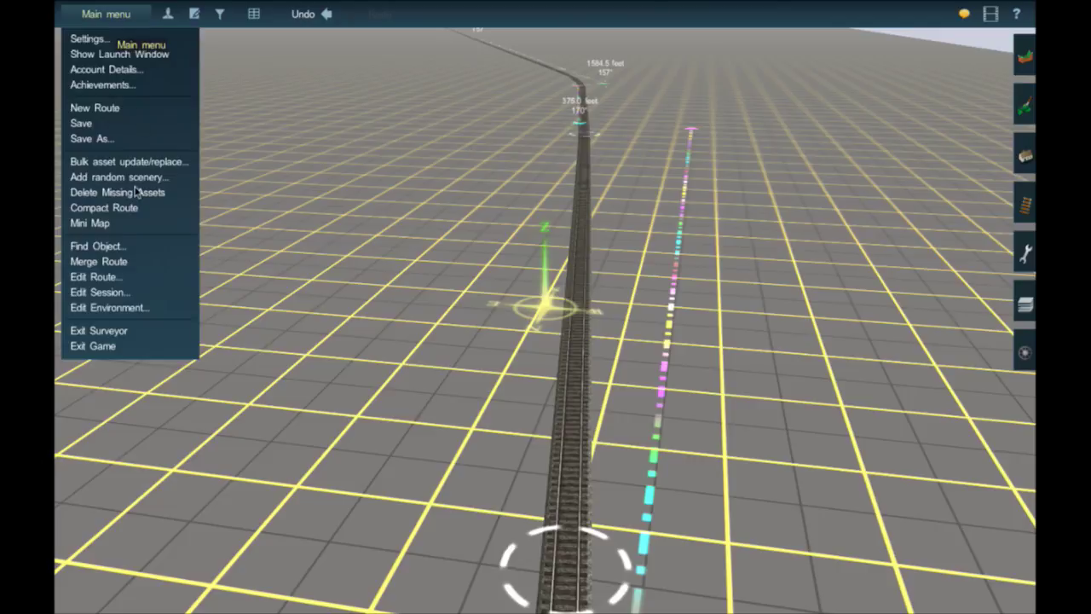
click(146, 347)
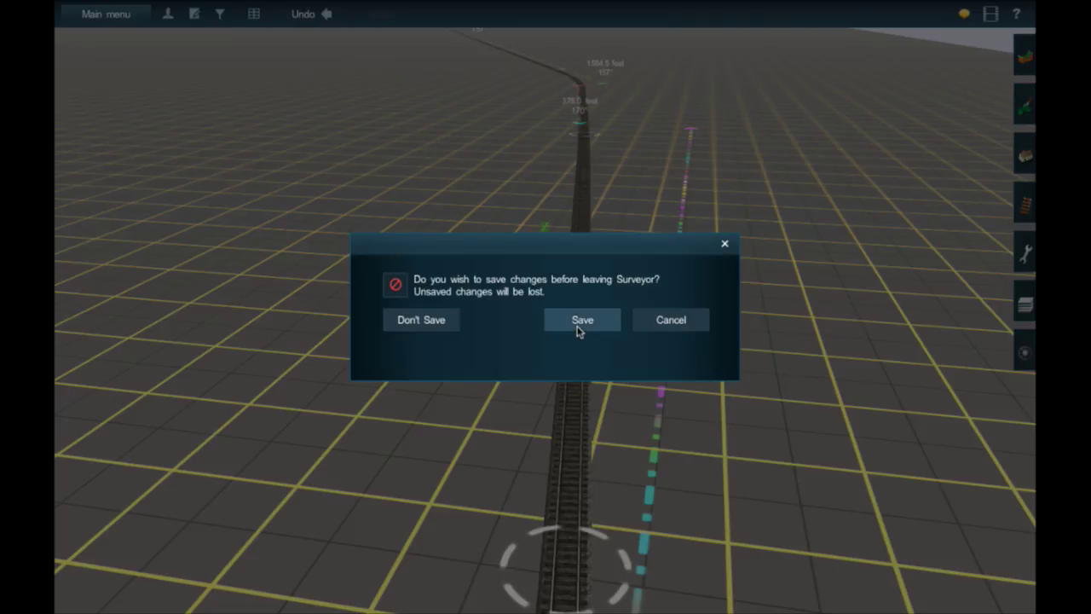
click(579, 322)
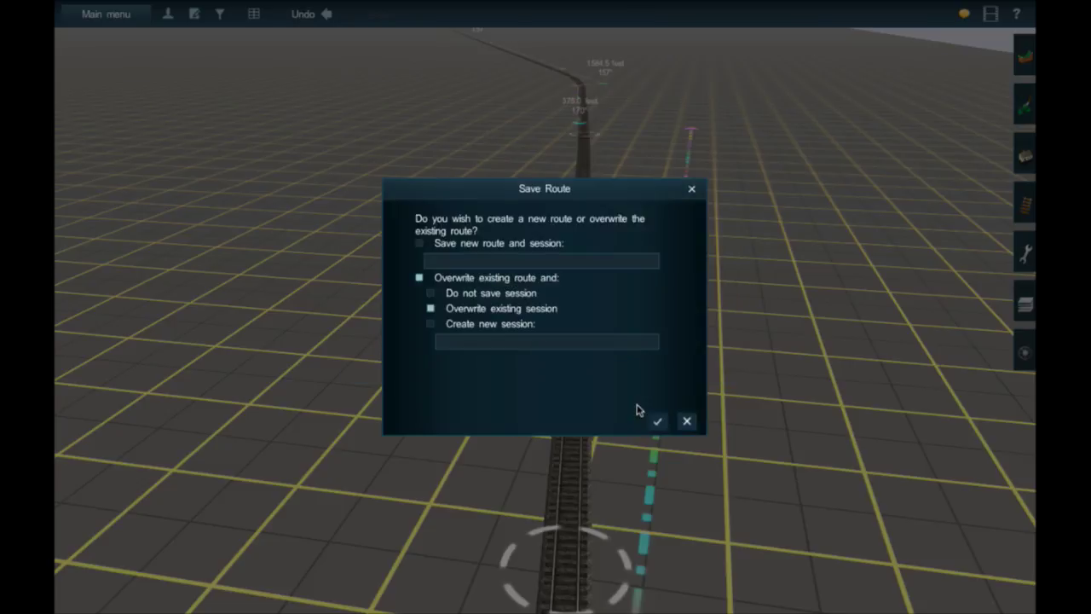
click(655, 419)
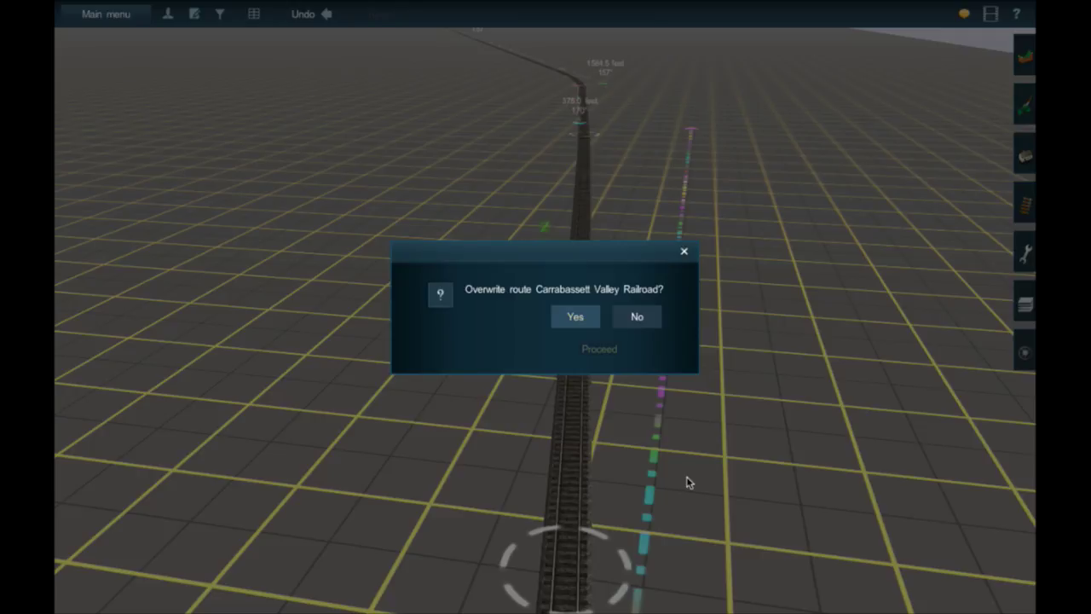
key(Return)
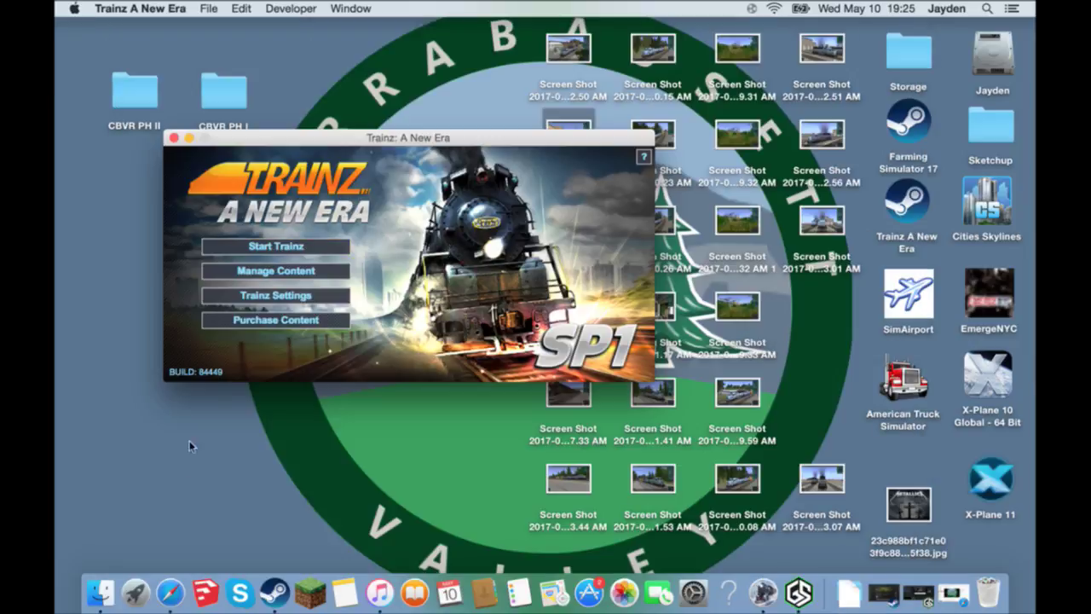
Step: Switch to Safari and open the new 731 Preview private message on the Trainz Discussion Forums
click(170, 592)
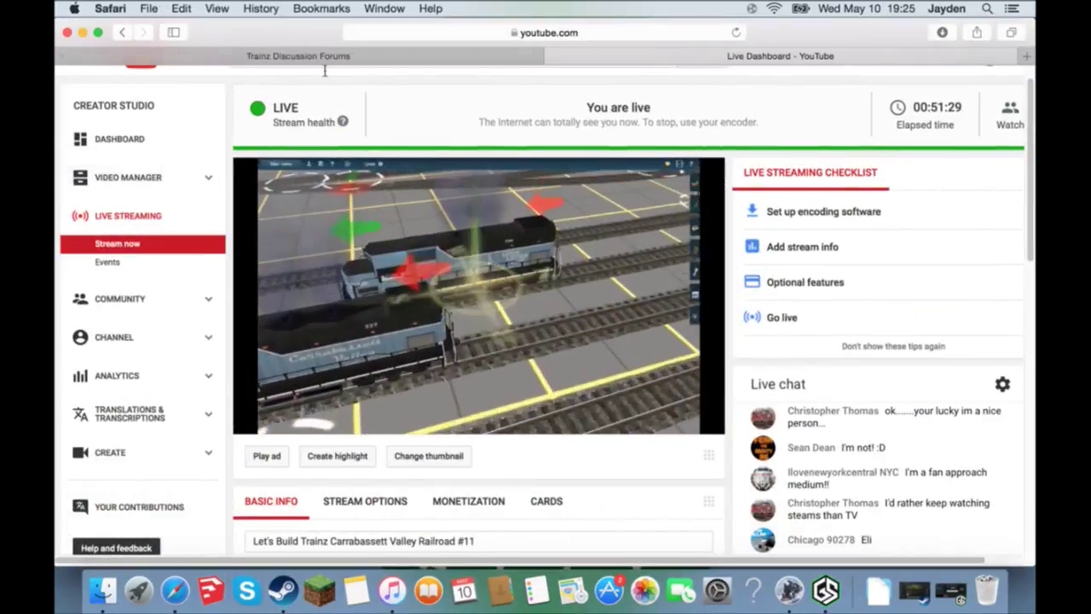
click(324, 56)
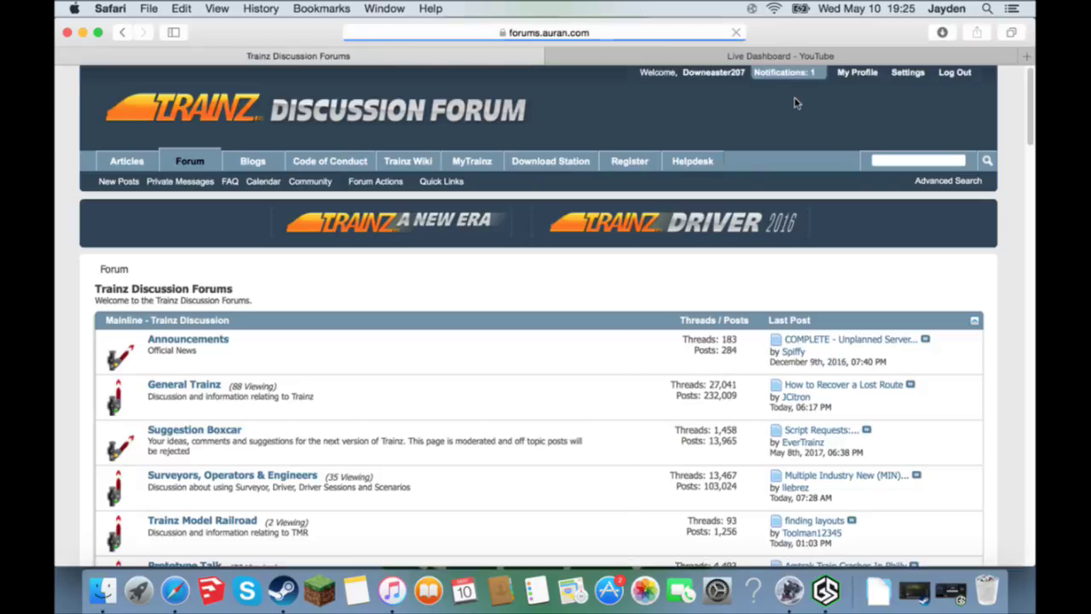
click(788, 72)
click(795, 94)
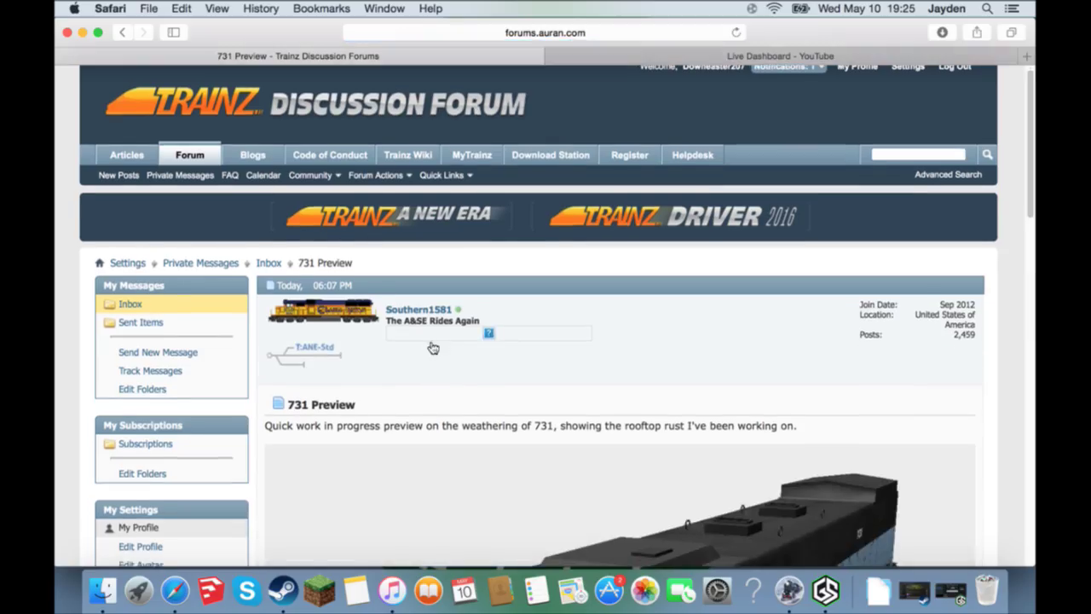
Step: View the preview image of locomotive 731's rooftop rust weathering in the message
scroll(432, 349, down, 6)
scroll(587, 368, down, 4)
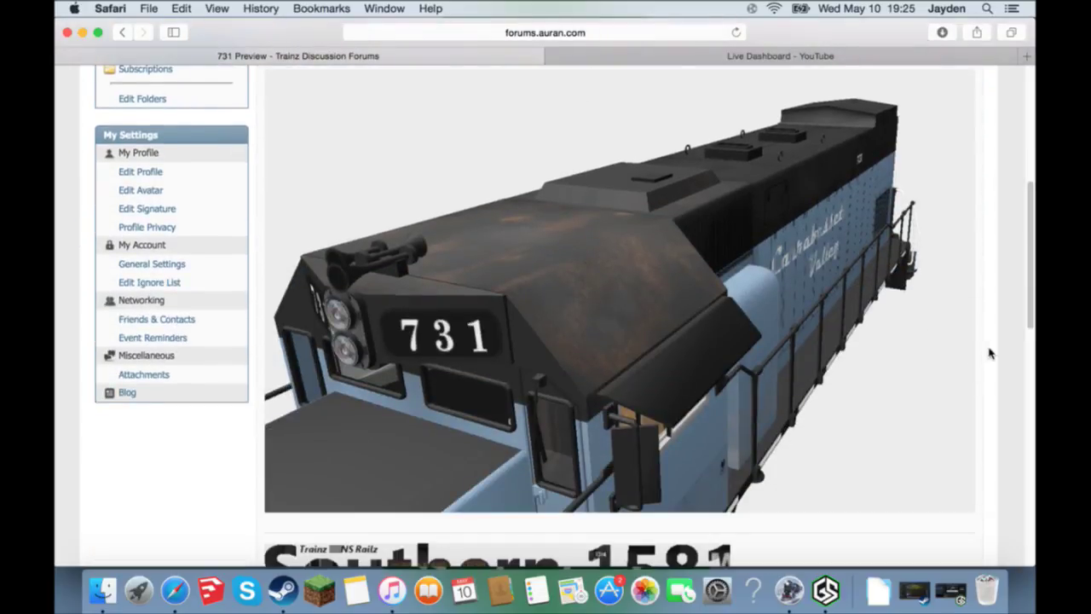
scroll(994, 347, down, 1)
scroll(1000, 342, down, 3)
scroll(998, 341, up, 3)
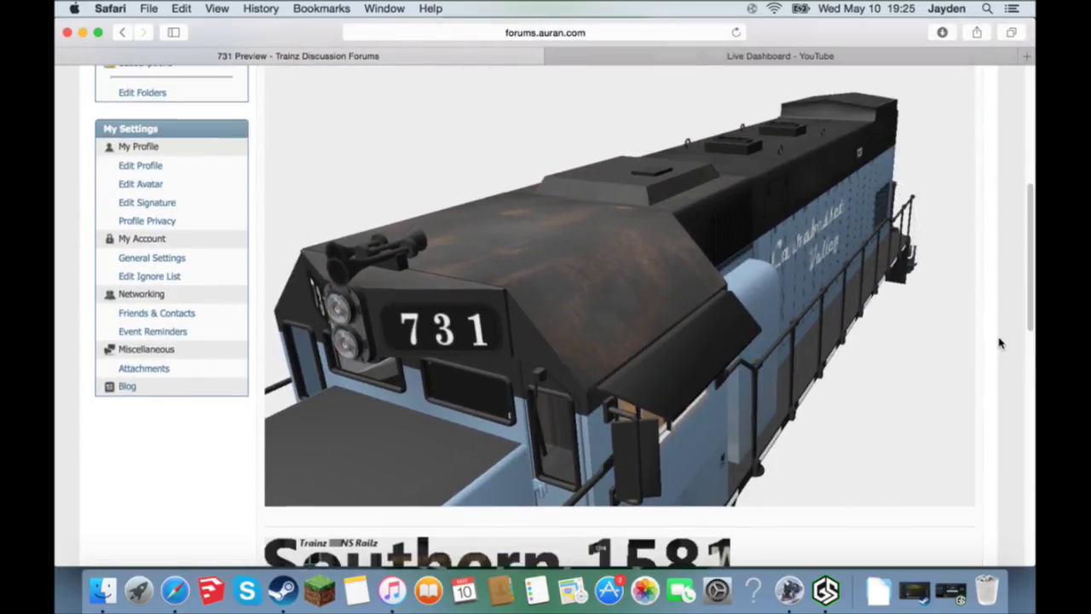
Step: Examine the cab, roof and long hood of locomotive 731 in the weathering preview image in more detail
scroll(998, 341, down, 1)
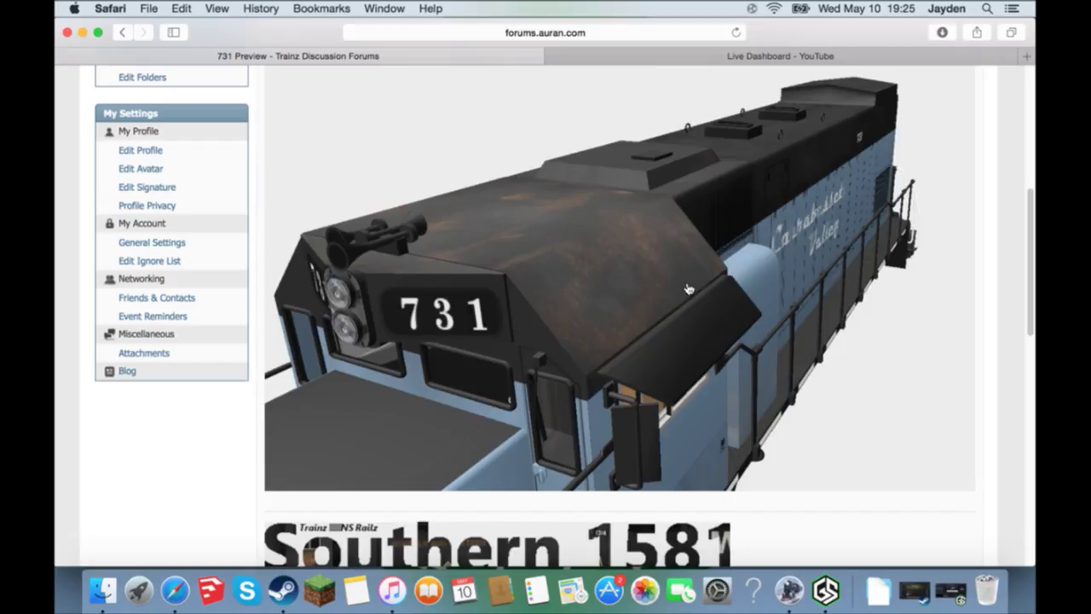
scroll(689, 289, up, 1)
scroll(689, 289, up, 2)
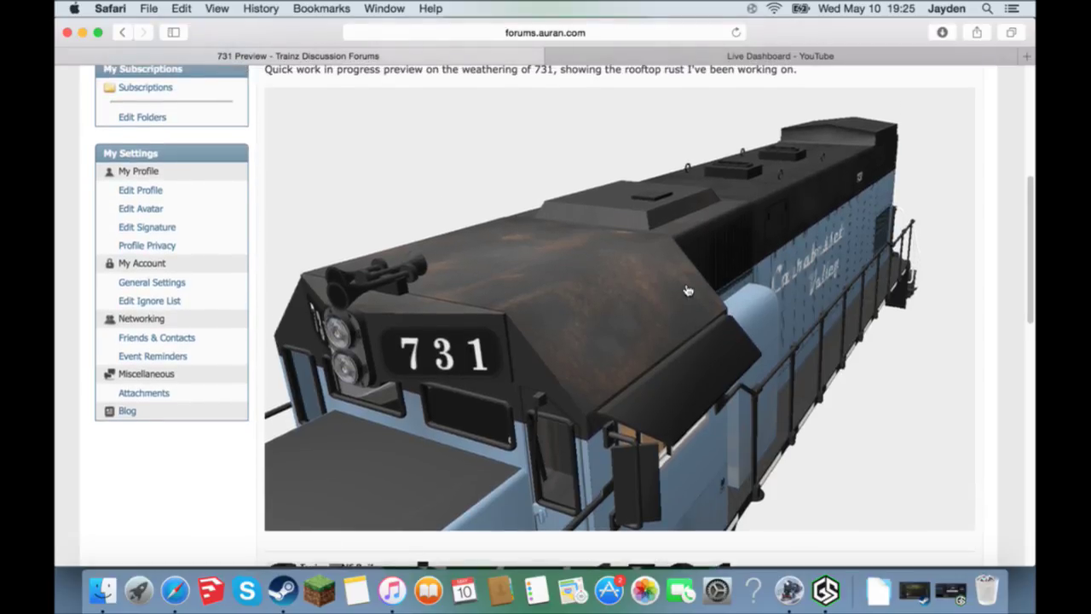
scroll(688, 290, down, 1)
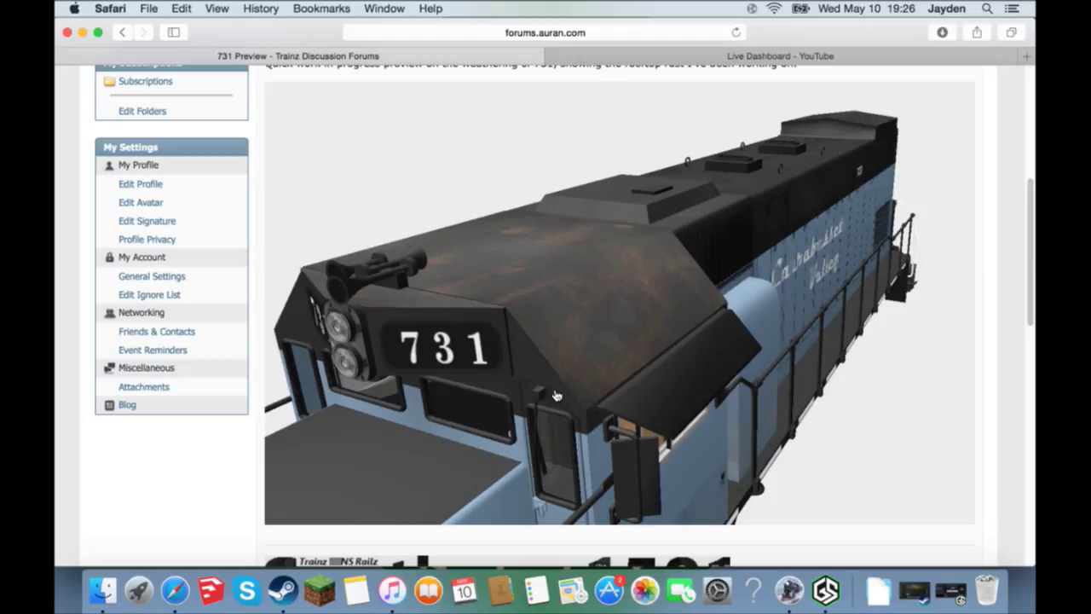
scroll(603, 272, down, 5)
scroll(603, 271, up, 2)
scroll(602, 271, up, 3)
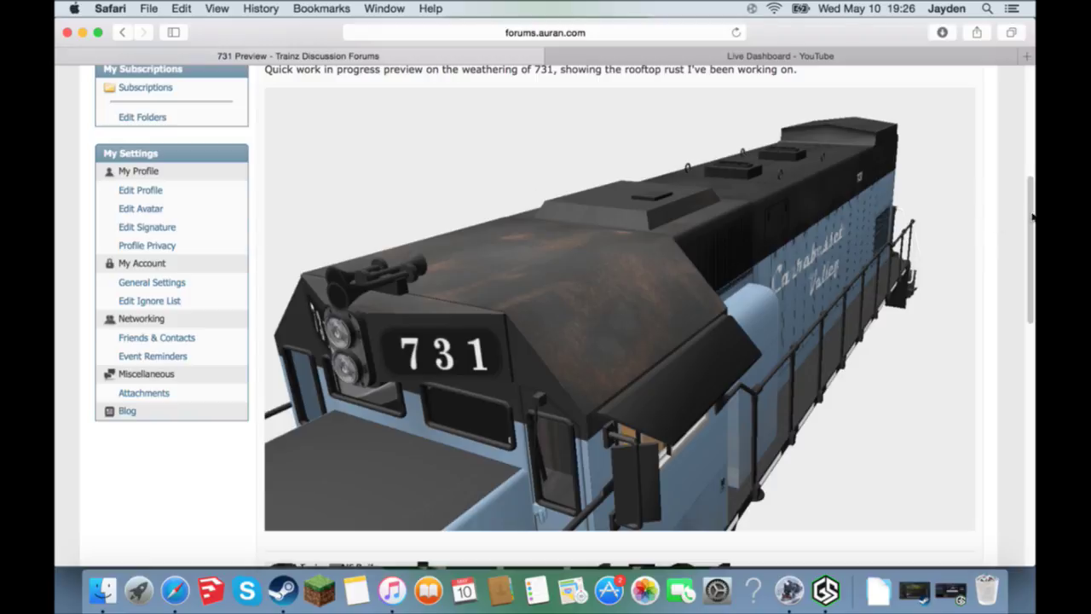
scroll(1031, 221, up, 1)
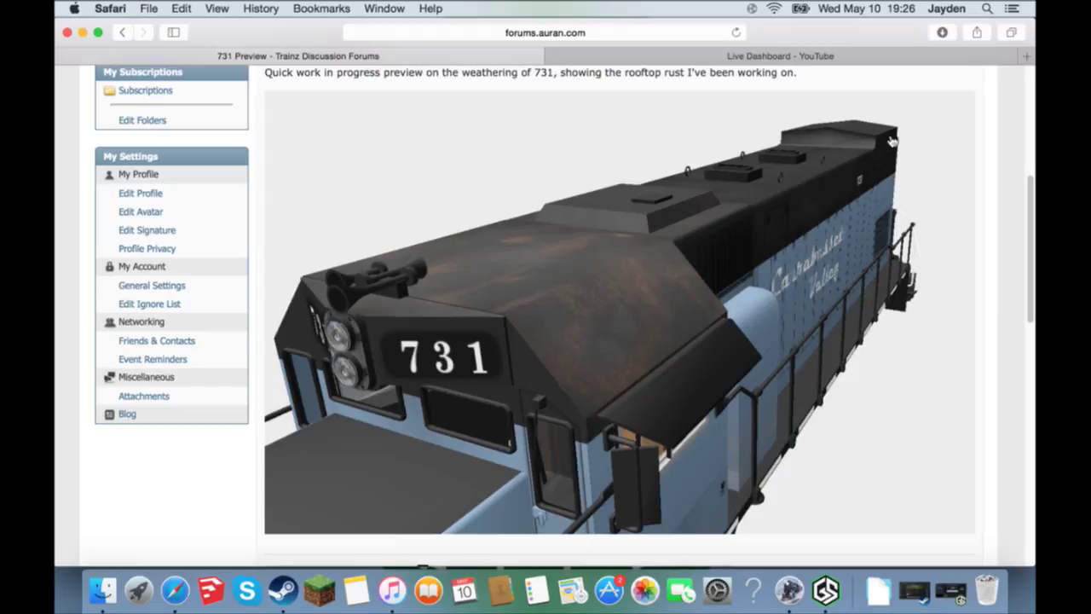
Step: Minimize the browser window and take a brief look at the images in the desktop folder CBVR PH II
click(83, 32)
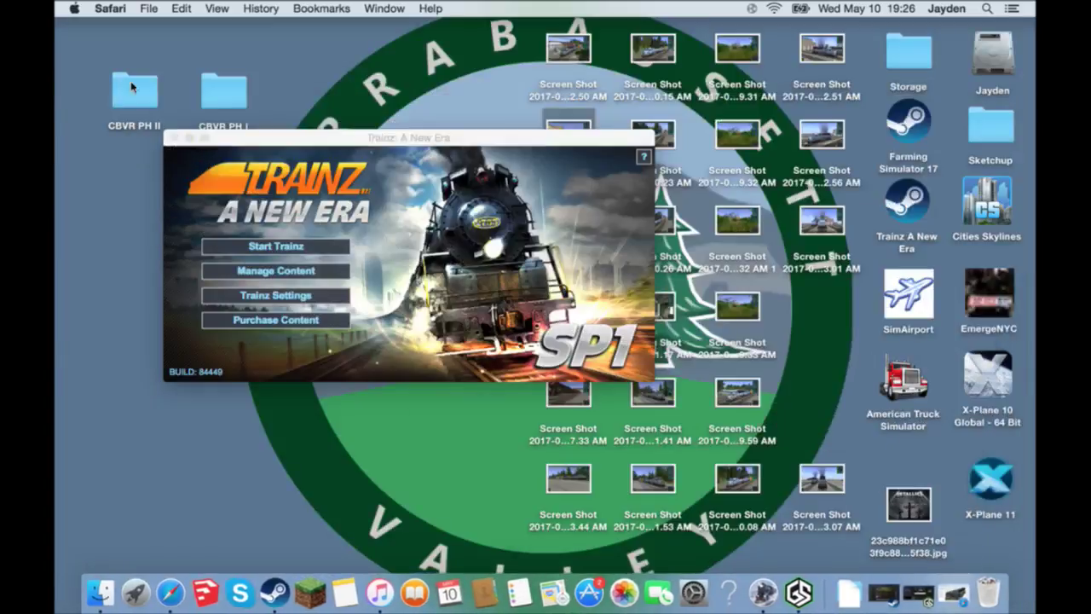
double_click(134, 92)
click(260, 81)
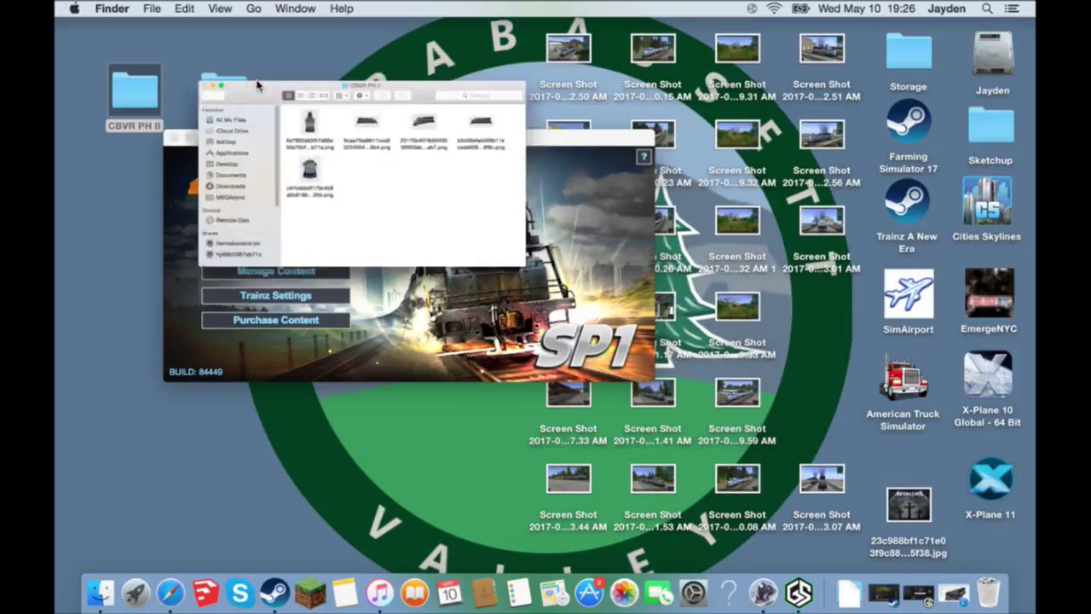
Step: Preview the locomotive 731 images in the CBVR PH I desktop folder and put the folder window away
double_click(224, 92)
click(442, 189)
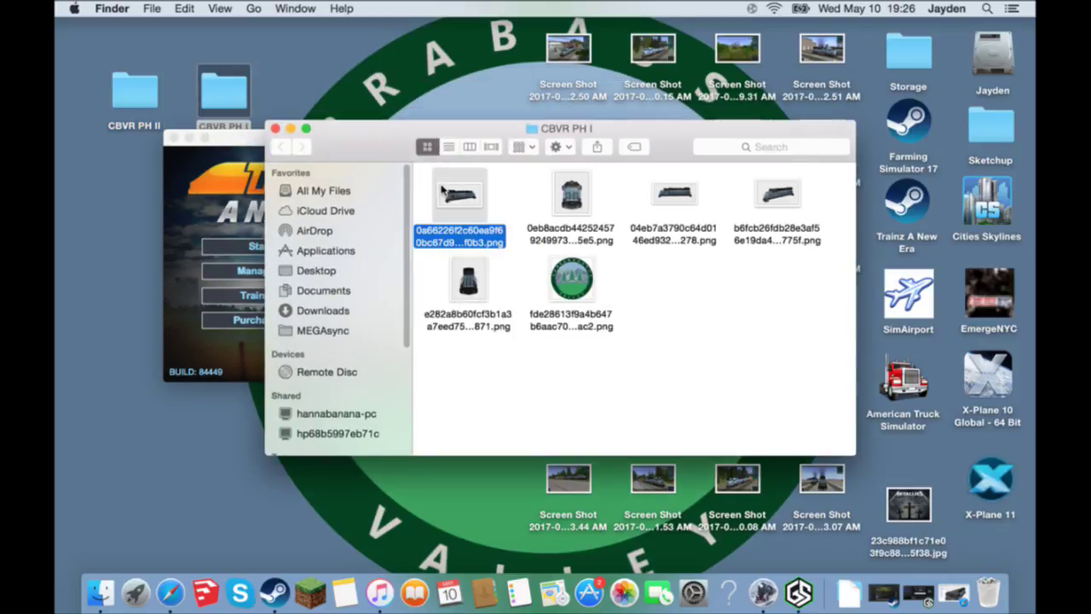
key(space)
key(Right)
key(Right)
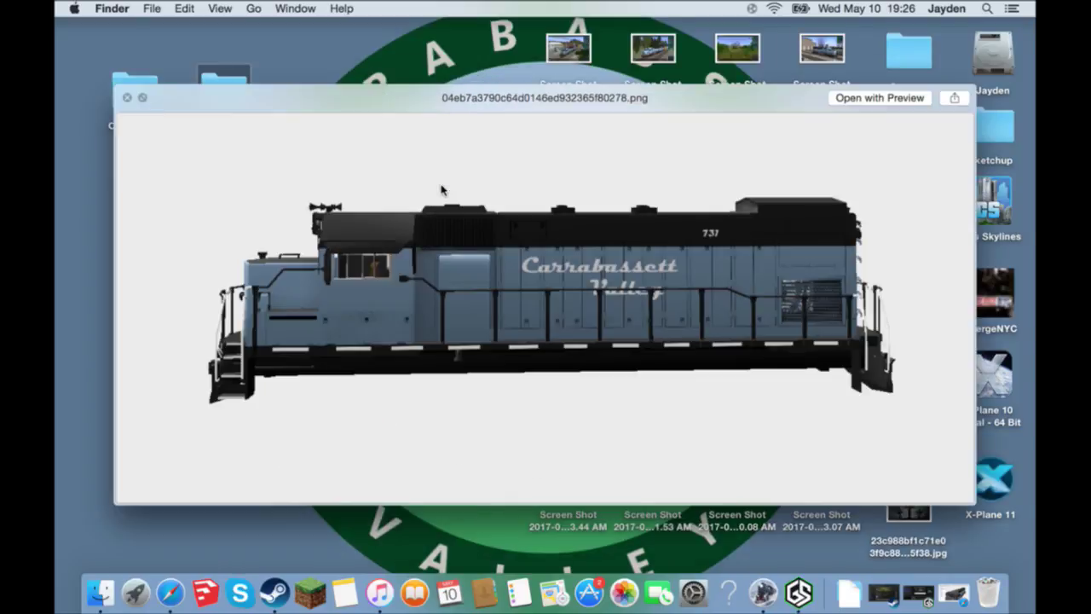
key(Right)
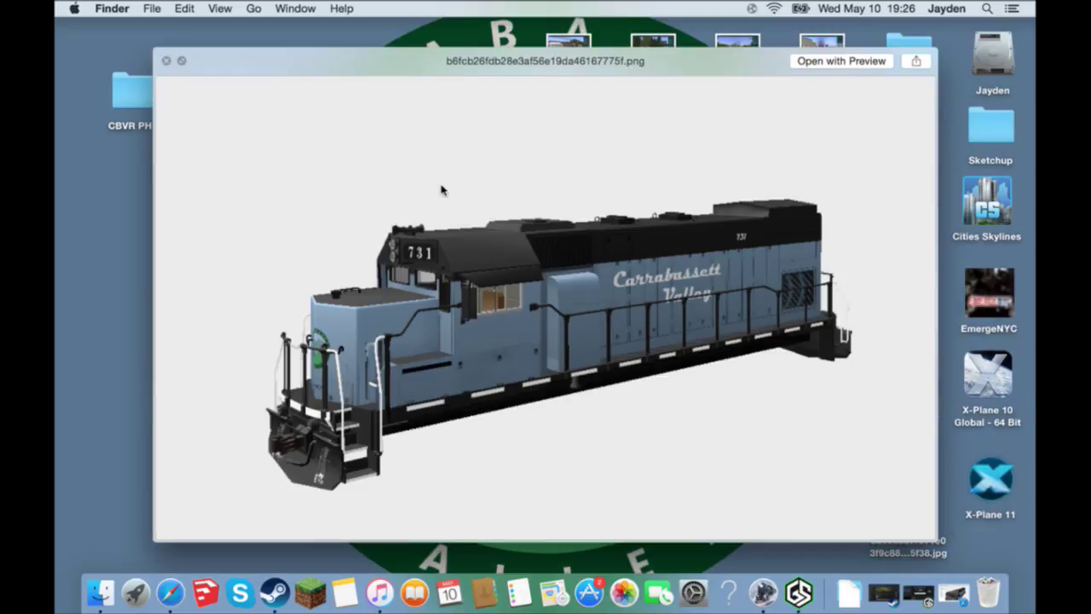
key(space)
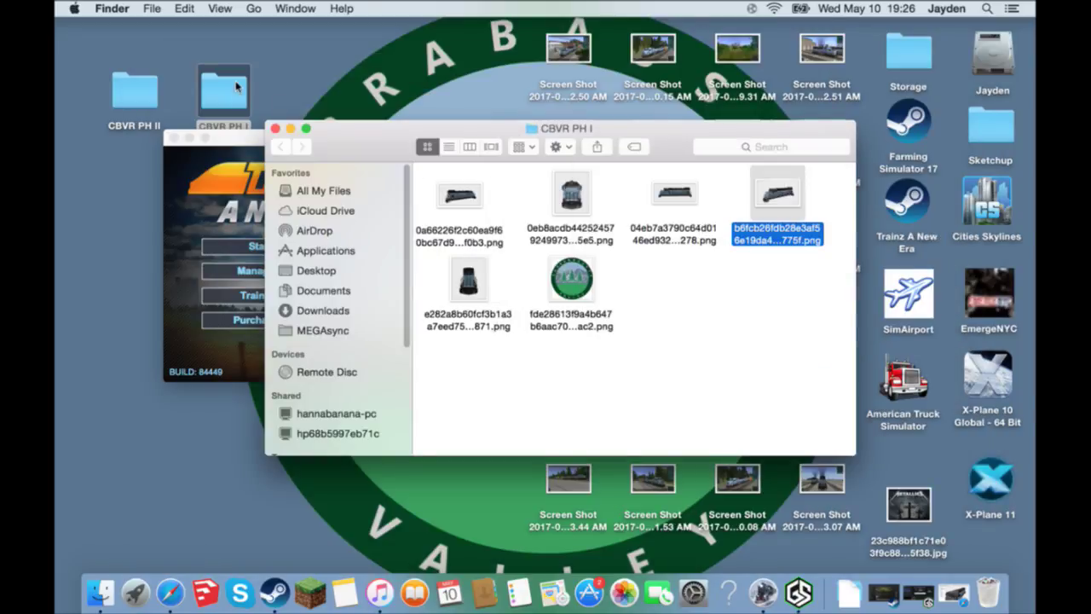
click(274, 128)
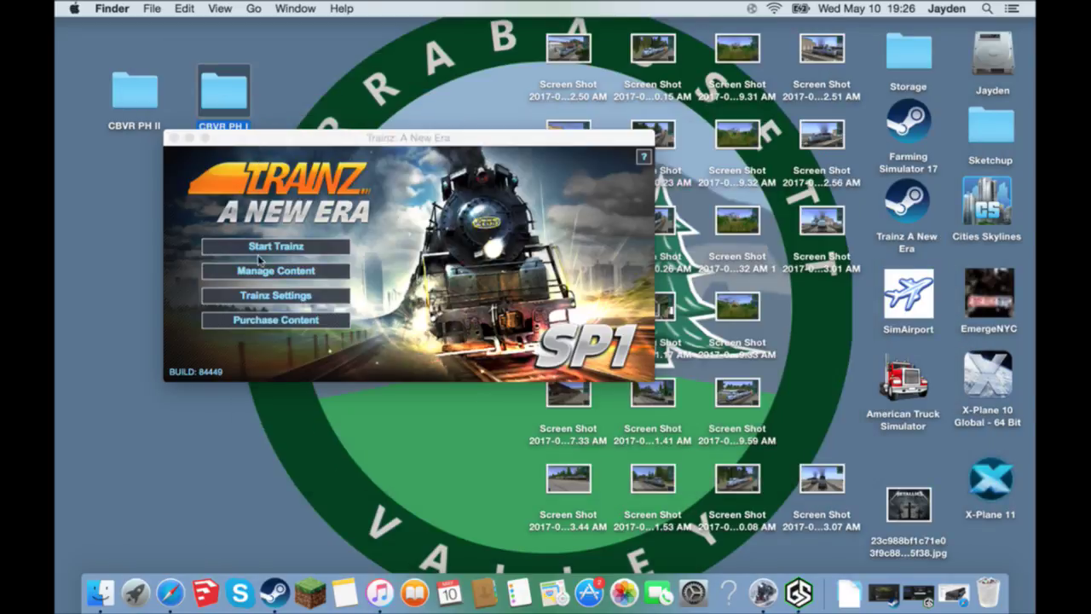
Step: Start Trainz and open the Carrabassett Valley Railroad session for editing
click(262, 247)
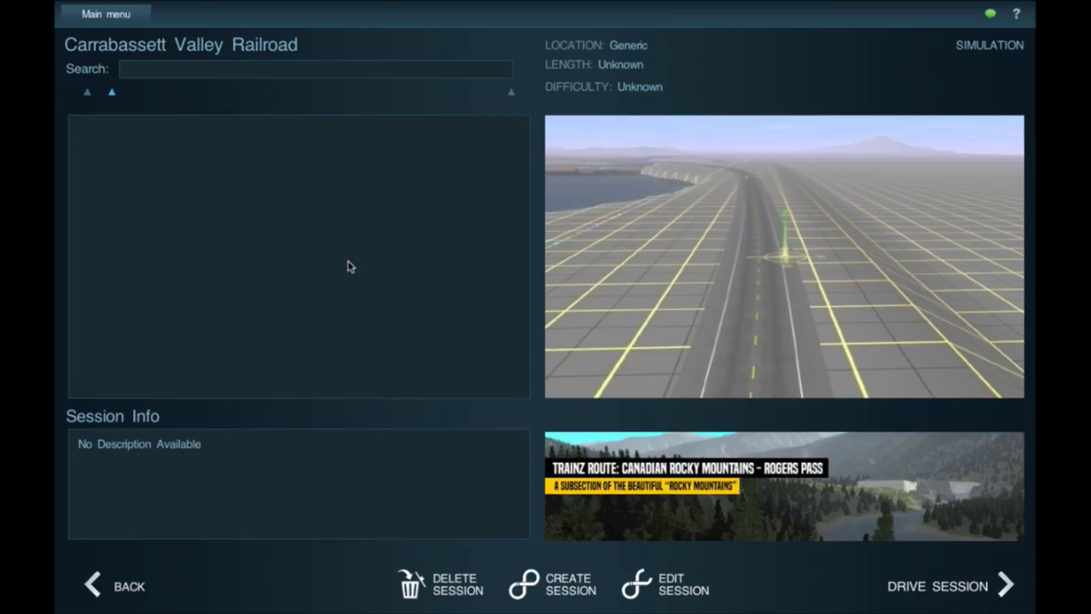
click(652, 593)
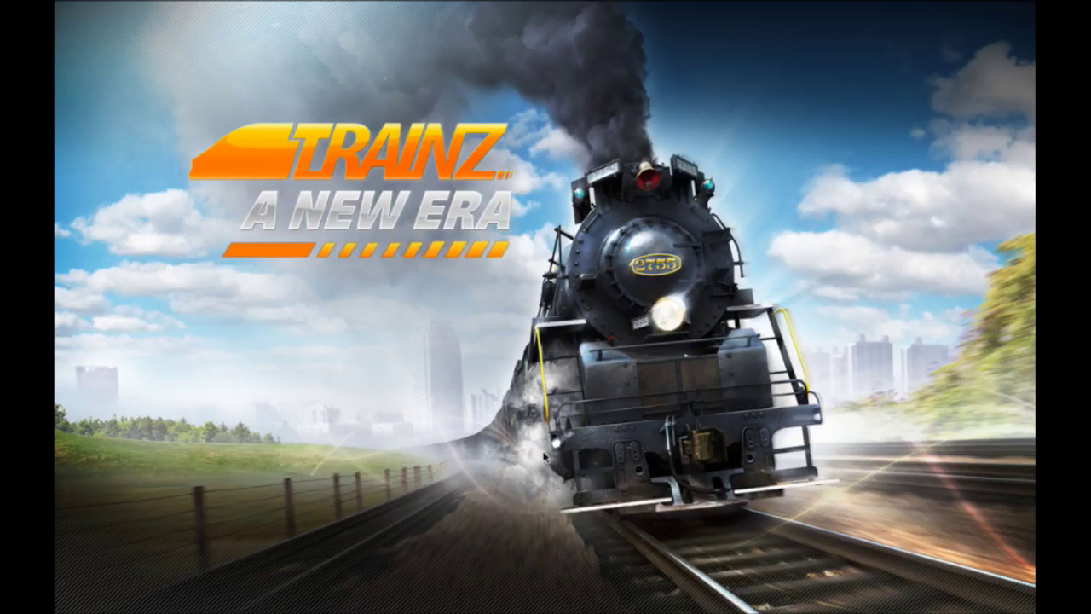
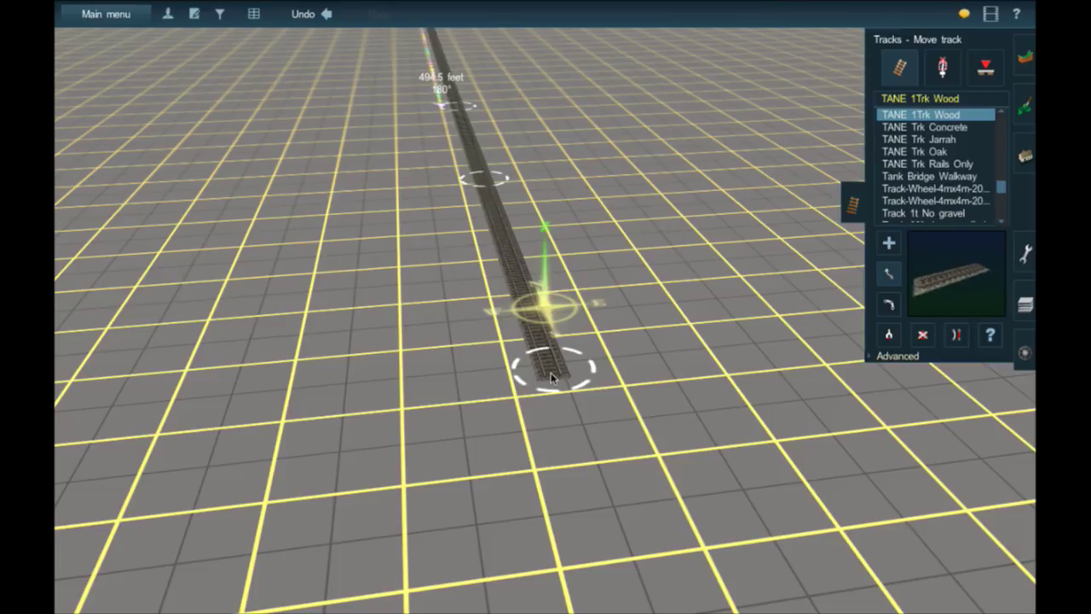
Step: Examine the open end of the laid track and the empty terrain around it from several angles
right_click(550, 369)
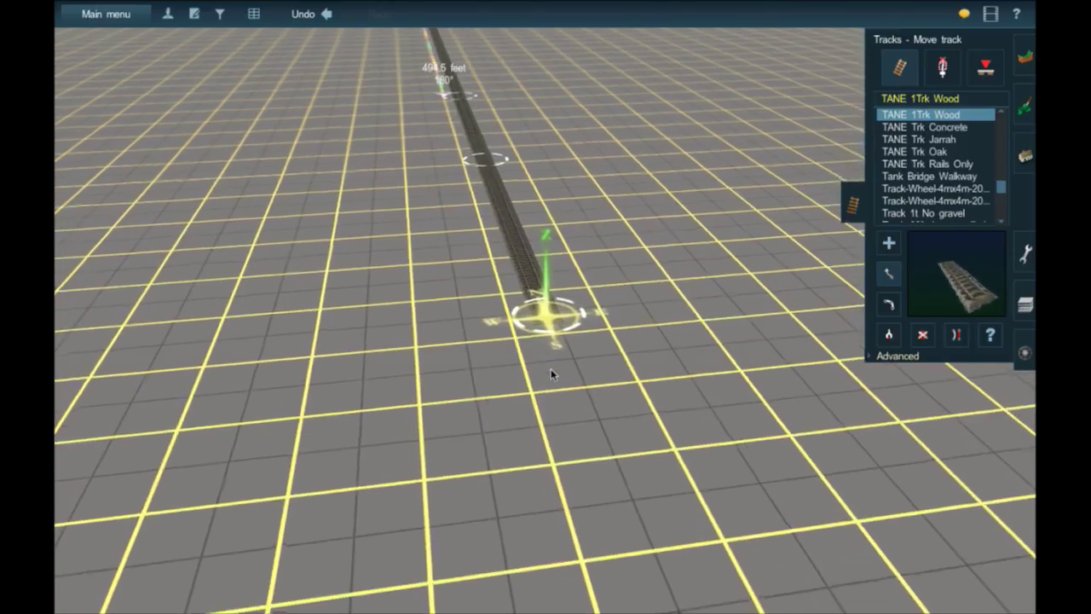
key(Left)
key(Right)
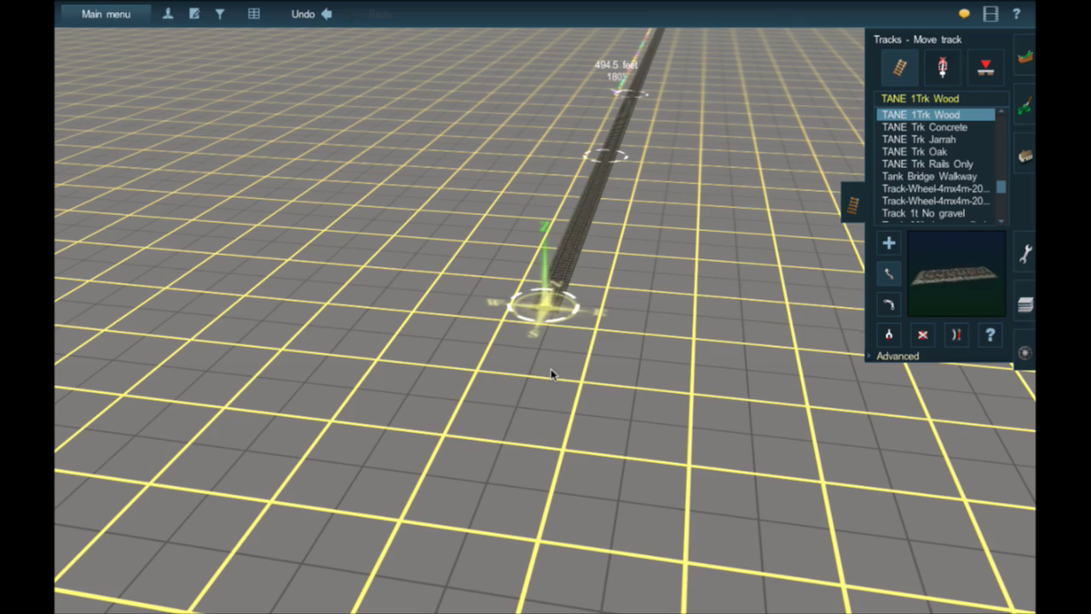
key(Right)
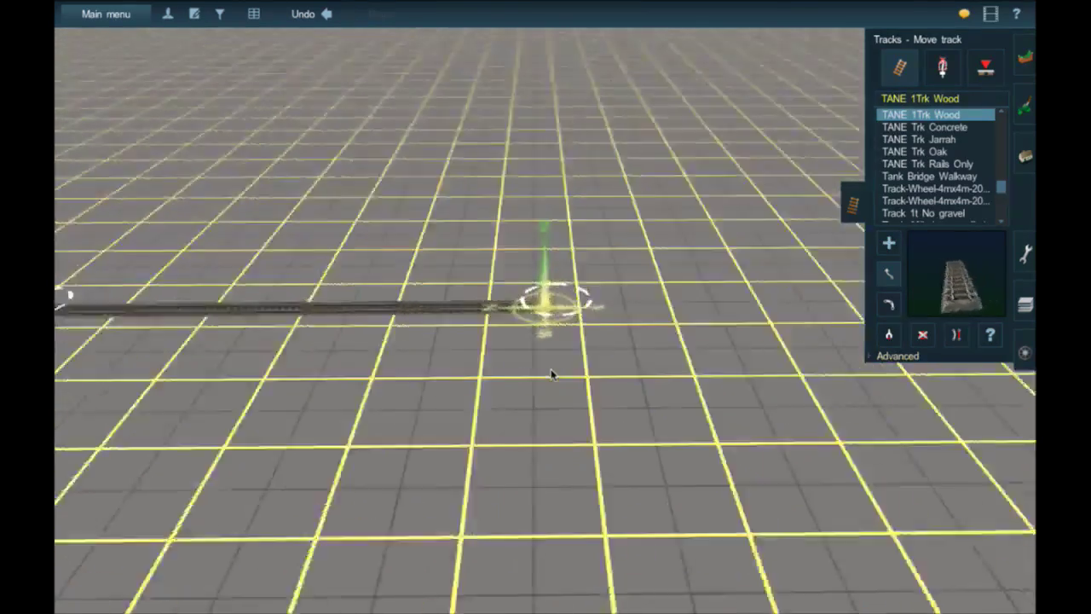
key(Left)
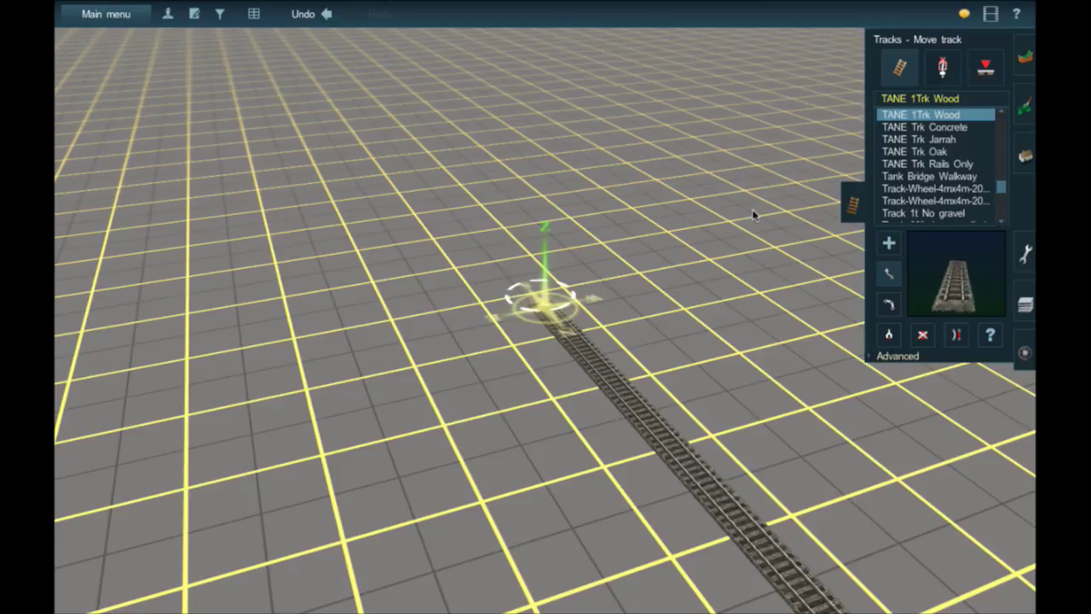
key(Left)
key(Down)
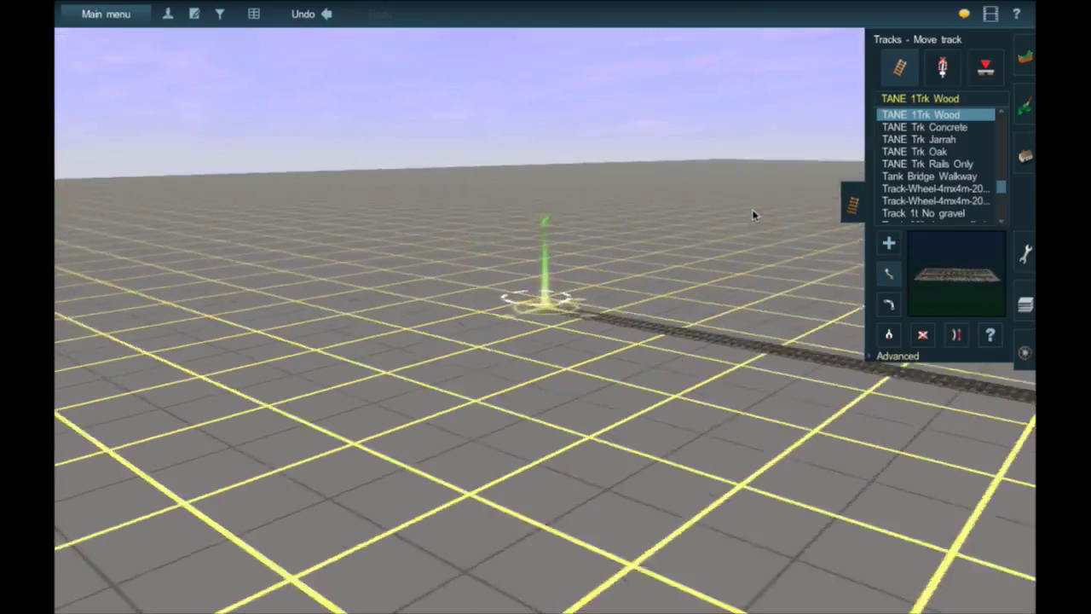
key(Up)
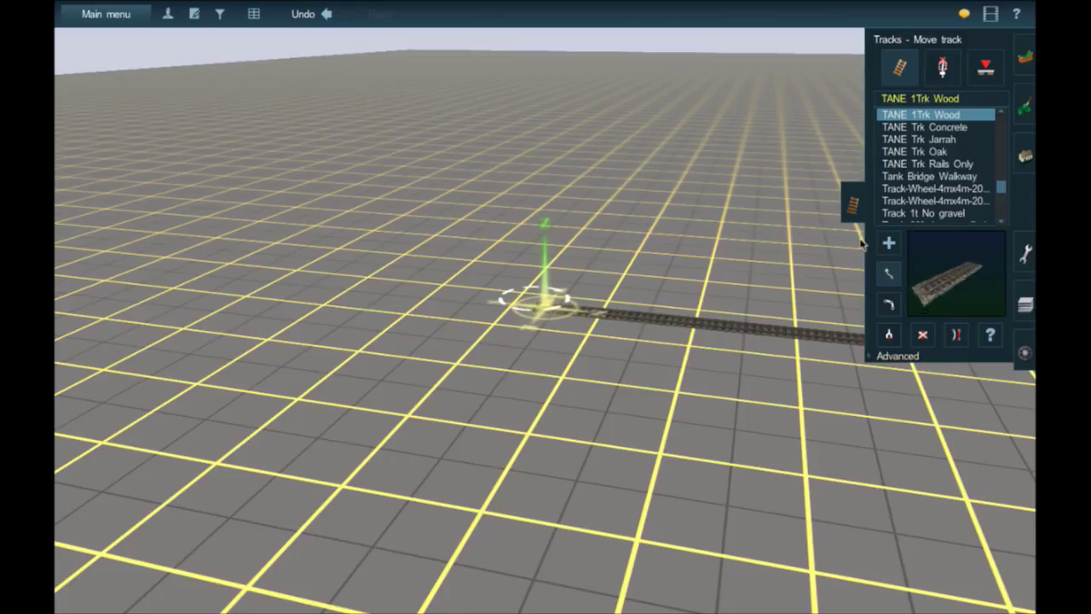
click(887, 242)
key(Right)
right_drag(567, 278, 529, 356)
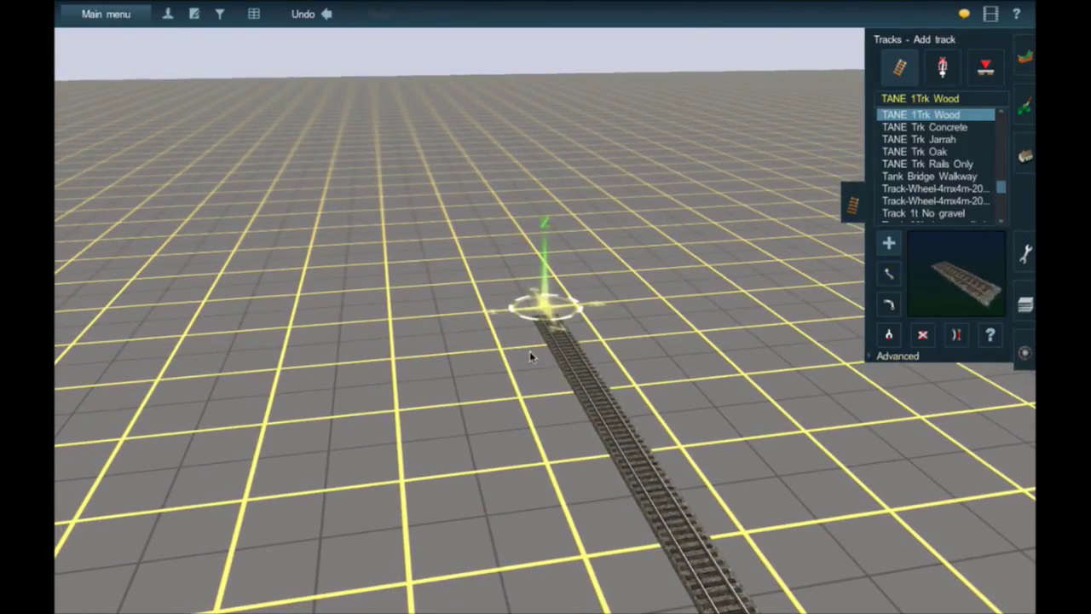
Step: Find the SP SD40T-2 by filtering the train list for "sp" and place the locomotive on the track
click(1024, 353)
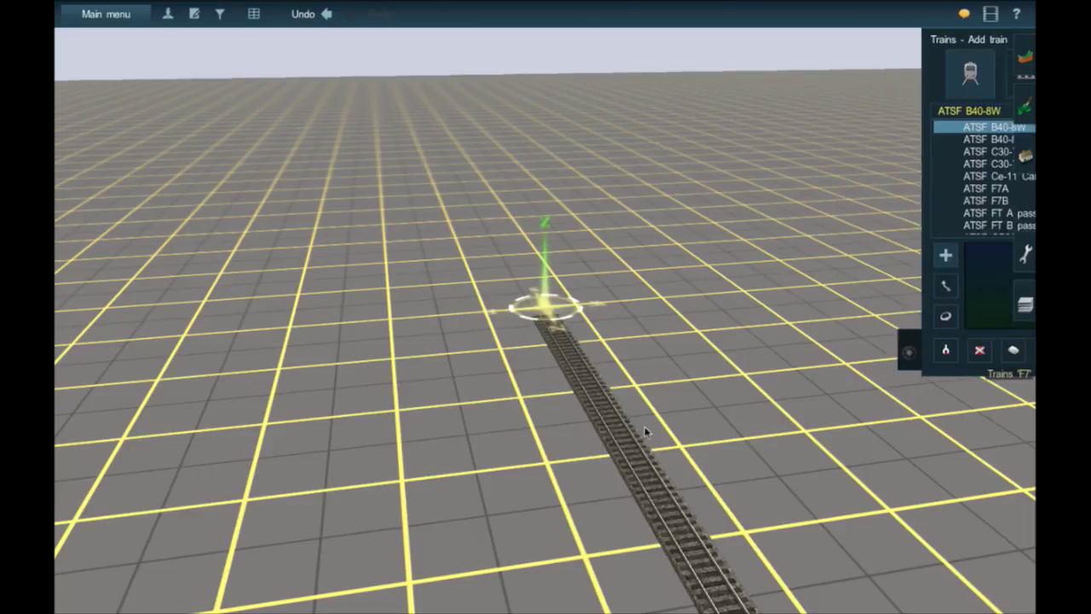
right_click(645, 433)
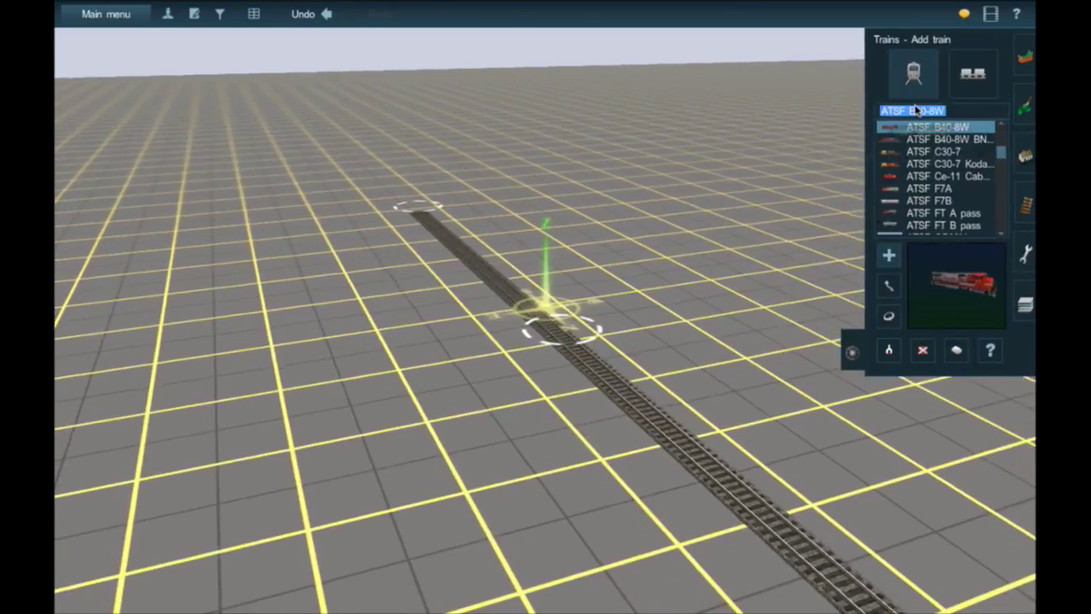
click(915, 109)
text(SD4)
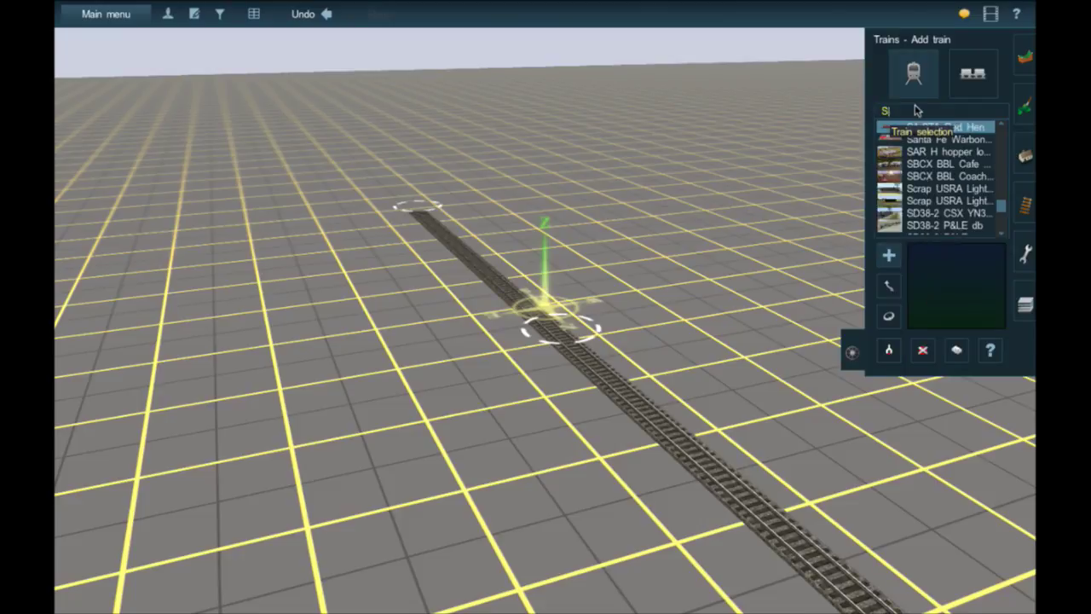
key(BackSpace)
key(BackSpace)
key(BackSpace)
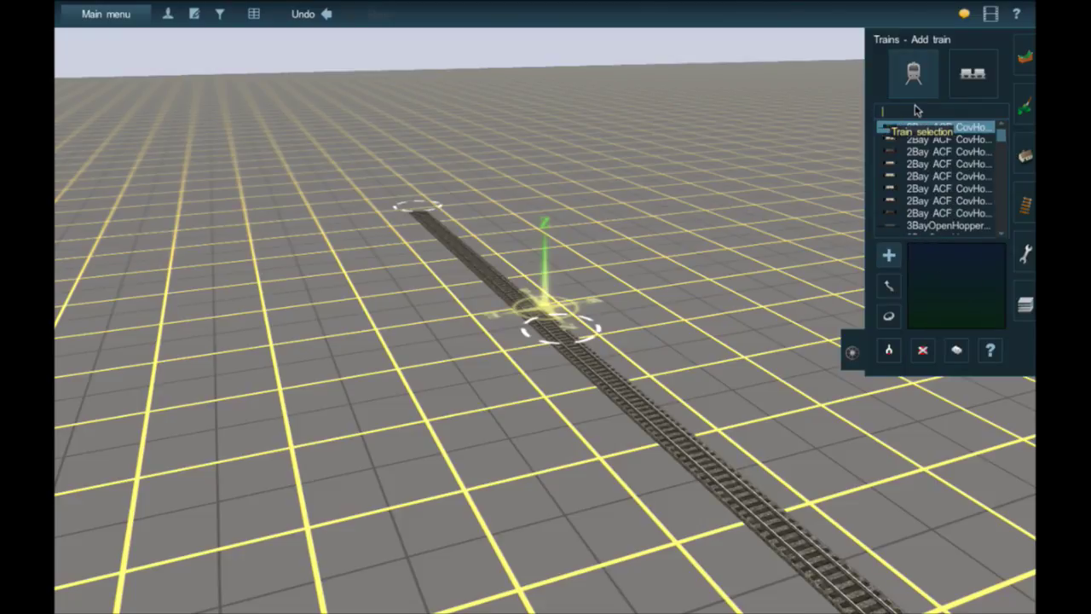
text(sp)
scroll(944, 206, down, 1)
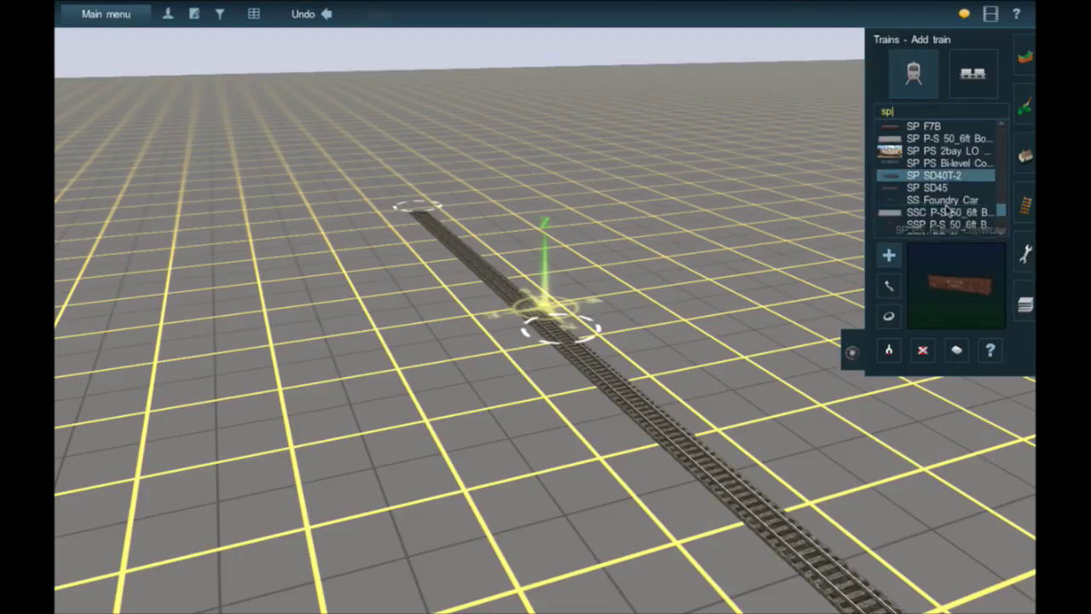
click(957, 179)
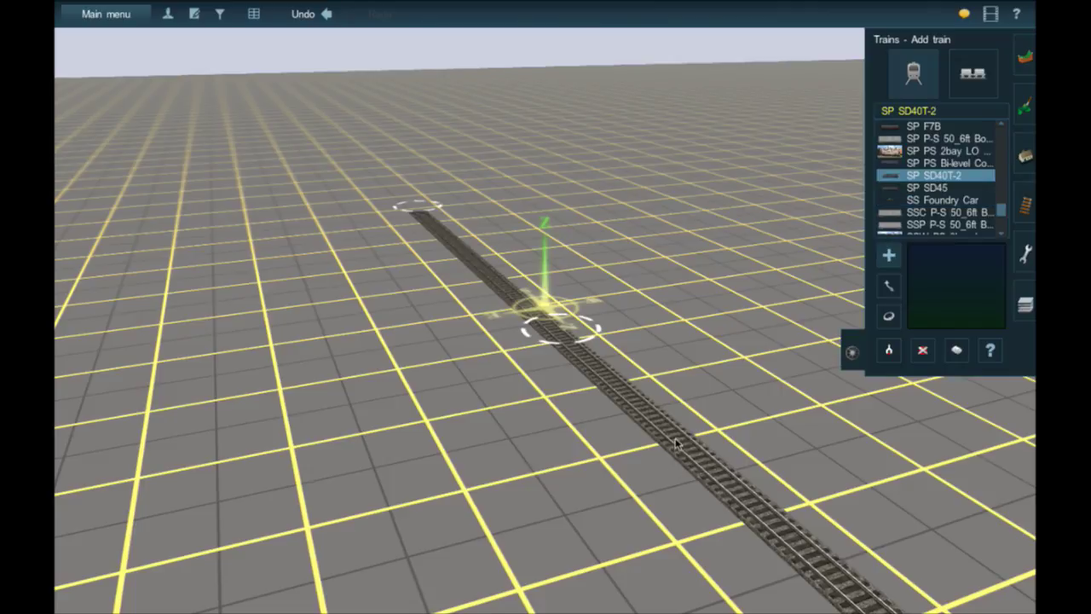
click(679, 443)
Step: Examine the placed Southern Pacific locomotive up close, covering its trucks, side and front
right_click(679, 443)
key(Left)
key(Down)
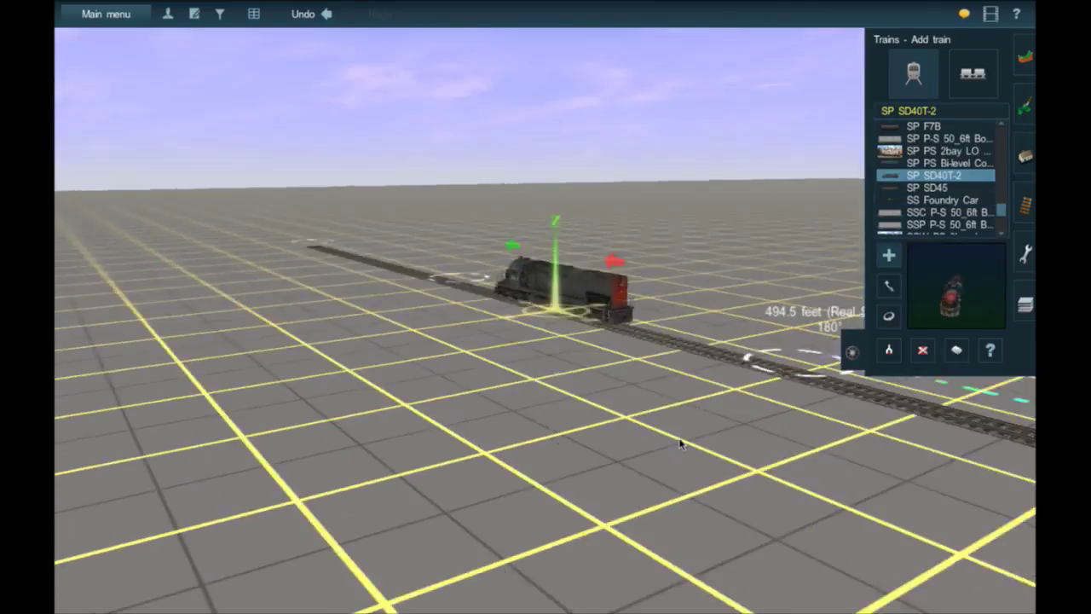
key(Up)
scroll(679, 443, up, 5)
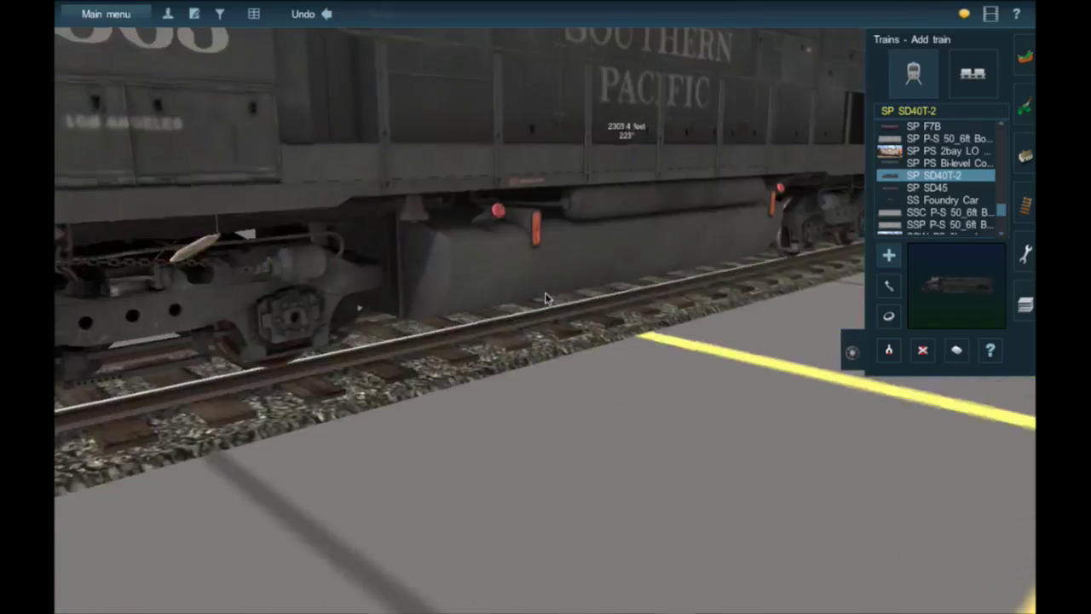
scroll(546, 297, down, 2)
right_drag(546, 297, 546, 297)
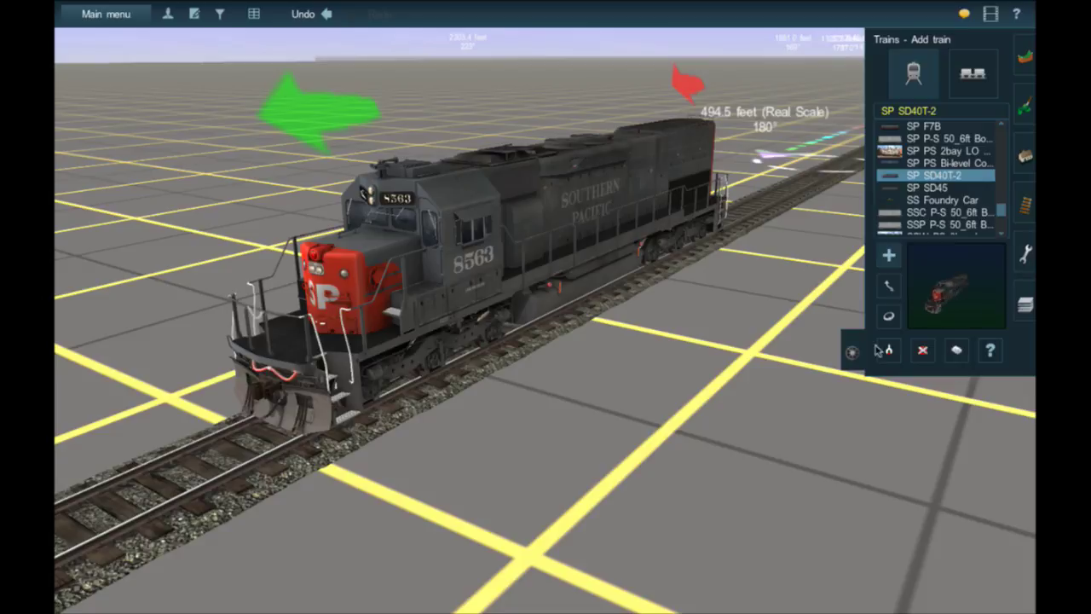
Step: Delete the SP SD40T-2 locomotive from the track
click(922, 350)
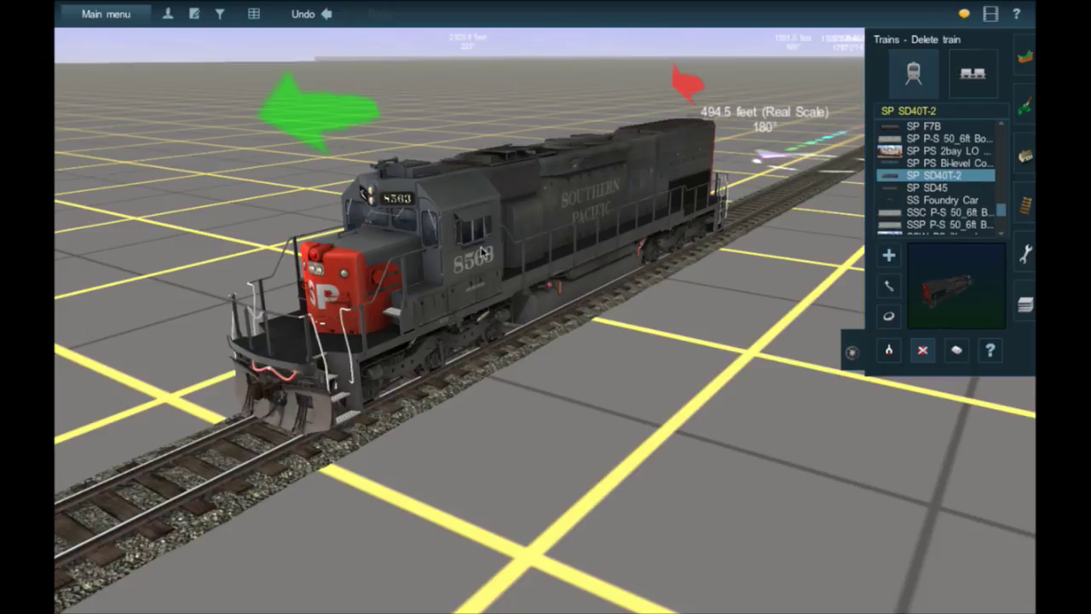
click(619, 256)
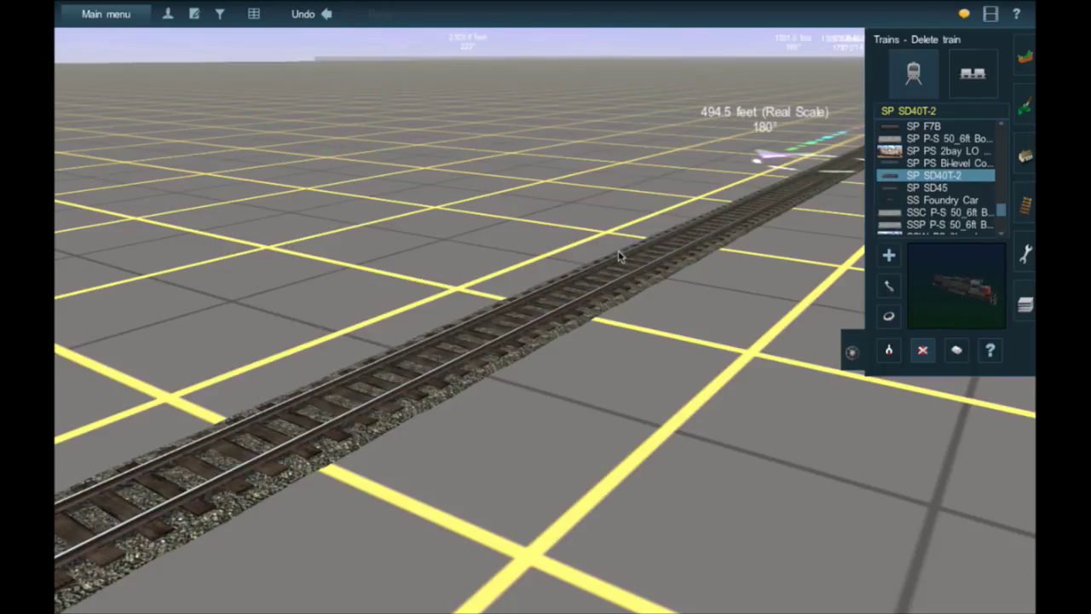
Step: Look back along the laid track and its rulers from beyond the open end
right_click(576, 328)
mouse_move(607, 284)
right_down()
mouse_move(584, 288)
mouse_move(567, 236)
mouse_move(500, 221)
mouse_move(420, 293)
mouse_move(528, 289)
right_up()
scroll(528, 290, down, 5)
right_click(604, 366)
mouse_move(604, 364)
right_down()
mouse_move(582, 333)
mouse_move(489, 294)
mouse_move(502, 257)
mouse_move(532, 273)
mouse_move(548, 316)
mouse_move(502, 478)
mouse_move(511, 452)
right_up()
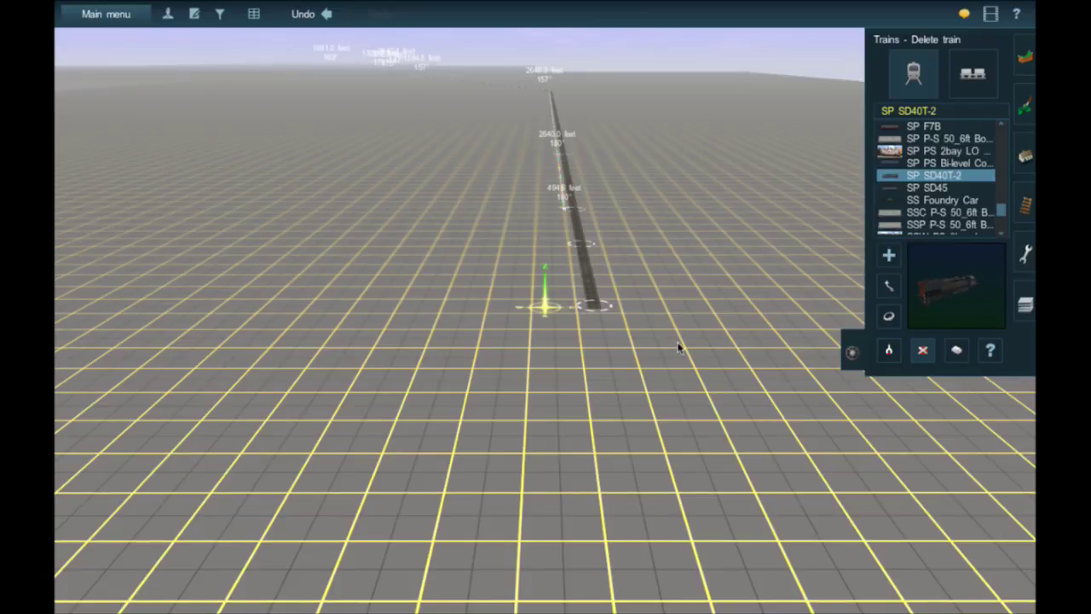
right_click(580, 244)
scroll(579, 242, up, 2)
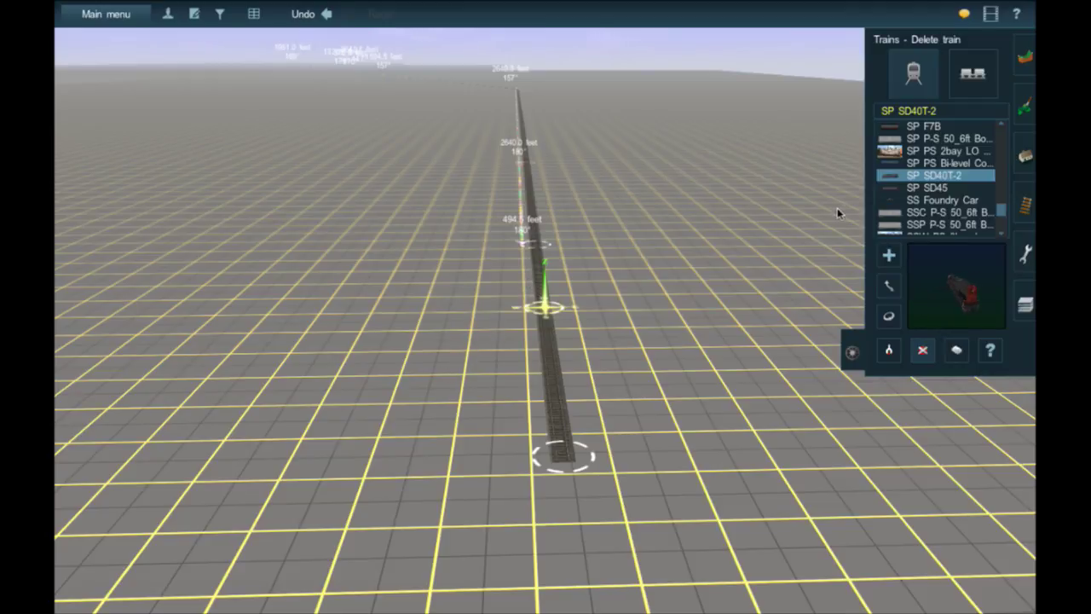
Step: Inspect the open end of the laid track up close, from the side and along its length
right_click(551, 288)
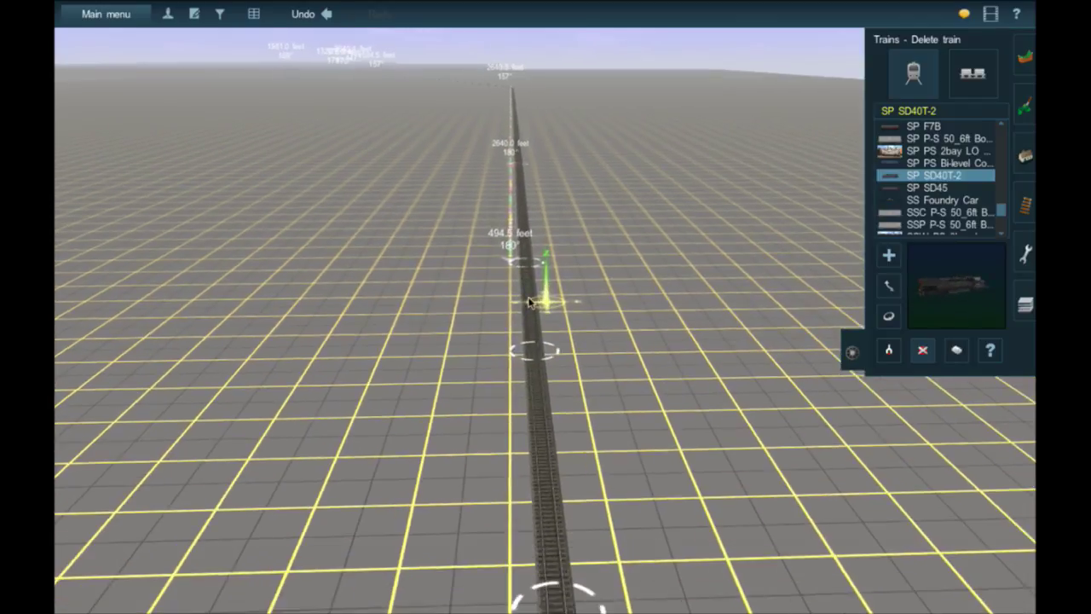
right_click(534, 302)
right_click(557, 367)
key(Left)
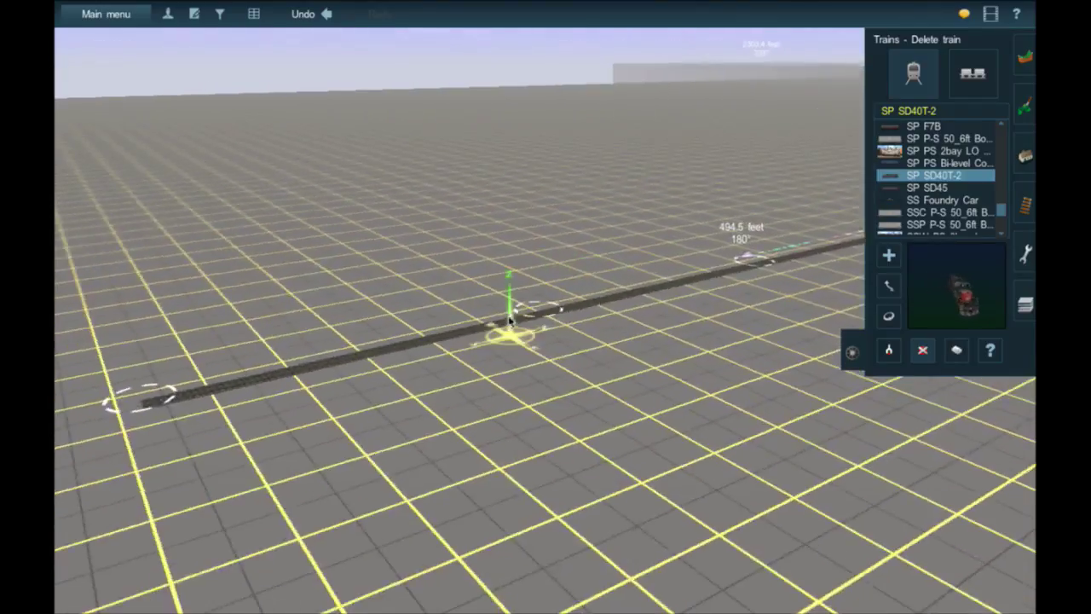
scroll(567, 292, up, 5)
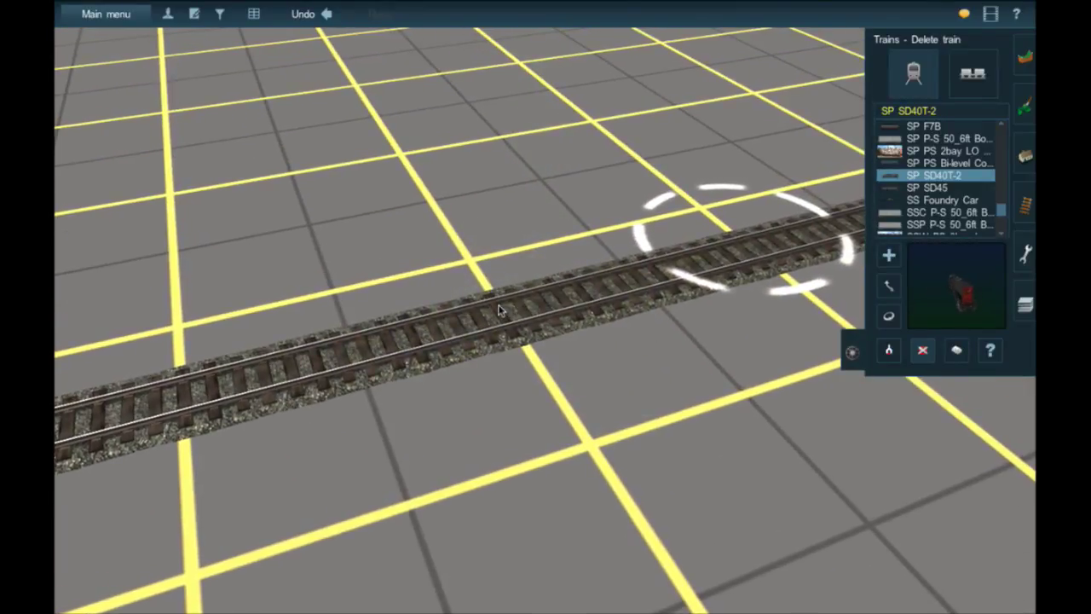
right_click(497, 309)
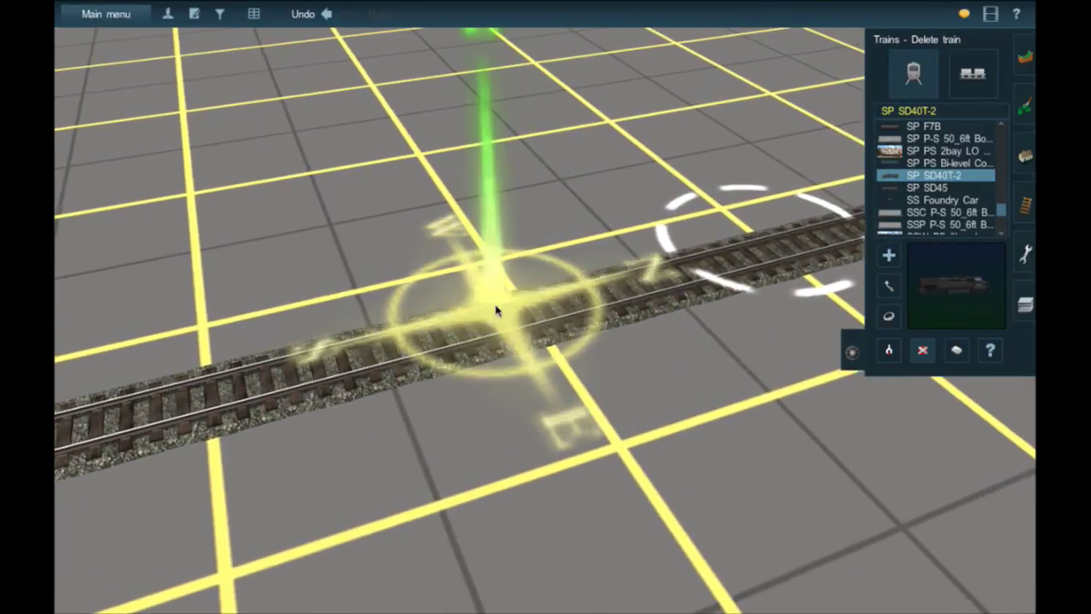
key(Left)
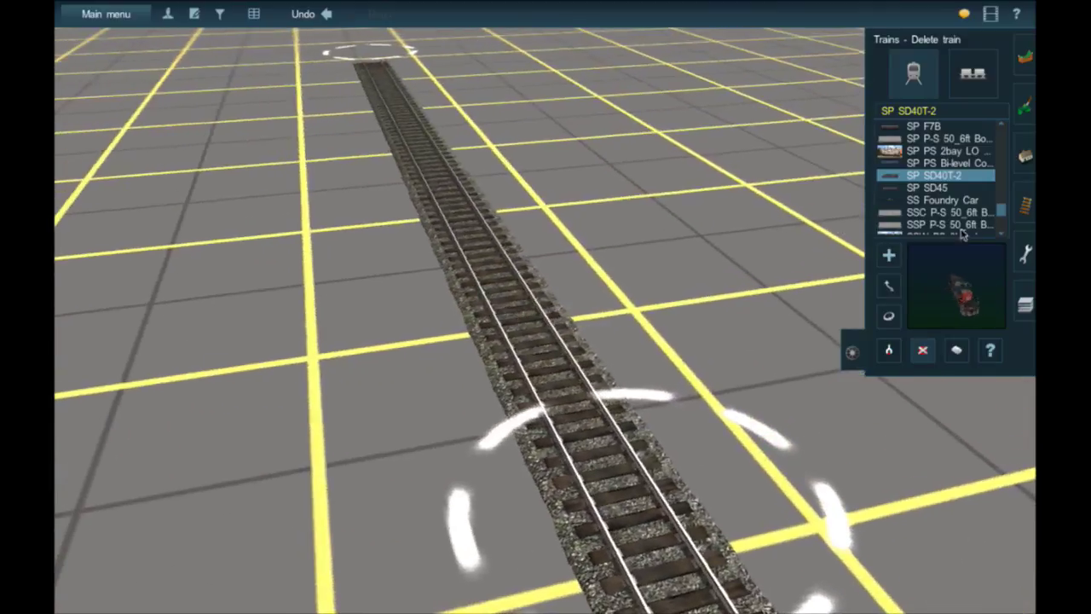
scroll(750, 254, down, 5)
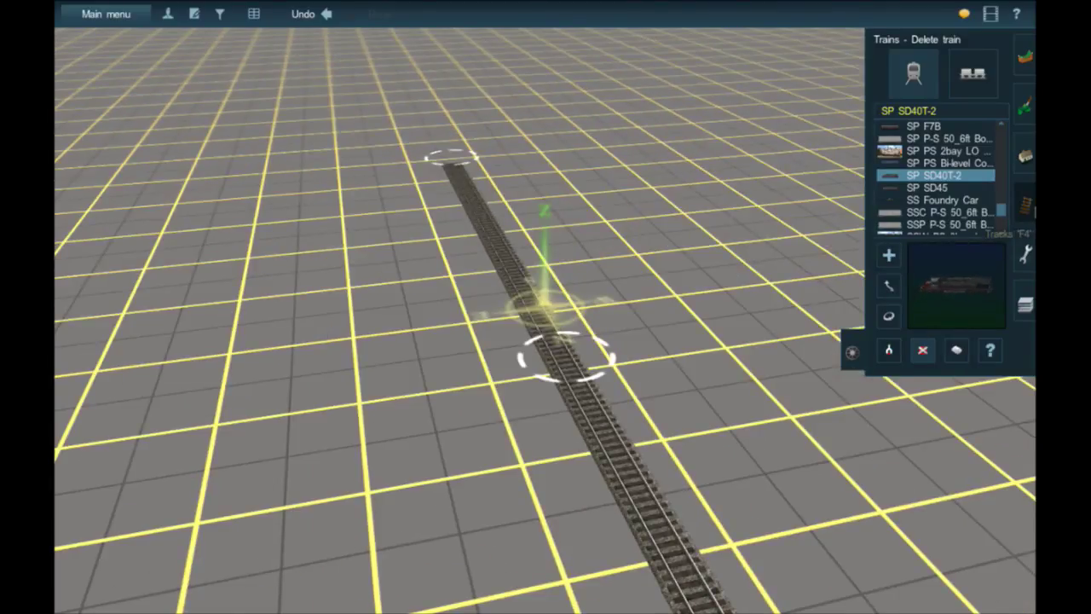
Step: Switch to adding track with TANE 1Trk Wood listed and look over the open track end from both directions
click(1027, 206)
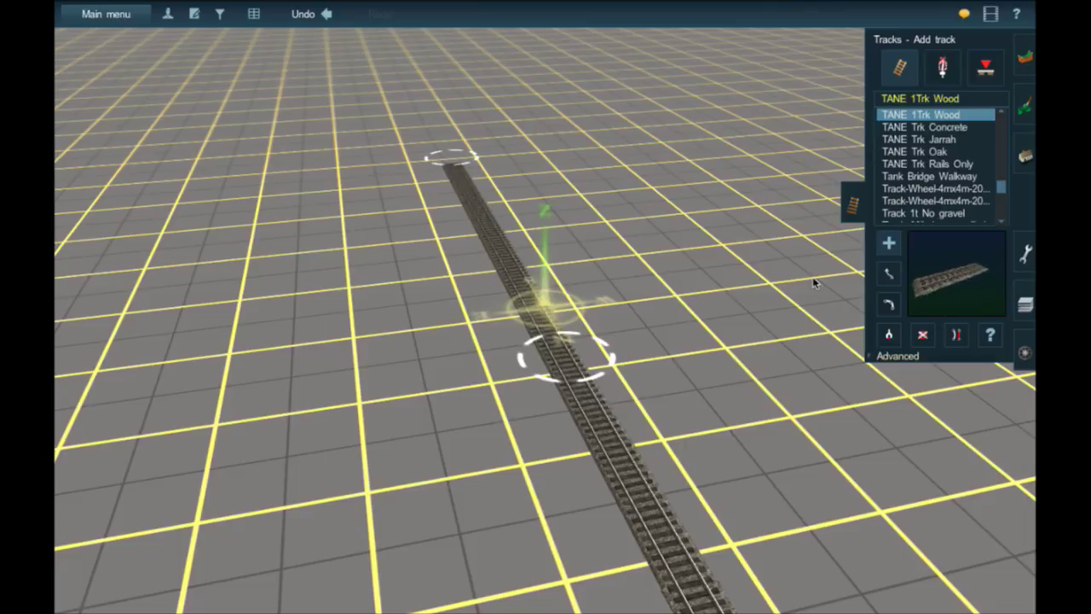
right_click(474, 206)
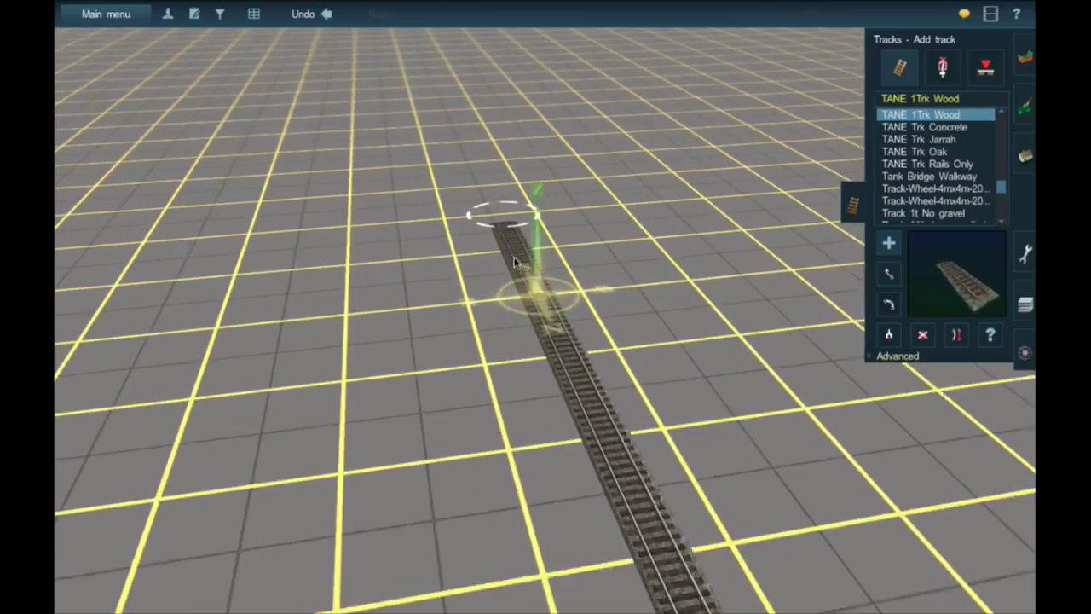
right_click(518, 255)
right_click(588, 417)
key(Left)
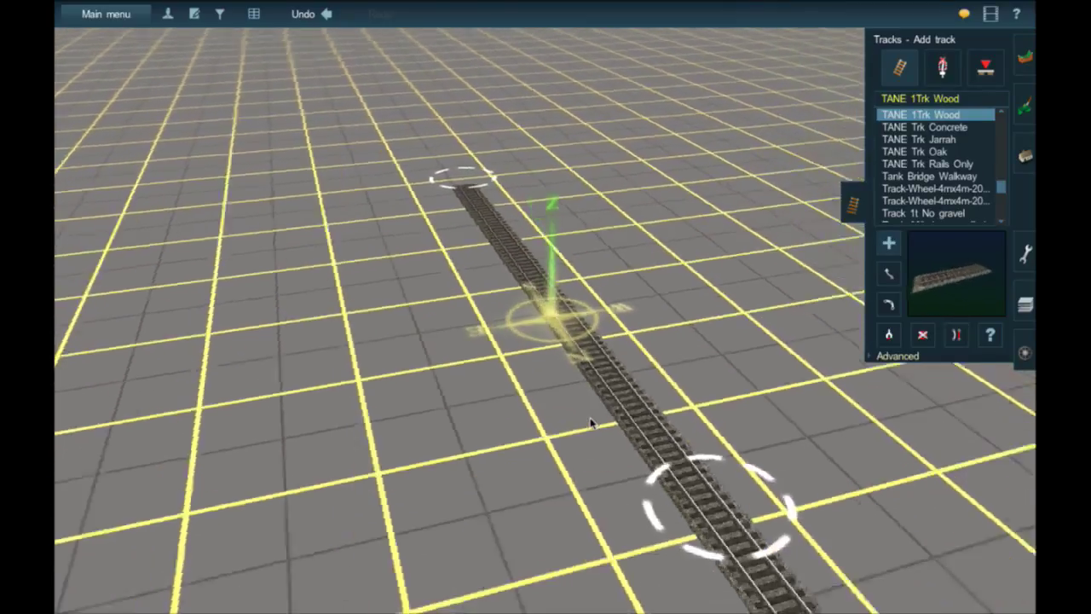
key(Down)
key(Up)
key(Right)
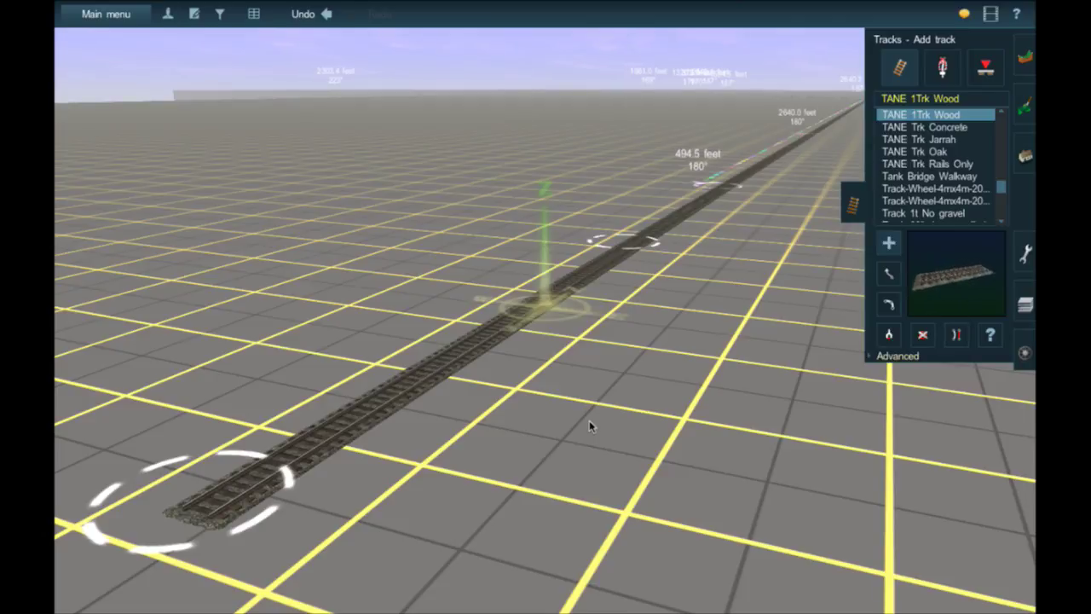
right_click(376, 390)
key(Right)
key(Left)
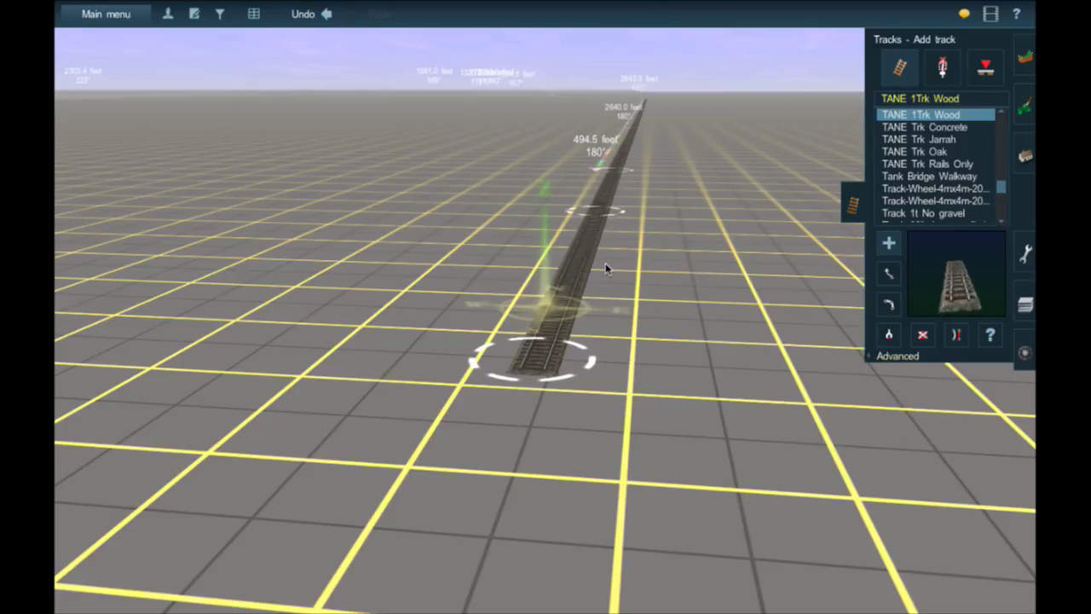
Step: Travel along the route to the engine shed and examine Carrabassett Valley locomotive 727 from the front and side
right_click(526, 116)
scroll(534, 110, down, 5)
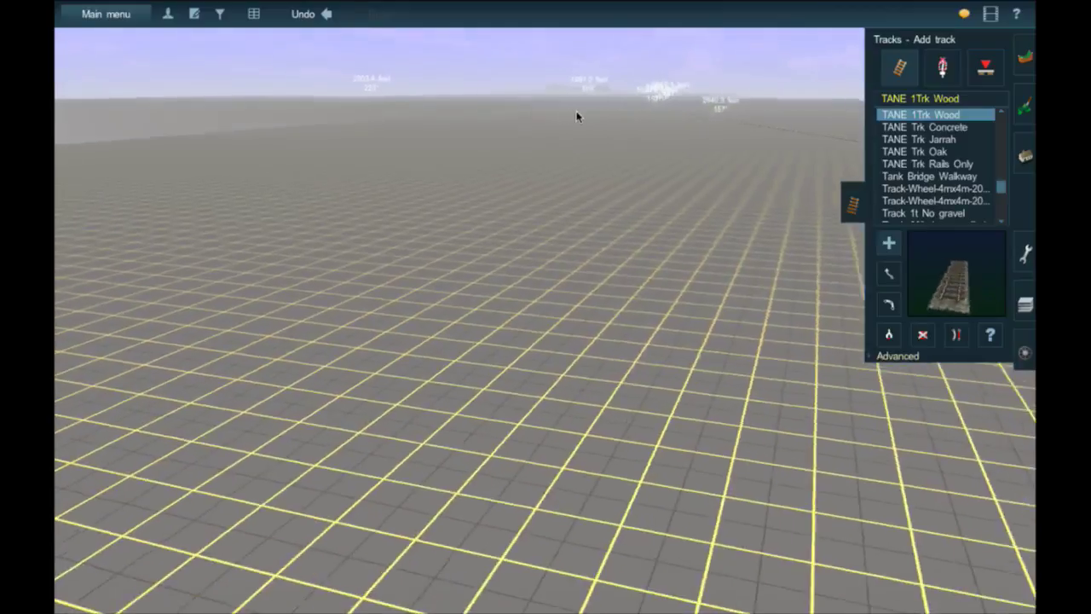
key(Left)
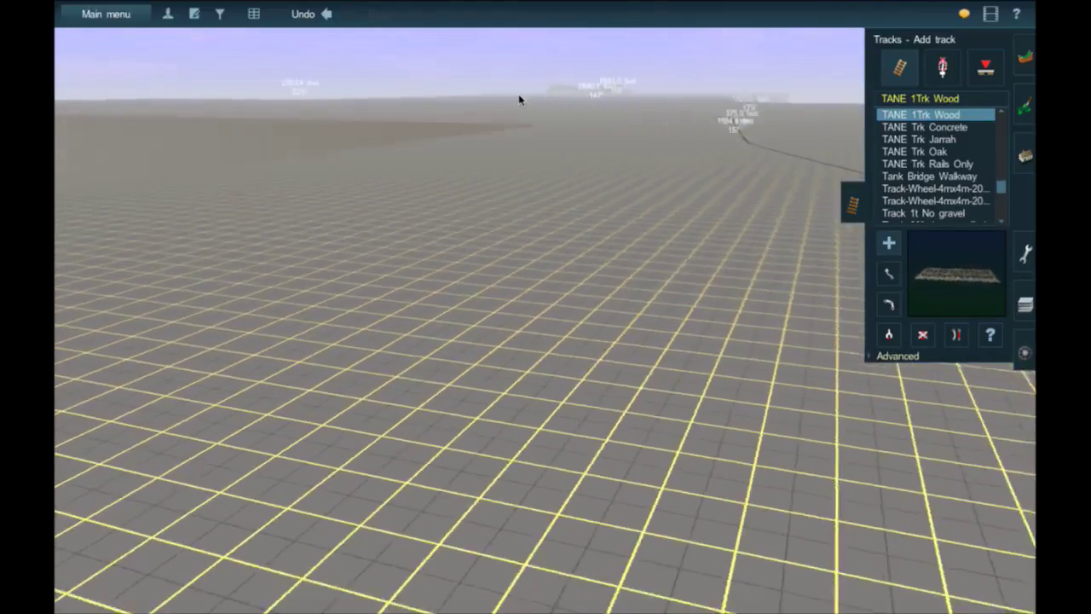
mouse_move(539, 104)
right_down()
mouse_move(564, 113)
mouse_move(510, 148)
mouse_move(504, 201)
mouse_move(437, 286)
right_up()
right_click(427, 272)
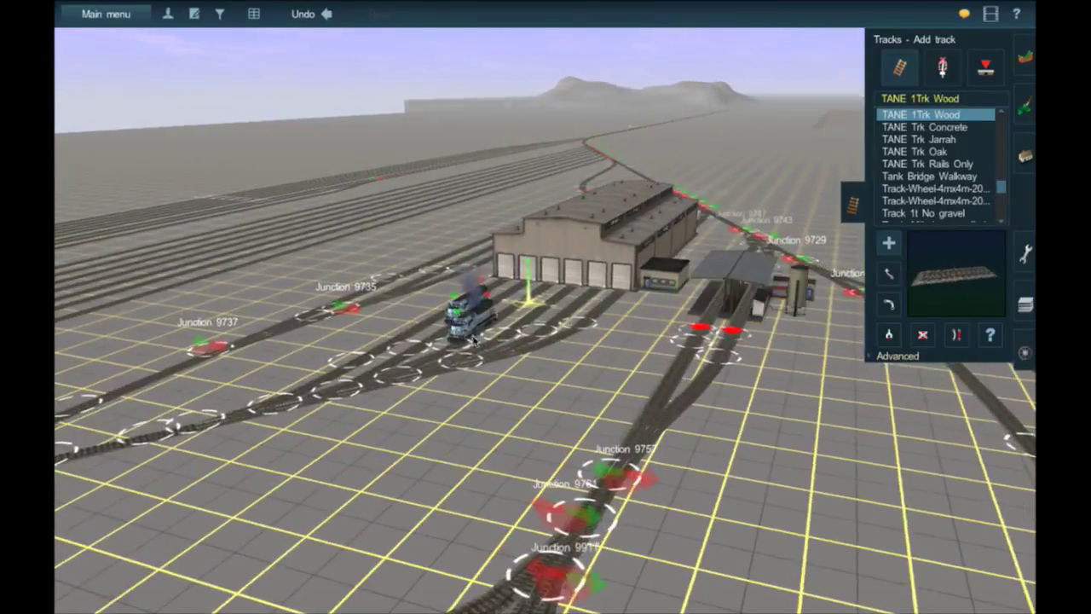
scroll(494, 343, up, 8)
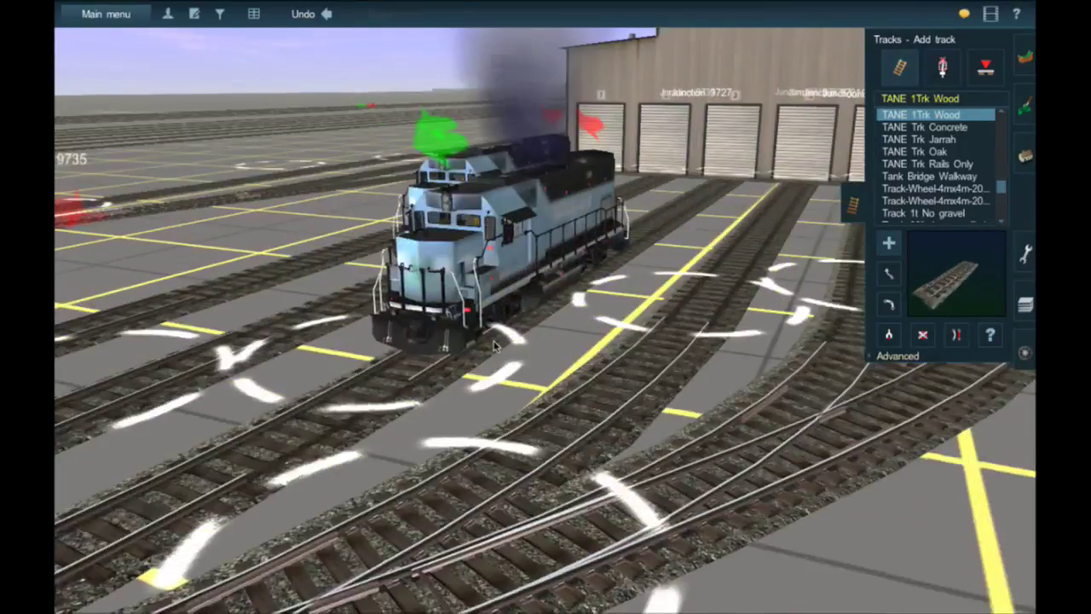
scroll(494, 343, up, 1)
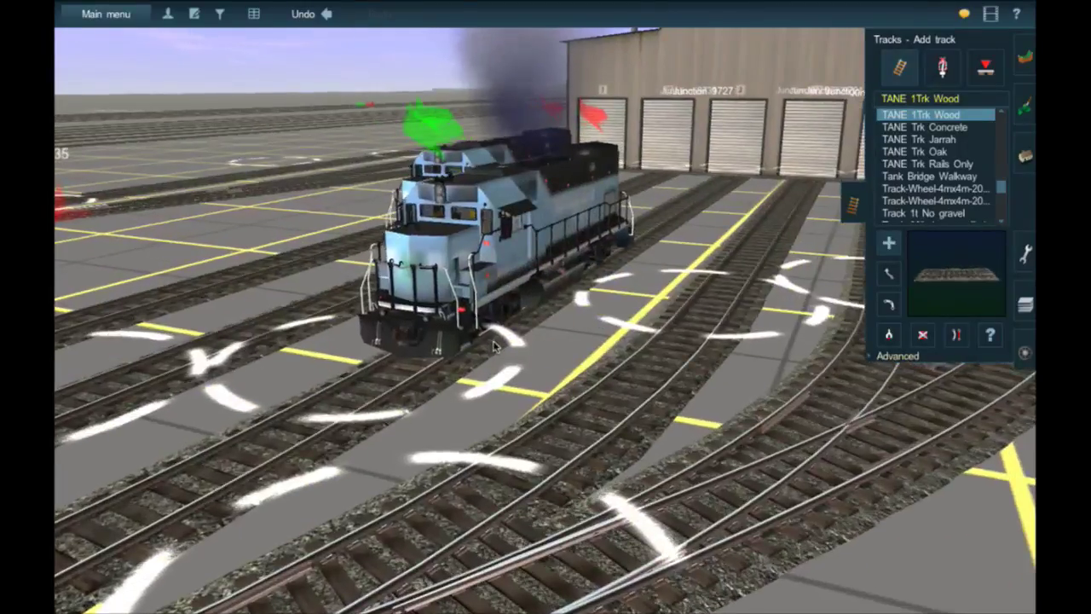
key(Left)
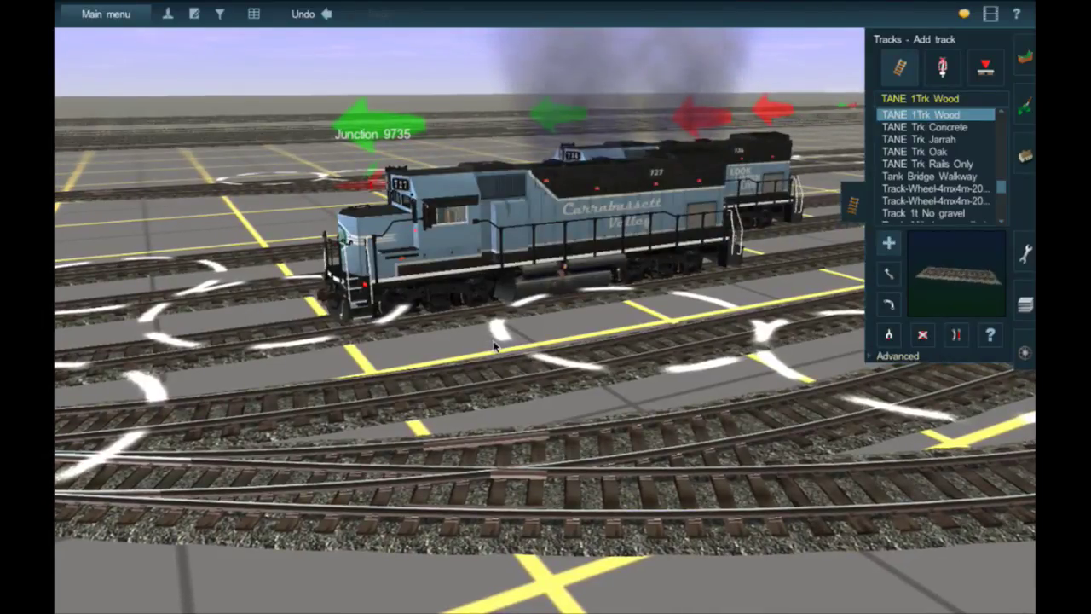
right_drag(497, 343, 573, 302)
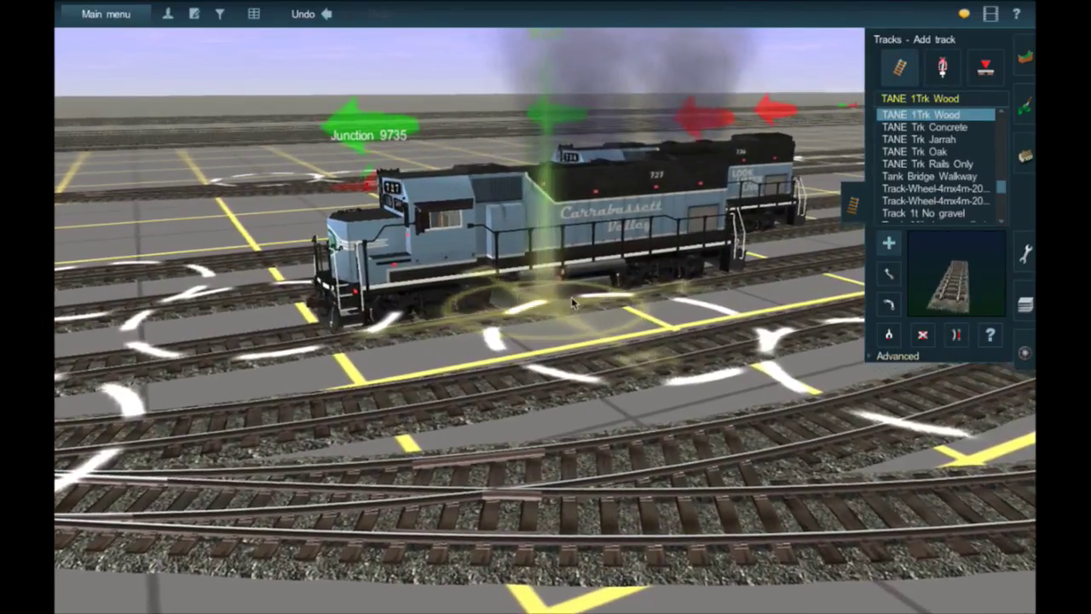
right_click(588, 295)
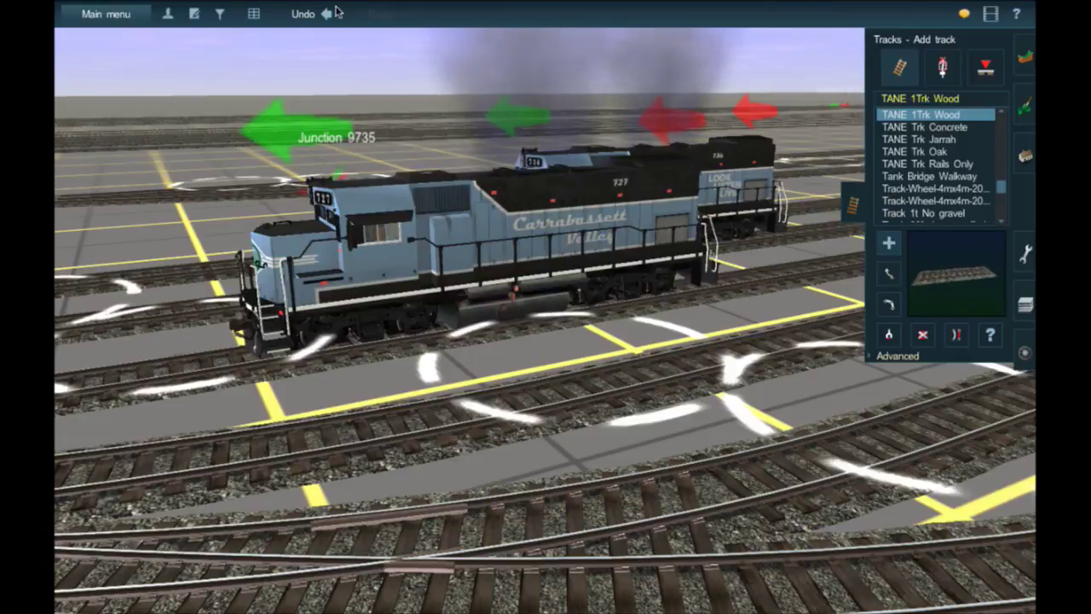
Step: Pull back from the engine shed and follow the rulers along the line to the open end of the track
right_click(617, 380)
scroll(617, 380, down, 10)
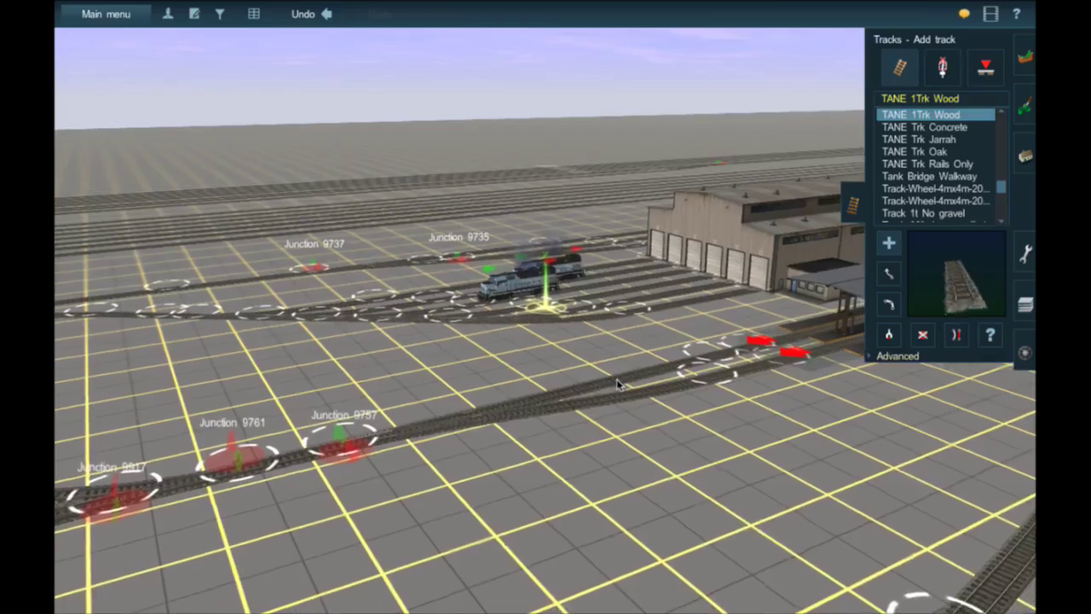
scroll(624, 382, down, 5)
right_click(550, 451)
right_click(510, 482)
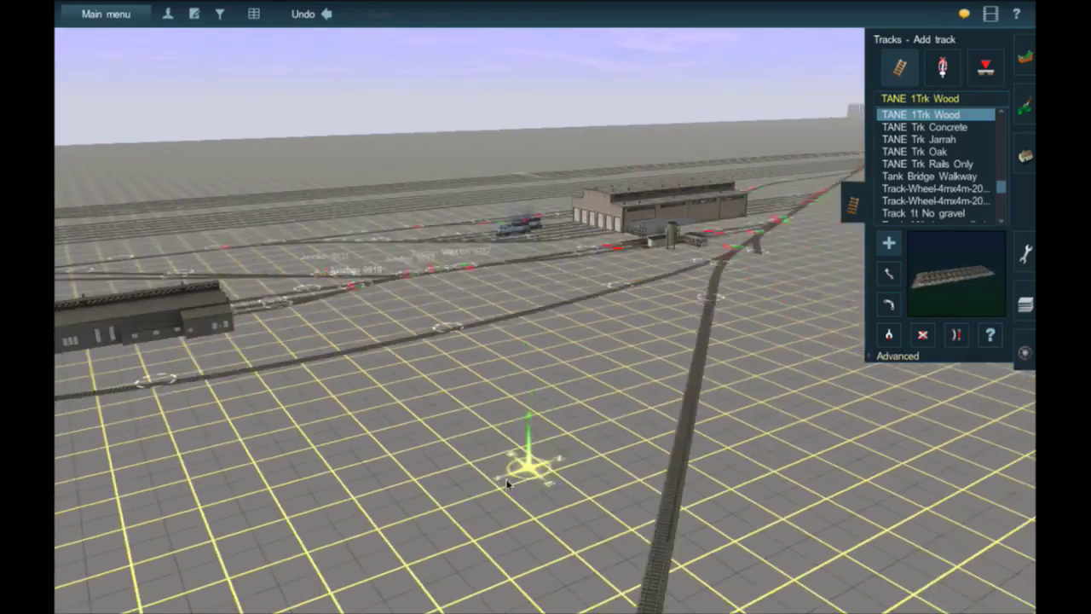
right_click(496, 487)
mouse_move(406, 421)
right_down()
mouse_move(332, 350)
mouse_move(358, 300)
mouse_move(416, 244)
mouse_move(499, 247)
mouse_move(344, 289)
mouse_move(426, 292)
mouse_move(545, 272)
mouse_move(514, 214)
mouse_move(548, 182)
mouse_move(555, 300)
right_up()
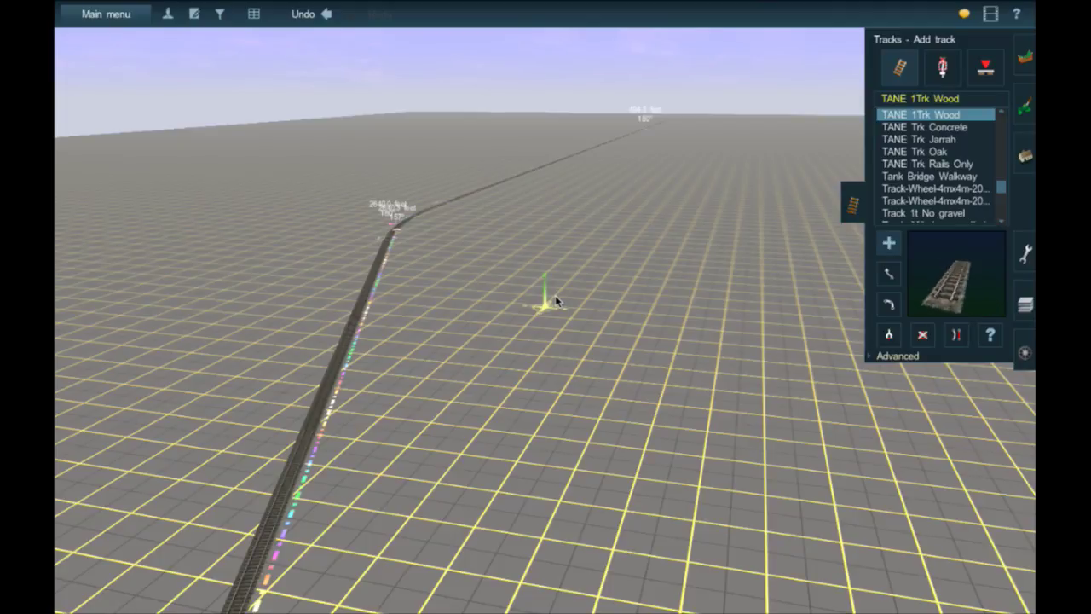
right_drag(555, 295, 542, 340)
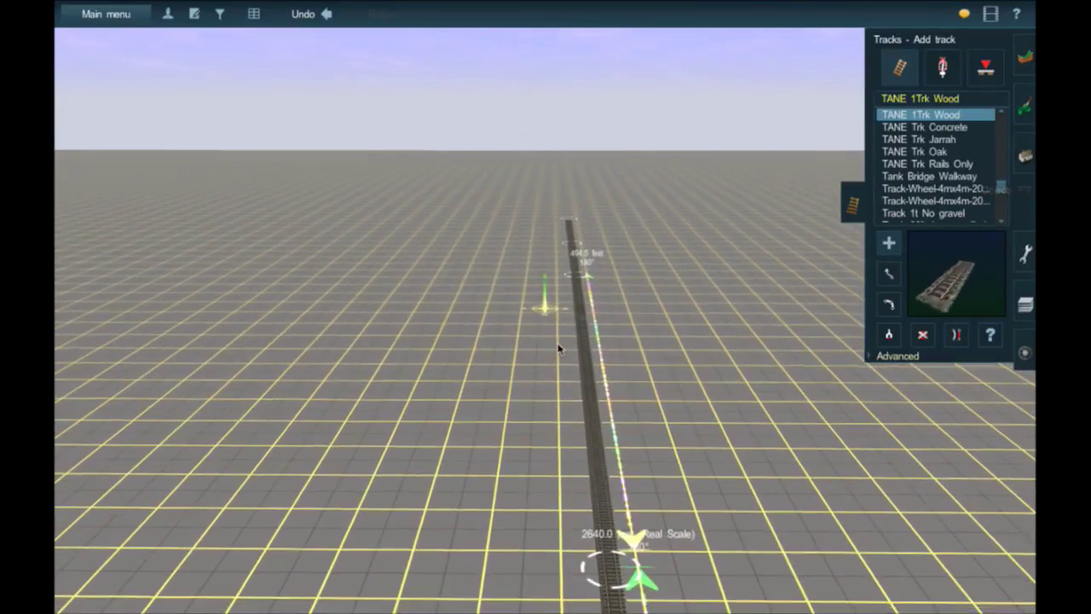
scroll(560, 348, up, 5)
Step: Search the scenery objects for "scrap" and preview the Scrap-Metal Processing Building
click(1025, 157)
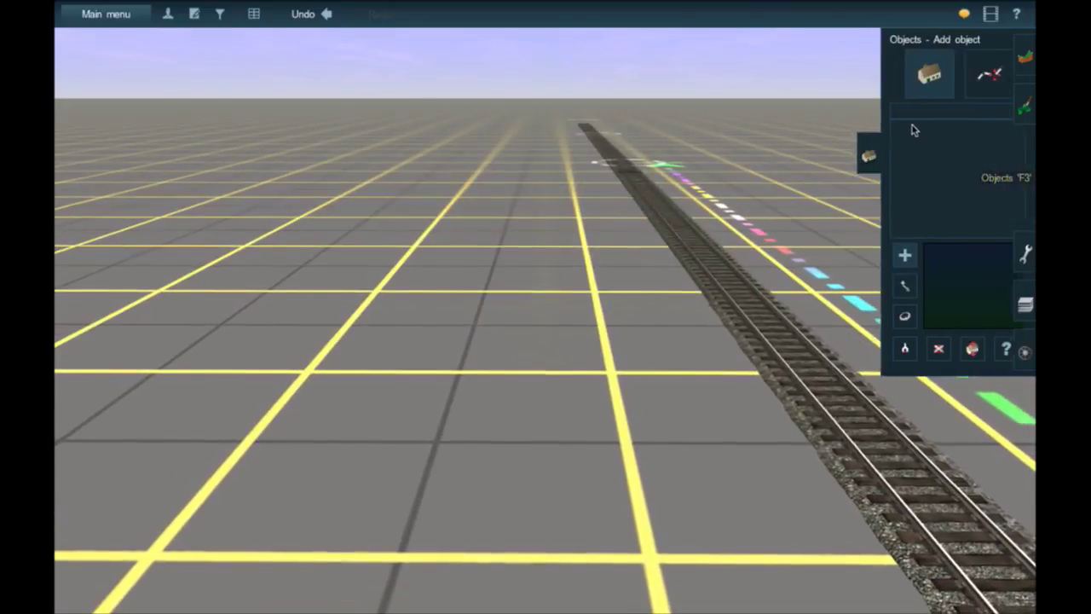
text(scrap)
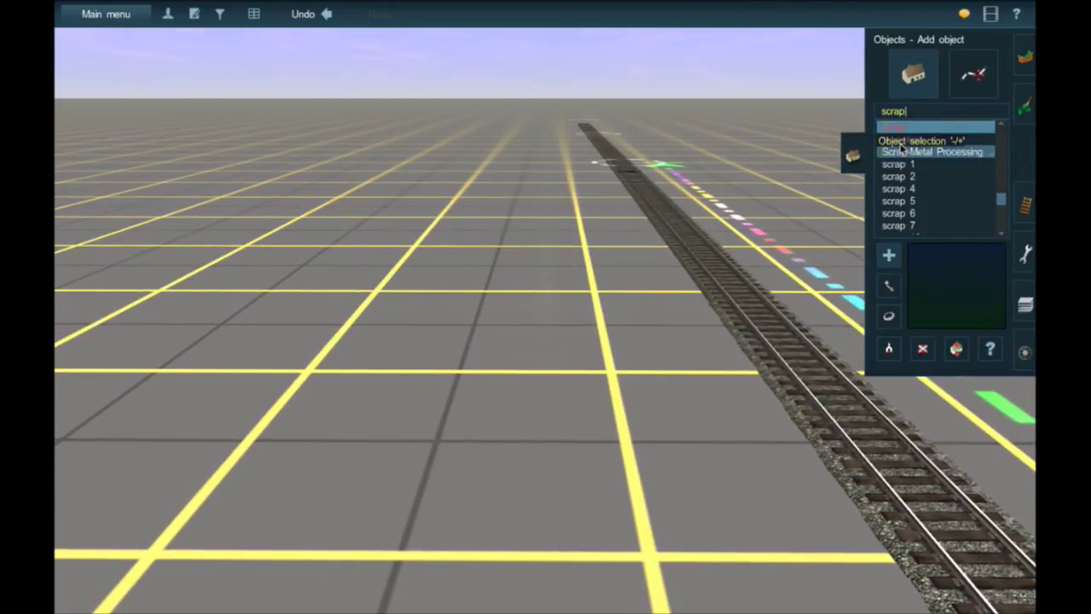
click(907, 151)
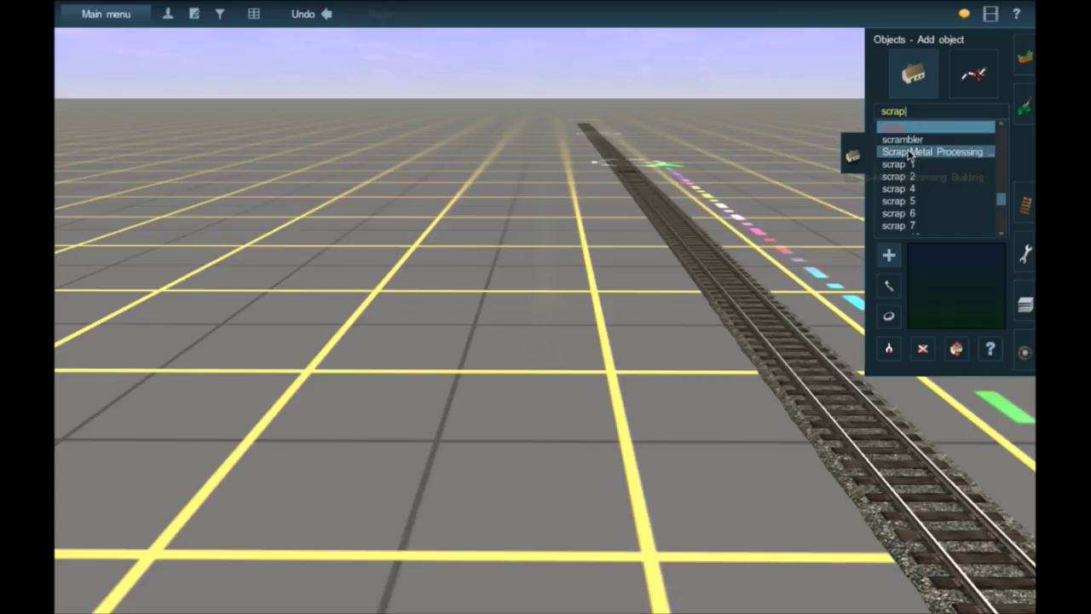
Step: Browse the scrap-related objects and select the Scrapyard Crane for preview
scroll(910, 198, down, 1)
click(910, 197)
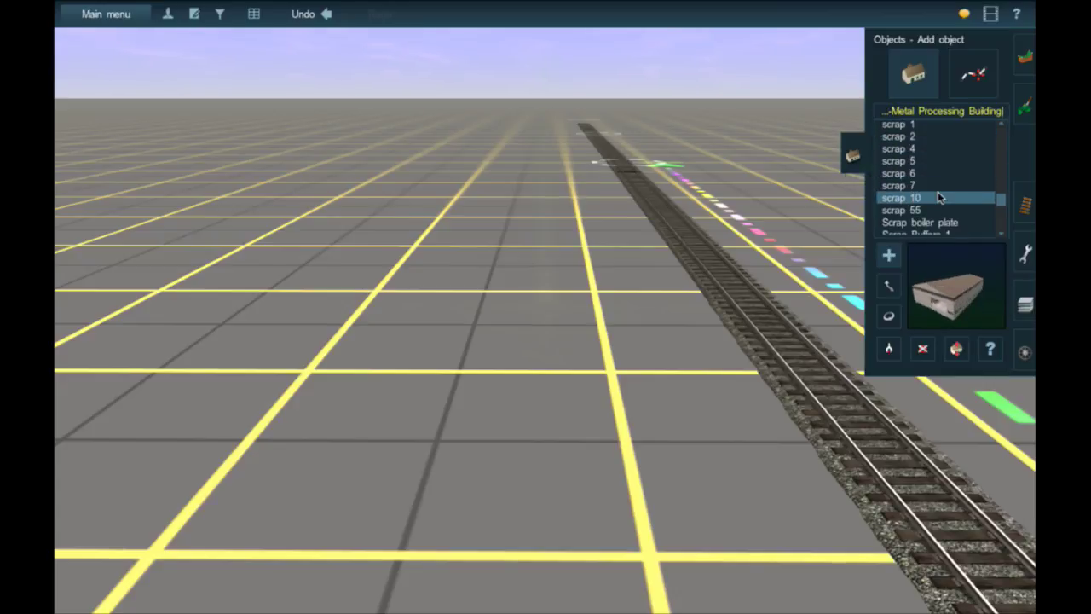
scroll(940, 197, down, 1)
click(959, 210)
click(957, 198)
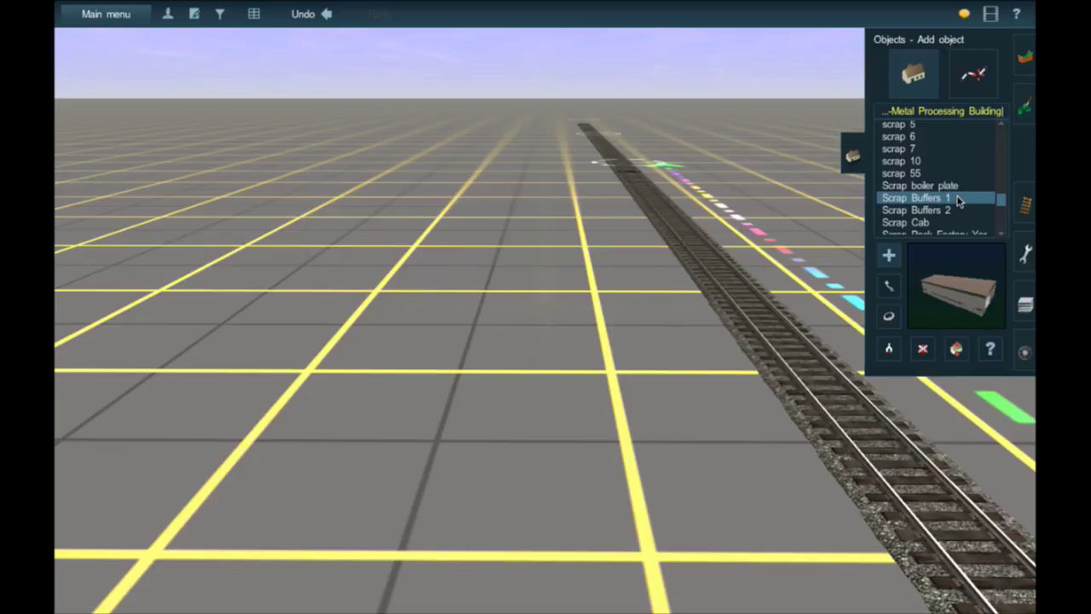
scroll(986, 202, down, 6)
click(988, 207)
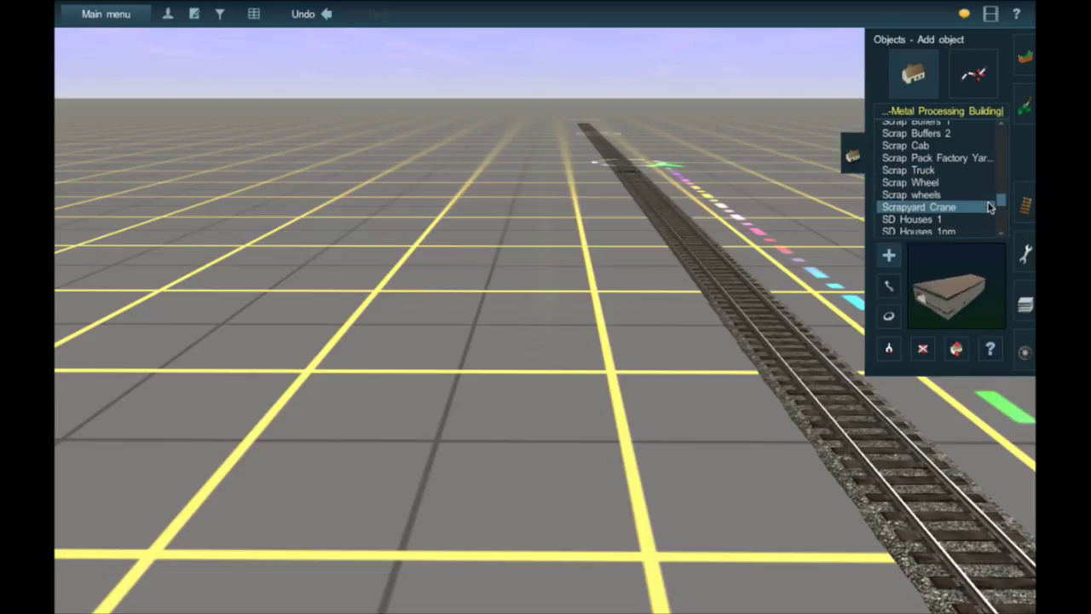
scroll(989, 207, down, 2)
click(986, 207)
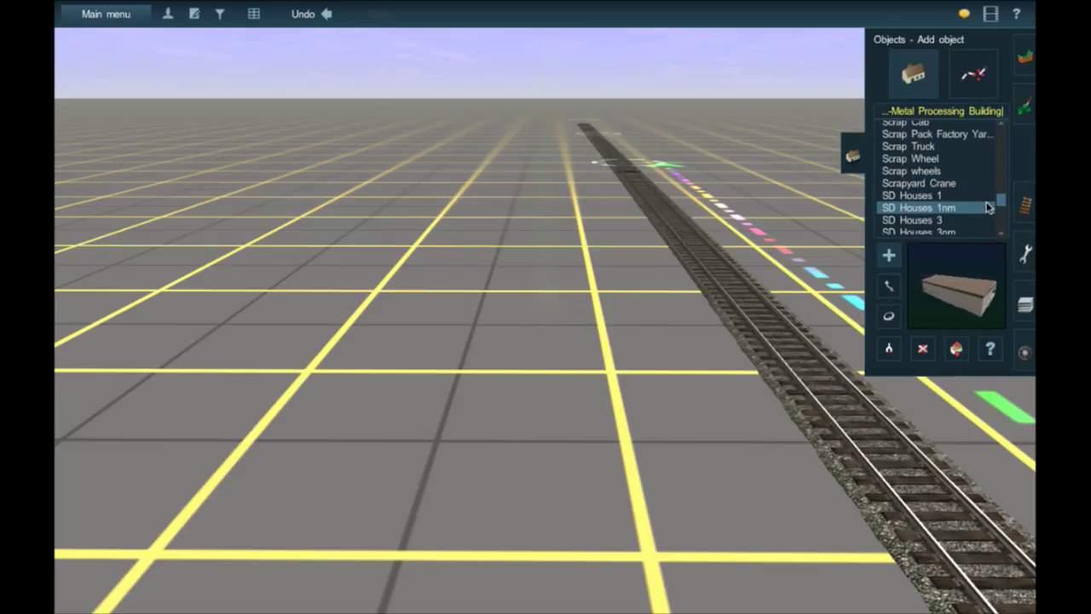
scroll(987, 207, down, 1)
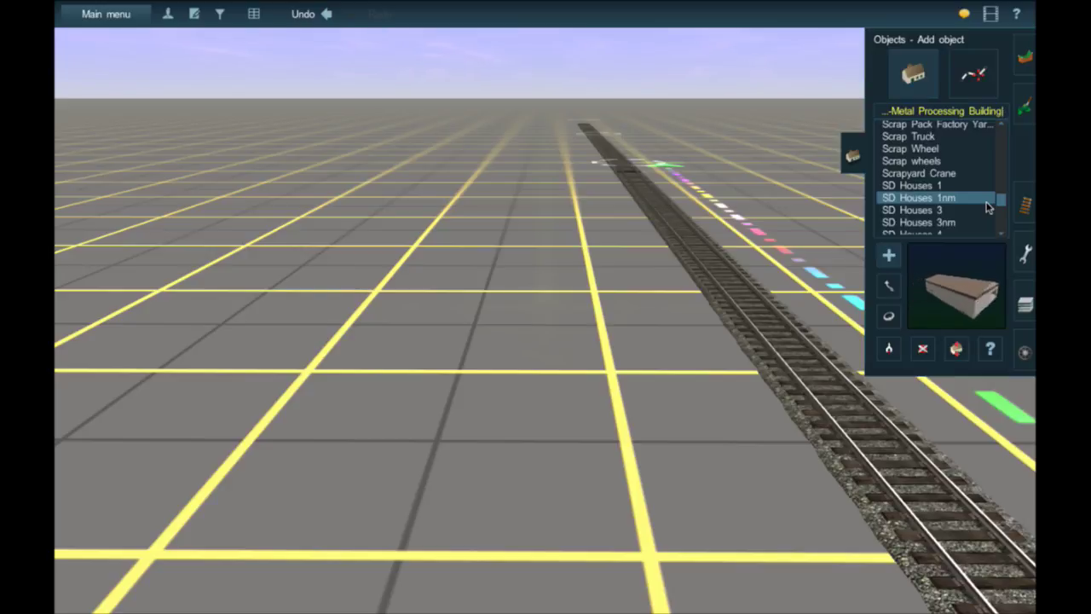
scroll(984, 209, down, 1)
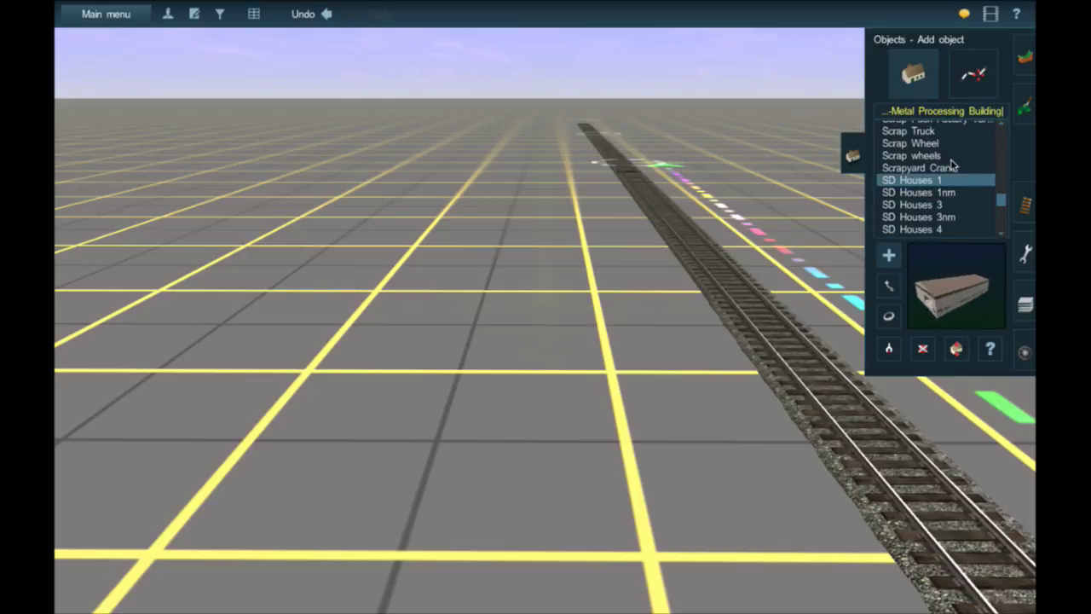
click(958, 173)
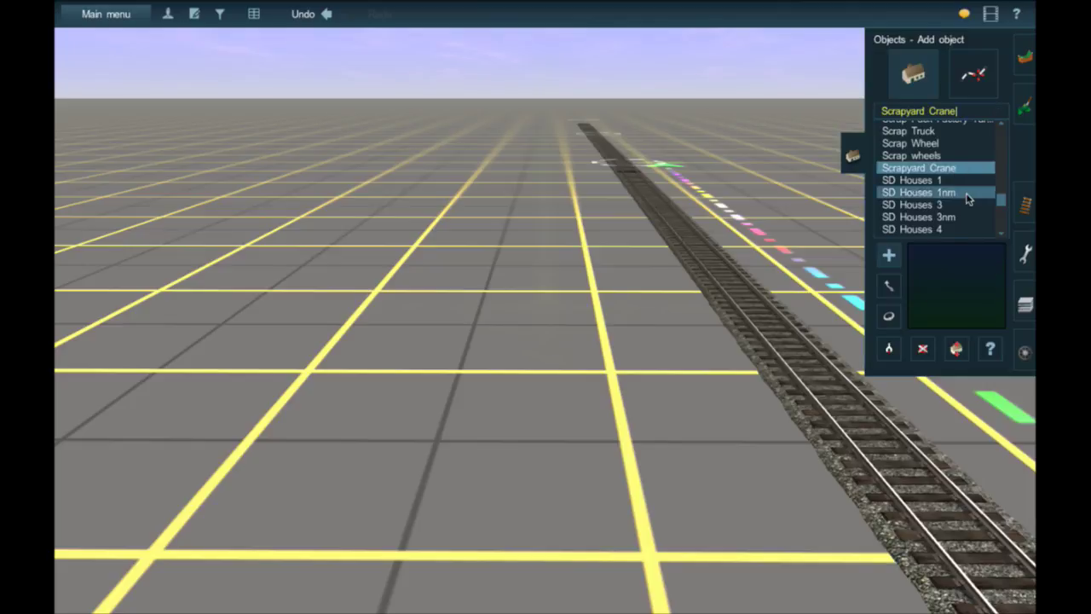
Step: Browse further through the objects beginning with S and preview the Sea-&-Sand-sign
scroll(968, 199, down, 3)
scroll(966, 197, down, 2)
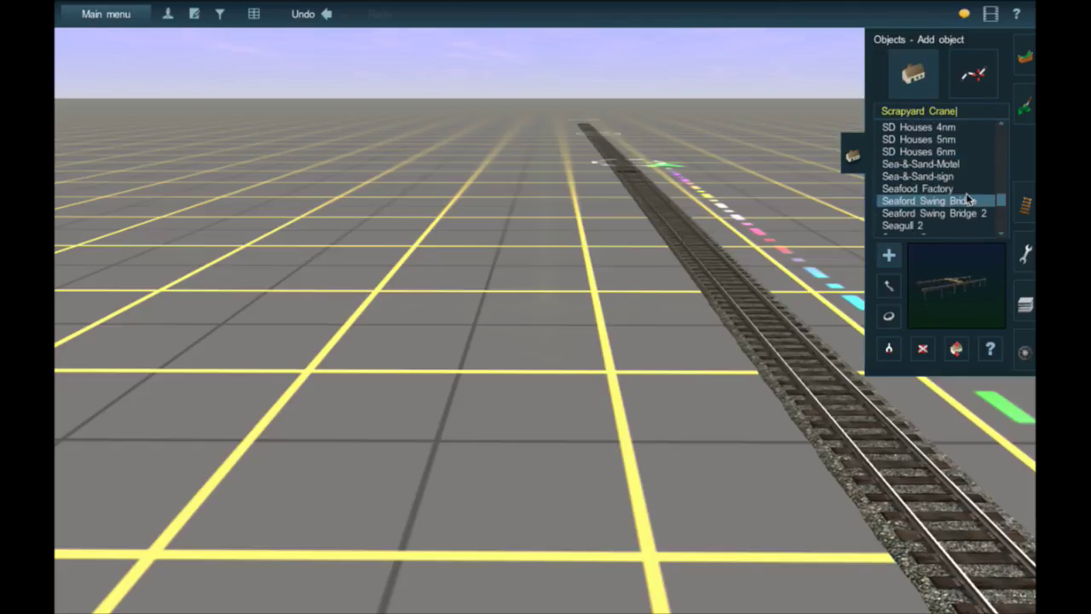
key(Up)
click(960, 176)
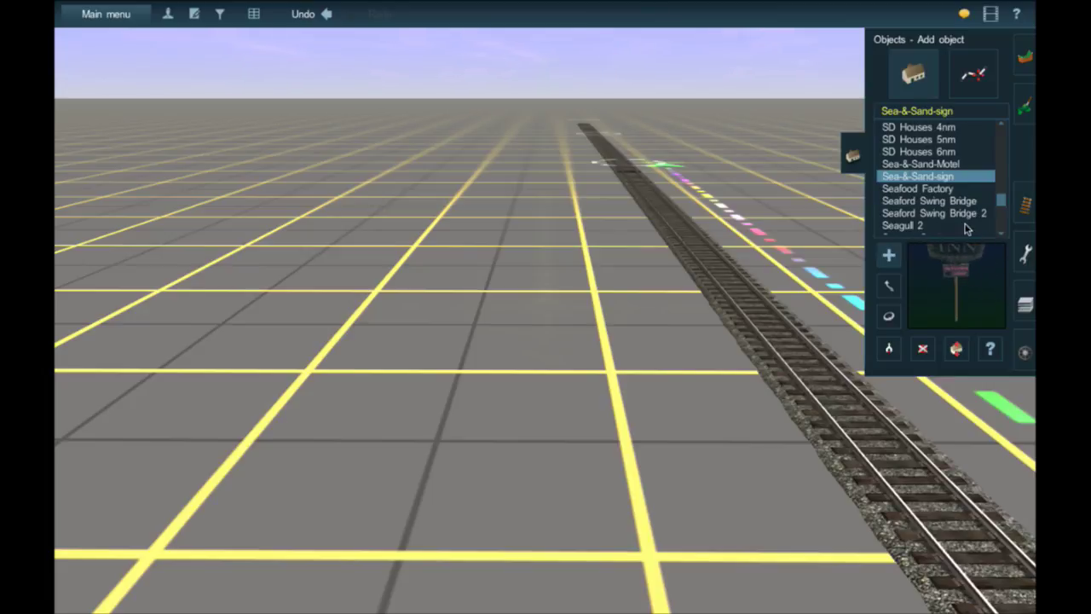
Step: Search the scenery objects for "jr" and browse the JR buildings from the stall shops to the generic barns
scroll(966, 229, up, 10)
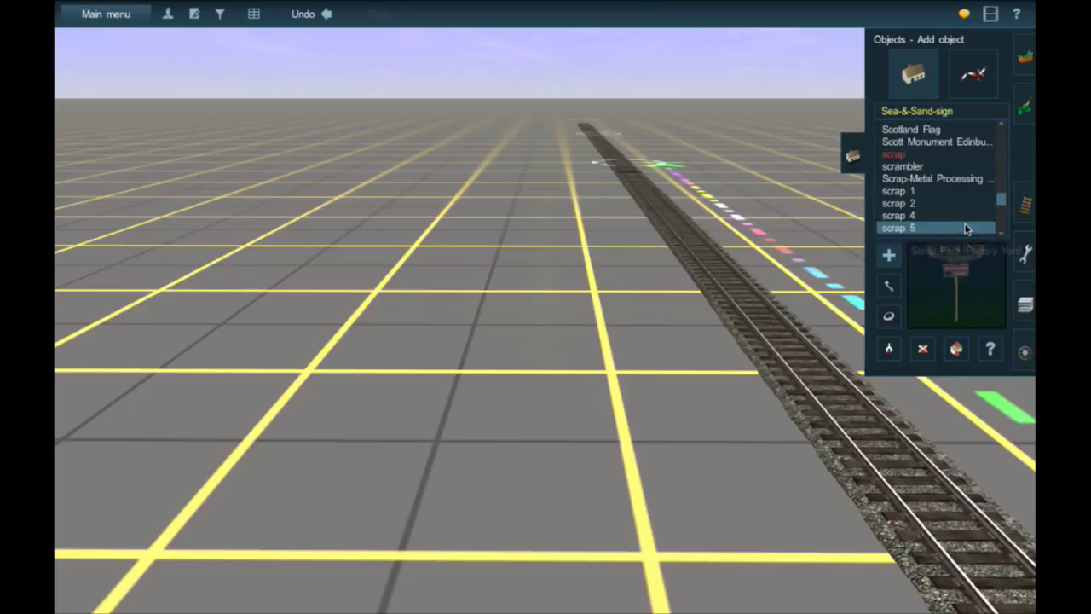
click(923, 112)
text(jr)
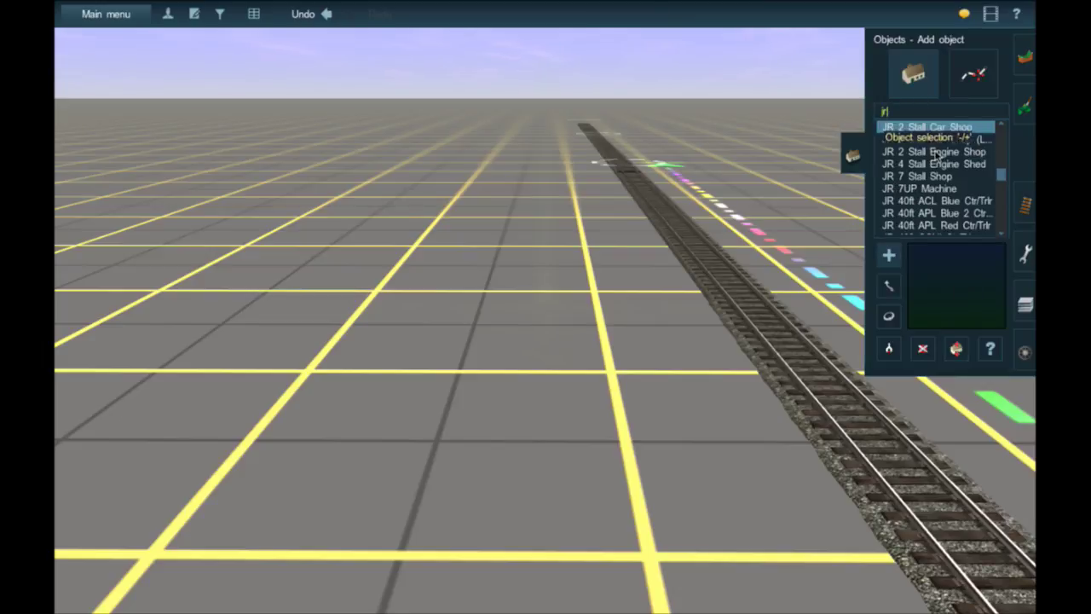
click(952, 161)
scroll(954, 168, down, 7)
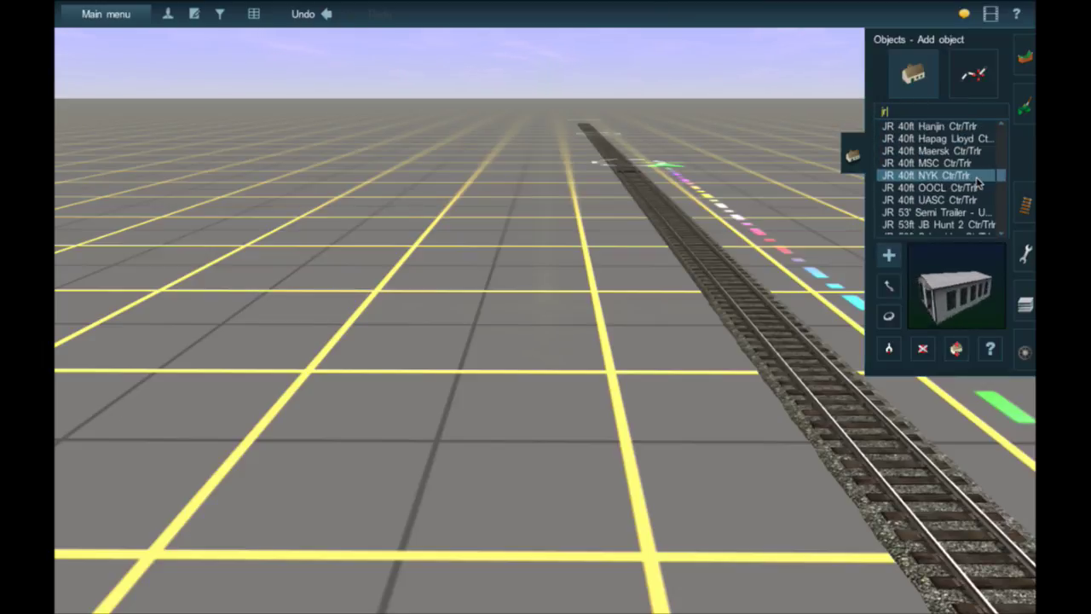
scroll(978, 182, down, 5)
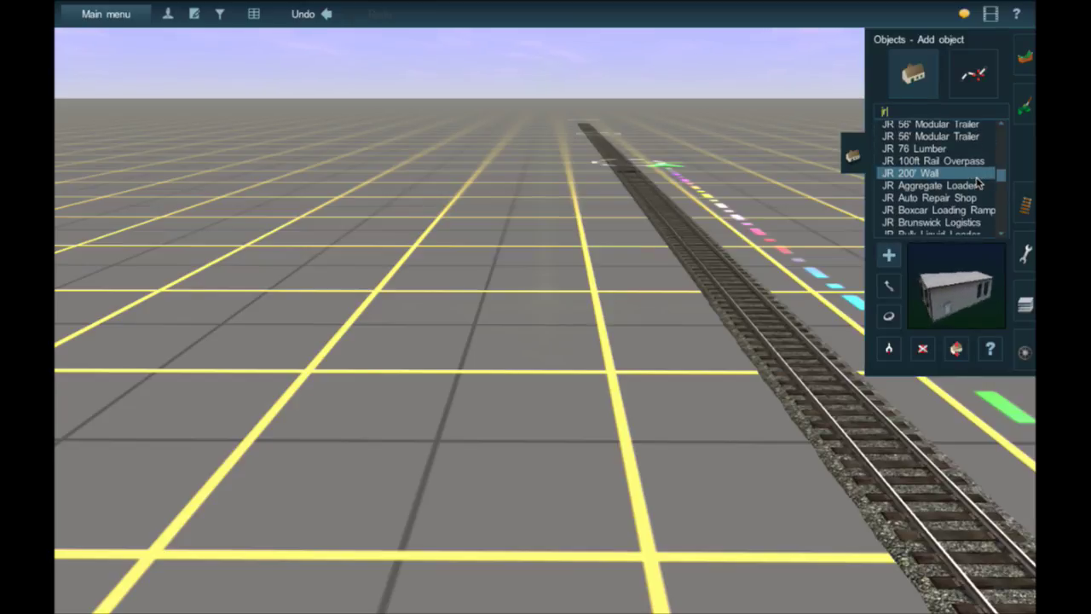
scroll(978, 183, down, 8)
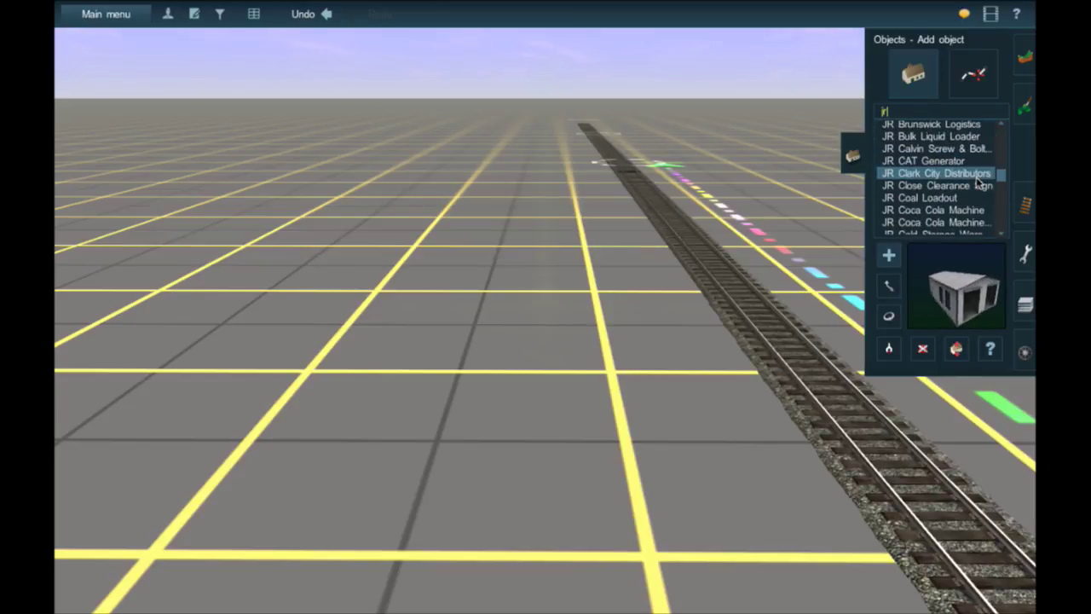
scroll(979, 182, down, 20)
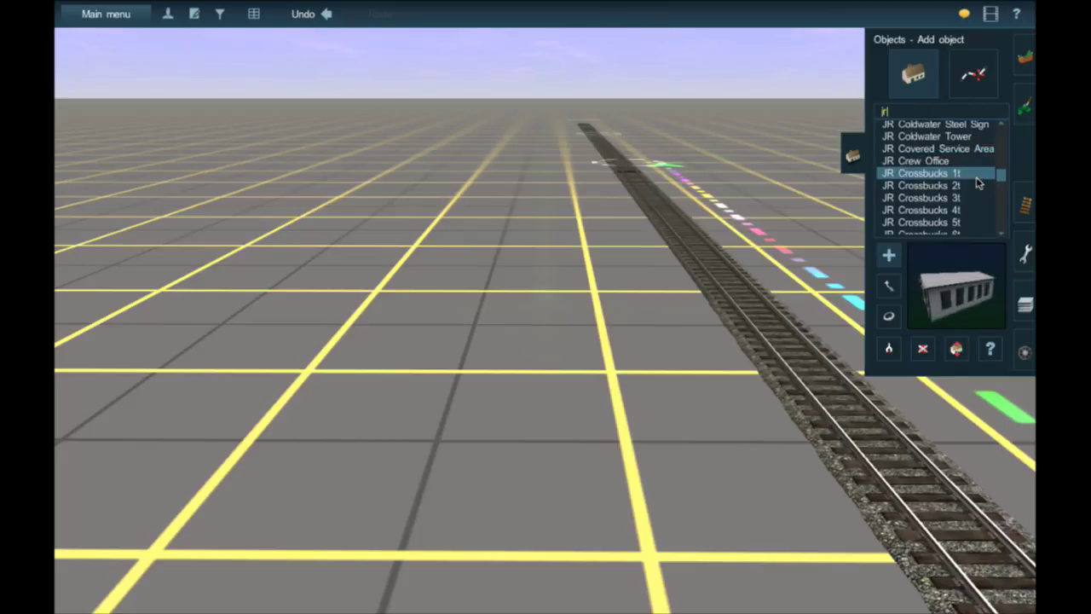
scroll(979, 182, down, 7)
scroll(972, 171, up, 3)
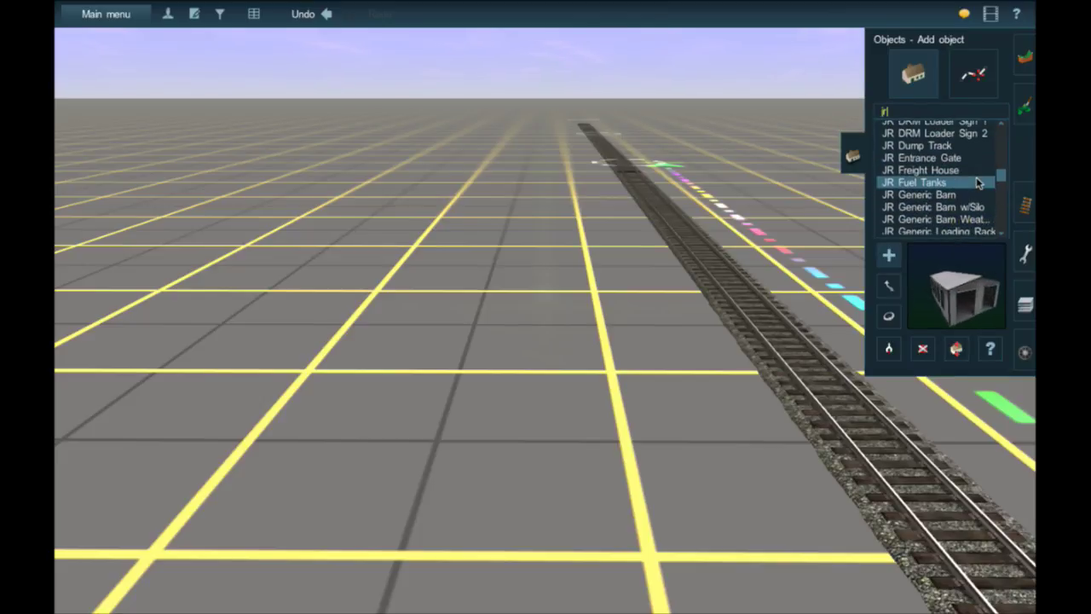
Step: Place the JR DRM Co. Small Scale House beside the track for a close look at its front, and delete it
scroll(968, 162, up, 4)
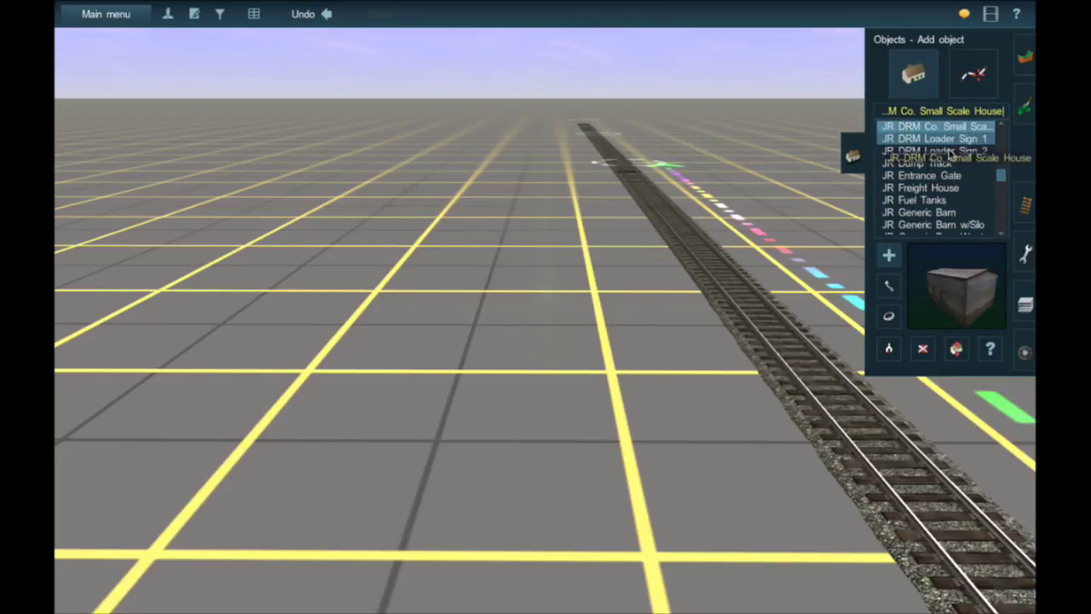
click(610, 313)
scroll(599, 371, up, 2)
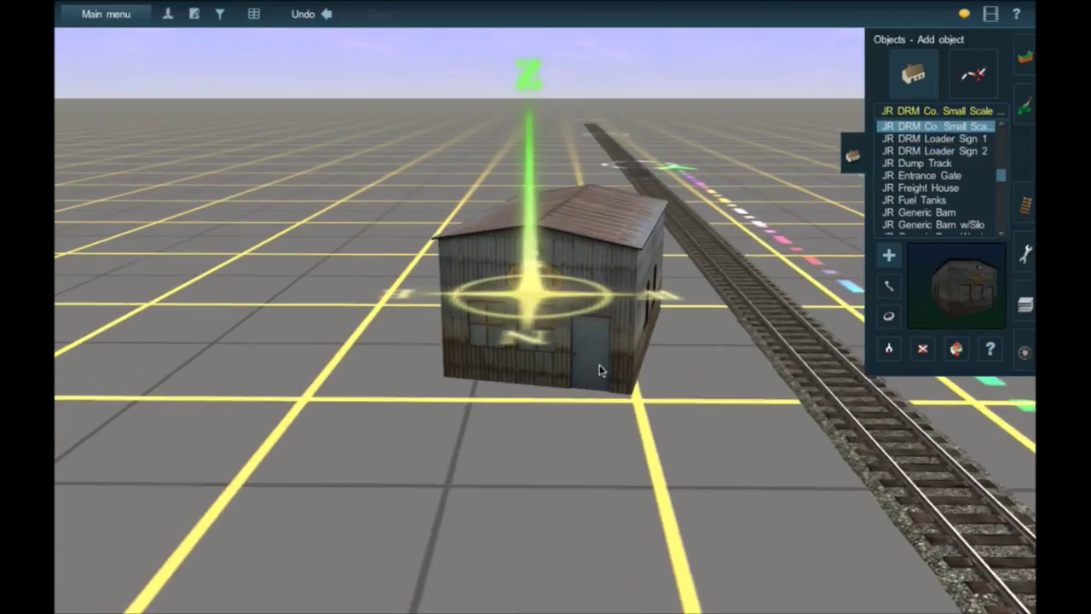
scroll(599, 368, up, 5)
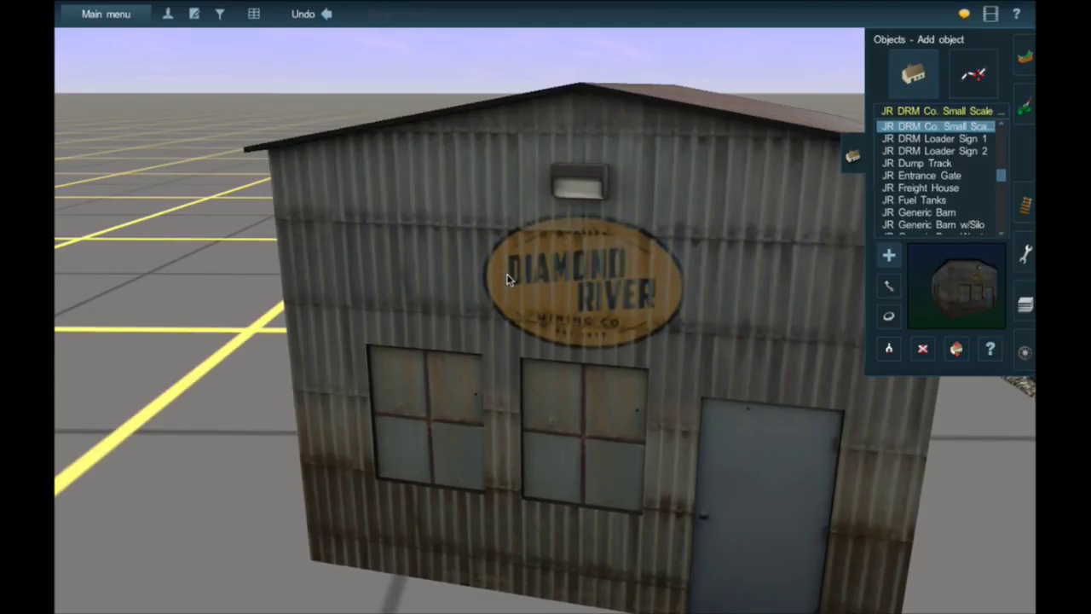
click(922, 348)
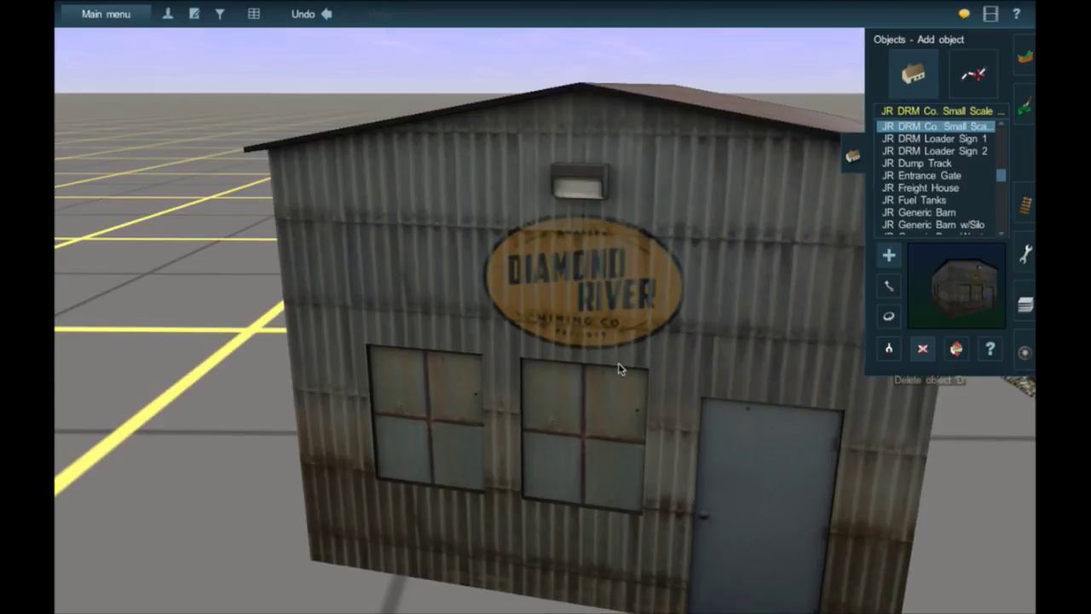
click(618, 369)
Step: Browse the JR objects from the generic warehouses through to the steel coils and steel buildings
scroll(960, 209, down, 1)
scroll(960, 188, down, 4)
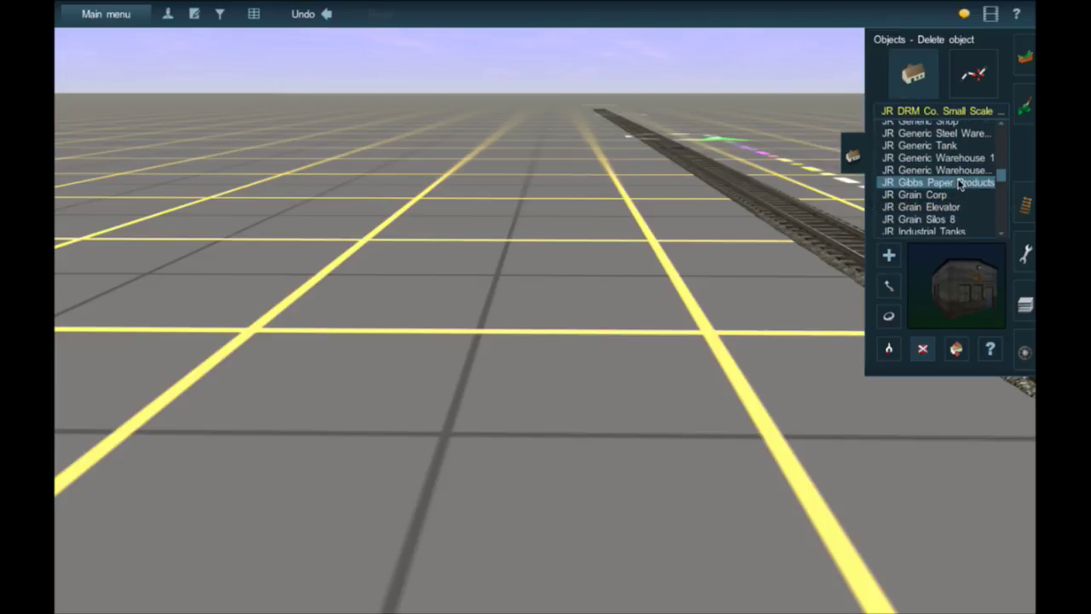
scroll(959, 185, down, 4)
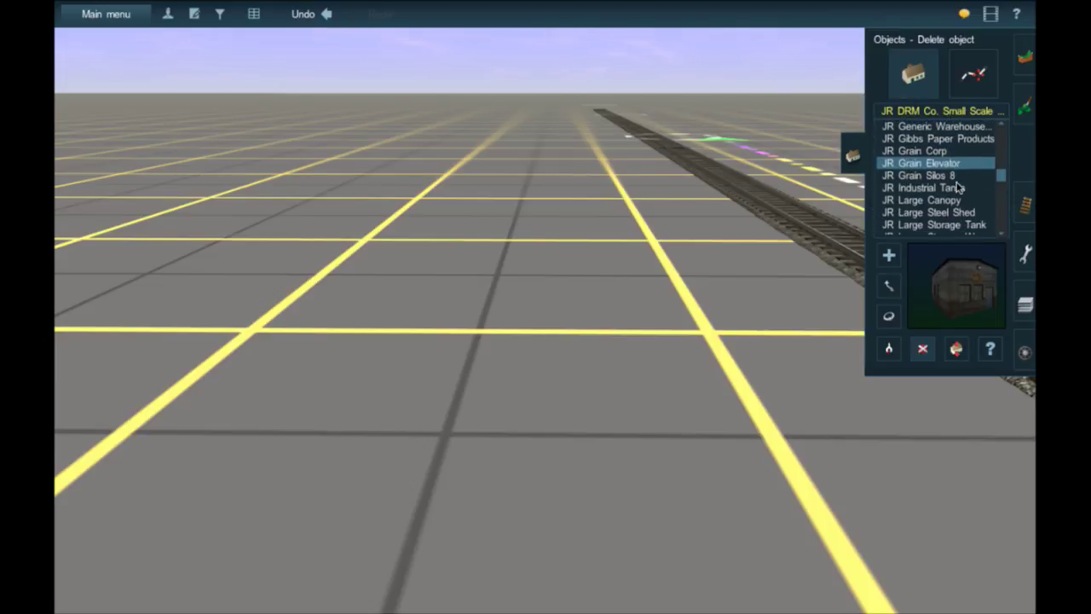
scroll(959, 187, down, 7)
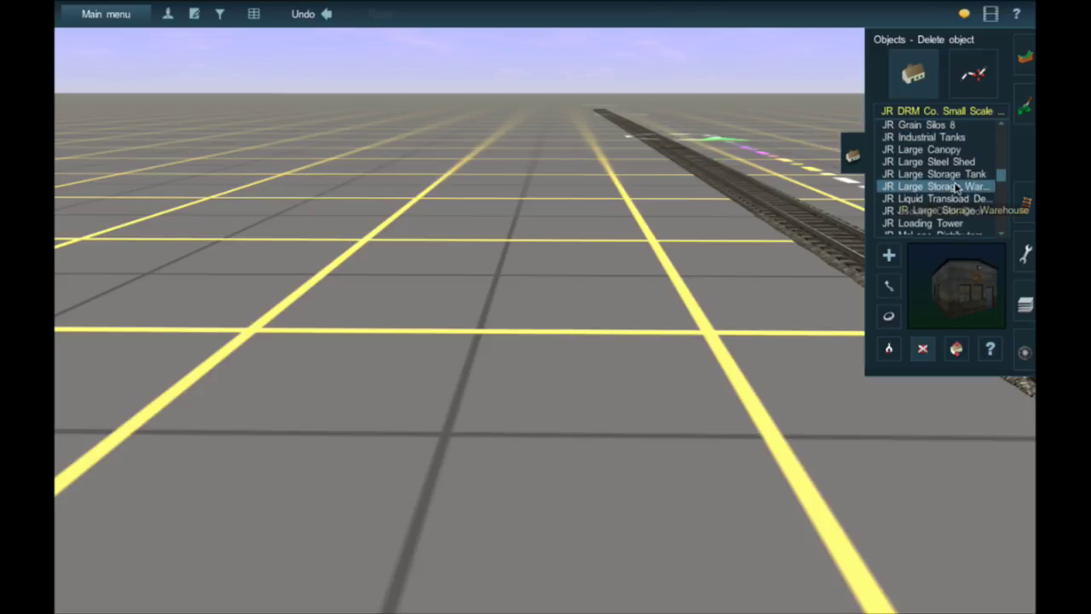
scroll(959, 187, down, 13)
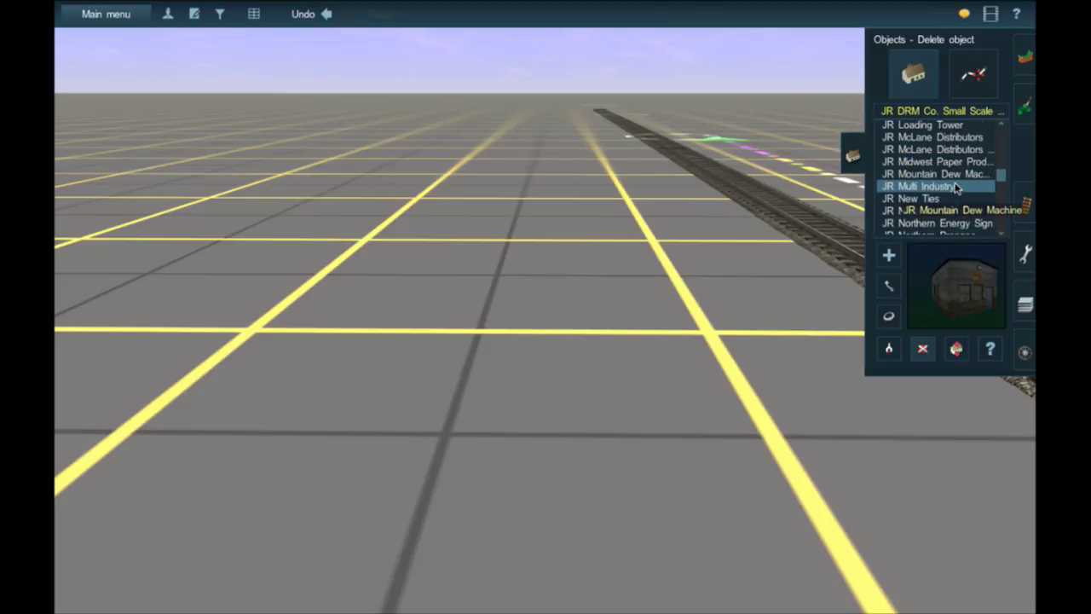
scroll(954, 187, down, 13)
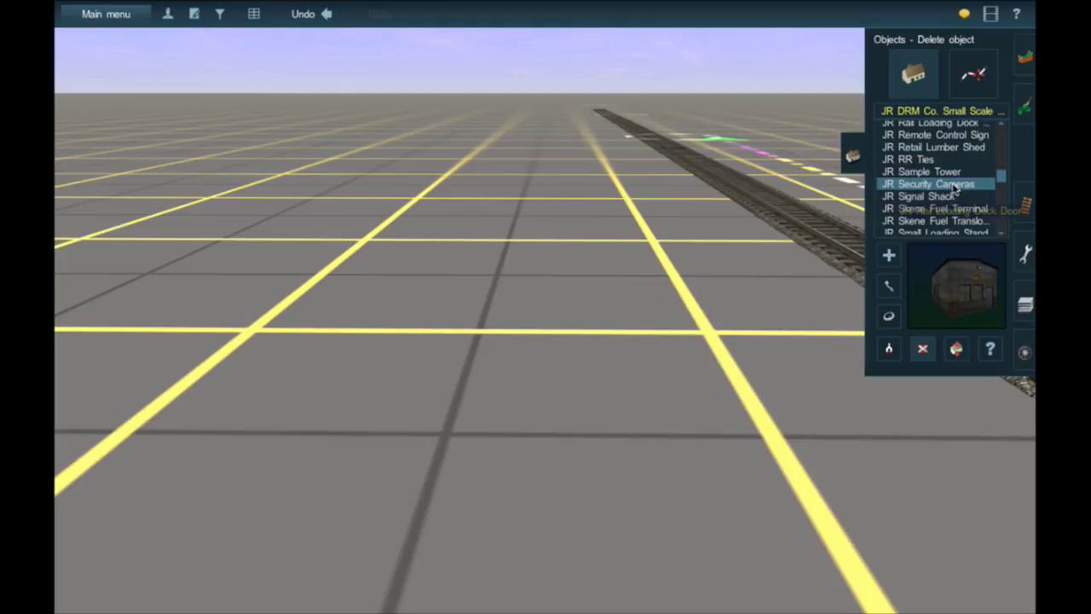
scroll(977, 197, down, 10)
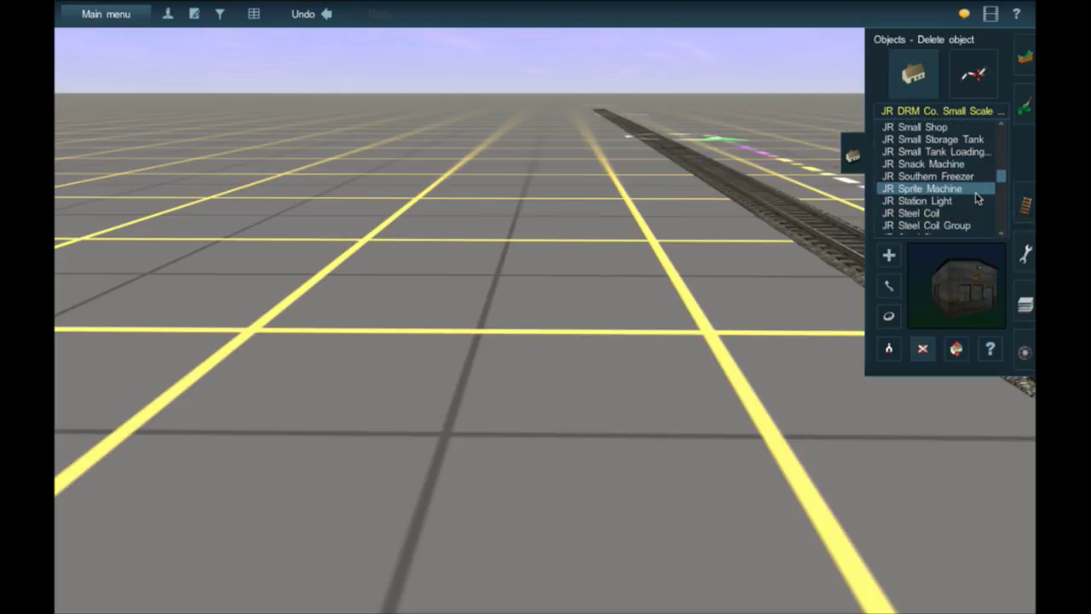
scroll(978, 199, down, 3)
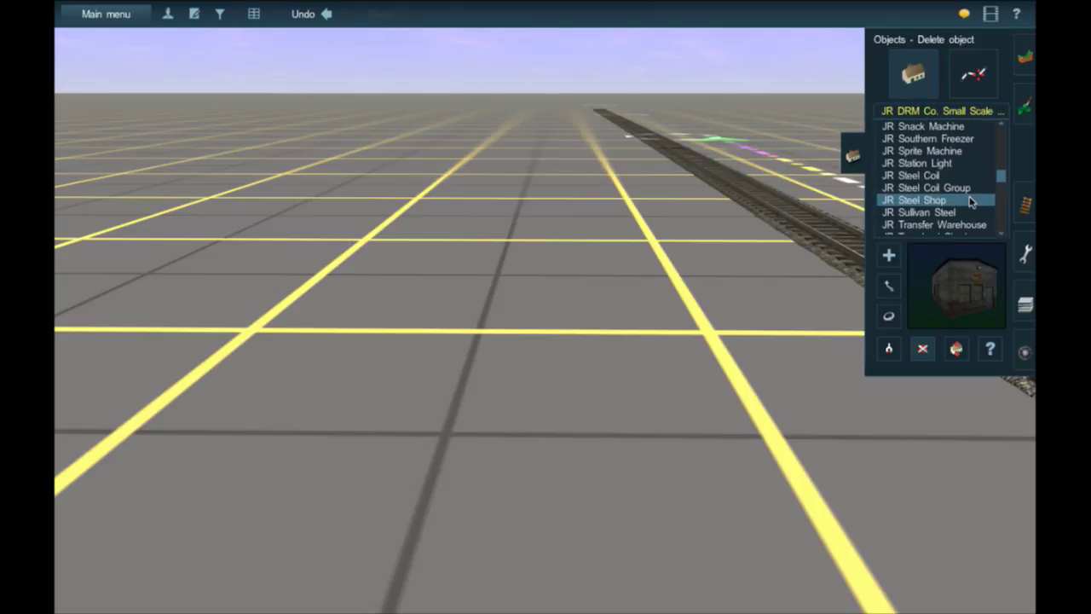
Step: Select the JR Sullivan Steel object and place it on the baseboard beside the track
scroll(968, 200, up, 1)
click(963, 224)
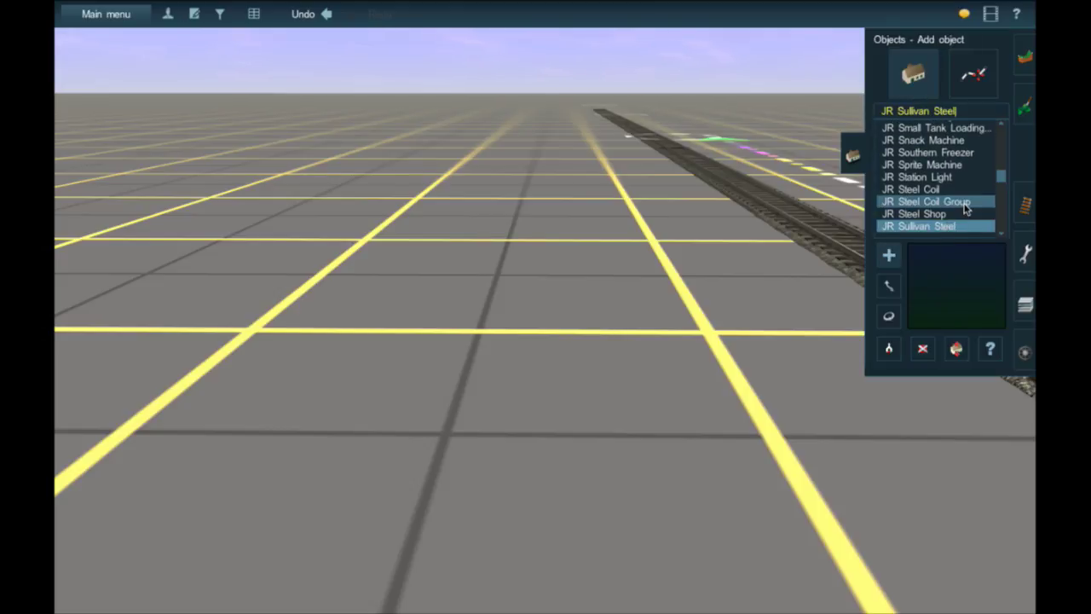
scroll(966, 207, down, 5)
scroll(966, 207, down, 1)
click(687, 328)
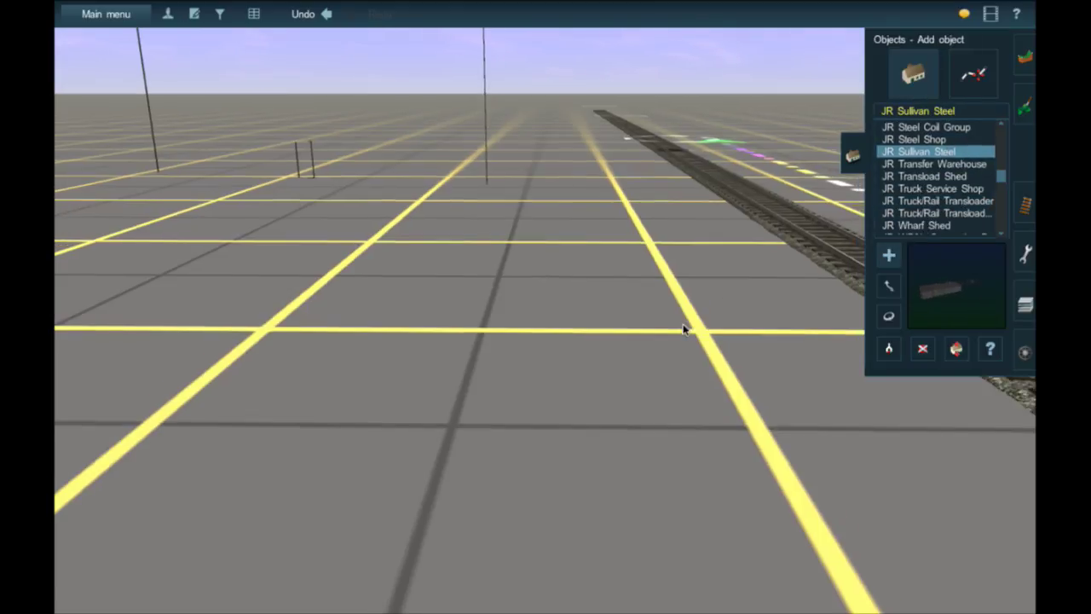
Step: Inspect the Sullivan Steel building and its overhead crane from all sides, and delete the object
scroll(683, 329, down, 5)
key(Left)
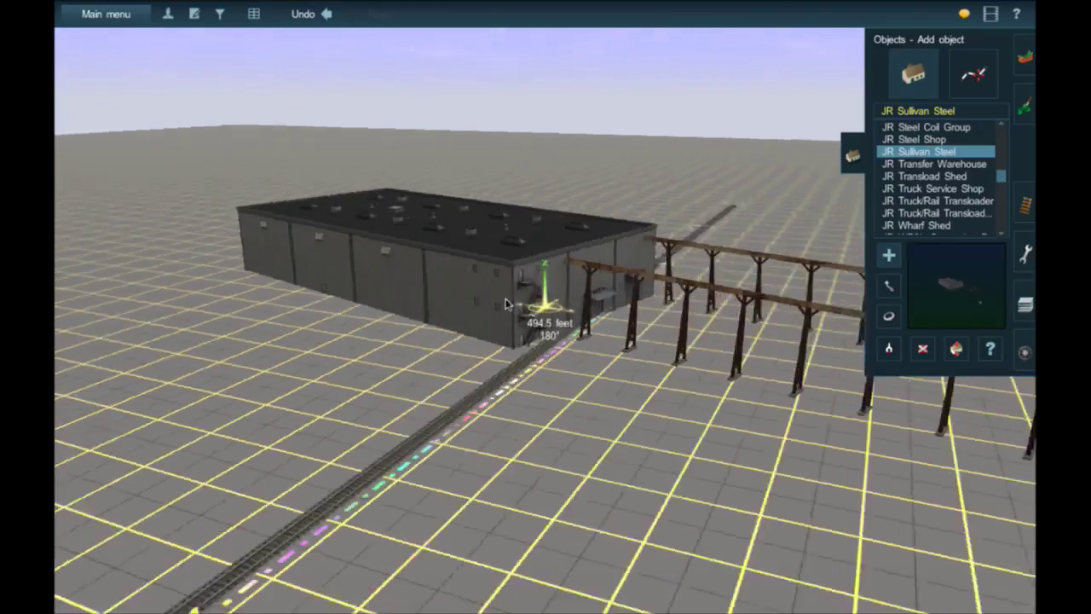
right_click(625, 302)
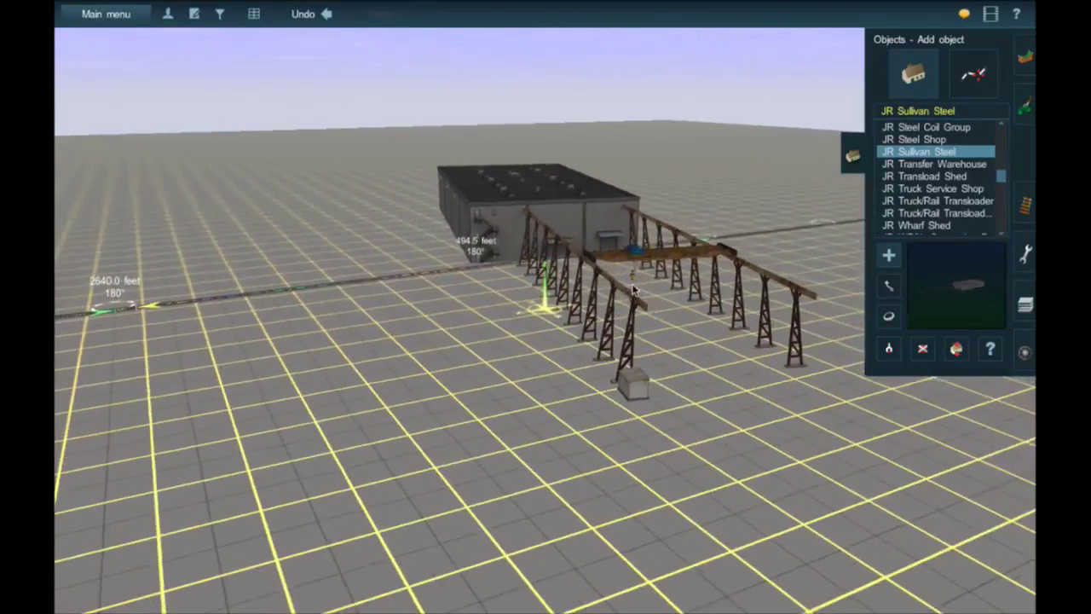
scroll(634, 288, up, 5)
key(Left)
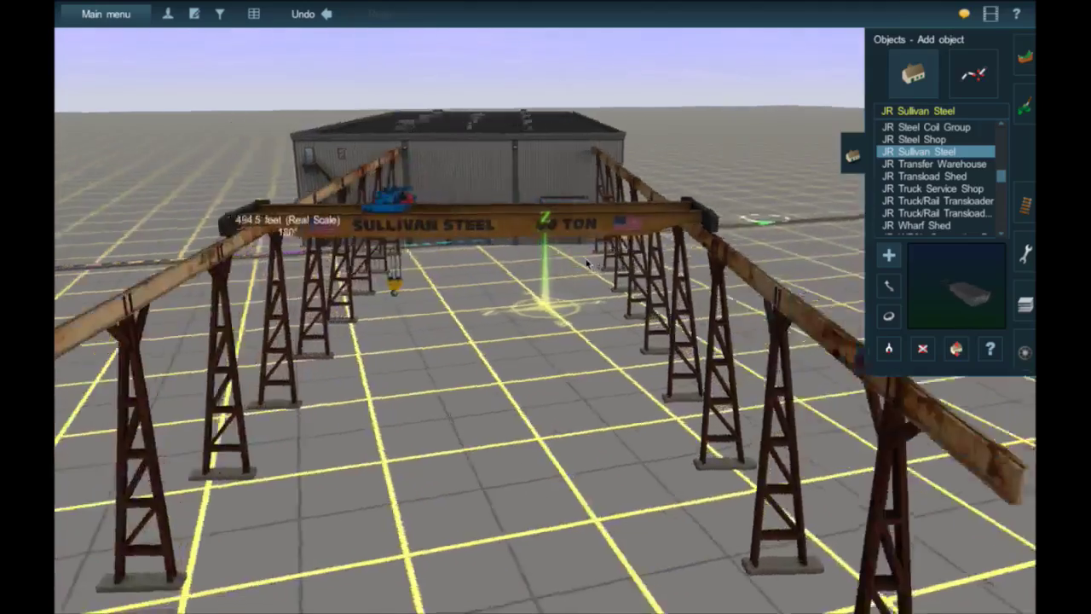
right_click(636, 228)
key(Left)
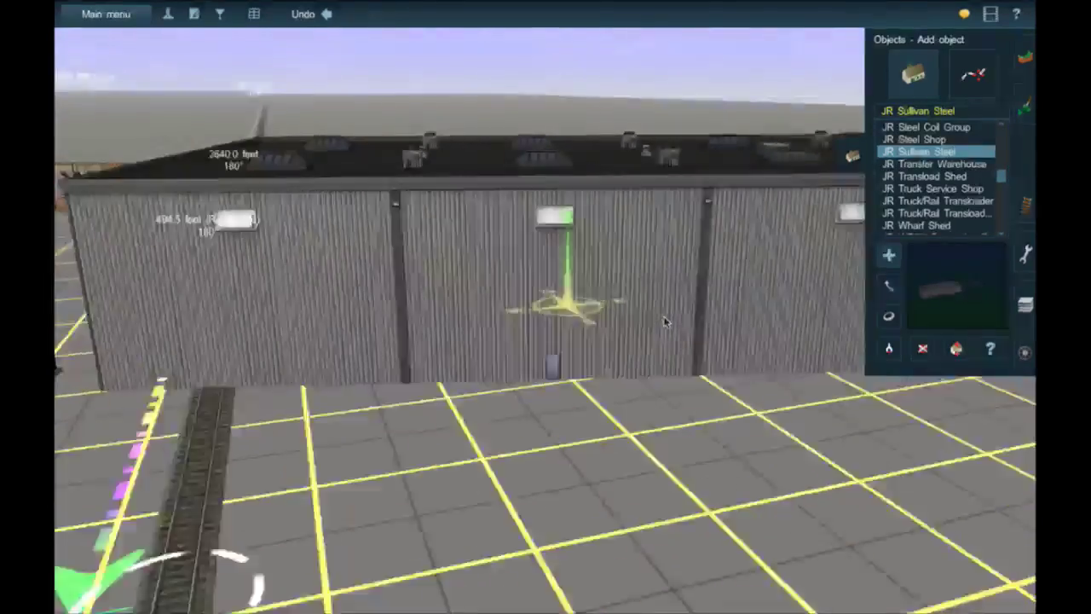
right_click(791, 365)
key(Left)
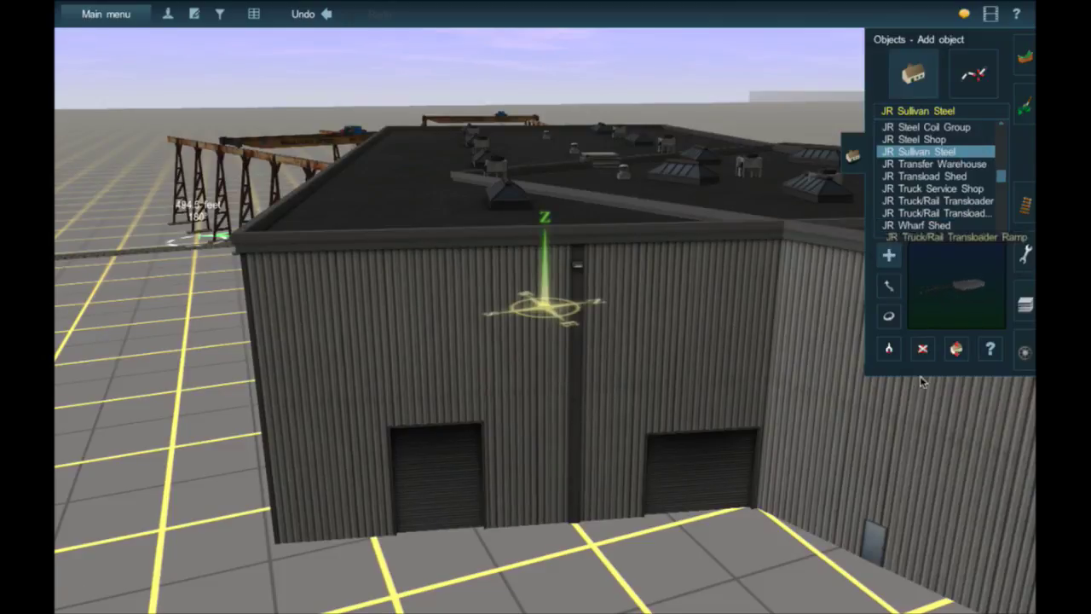
click(741, 364)
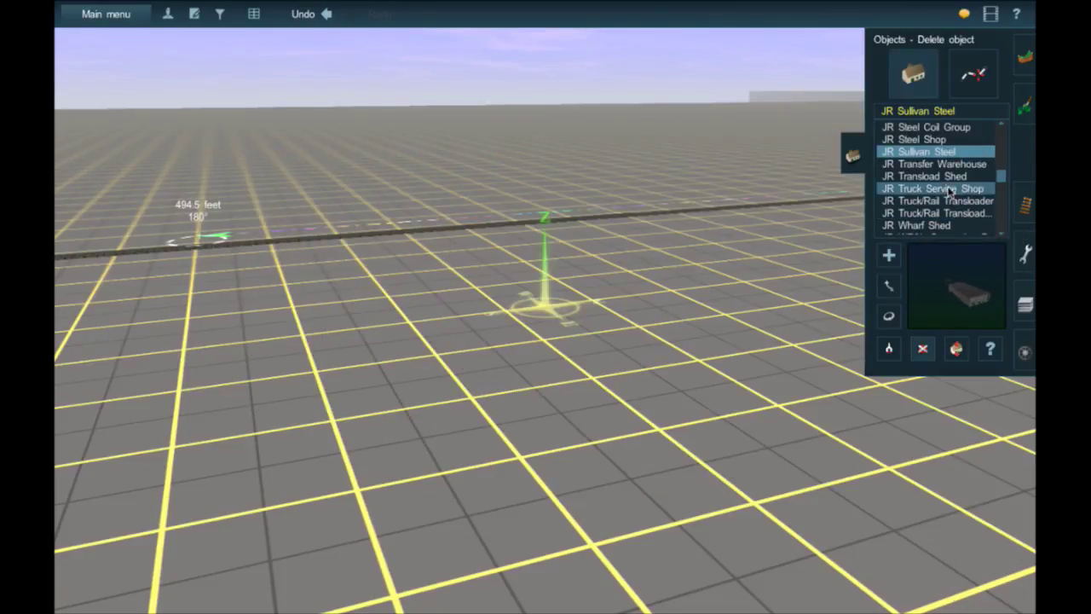
Step: Place the JR Transfer Warehouse on the baseboard to view its loading docks and ramp, and delete it
click(945, 164)
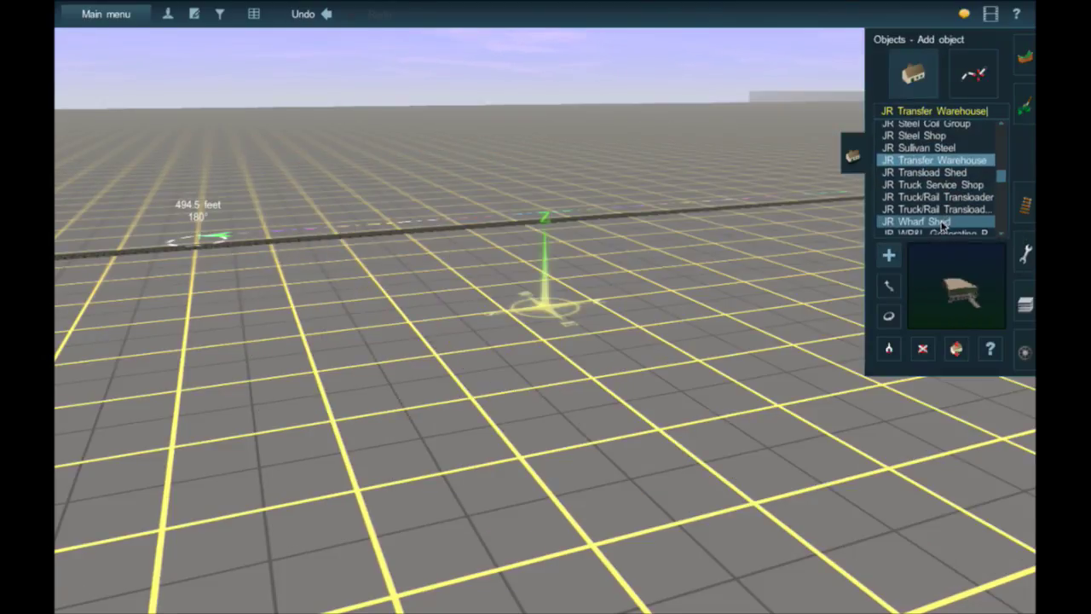
click(585, 326)
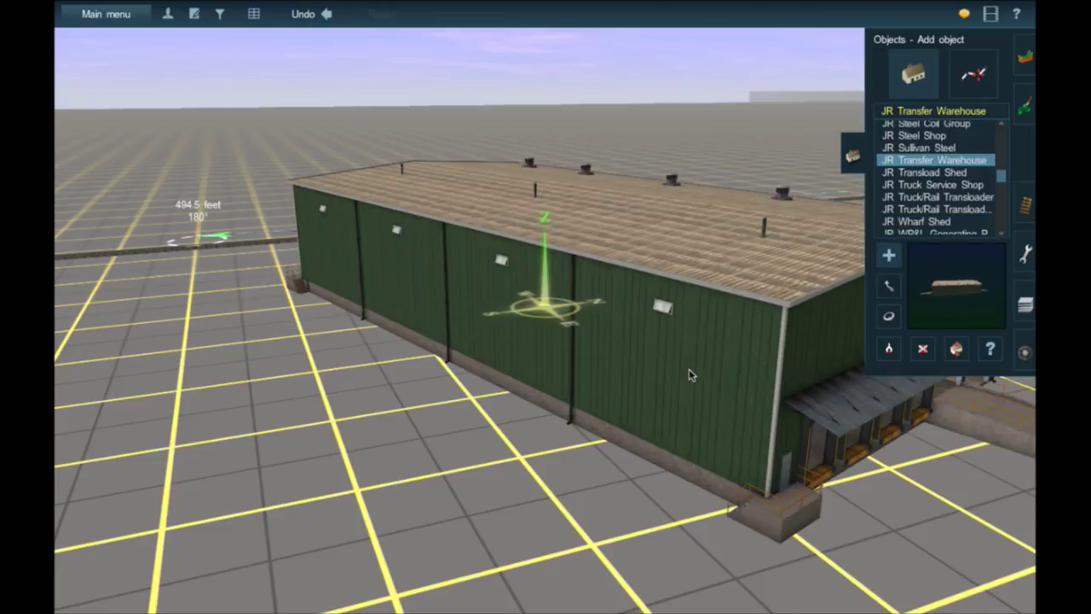
right_drag(690, 374, 690, 375)
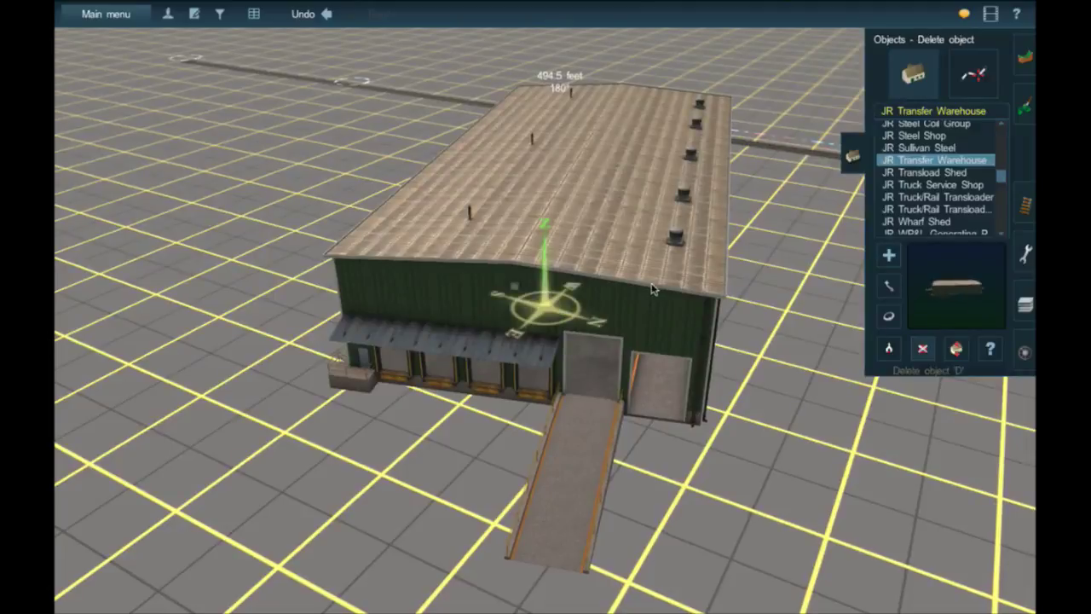
click(652, 290)
Step: Browse back through the JR objects and preview the JR Signal Shack and the JR Rail Loading Dock Door
scroll(929, 213, down, 1)
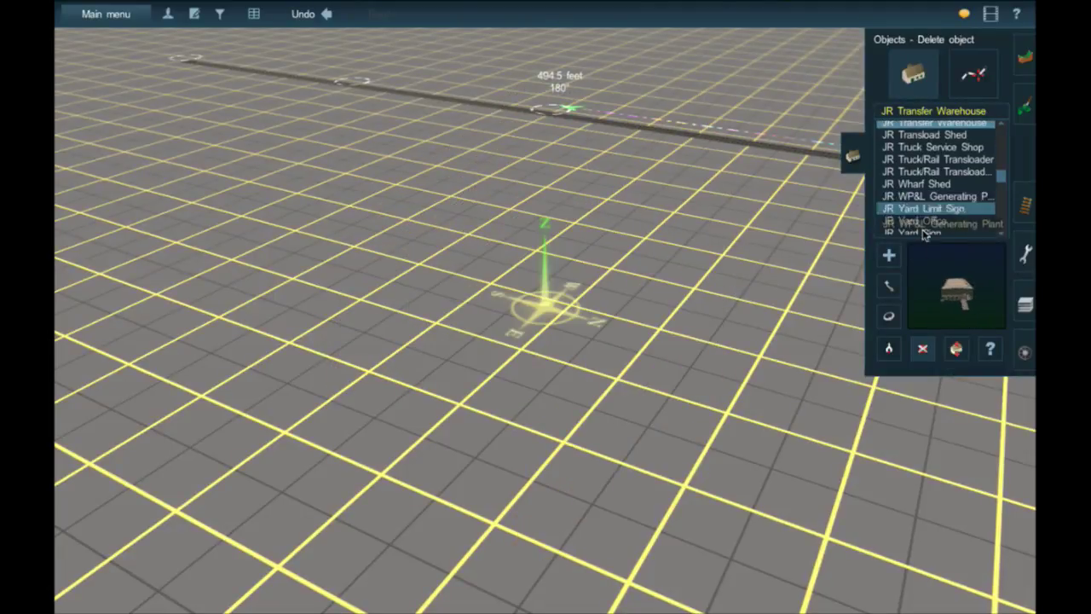
scroll(963, 209, up, 8)
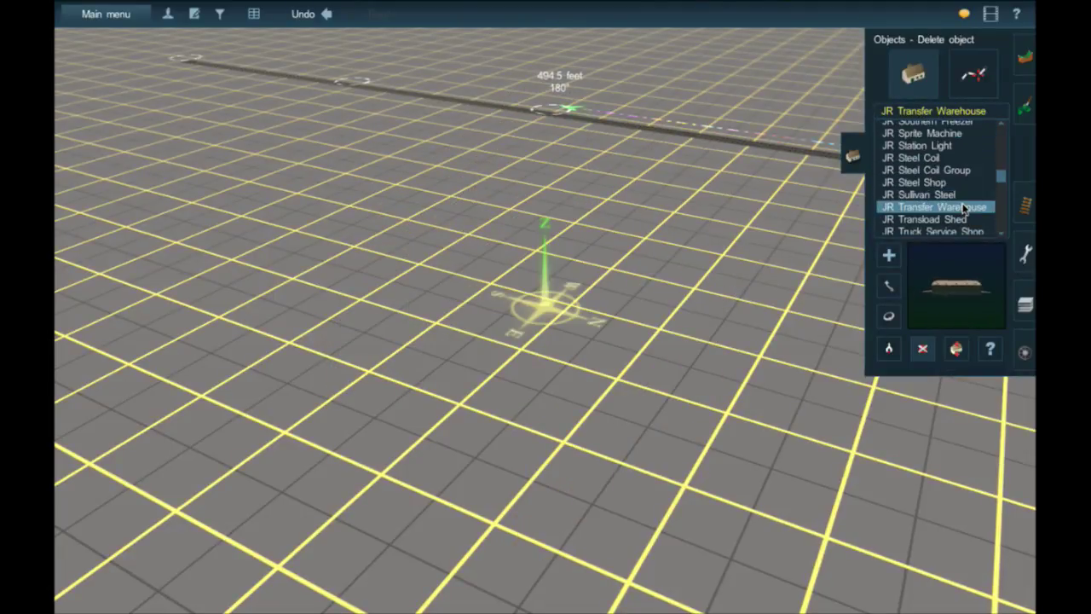
click(968, 176)
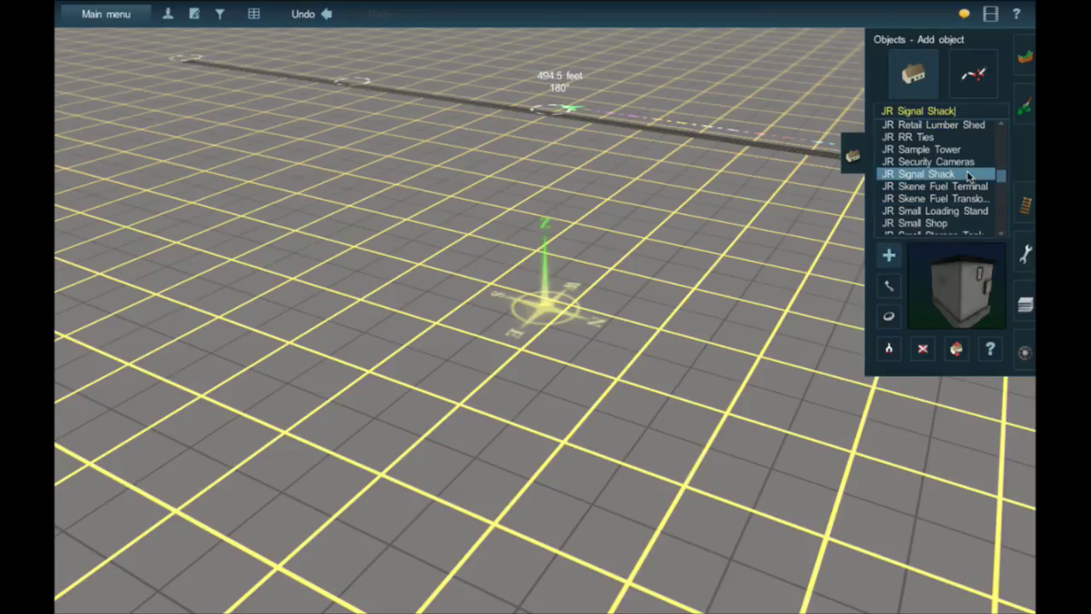
scroll(968, 175, up, 1)
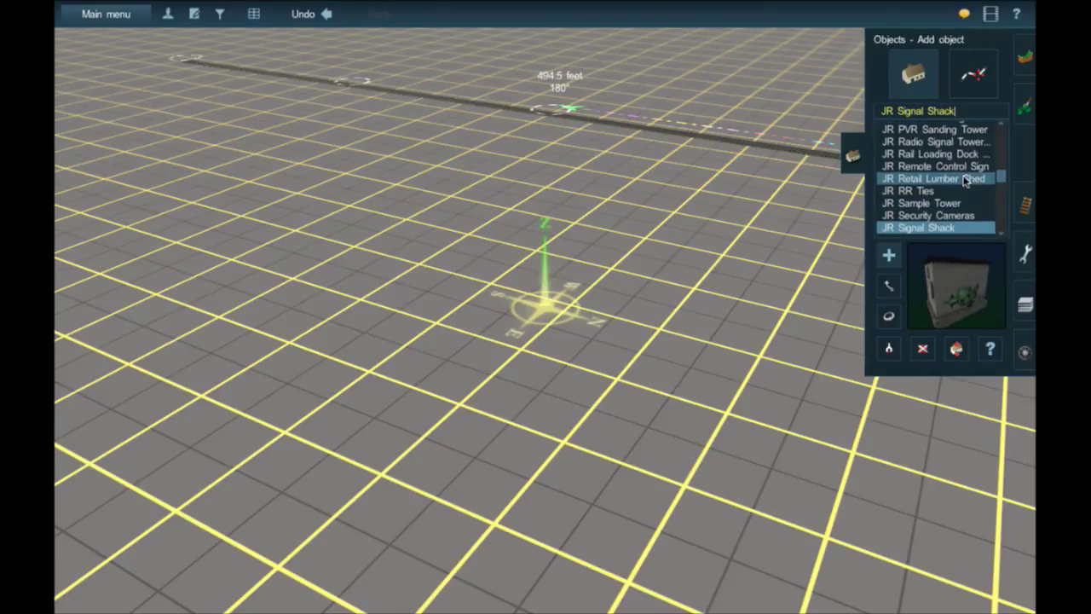
scroll(966, 181, up, 1)
scroll(953, 173, up, 4)
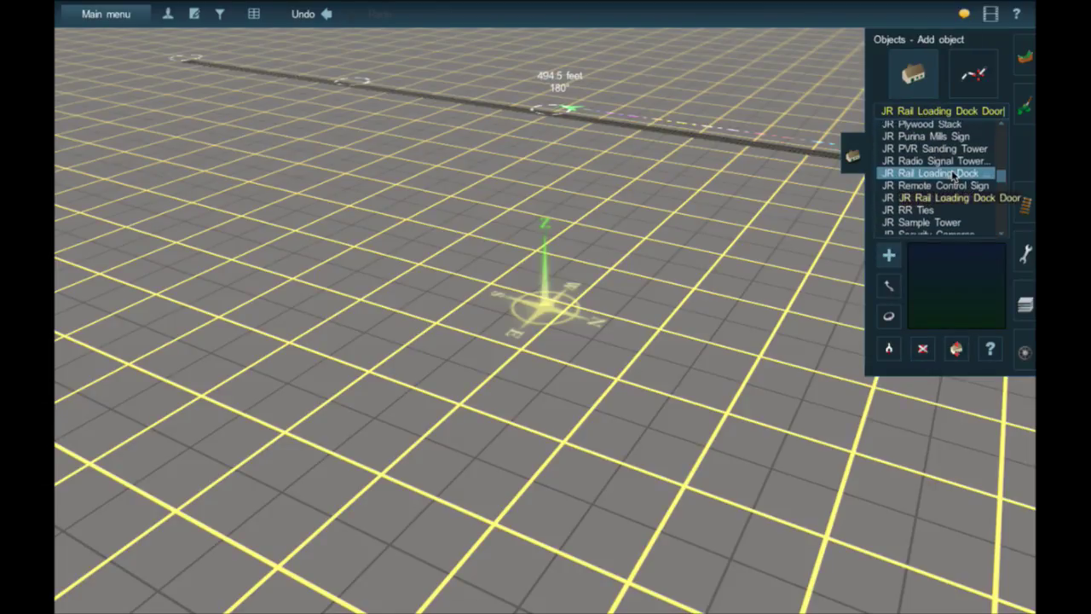
scroll(952, 172, up, 1)
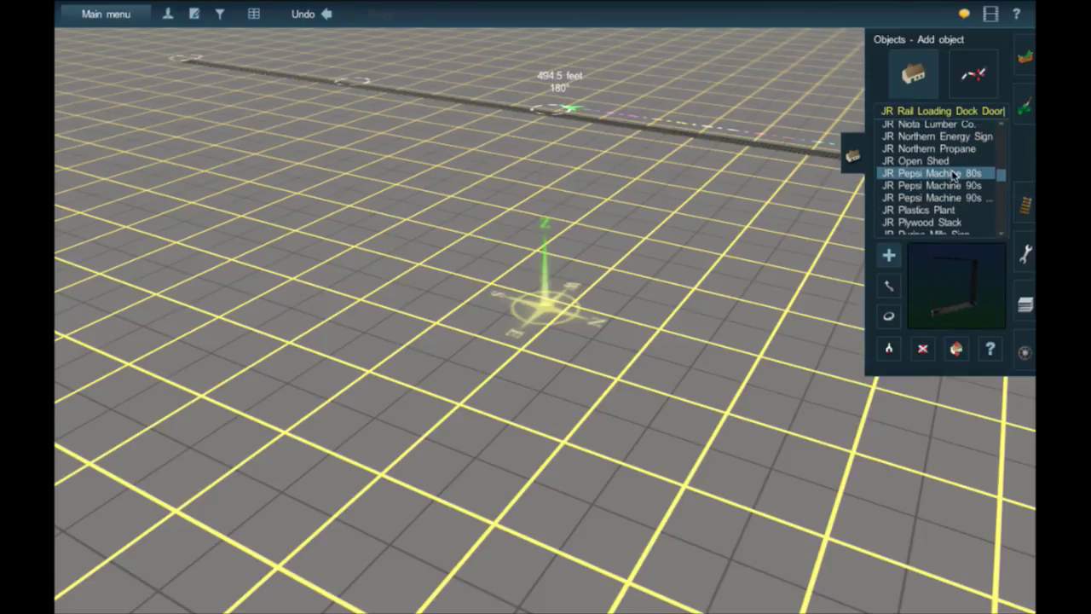
Step: Browse back through the JR objects from the Pepsi machines to the JR Large Canopy and JR Industrial Tanks
scroll(954, 174, up, 1)
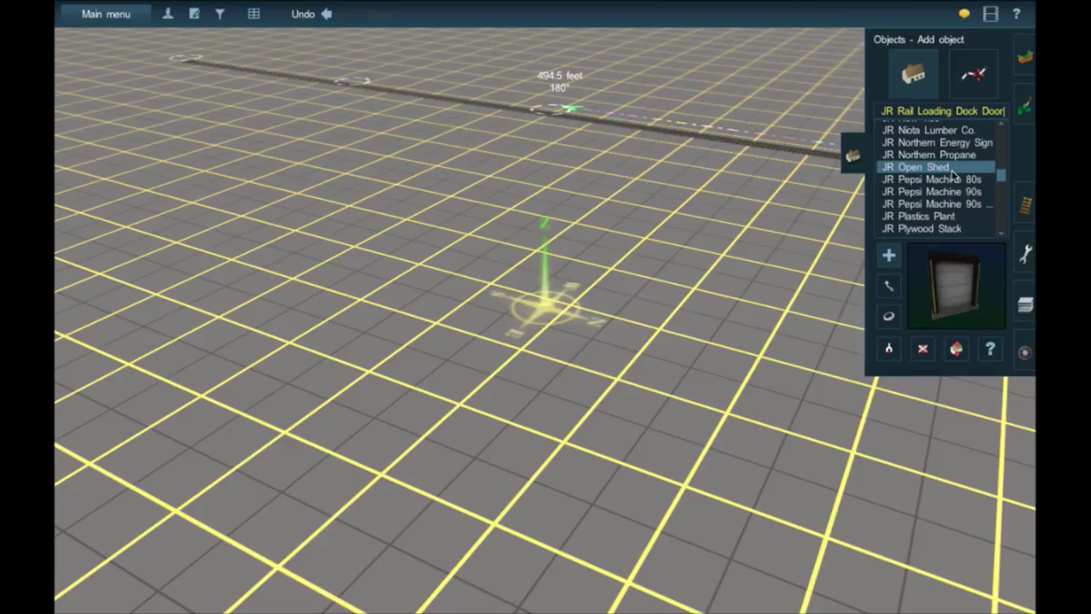
scroll(953, 173, up, 1)
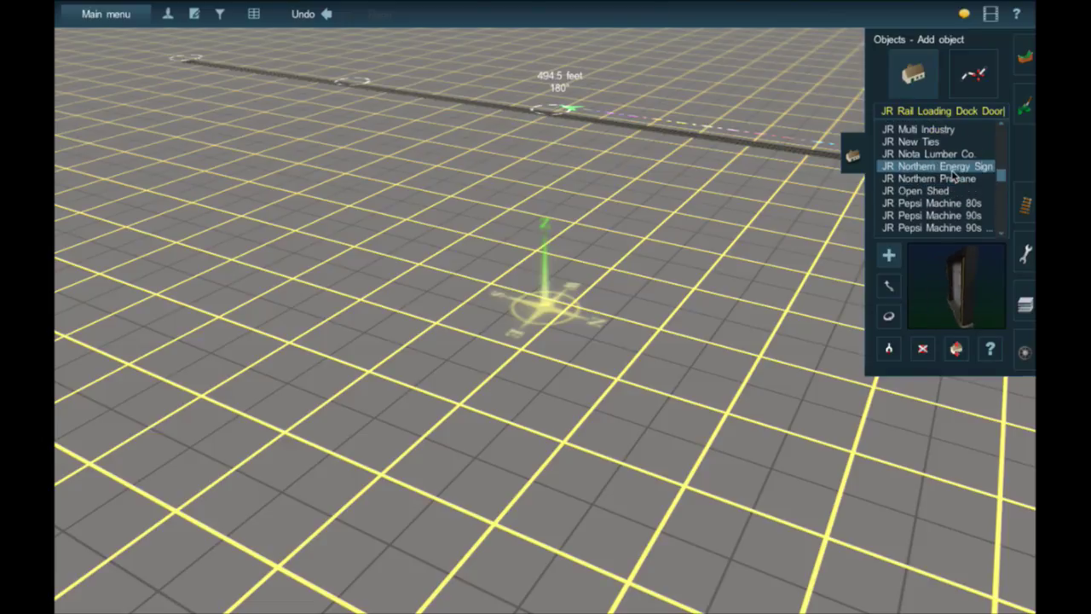
scroll(952, 175, up, 2)
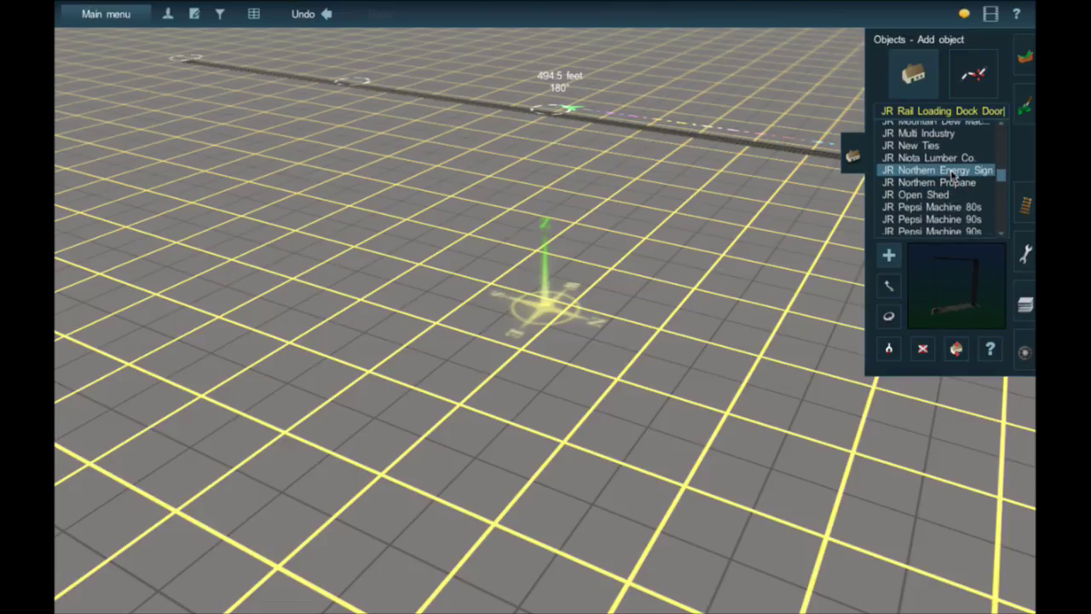
scroll(952, 175, up, 3)
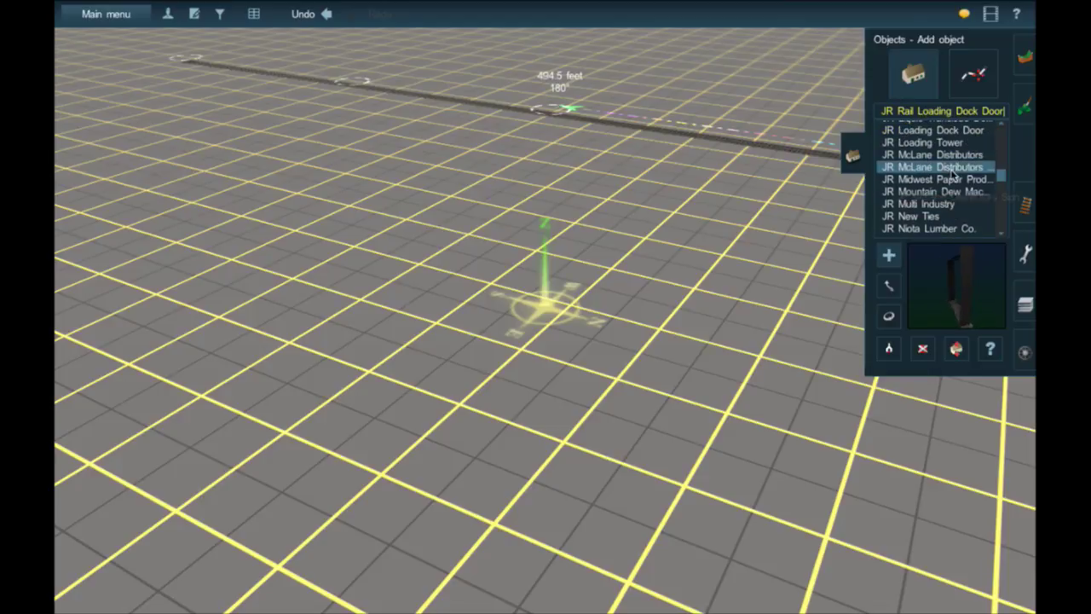
scroll(940, 147, up, 5)
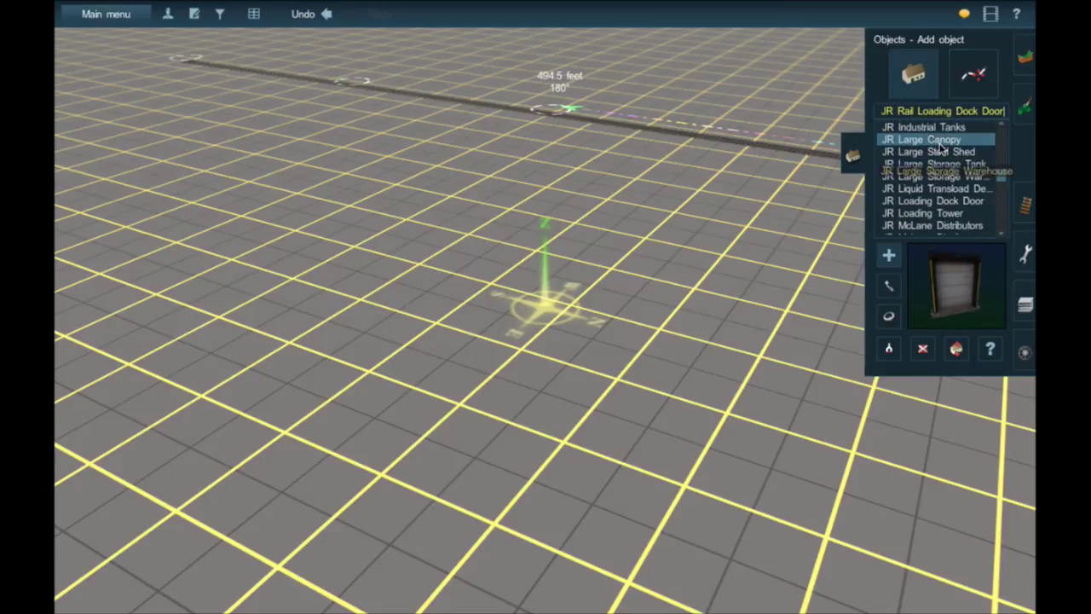
Step: Use the map to go to the yard around the WATCO Reload and JD Fuels sidings
key(m)
scroll(726, 257, up, 5)
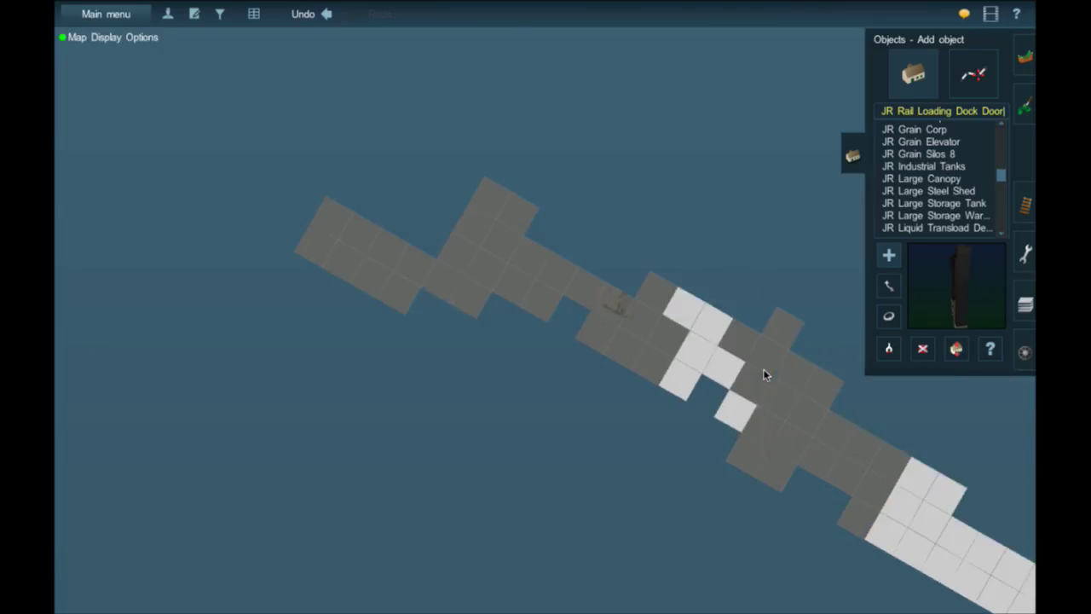
scroll(694, 417, down, 3)
scroll(604, 401, up, 4)
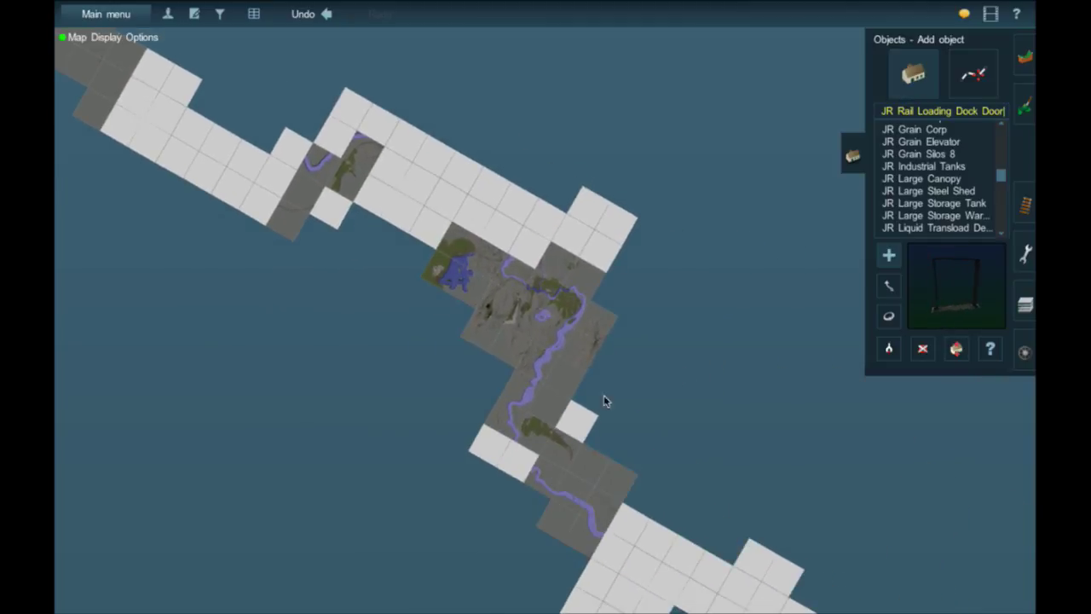
scroll(550, 441, up, 10)
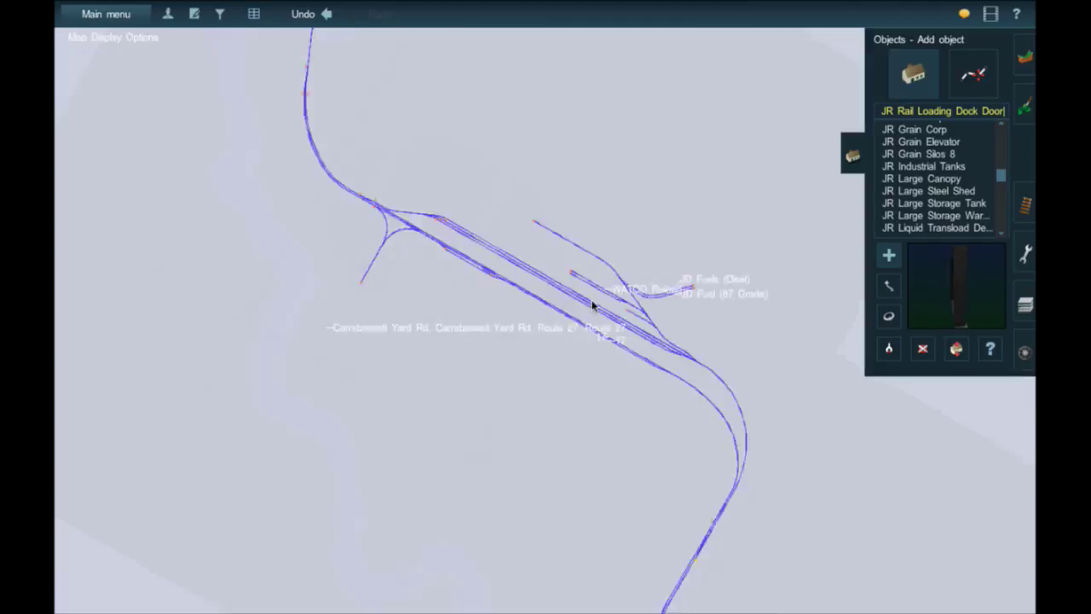
right_click(670, 290)
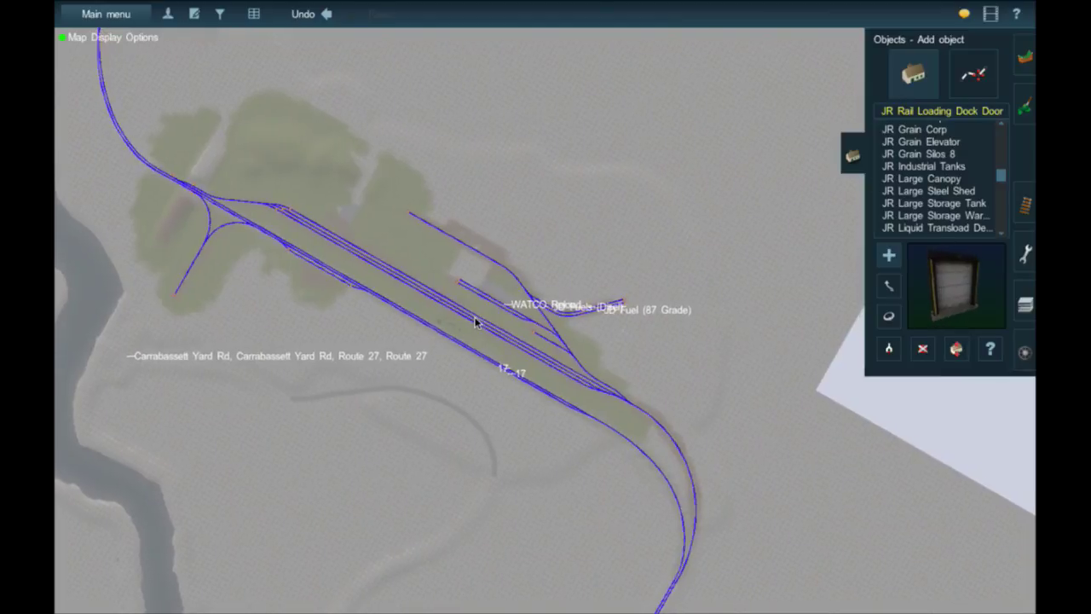
key(ctrl+m)
Step: Pick up the Siding Gate 2 object from the gates across the two fenced industry tracks
scroll(564, 310, up, 5)
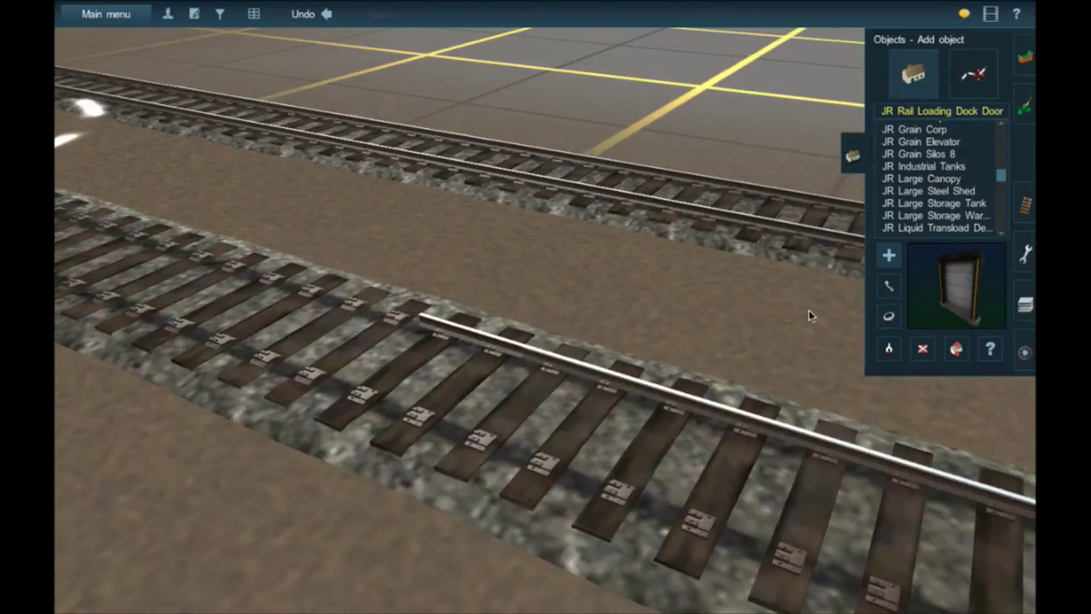
scroll(810, 312, down, 3)
right_click(808, 308)
right_click(328, 365)
right_click(303, 358)
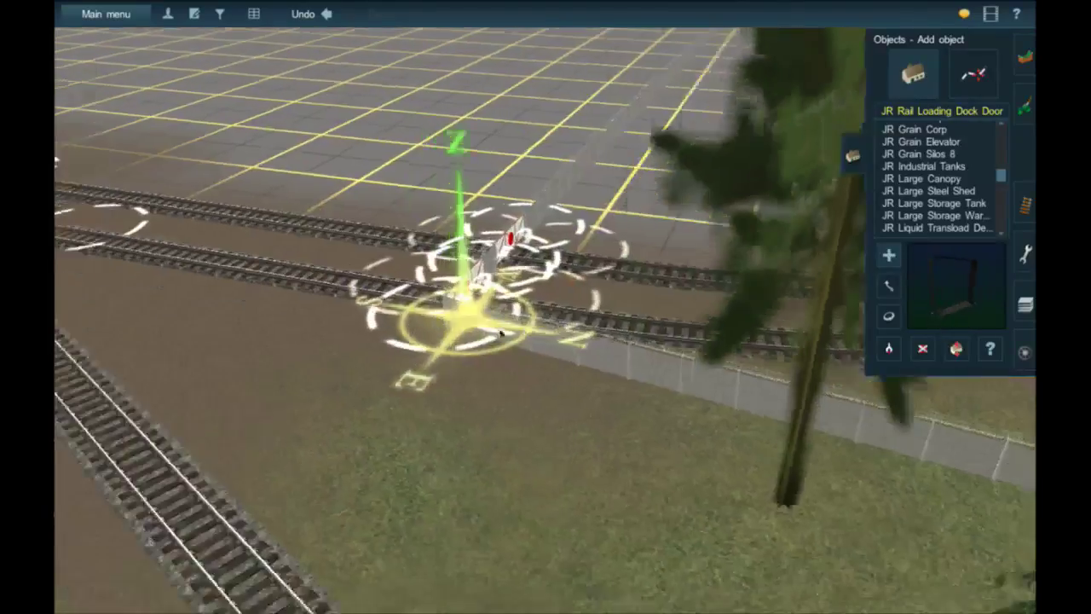
key(Right)
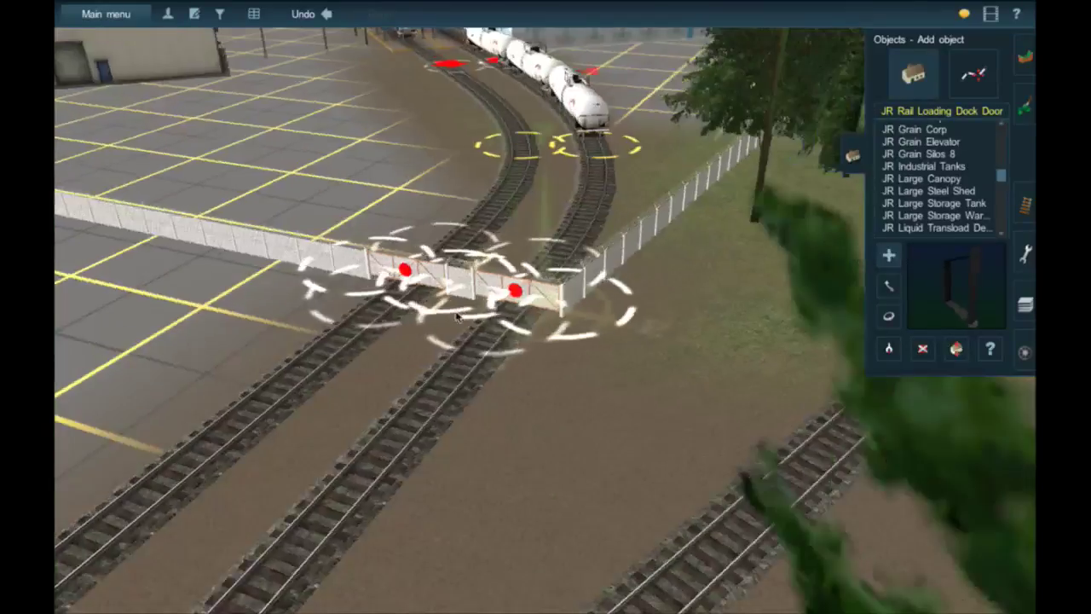
right_click(460, 318)
scroll(534, 300, up, 5)
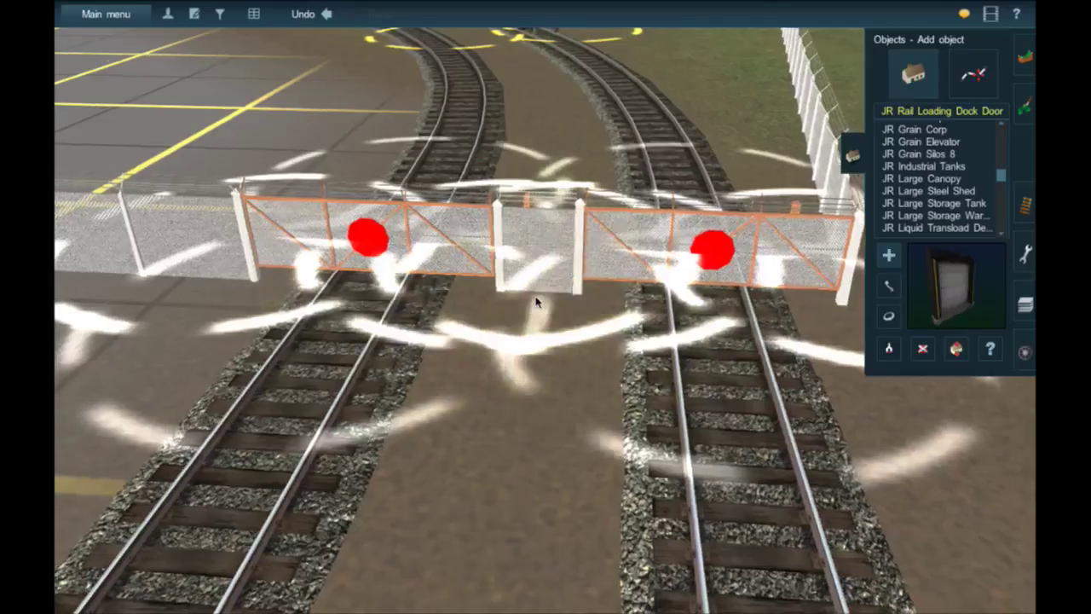
scroll(533, 299, down, 2)
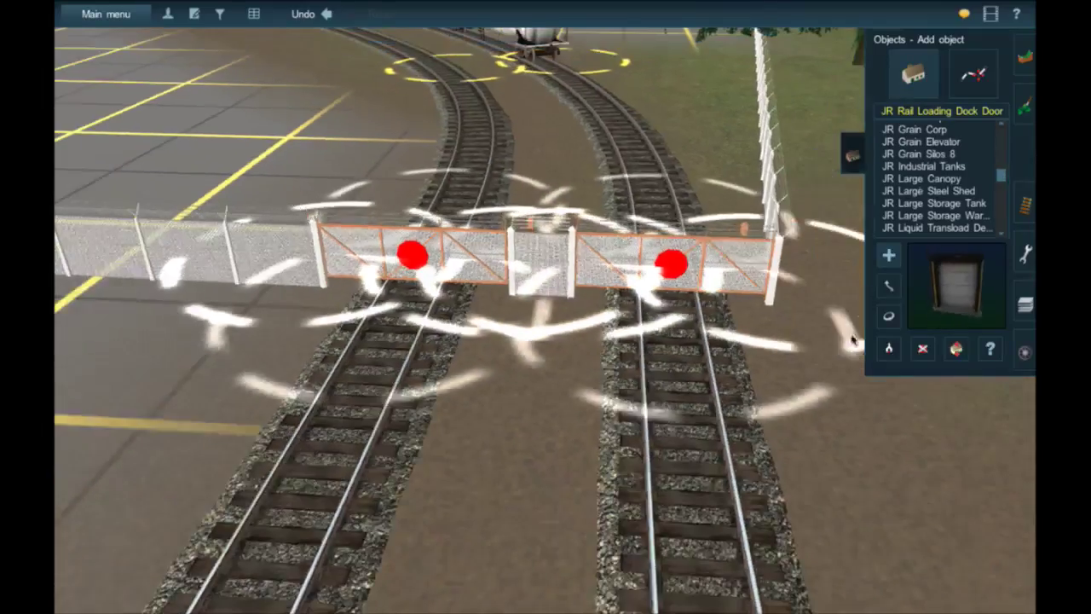
click(650, 290)
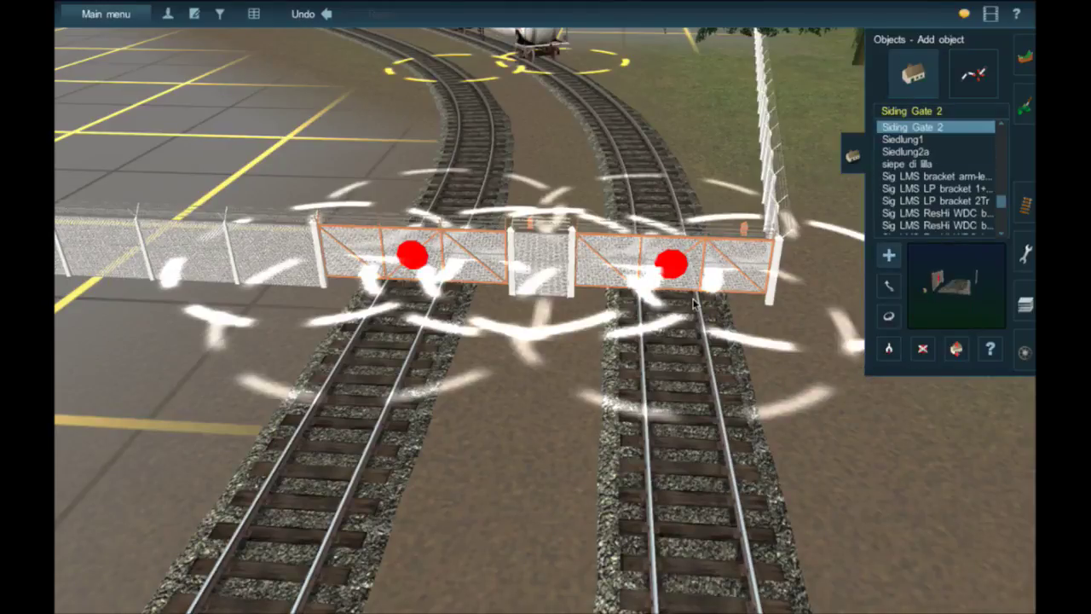
Step: Look over the fenced industry, the wooded yard tracks and the road crossing beyond them
scroll(680, 307, down, 8)
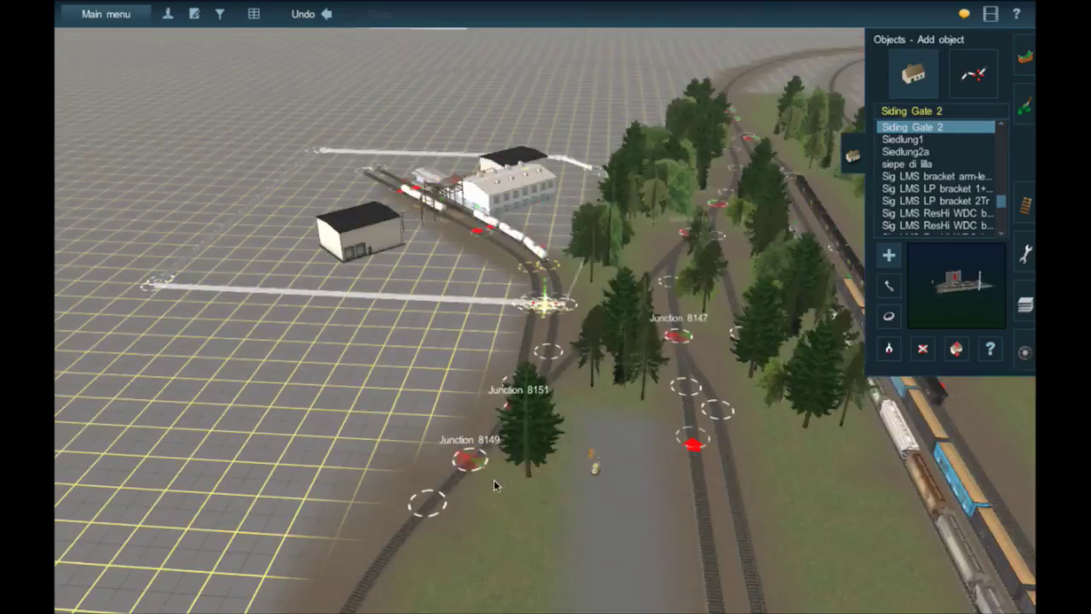
right_click(592, 433)
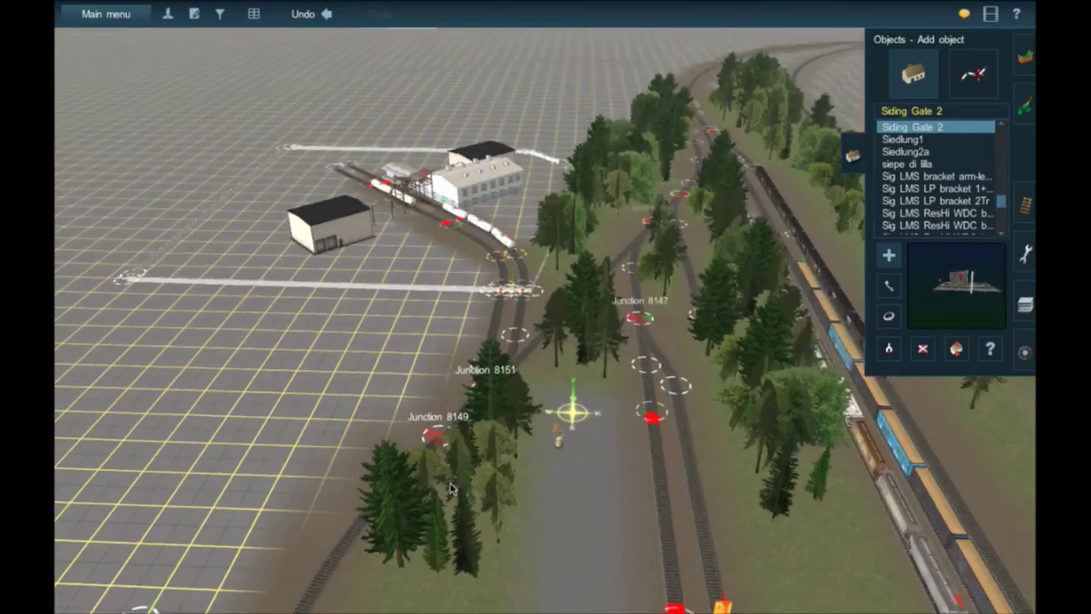
right_click(484, 487)
right_click(454, 498)
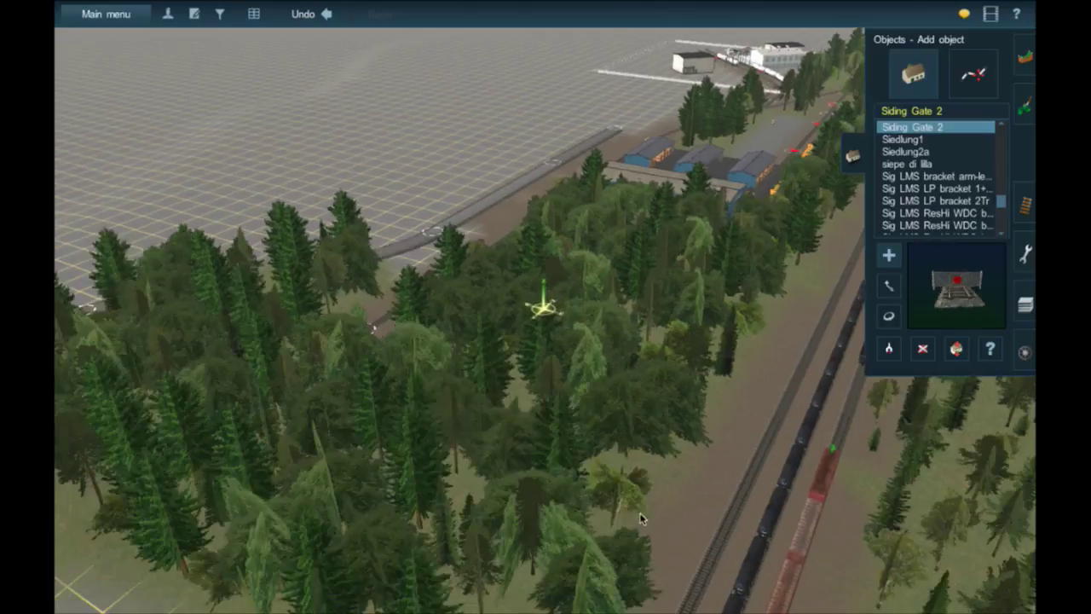
right_click(643, 520)
right_click(645, 522)
right_click(646, 522)
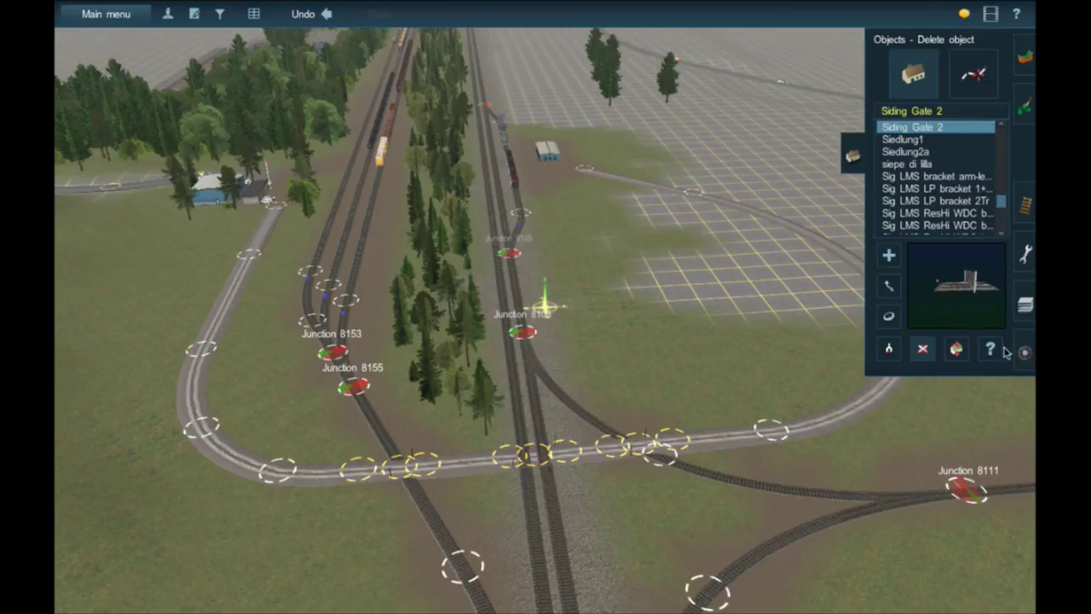
key(F7)
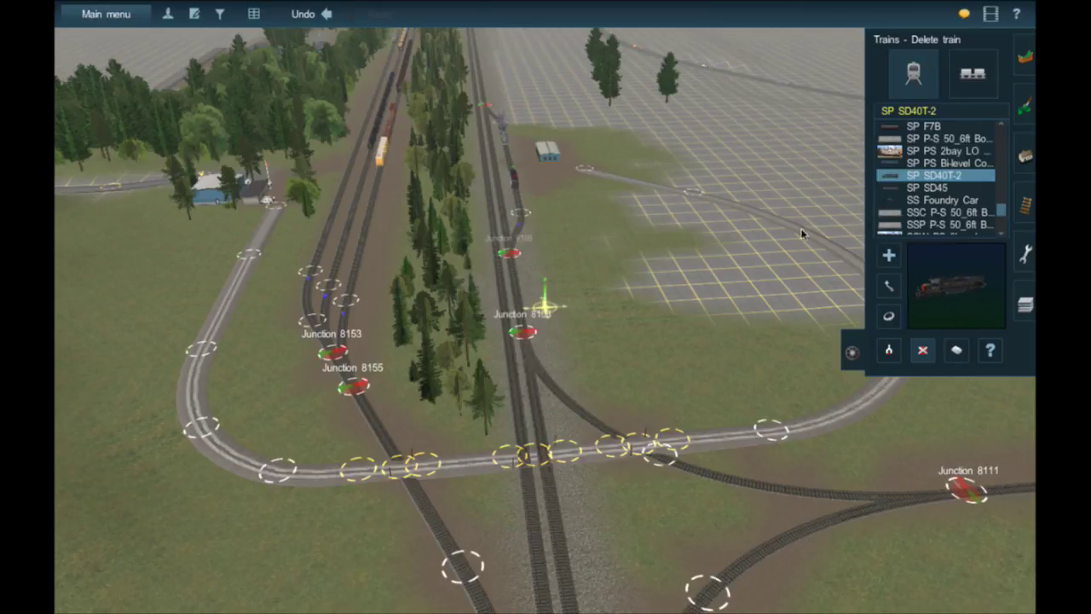
key(F3)
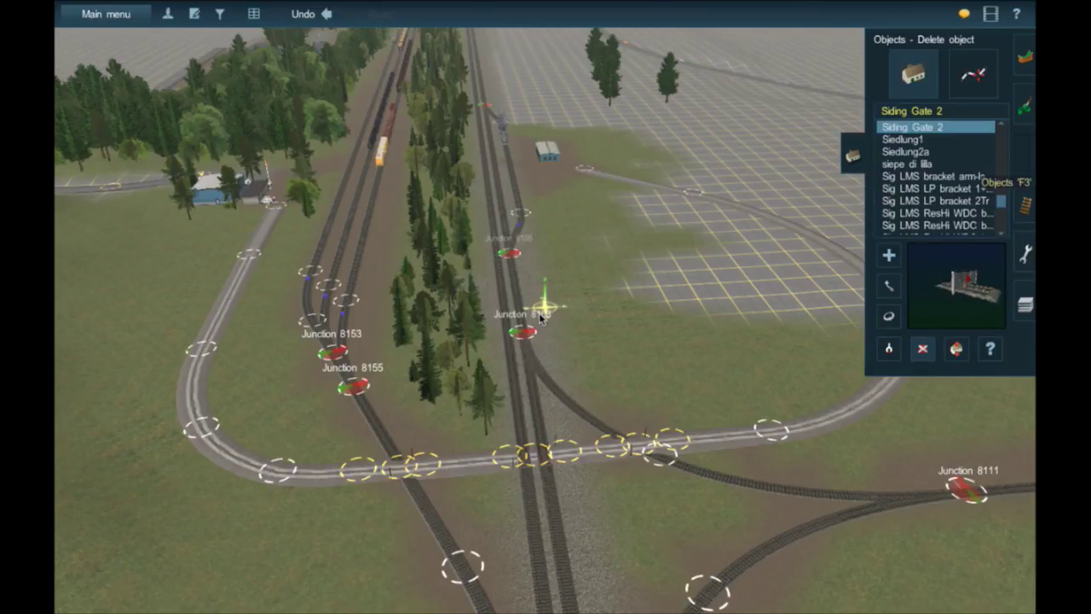
Step: Place a Siding Gate 2 on the baseboard beside the open track beyond Flagstaff Yard
key(m)
right_click(535, 419)
right_click(541, 419)
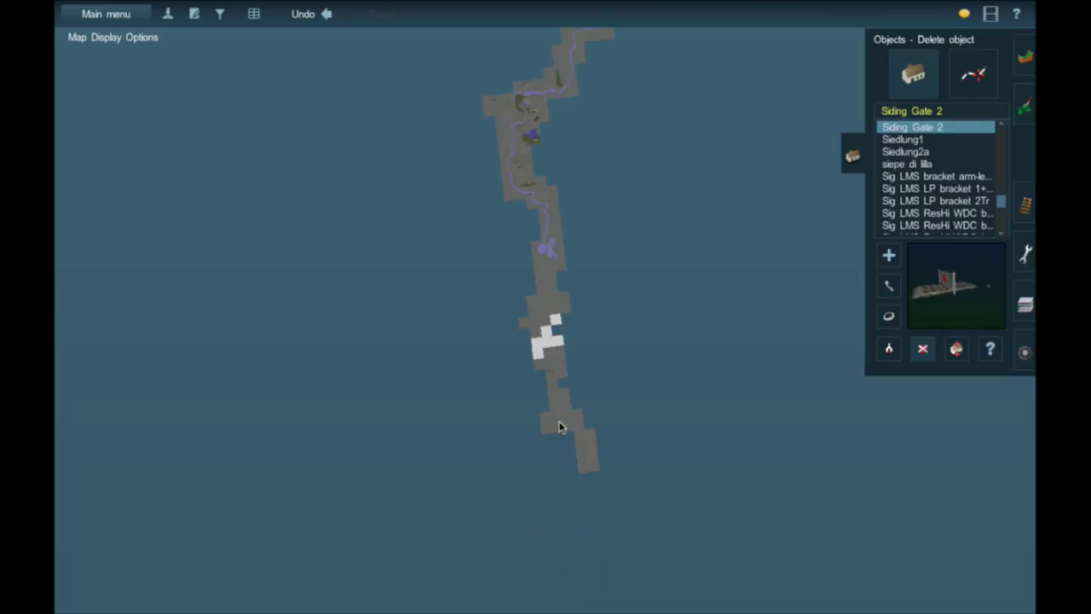
scroll(557, 319, up, 5)
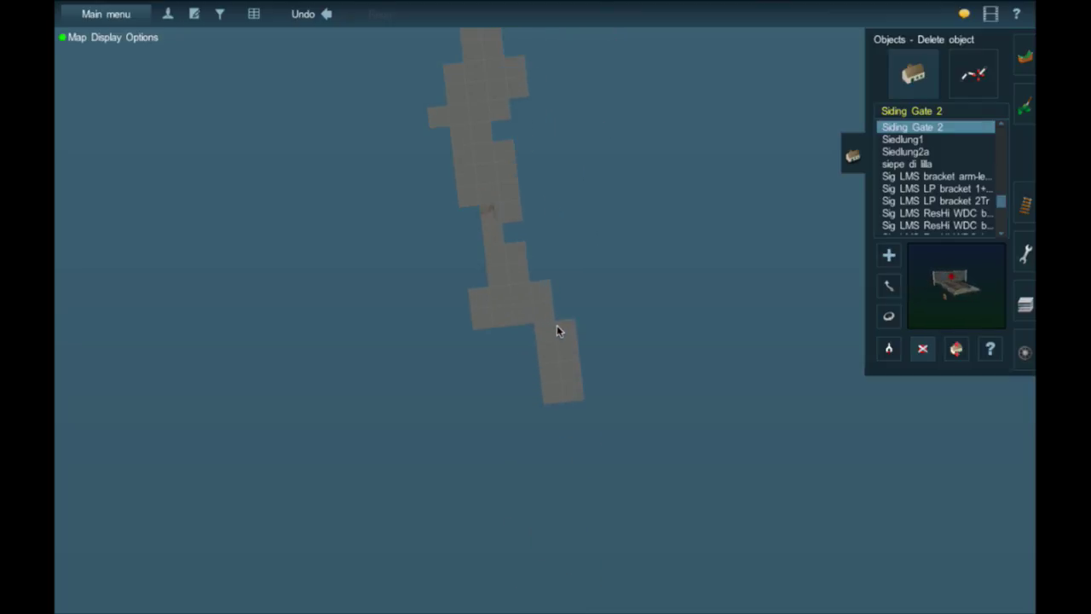
key(Down)
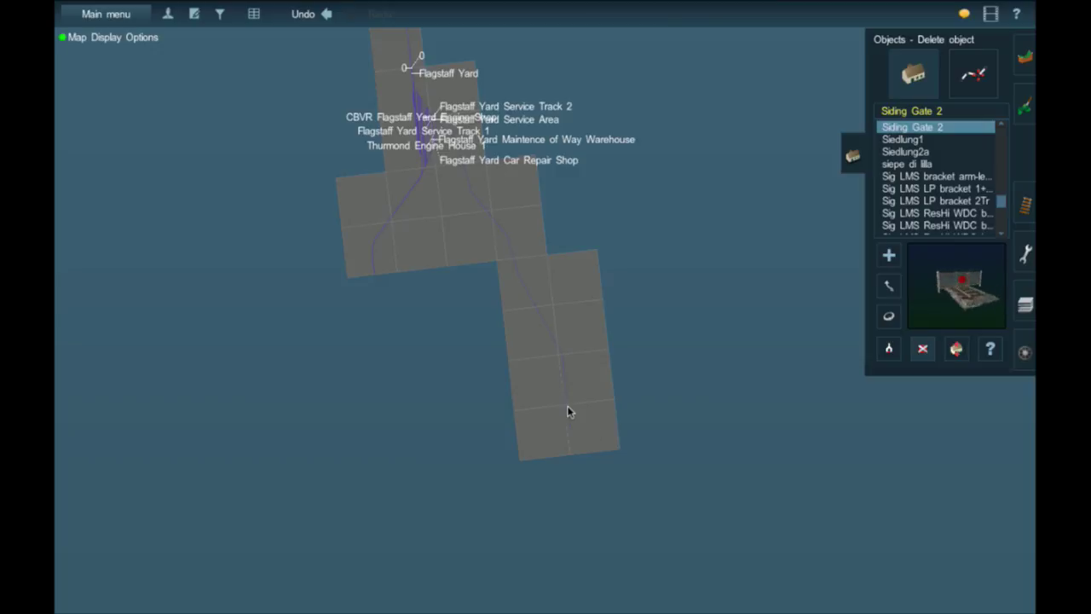
scroll(568, 406, up, 10)
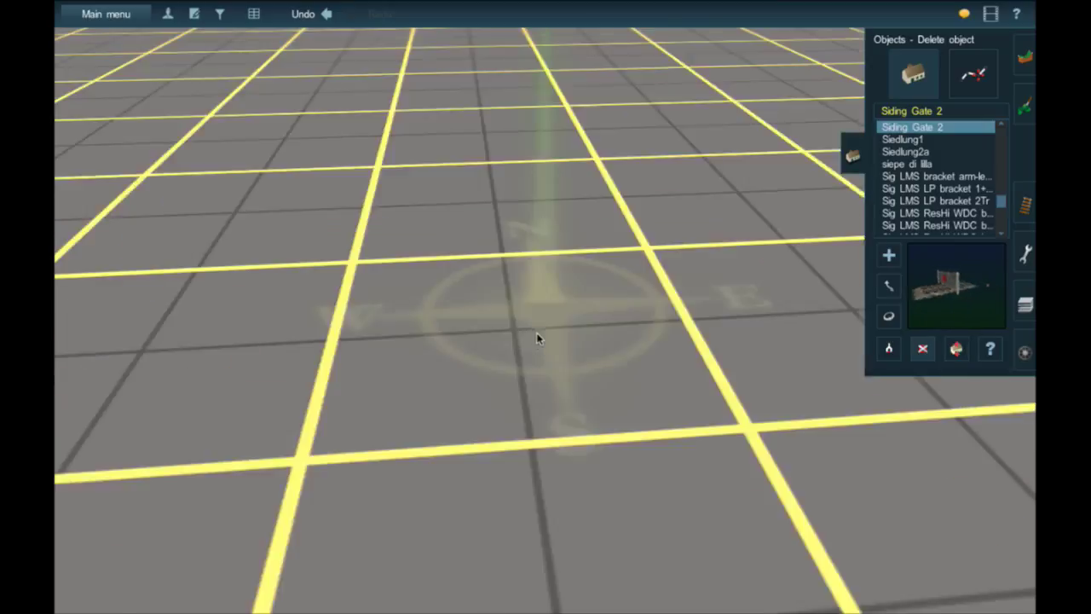
scroll(550, 328, down, 5)
key(Left)
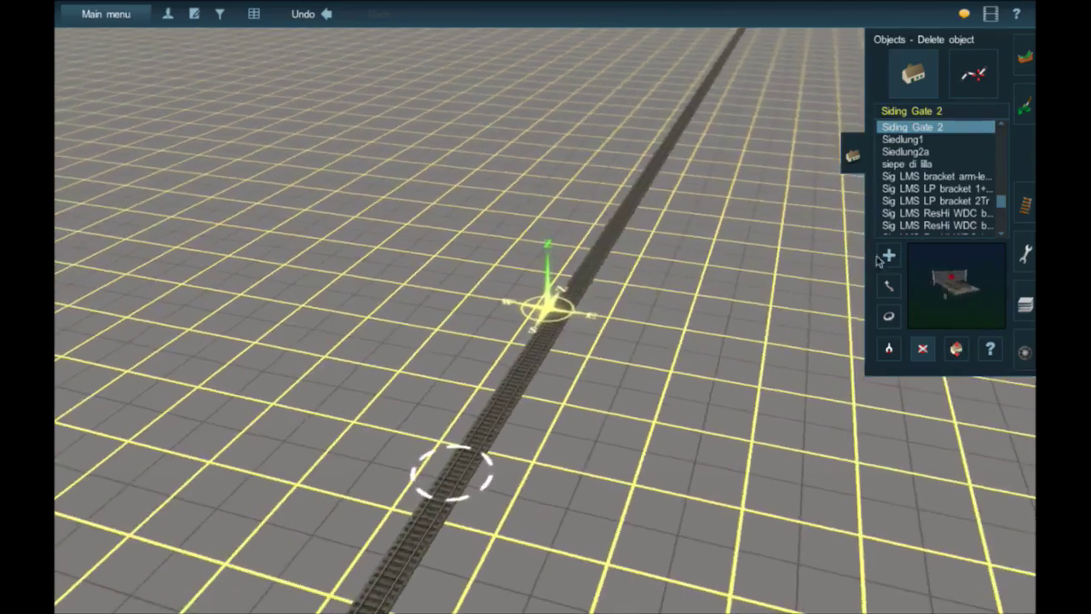
click(886, 258)
key(Right)
click(663, 376)
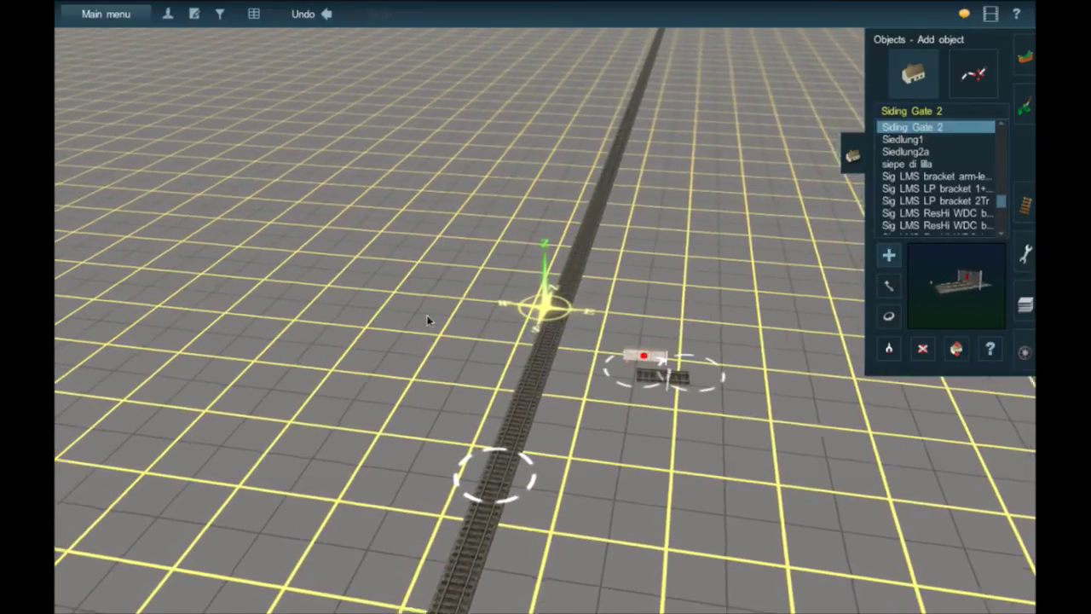
Step: Rotate the siding gate so its track runs roughly along the main track, and move it closer to the main track
key(Down)
key(Right)
key(Right)
scroll(707, 358, up, 5)
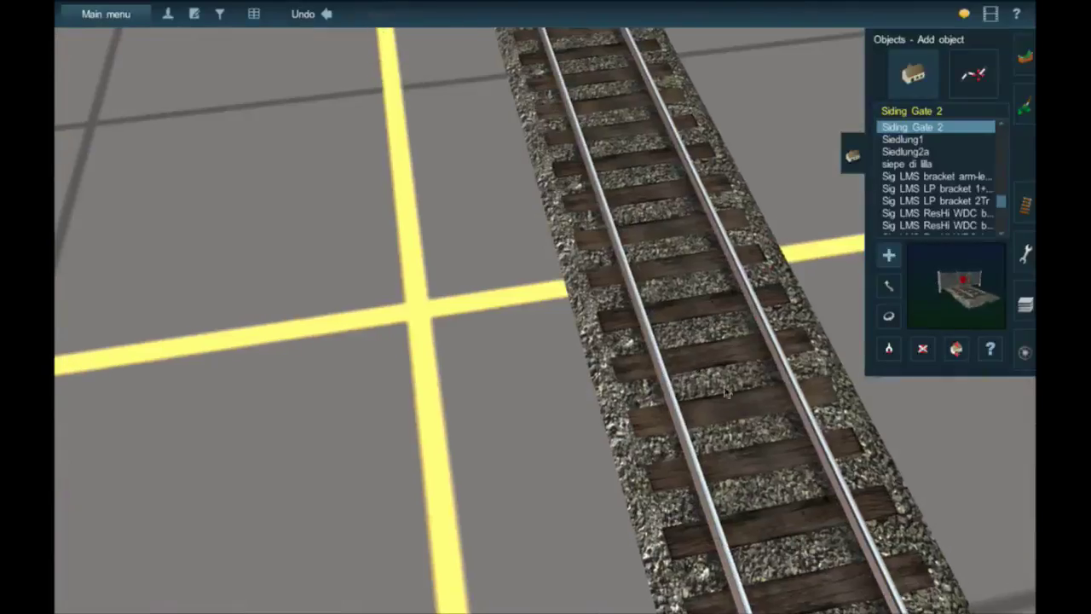
key(Left)
mouse_move(740, 404)
right_down()
mouse_move(747, 417)
mouse_move(736, 428)
mouse_move(734, 415)
right_up()
scroll(733, 415, down, 5)
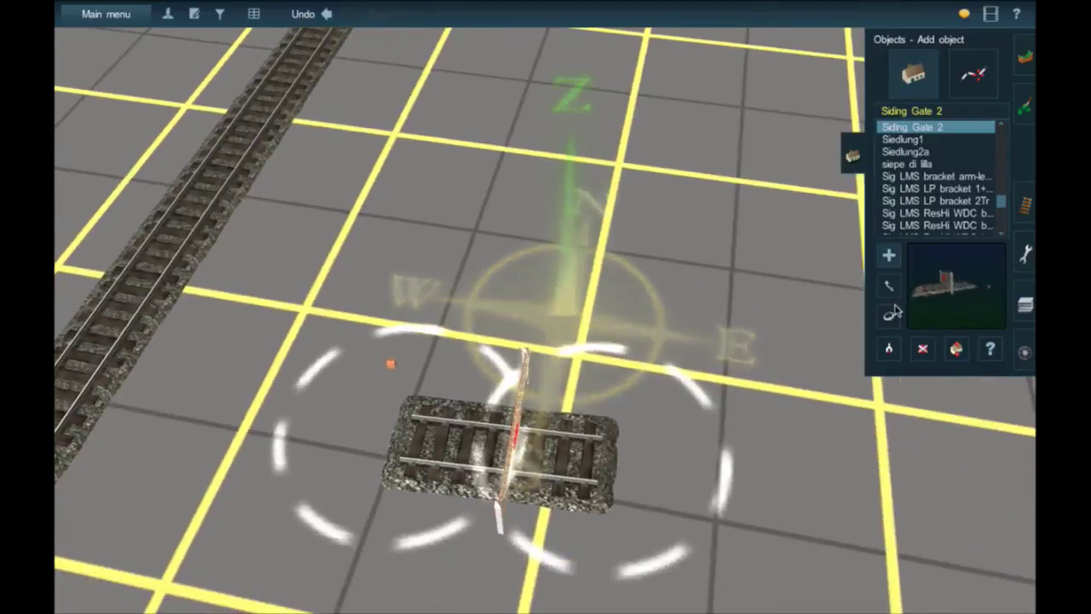
click(889, 317)
drag(505, 424, 678, 402)
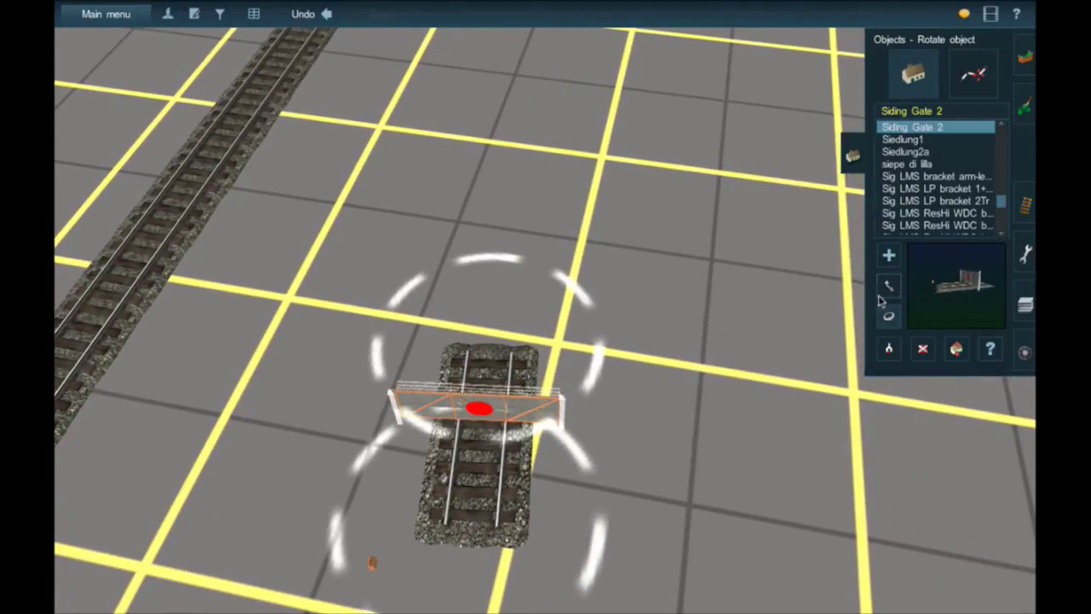
drag(506, 361, 449, 235)
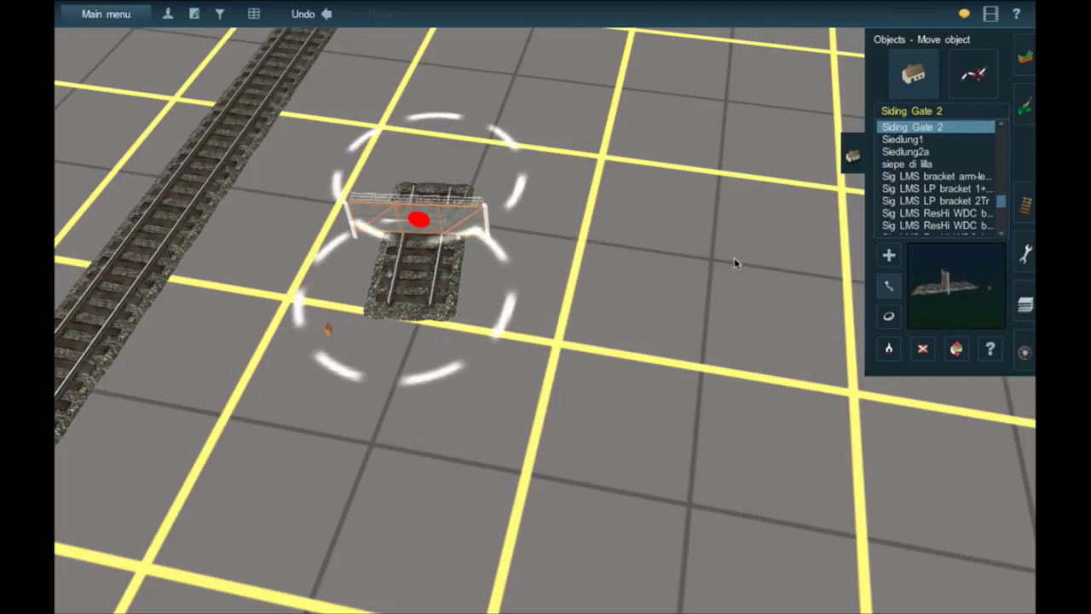
Step: Lay TANE 1Trk Wood track from the end of the siding gate toward the main track
click(1025, 211)
right_click(456, 218)
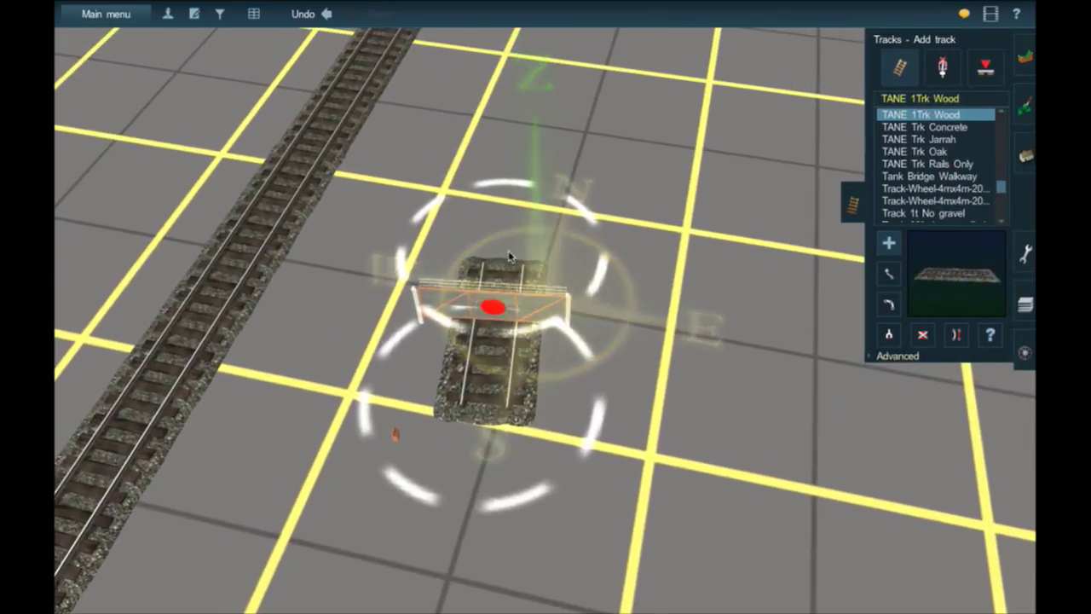
right_click(525, 96)
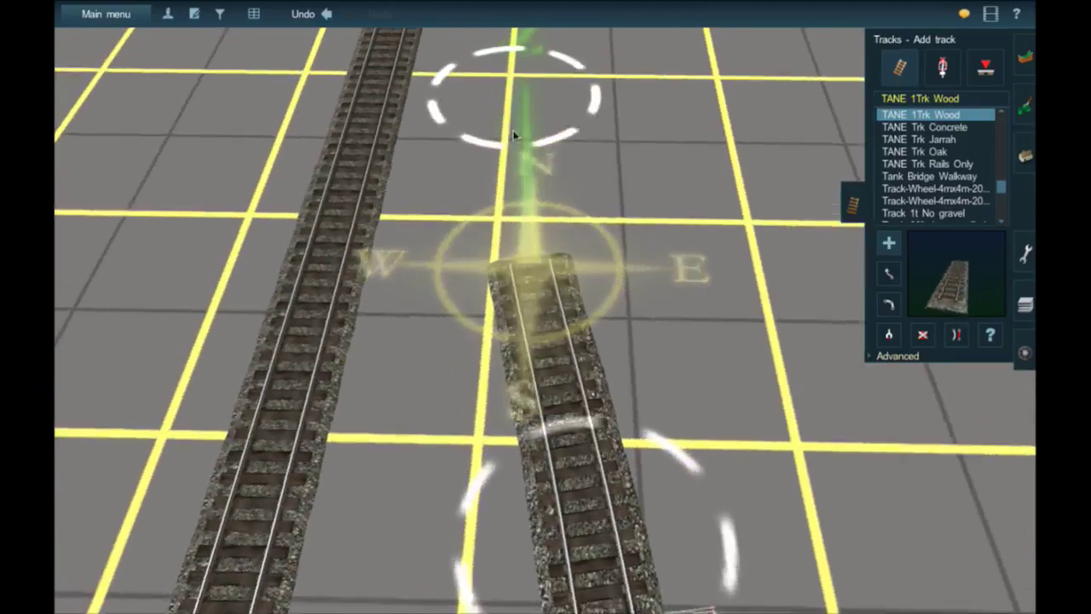
scroll(509, 166, down, 3)
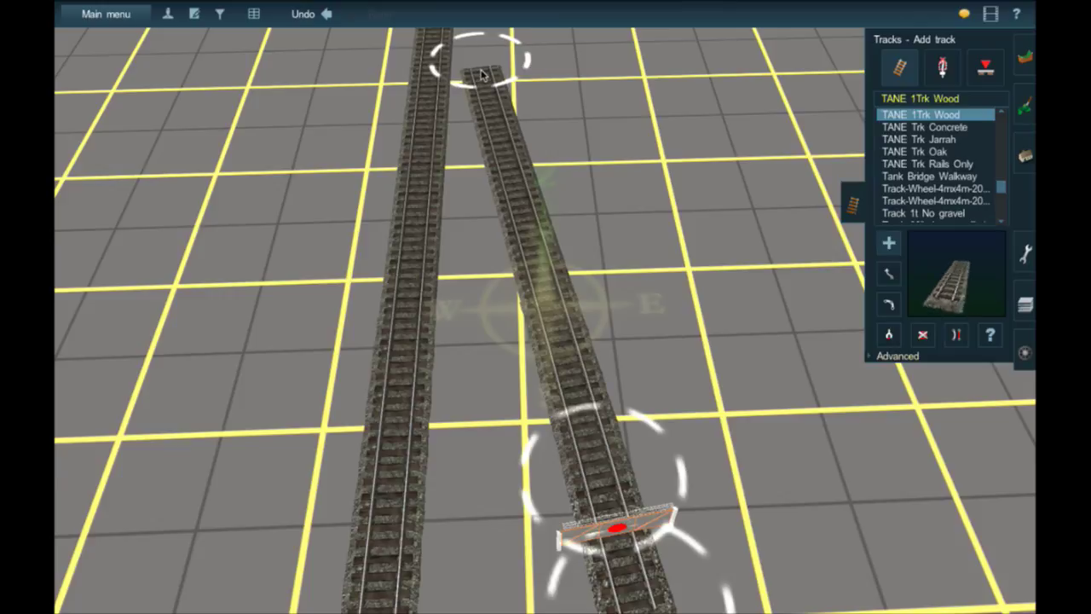
click(481, 77)
right_click(482, 76)
click(537, 281)
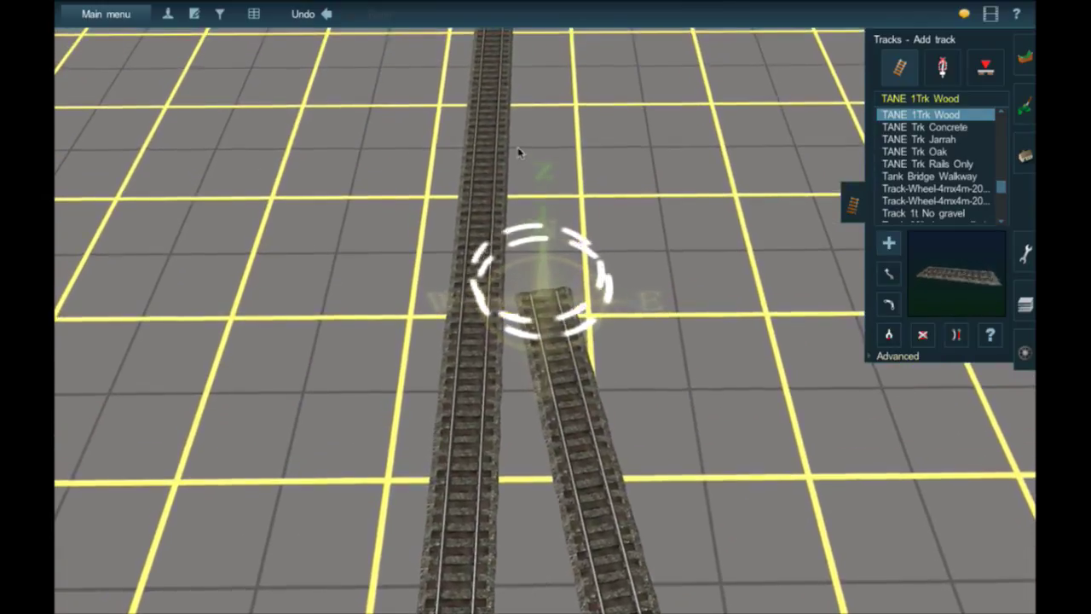
Step: Join the siding track to the main track and straighten the track at the join
right_click(519, 150)
right_click(514, 58)
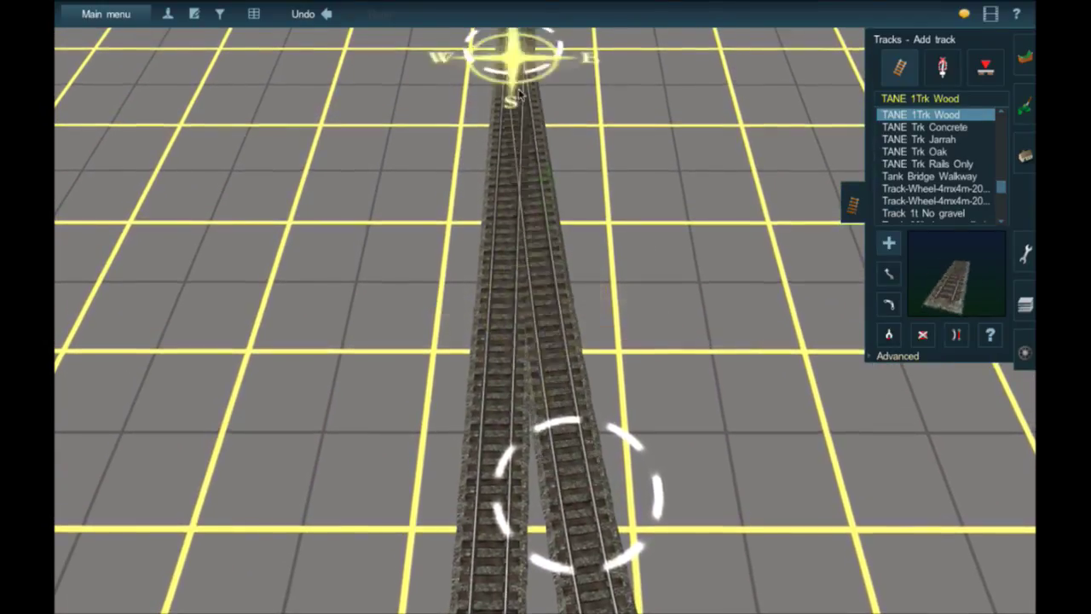
right_drag(554, 160, 550, 253)
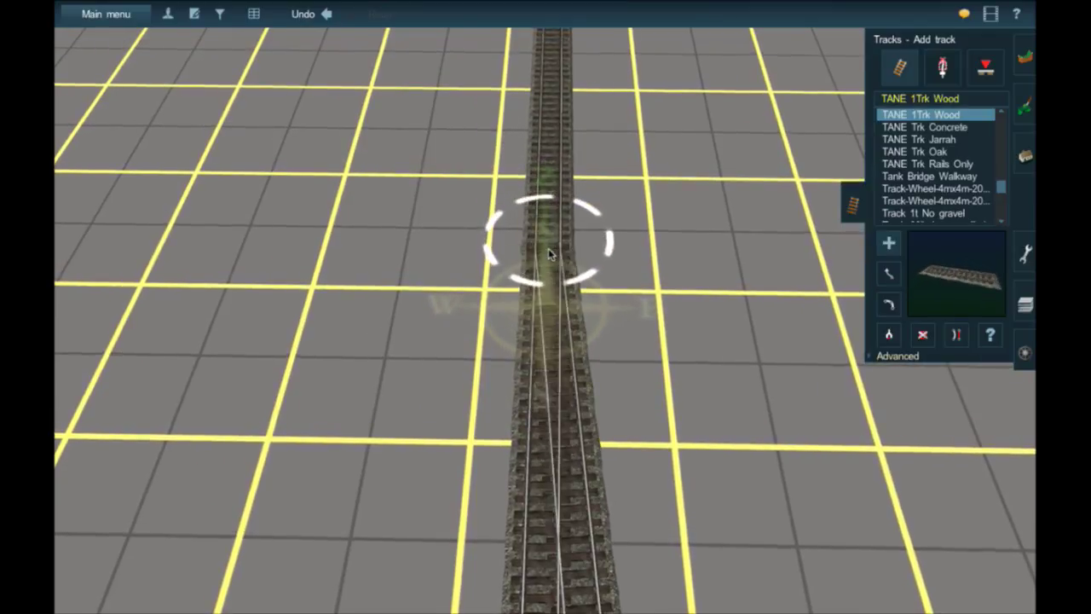
drag(518, 190, 515, 100)
drag(497, 62, 498, 61)
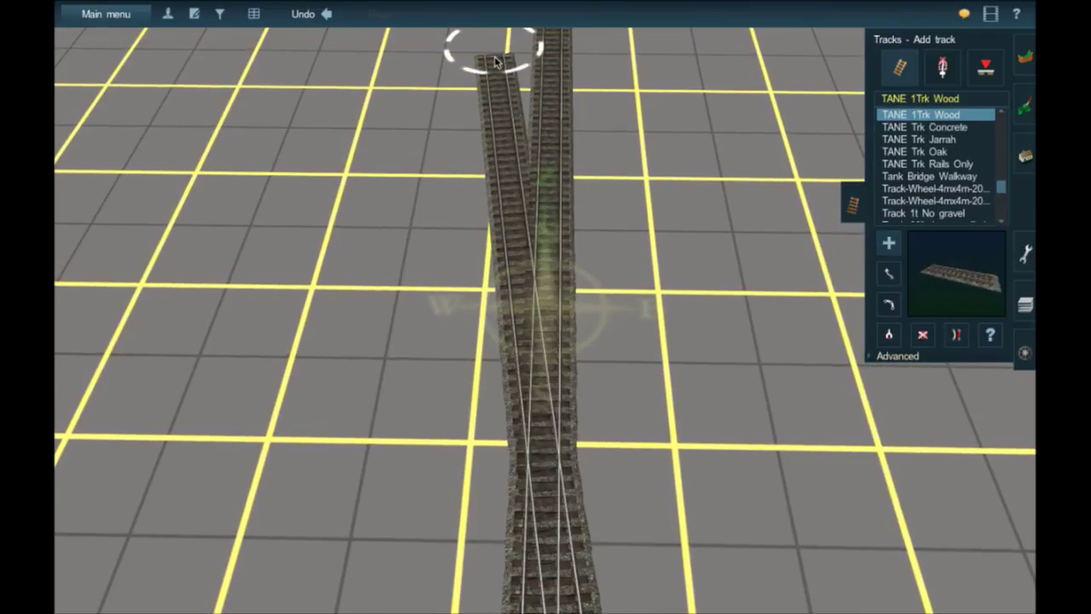
drag(542, 147, 554, 213)
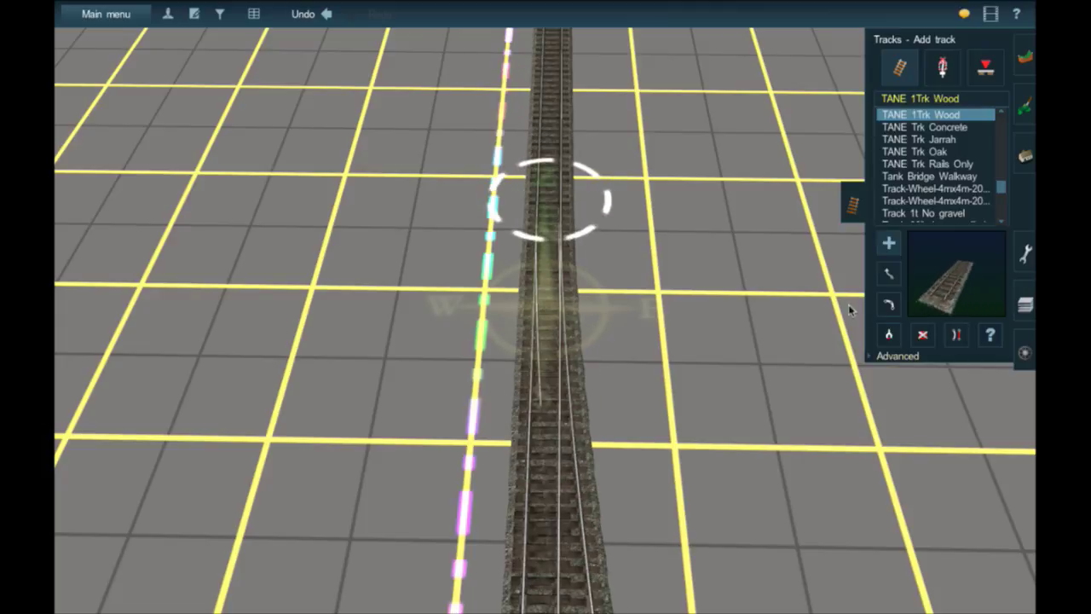
click(550, 154)
key(Left)
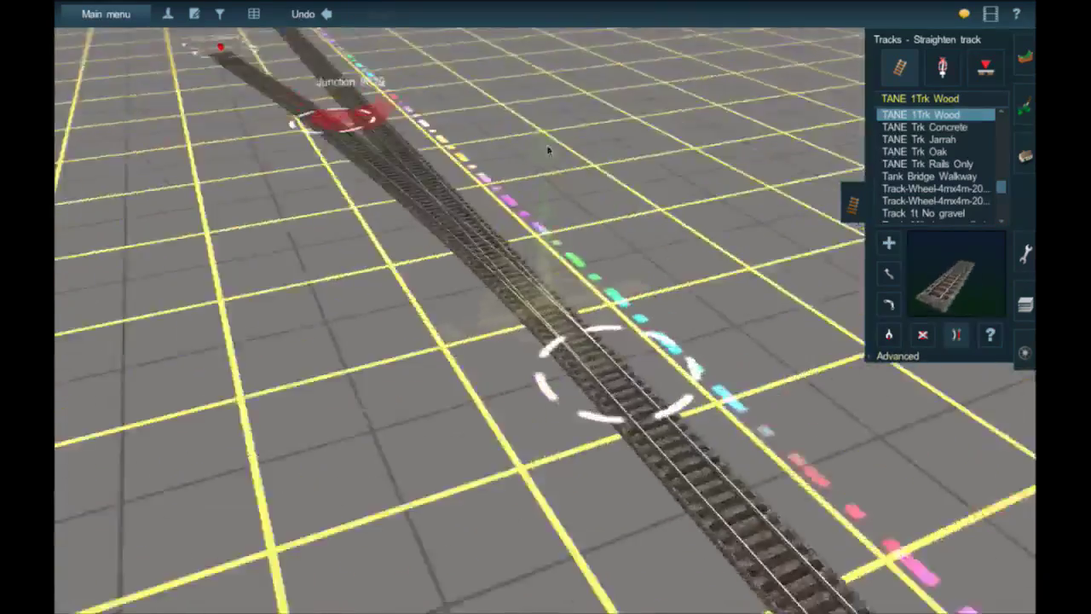
Step: Choose TANE Trk Rails Only as the track type in place of the ballasted wood track
right_click(521, 107)
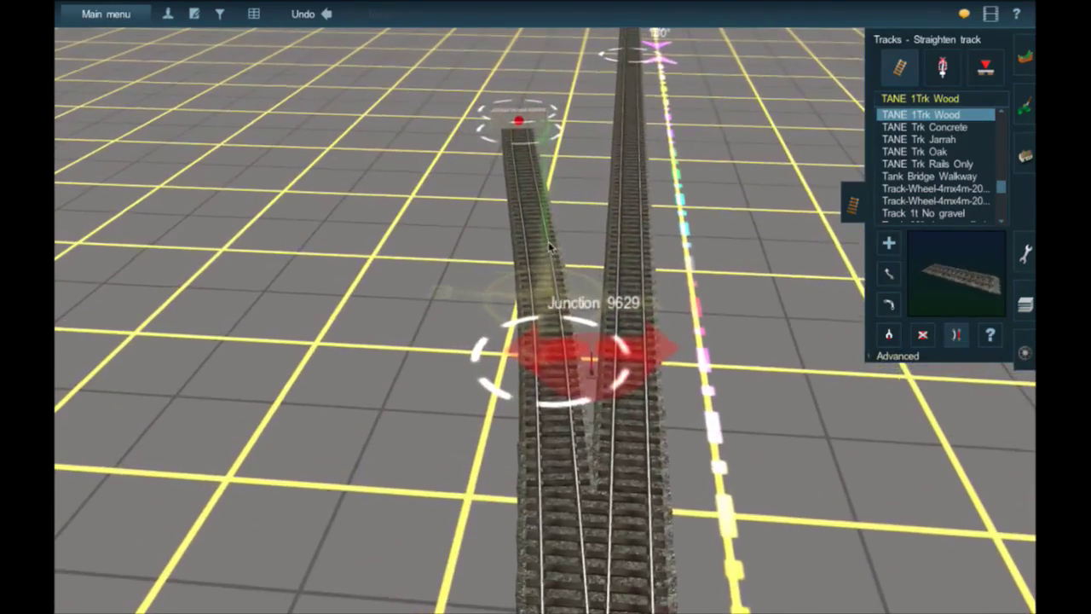
right_drag(548, 364, 558, 490)
right_click(548, 241)
right_click(541, 213)
right_click(528, 128)
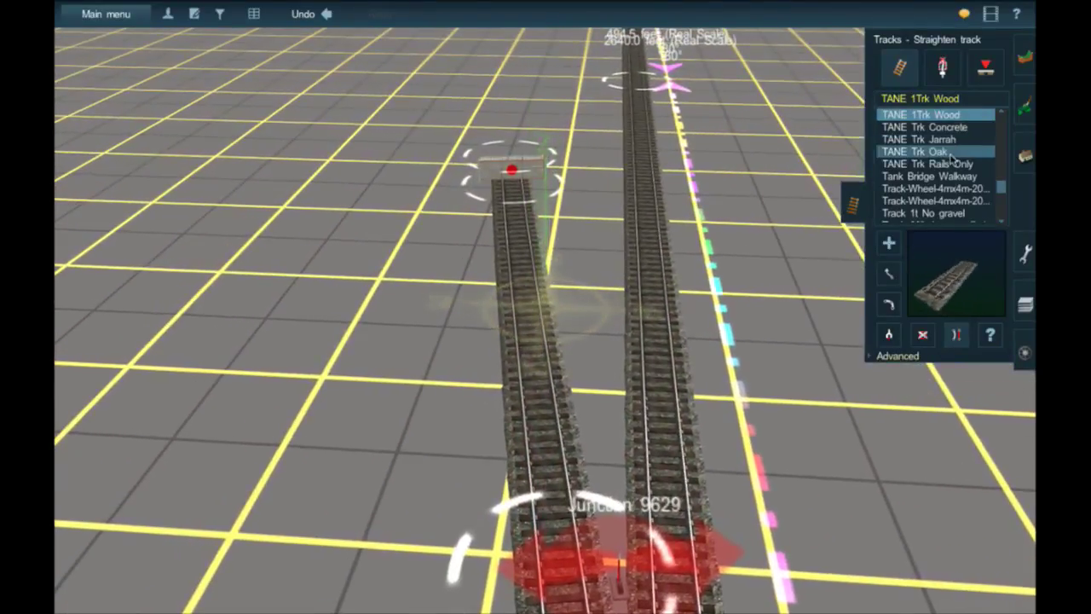
scroll(954, 171, up, 1)
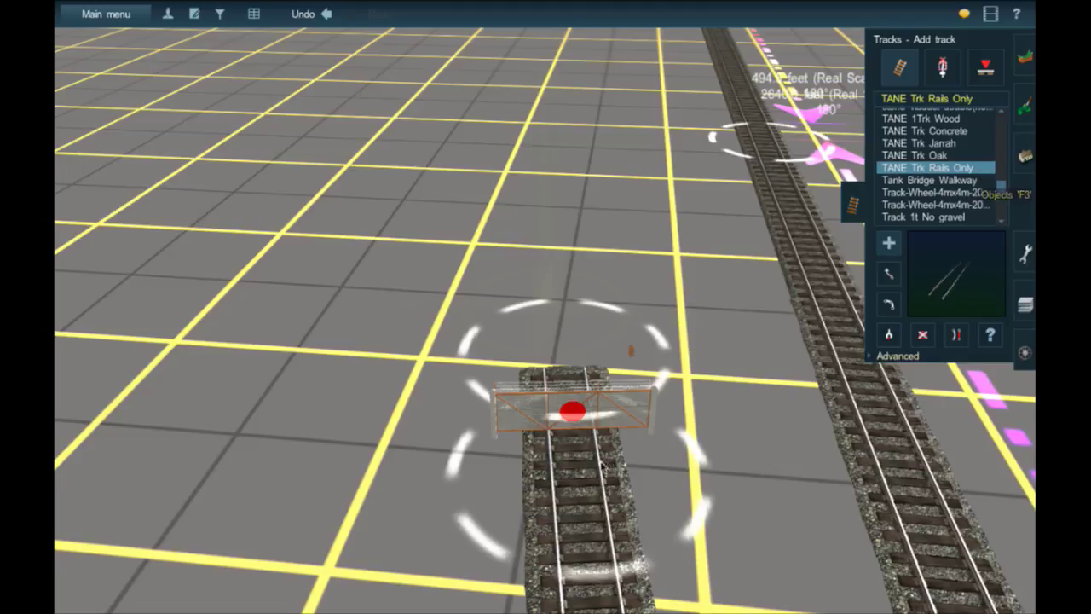
Step: Examine the gated siding, its junction and the main track beyond it from several viewpoints
right_click(602, 466)
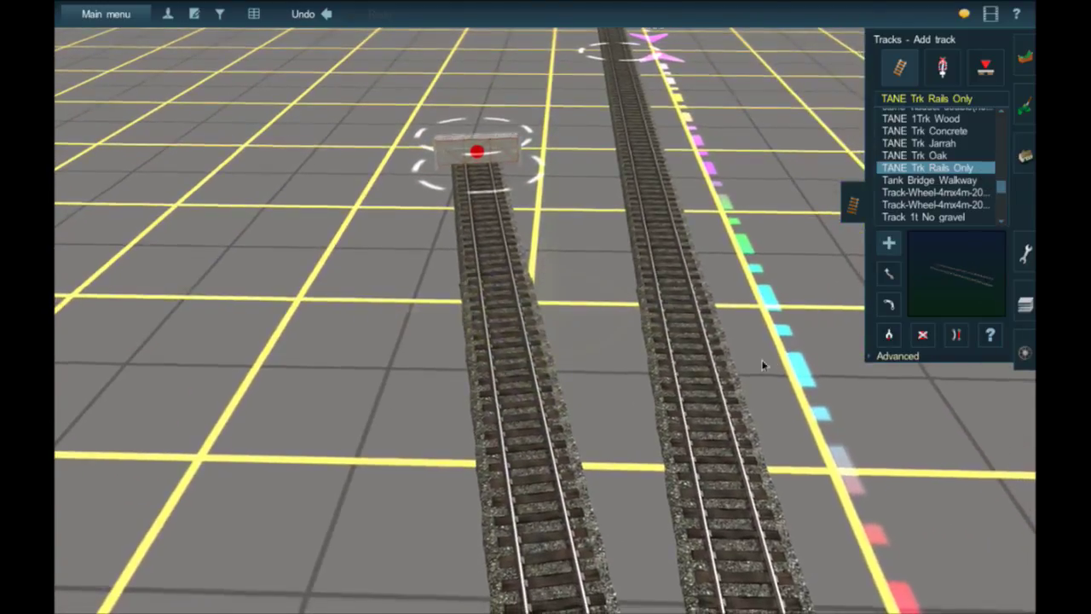
right_click(764, 365)
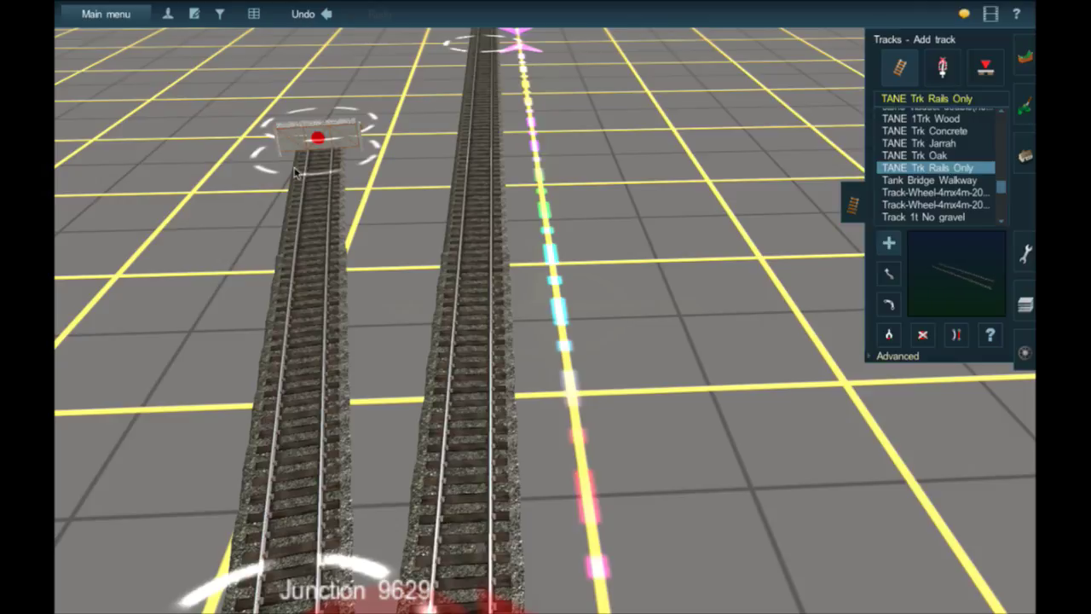
right_click(345, 319)
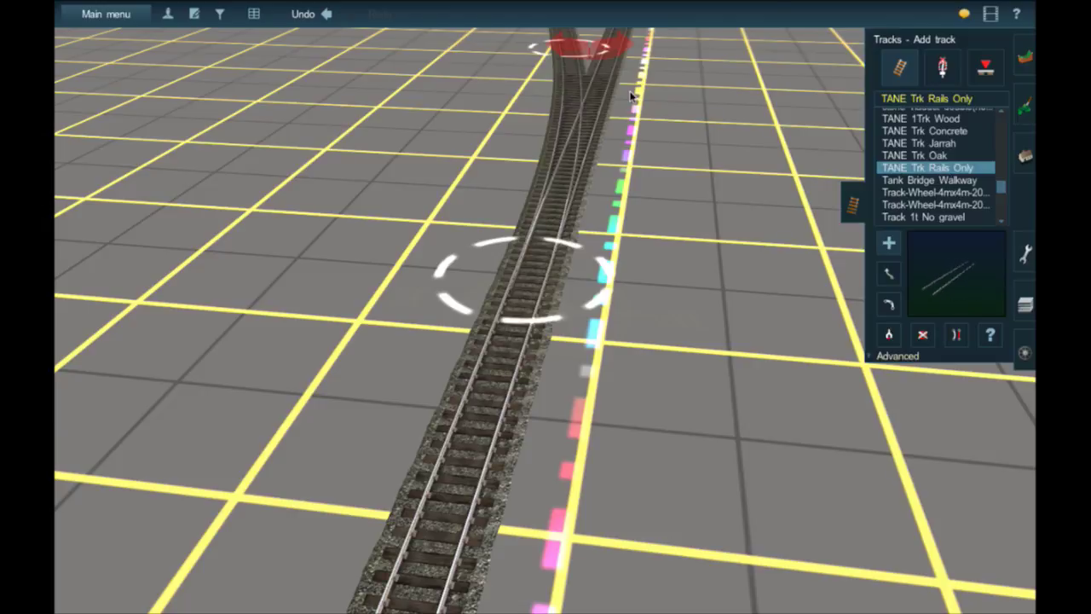
right_click(514, 290)
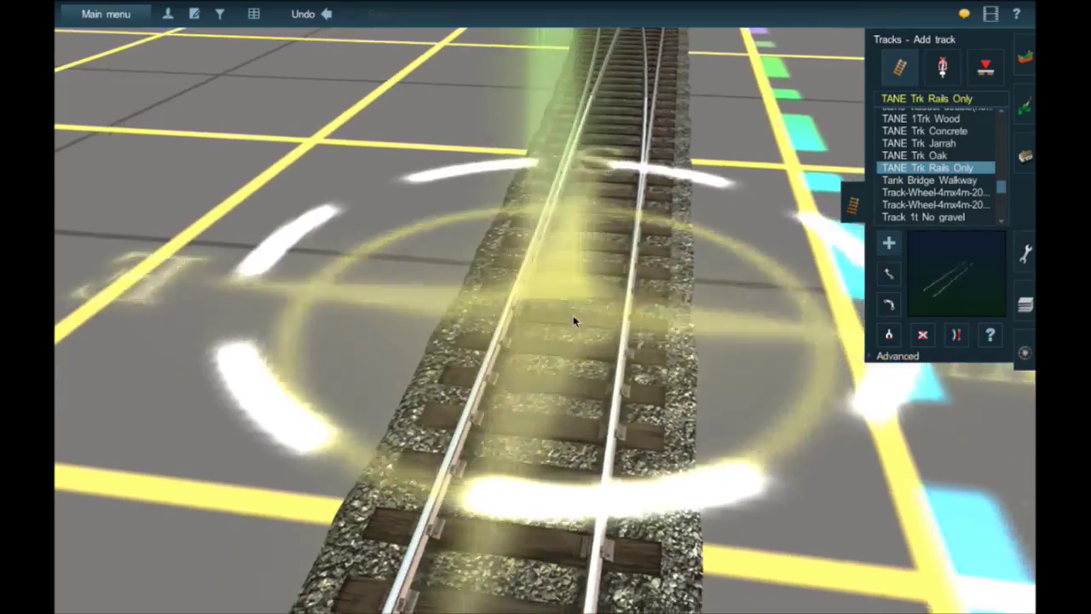
scroll(573, 321, down, 5)
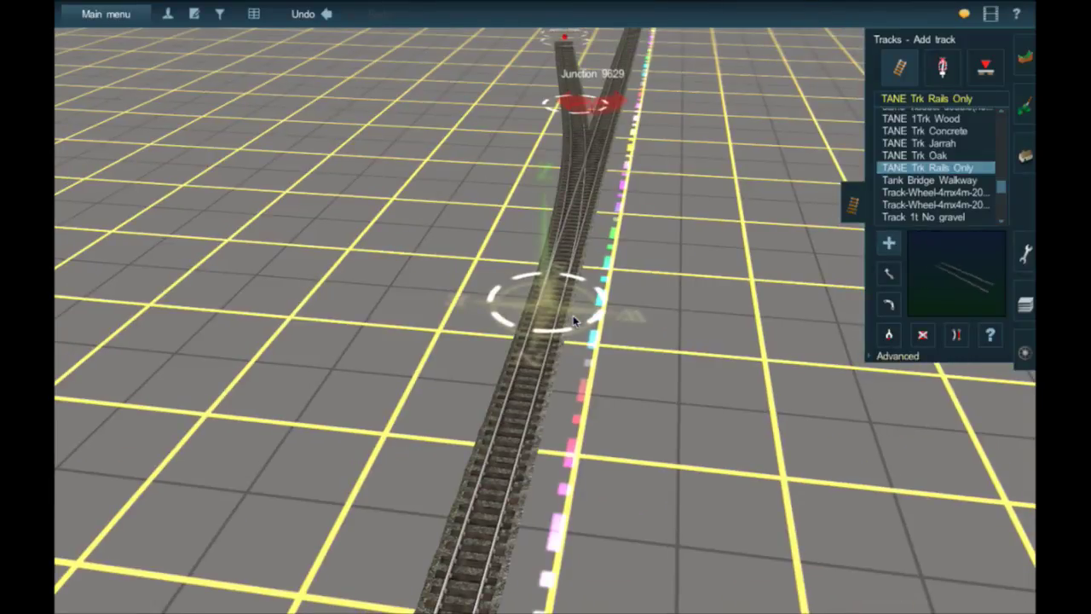
right_click(604, 98)
right_click(544, 125)
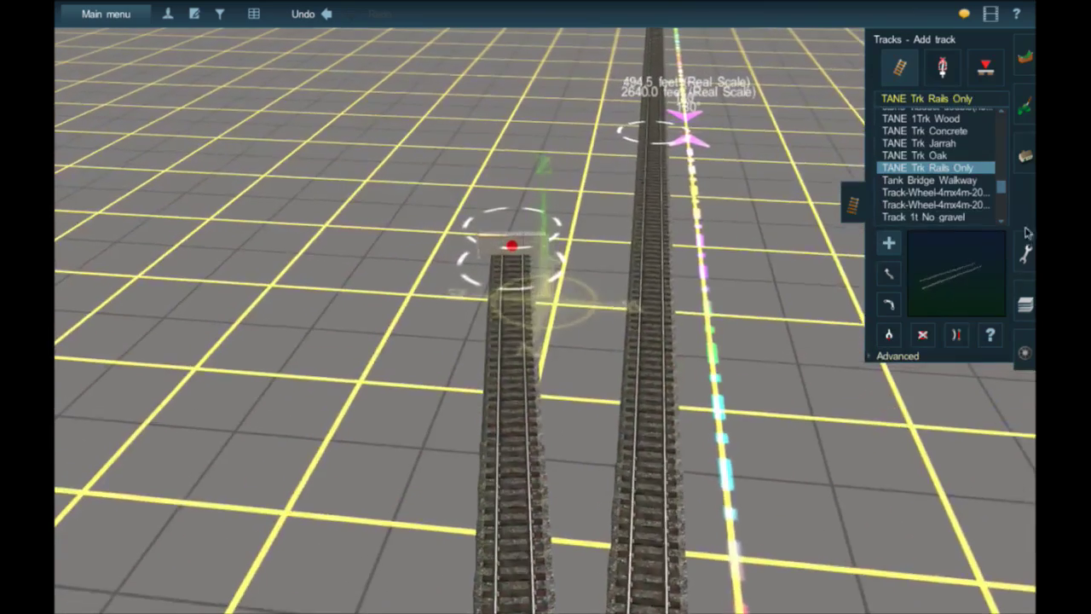
key(Up)
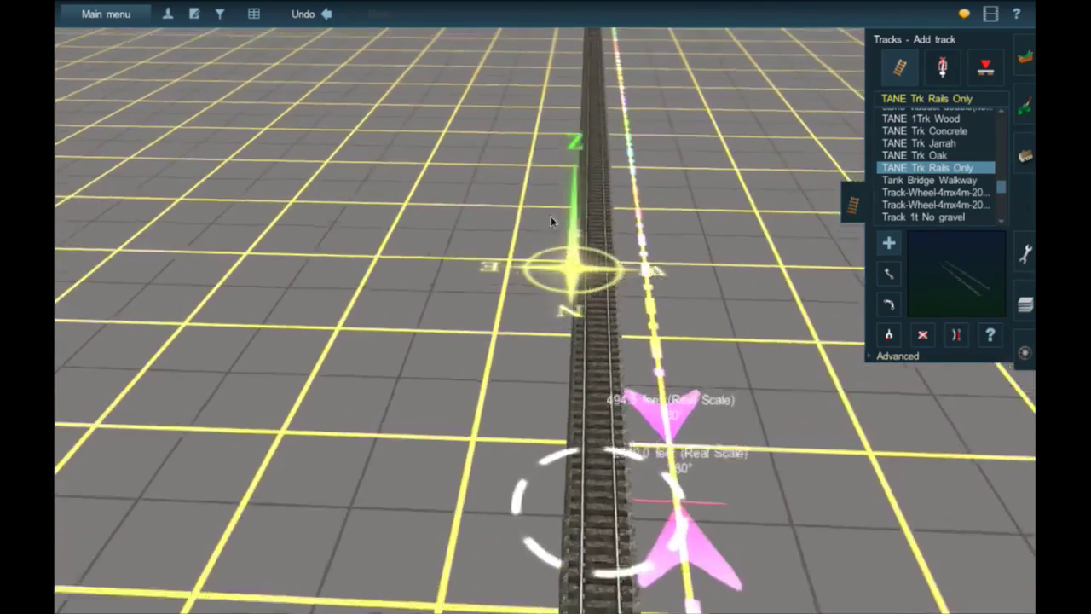
right_drag(551, 222, 526, 243)
scroll(552, 205, down, 5)
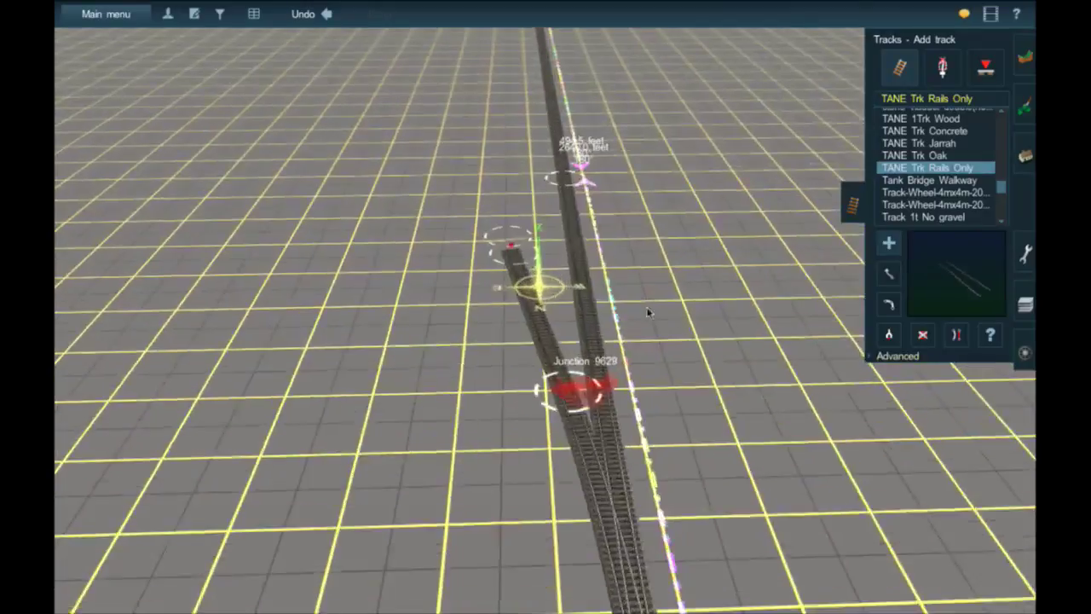
Step: Delete the siding track sections between the gate and the main track
key(d)
click(610, 503)
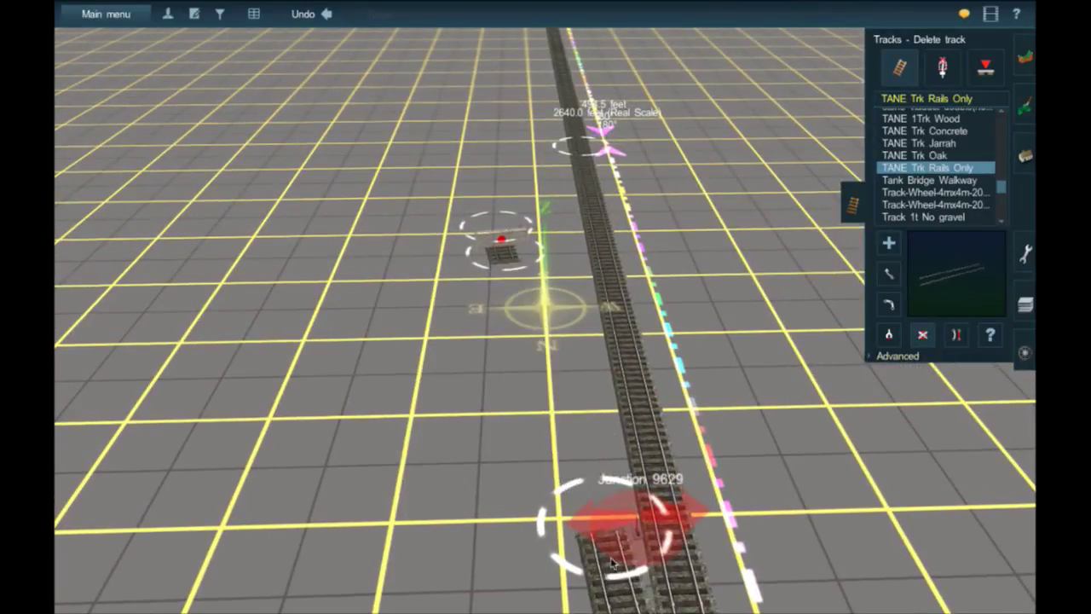
click(614, 580)
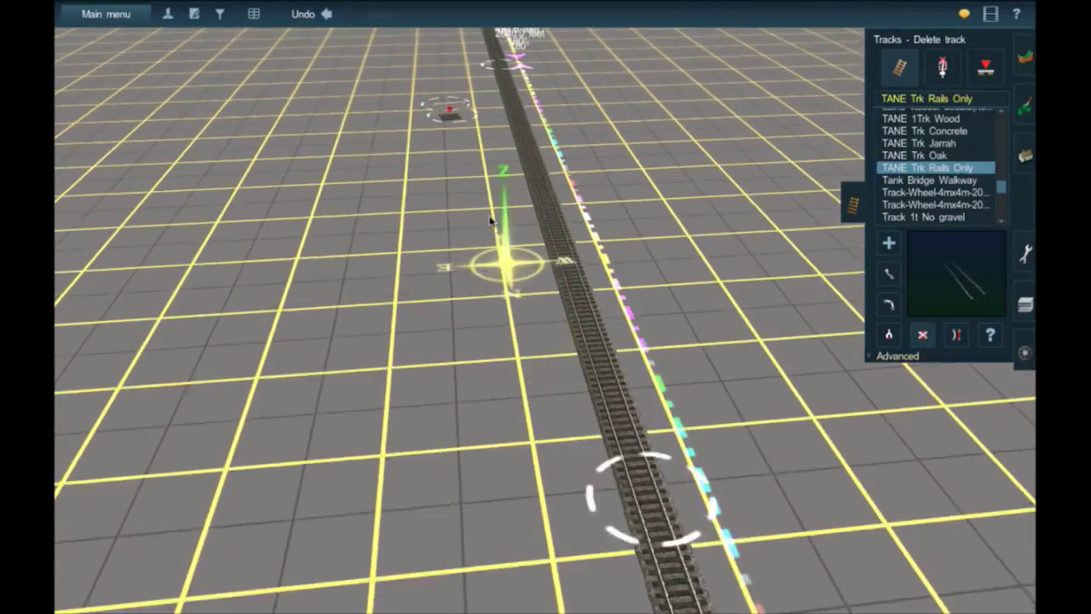
Step: Try to reposition the detached siding gate beside the main track
click(1025, 155)
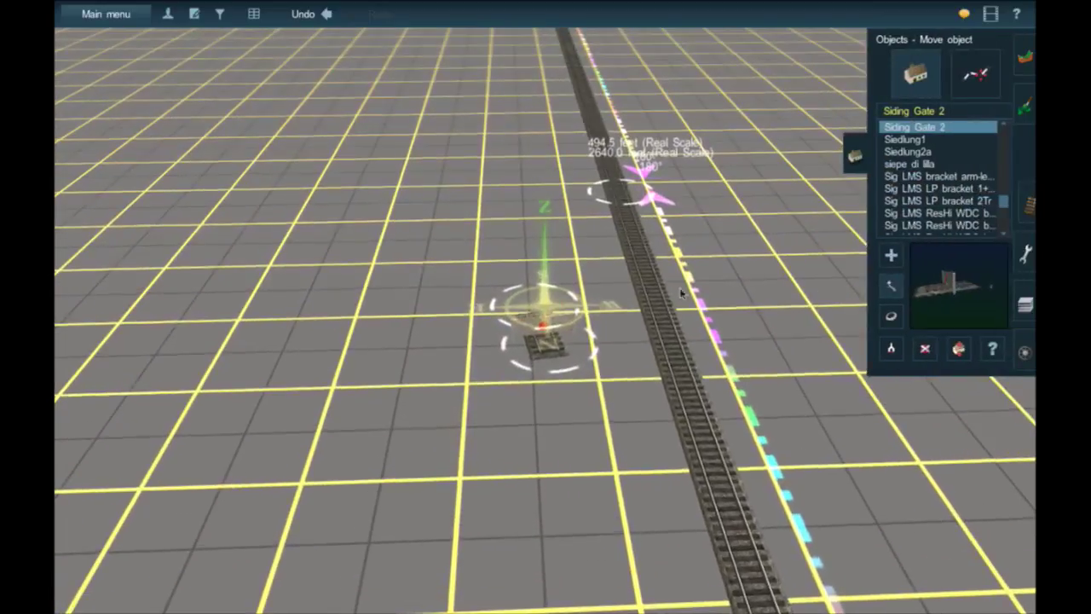
right_click(546, 170)
drag(546, 171, 528, 184)
right_click(535, 185)
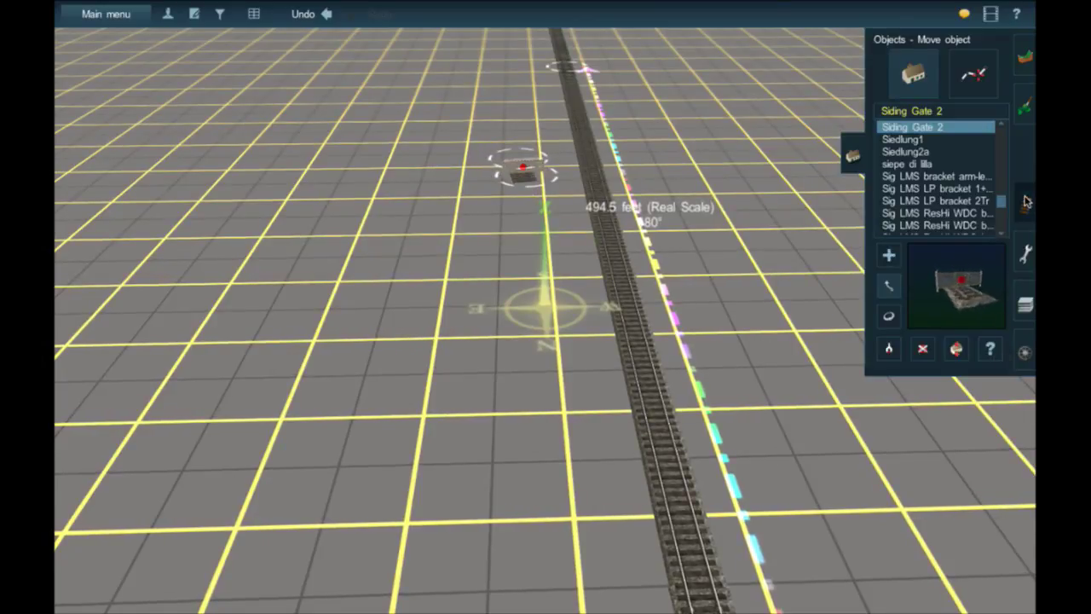
click(1025, 205)
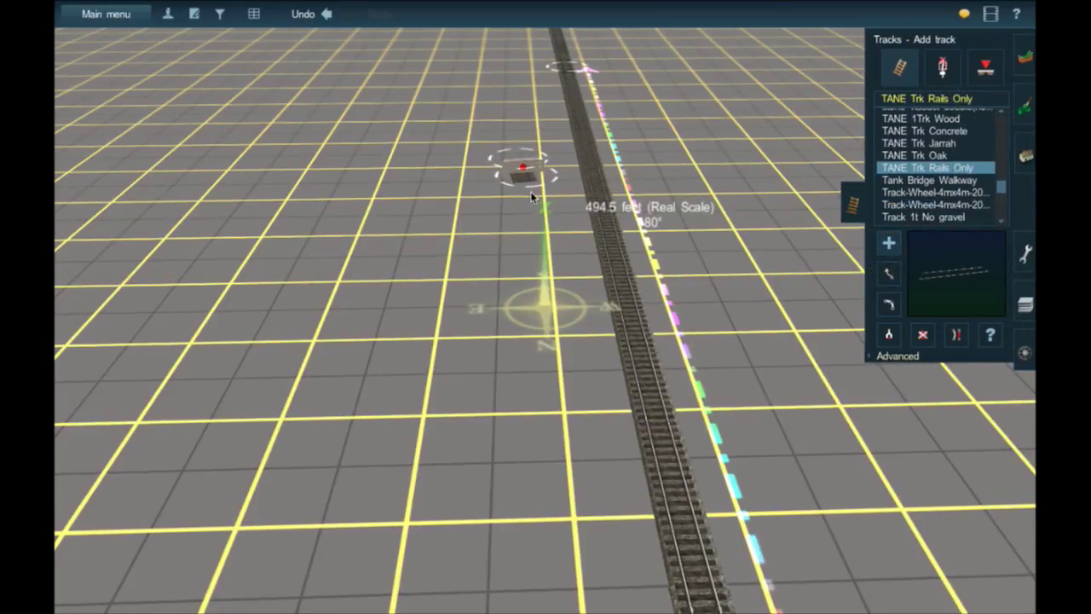
click(891, 275)
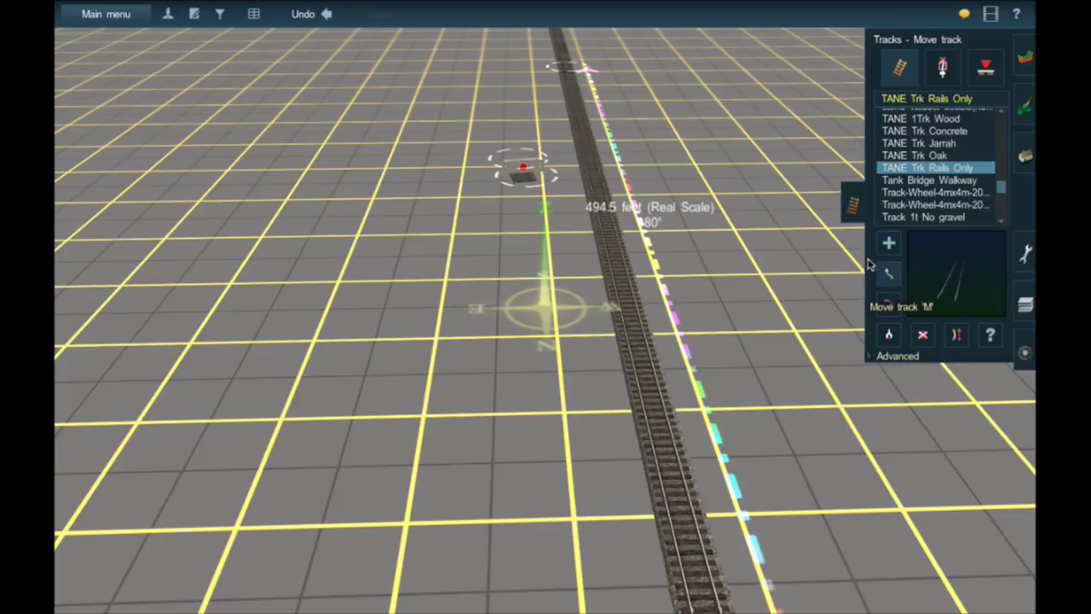
Step: Move the siding gate close beside the main track, past the ruler's end, and rotate it parallel to the rails
click(1026, 155)
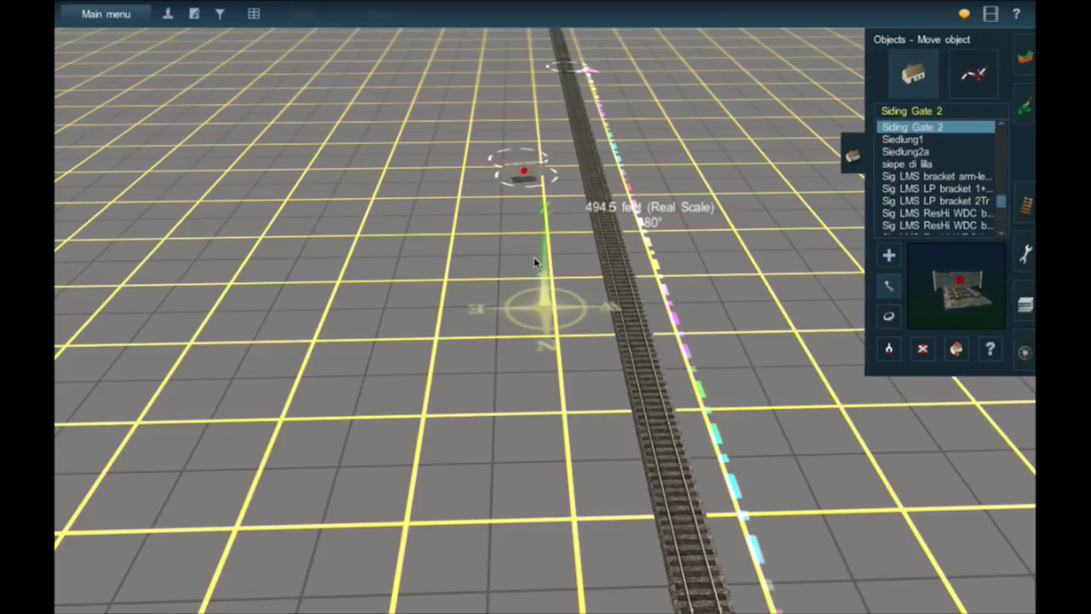
mouse_move(534, 257)
mouse_down()
mouse_move(570, 434)
mouse_move(535, 310)
mouse_move(536, 338)
mouse_move(550, 344)
mouse_move(539, 357)
mouse_move(581, 329)
mouse_up()
right_click(570, 434)
right_click(563, 418)
key(Up)
click(889, 316)
key(m)
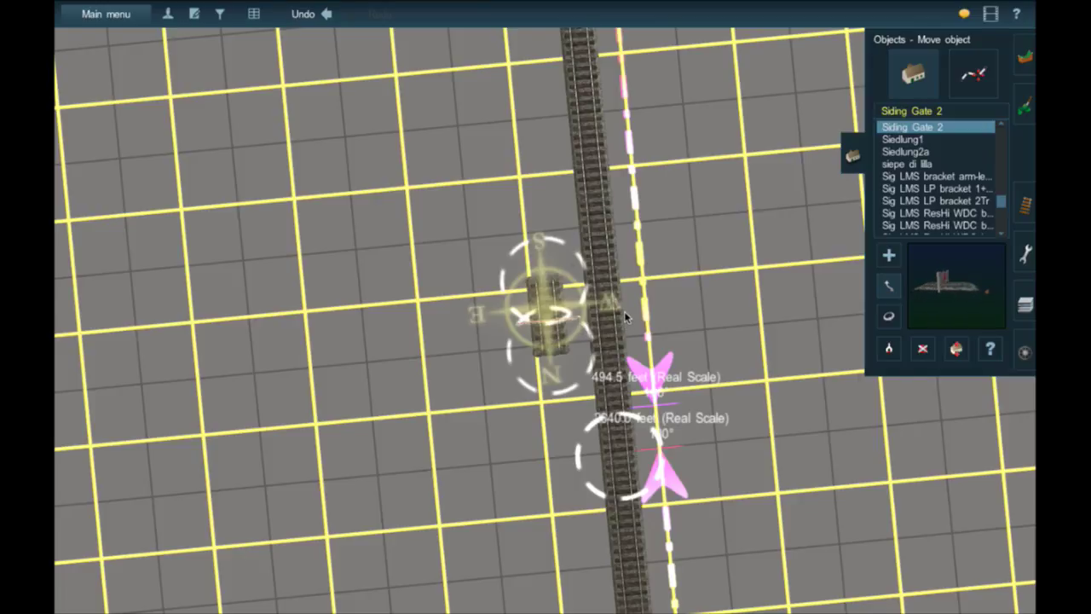
Step: Lay TANE Trk Rails Only track from the siding gate, join it to the main track and straighten the track at the join
key(Down)
right_click(657, 468)
key(Right)
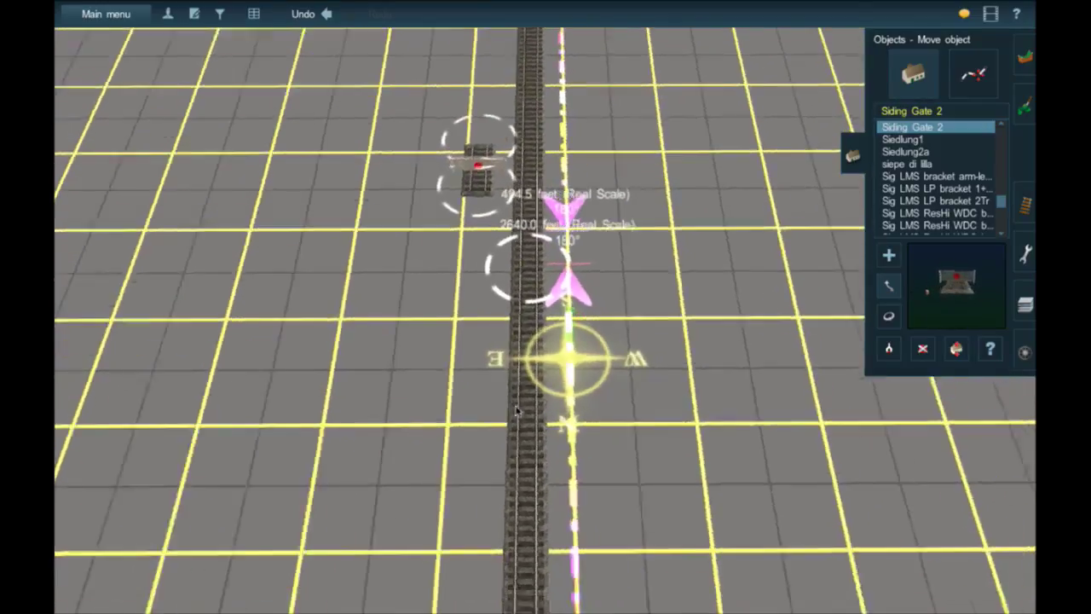
click(1025, 207)
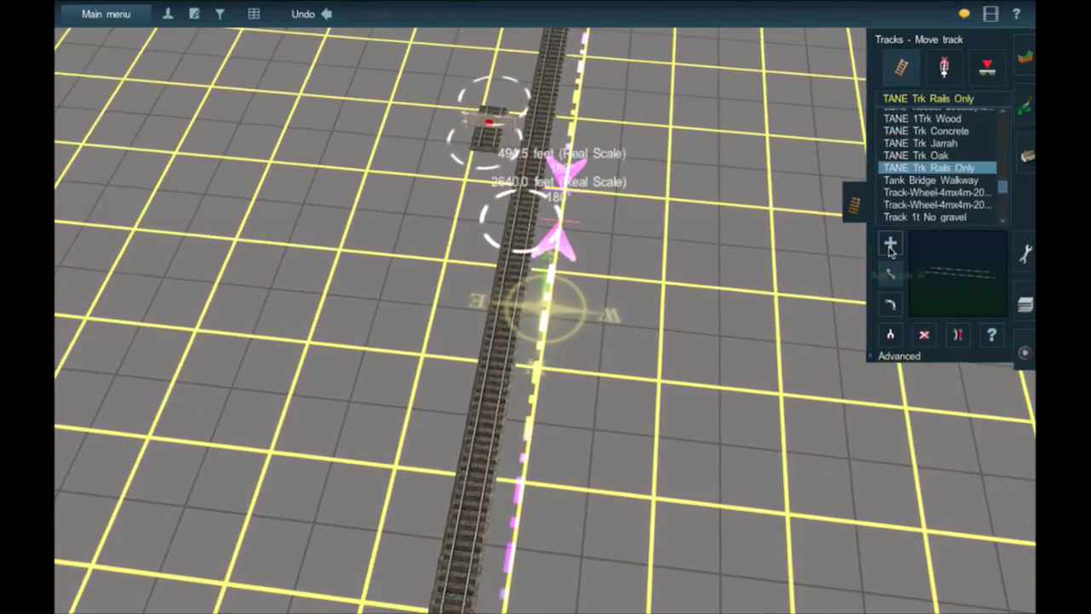
click(889, 245)
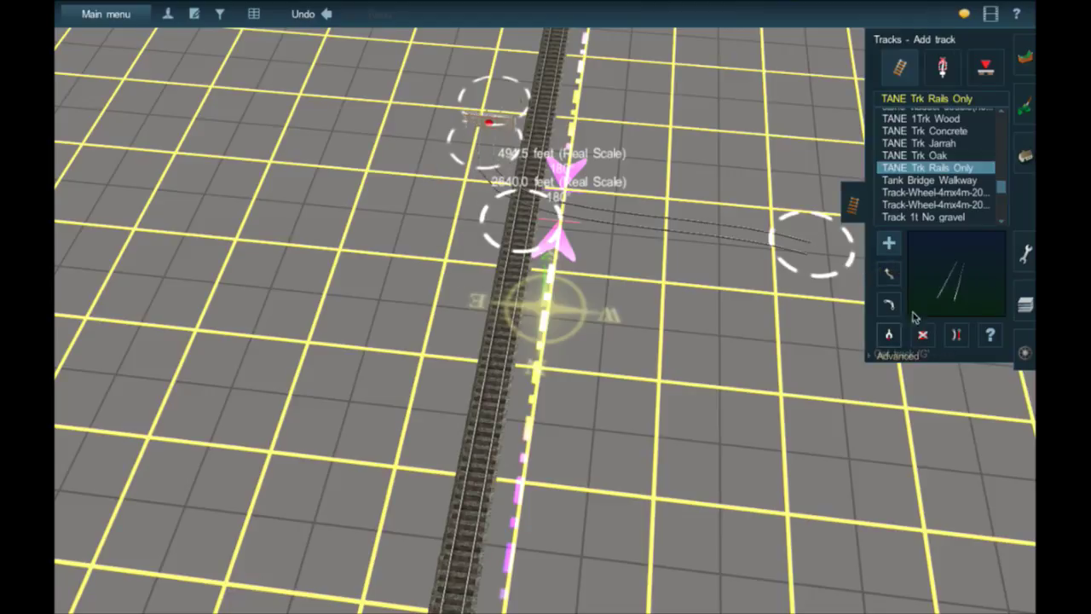
click(439, 378)
right_drag(440, 464, 497, 458)
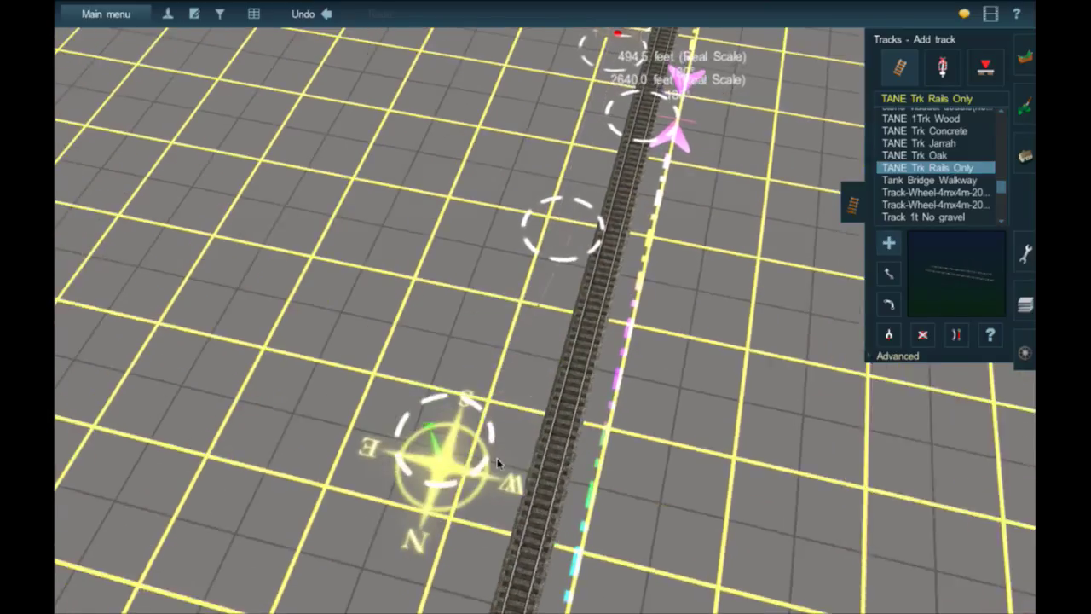
key(Down)
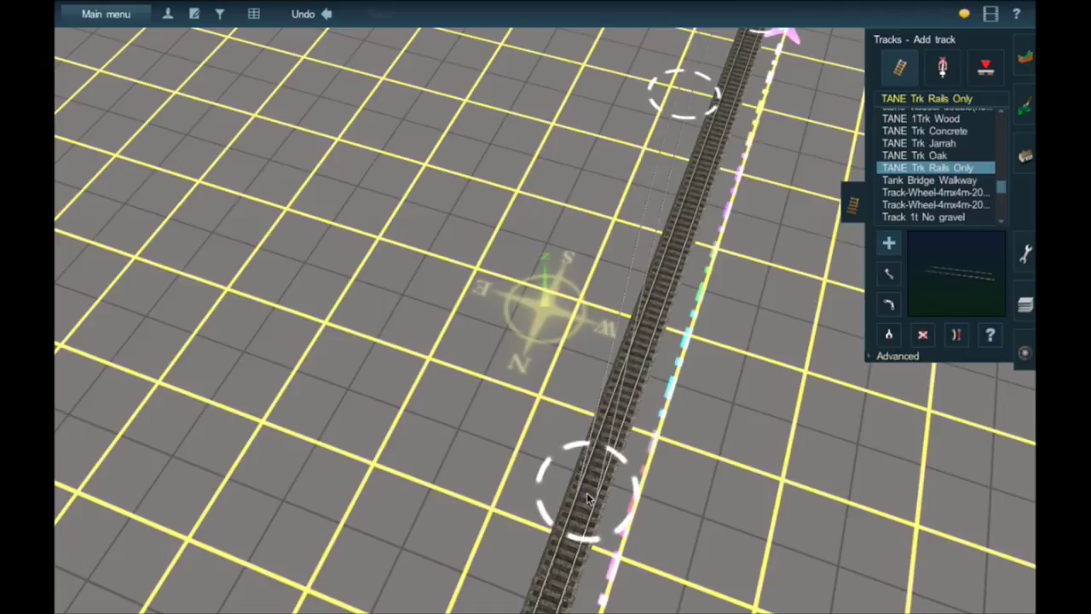
click(588, 500)
click(964, 337)
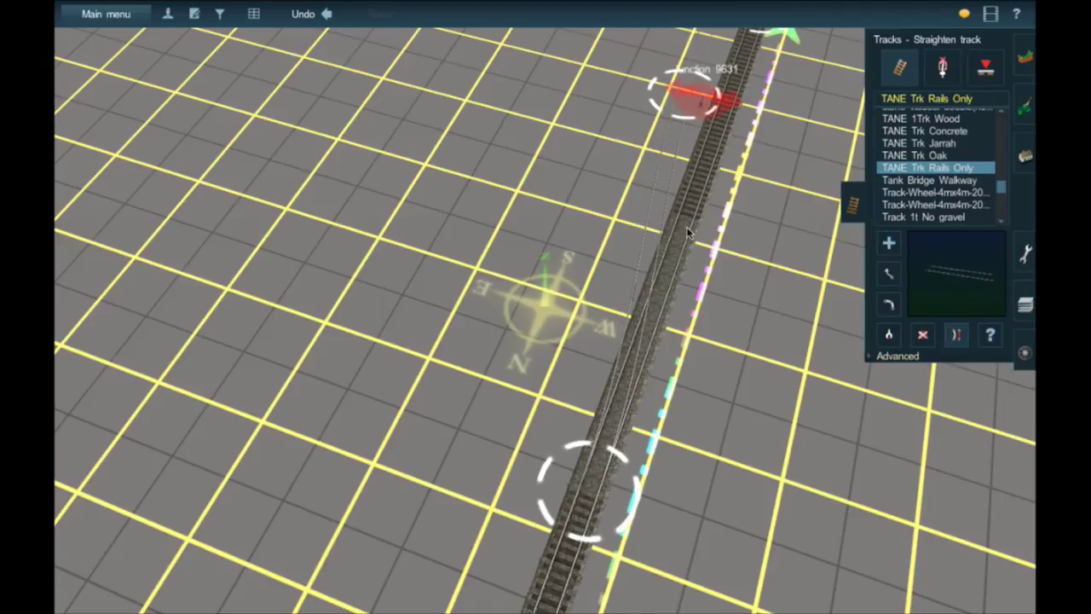
click(923, 336)
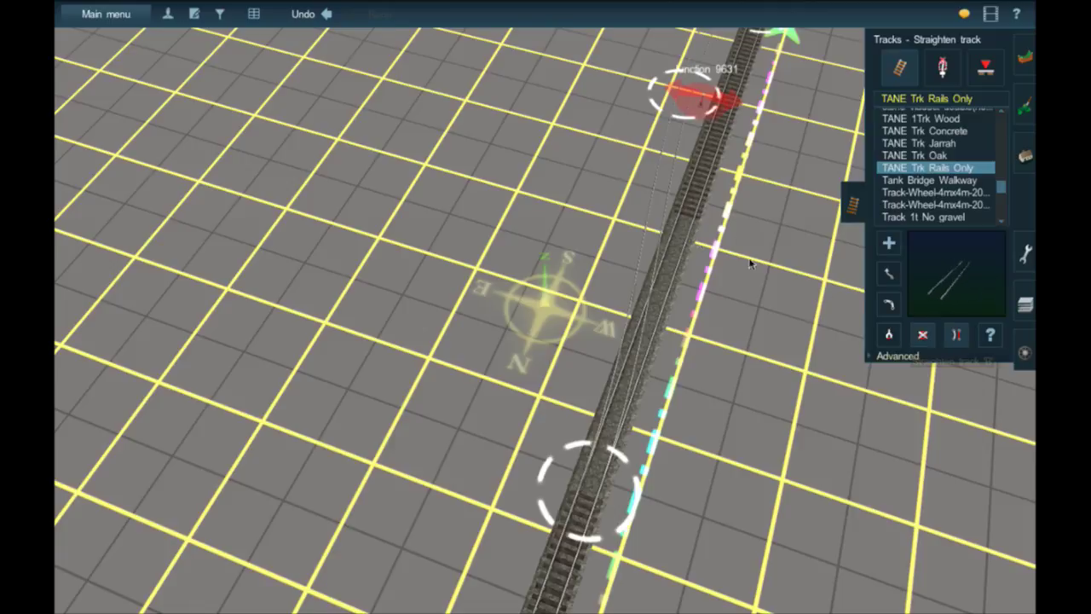
Step: Delete the siding's rails-only connection and lay it again between the siding's end and the main track
click(655, 207)
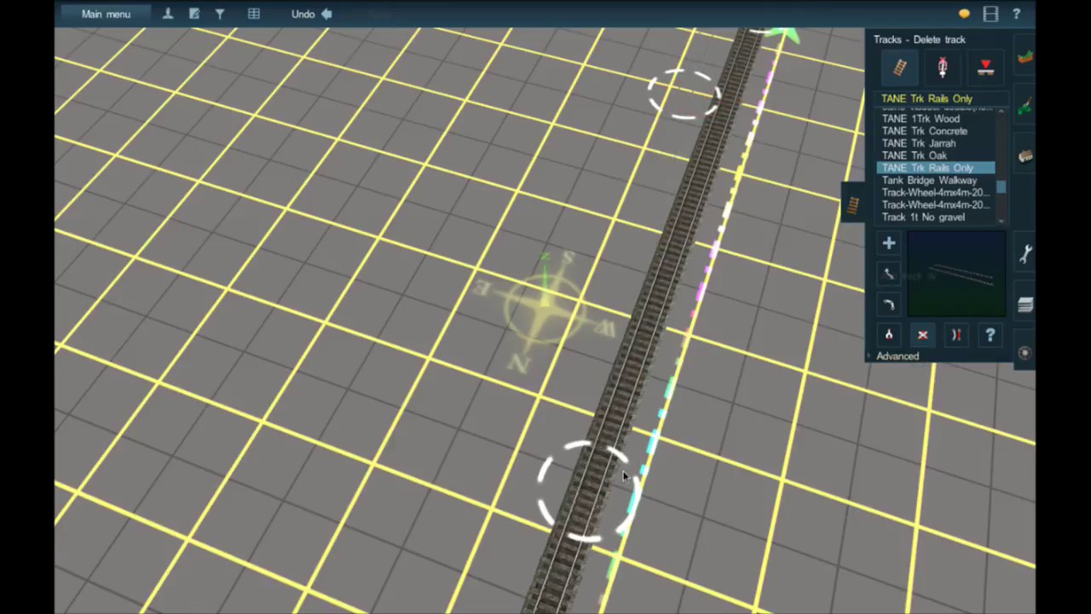
click(625, 228)
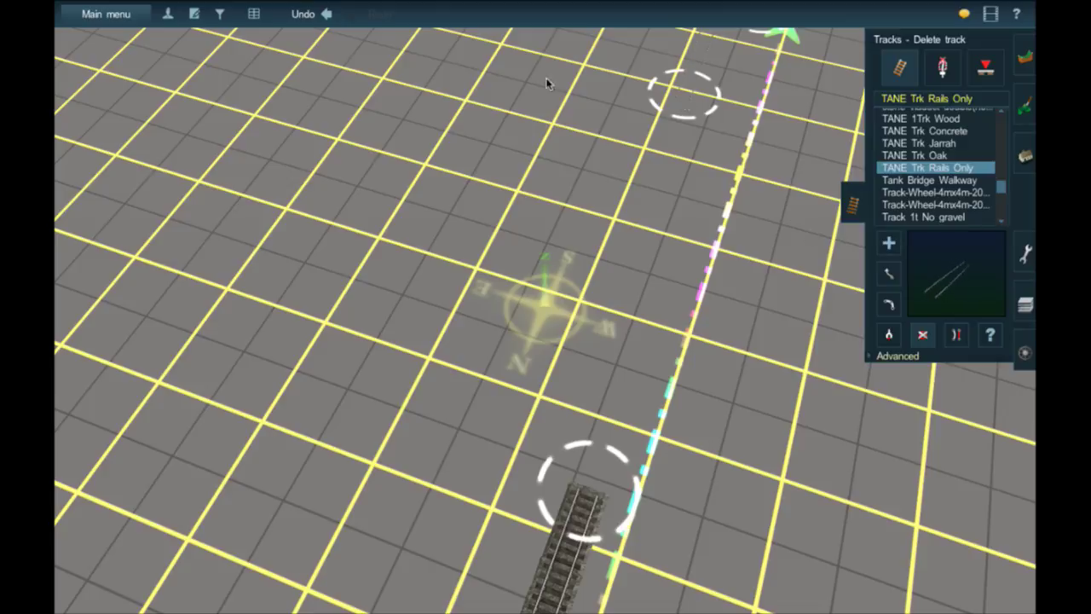
click(326, 14)
key(a)
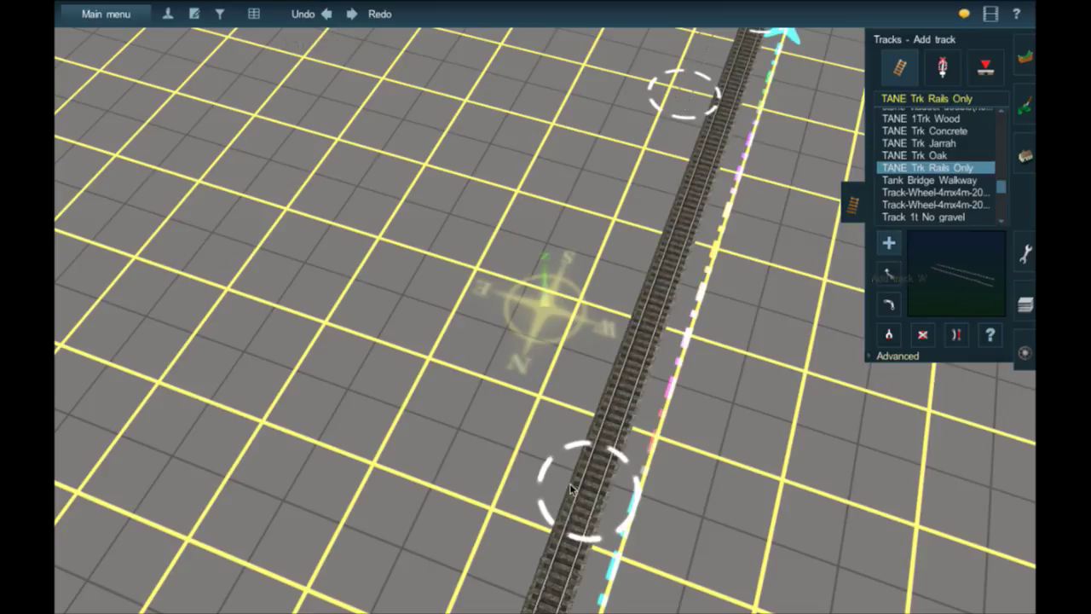
click(684, 97)
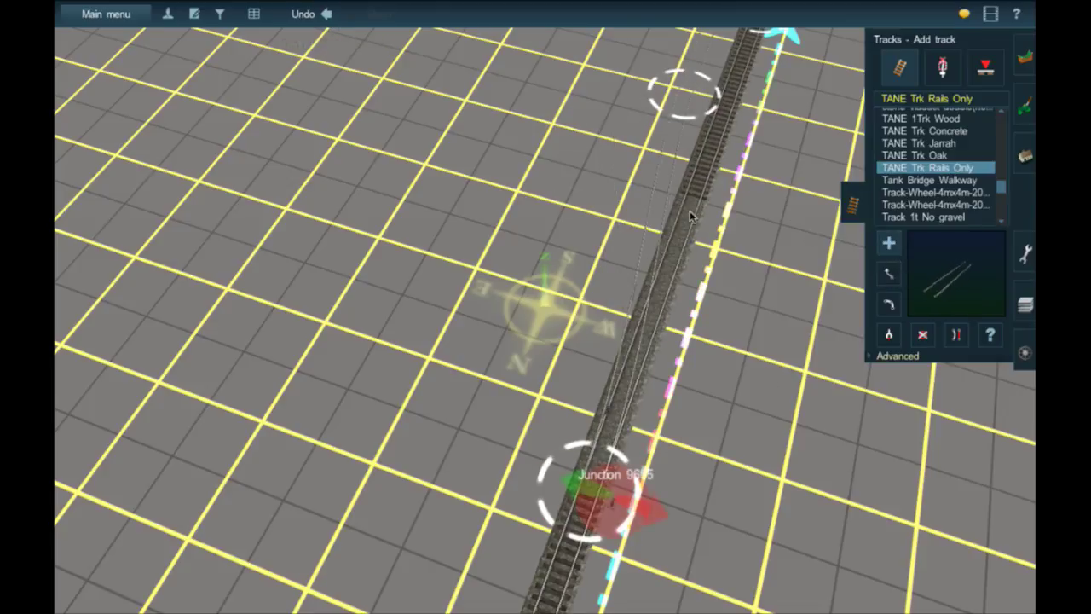
Step: Examine the rails-only turnout between the main track and the siding gate, at rail level and from above
scroll(640, 358, up, 8)
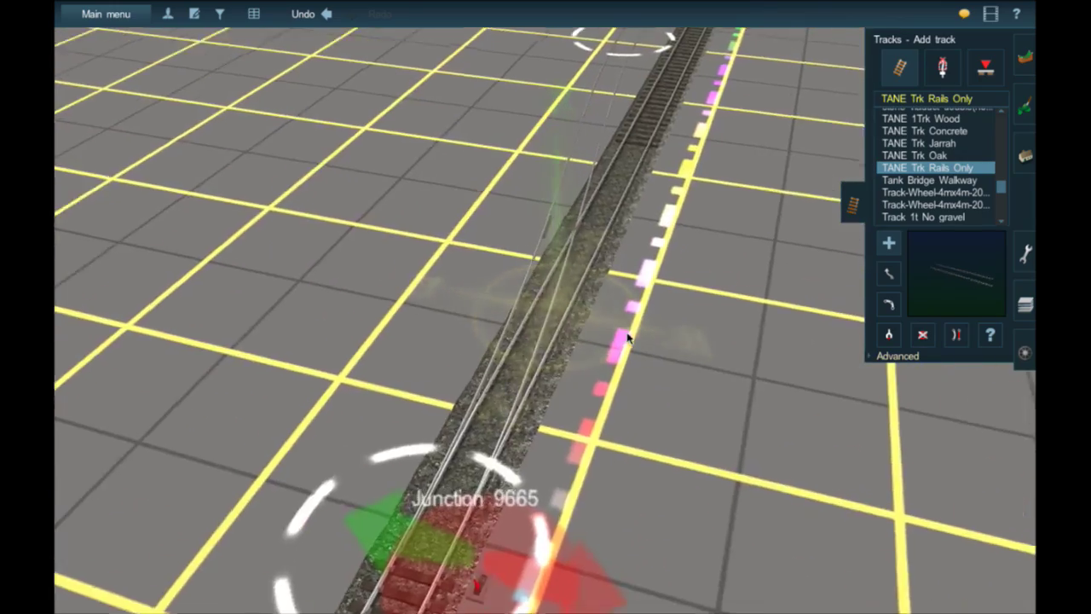
key(Down)
key(Left)
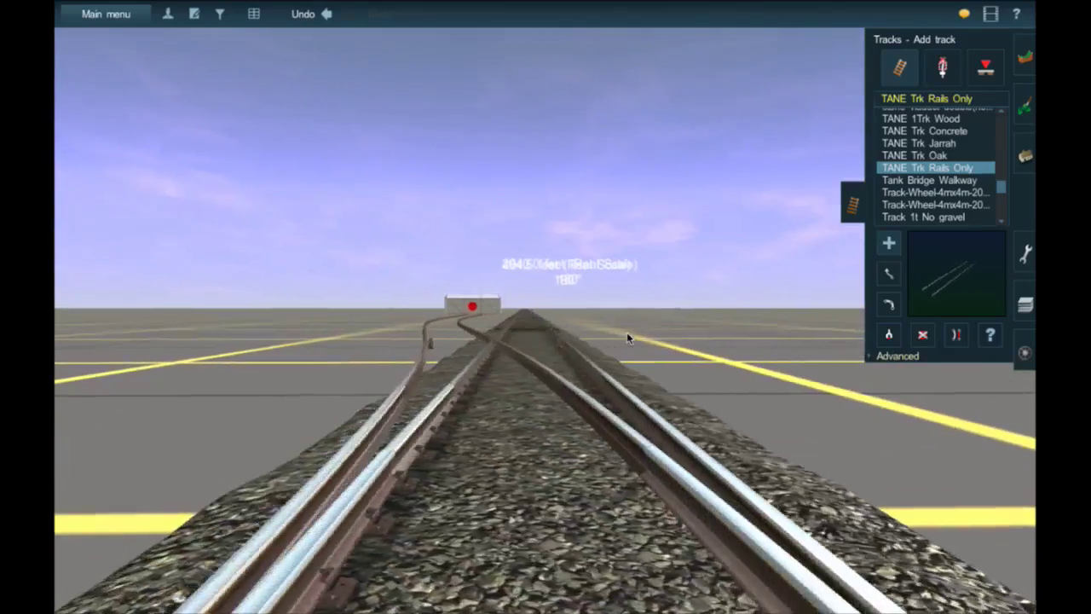
key(Up)
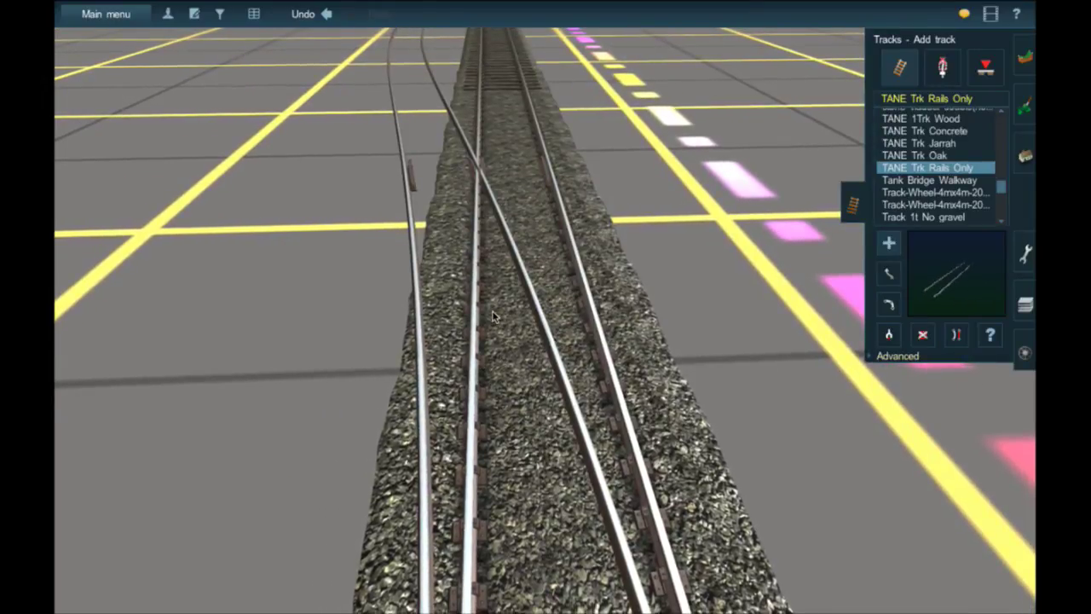
right_click(477, 345)
right_drag(511, 204, 538, 281)
scroll(552, 309, down, 5)
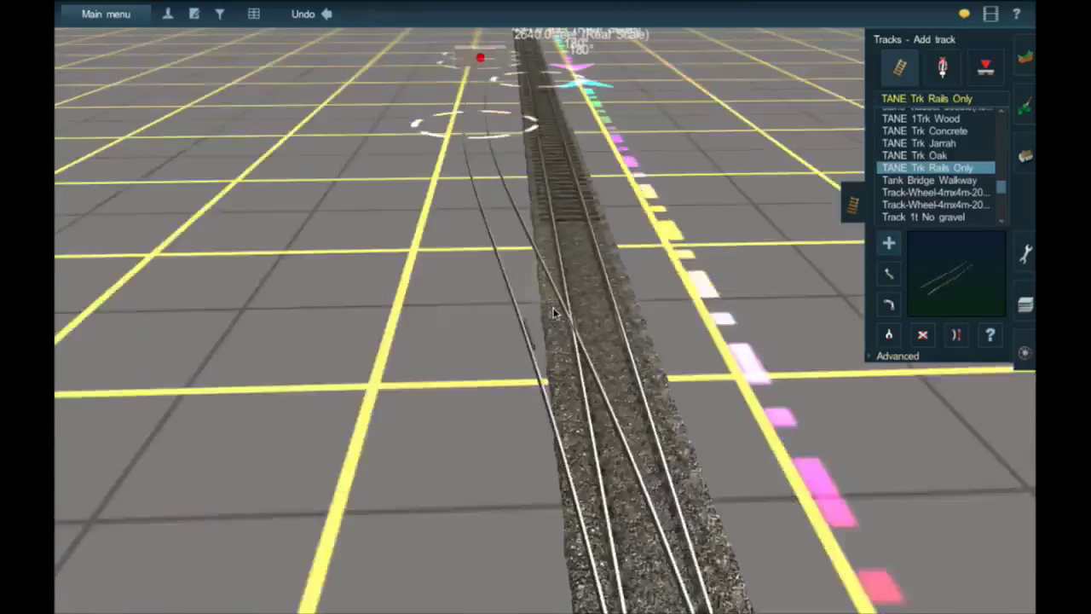
right_click(612, 470)
right_click(484, 180)
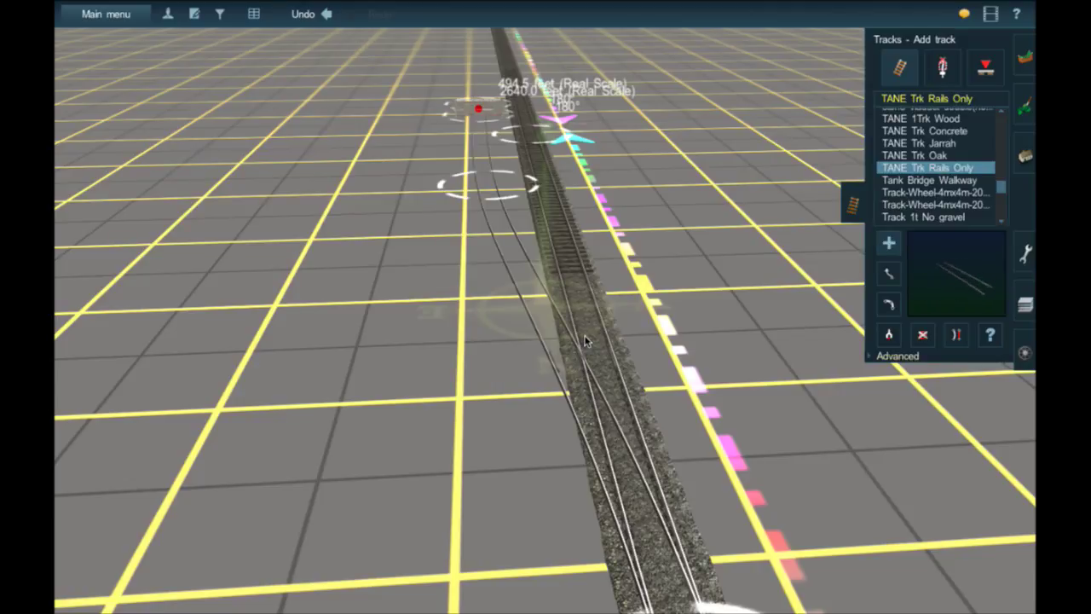
right_click(542, 198)
right_click(540, 414)
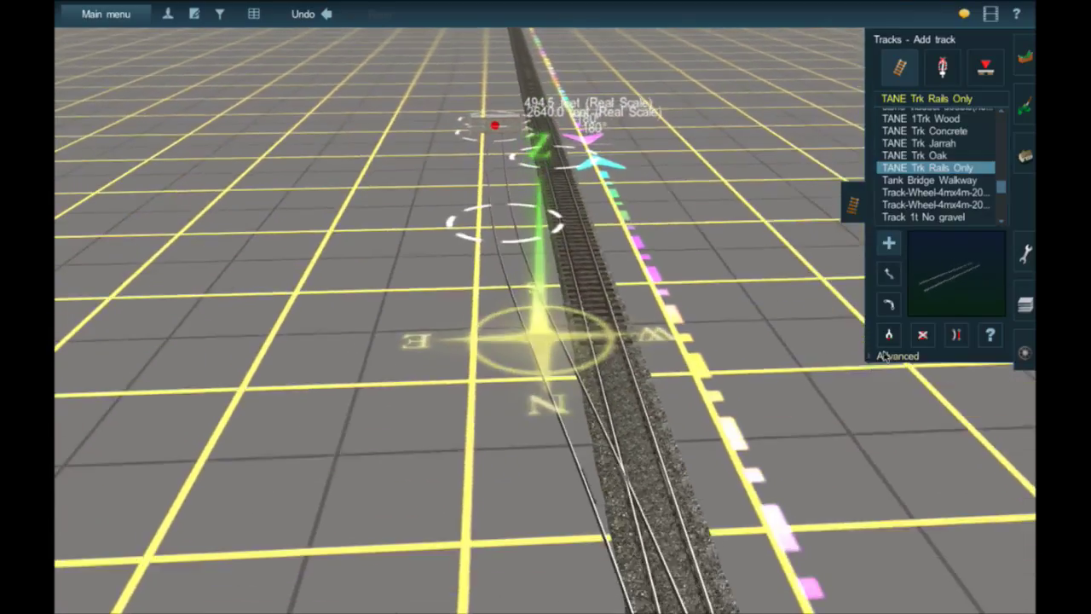
Step: Replace the rails-only connection between the siding's end and the main track with TANE 1Trk Wood track
click(923, 334)
click(540, 279)
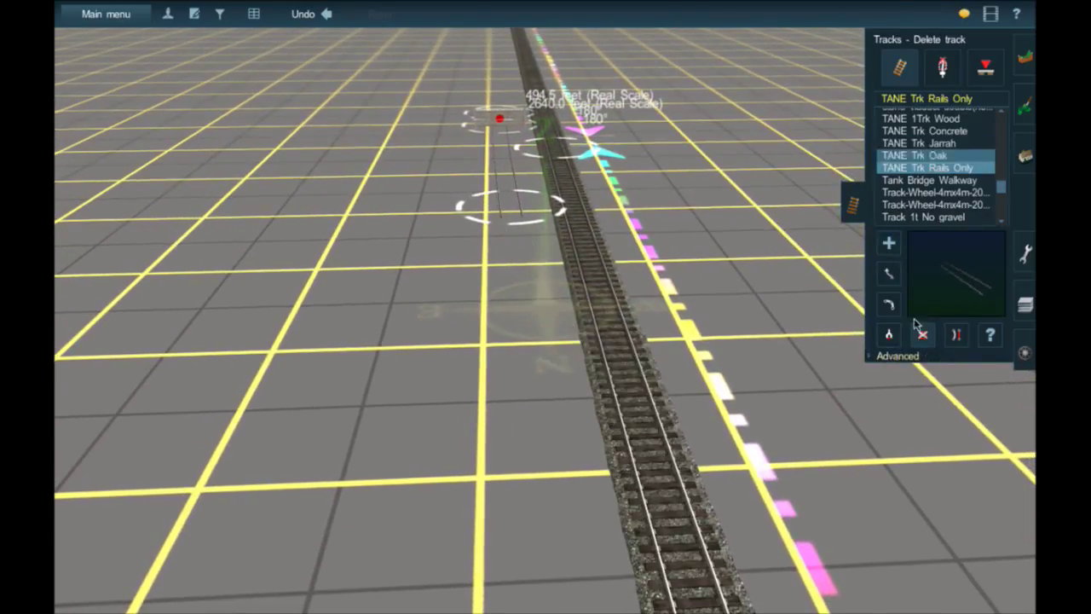
click(921, 119)
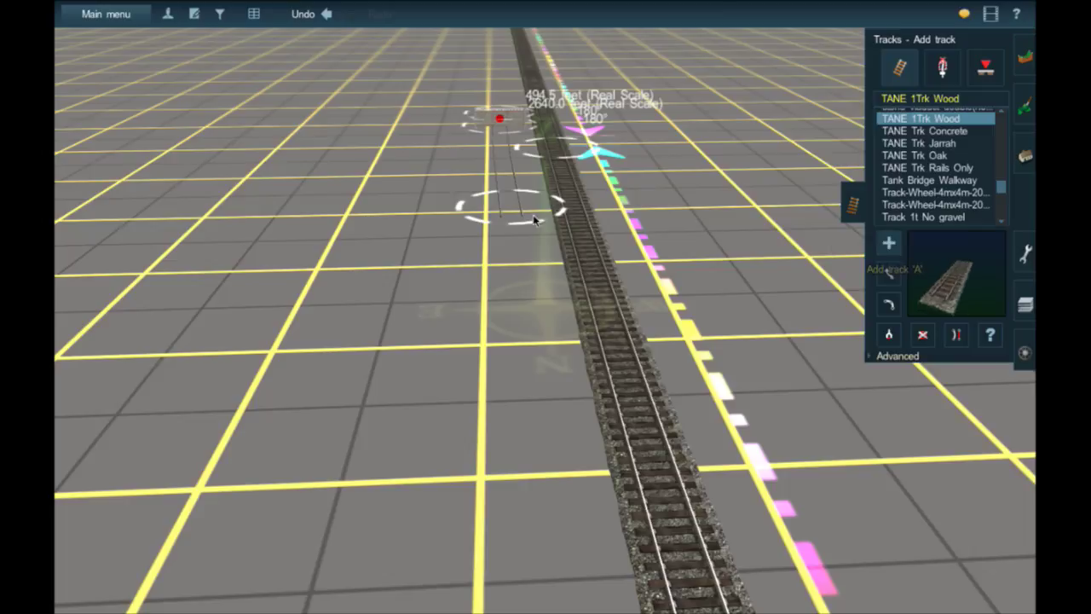
drag(535, 219, 607, 426)
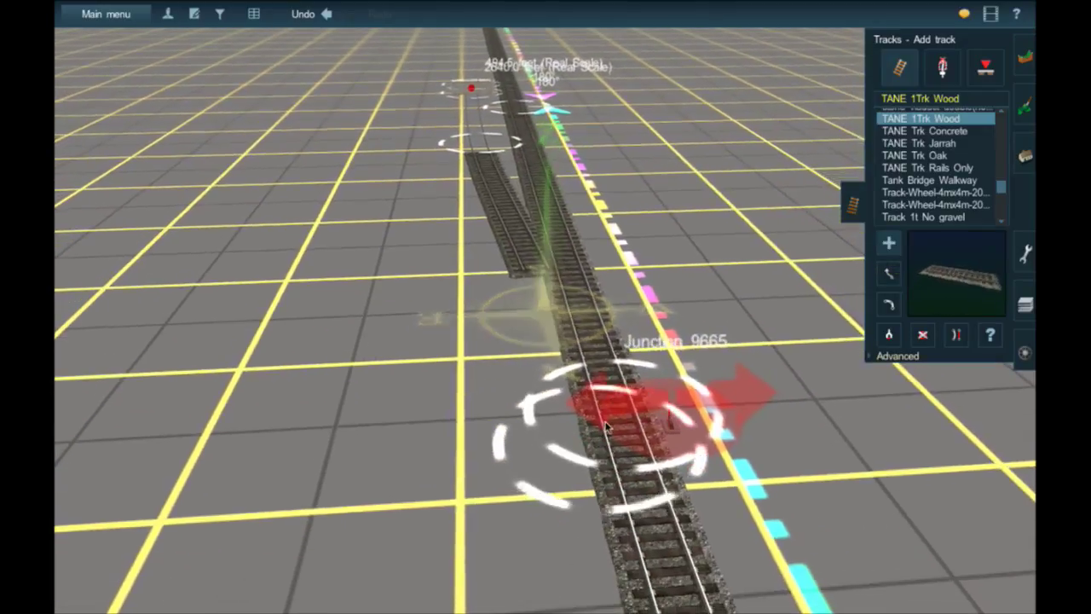
Step: Shift the point where the wooden track meets the rails-only track slightly away from the main track, in line with the gate
right_click(474, 146)
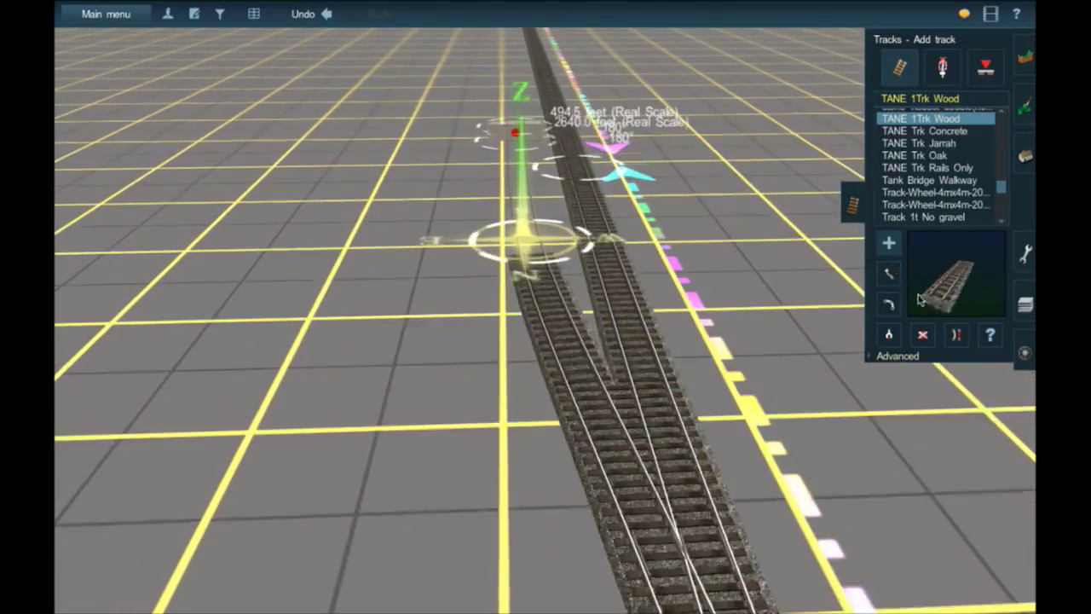
click(956, 335)
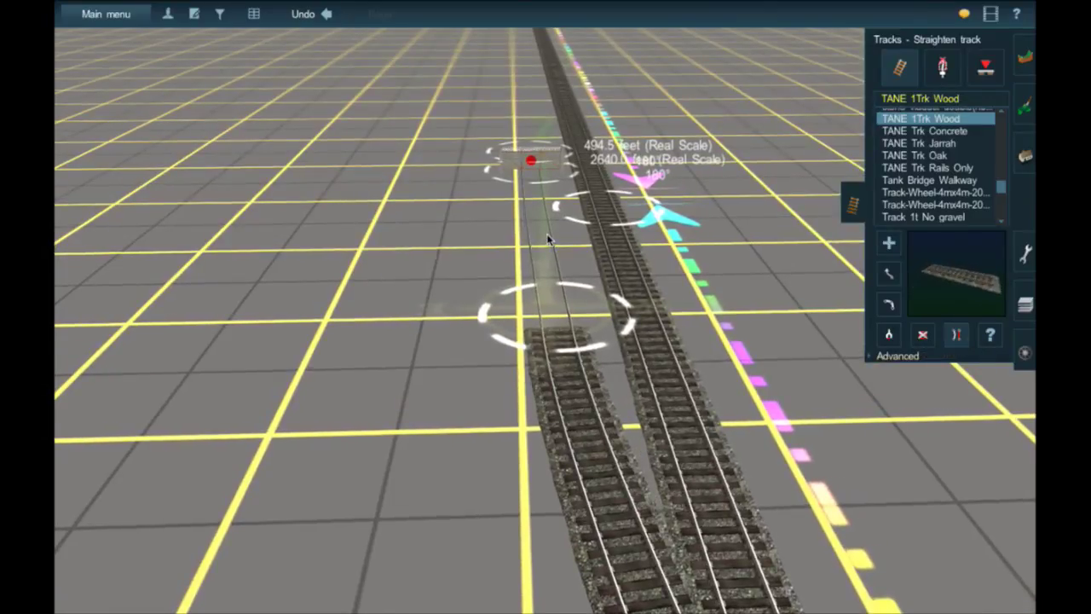
click(888, 276)
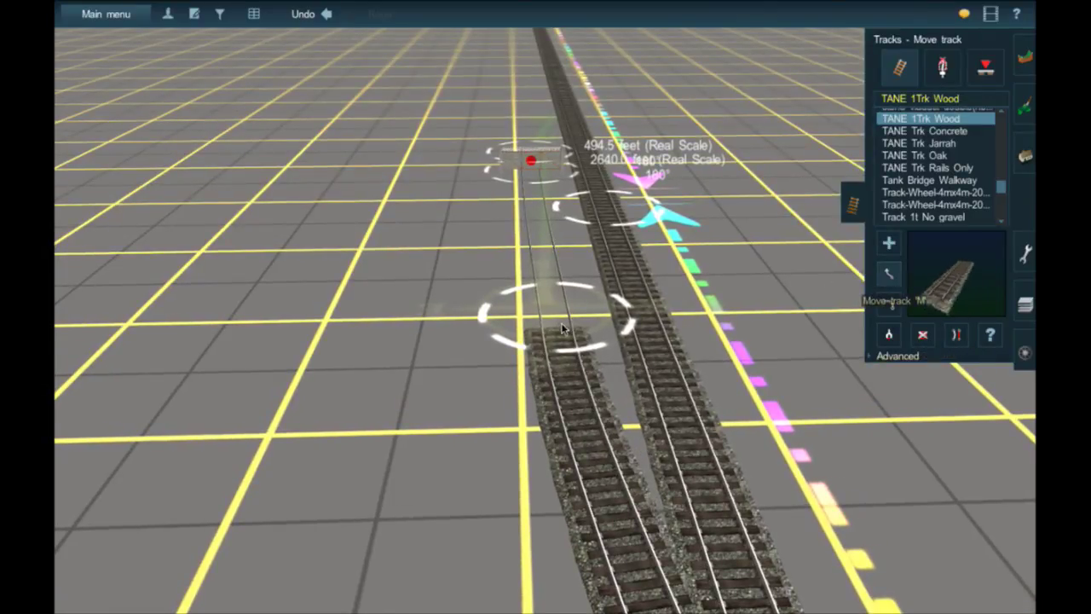
mouse_move(562, 328)
mouse_down()
mouse_move(523, 337)
mouse_move(547, 338)
mouse_move(546, 326)
mouse_up()
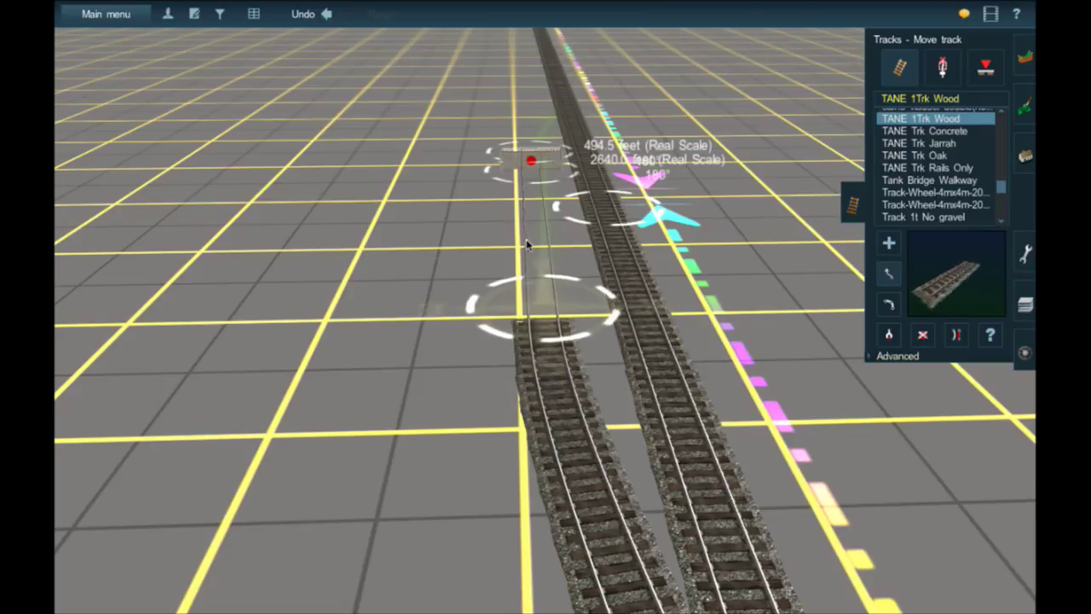
Step: Search the spline objects for JR while viewing the main track and siding gate from the side
right_drag(526, 239, 576, 325)
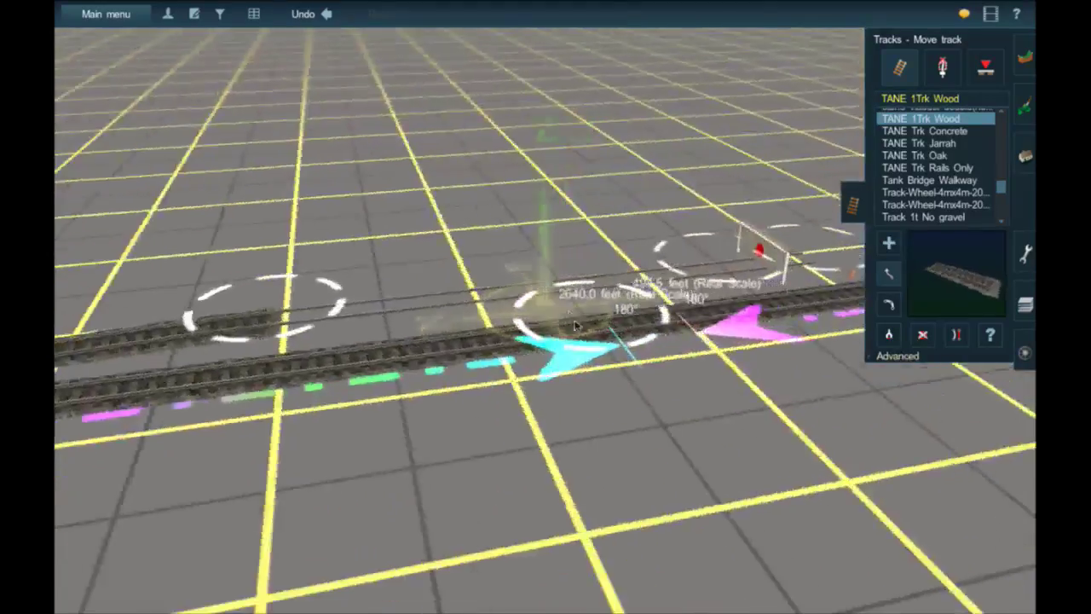
right_click(576, 325)
click(1024, 156)
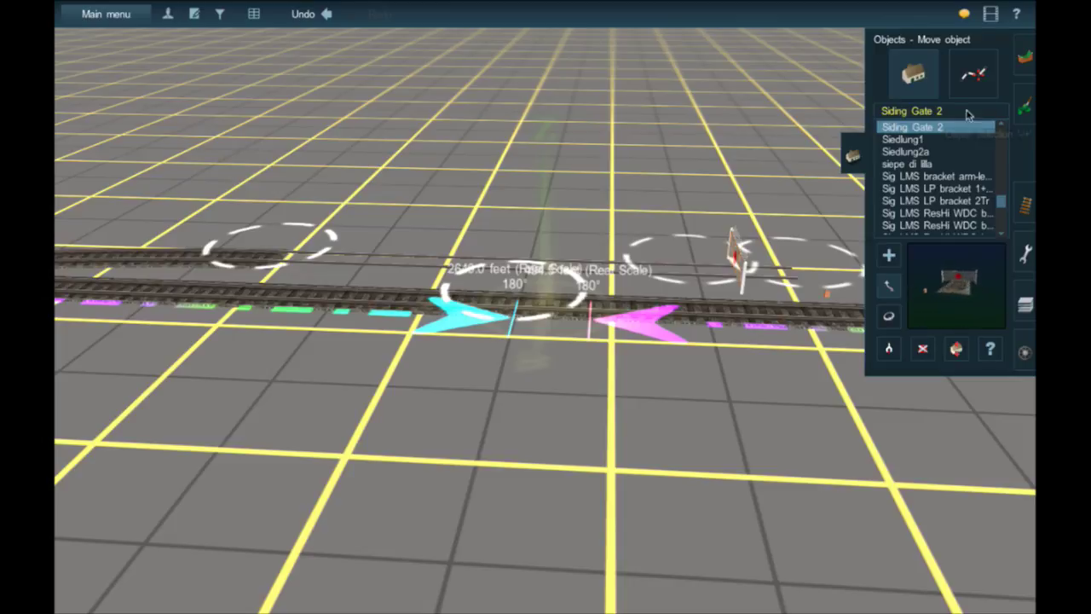
click(972, 75)
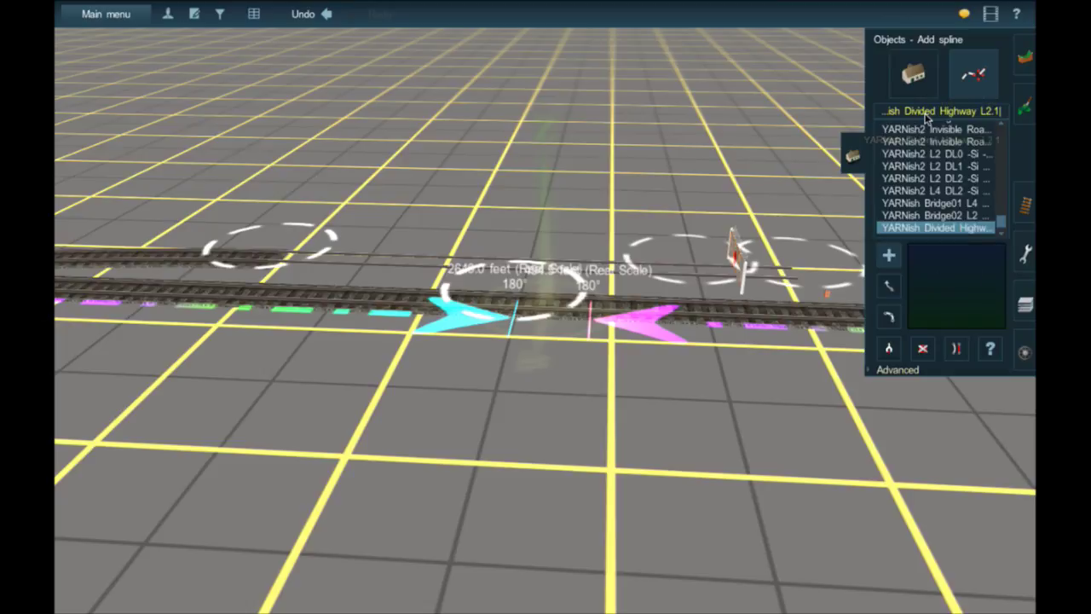
click(927, 118)
text(JR)
click(968, 189)
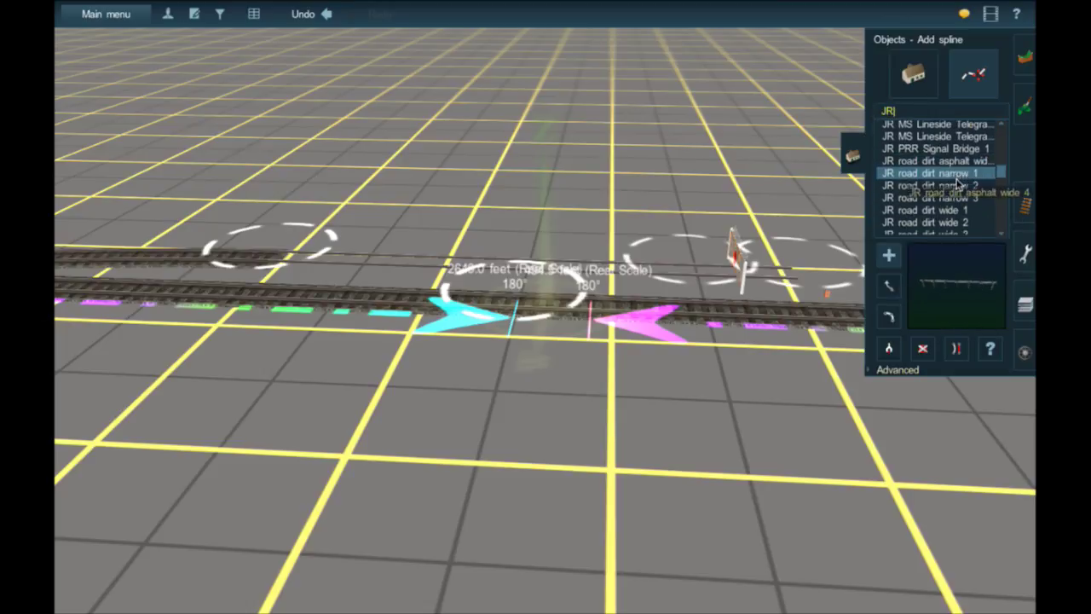
Step: Preview the narrow and wide variants of the JR road dirt splines
click(957, 184)
click(960, 218)
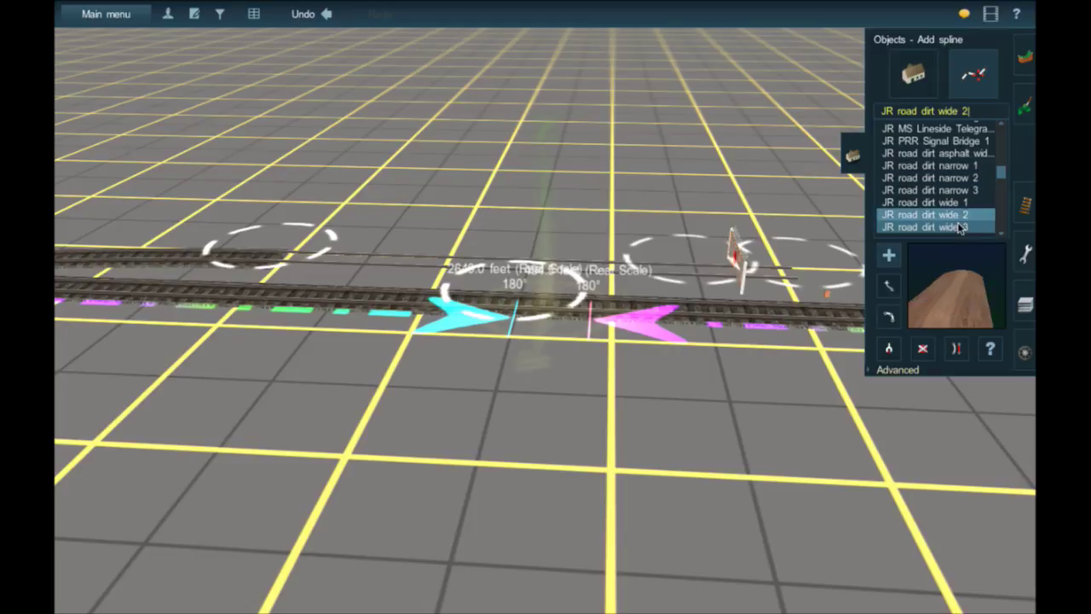
click(961, 227)
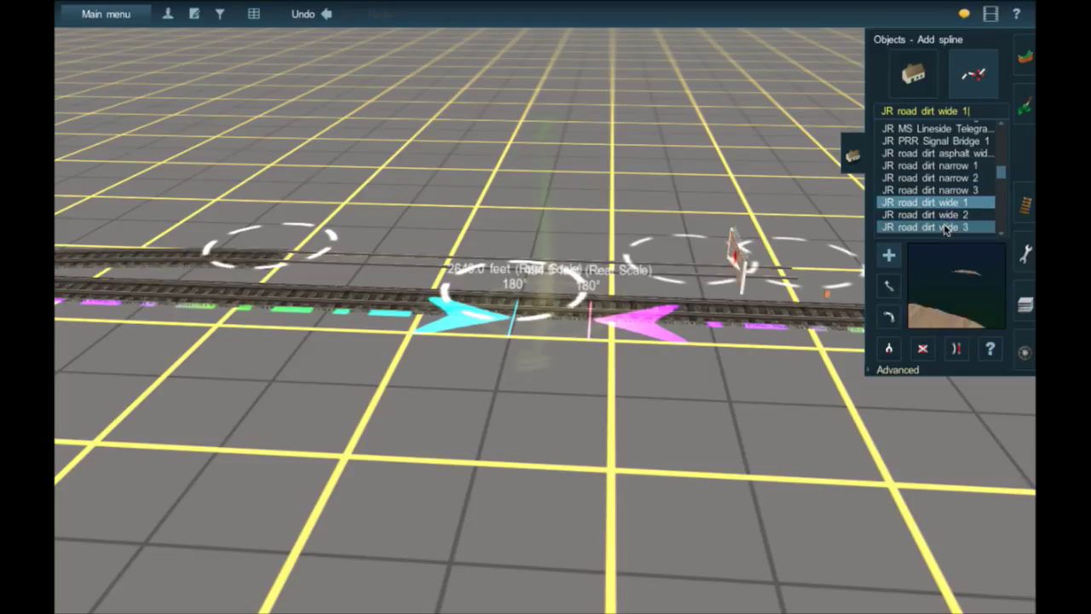
click(944, 217)
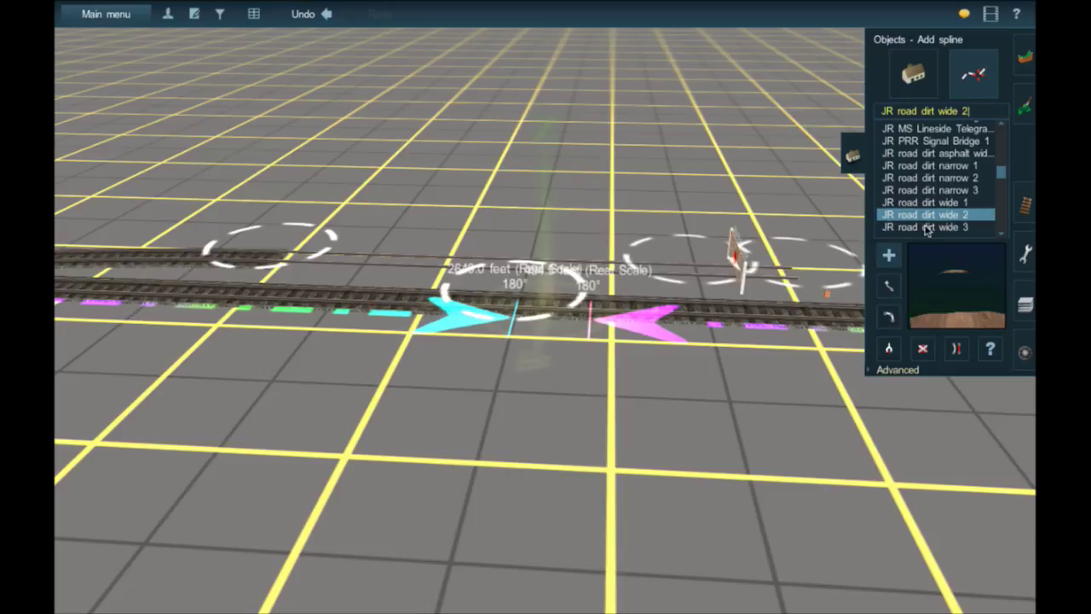
click(956, 178)
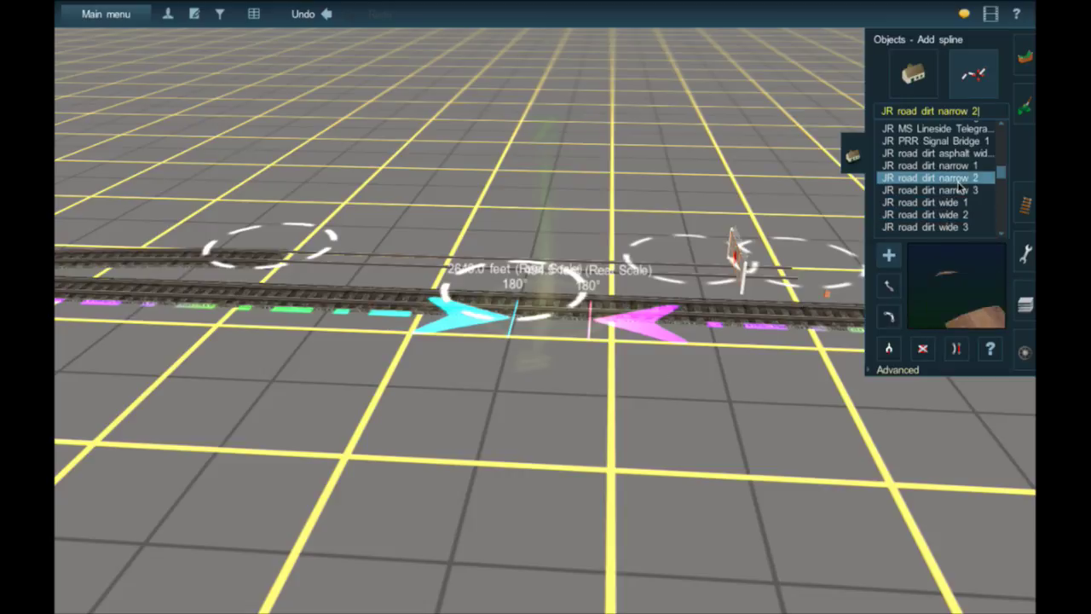
click(954, 164)
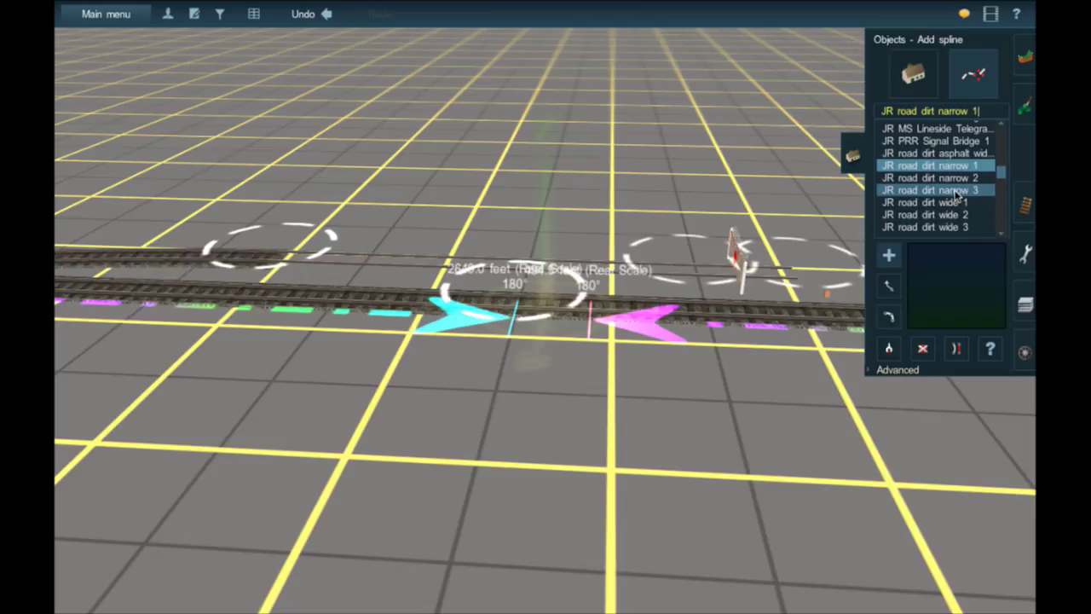
Step: Lay a JR road dirt narrow 3 spline across both tracks beside the siding gate and shift its near end
click(957, 191)
click(601, 522)
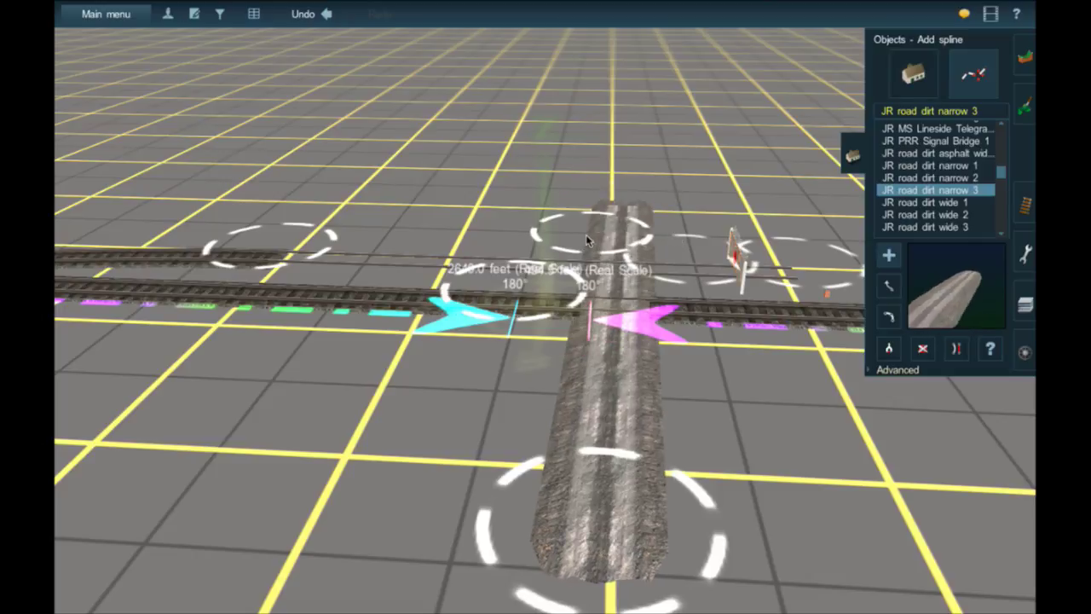
click(583, 220)
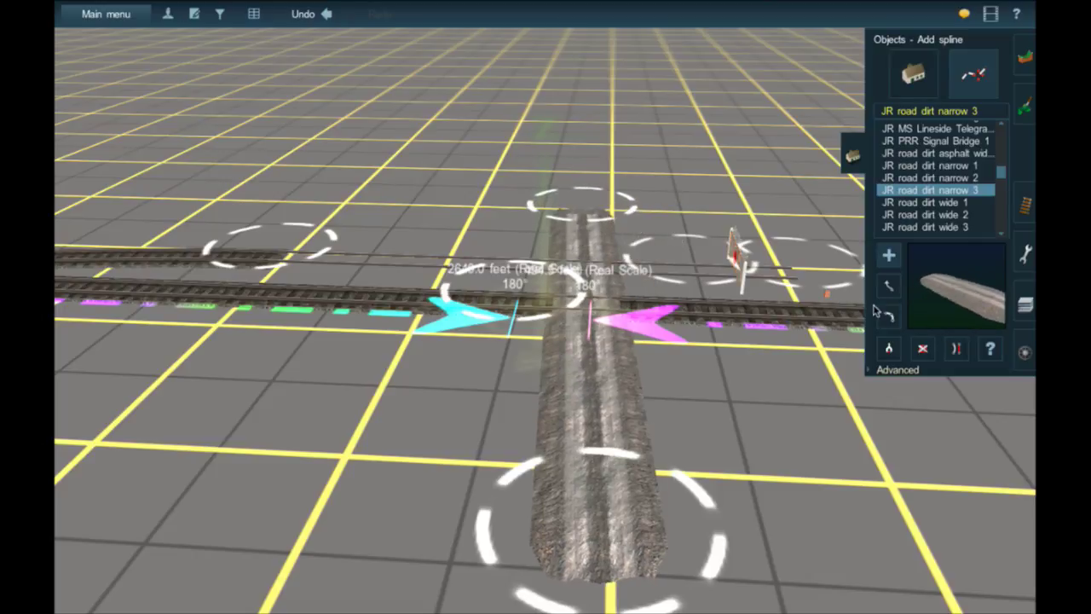
key(m)
drag(615, 553, 564, 517)
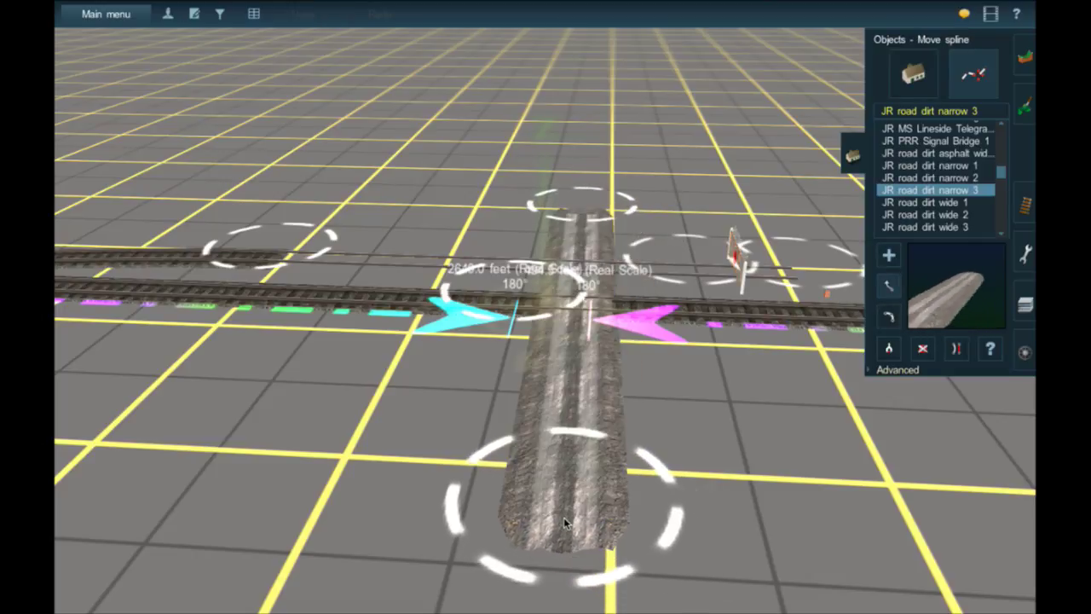
Step: Replace the narrow dirt road with a JR road dirt wide 3 spline crossing both tracks
click(922, 347)
click(553, 360)
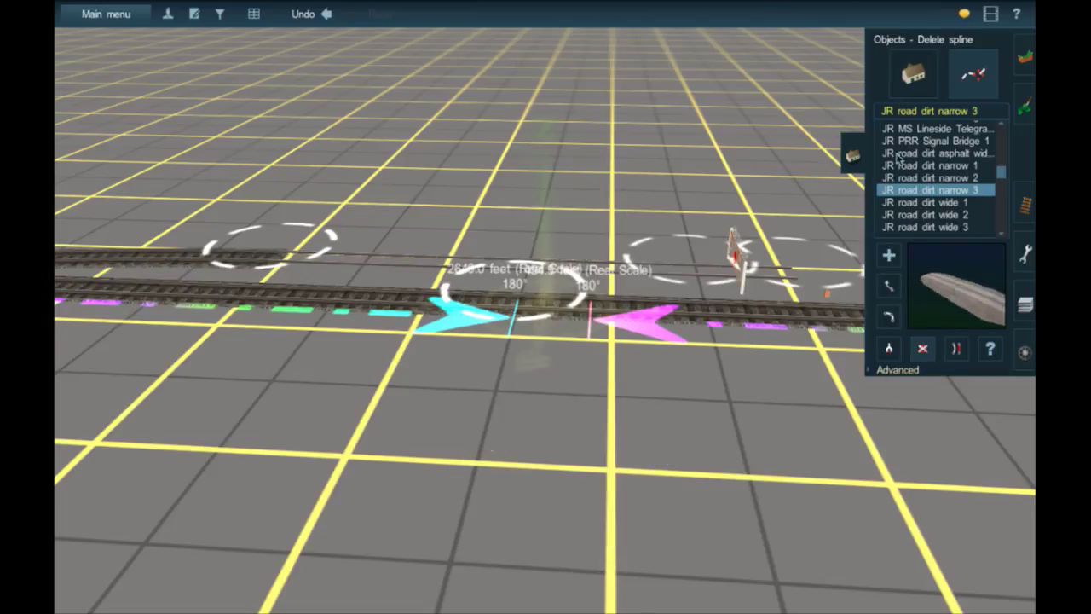
click(959, 227)
key(a)
click(544, 499)
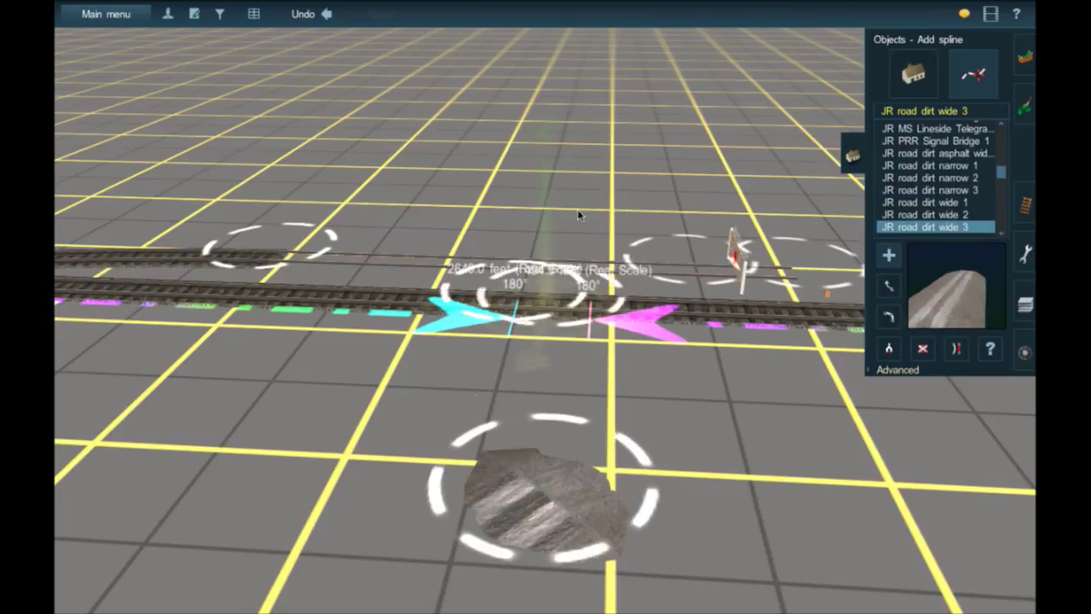
click(584, 198)
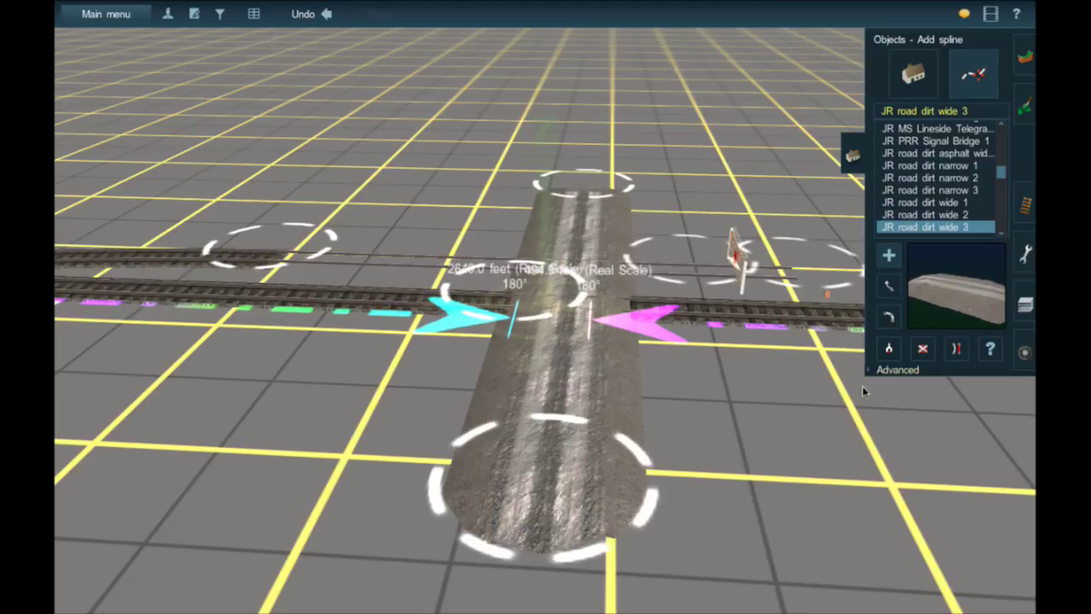
Step: Replace the wide dirt road with a JR road dirt narrow 3 spline crossing the main track and the rails-only siding
click(920, 347)
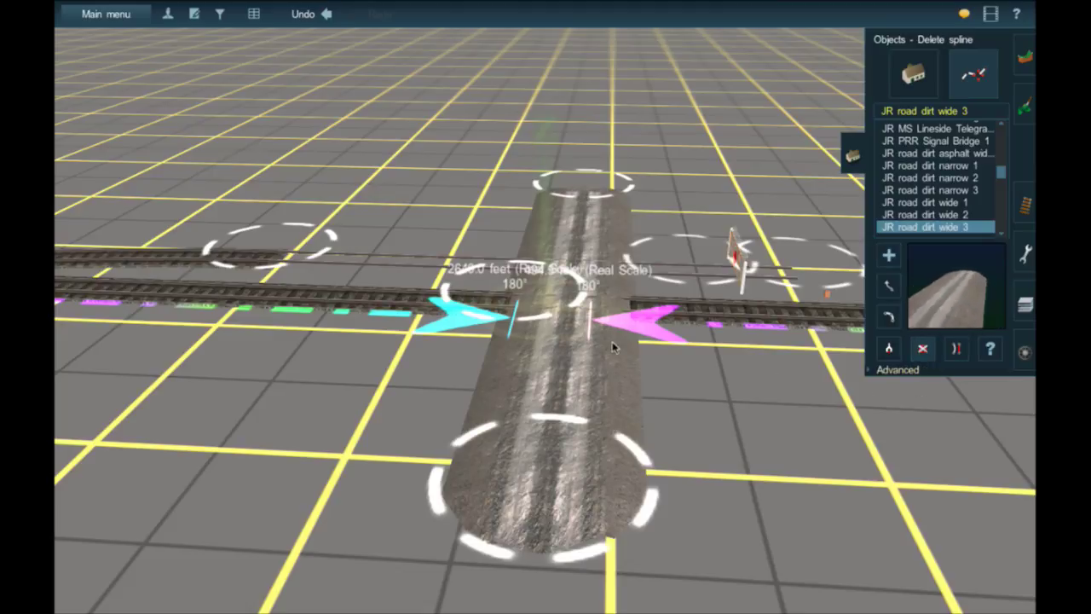
click(578, 367)
key(Up)
key(Up)
key(Up)
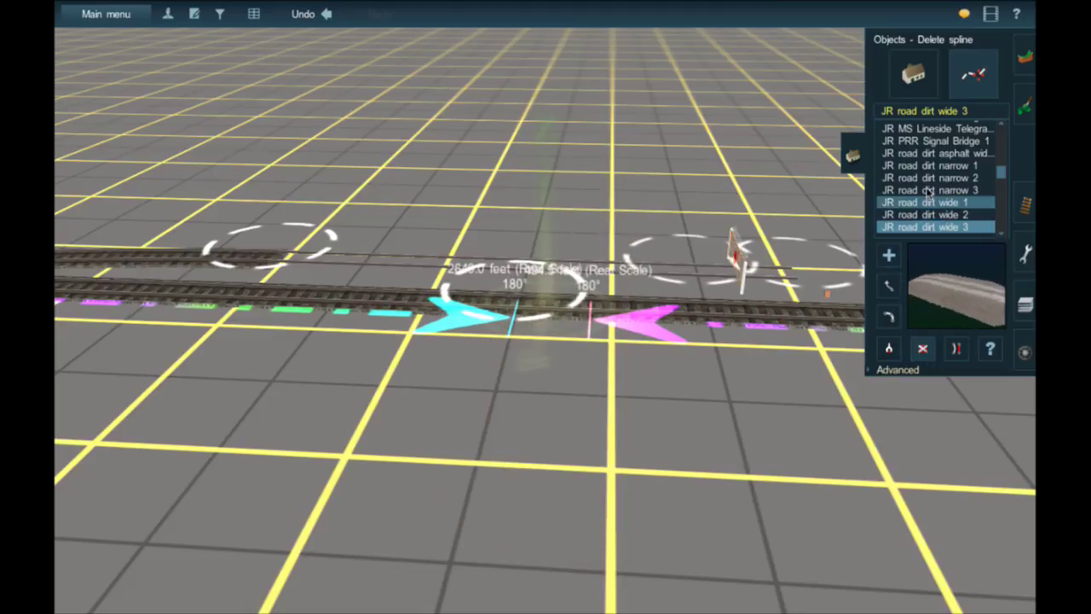
key(a)
click(583, 197)
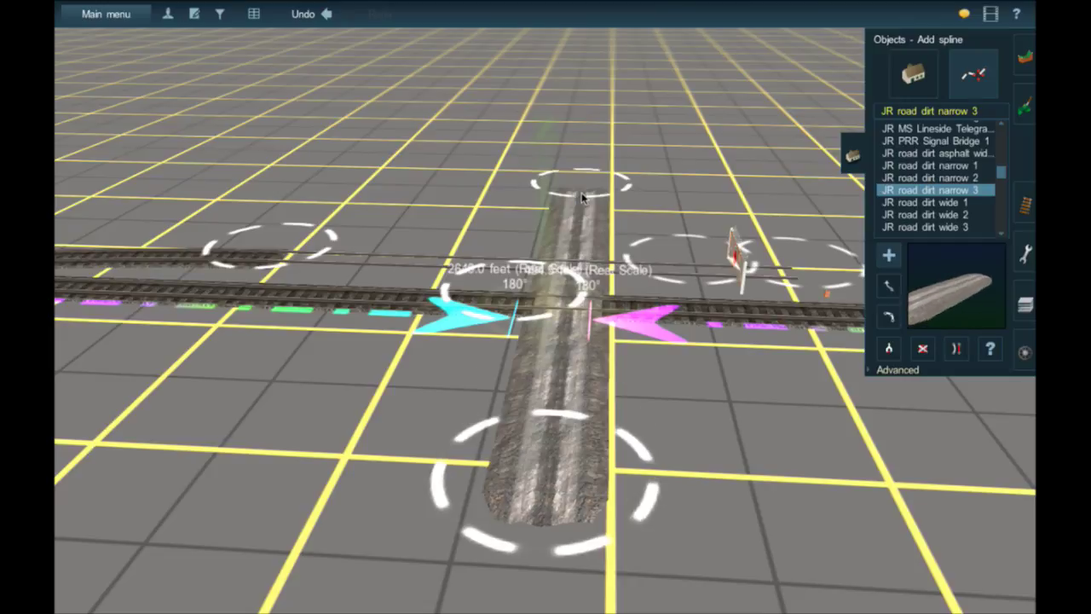
Step: Move the siding-side end of the JR road dirt narrow 3 spline closer to the tracks to shorten the road
click(571, 307)
scroll(558, 294, up, 5)
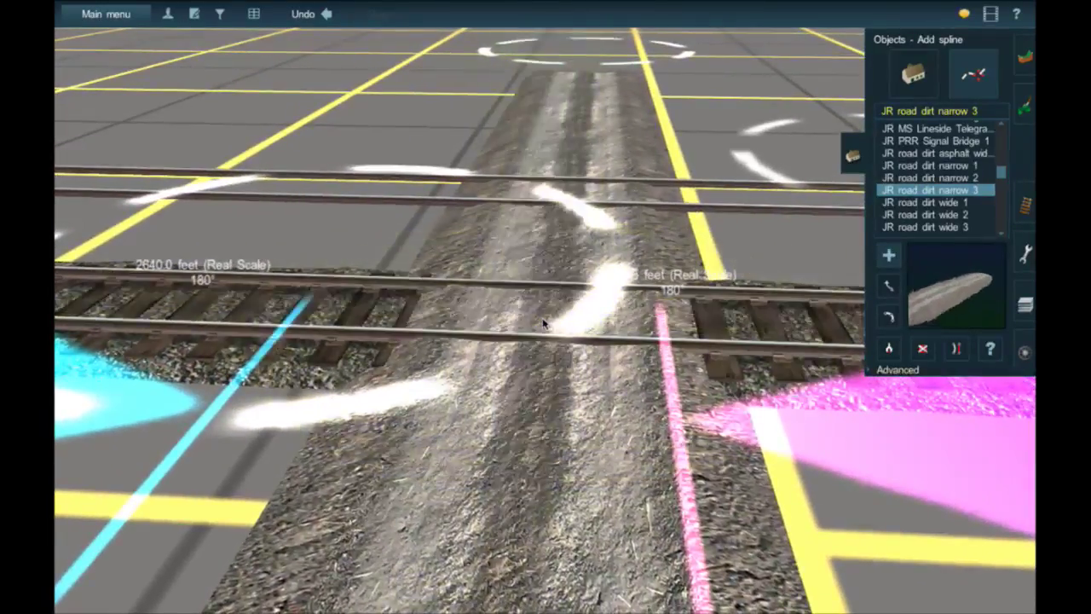
key(Right)
key(Right)
right_click(561, 467)
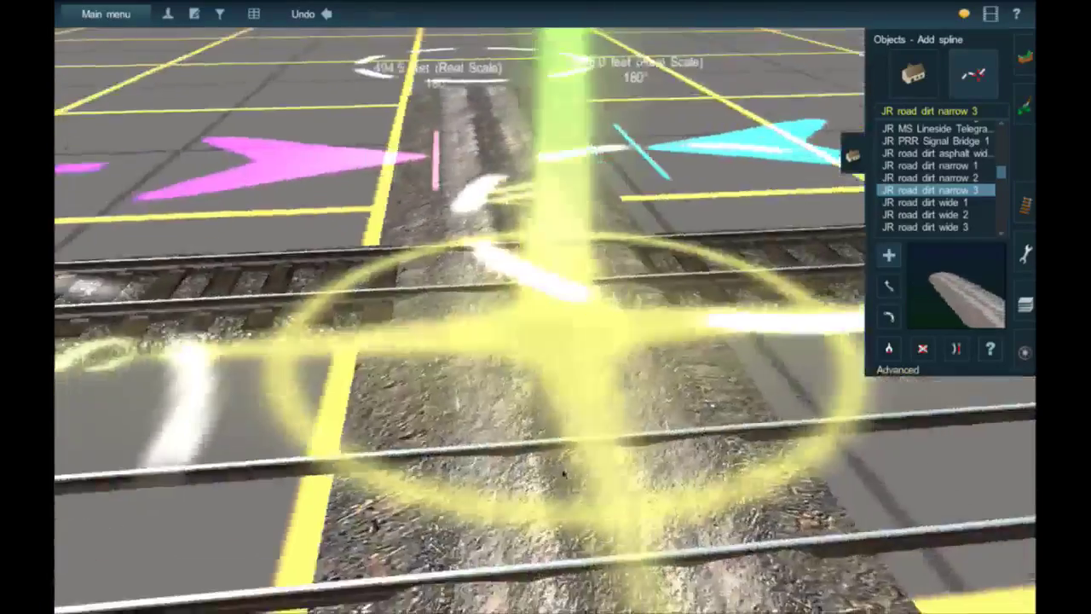
scroll(640, 418, down, 5)
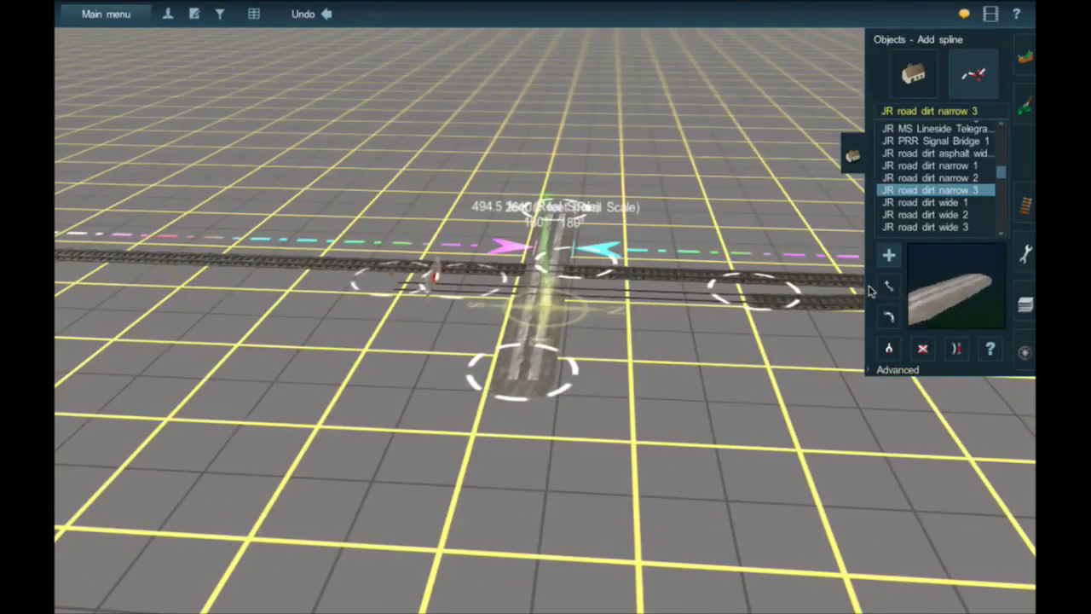
key(m)
click(532, 350)
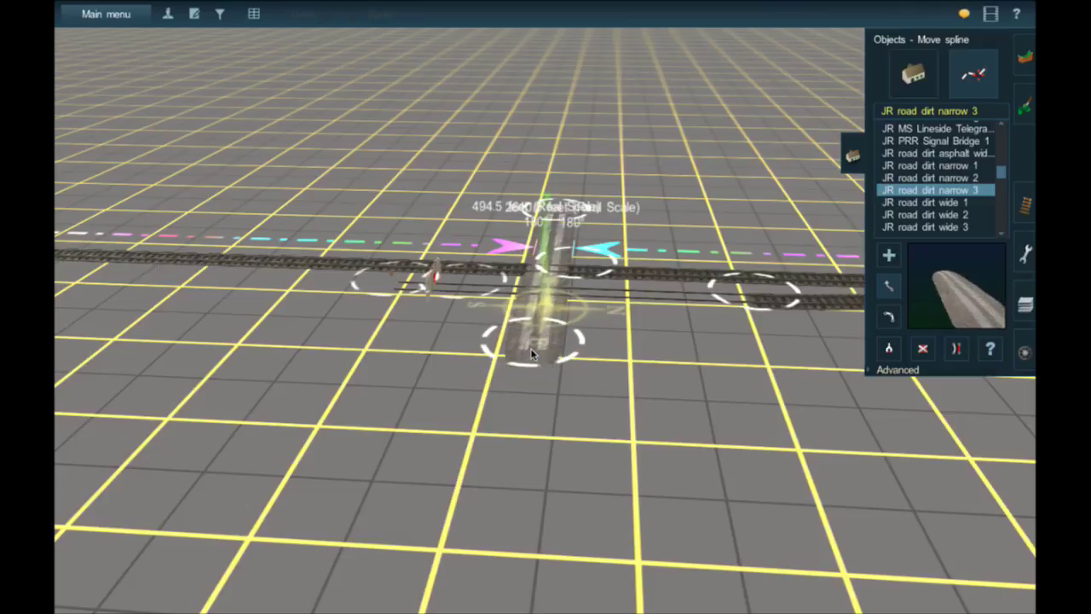
Step: Examine up close how the narrow dirt road meets the rails of the gated siding and the main track from several angles
right_click(519, 255)
scroll(554, 248, up, 5)
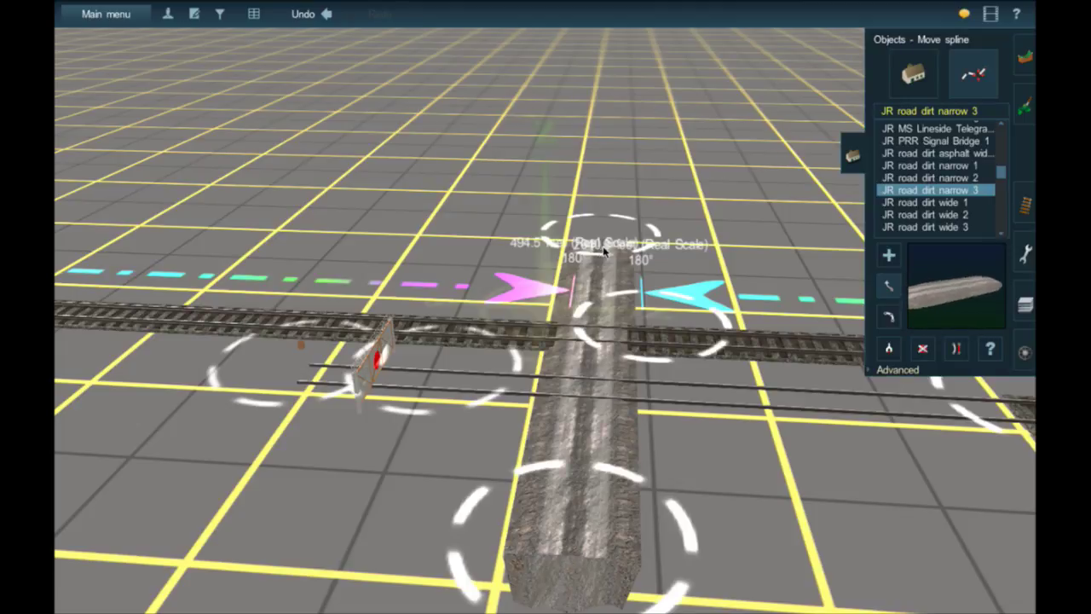
right_click(588, 386)
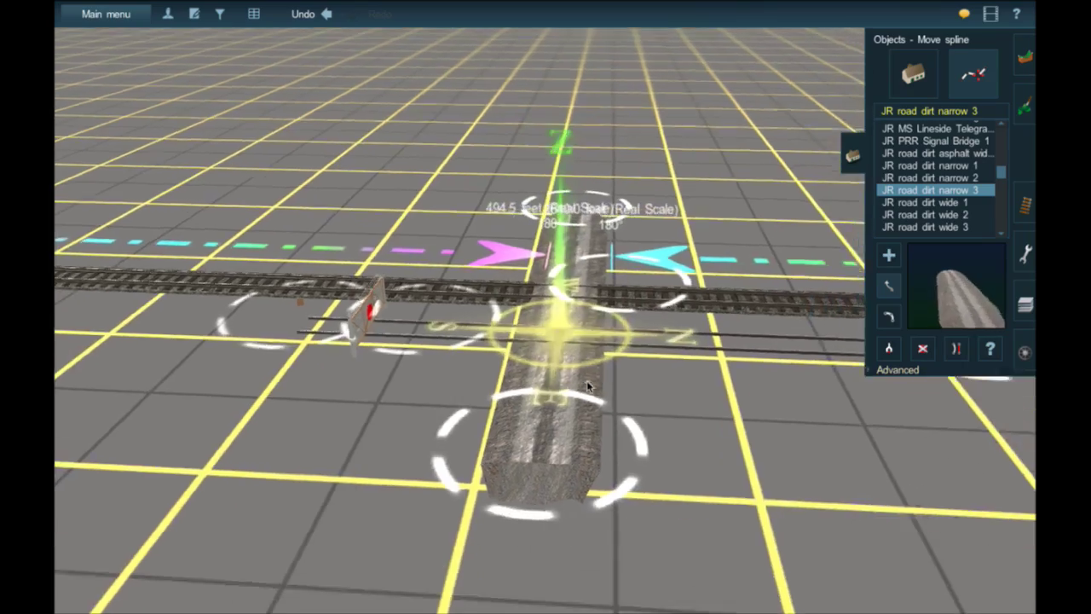
scroll(562, 367, up, 4)
key(Left)
scroll(550, 320, up, 5)
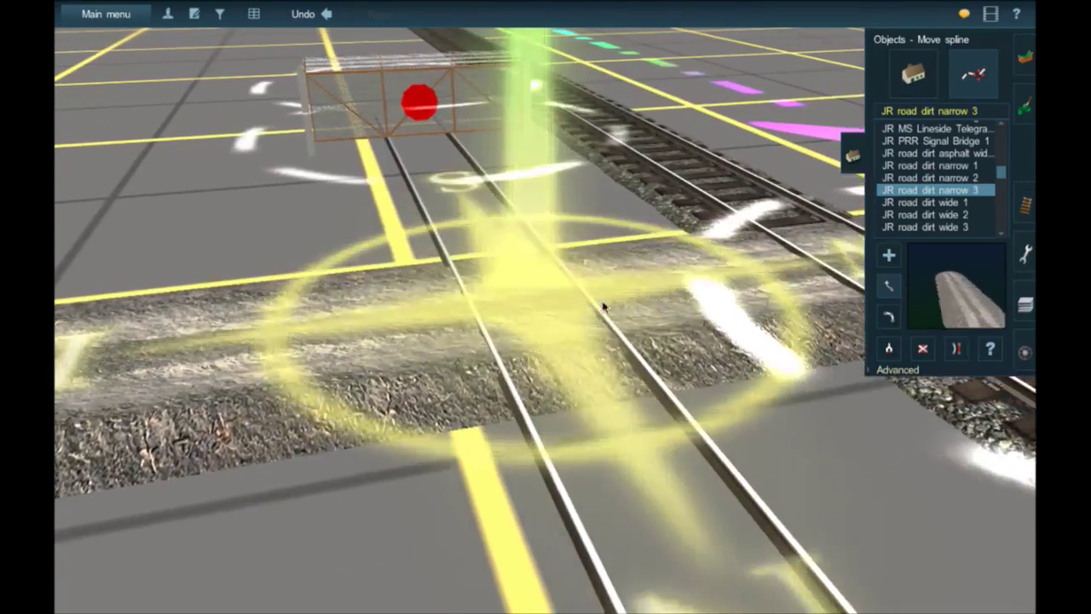
right_drag(516, 291, 658, 281)
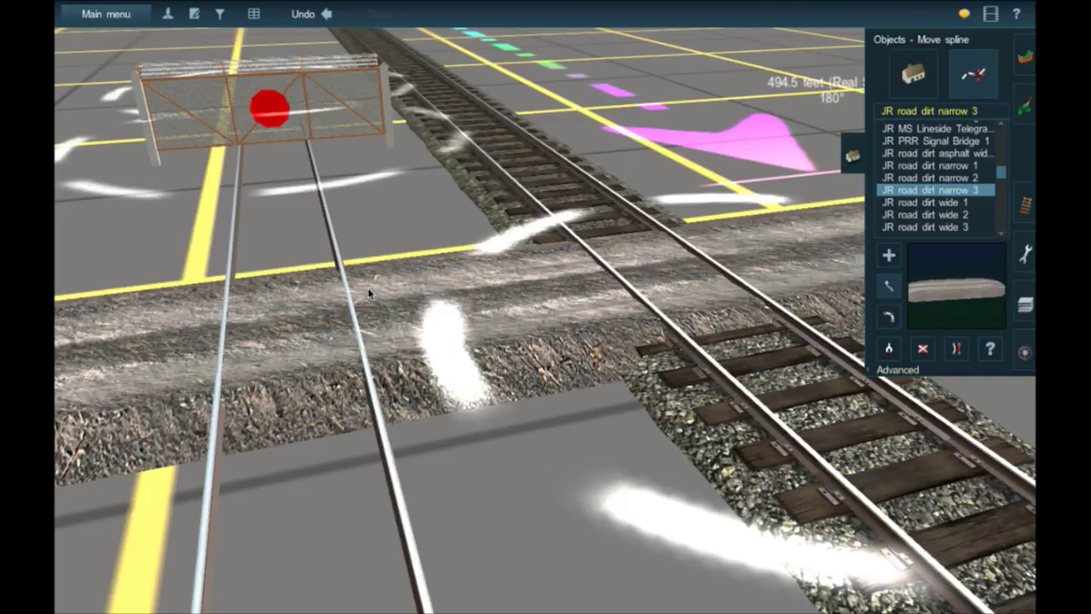
right_click(646, 277)
key(Left)
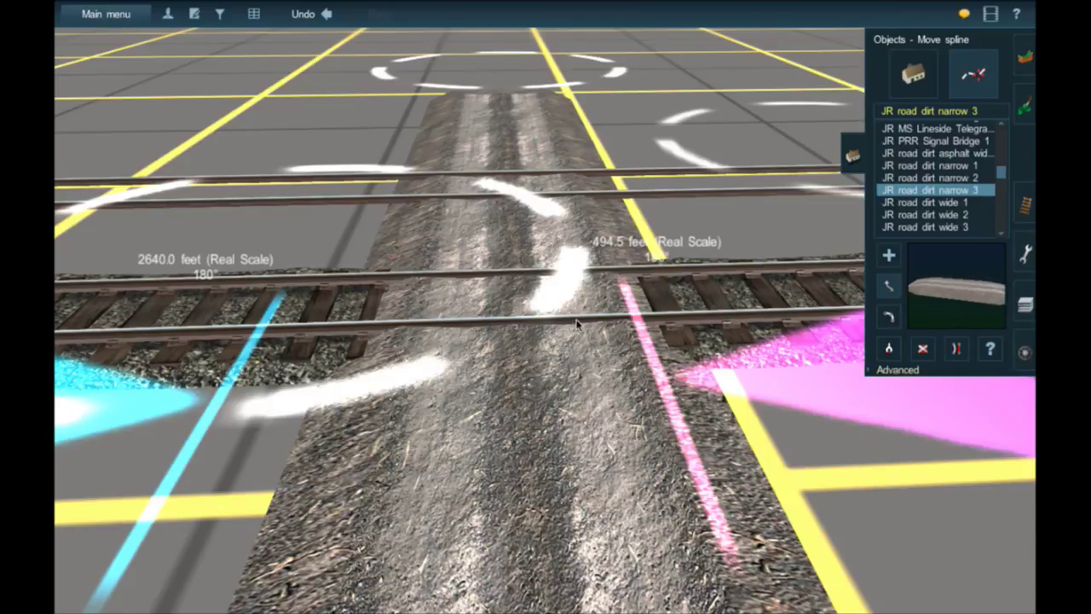
right_click(513, 218)
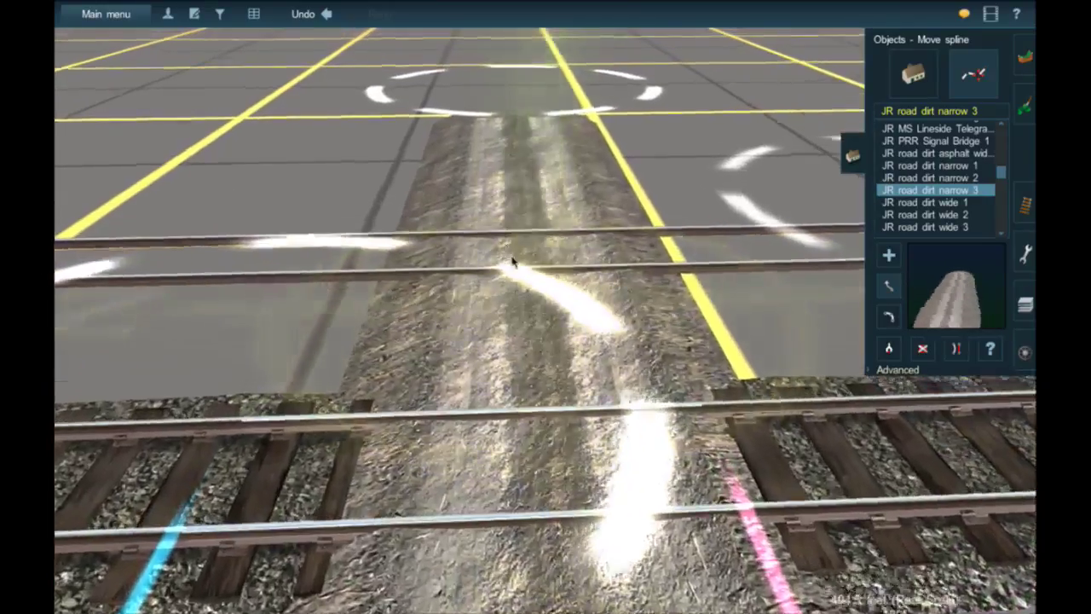
right_click(511, 261)
scroll(558, 317, up, 5)
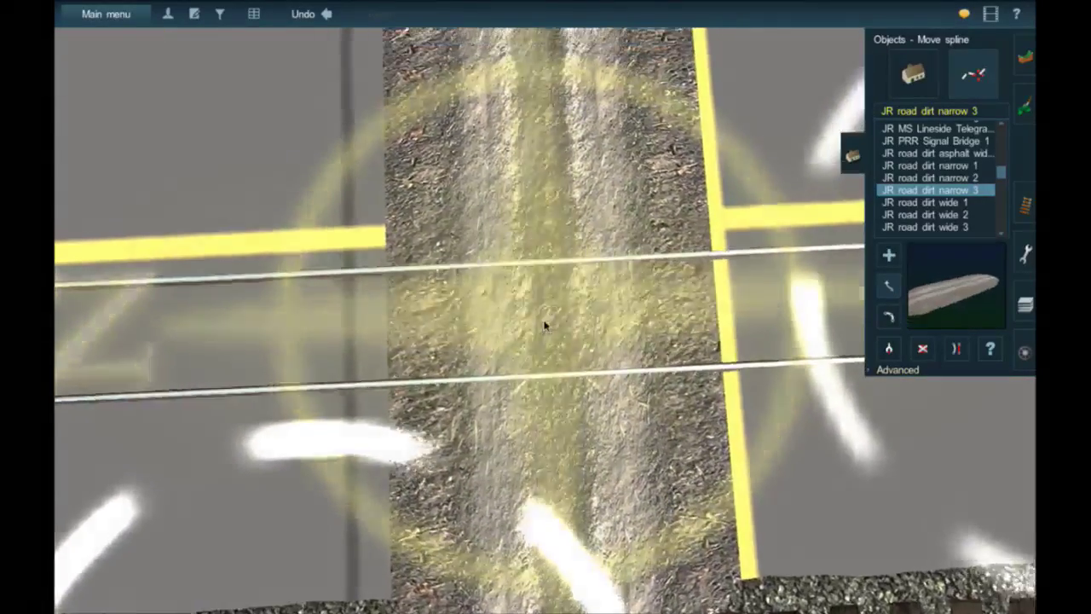
right_drag(546, 326, 545, 284)
scroll(545, 286, up, 2)
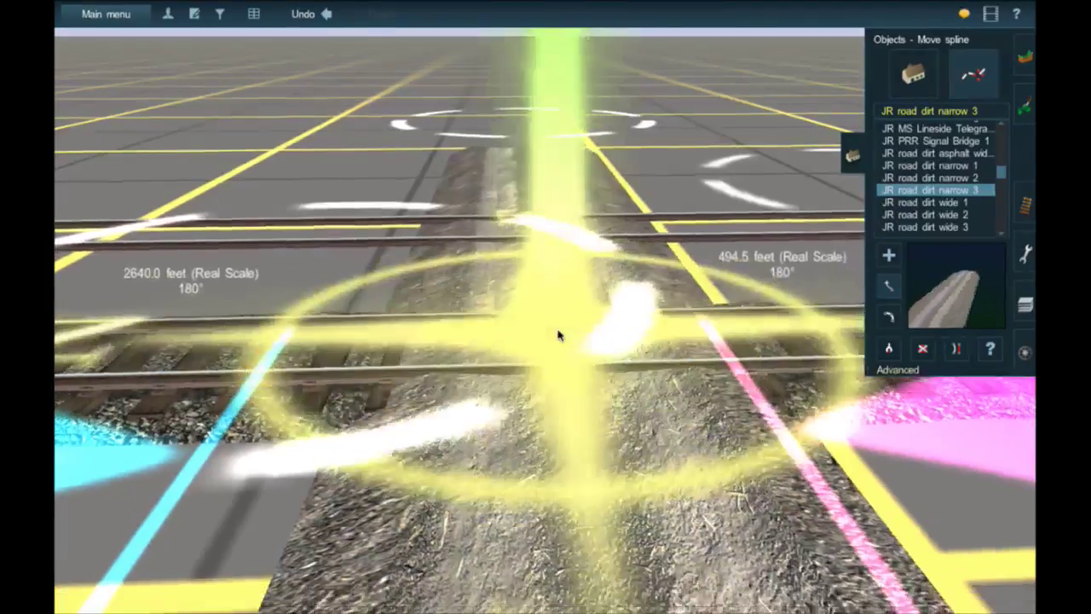
Step: Switch from splines to adding scenery objects and filter the object list by "JR"
scroll(559, 332, up, 3)
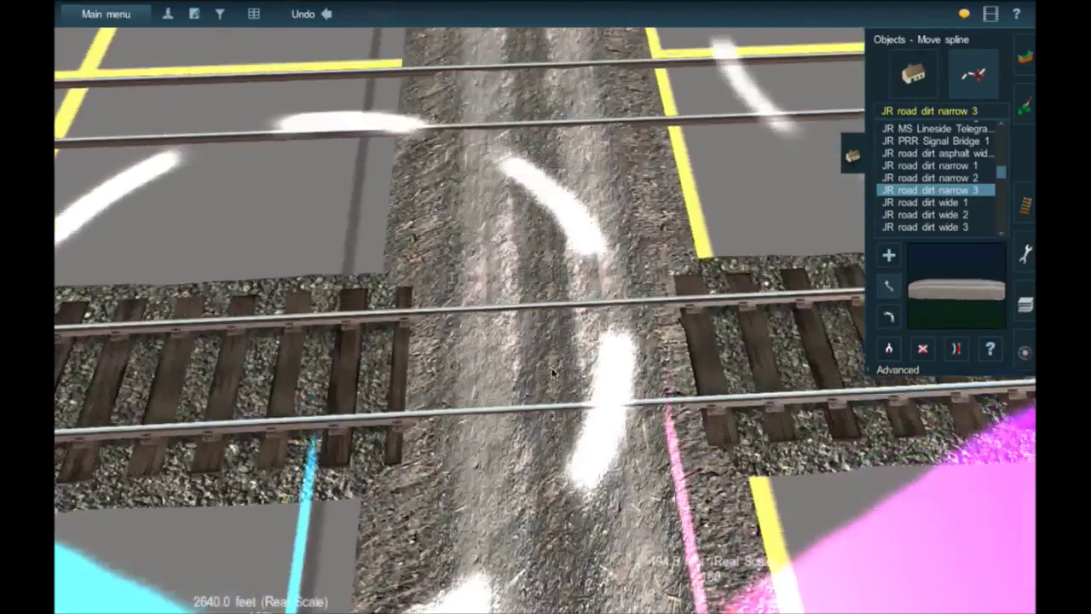
right_click(553, 374)
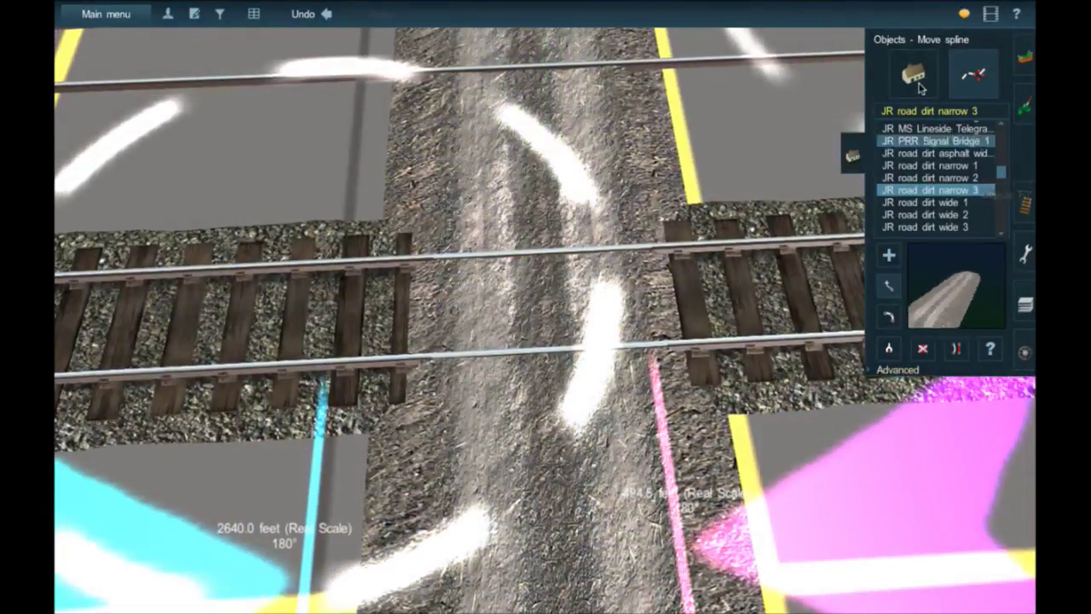
click(918, 84)
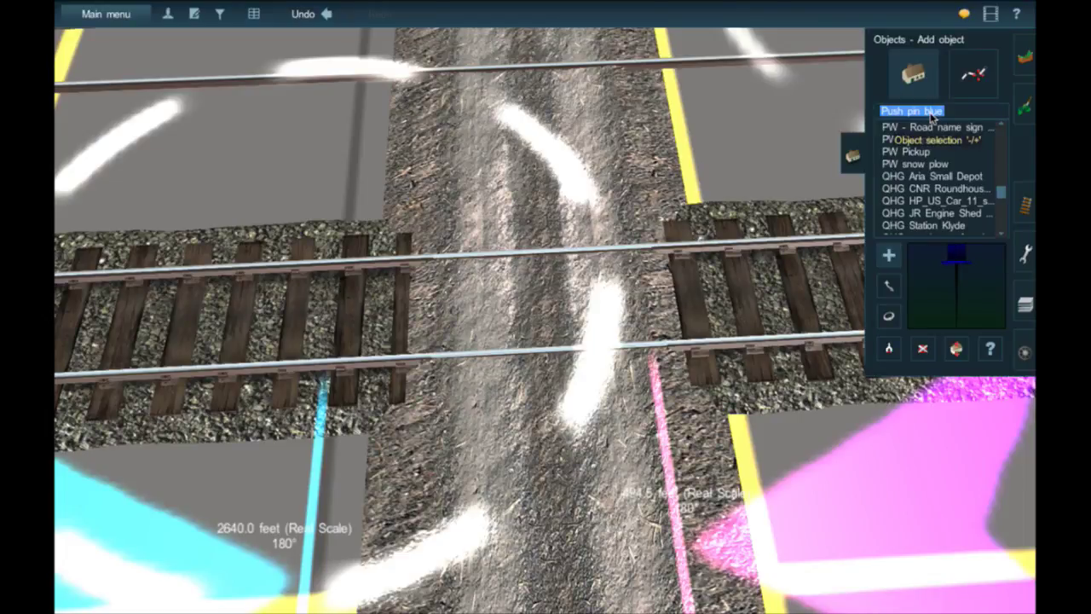
text(JR)
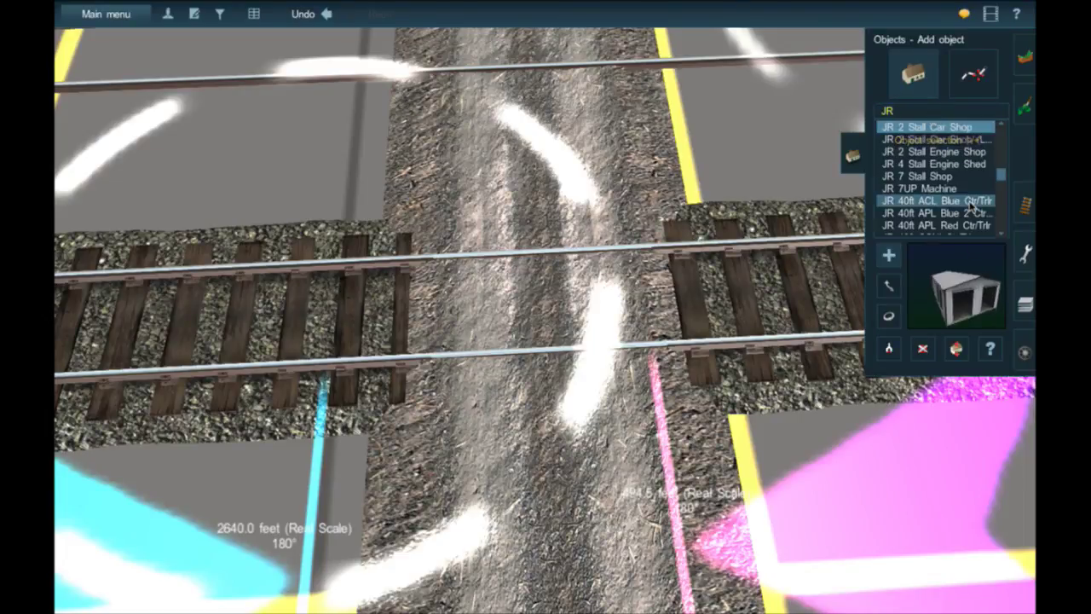
Step: Look through the JR objects for a railroad crossing sign
scroll(970, 202, down, 7)
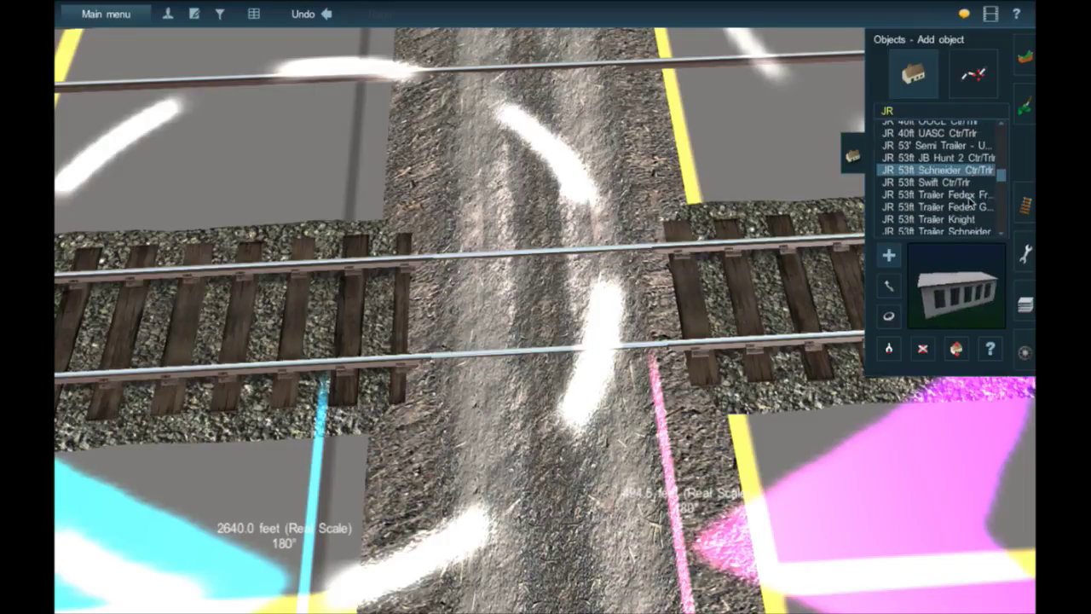
scroll(970, 202, down, 8)
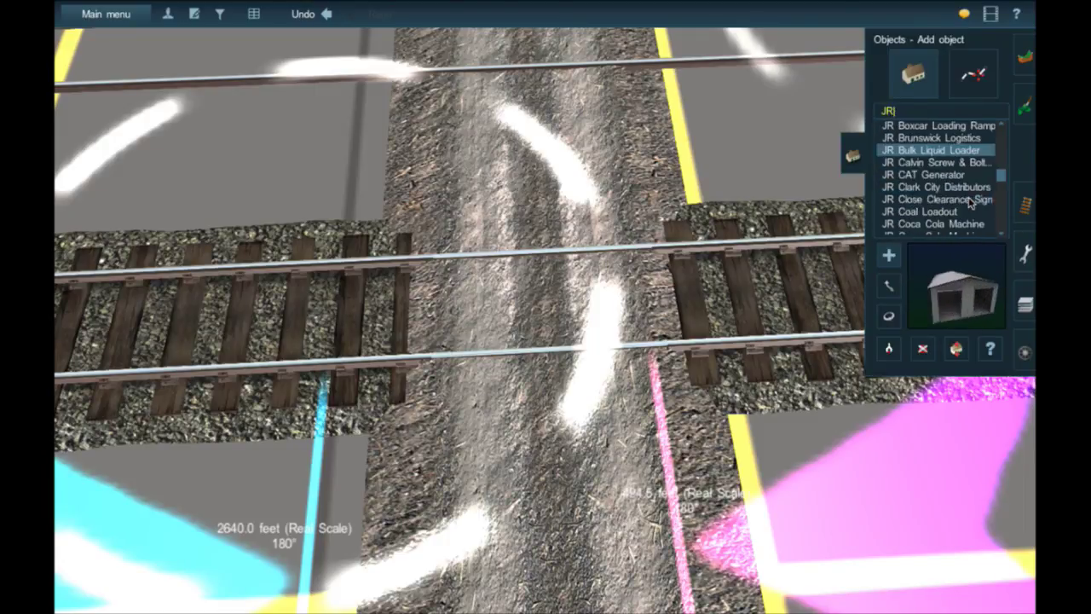
scroll(970, 202, up, 1)
scroll(970, 202, down, 15)
scroll(970, 202, up, 15)
scroll(970, 202, down, 8)
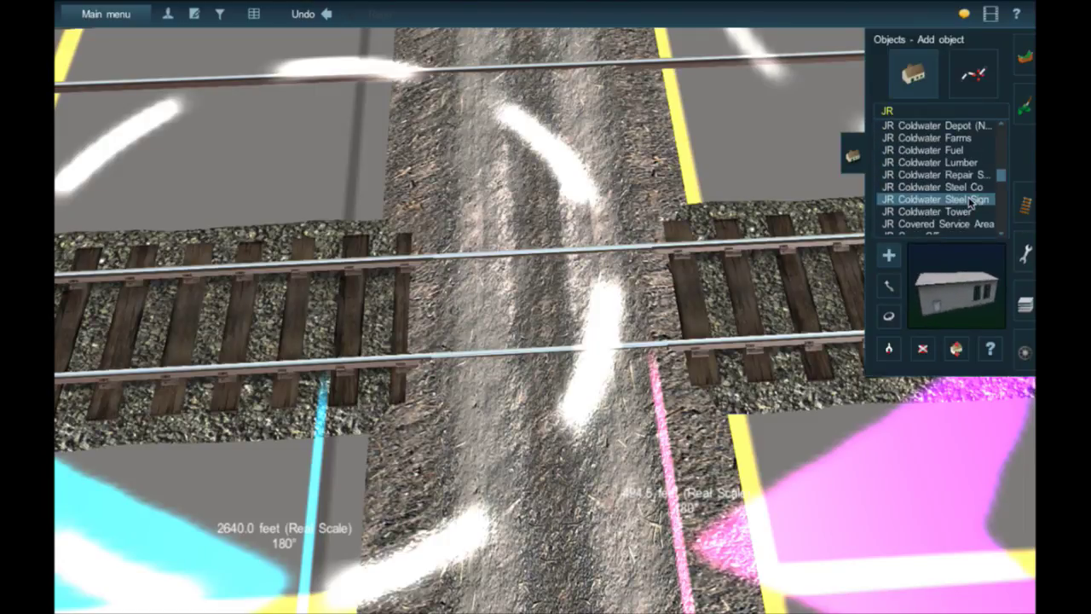
scroll(969, 202, down, 10)
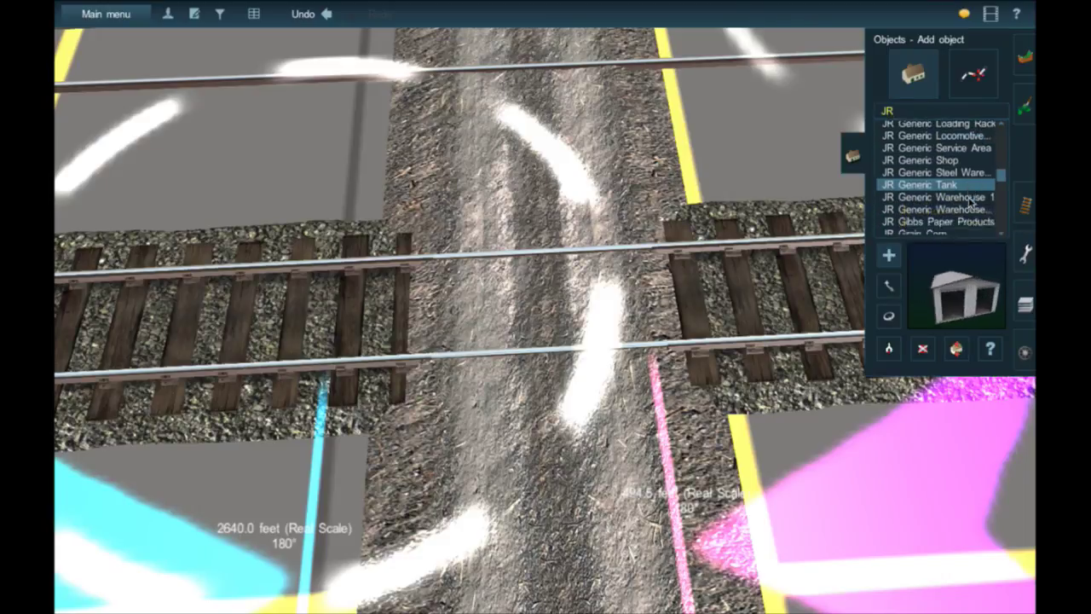
scroll(970, 202, down, 10)
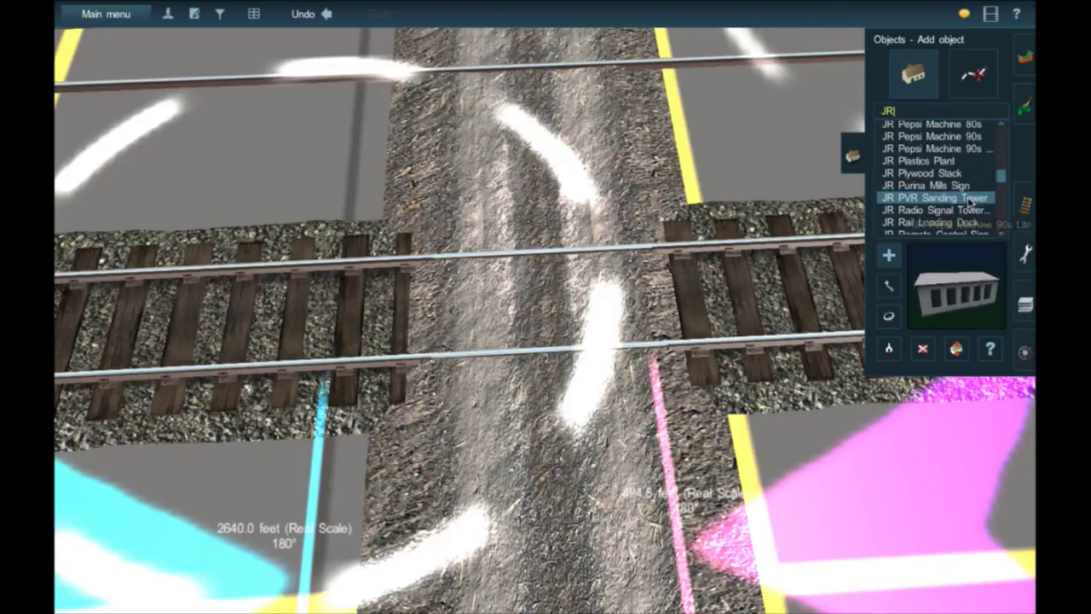
Step: Choose JR Crossbucks 2t as the object to place at the road crossing
right_click(517, 307)
scroll(517, 306, down, 8)
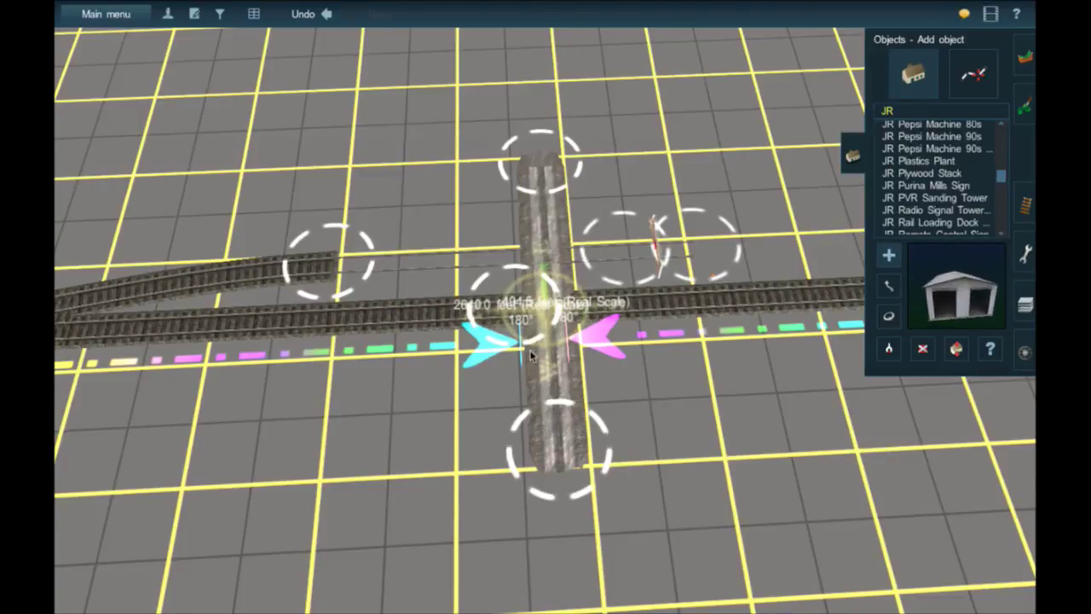
scroll(554, 318, up, 6)
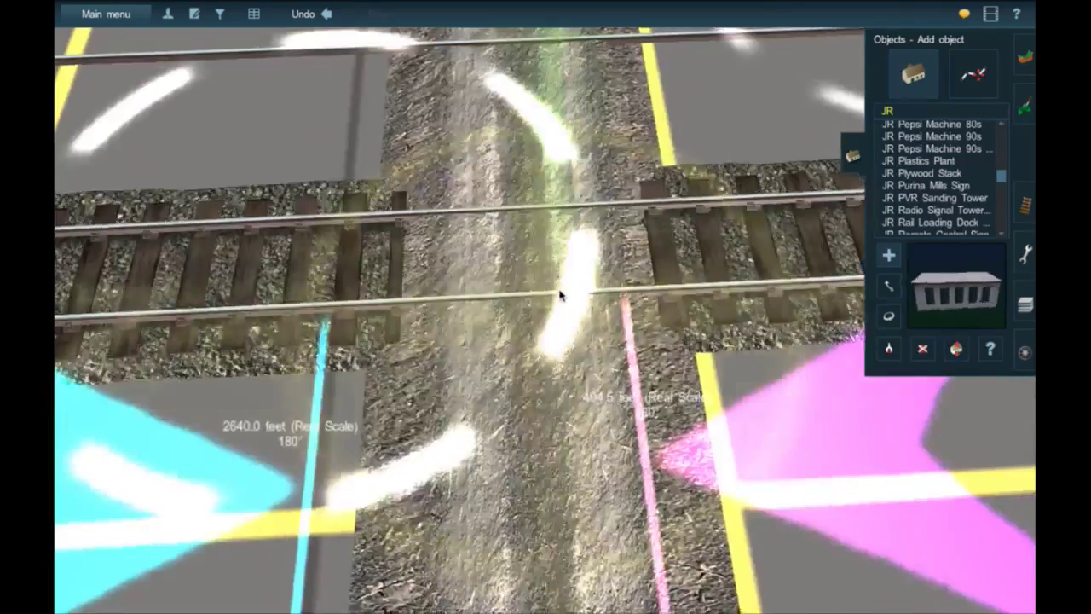
key(Left)
key(Down)
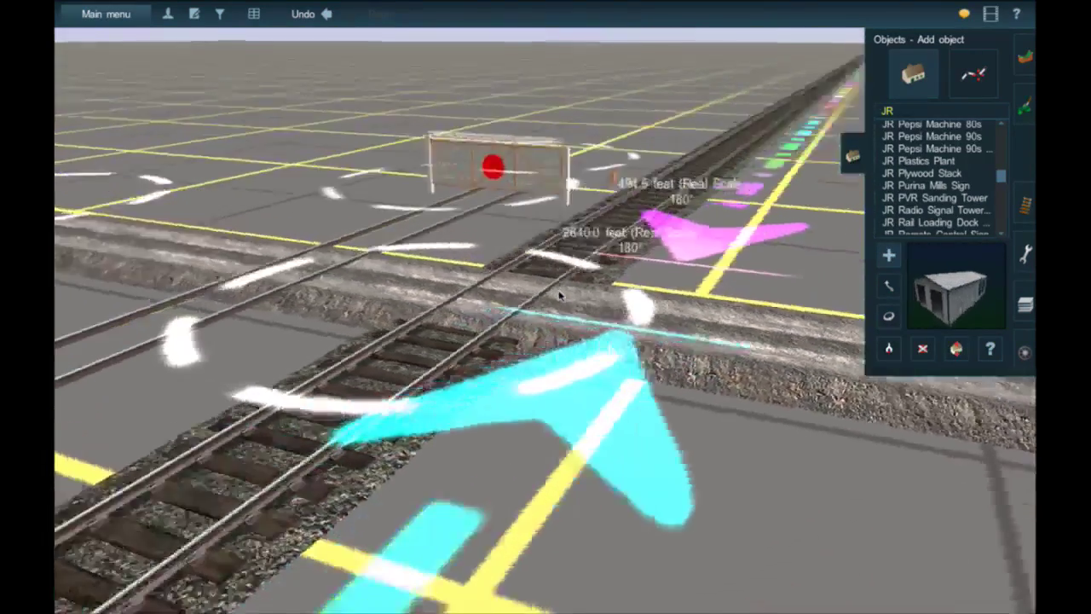
right_drag(559, 295, 583, 293)
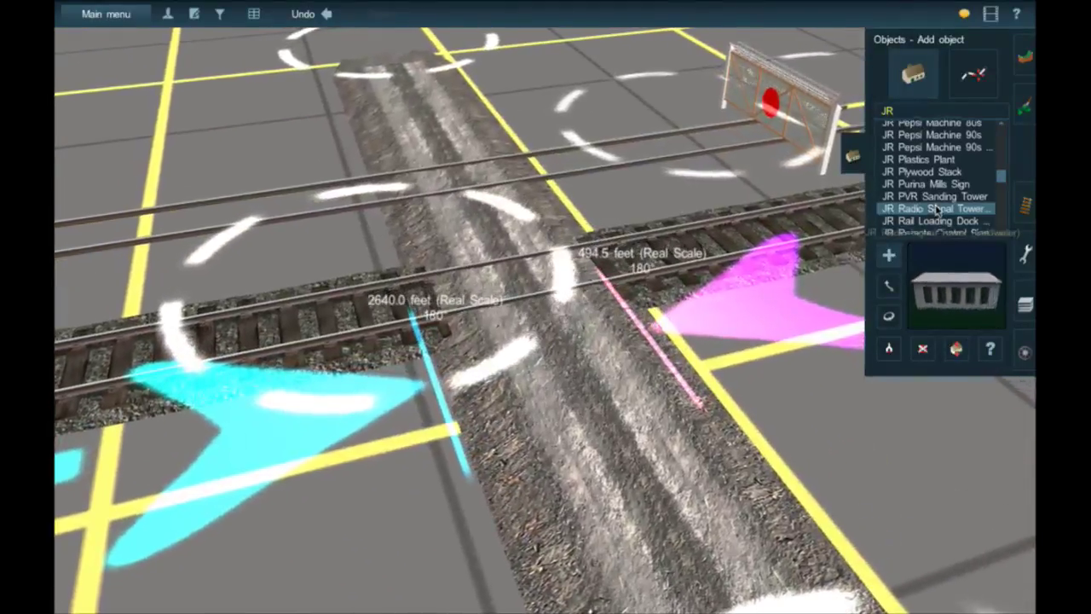
scroll(937, 205, down, 4)
click(937, 209)
scroll(937, 209, down, 3)
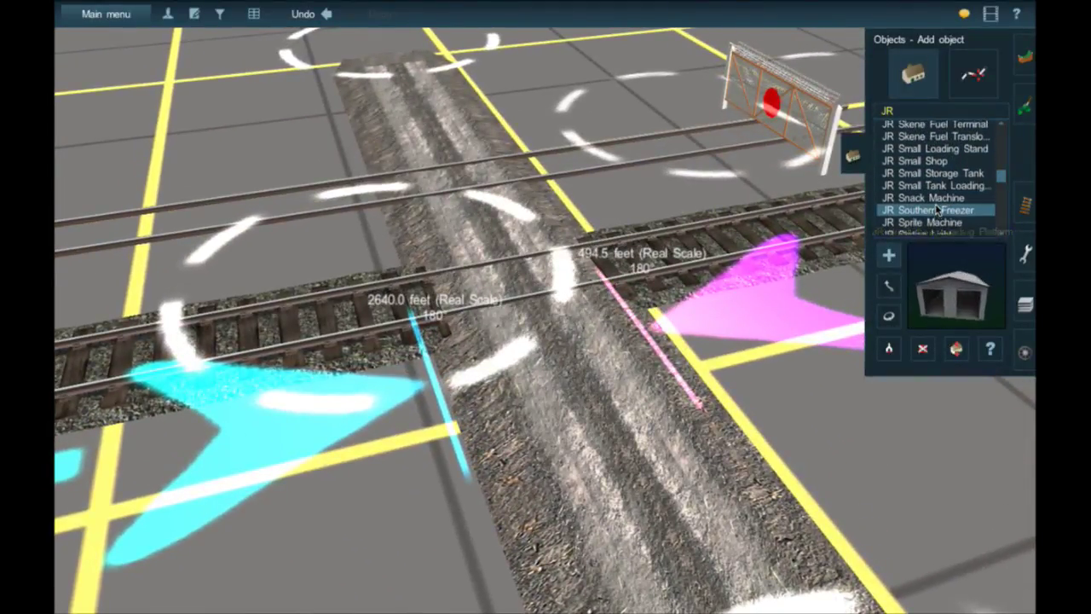
scroll(937, 209, up, 10)
scroll(937, 209, up, 10)
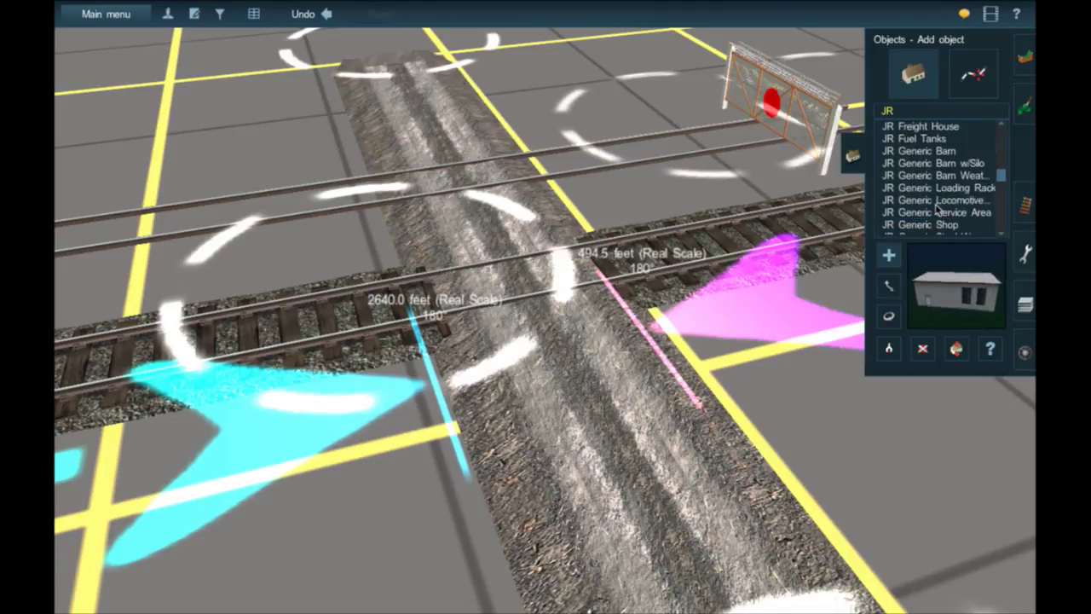
scroll(937, 209, up, 3)
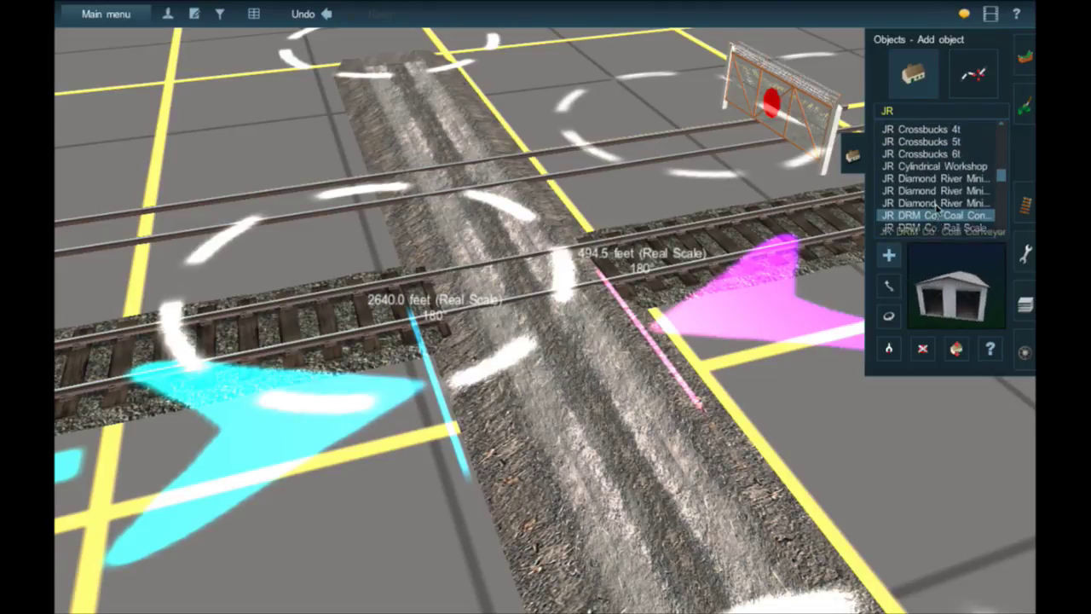
click(938, 129)
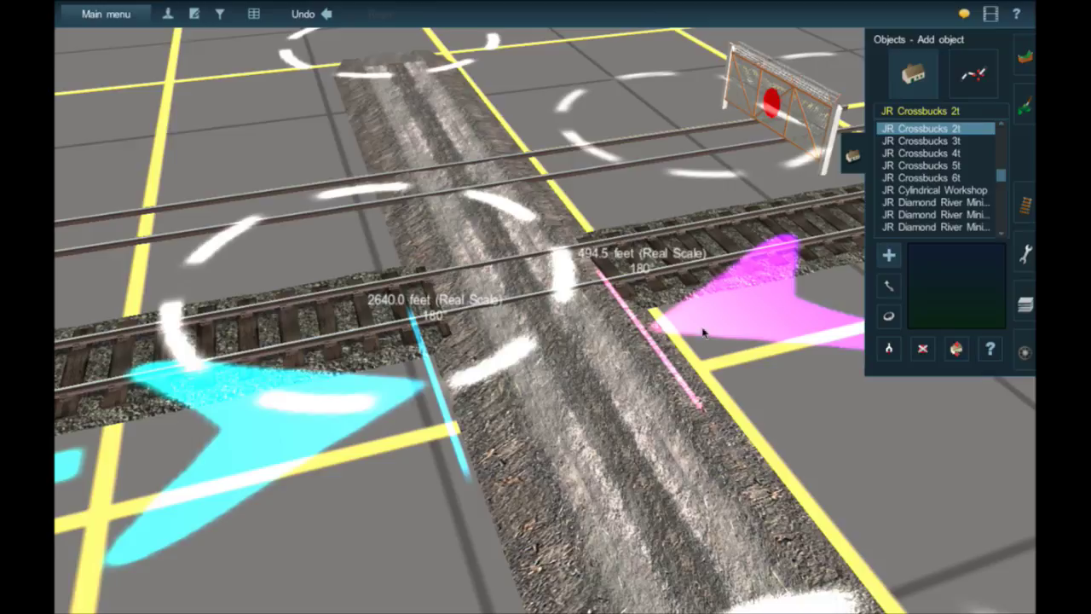
Step: Place the two-track crossbuck sign at the edge of the dirt road, beside the nearer track
click(657, 343)
scroll(604, 287, up, 3)
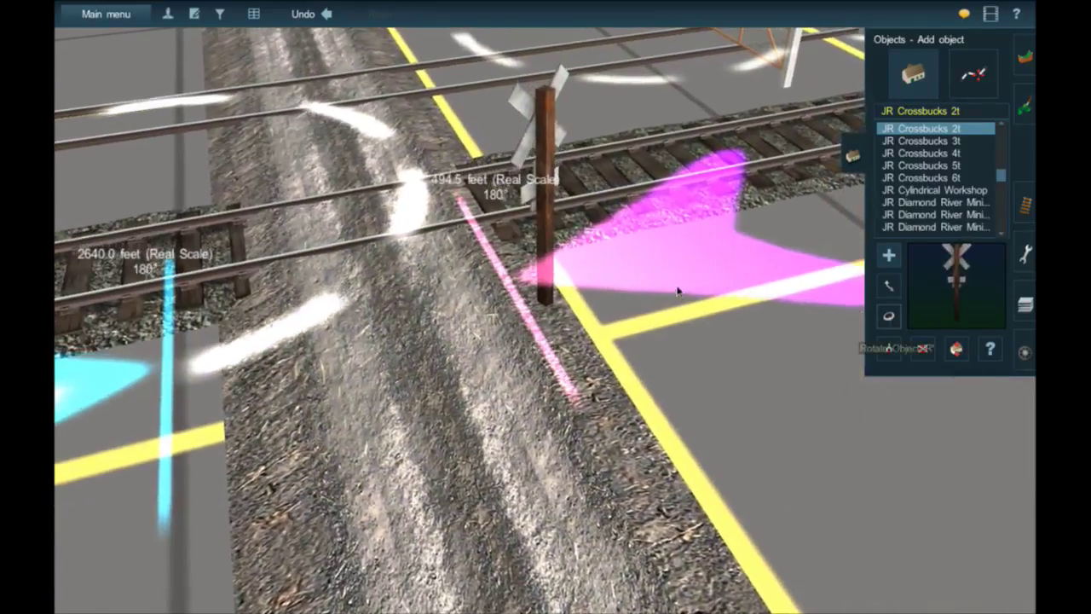
Step: Rotate the crossbuck sign to face approaching road traffic and shift it clear of the dirt road's edge
click(888, 316)
drag(657, 289, 818, 268)
scroll(556, 296, up, 5)
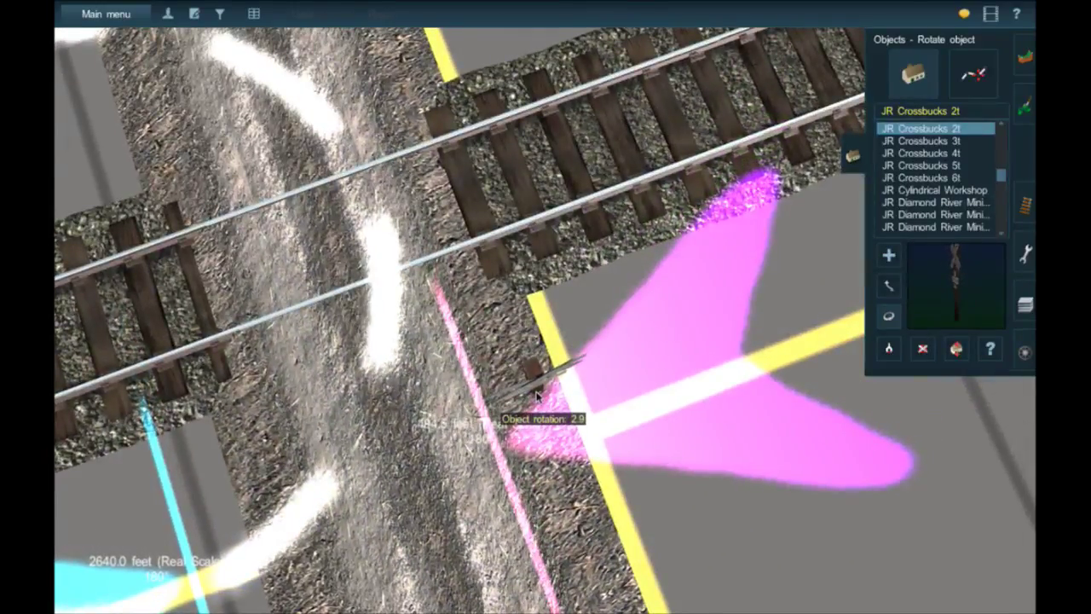
drag(576, 368, 619, 355)
Step: Examine the crossbuck's post, signboards and small emergency plate up close
right_click(619, 355)
key(Down)
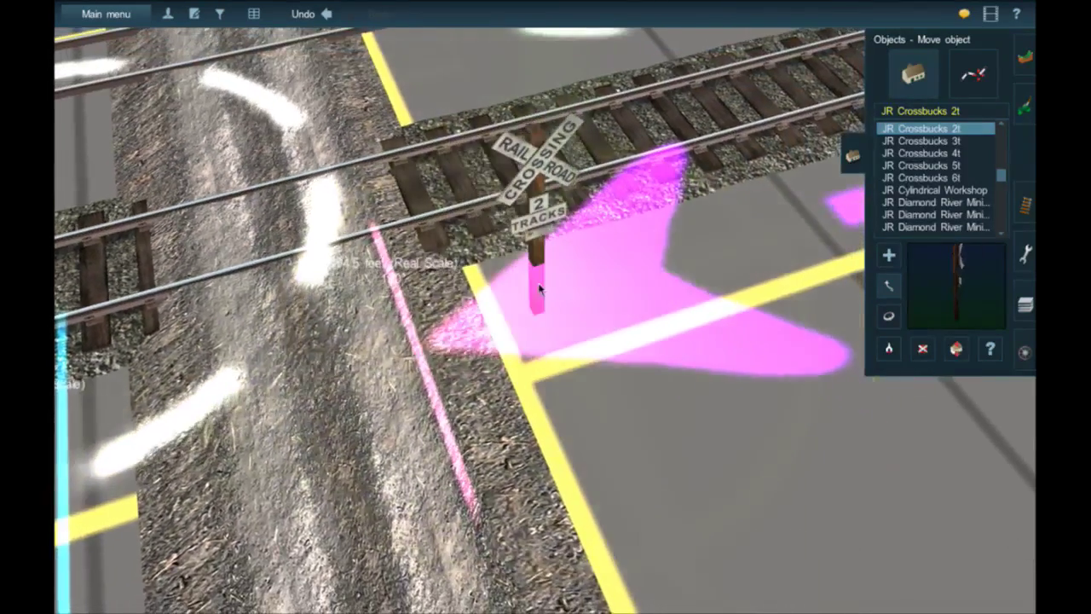
key(Right)
key(Down)
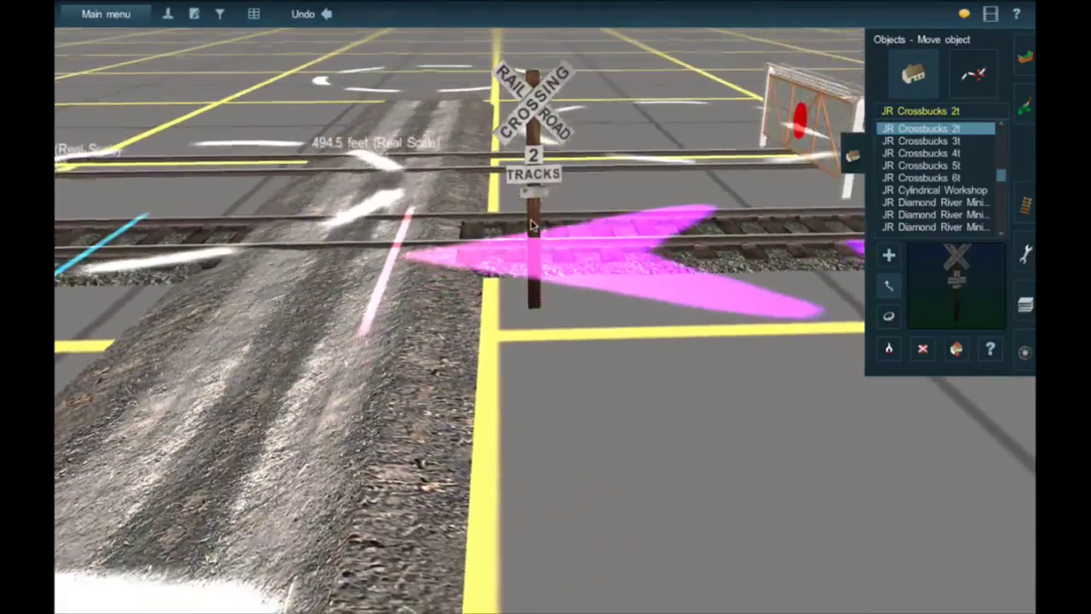
scroll(533, 238, up, 6)
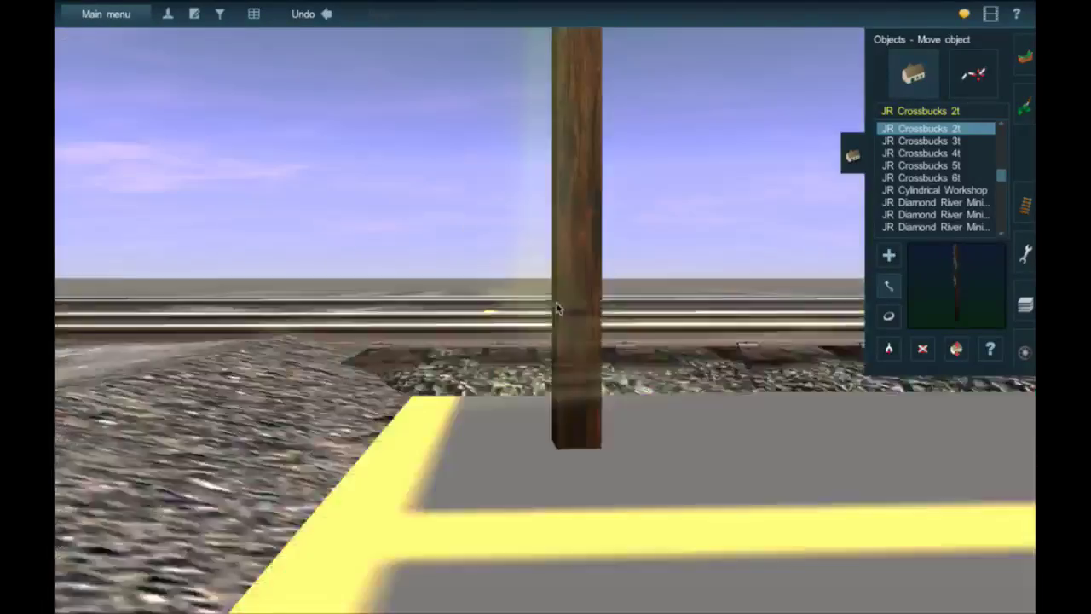
scroll(556, 308, down, 3)
right_drag(565, 312, 554, 362)
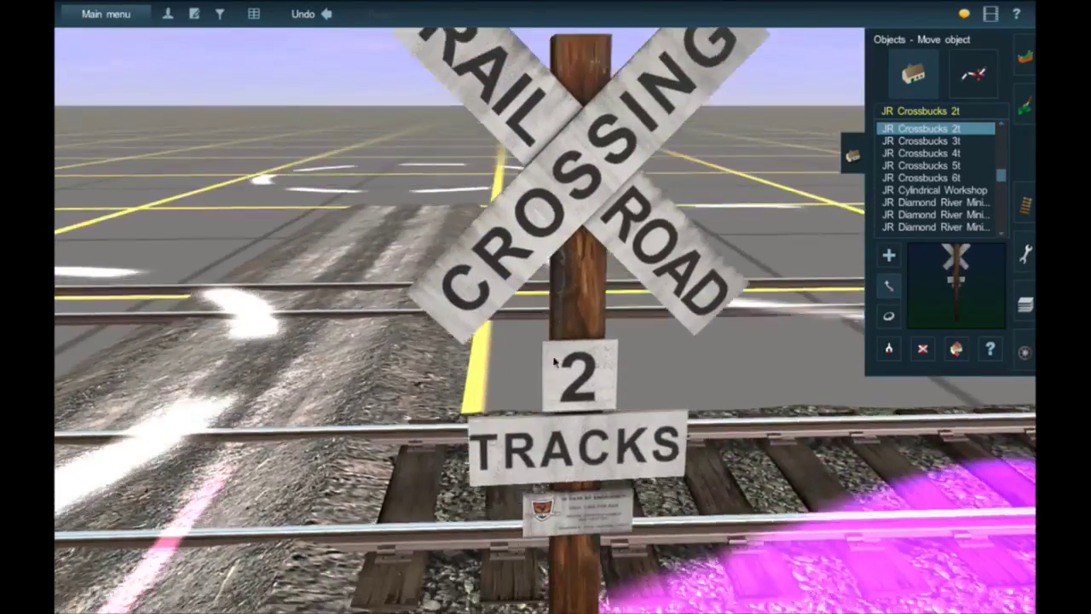
scroll(554, 362, down, 5)
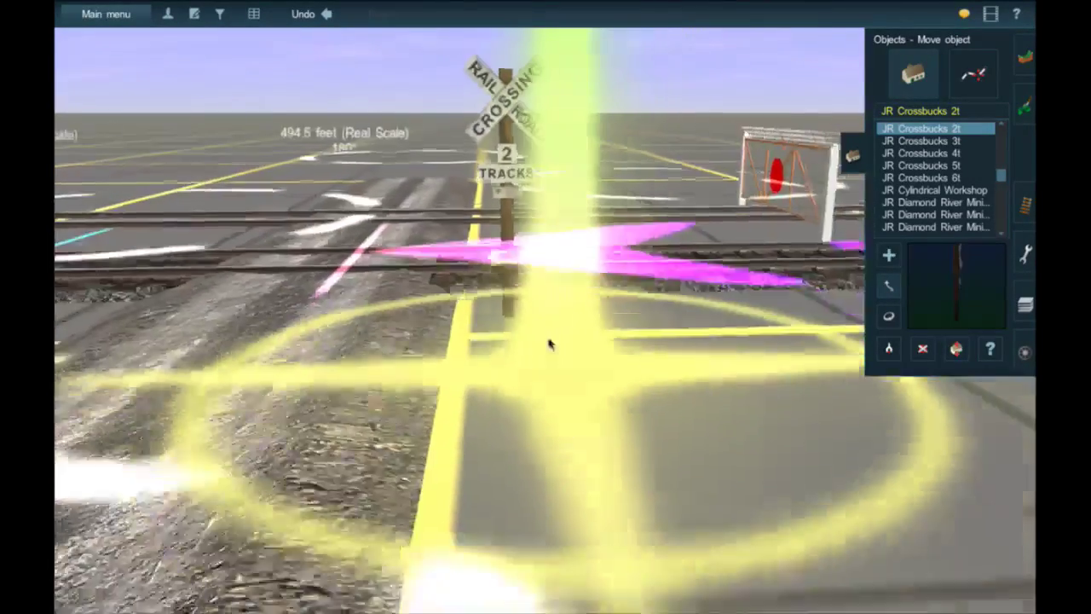
scroll(546, 331, down, 2)
right_drag(540, 306, 545, 293)
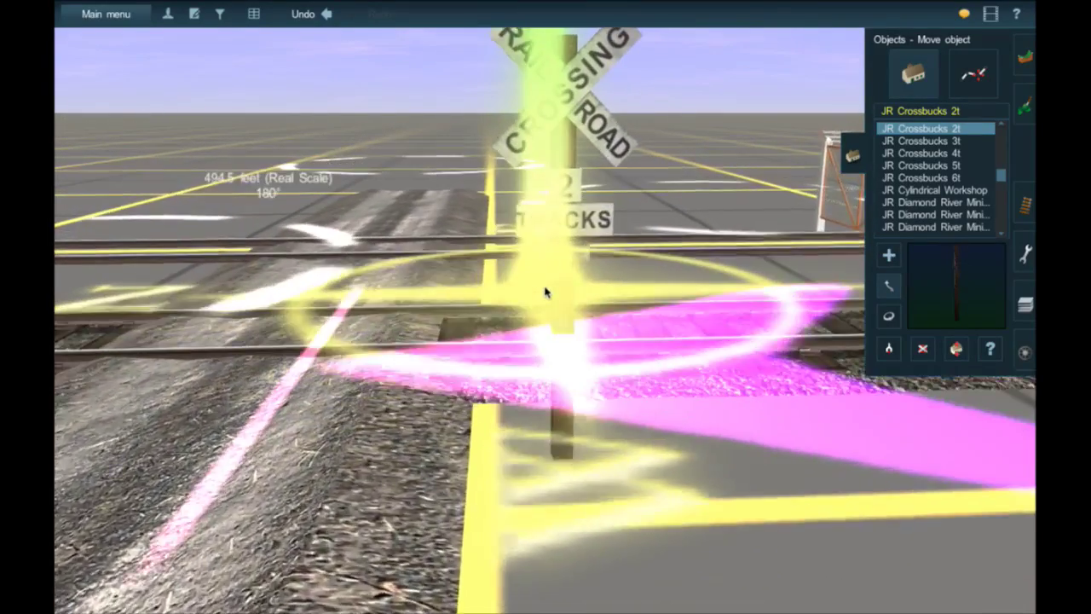
scroll(547, 306, up, 4)
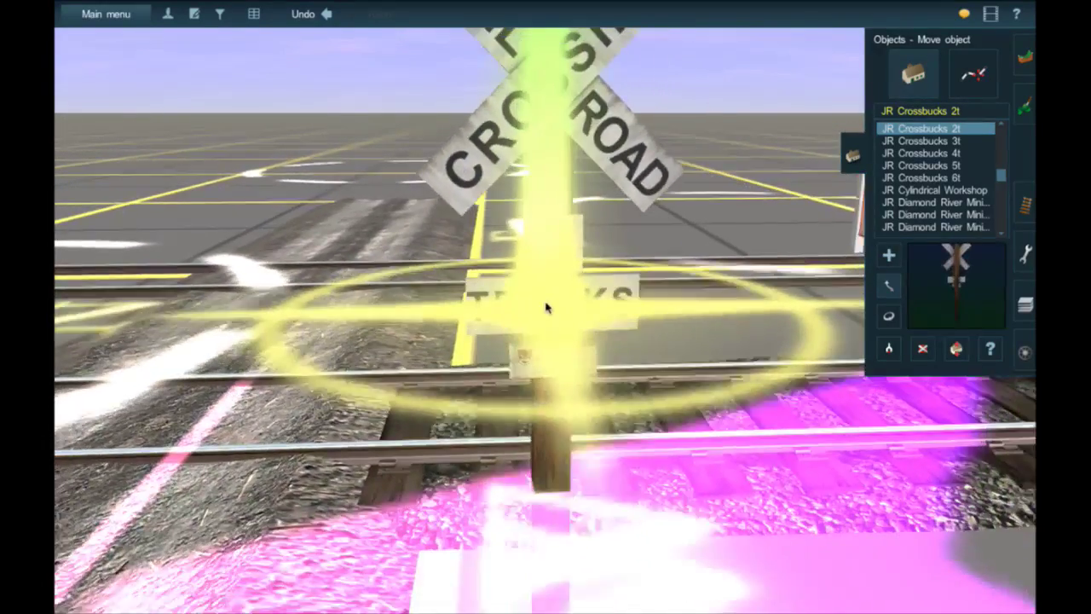
scroll(547, 306, up, 4)
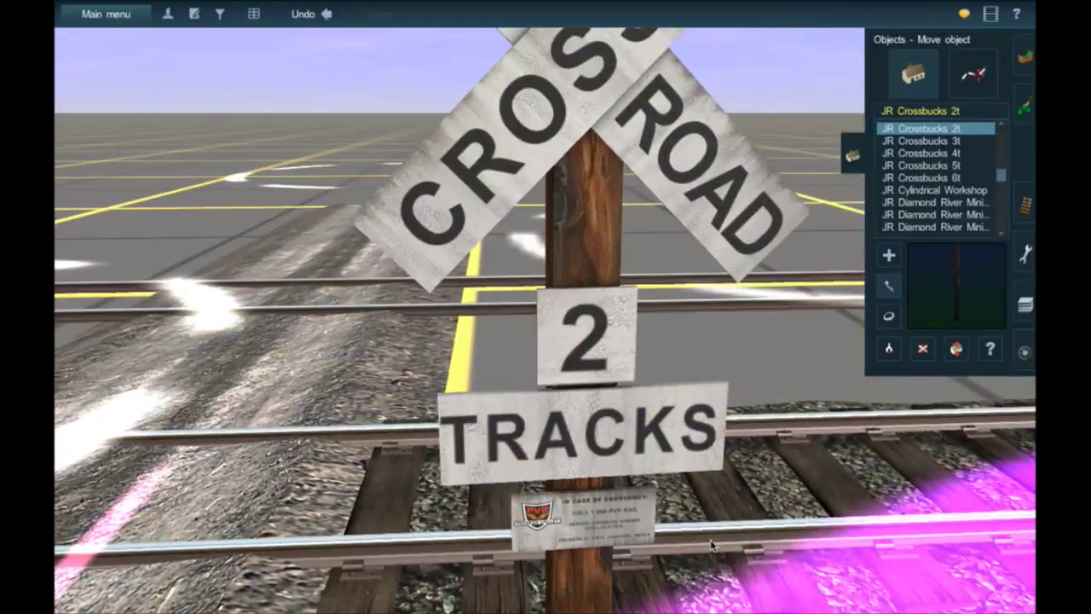
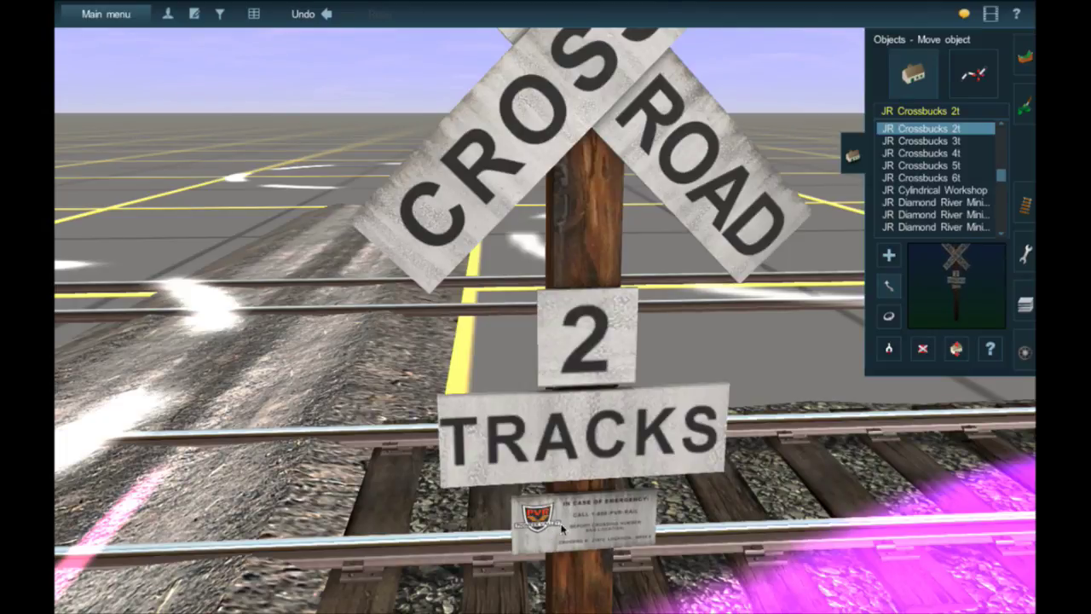
Step: Fine-tune the rotation of the crossbuck sign beside the crossing
scroll(646, 518, down, 5)
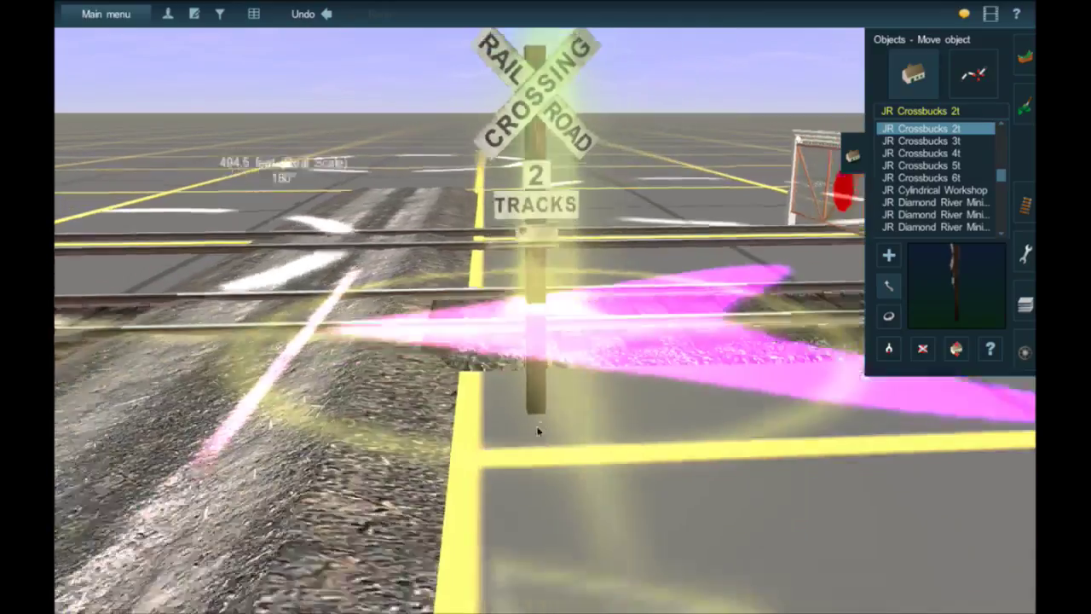
key(Up)
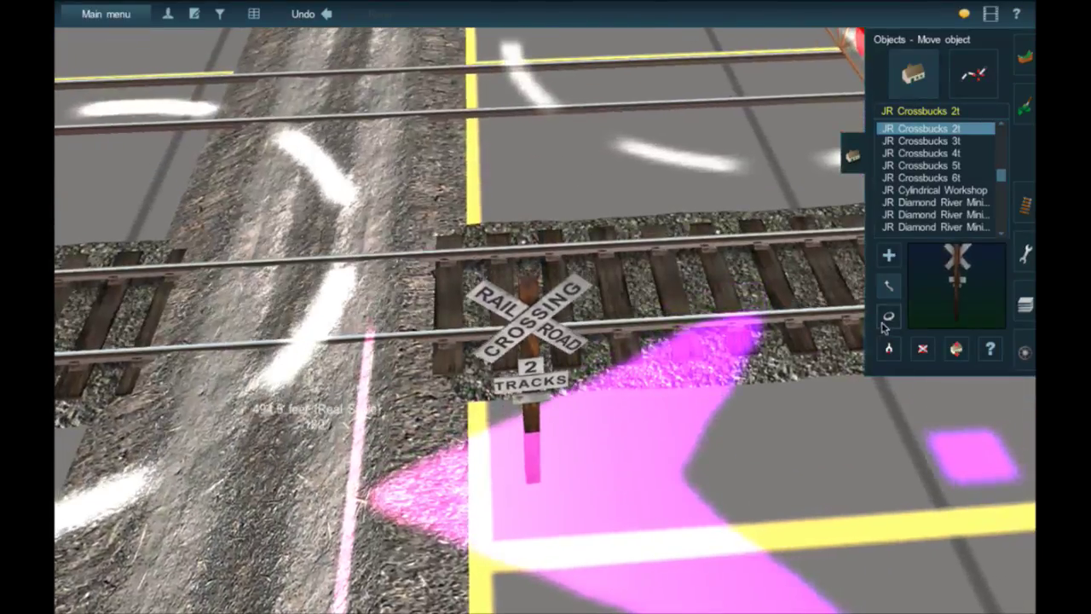
click(887, 318)
drag(536, 475, 532, 476)
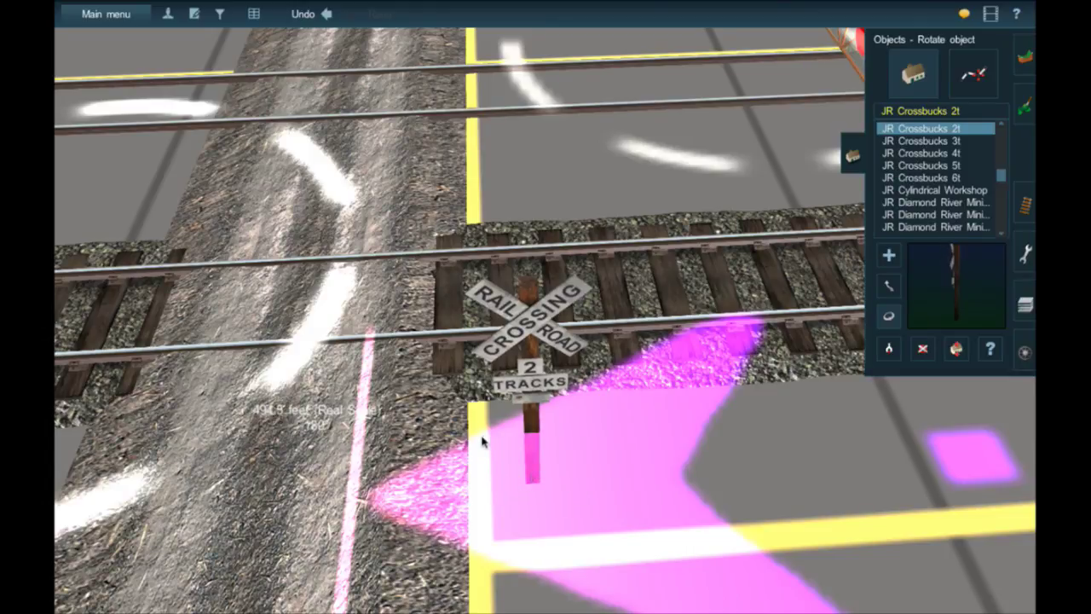
Step: Place a second JR Crossbucks 2t sign beside the dirt road, diagonally opposite the first sign on the other side of the tracks
scroll(484, 405, down, 5)
right_click(499, 309)
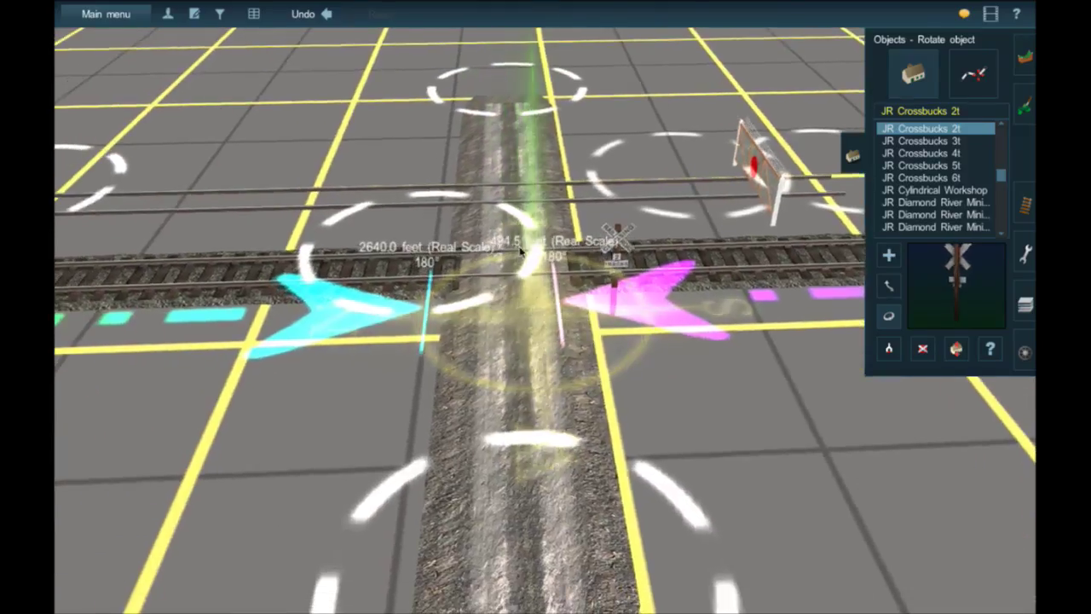
mouse_move(501, 305)
right_down()
mouse_move(522, 277)
mouse_move(563, 322)
mouse_move(574, 357)
right_up()
right_click(563, 371)
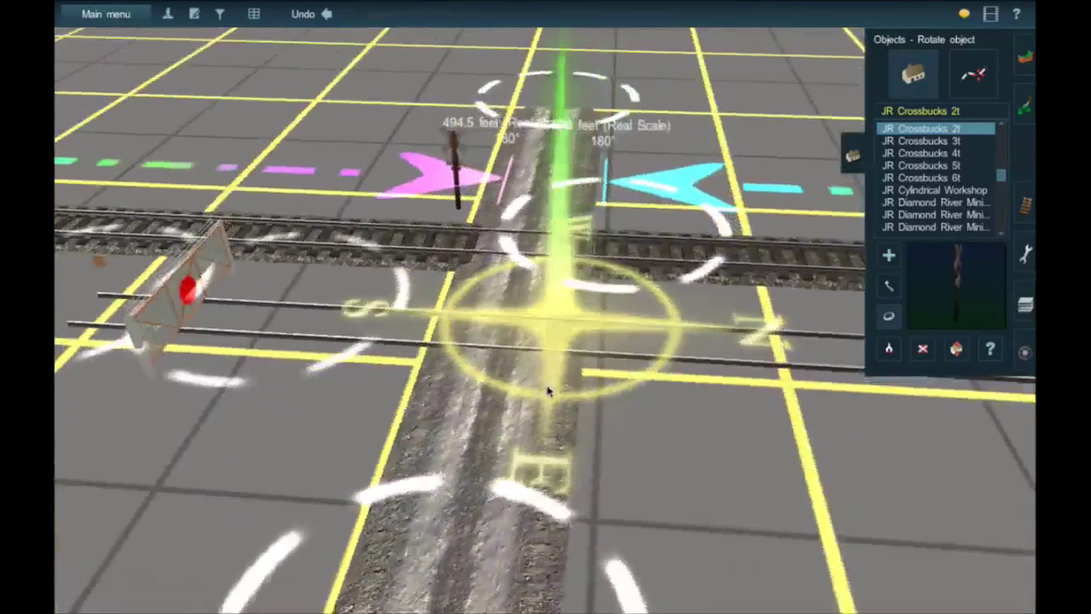
right_click(548, 390)
key(Up)
click(889, 257)
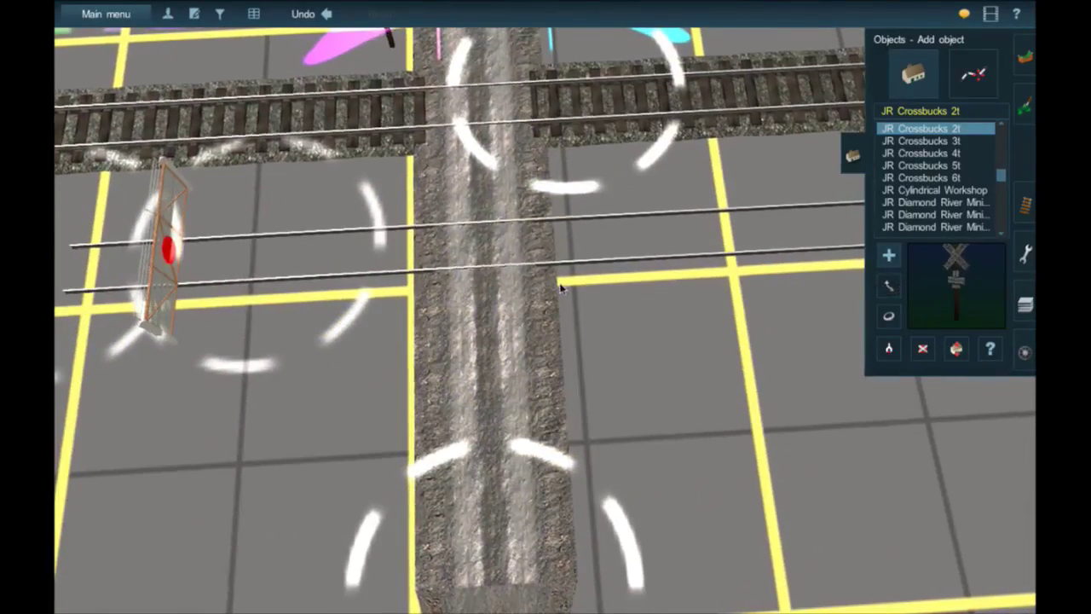
right_click(560, 285)
scroll(560, 285, up, 5)
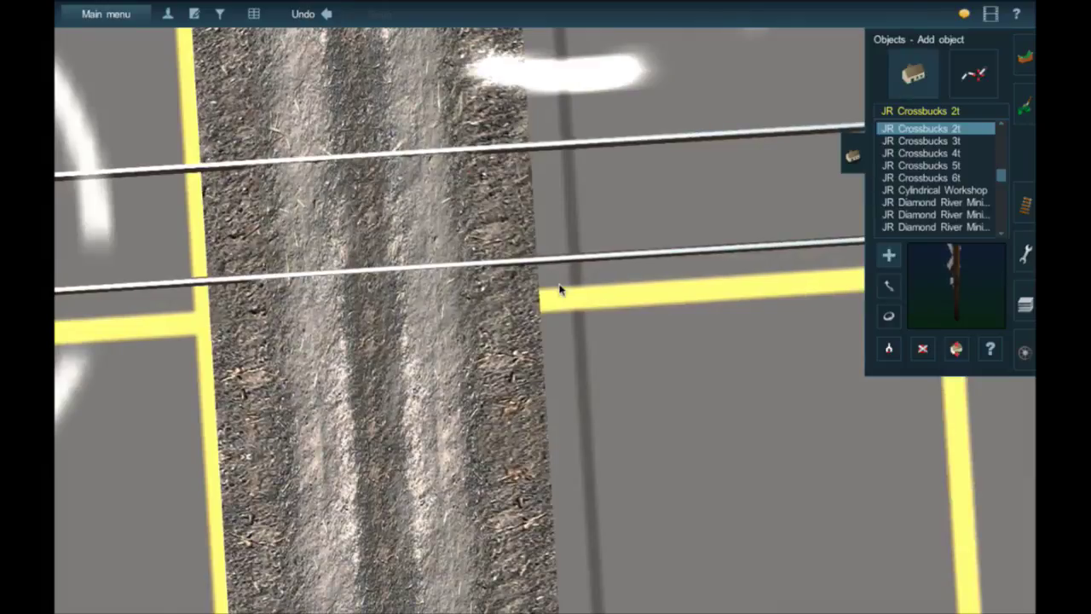
click(580, 338)
Step: Rotate the second crossbuck sign so its boards face road traffic approaching the crossing
click(888, 317)
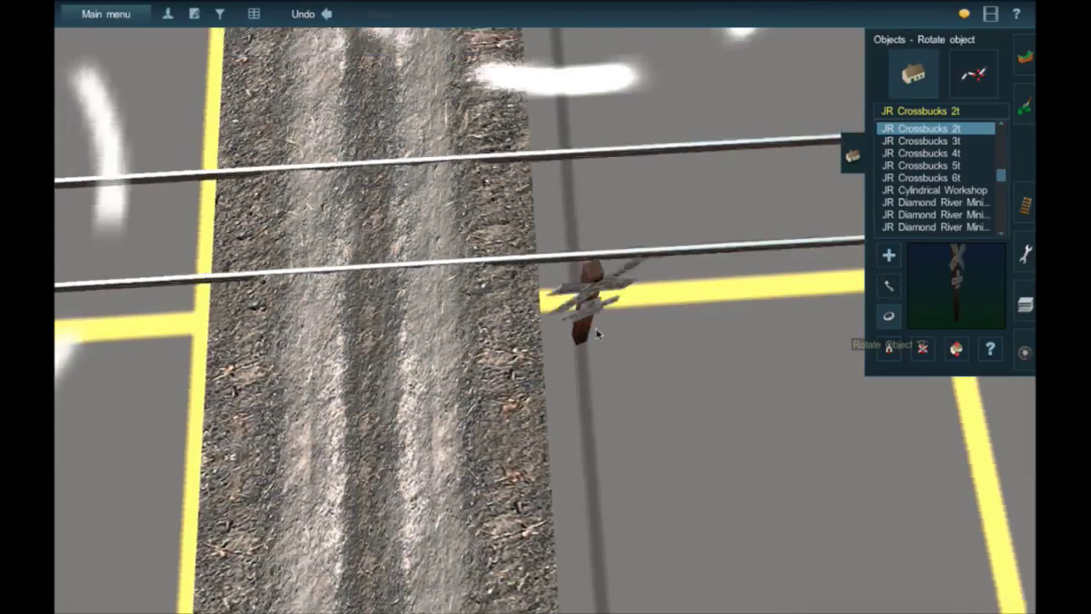
drag(546, 333, 552, 333)
key(Right)
key(Down)
key(Up)
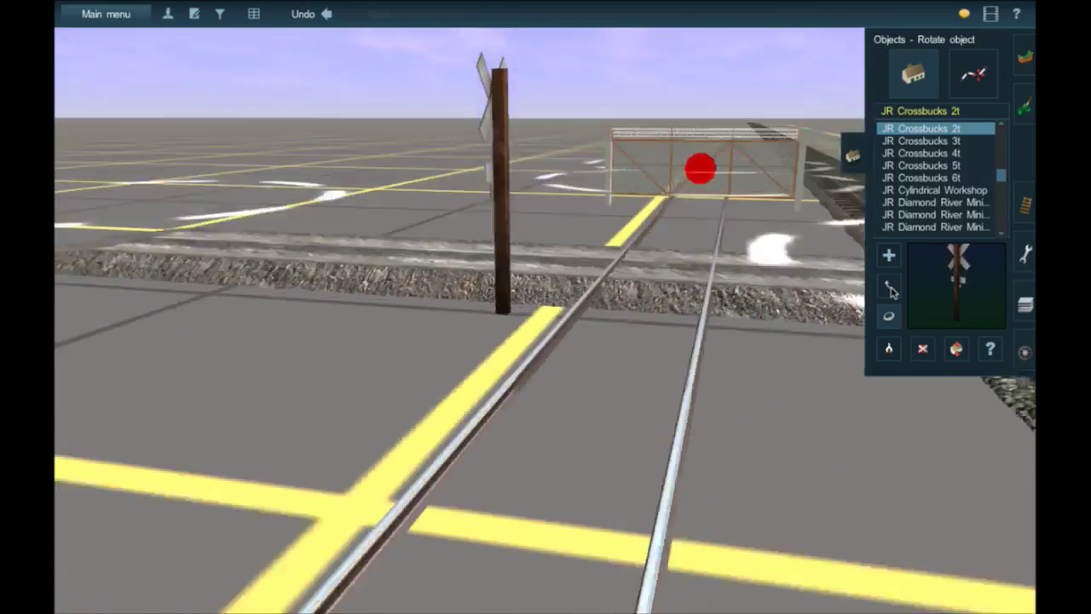
key(Left)
Step: Shift the second crossbuck sign slightly away from the rails, keeping it beside the road's edge
click(888, 286)
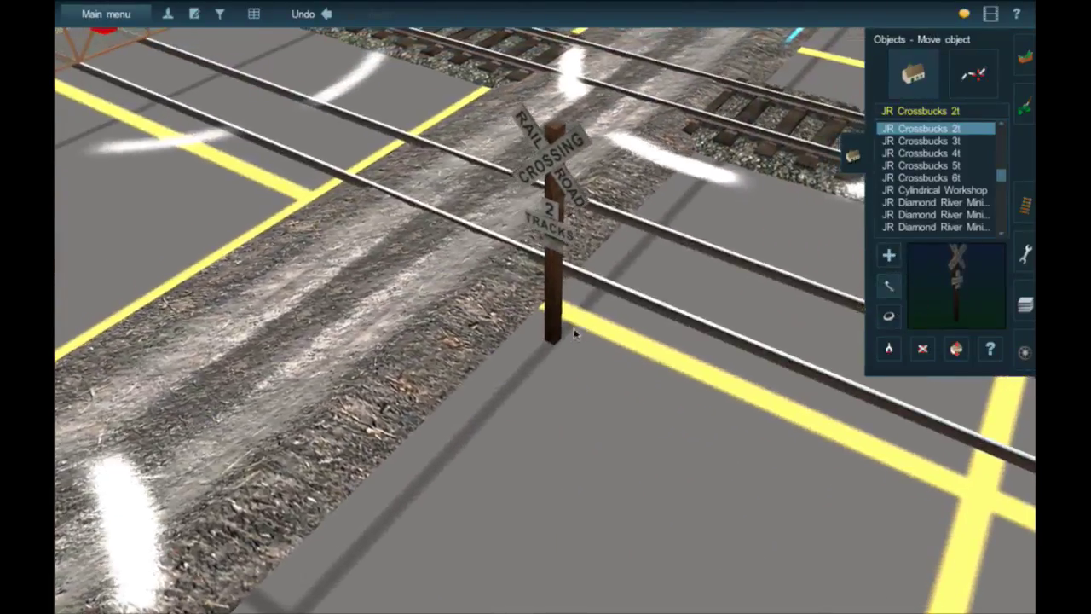
drag(557, 341, 533, 361)
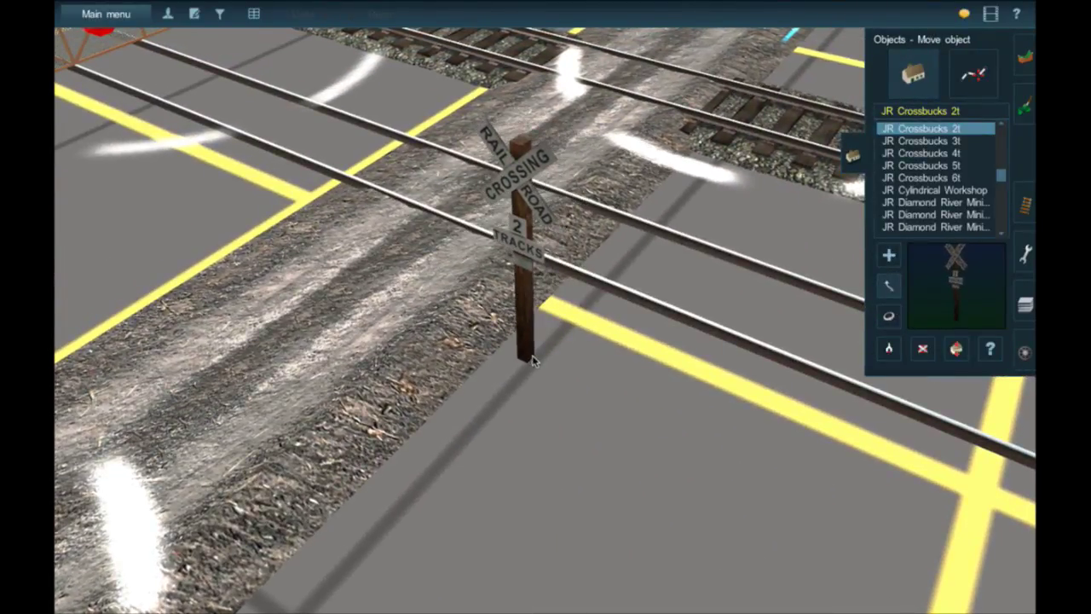
key(Right)
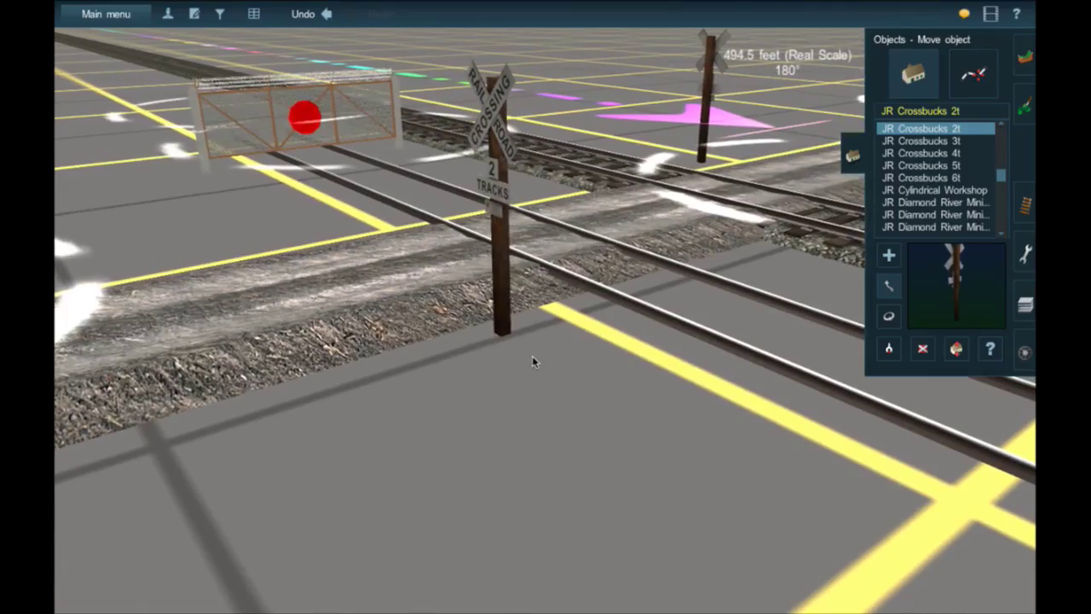
Step: Move the first crossbuck sign slightly closer to the dirt road's edge
right_click(629, 228)
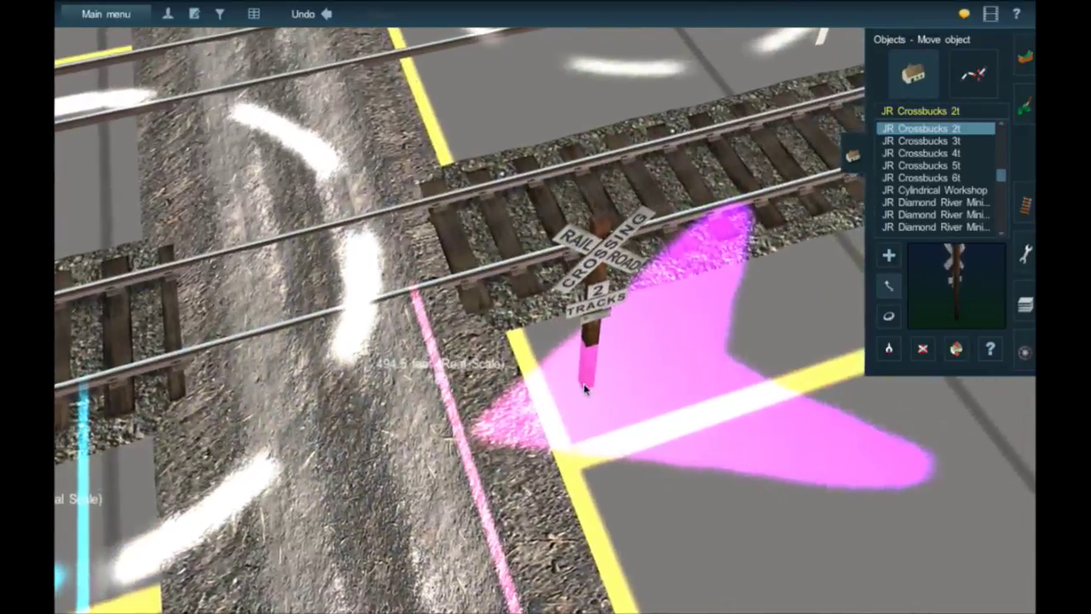
drag(586, 392, 571, 392)
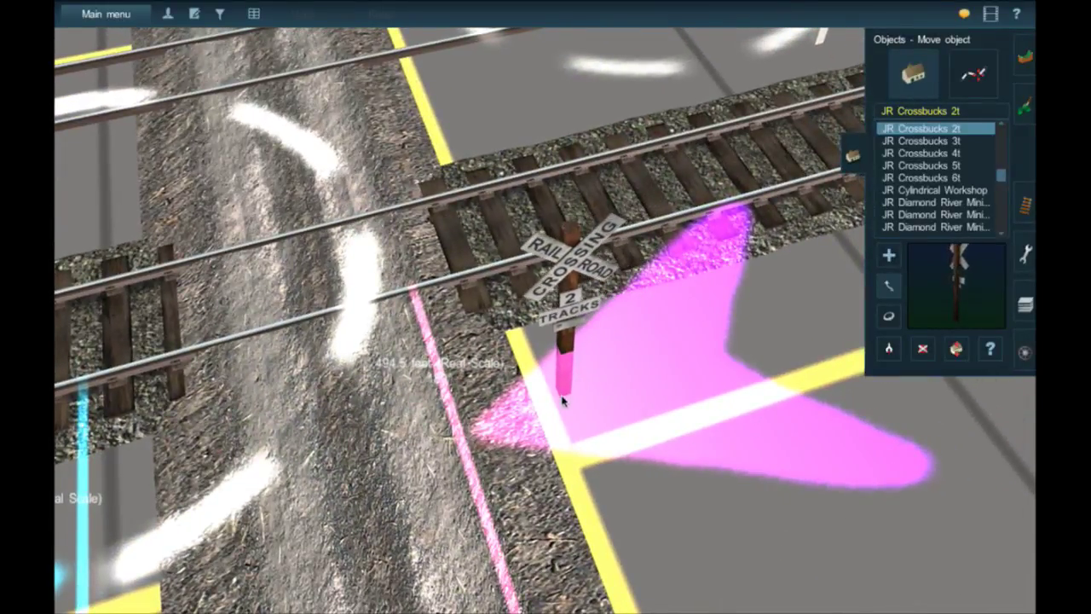
right_drag(563, 401, 520, 345)
key(Left)
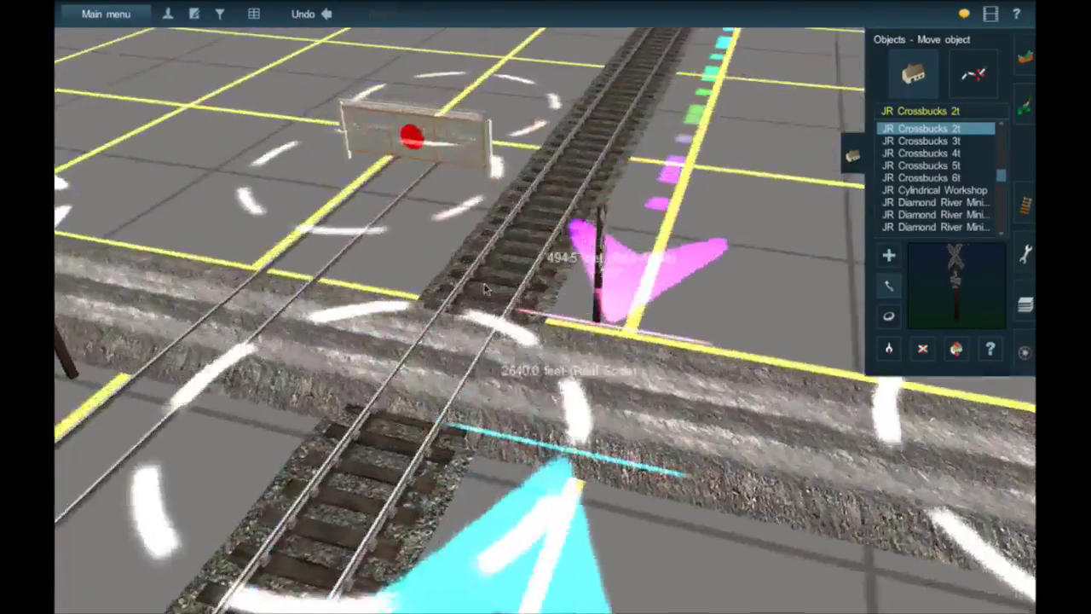
right_click(520, 310)
scroll(741, 274, down, 3)
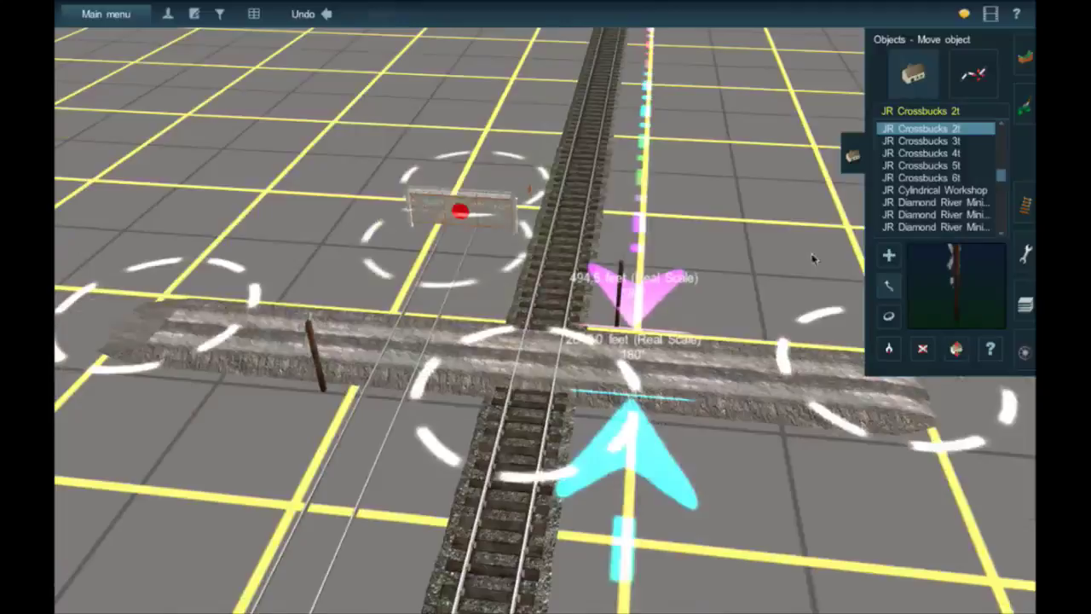
Step: Switch to adding track and examine the crossing and both crossbuck signs from low, close and elevated viewpoints
click(1025, 206)
click(887, 244)
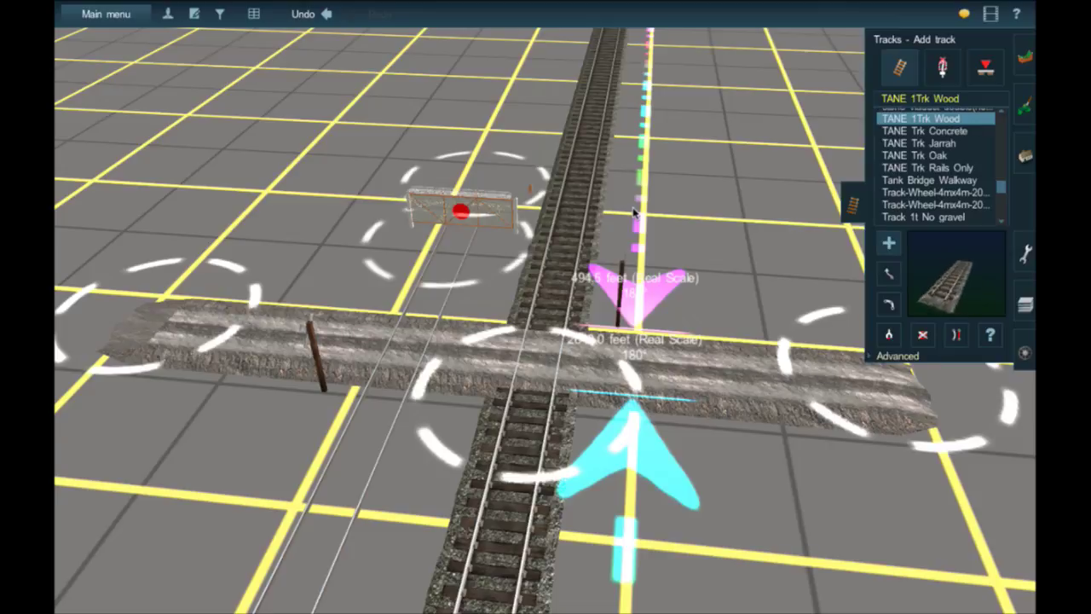
key(Down)
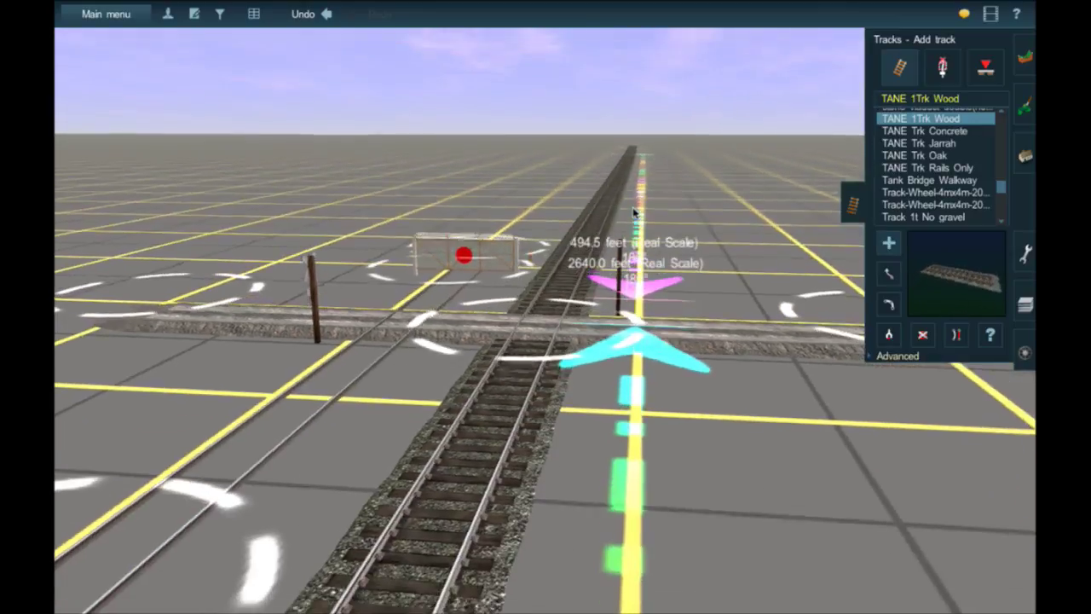
key(Up)
key(Up)
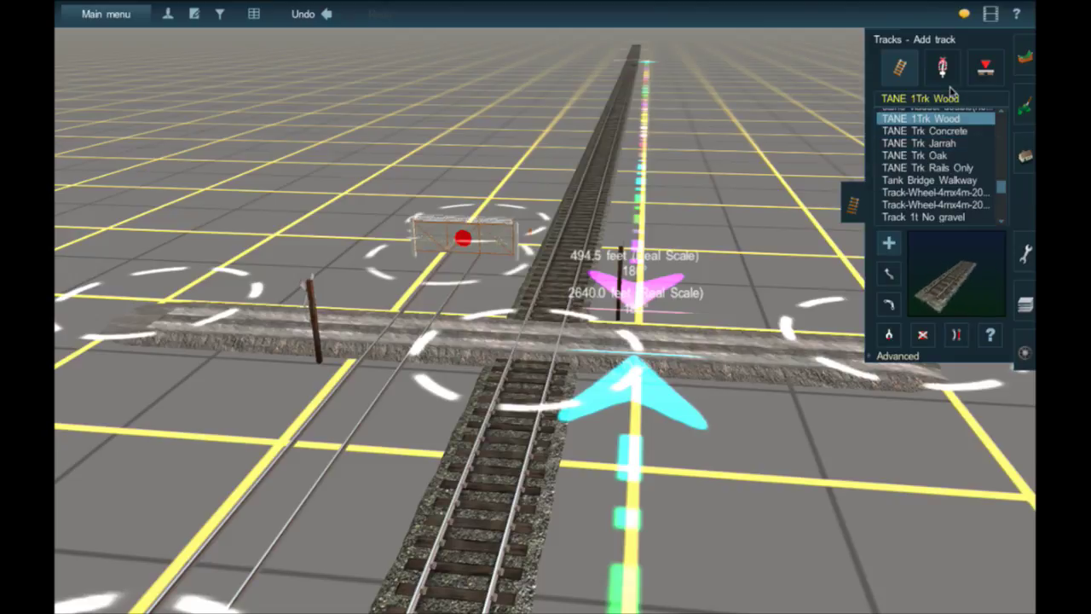
right_click(619, 328)
scroll(620, 327, up, 5)
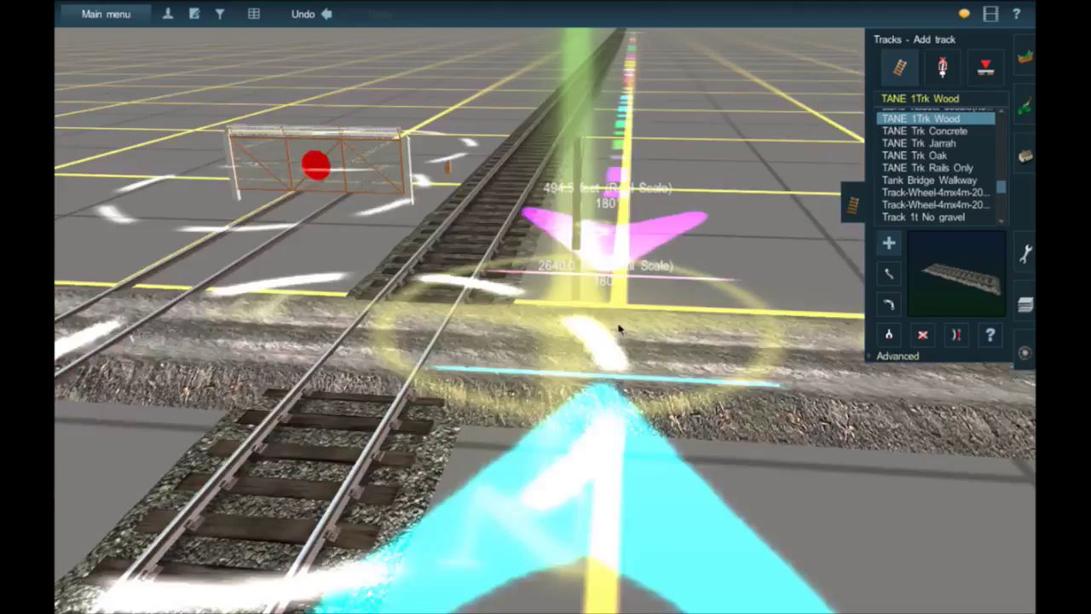
middle_drag(619, 327, 520, 240)
right_click(522, 239)
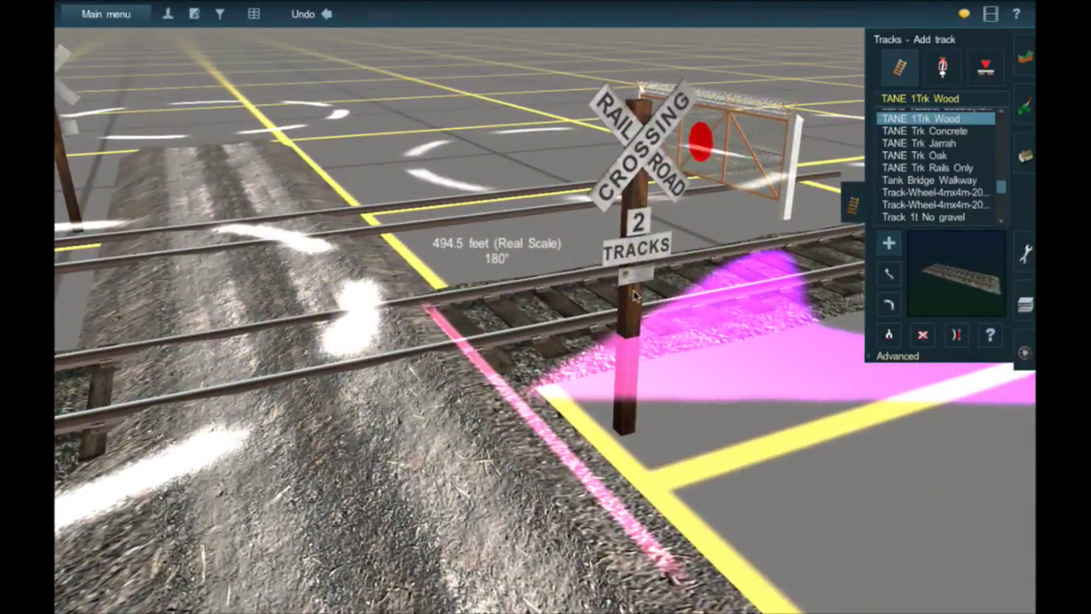
middle_drag(632, 288, 503, 295)
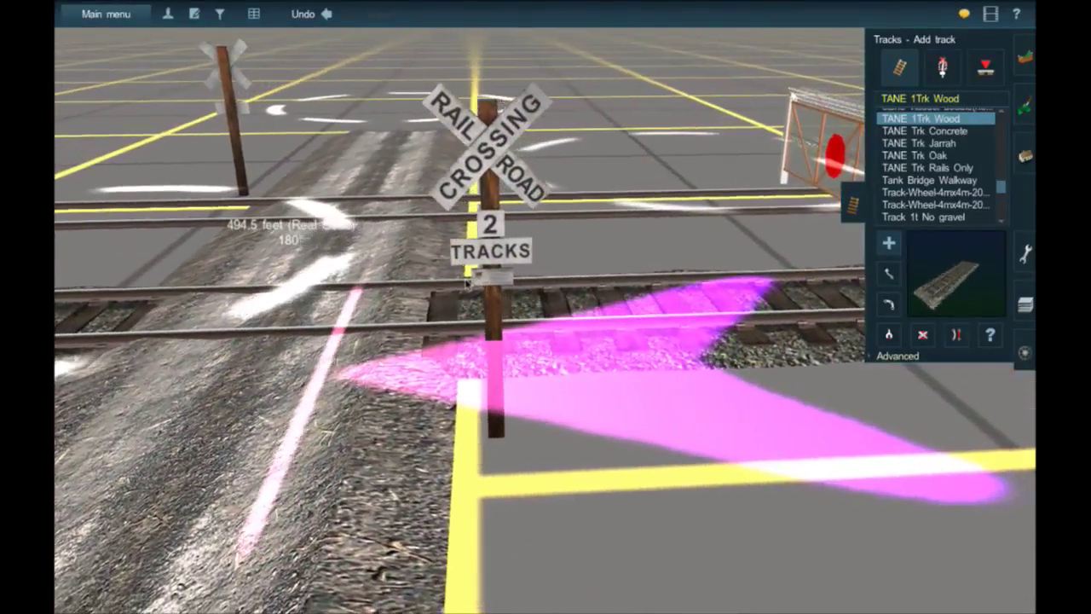
right_click(467, 288)
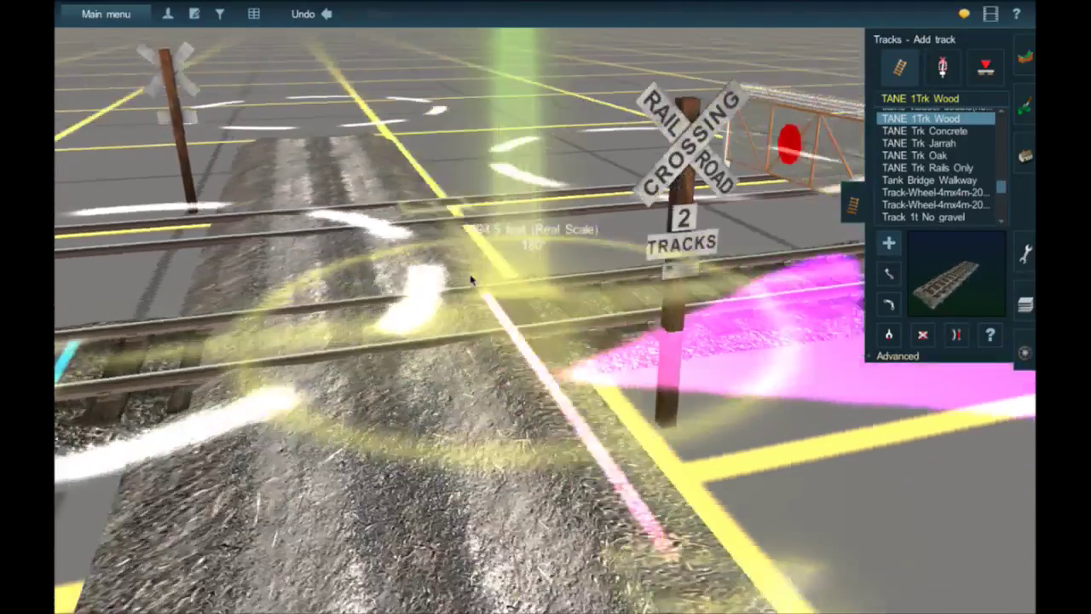
scroll(470, 282, down, 10)
right_click(465, 274)
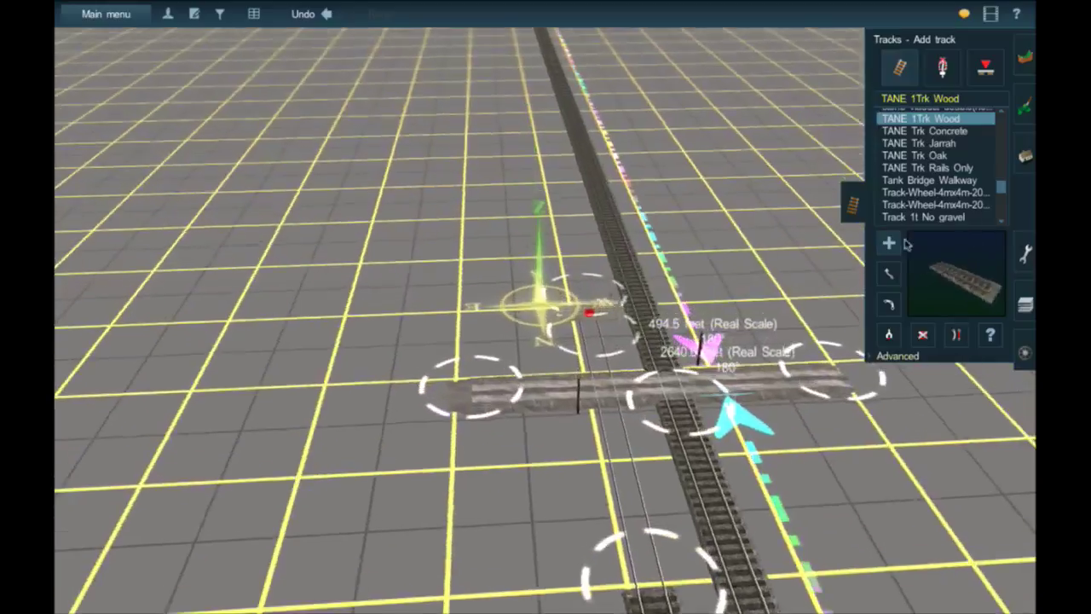
Step: Lay TANE Trk Rails Only track beyond the gate, extending the second track away from the crossing
click(603, 313)
right_drag(592, 311, 569, 313)
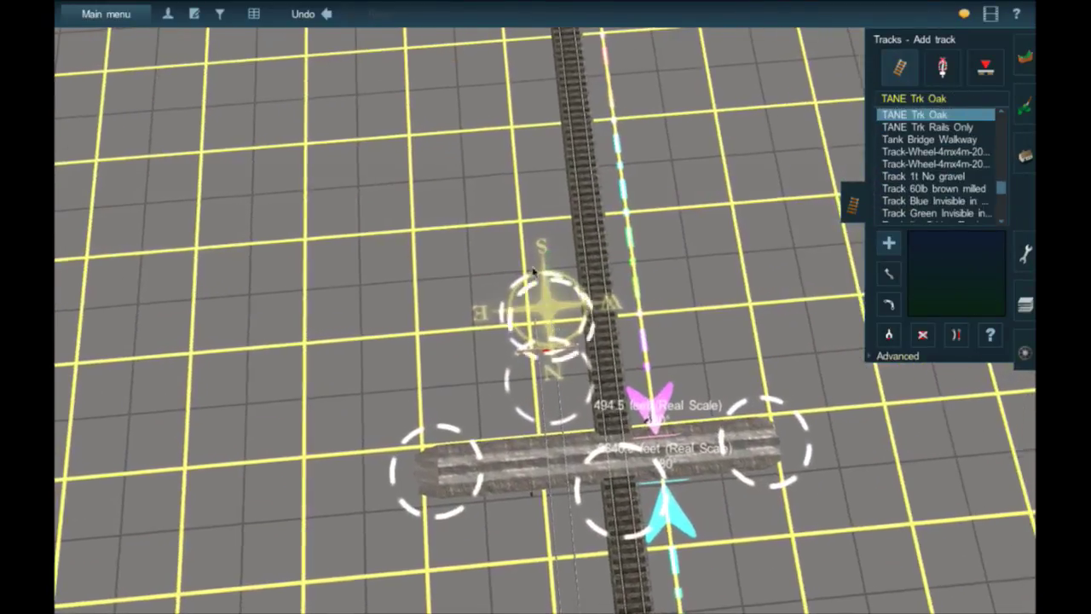
click(934, 129)
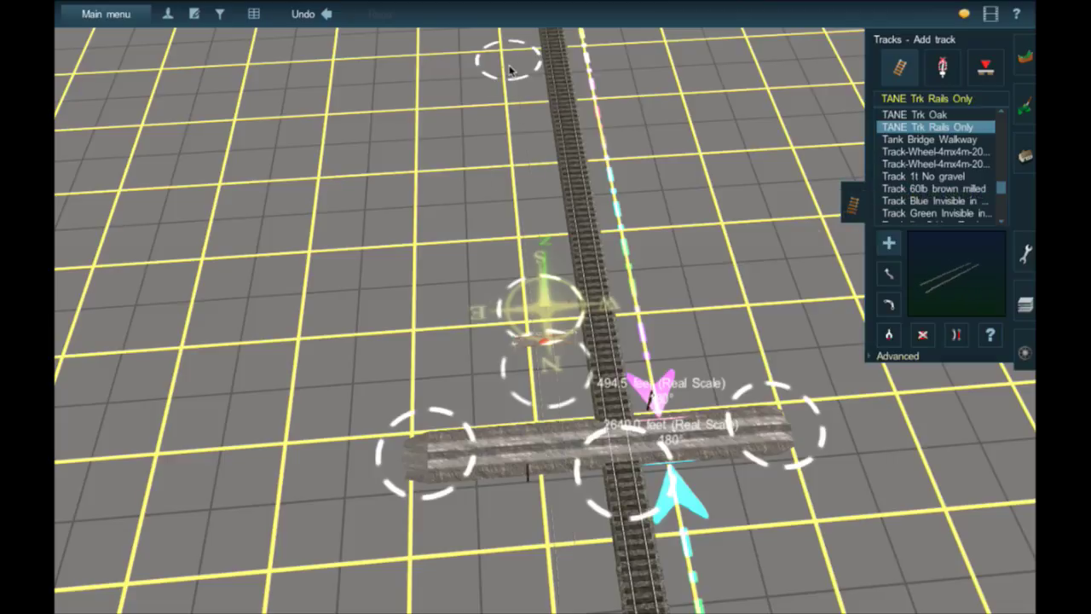
right_click(448, 72)
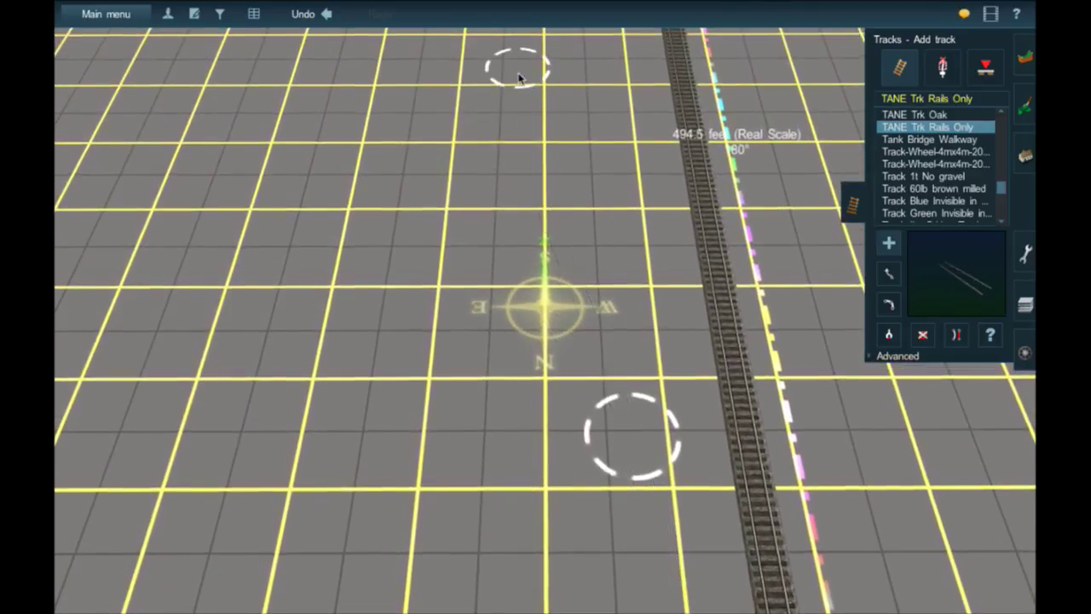
click(518, 77)
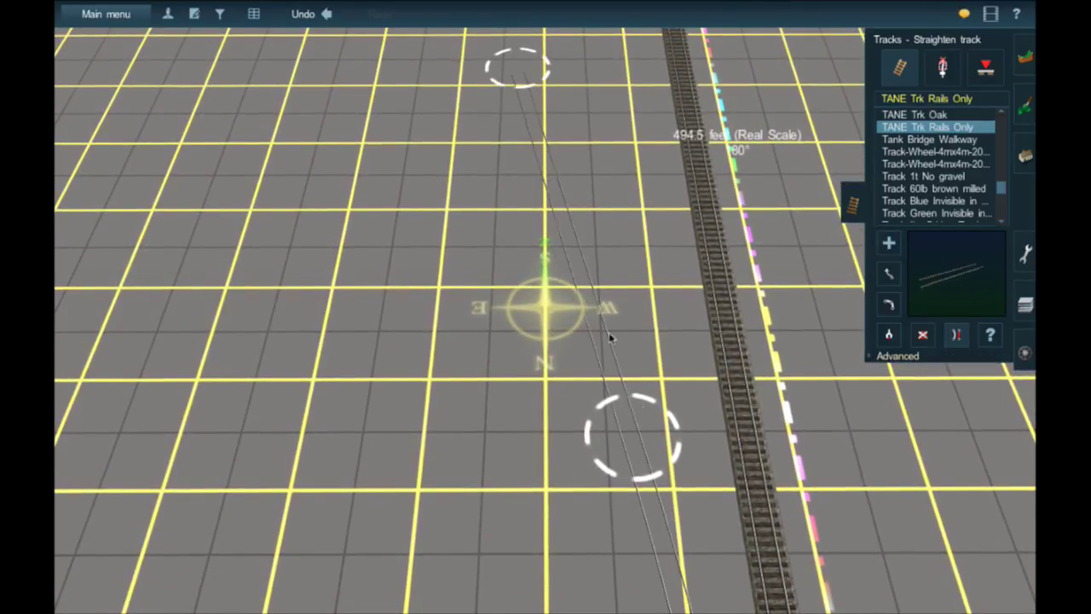
Step: Try to straighten track beyond the crossing, and undo the last change
right_click(656, 557)
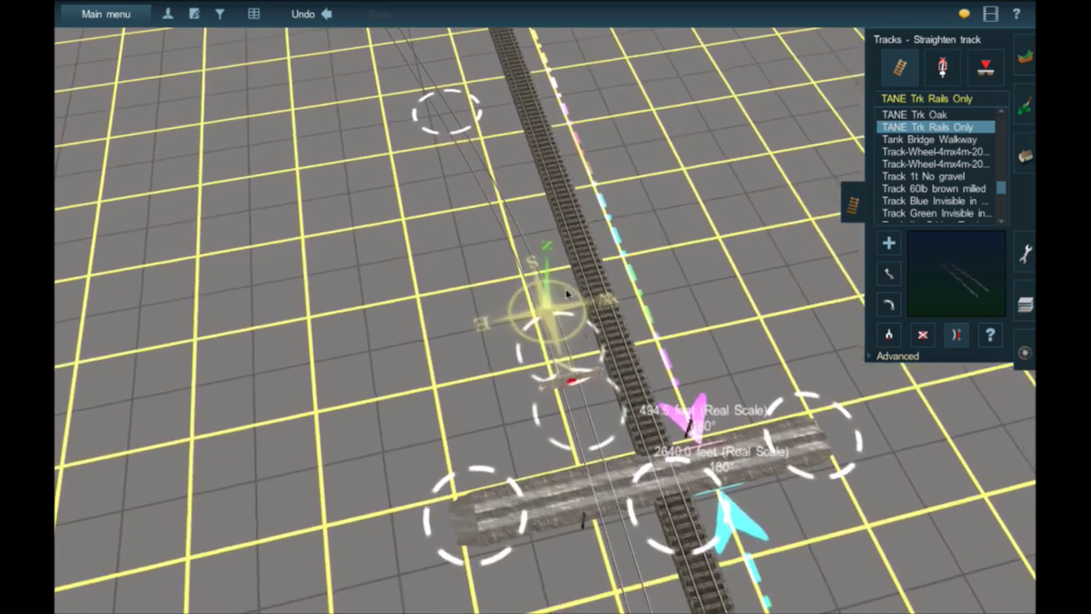
right_drag(554, 273, 550, 269)
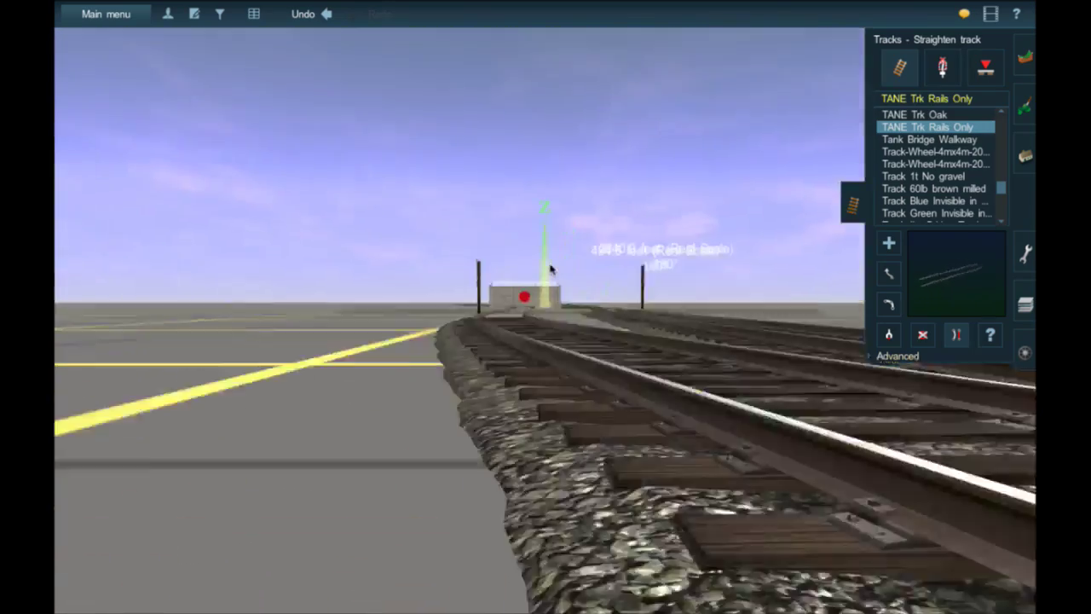
scroll(549, 269, down, 5)
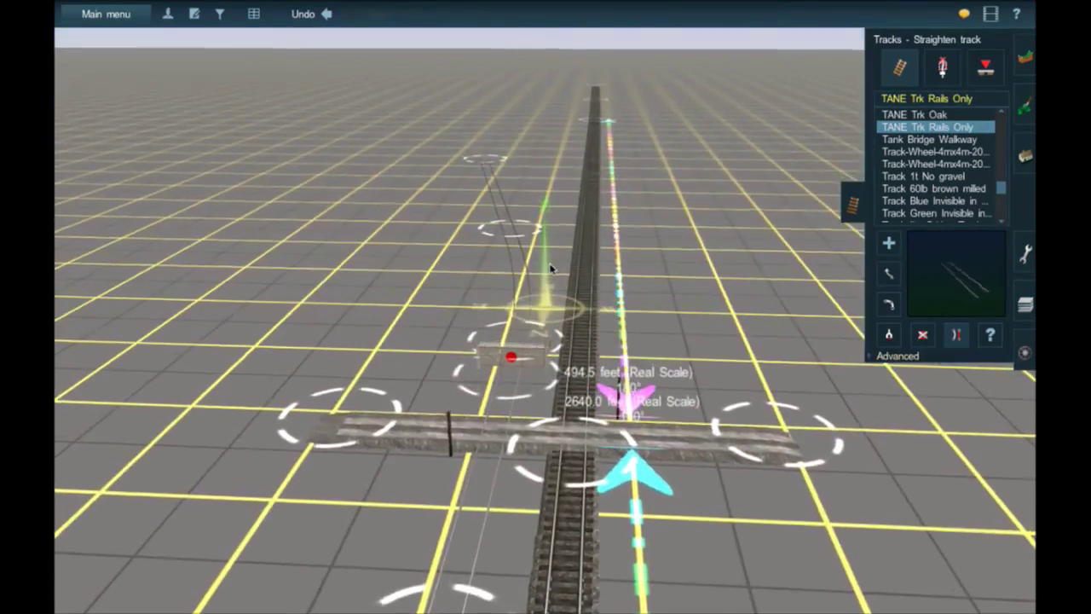
right_click(656, 388)
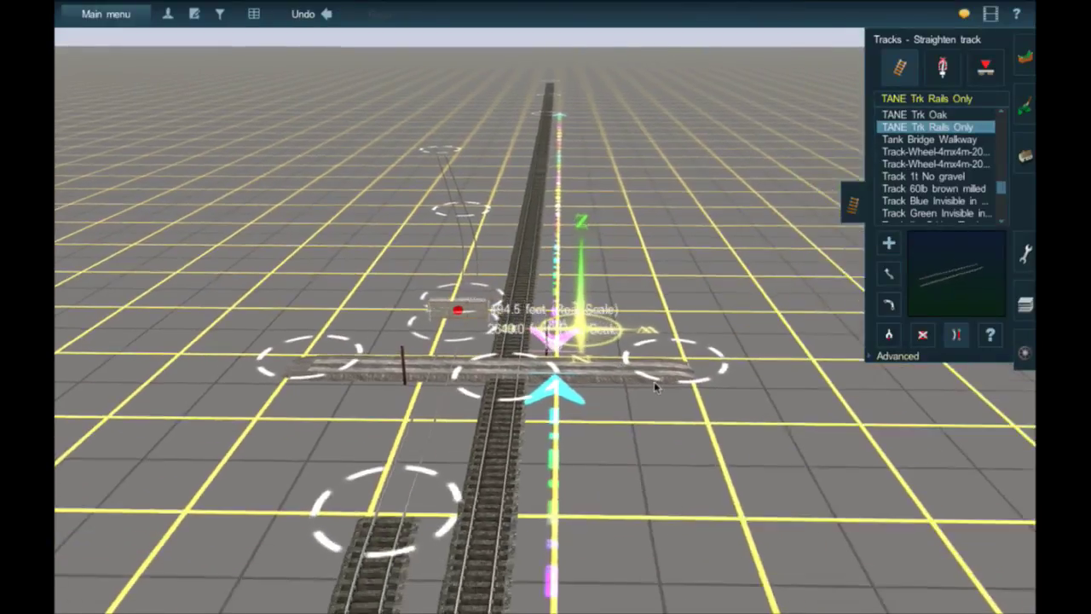
right_click(497, 300)
scroll(497, 299, up, 5)
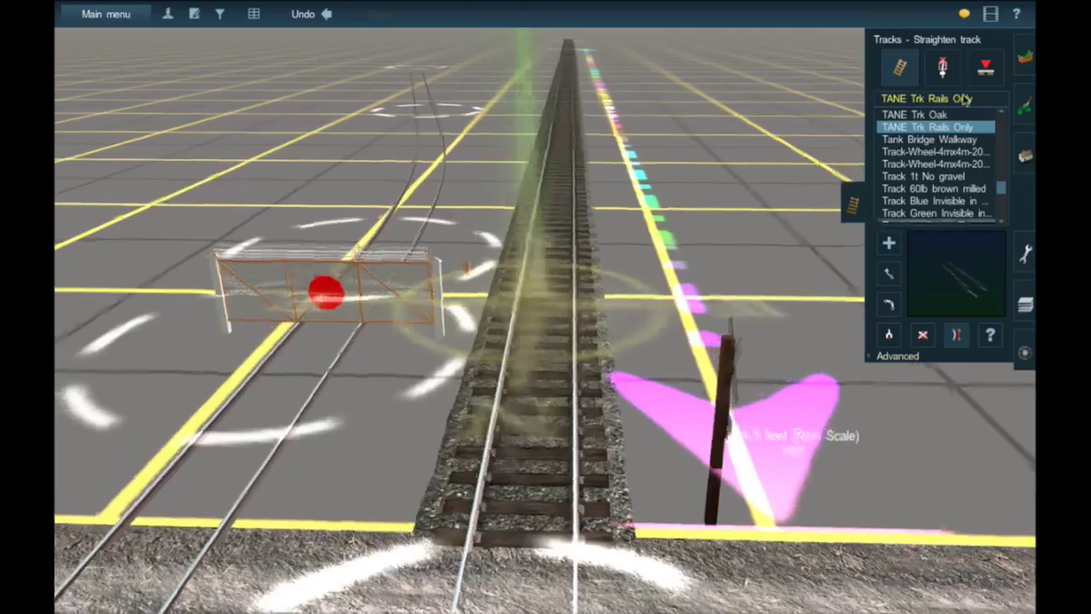
click(620, 181)
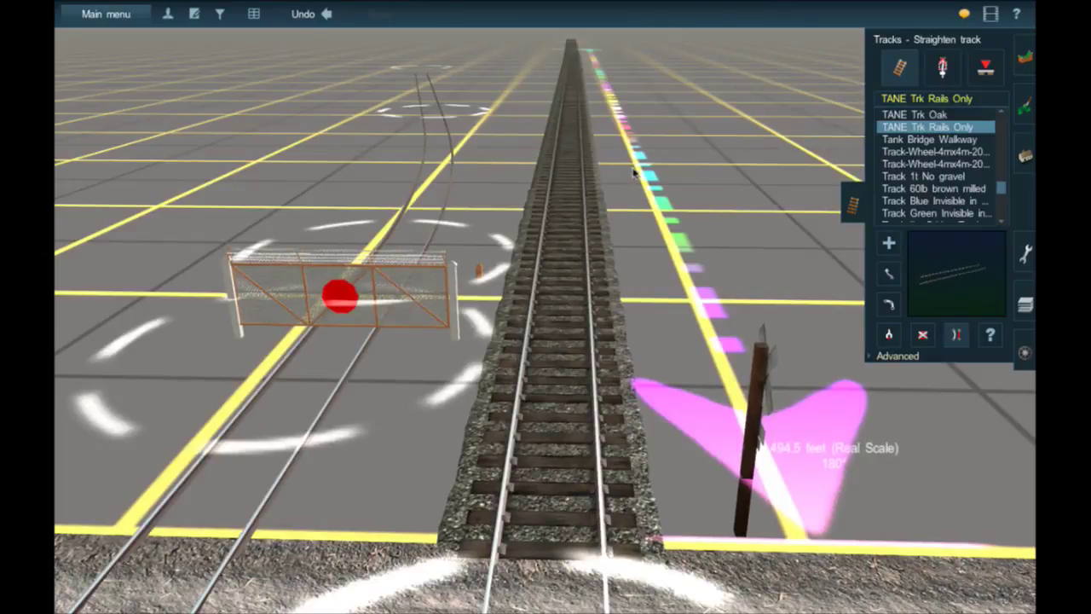
click(333, 21)
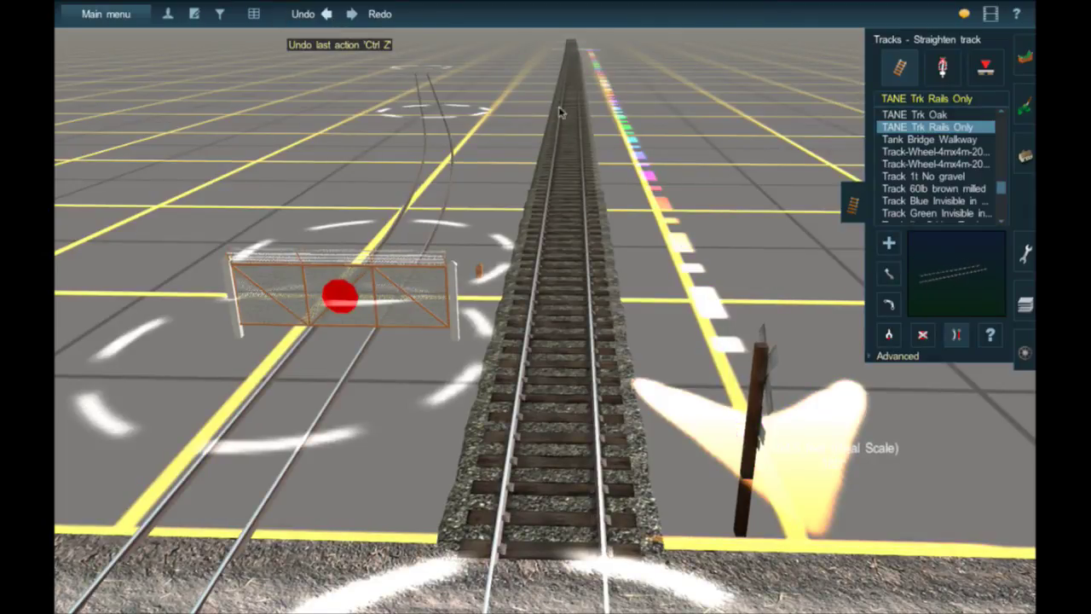
Step: Try to branch a short TANE 1Trk Wood spur off the main track just beyond the crossing
click(532, 303)
drag(584, 404, 780, 232)
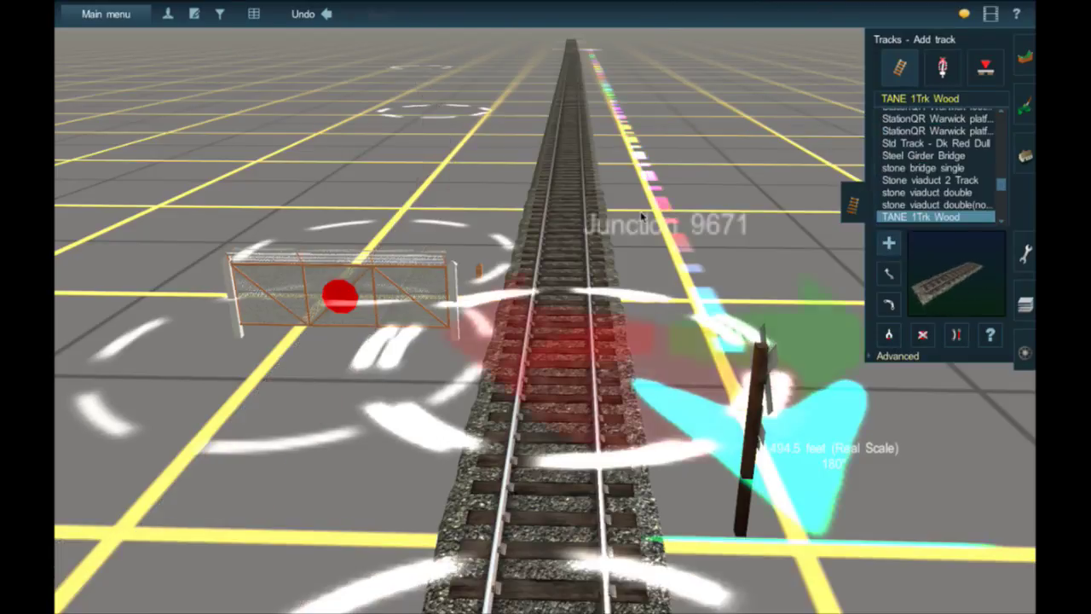
Step: Lay a TANE Trk Rails Only branch off the main track beyond the crossing, leading past the end of the turnout ties
scroll(934, 219, down, 3)
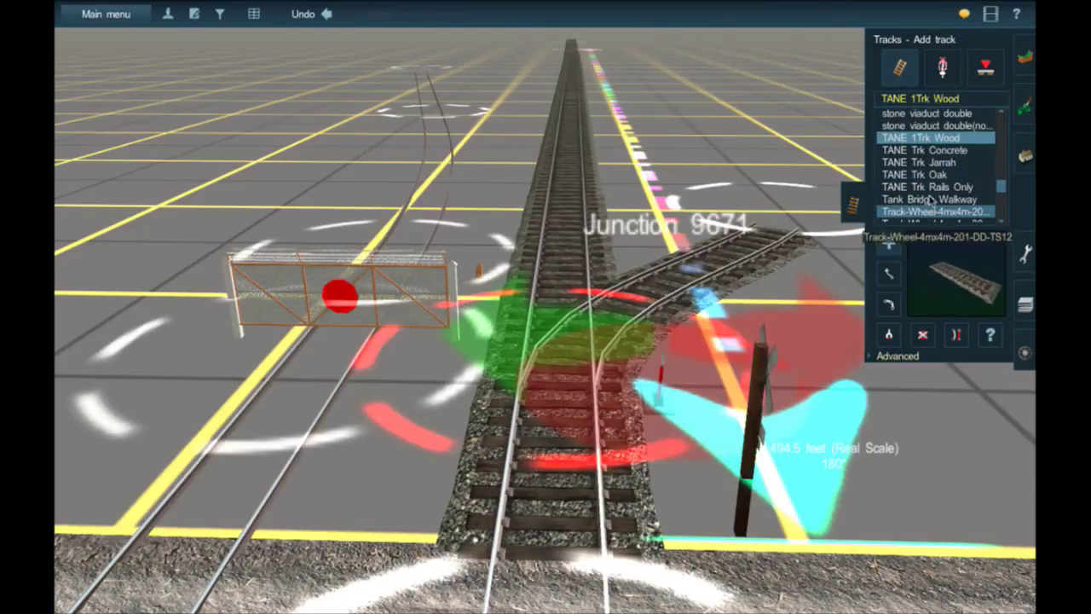
click(933, 189)
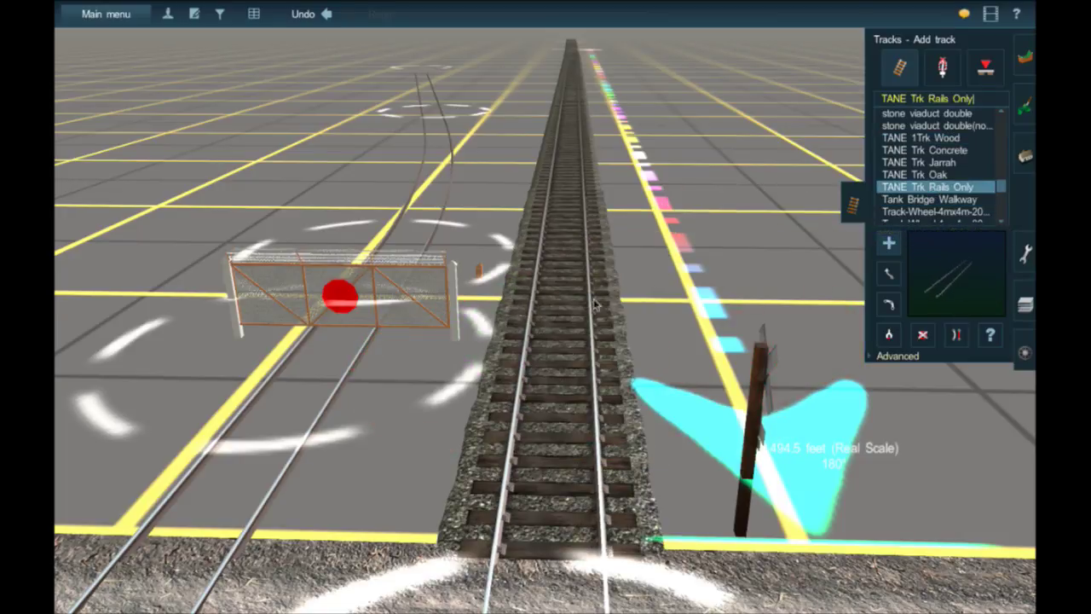
click(594, 303)
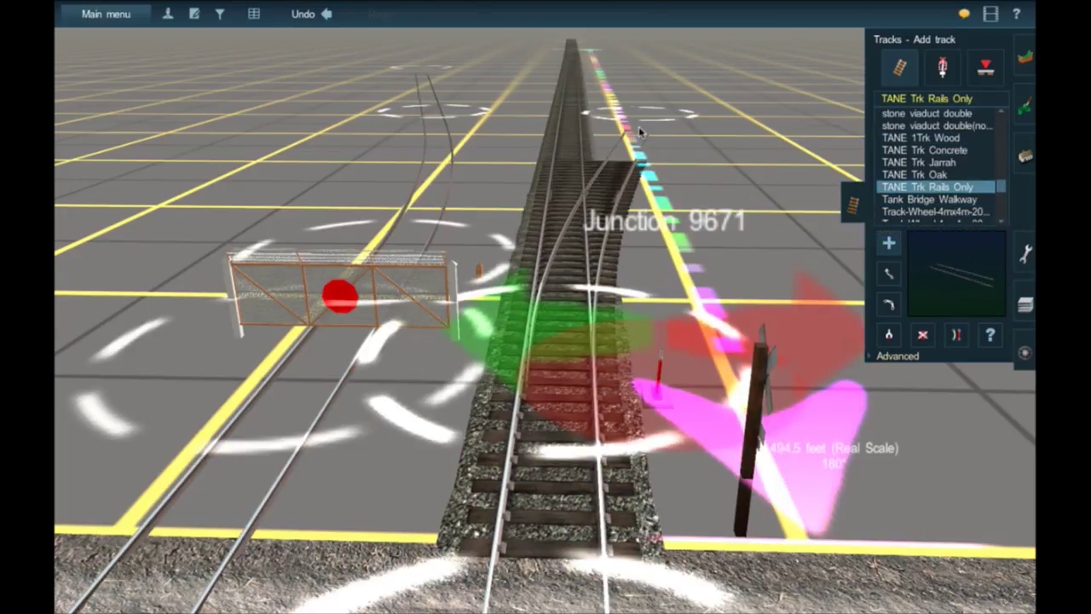
click(661, 150)
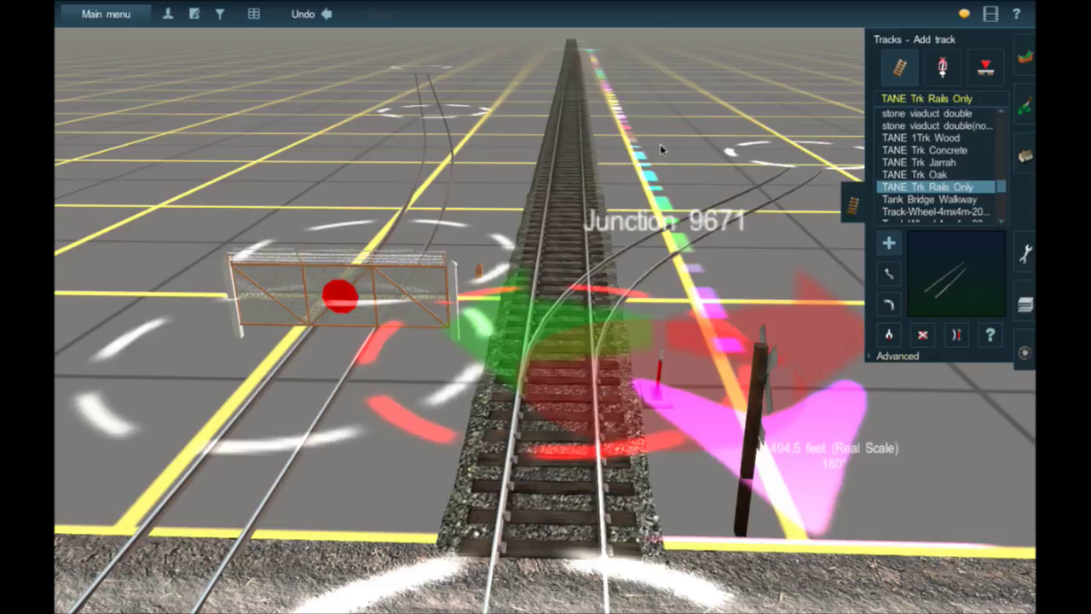
drag(661, 150, 628, 127)
right_click(597, 164)
key(Up)
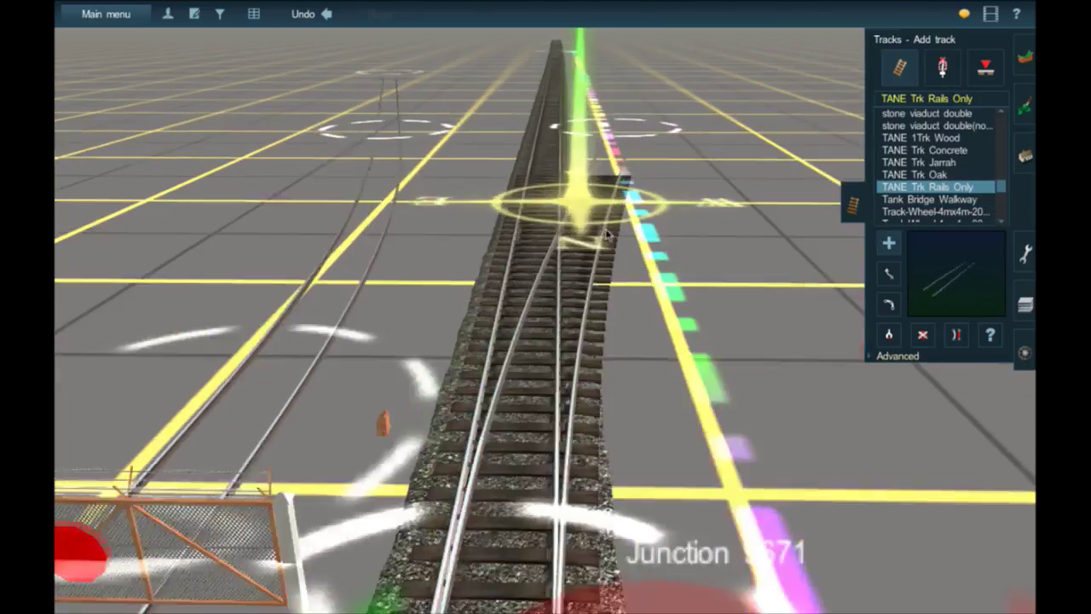
Step: Try to extend the rails-only branch onward from its open end beside the main track
key(Down)
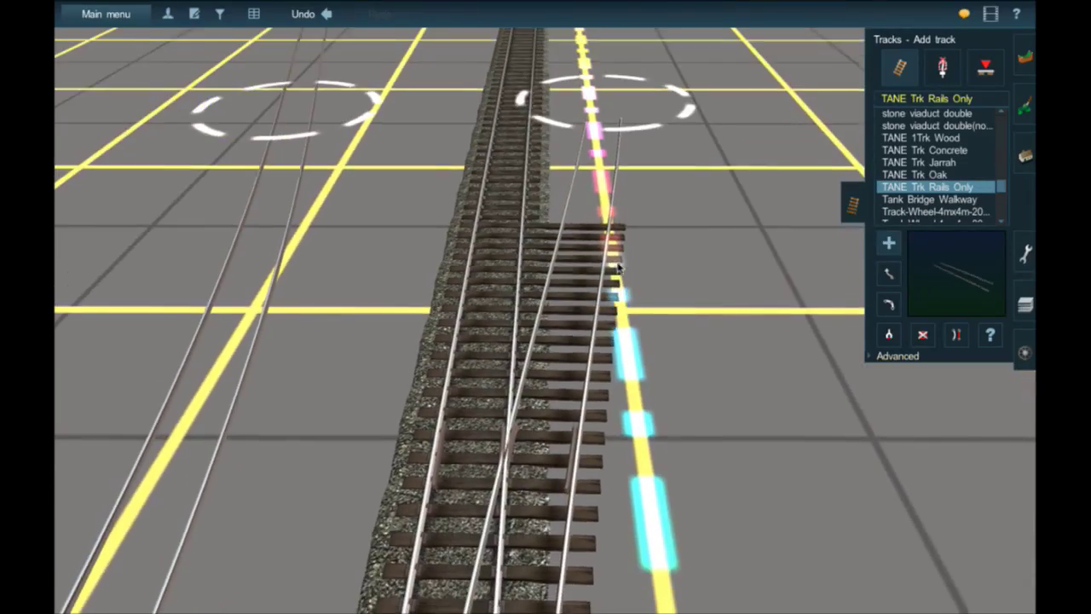
mouse_move(572, 323)
right_down()
mouse_move(540, 423)
mouse_move(533, 341)
right_up()
scroll(534, 339, down, 3)
key(Down)
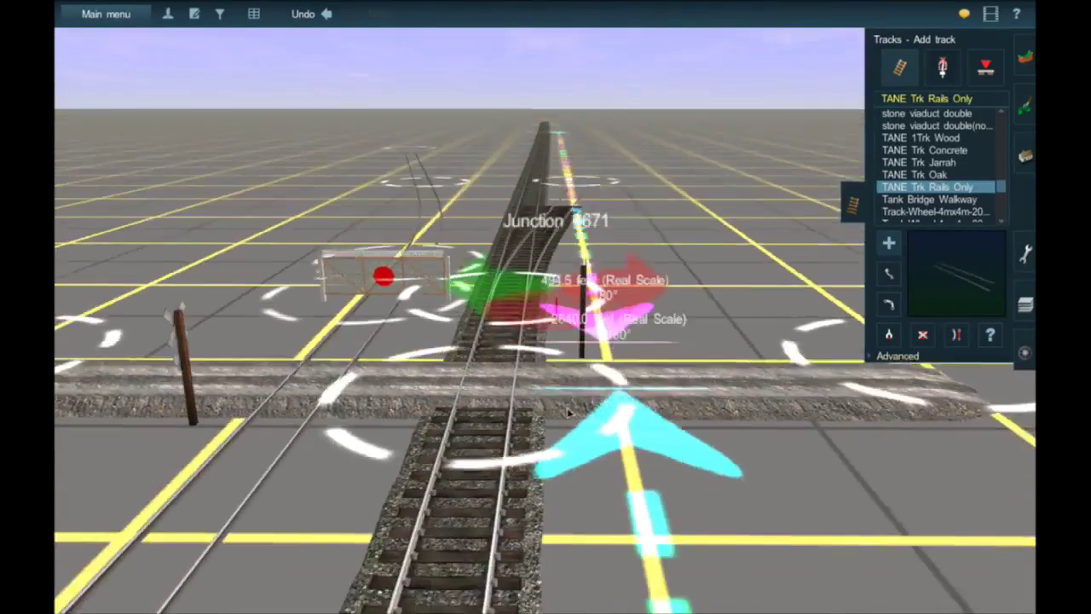
key(Up)
right_click(571, 53)
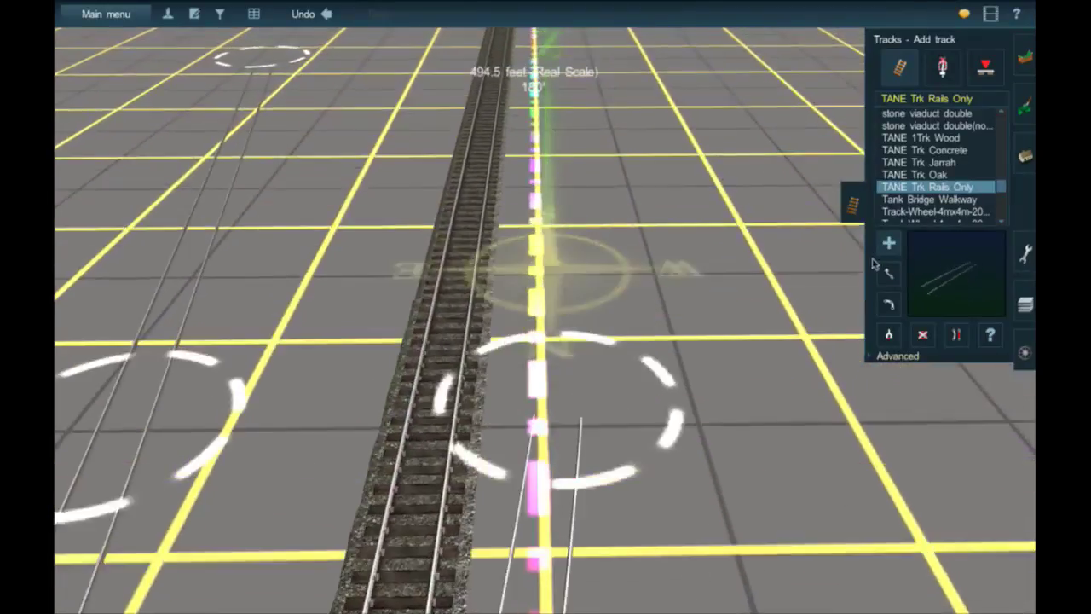
drag(572, 481, 563, 222)
click(564, 196)
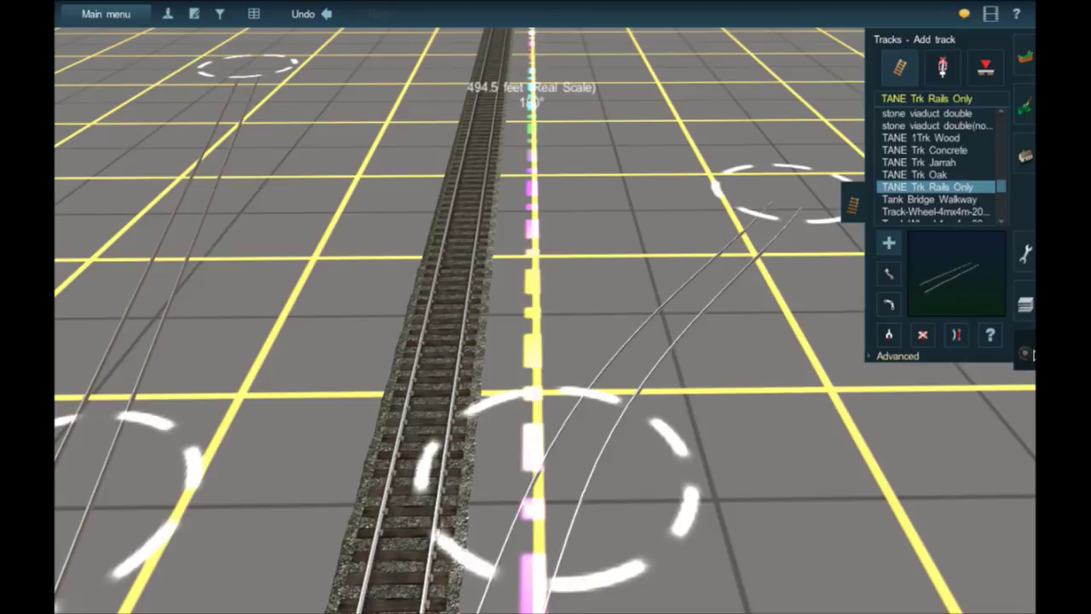
click(1024, 352)
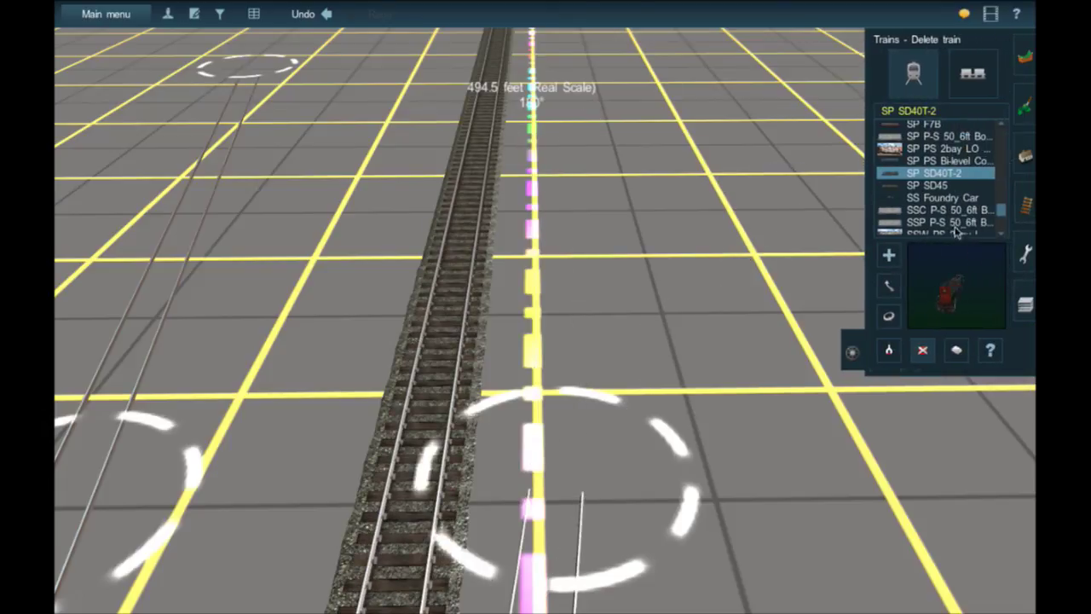
click(1011, 223)
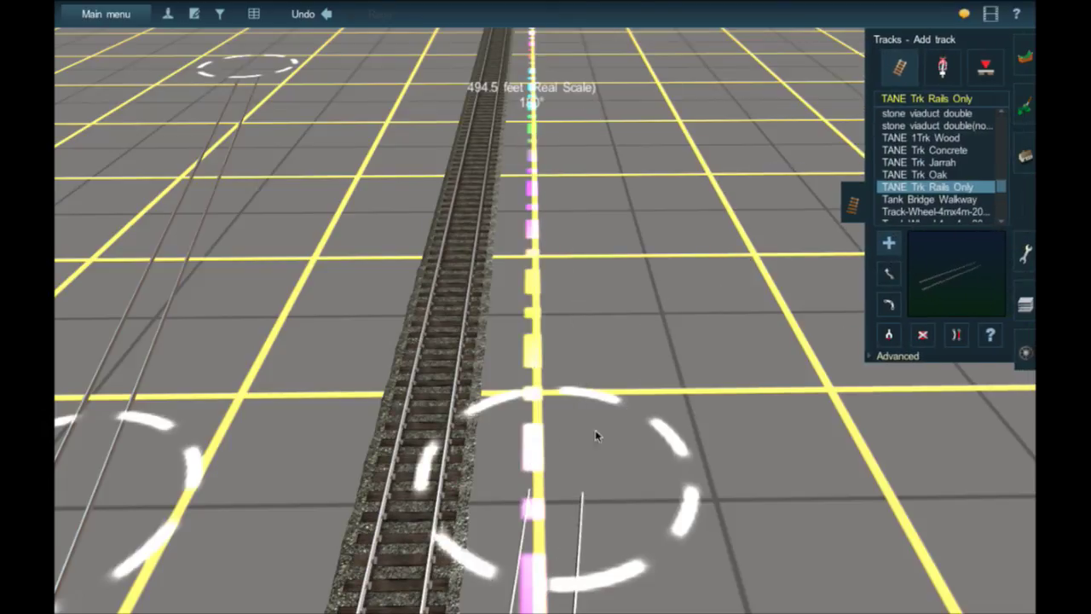
Step: Extend the TANE Trk Rails Only branch from its open end so it runs alongside the main track
click(890, 276)
drag(548, 483, 545, 171)
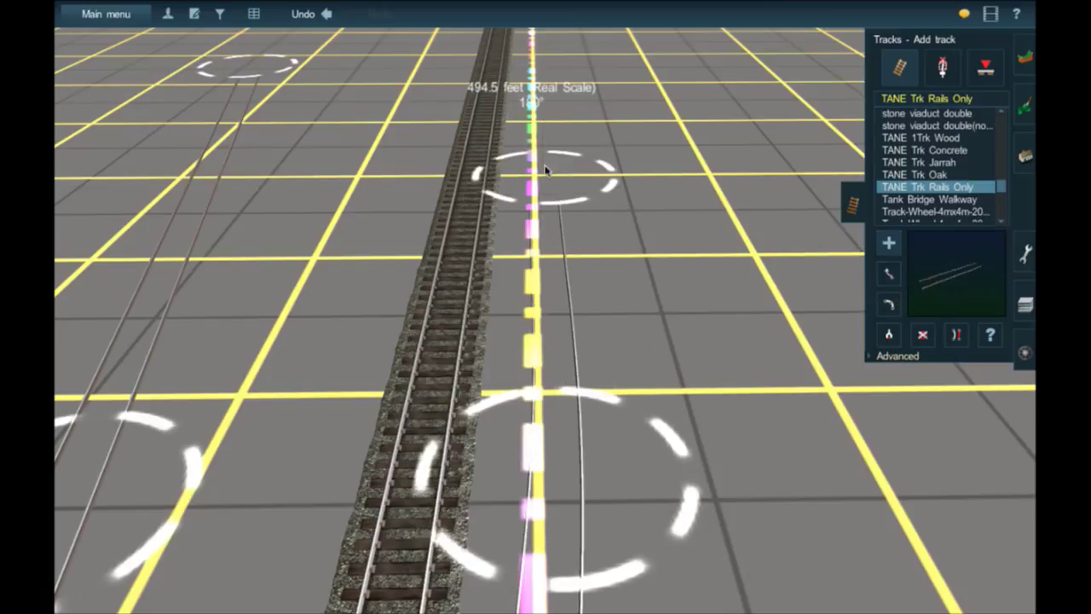
right_drag(548, 144, 545, 187)
scroll(545, 189, down, 3)
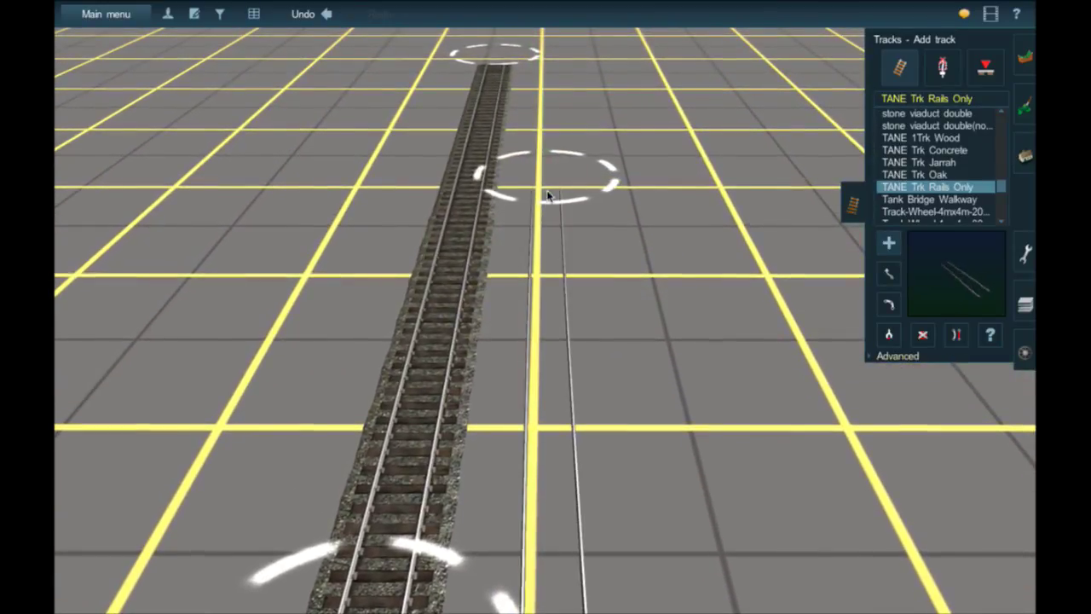
click(552, 197)
key(Right)
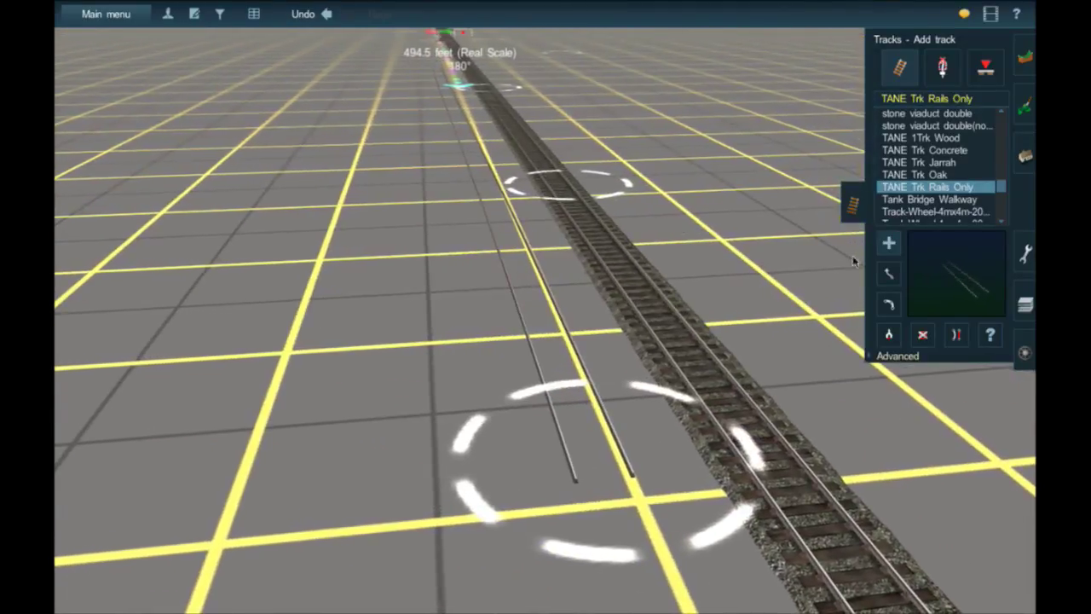
Step: Search the trains for "mill" and place a 52' Mill Gondola on the rails-only branch
key(F7)
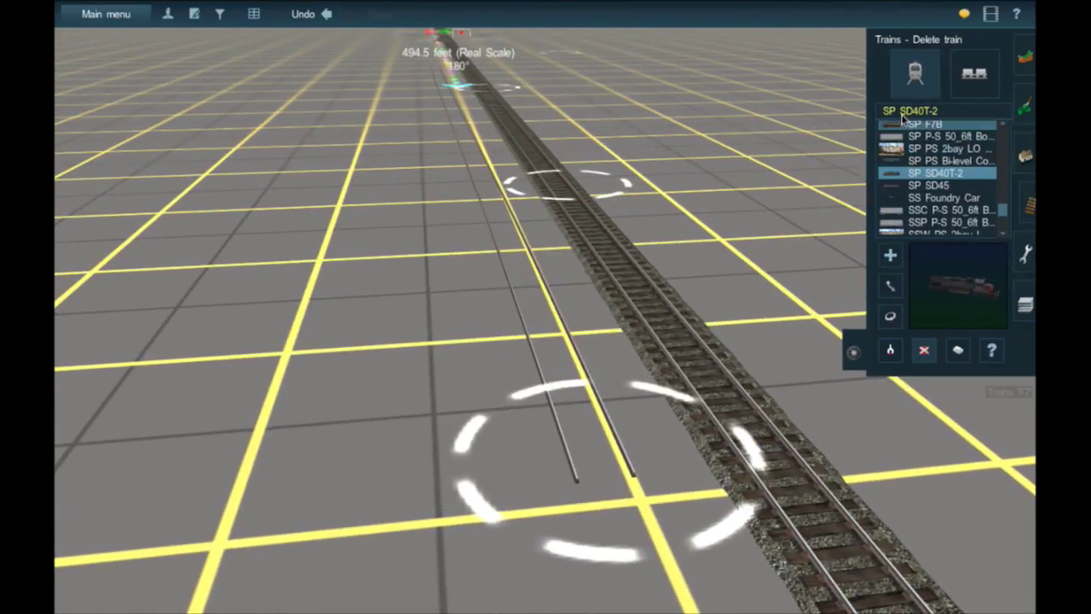
click(904, 112)
text(mill)
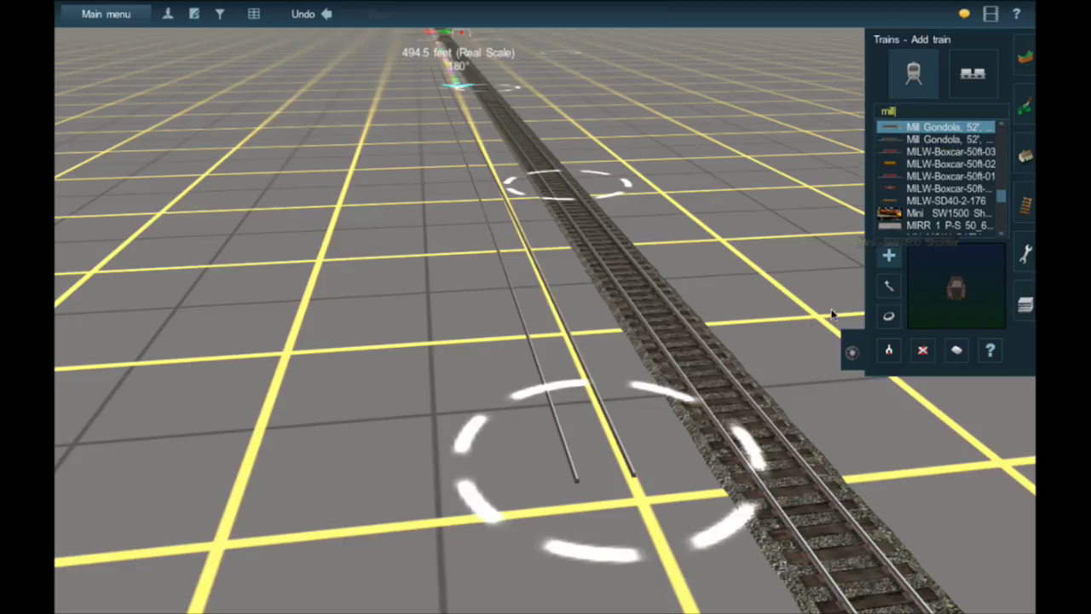
click(537, 312)
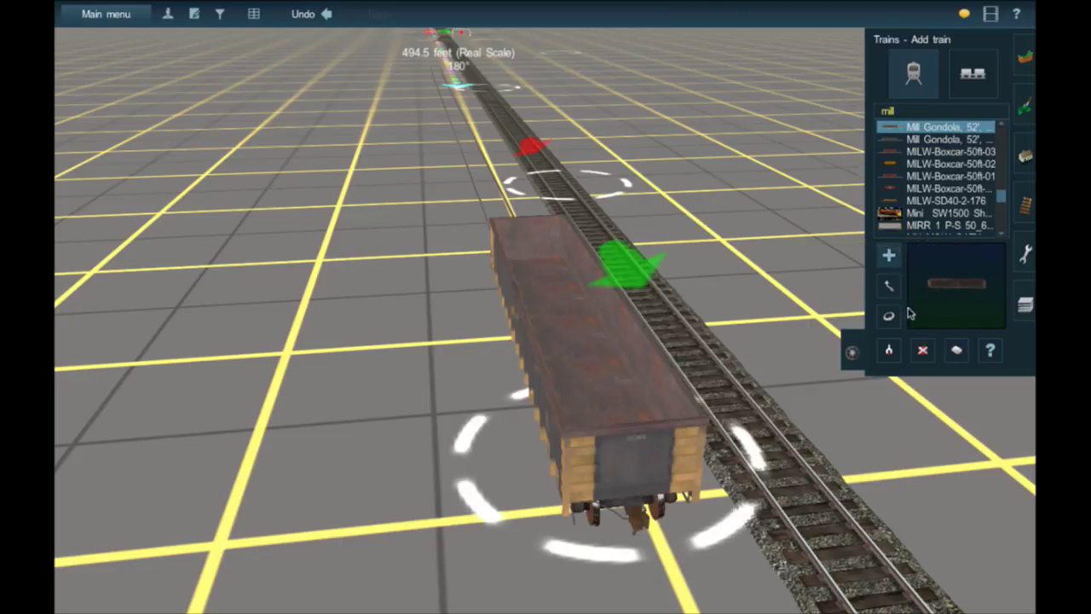
Step: Move the gondola from the rails-only branch onto the adjacent main track
click(889, 288)
drag(635, 340, 467, 358)
click(1025, 204)
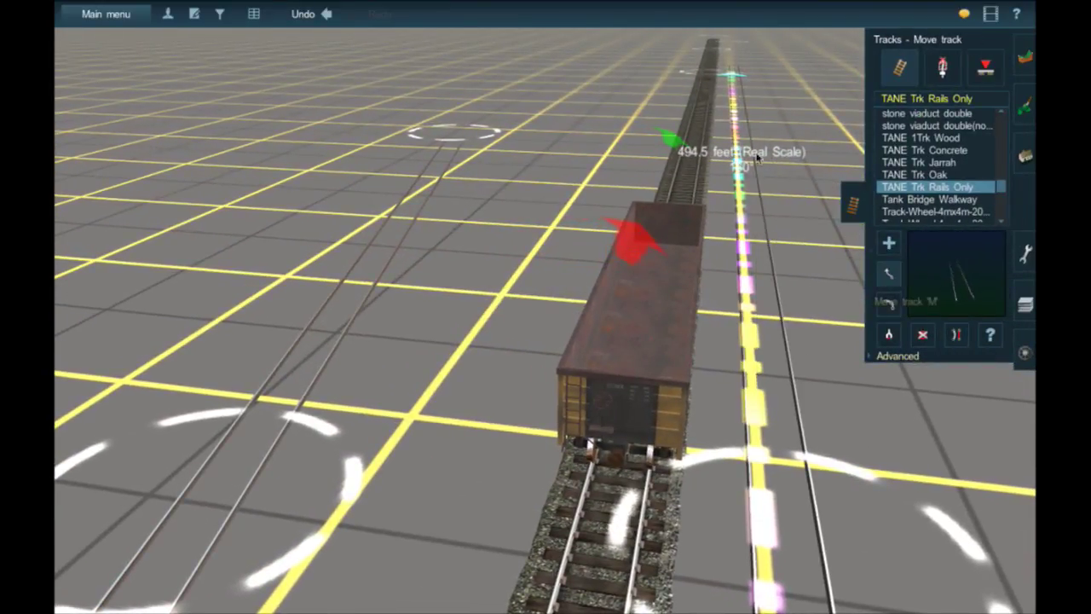
click(1025, 352)
Step: Add a string of further 52' Mill Gondola cars ahead of the first one along the main track
key(Right)
key(Up)
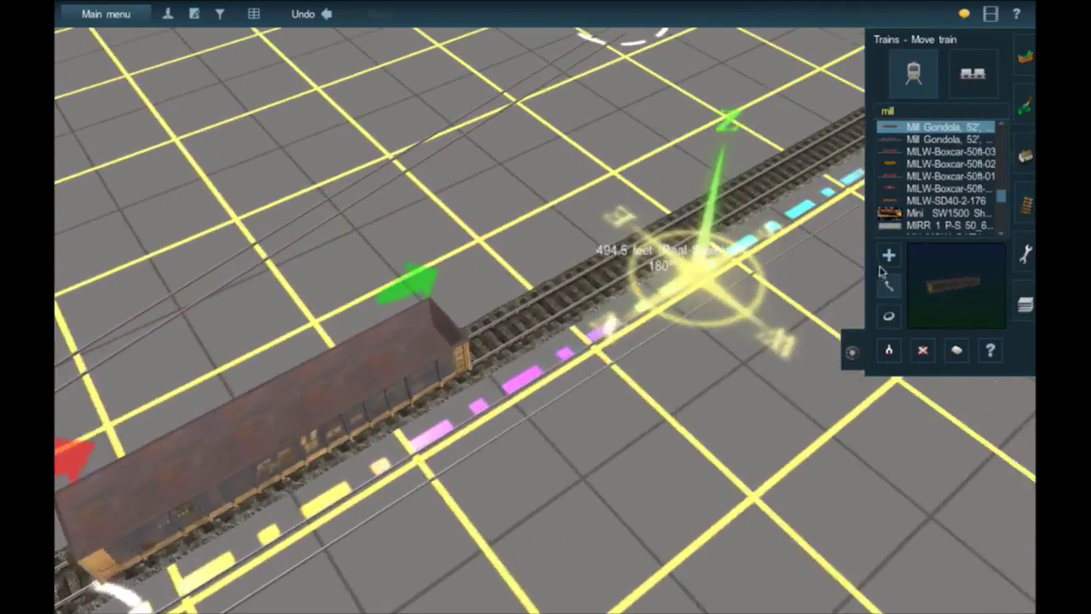
click(888, 257)
click(435, 335)
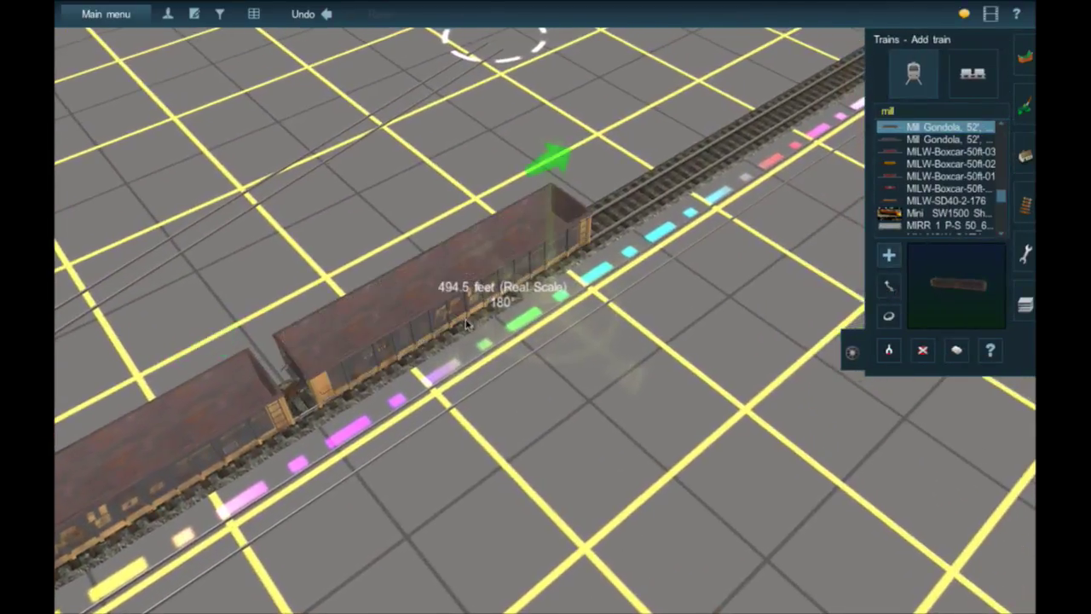
click(631, 227)
right_click(649, 220)
right_click(703, 194)
click(661, 218)
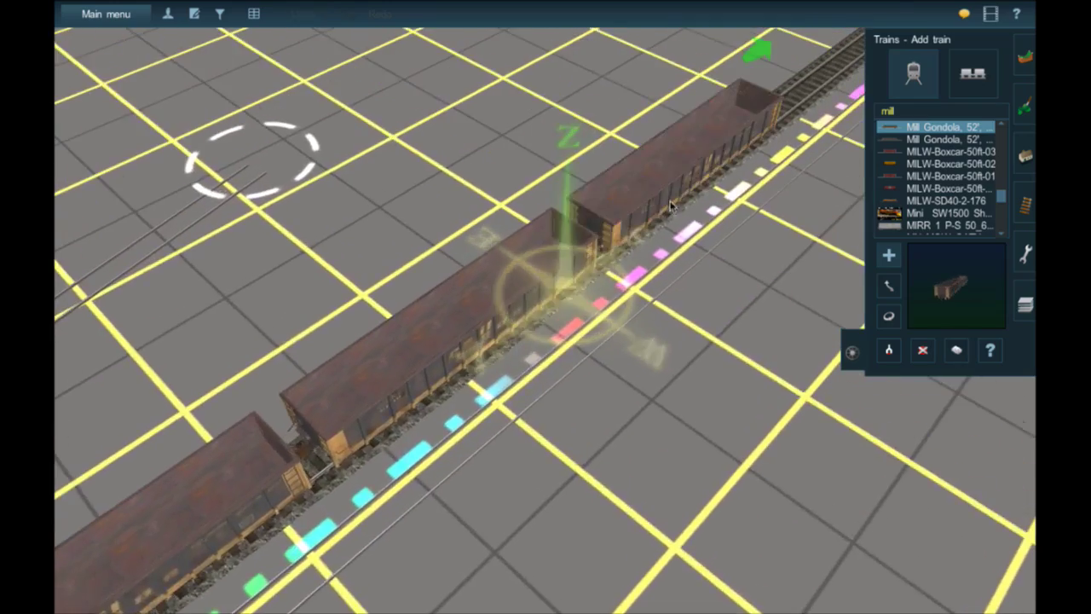
right_click(689, 197)
click(686, 181)
click(786, 107)
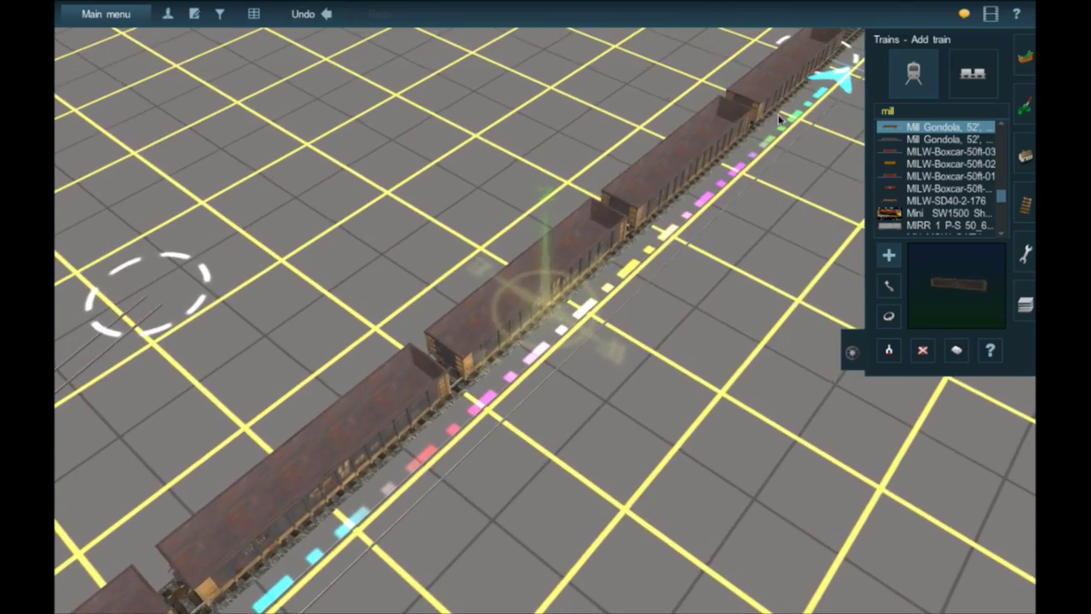
right_click(784, 126)
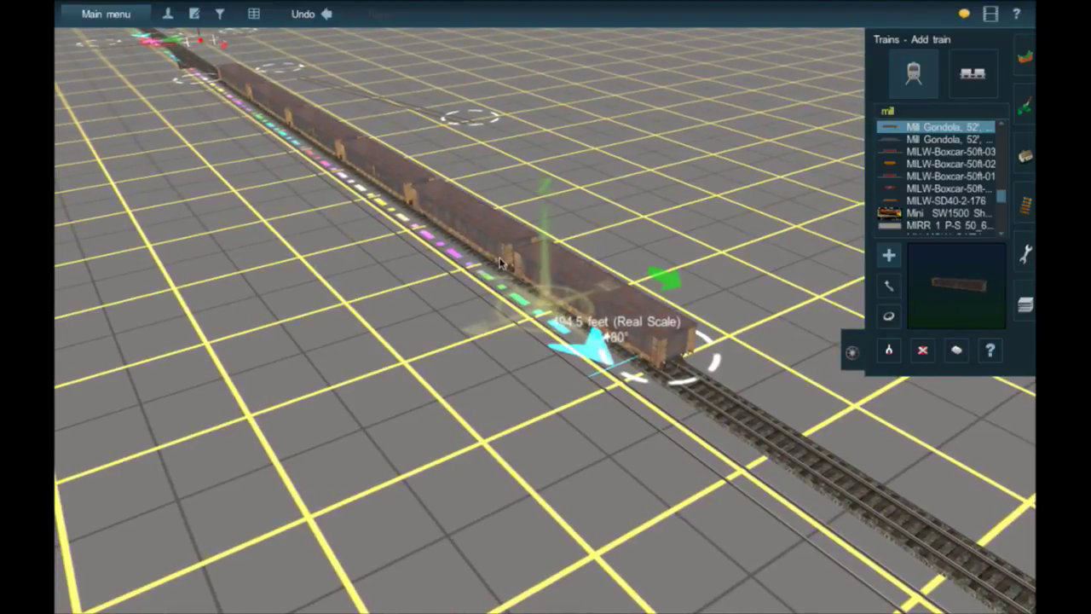
click(744, 429)
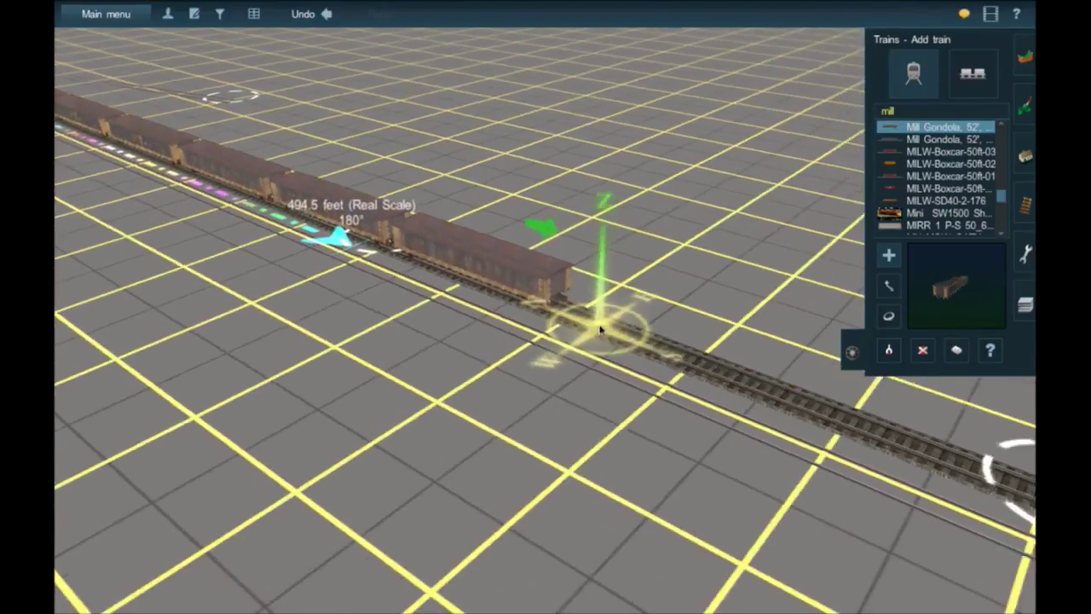
Step: Move the far end of the rails-only branch to adjust its alignment parallel to the gondolas on the main track
right_click(886, 421)
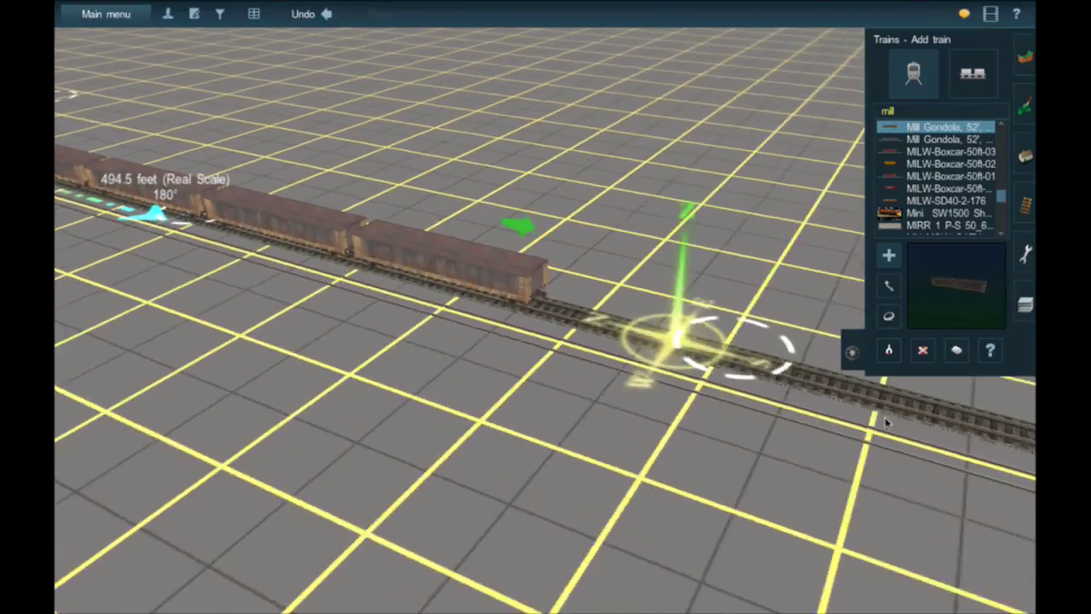
key(Left)
right_click(699, 422)
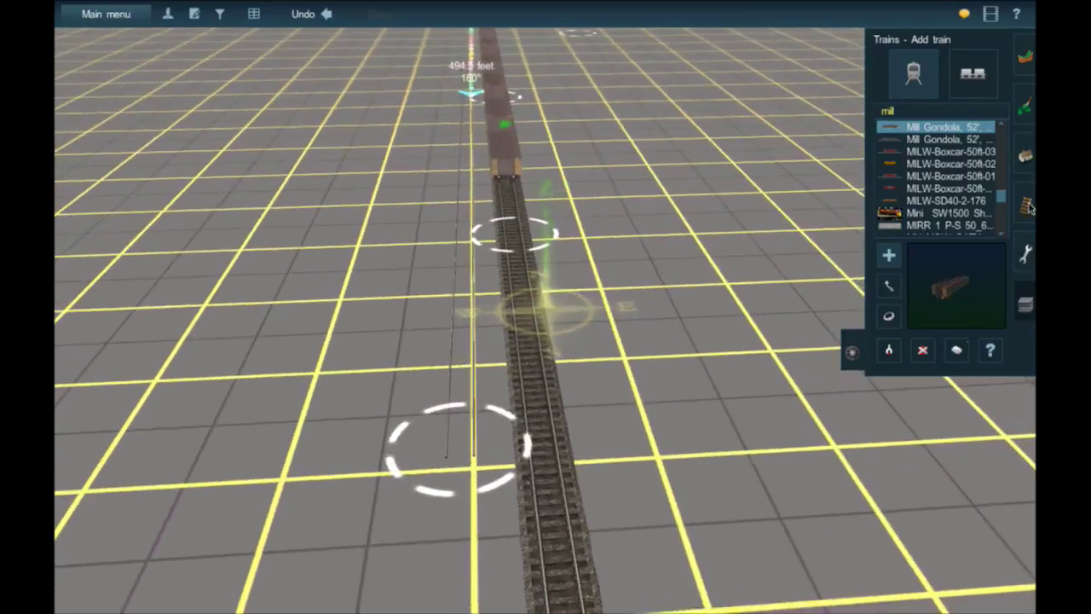
click(1025, 156)
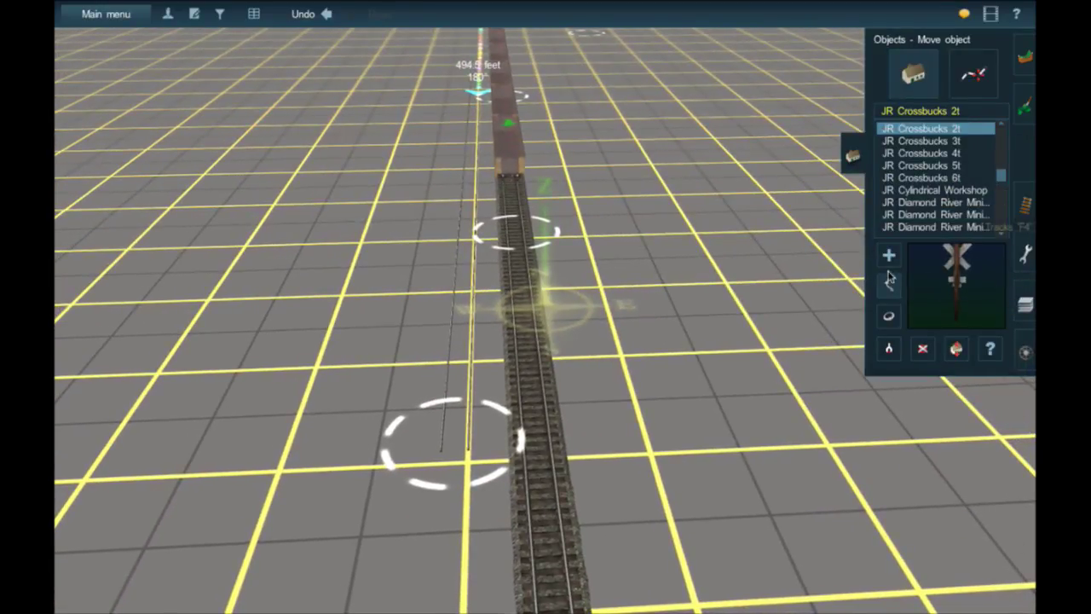
click(1027, 203)
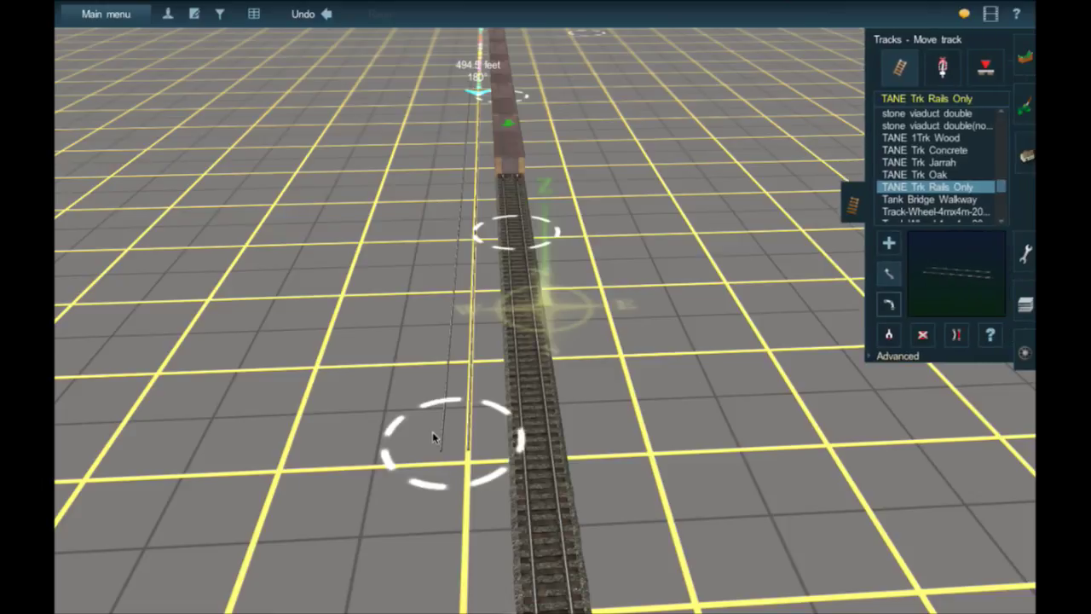
drag(454, 381, 576, 275)
key(Up)
key(Down)
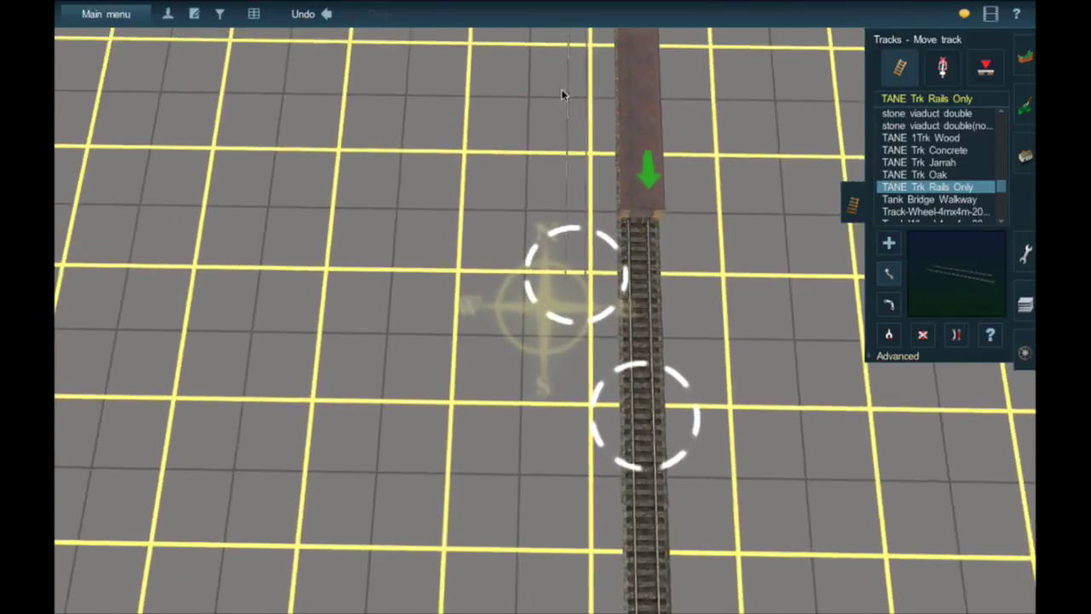
right_drag(562, 96, 538, 174)
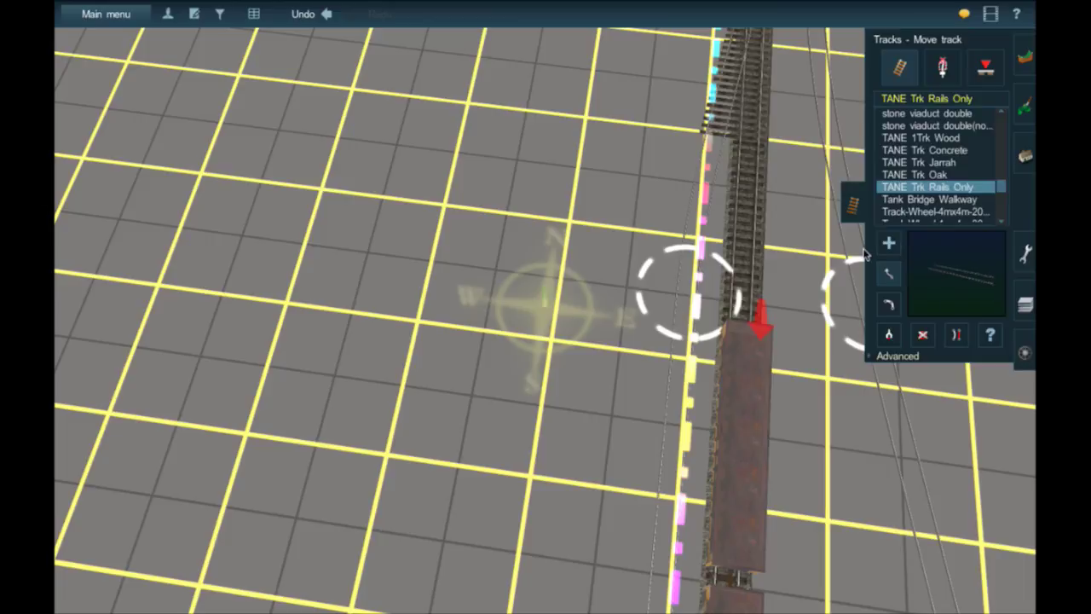
Step: Delete all the Mill Gondola cars from the main track
click(1029, 358)
key(Left)
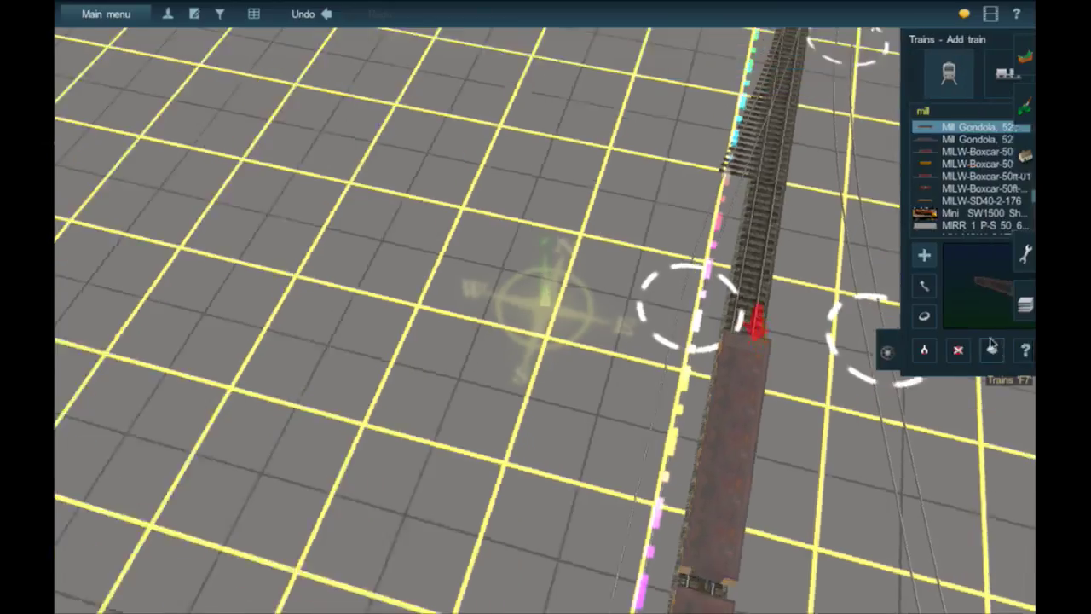
key(Down)
click(923, 352)
key(Up)
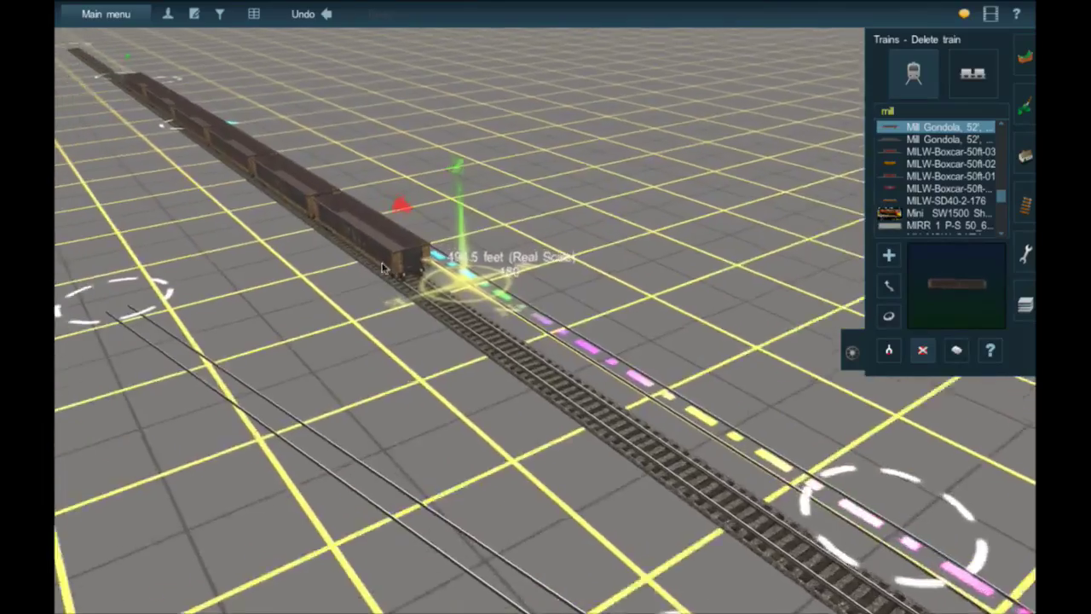
click(380, 259)
click(327, 182)
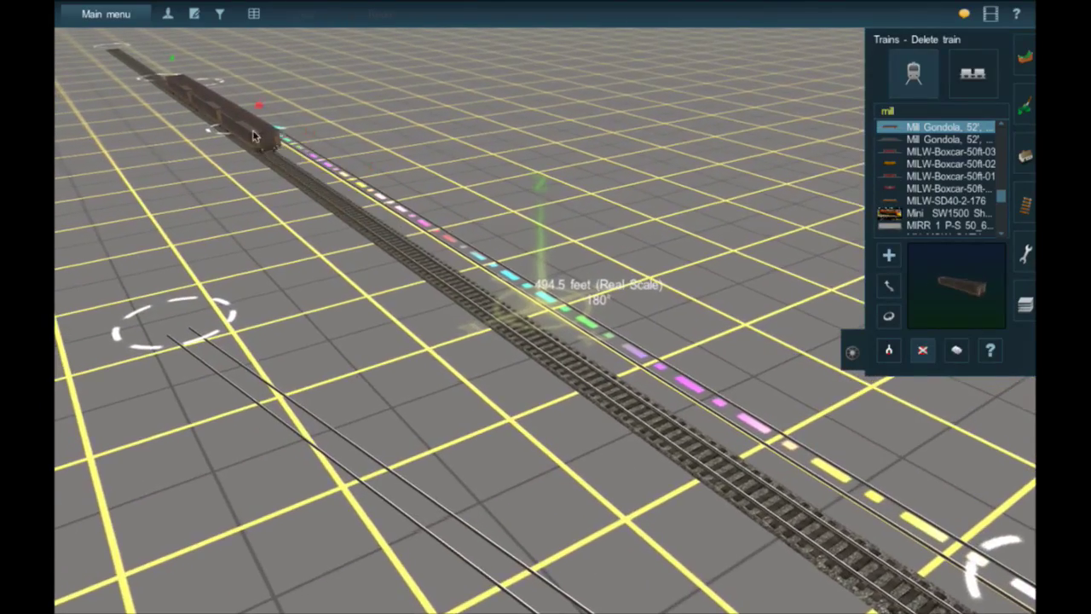
click(252, 134)
Step: Nudge the near spline point and the far end of the rails-only branch to align it beside the main track
right_drag(740, 476, 779, 525)
key(Left)
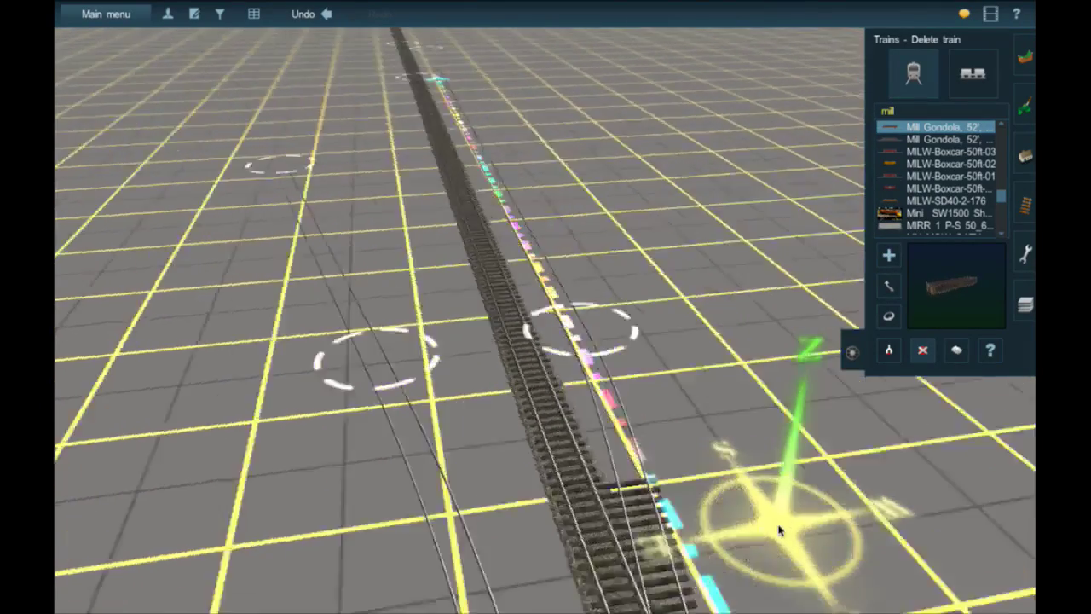
right_click(427, 177)
right_drag(453, 239, 514, 391)
right_click(505, 380)
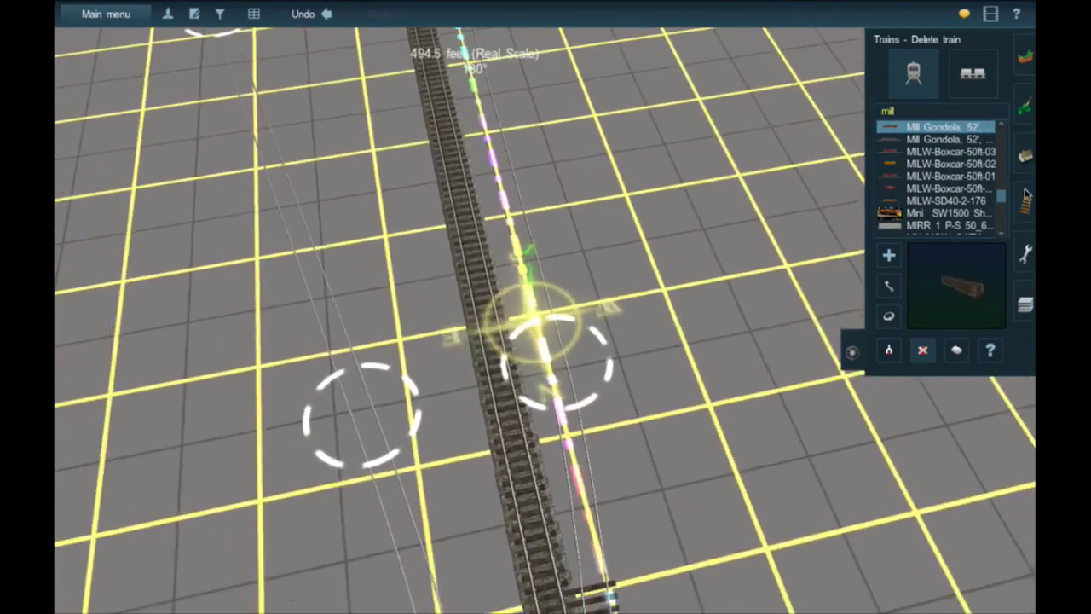
click(1025, 157)
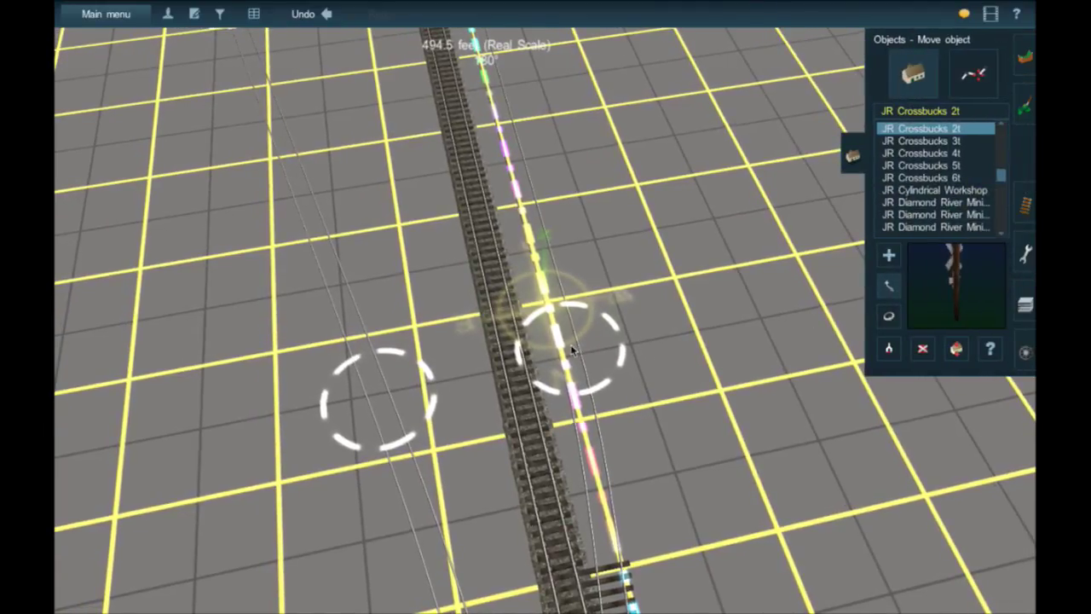
click(1025, 205)
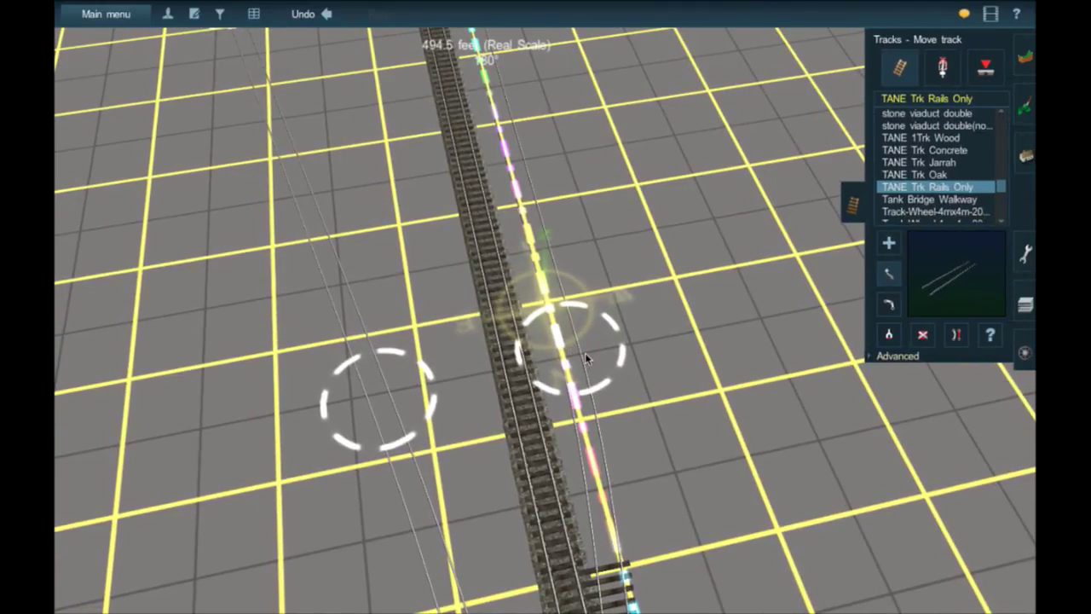
drag(582, 352, 580, 353)
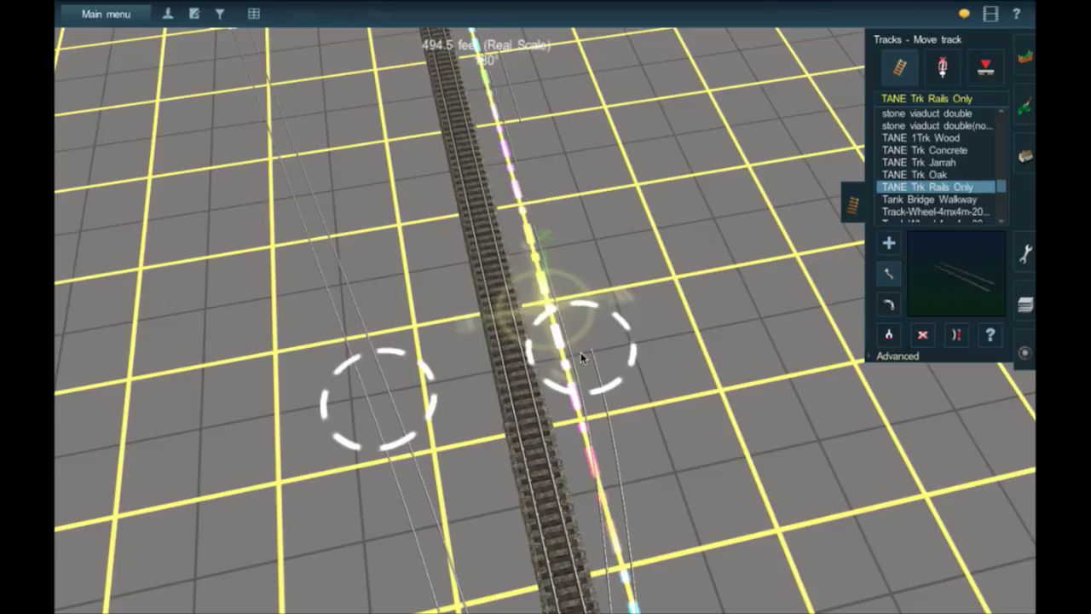
mouse_move(522, 180)
right_down()
mouse_move(516, 159)
mouse_move(515, 176)
mouse_move(537, 176)
right_up()
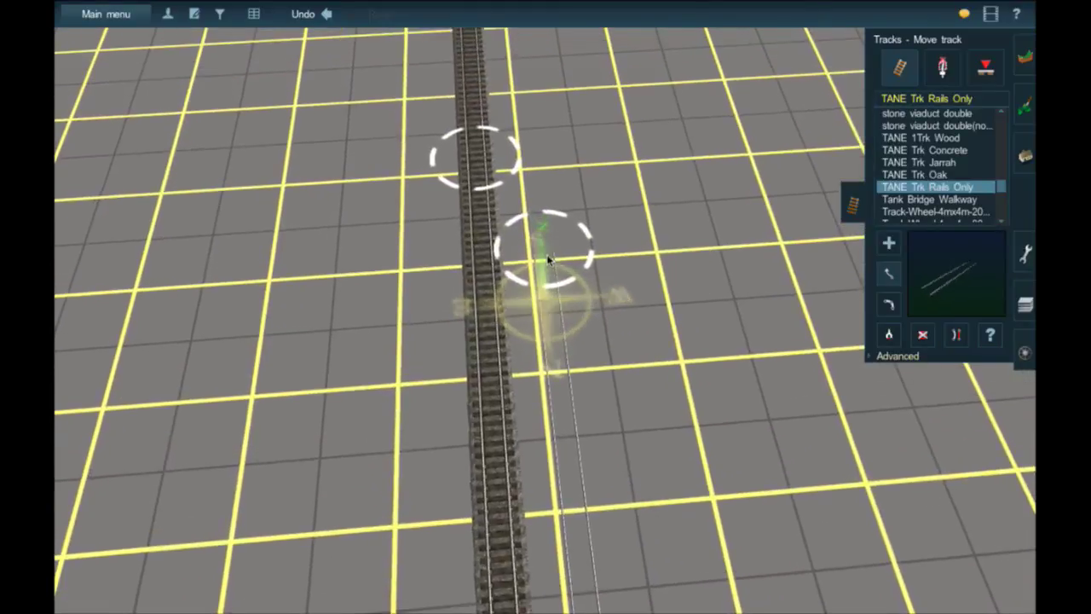
drag(551, 259, 552, 263)
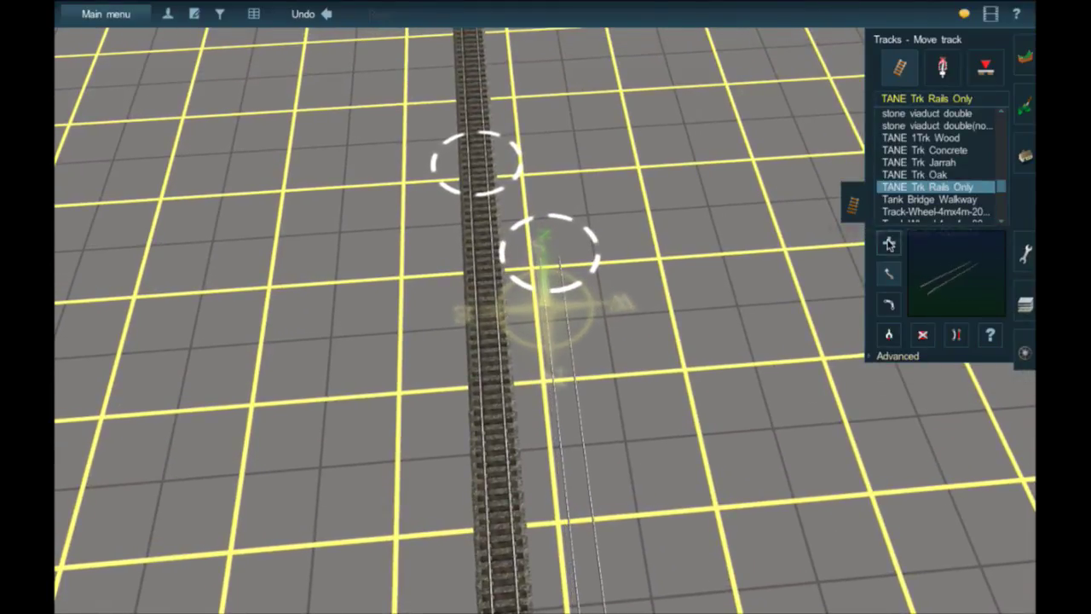
Step: Try to connect the rails-only branch's open end to the main track with a straightened rails-only section
right_click(481, 51)
drag(479, 48, 528, 185)
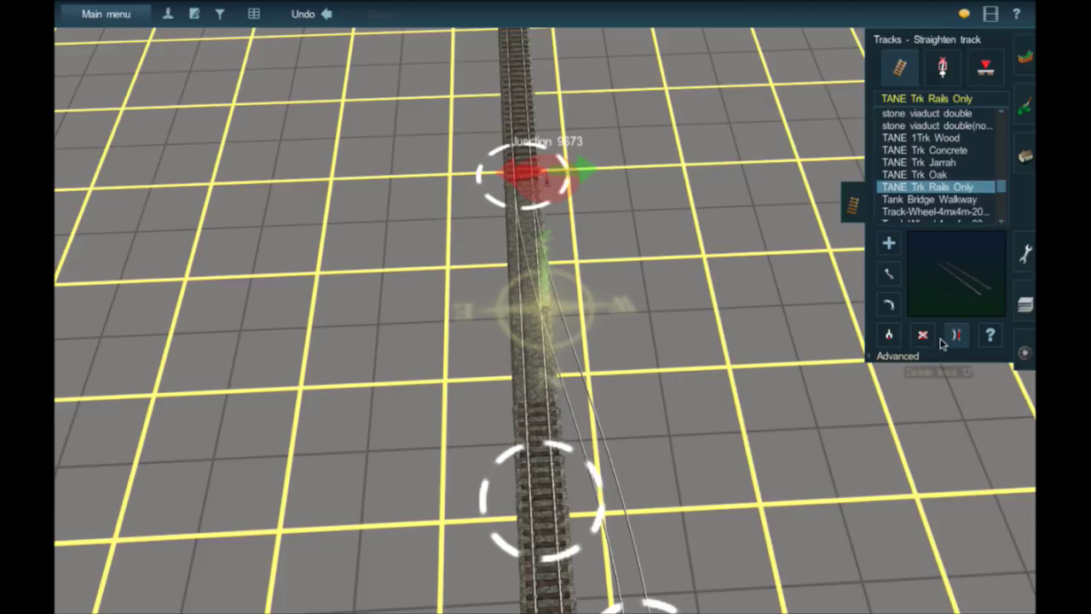
click(576, 391)
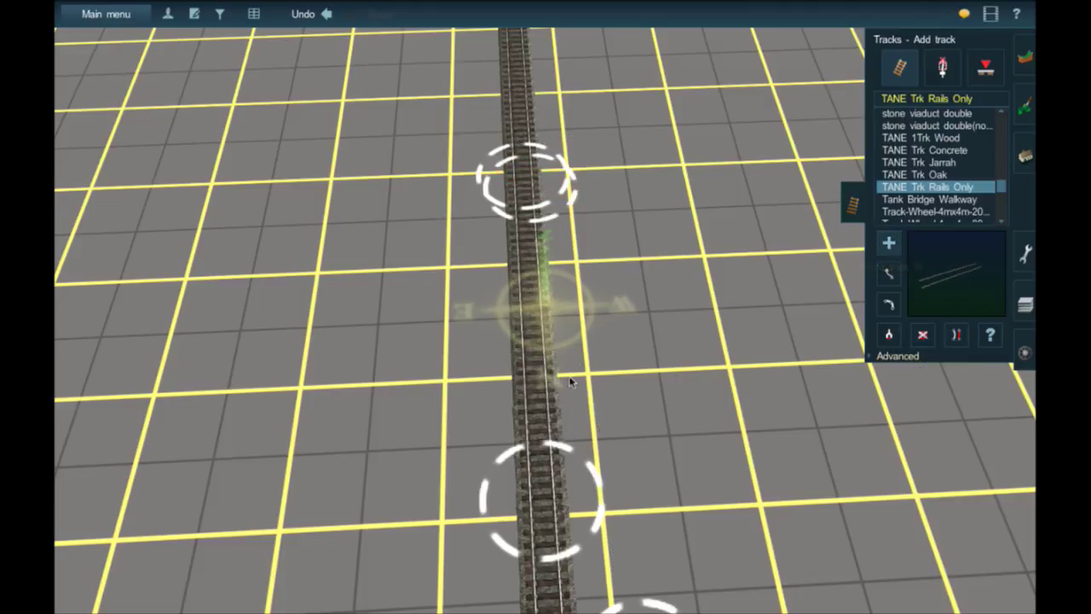
Step: Join the open end of the rails-only branch to a point farther along the main track with TANE Trk Rails Only, and straighten it
right_click(611, 487)
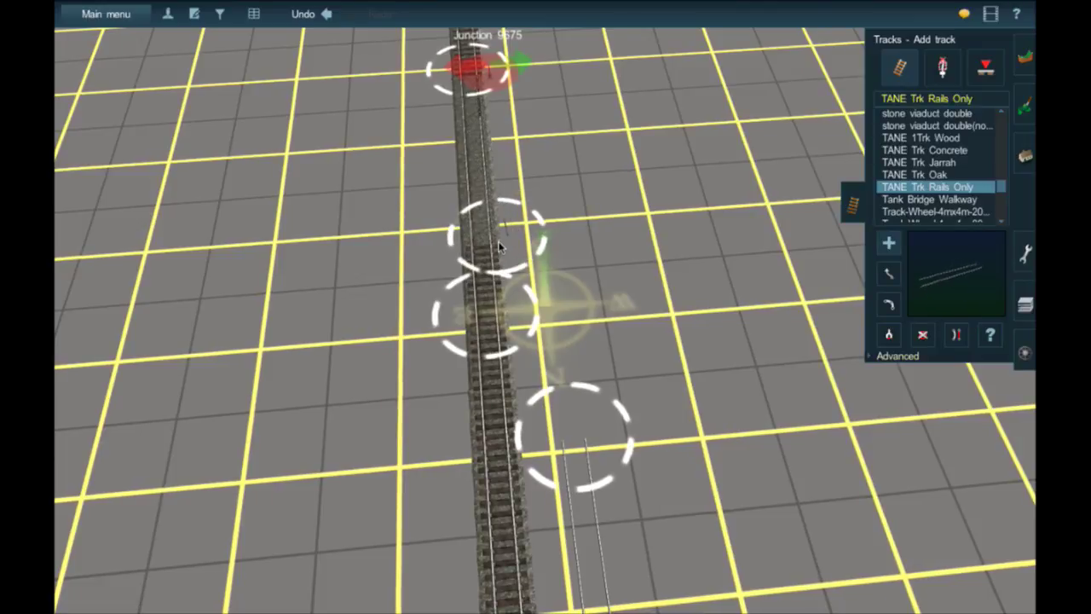
drag(500, 247, 577, 436)
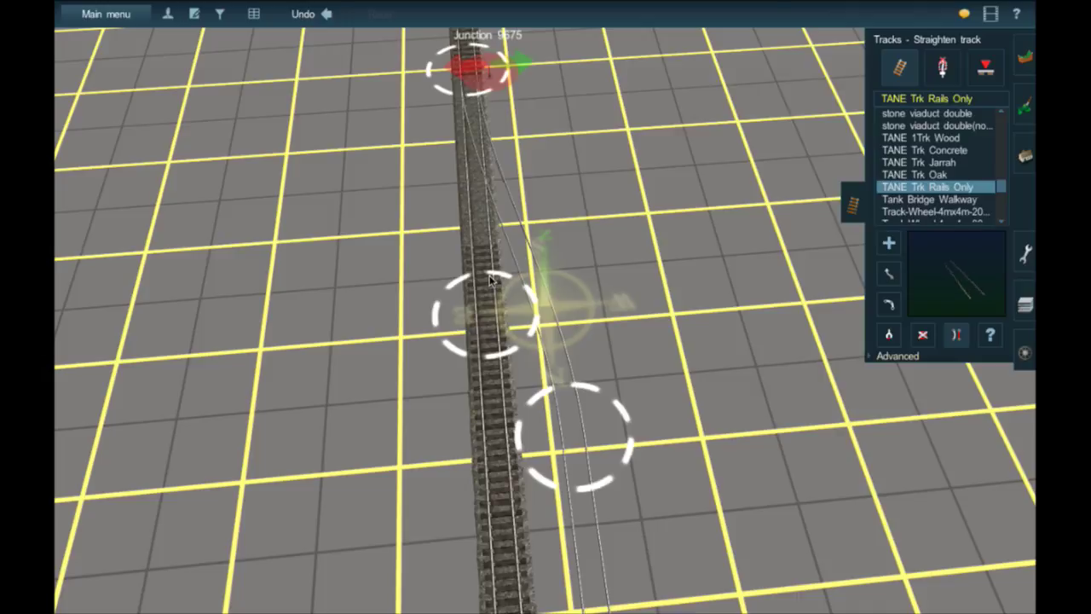
key(Down)
key(Right)
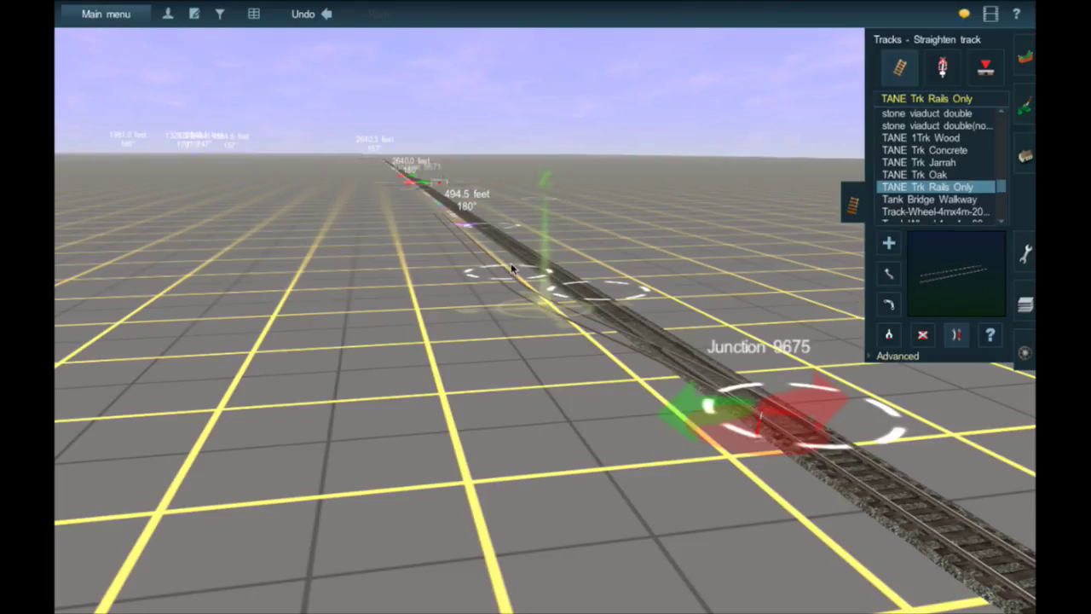
Step: Examine the dirt road crossing, its crossbucks and the rails-only tracks from several angles and distances
mouse_move(508, 250)
right_down()
mouse_move(534, 236)
mouse_move(517, 280)
mouse_move(516, 249)
mouse_move(541, 317)
mouse_move(568, 326)
right_up()
key(Up)
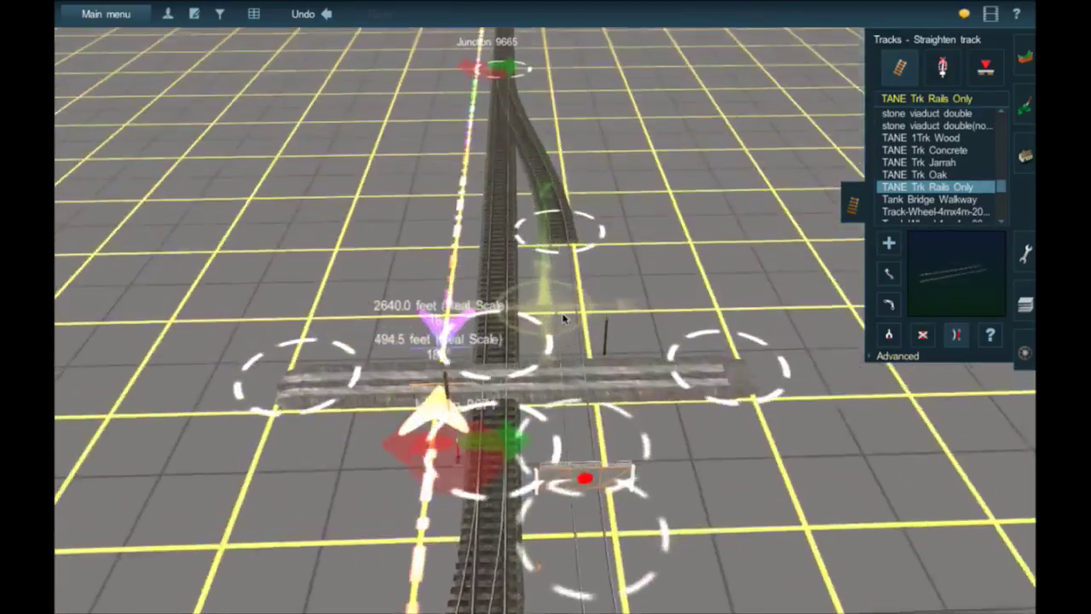
scroll(563, 318, down, 8)
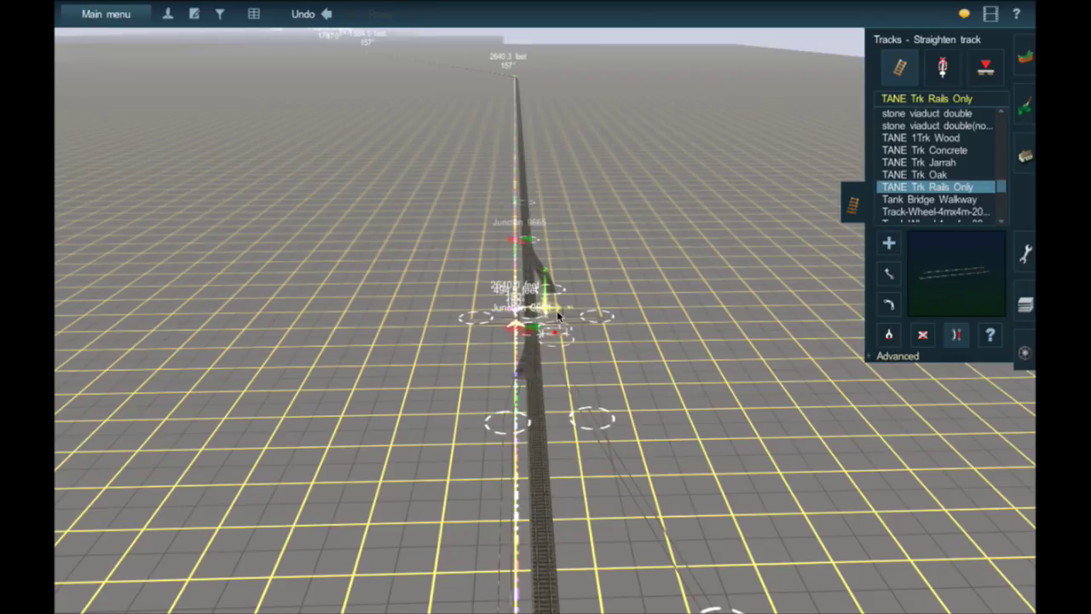
middle_drag(546, 300, 588, 358)
right_click(514, 296)
scroll(514, 295, up, 5)
right_drag(588, 357, 570, 330)
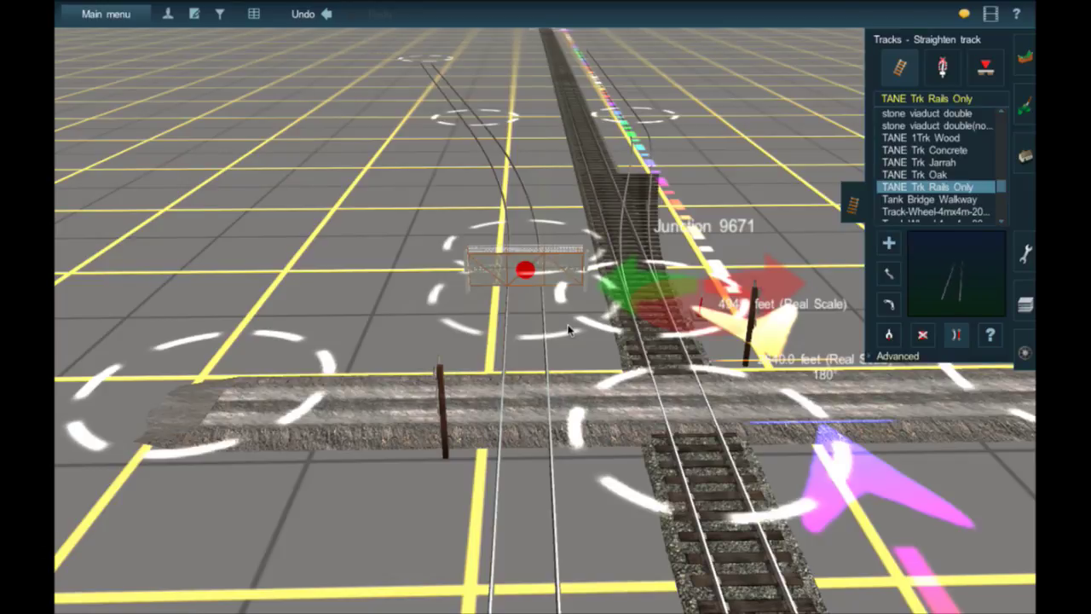
key(Down)
key(Up)
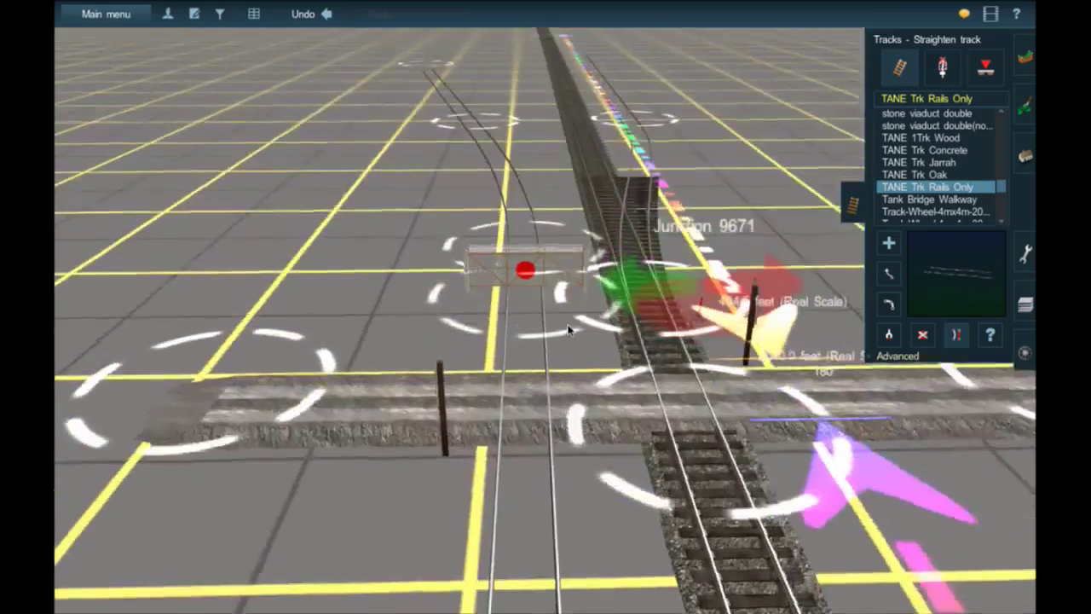
key(Down)
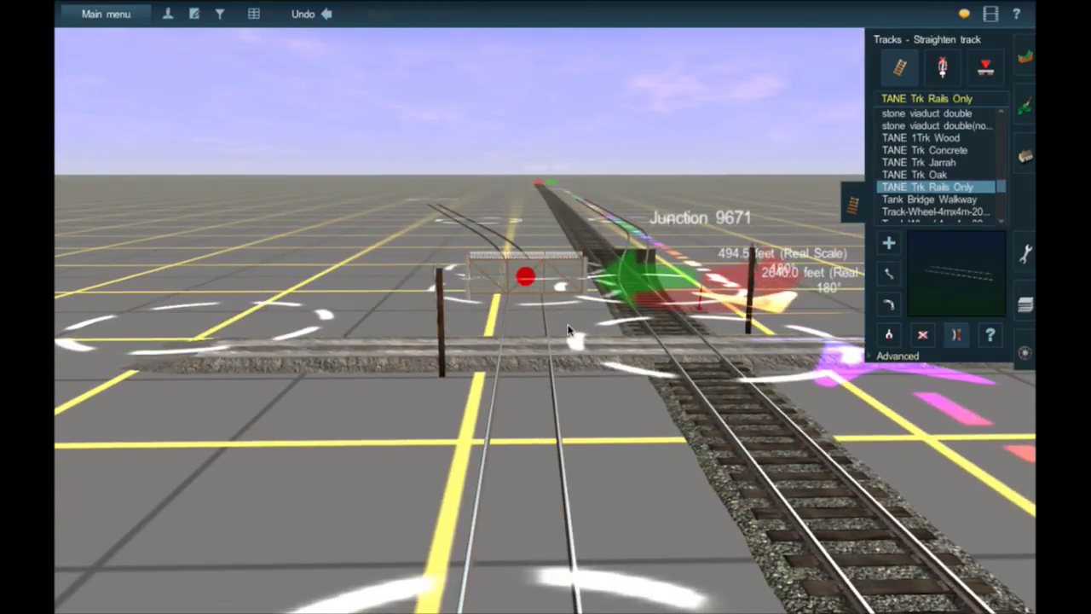
key(Left)
key(Up)
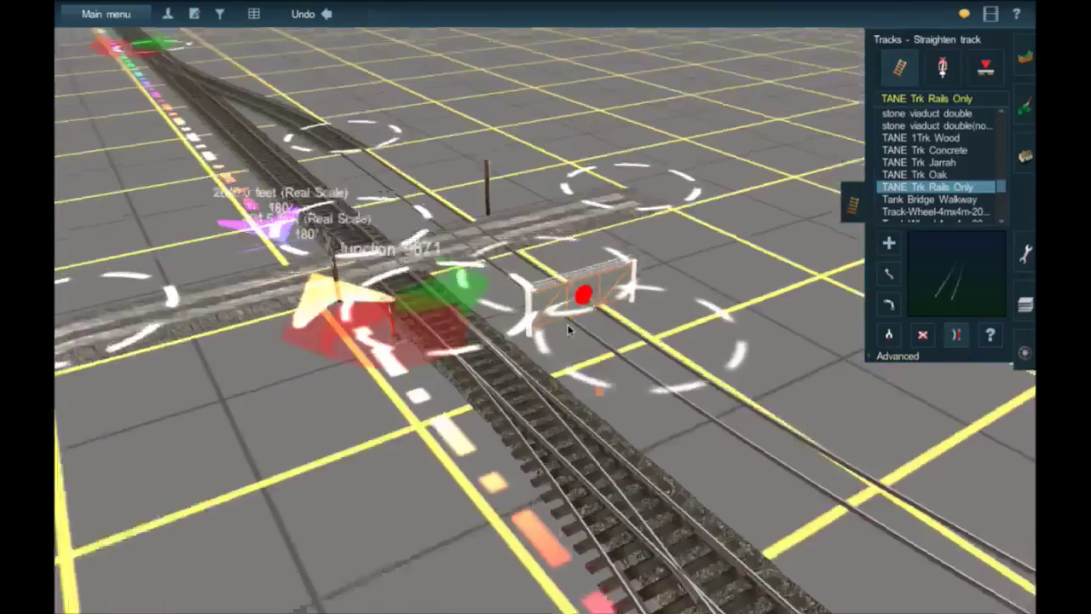
key(Left)
key(Down)
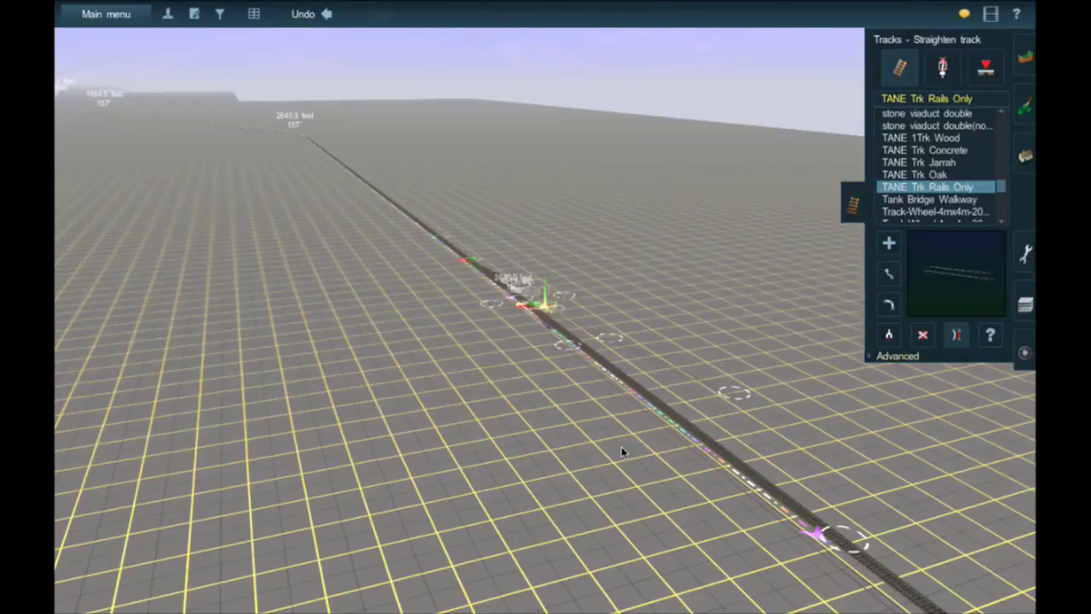
Step: Look over the route map around Flagstaff Yard, and return to the 3D view at the dirt road crossing
key(m)
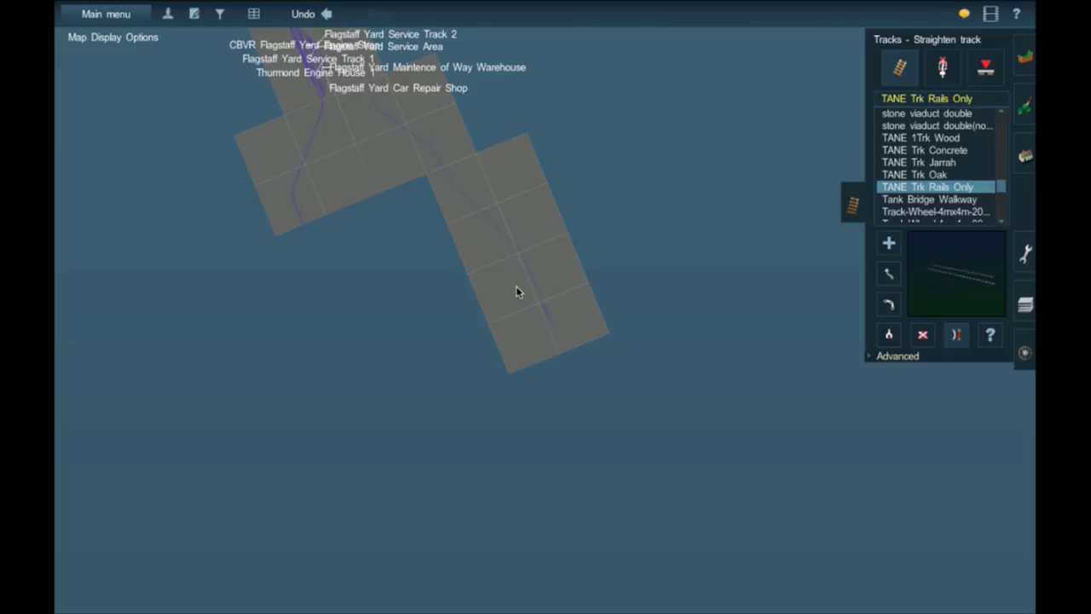
right_click(410, 168)
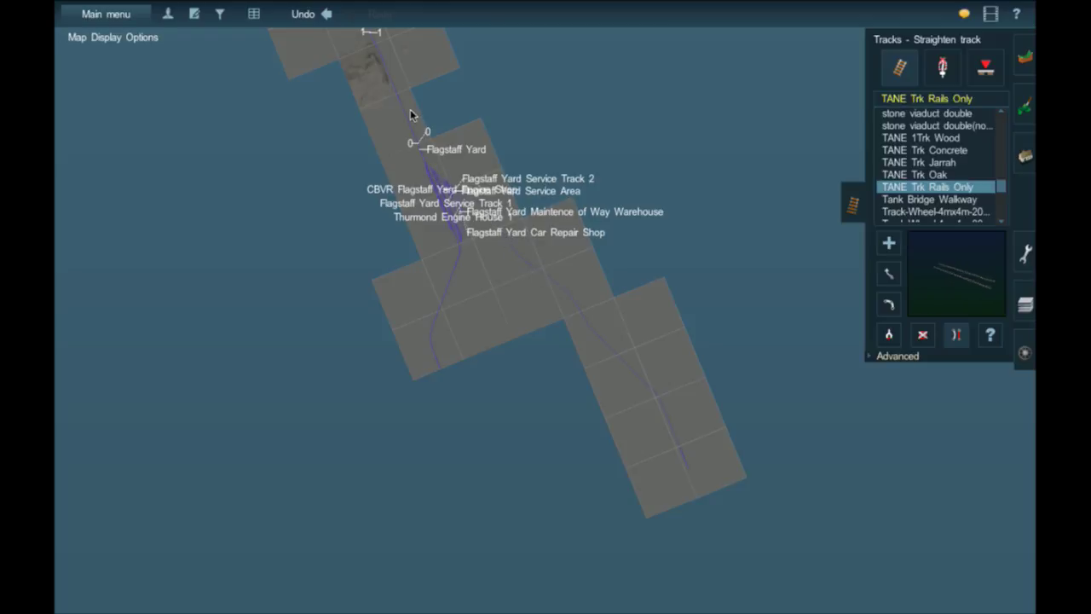
right_click(426, 149)
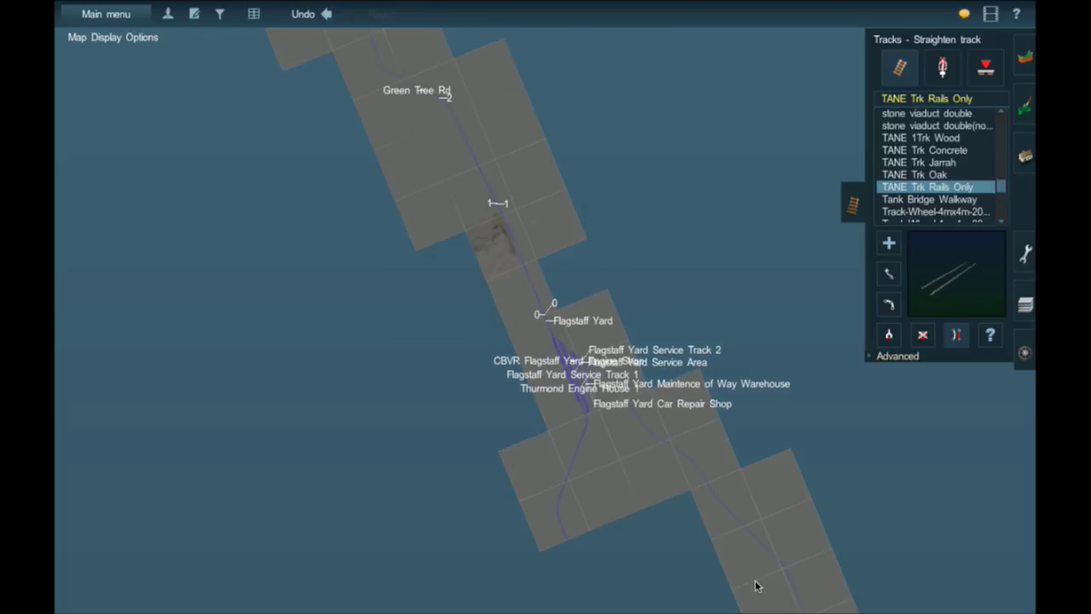
drag(757, 586, 457, 189)
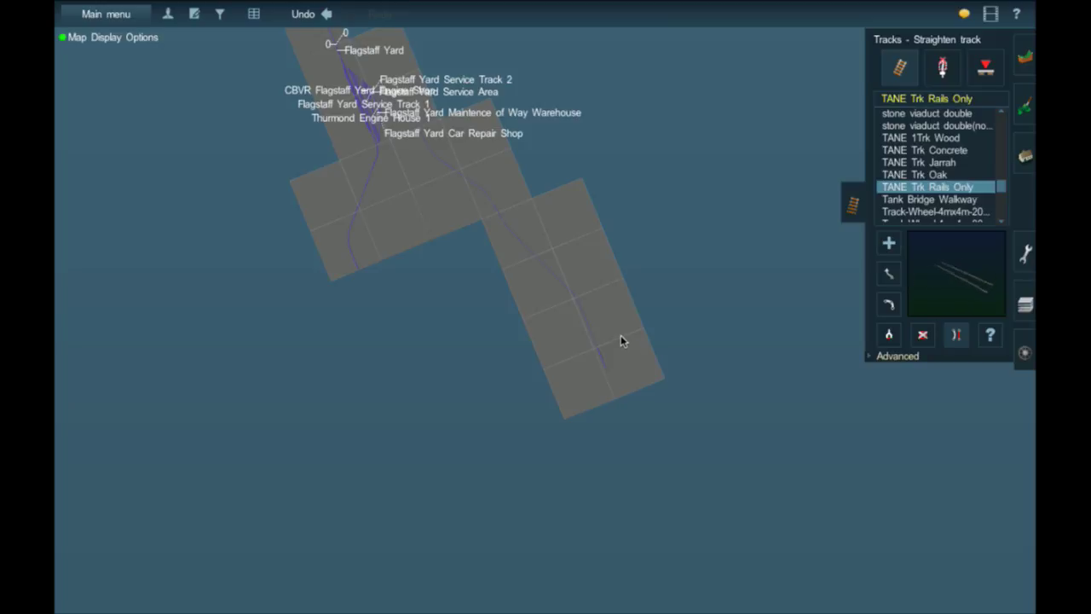
scroll(607, 357, up, 10)
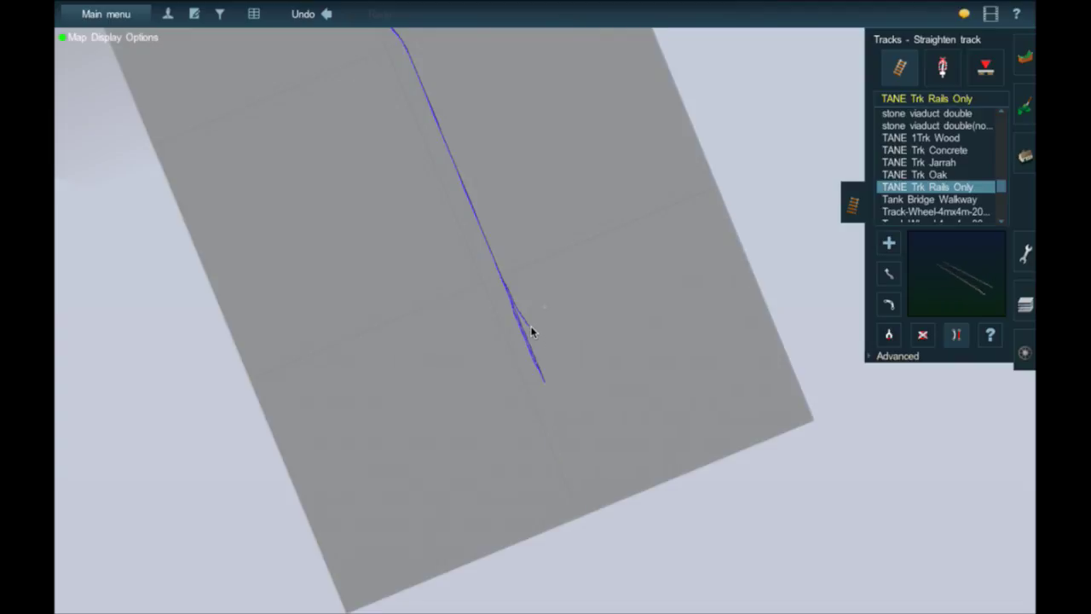
key(ctrl+m)
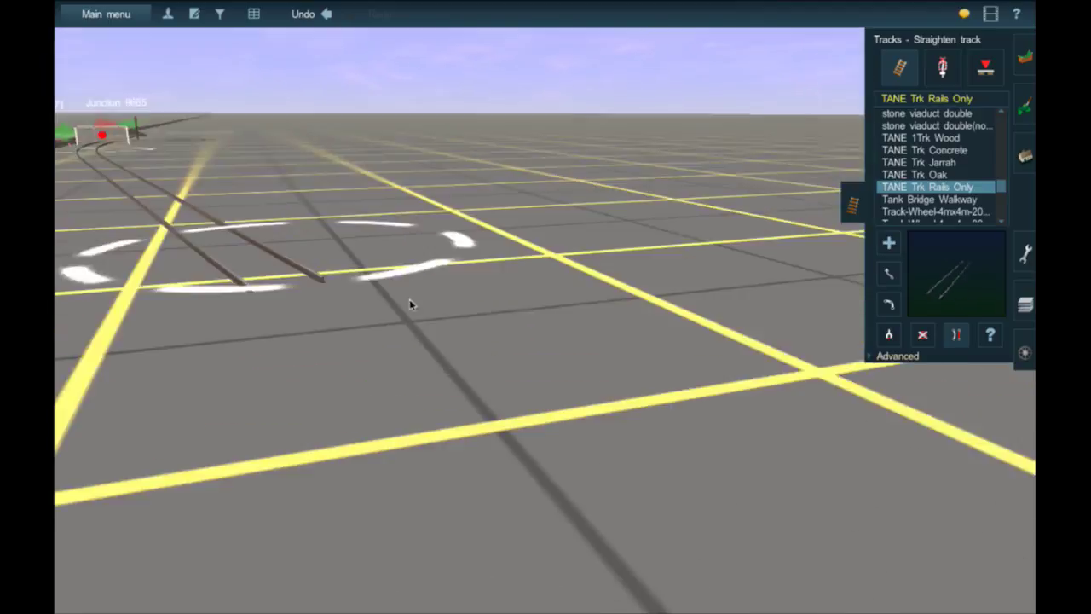
right_click(404, 294)
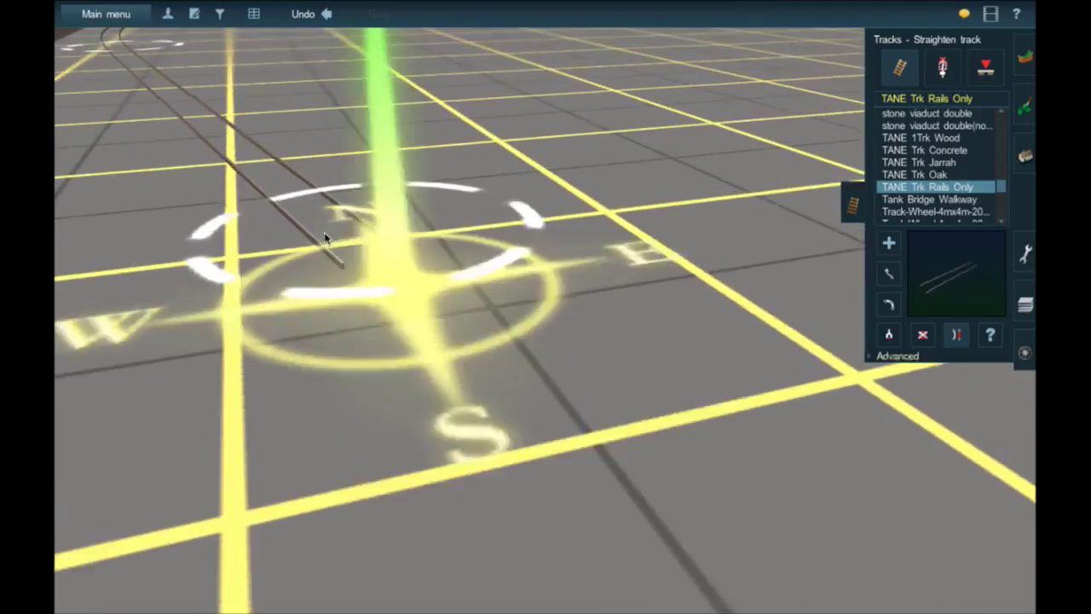
mouse_move(326, 239)
right_down()
mouse_move(363, 193)
mouse_move(238, 183)
mouse_move(258, 267)
mouse_move(526, 188)
mouse_move(546, 140)
mouse_move(592, 214)
mouse_move(502, 216)
mouse_move(531, 261)
mouse_move(560, 275)
mouse_move(555, 248)
mouse_move(567, 462)
mouse_move(565, 334)
mouse_move(439, 476)
right_up()
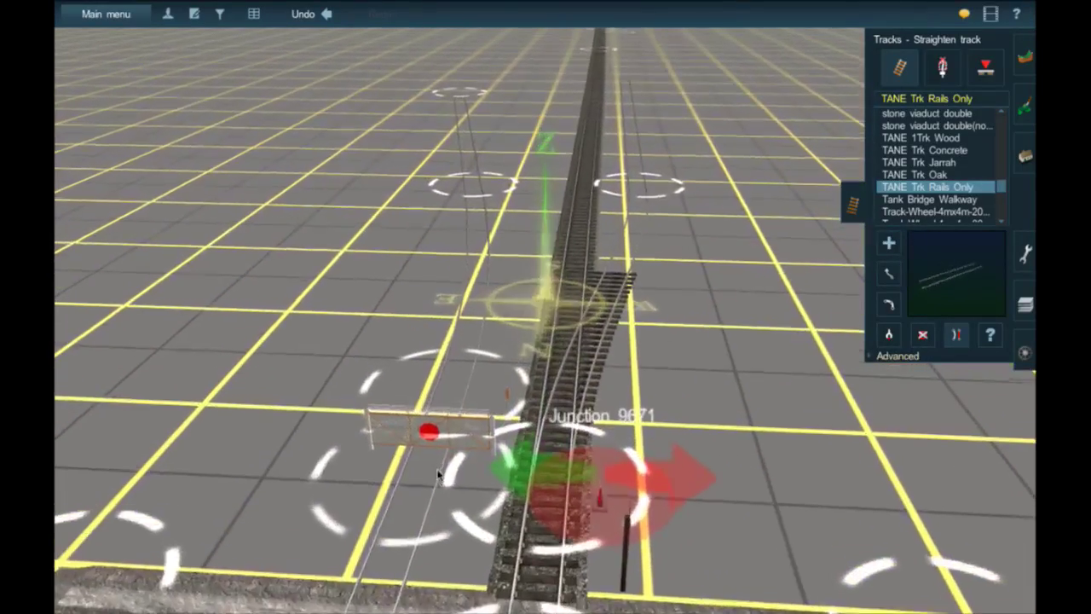
right_click(513, 431)
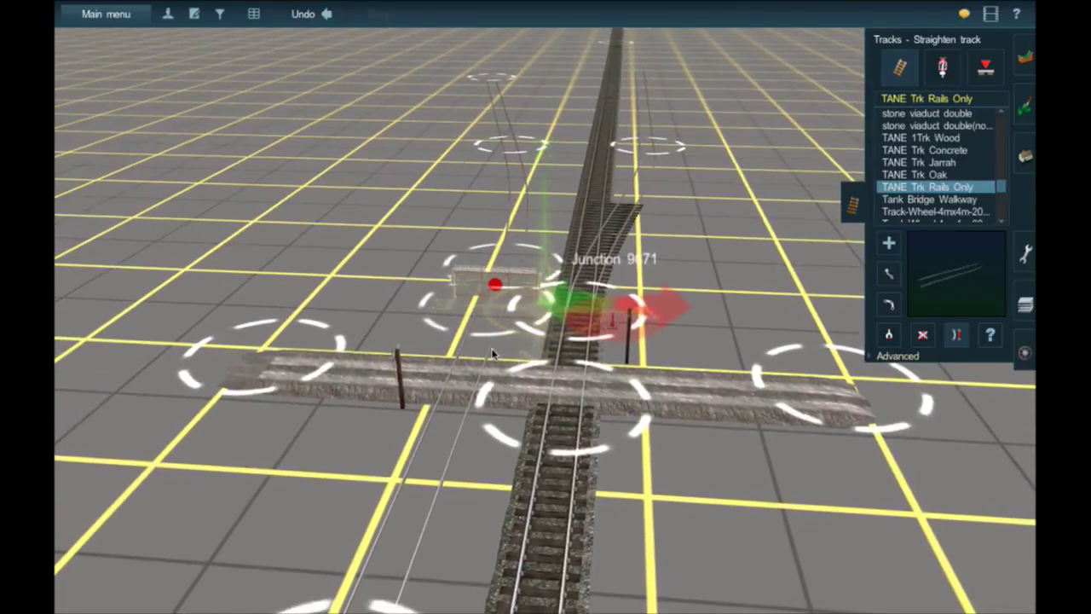
Step: Browse the JR scenery objects, previewing JR Purina Mills Sign and selecting JR Retail Lumber Shed
click(1026, 156)
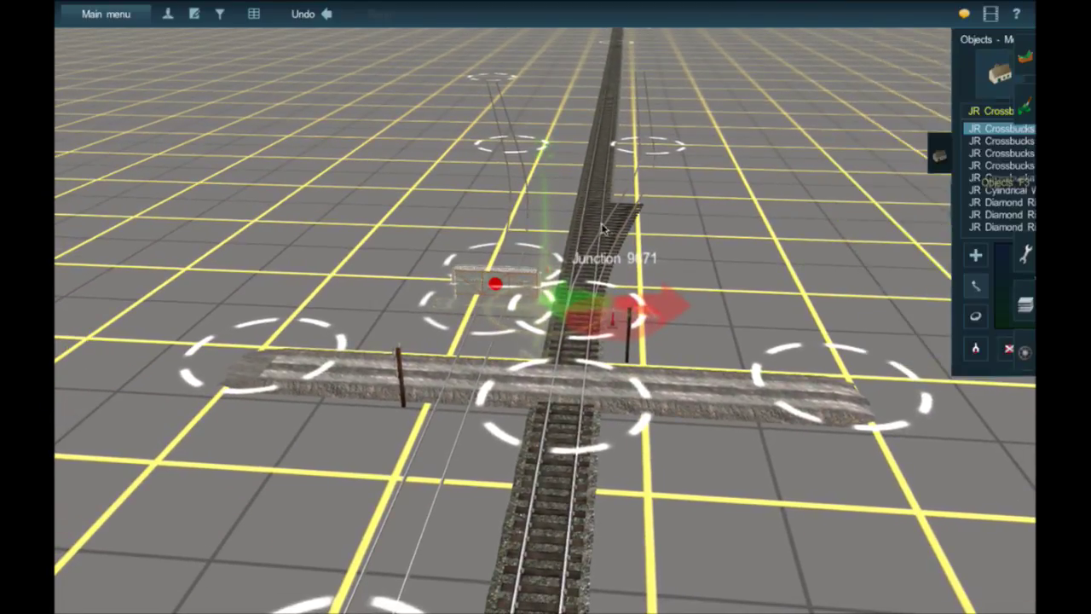
right_click(502, 192)
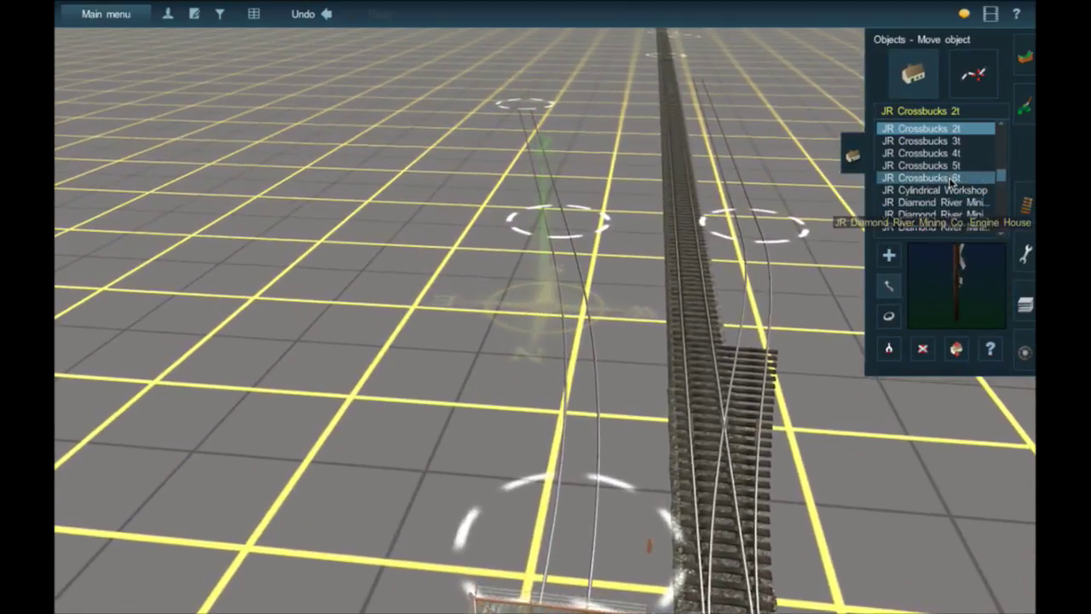
scroll(933, 204, down, 6)
scroll(950, 183, down, 12)
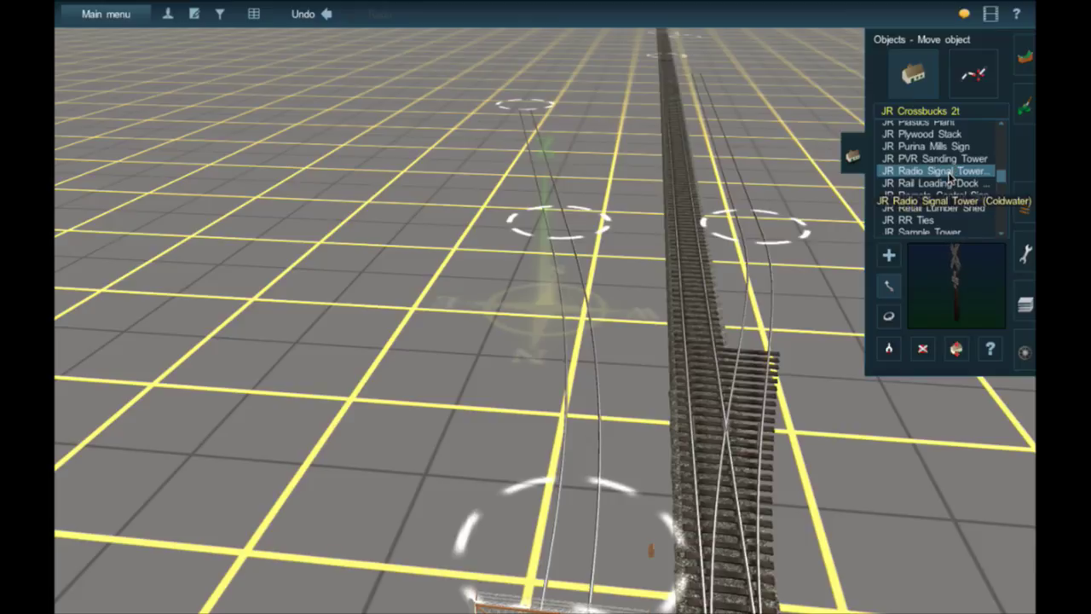
click(944, 170)
click(943, 160)
click(931, 147)
scroll(931, 154, down, 5)
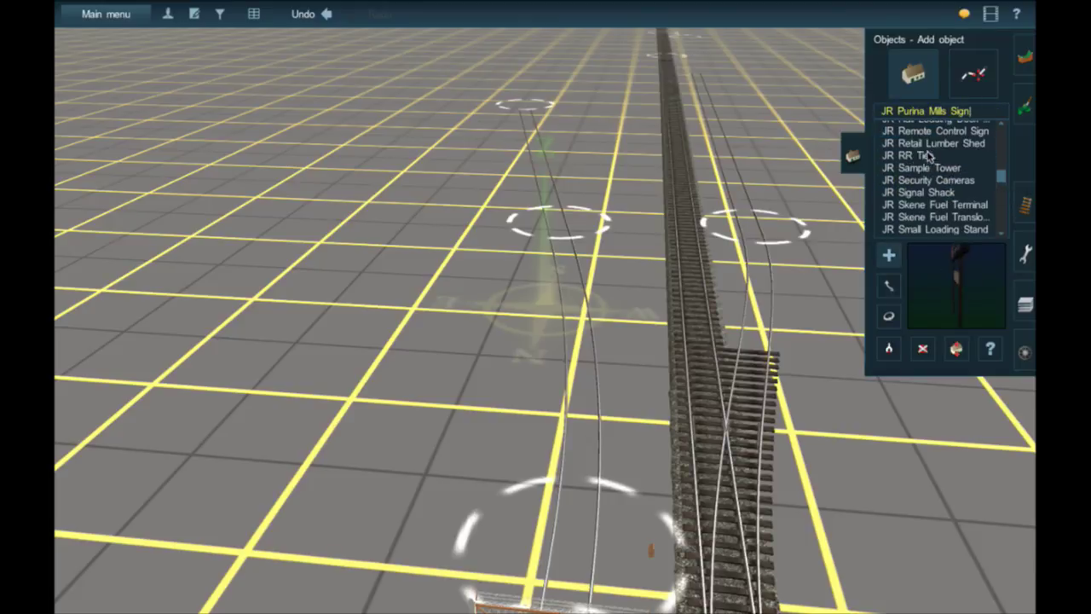
click(931, 142)
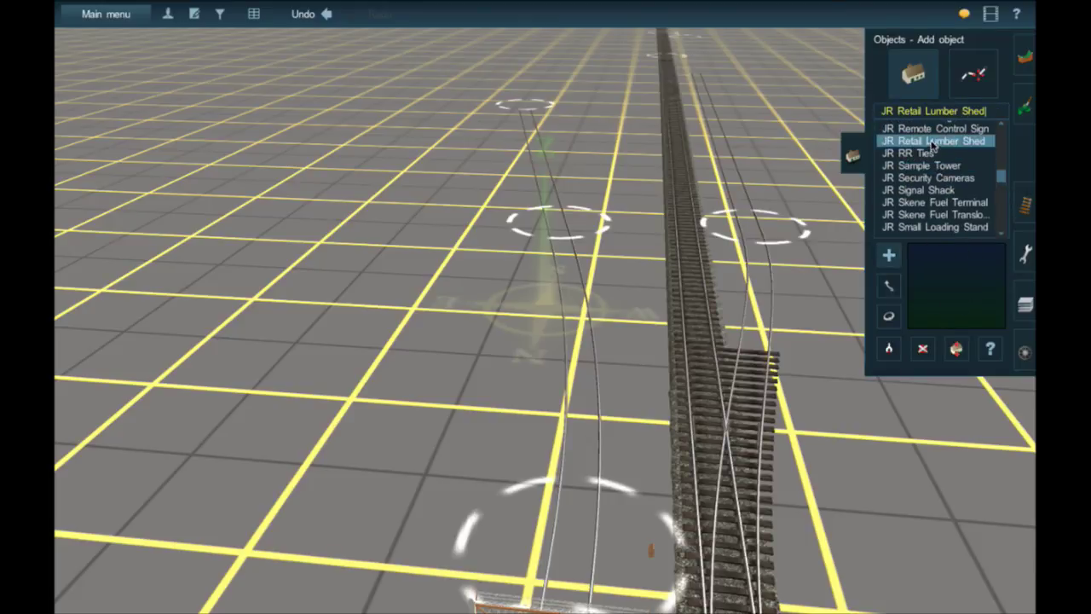
scroll(931, 179, down, 3)
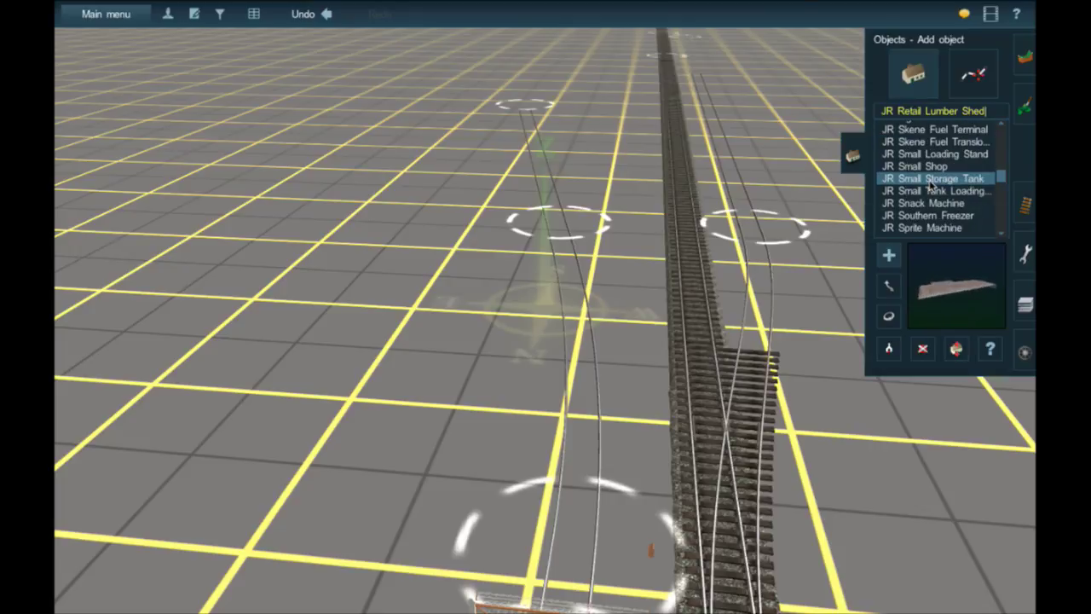
right_click(556, 272)
right_click(541, 418)
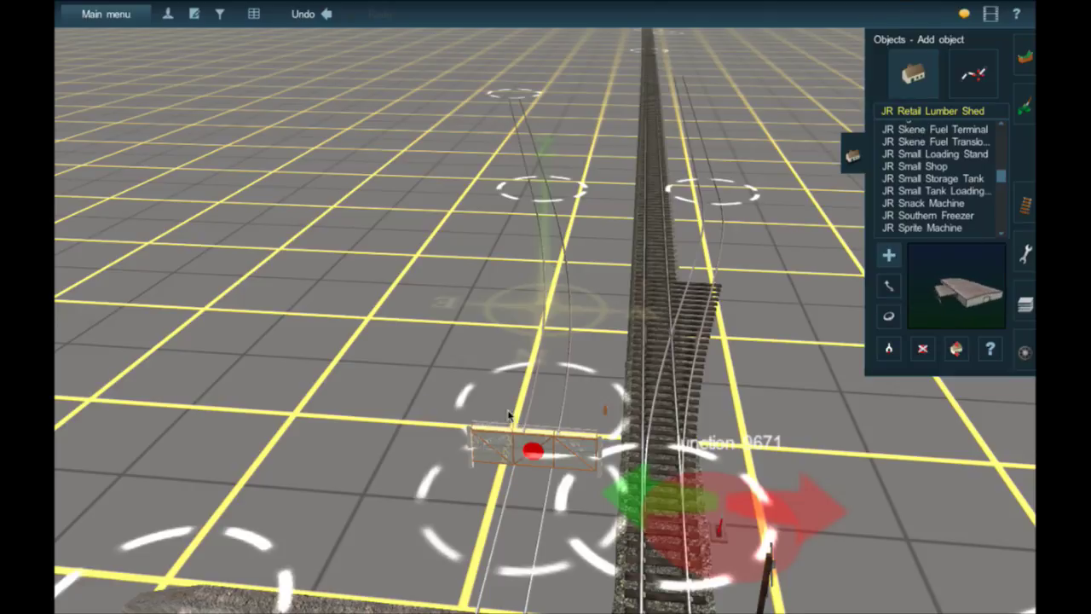
Step: Inspect the dirt road crossing, the gate and the rails-only junction from low and high viewpoints
key(Down)
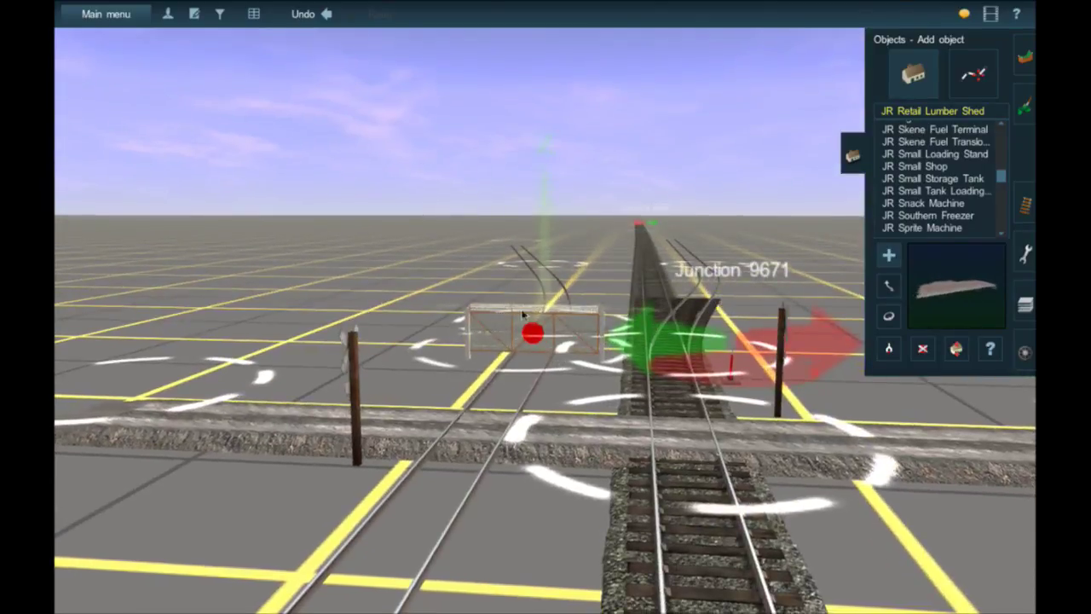
key(Up)
right_drag(593, 459, 544, 103)
key(Left)
key(Left)
scroll(545, 171, down, 5)
right_drag(543, 182, 568, 196)
Step: Use the route map to move the 3D view to the outlying single track beyond Flagstaff Yard
key(ctrl+m)
scroll(569, 251, down, 5)
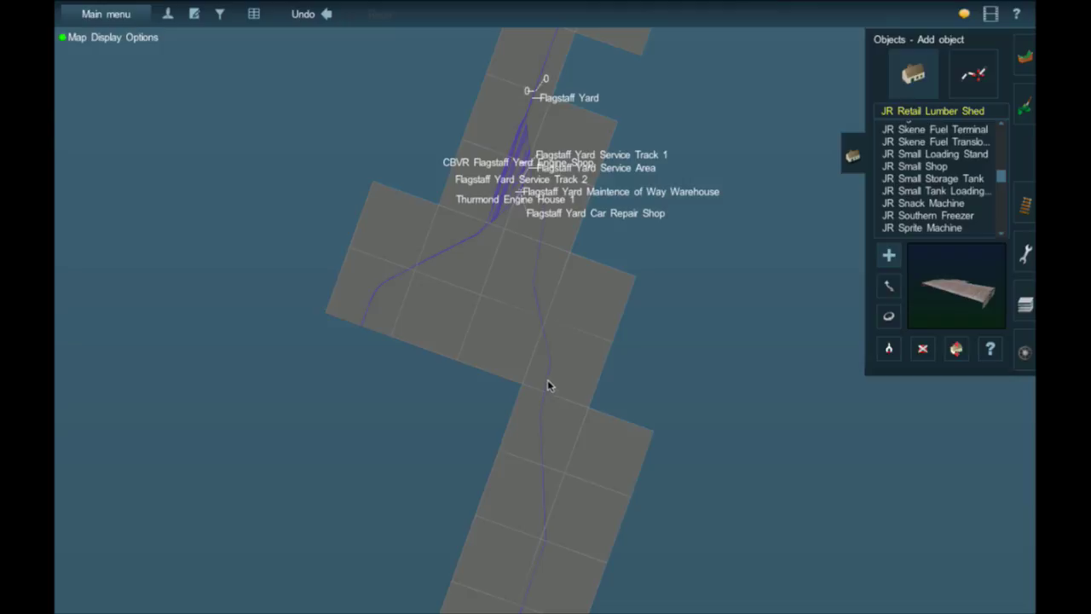
scroll(555, 362, up, 8)
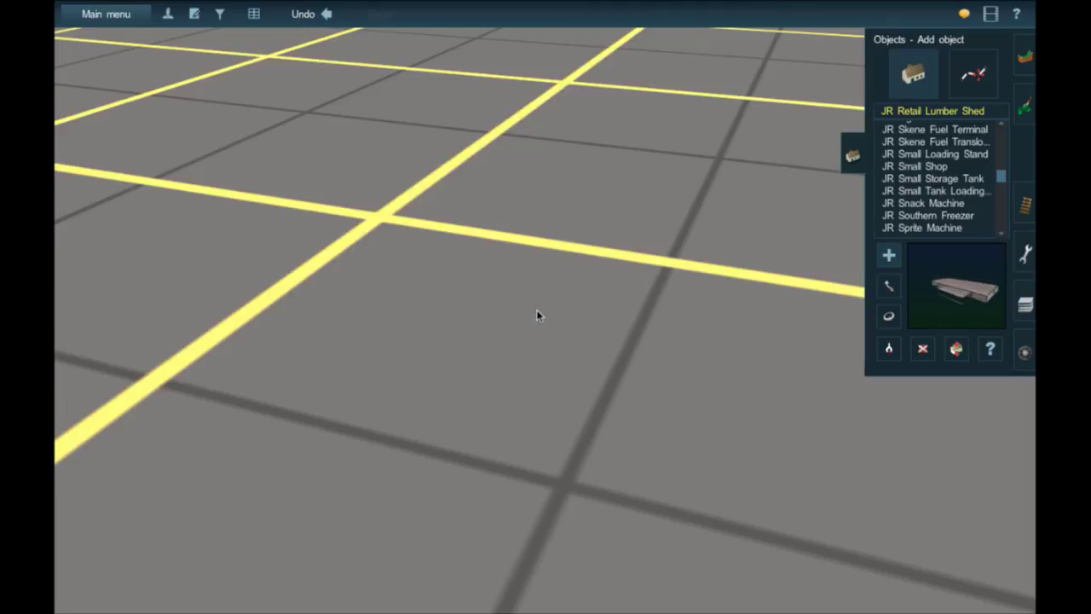
scroll(537, 313, down, 5)
key(Down)
right_click(589, 293)
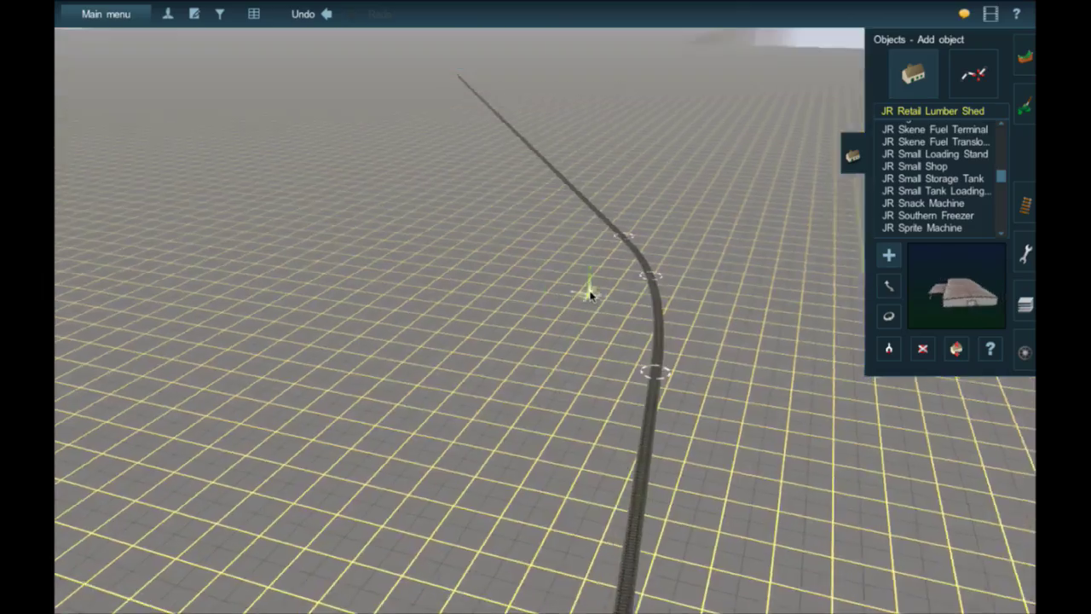
Step: Follow the single track through its curves to the small signpost beside it and inspect the surrounding terrain
key(Up)
key(Down)
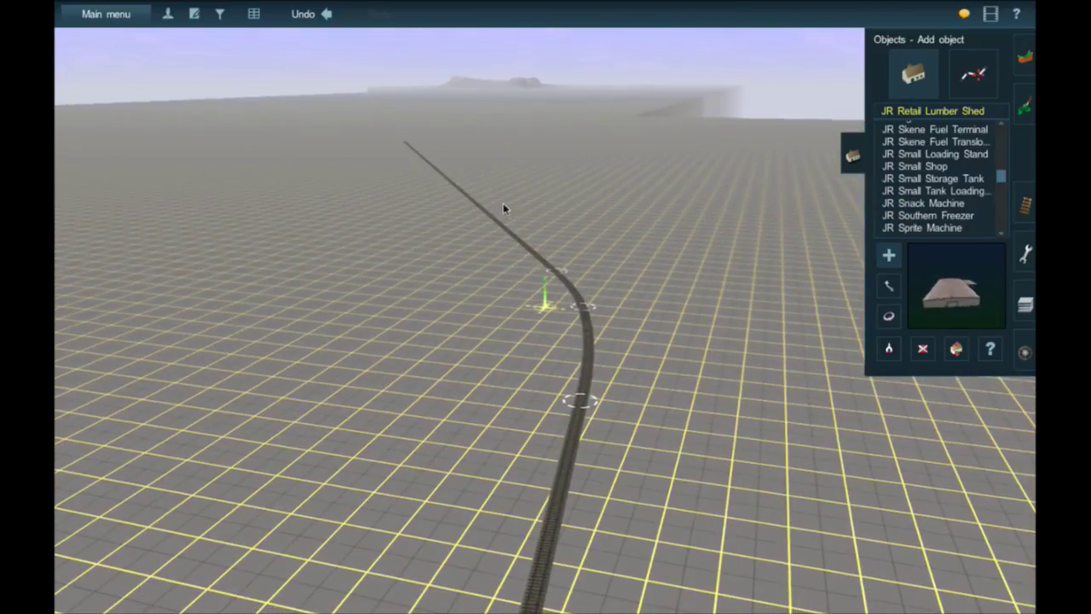
key(Left)
mouse_move(503, 204)
right_down()
mouse_move(500, 194)
mouse_move(548, 218)
right_up()
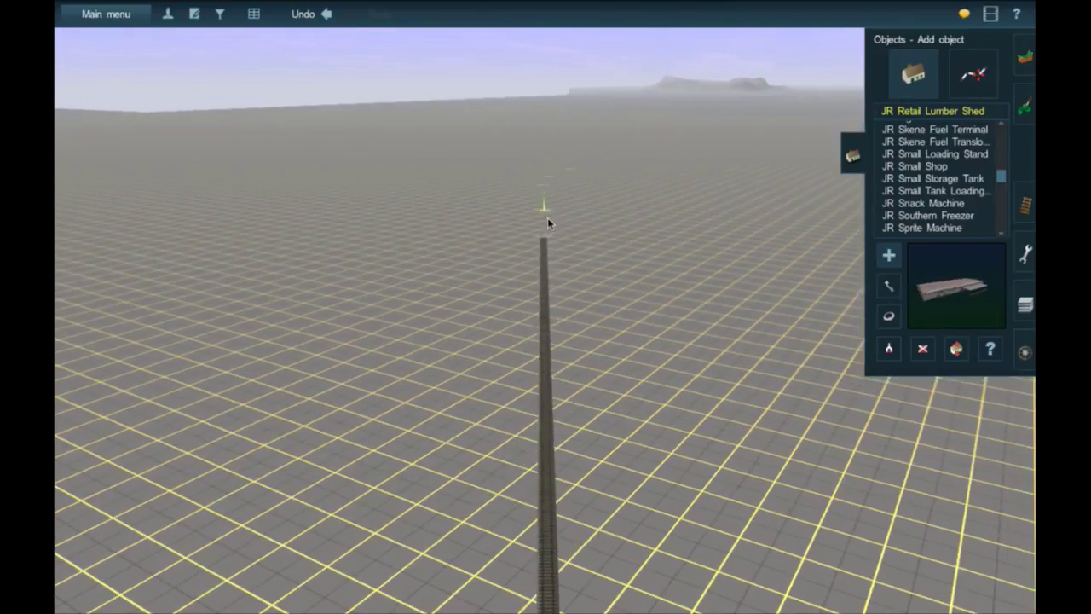
scroll(547, 219, down, 3)
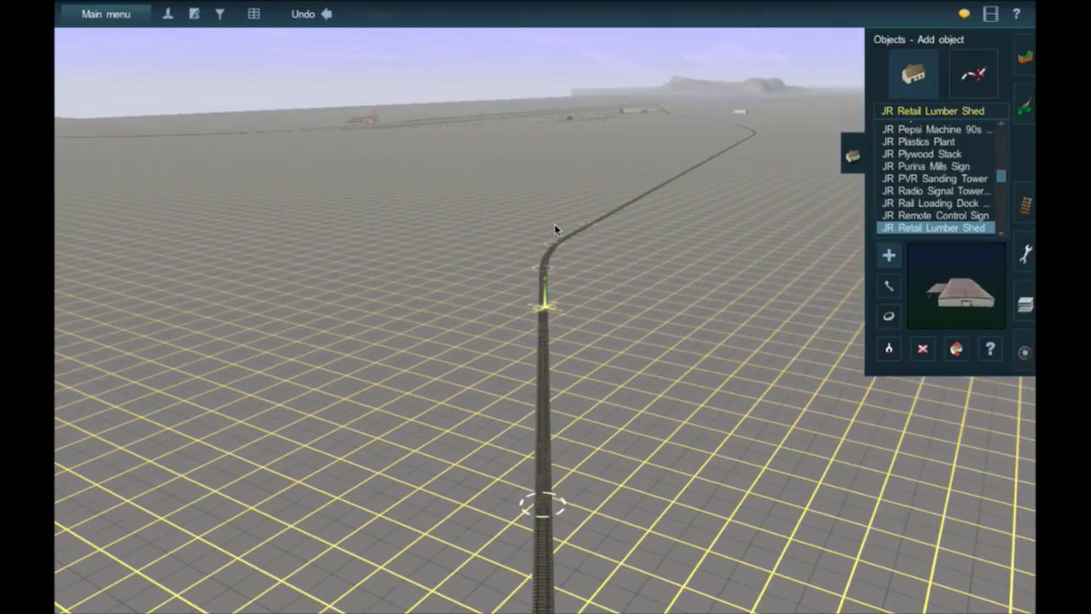
key(Left)
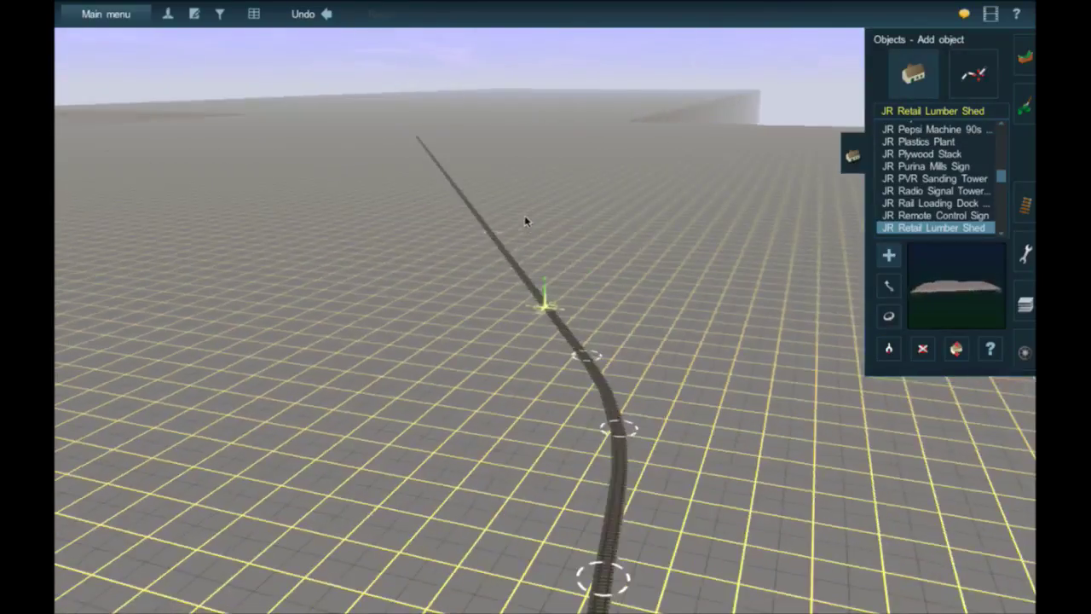
key(Left)
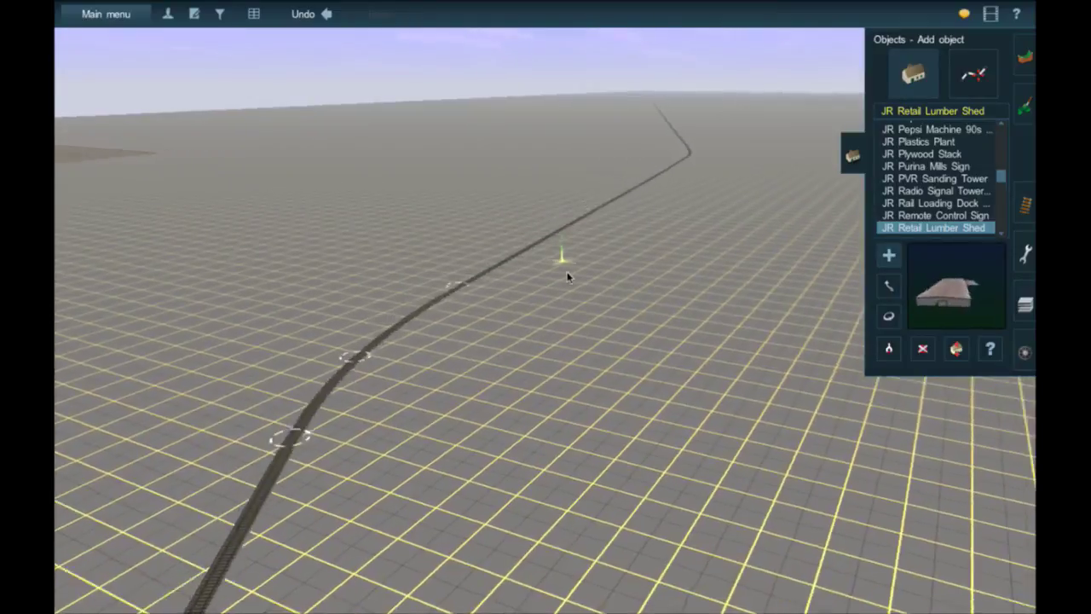
right_click(568, 274)
right_click(509, 278)
scroll(549, 291, up, 4)
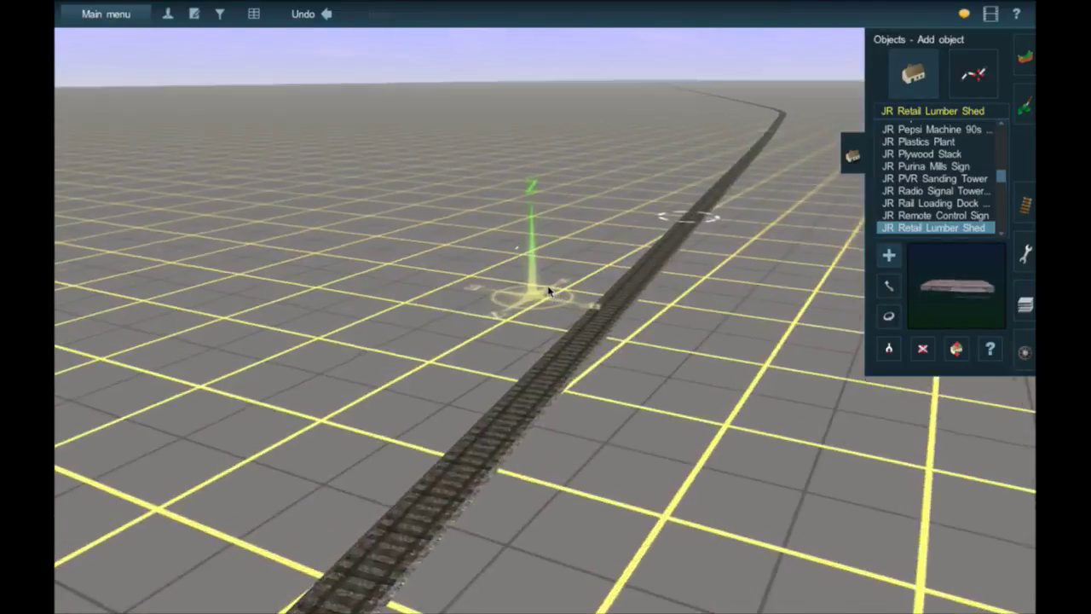
scroll(549, 290, up, 8)
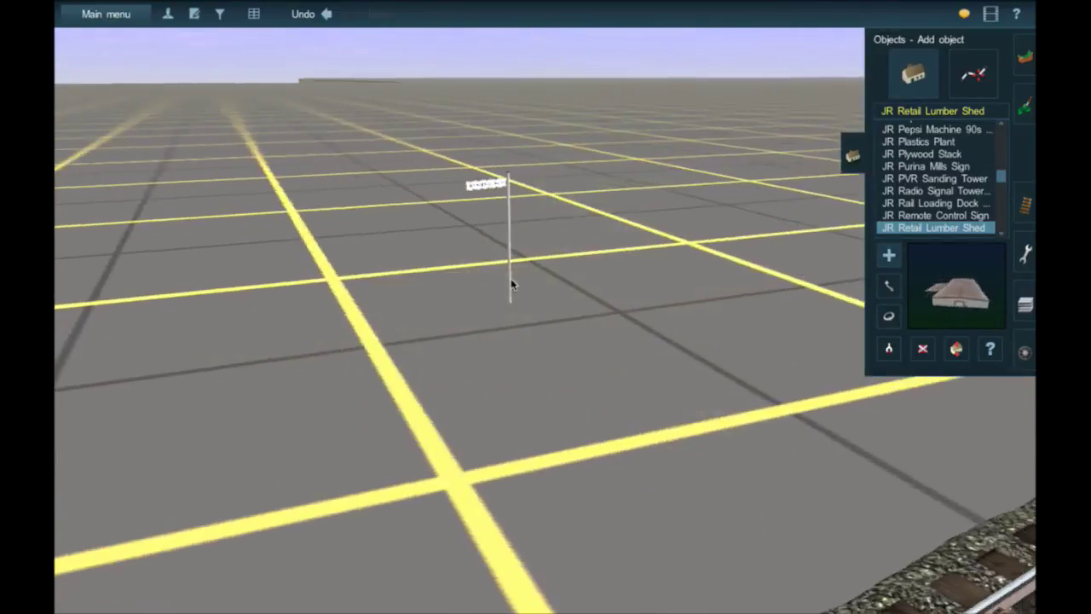
scroll(512, 283, up, 3)
key(Left)
scroll(511, 285, down, 6)
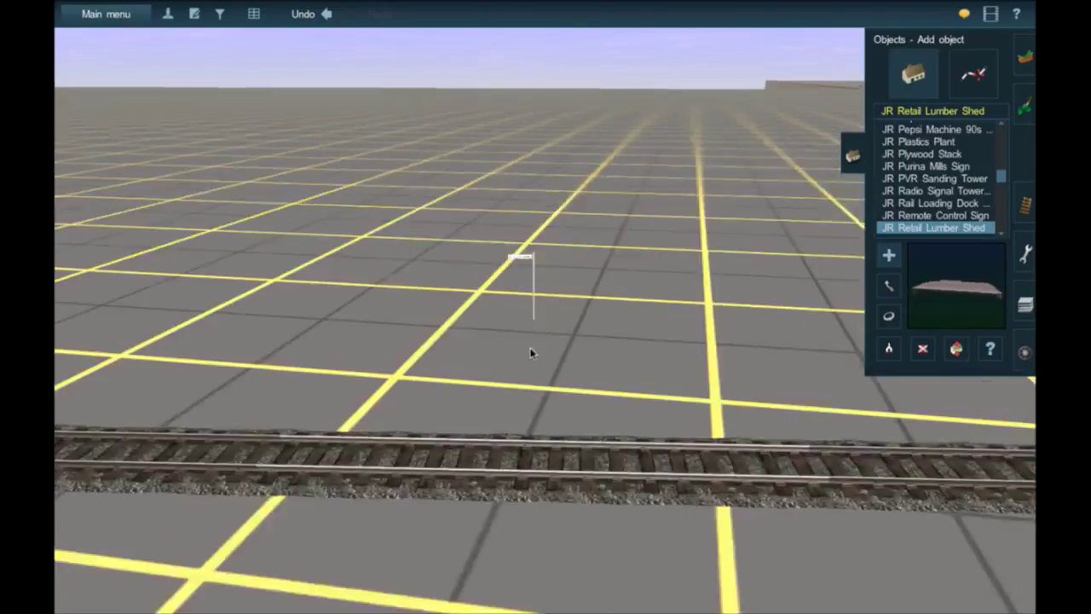
scroll(530, 352, down, 4)
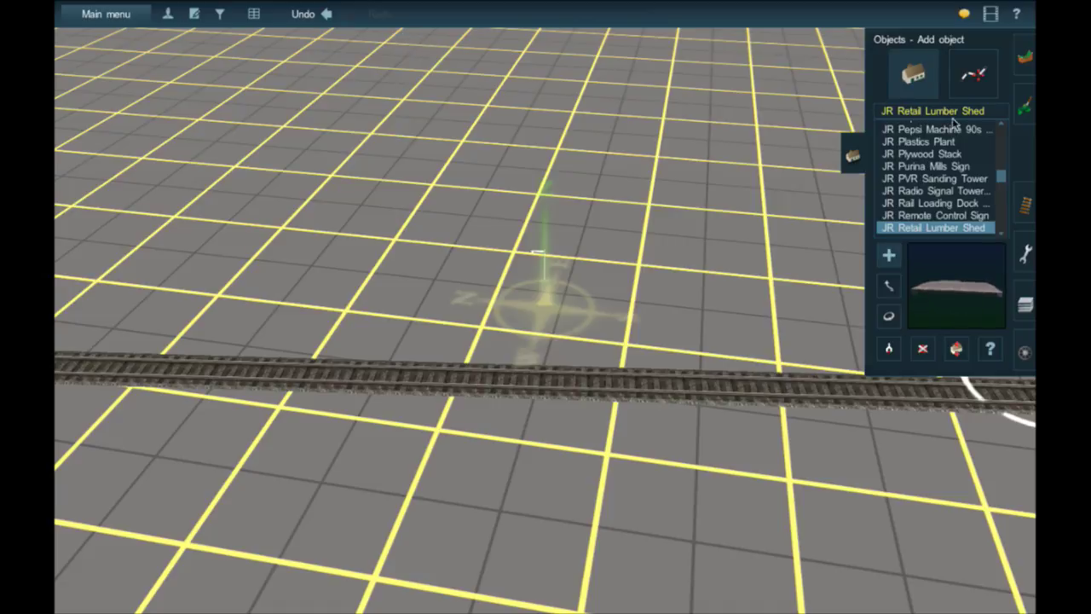
Step: Apply a vertex height of 0.00 to the spline point on the straight track near the signpost
click(1026, 57)
right_click(605, 236)
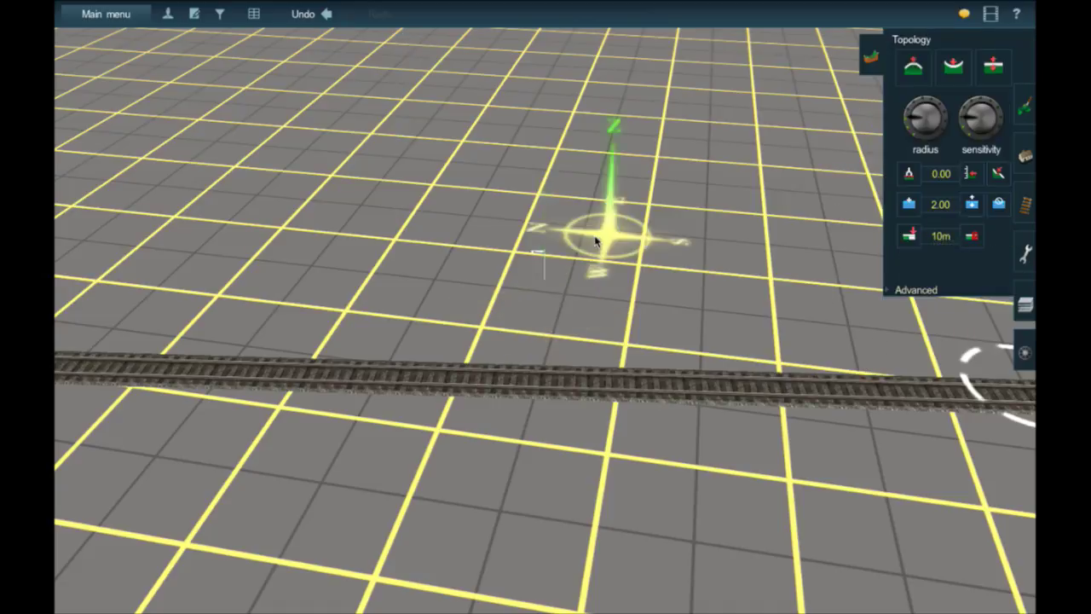
scroll(595, 241, down, 5)
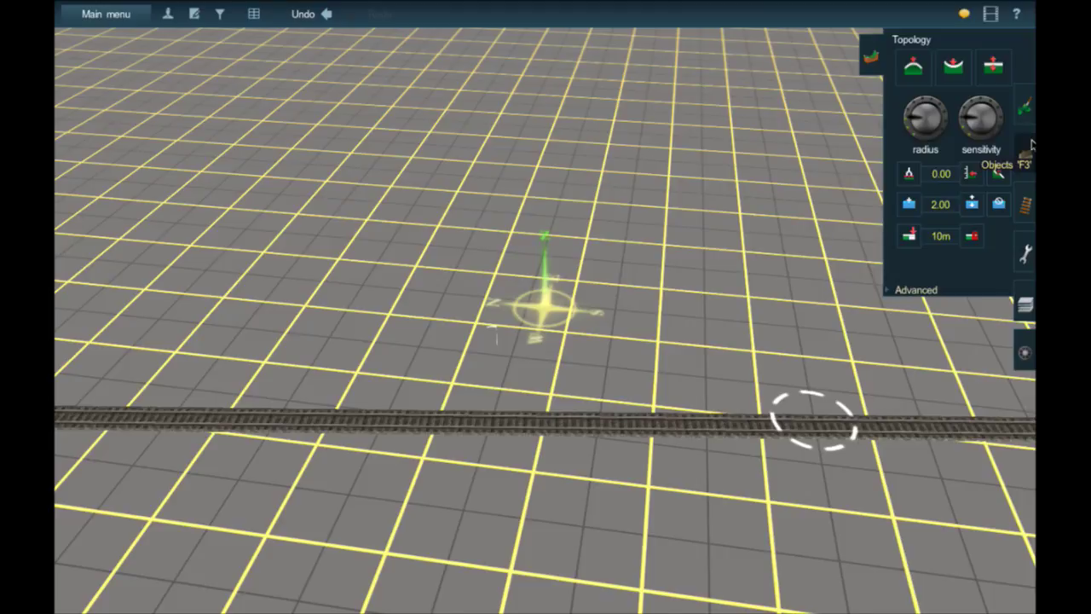
click(1028, 247)
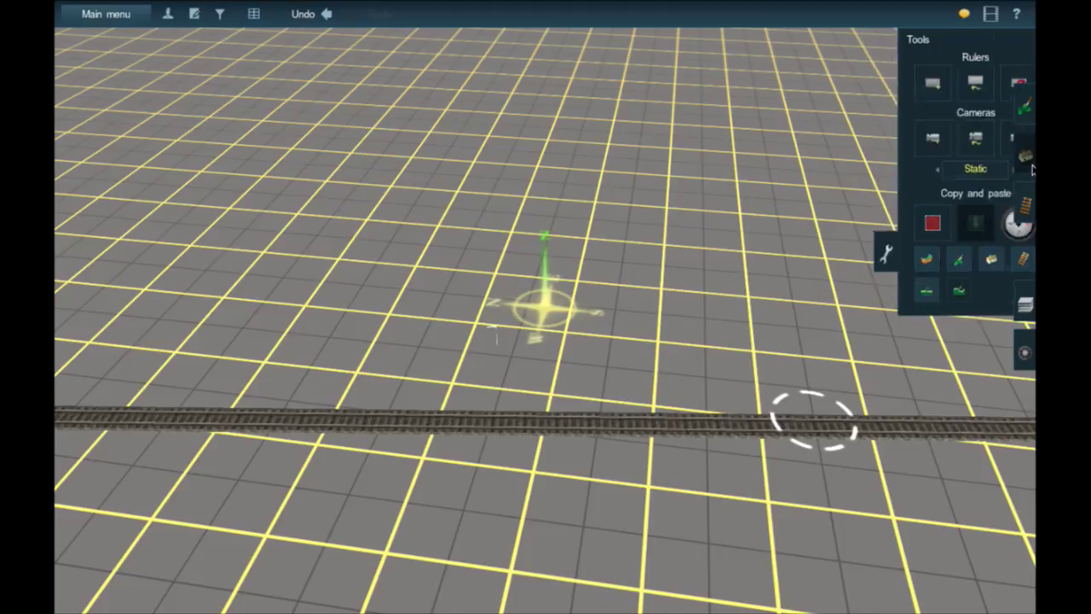
click(1029, 202)
click(1028, 202)
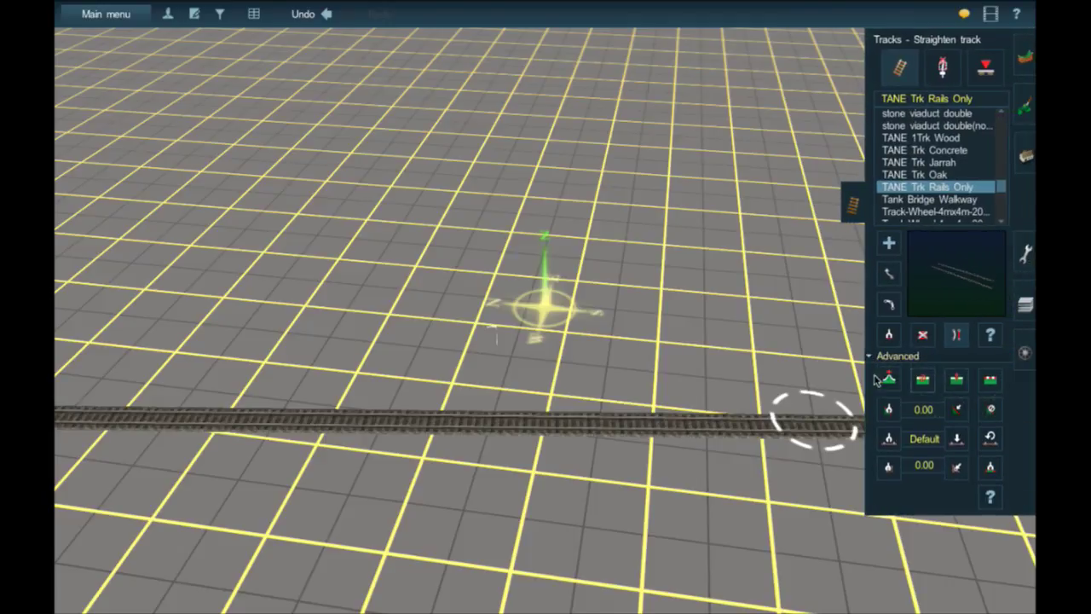
click(889, 464)
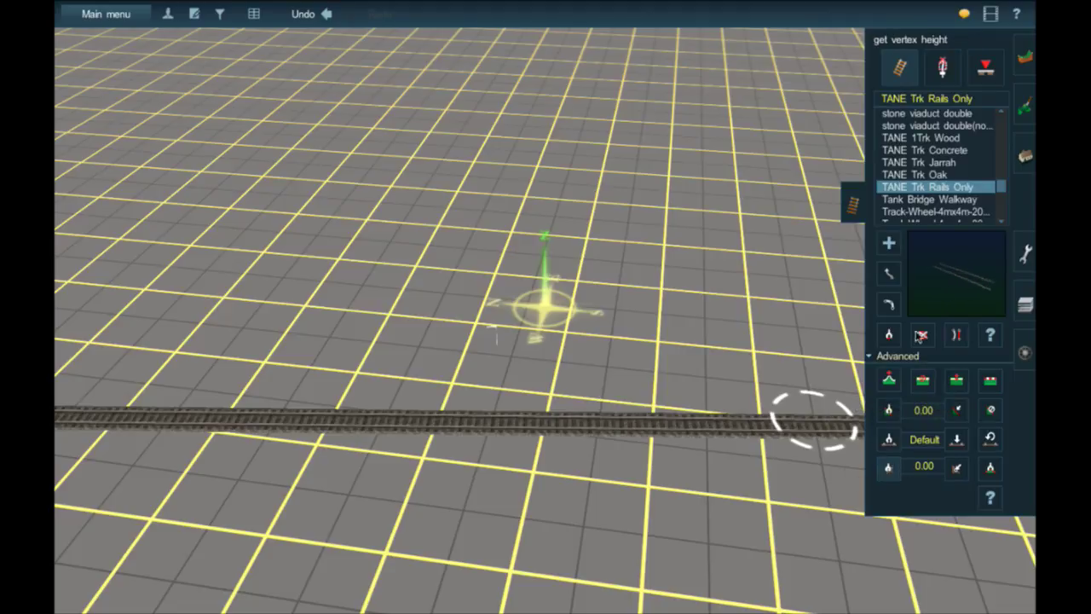
click(956, 467)
click(824, 439)
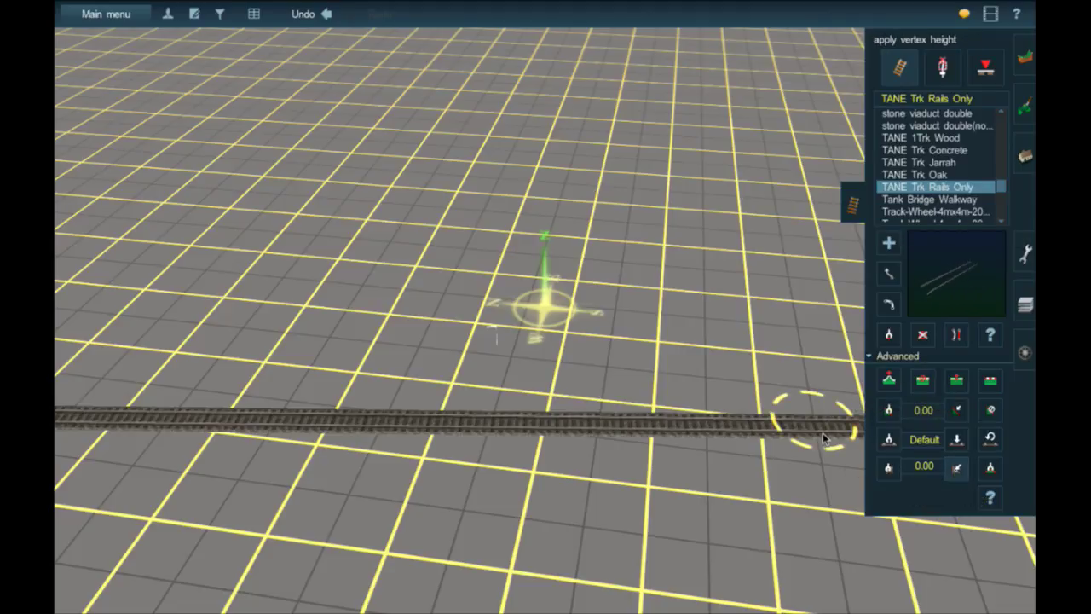
Step: Place a ruler about 50 feet long from the signpost along the side of the track
scroll(608, 391, down, 2)
right_click(382, 377)
right_drag(325, 341, 501, 312)
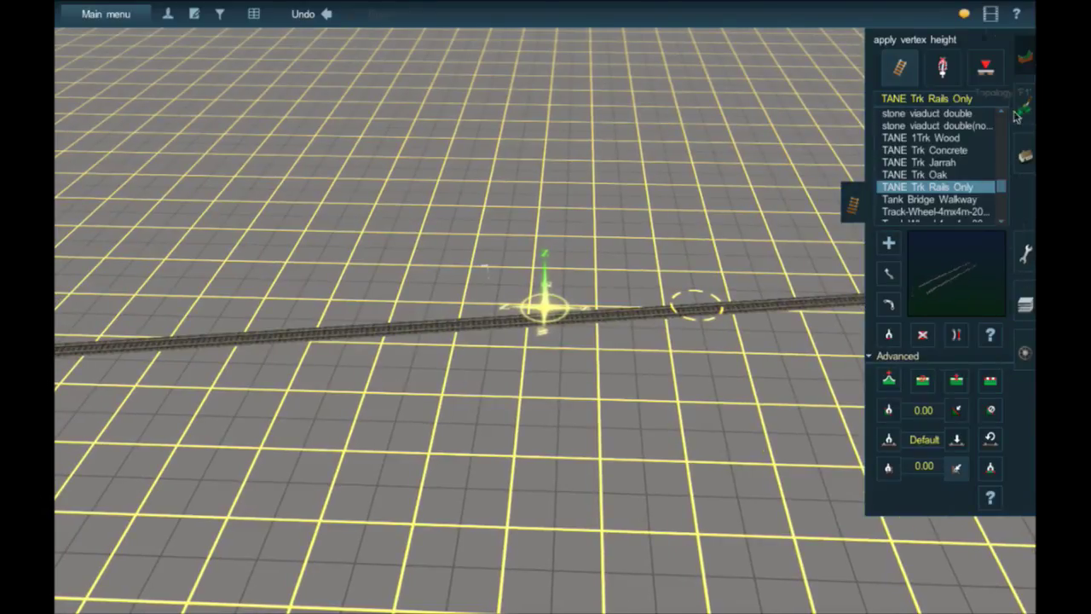
click(1026, 58)
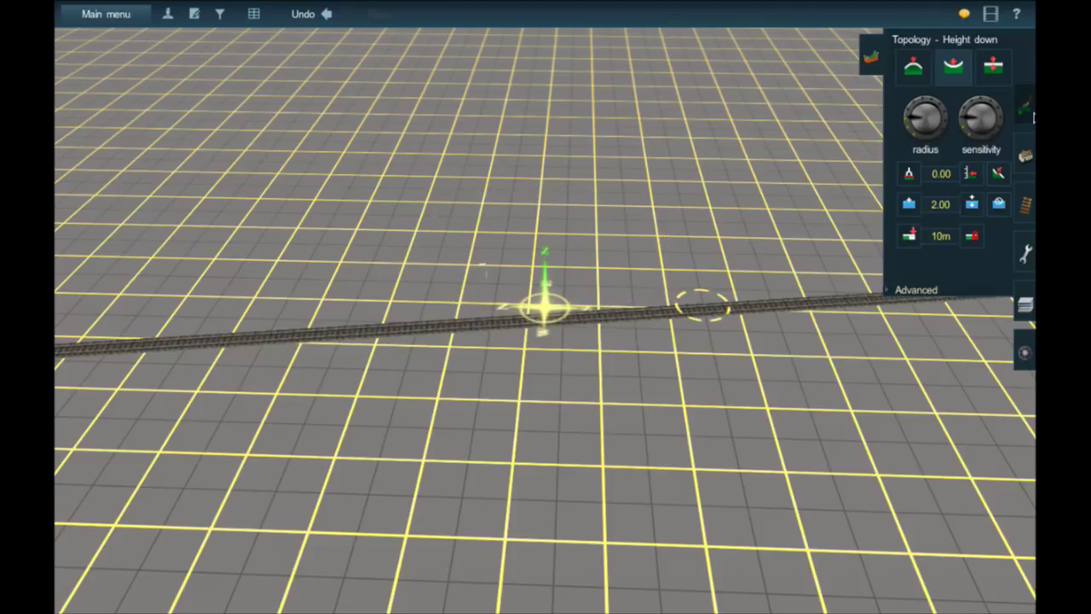
click(1025, 151)
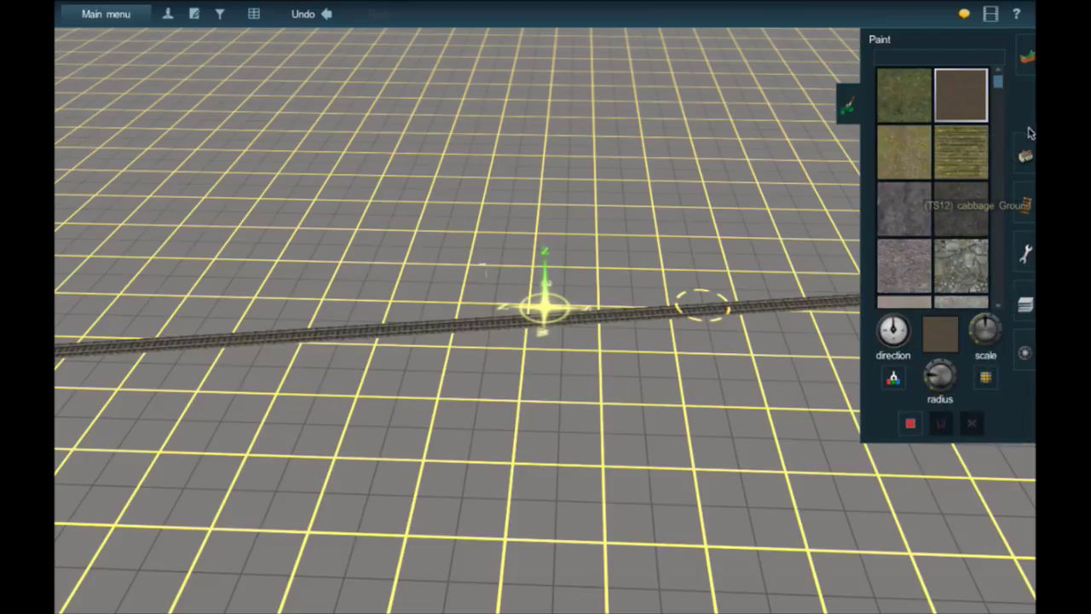
click(1025, 253)
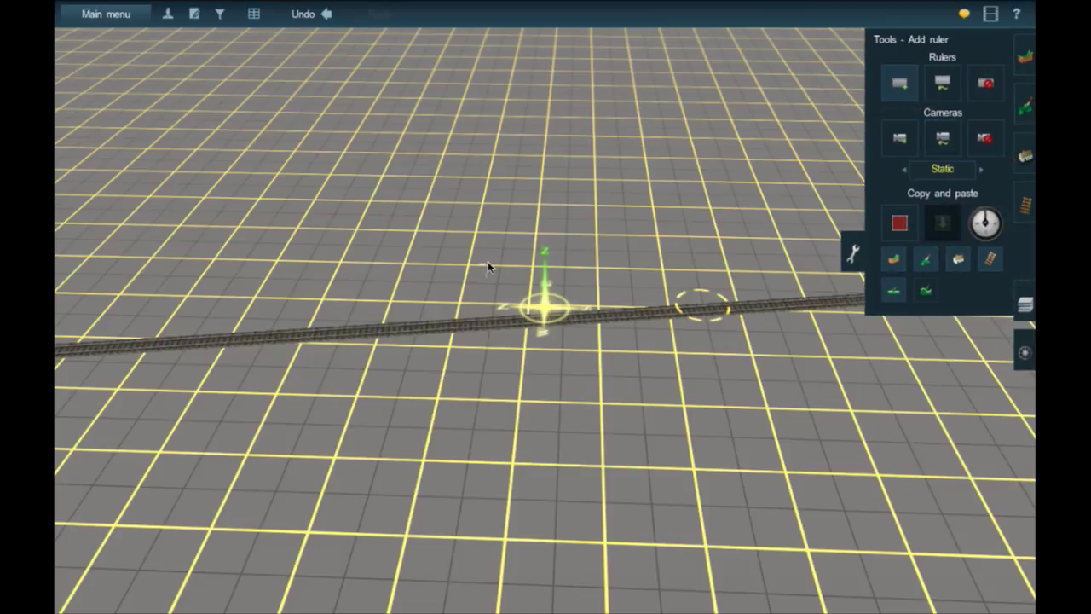
click(488, 263)
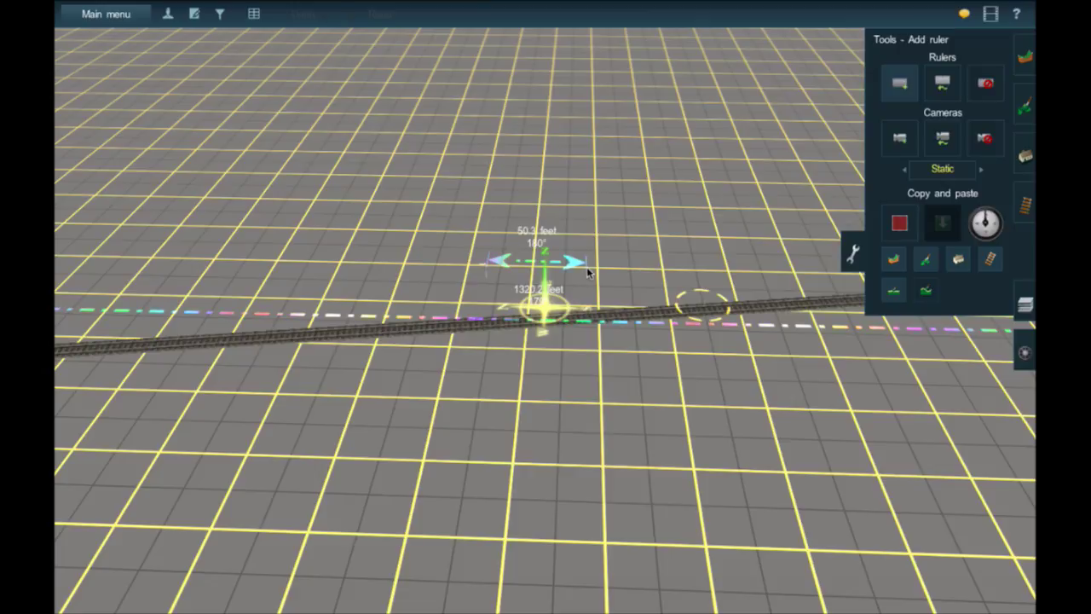
click(587, 268)
right_click(522, 254)
scroll(567, 288, up, 5)
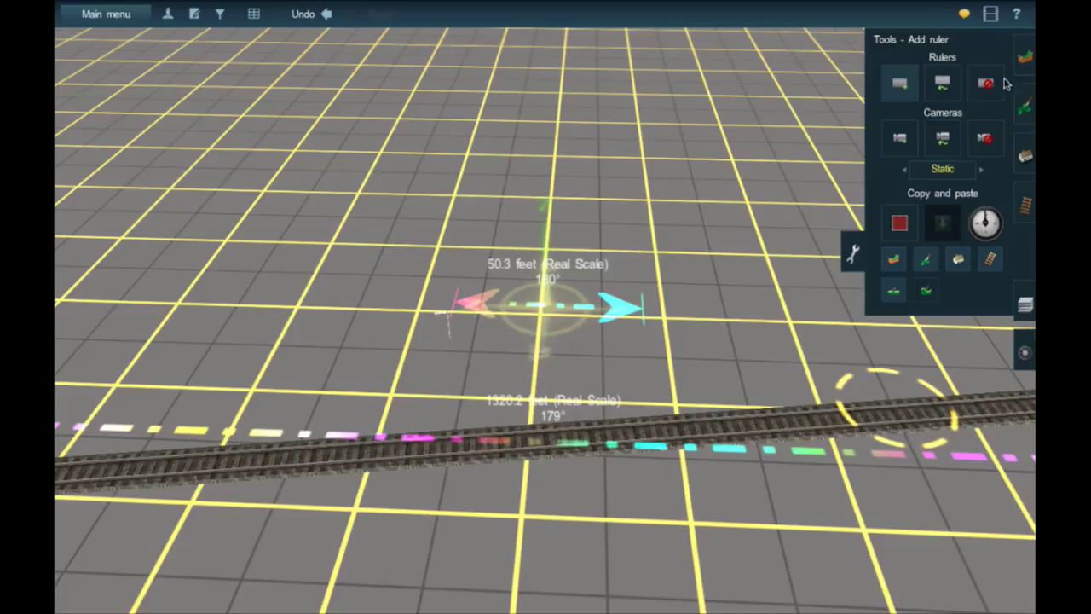
Step: Reduce the terrain brush radius and lower the ground in a narrow channel running from the ruler's middle away from the track
click(1023, 60)
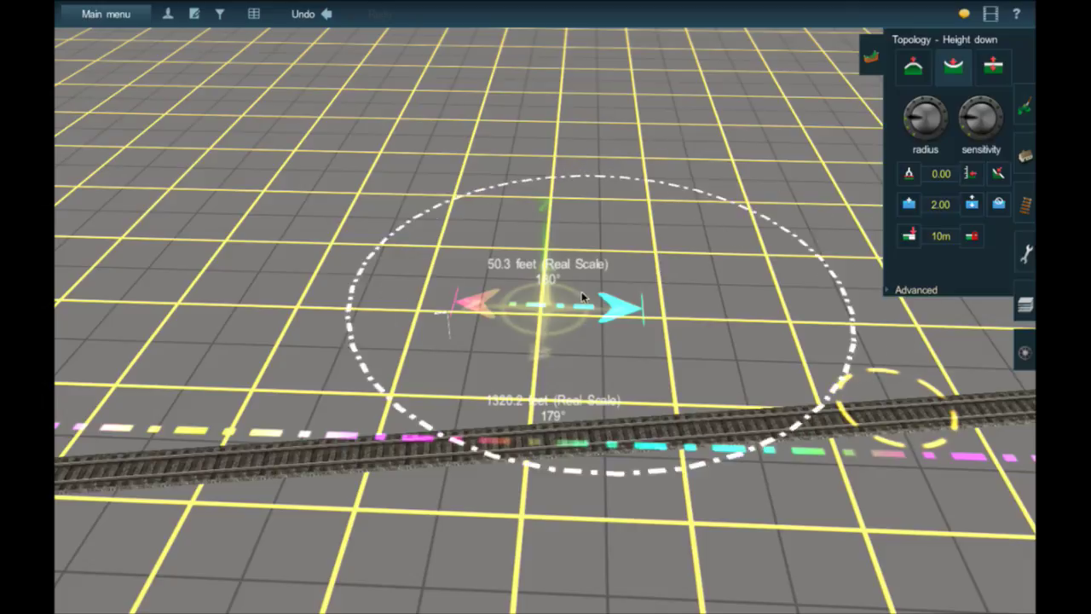
drag(914, 135, 917, 139)
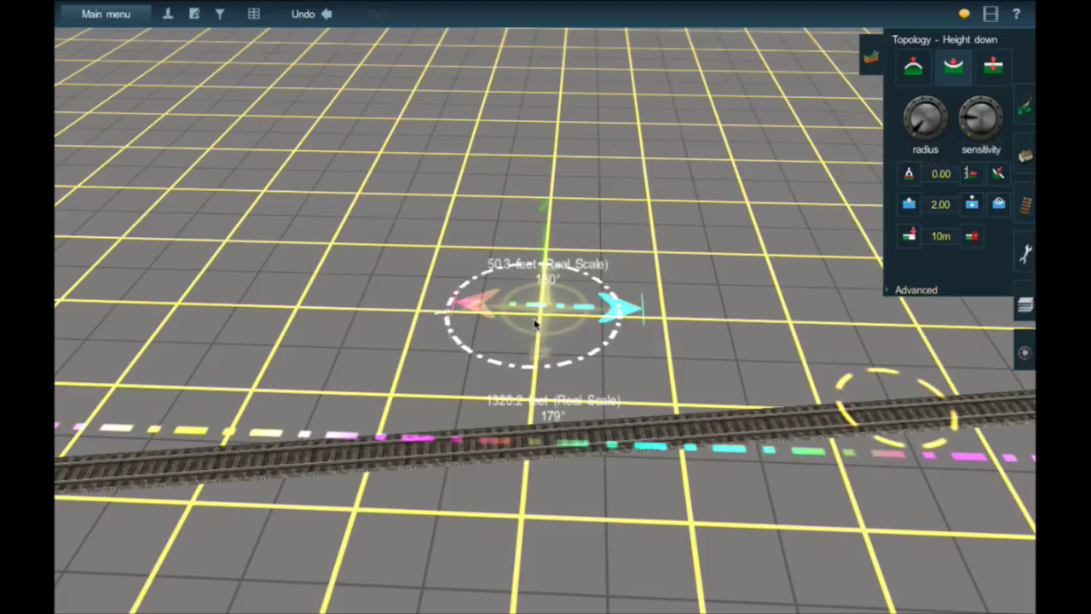
click(547, 321)
drag(546, 321, 540, 174)
Step: Sample the channel's height of -6.09 and run the Plateau tool along its length
click(908, 174)
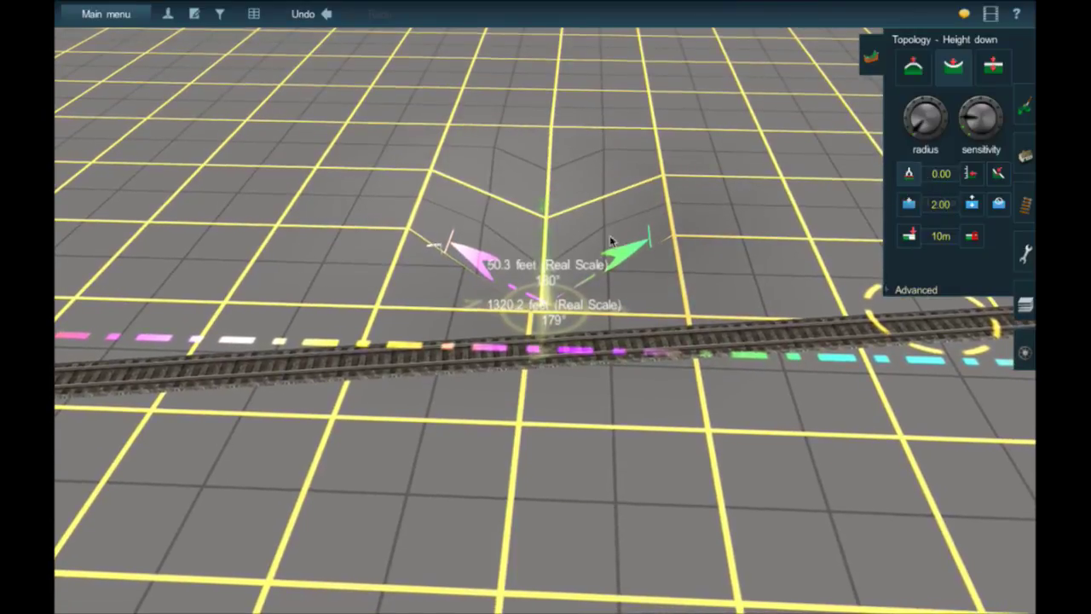
click(554, 285)
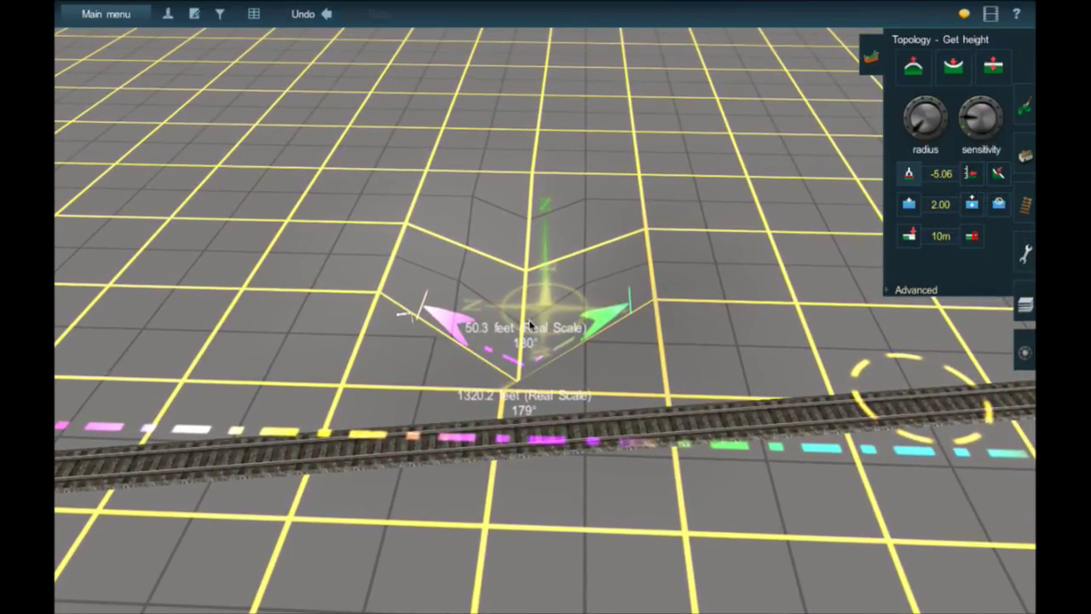
click(530, 323)
click(995, 176)
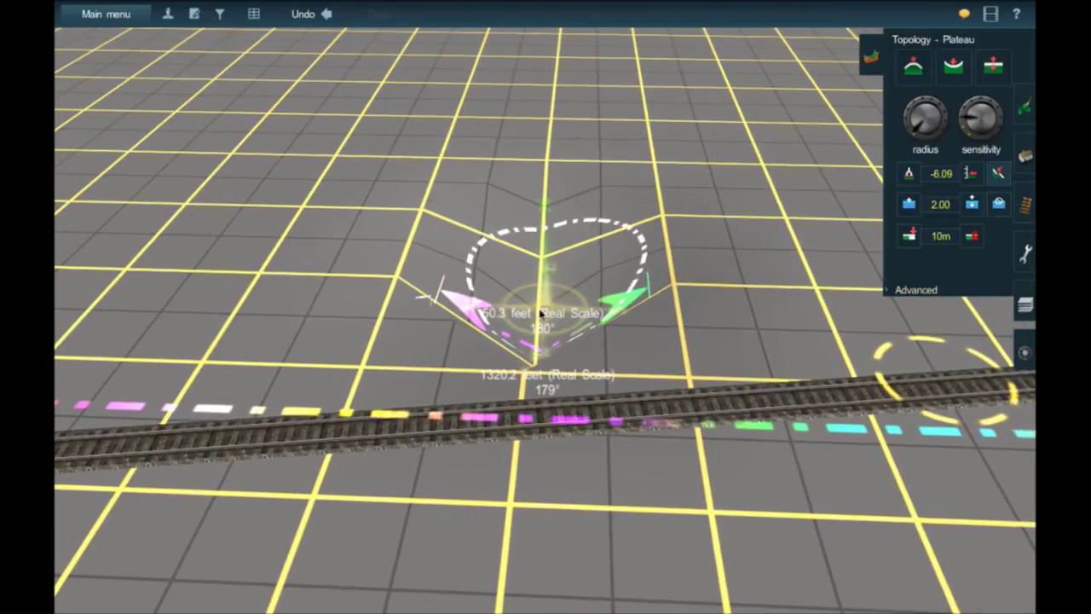
mouse_move(550, 294)
mouse_down()
mouse_move(447, 302)
mouse_move(550, 252)
mouse_move(457, 259)
mouse_move(519, 219)
mouse_move(540, 175)
mouse_up()
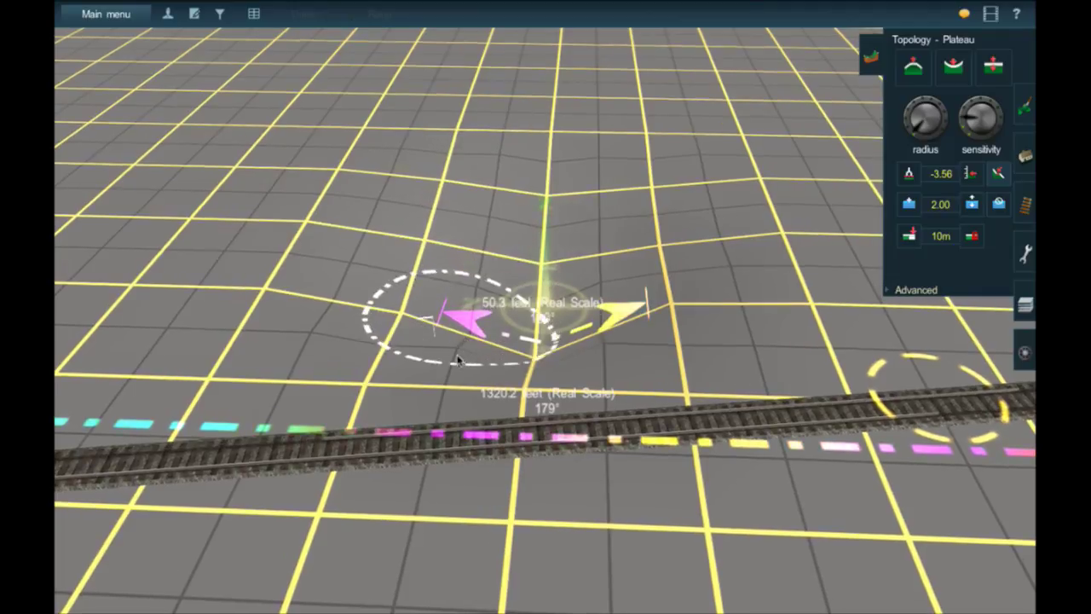
Step: Run the Plateau tool back and forth along the channel, carrying it beneath the track to the other side
mouse_move(430, 501)
mouse_down()
mouse_move(423, 592)
mouse_move(588, 594)
mouse_move(578, 521)
mouse_move(588, 455)
mouse_move(569, 415)
mouse_move(433, 406)
mouse_move(421, 441)
mouse_move(432, 482)
mouse_move(500, 378)
mouse_move(502, 340)
mouse_move(519, 361)
mouse_move(494, 406)
mouse_move(471, 388)
mouse_up()
mouse_move(441, 441)
mouse_down()
mouse_move(400, 578)
mouse_move(591, 566)
mouse_move(601, 349)
mouse_move(594, 131)
mouse_up()
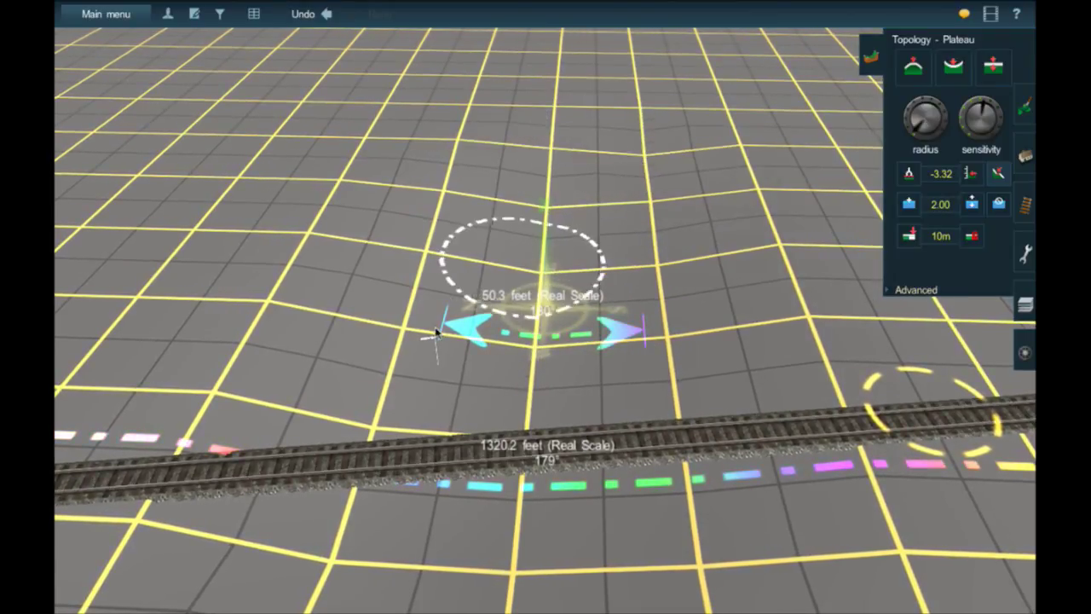
mouse_move(433, 334)
mouse_down()
mouse_move(457, 190)
mouse_move(489, 119)
mouse_move(519, 92)
mouse_move(475, 233)
mouse_move(576, 91)
mouse_up()
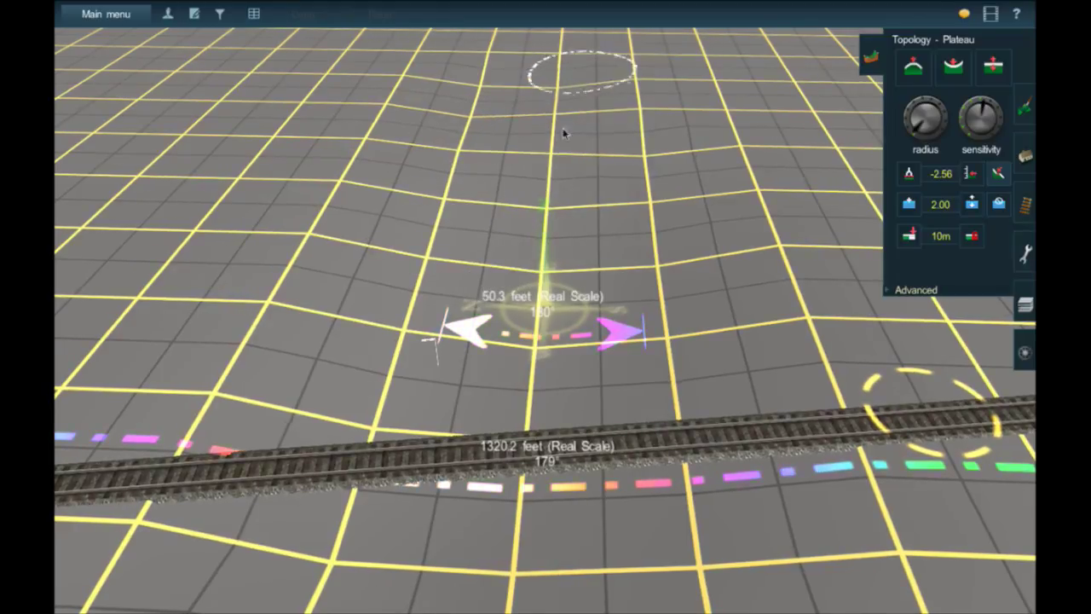
mouse_move(563, 132)
mouse_down()
mouse_move(556, 175)
mouse_move(568, 100)
mouse_move(514, 307)
mouse_move(530, 482)
mouse_up()
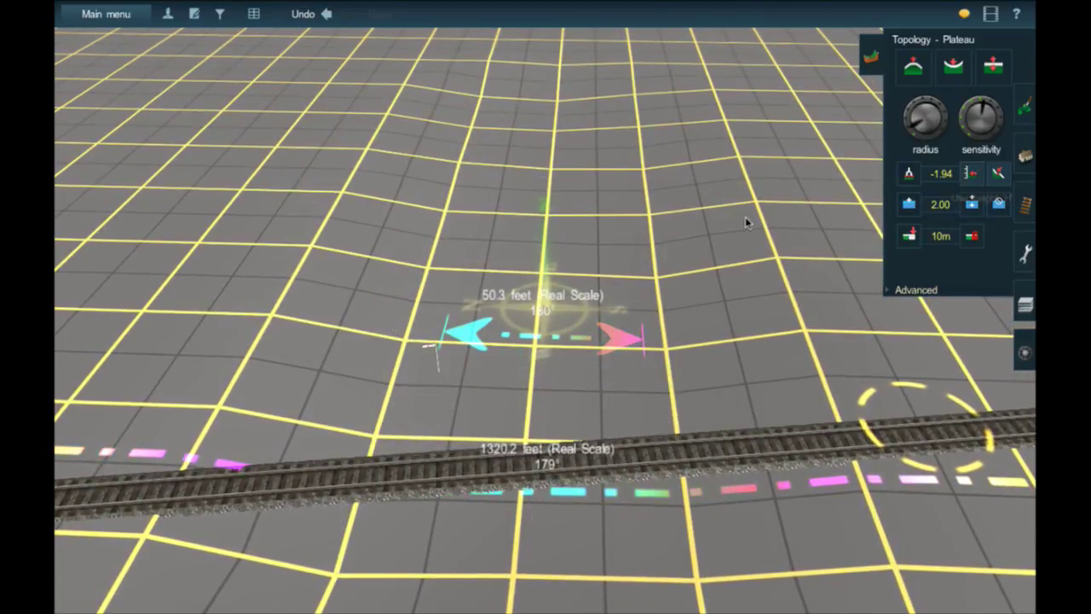
drag(554, 218, 530, 470)
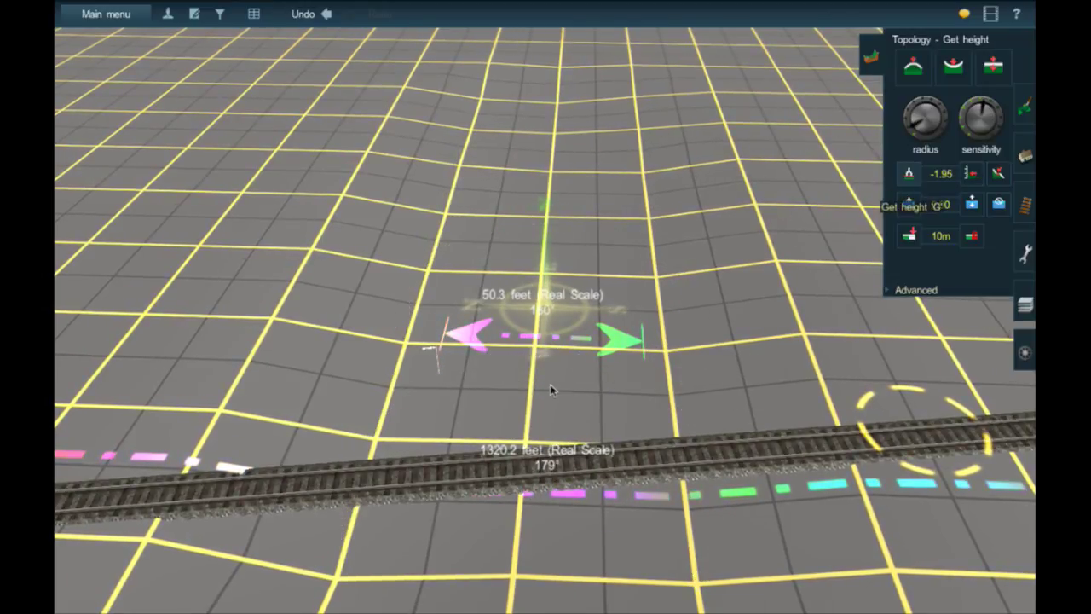
Step: Lower the ground at the middle of the 50-foot ruler and sample its height of -5.09
right_click(473, 537)
click(476, 528)
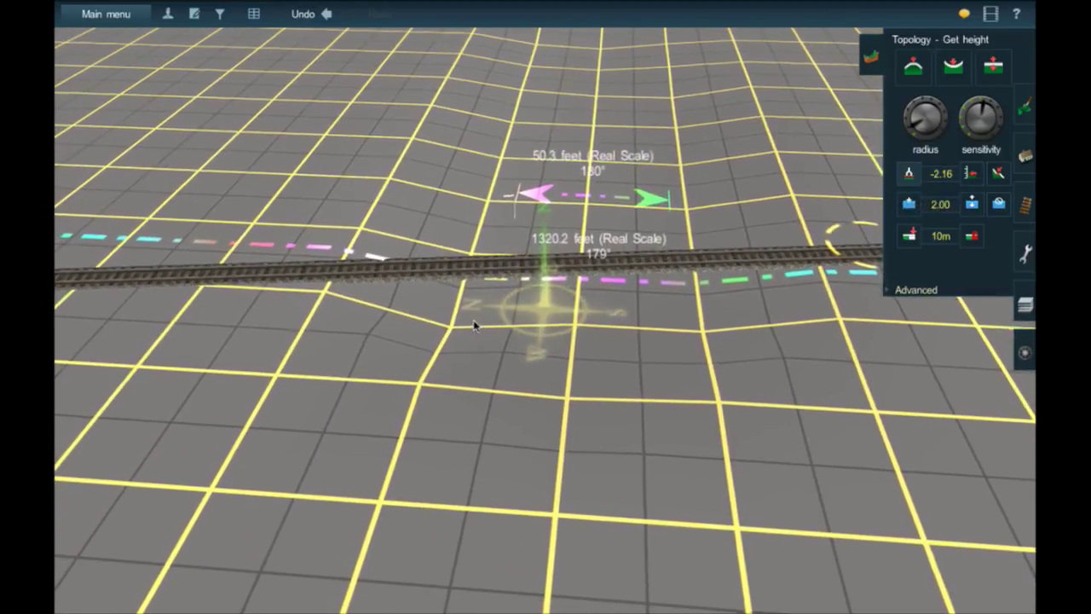
click(455, 328)
click(952, 66)
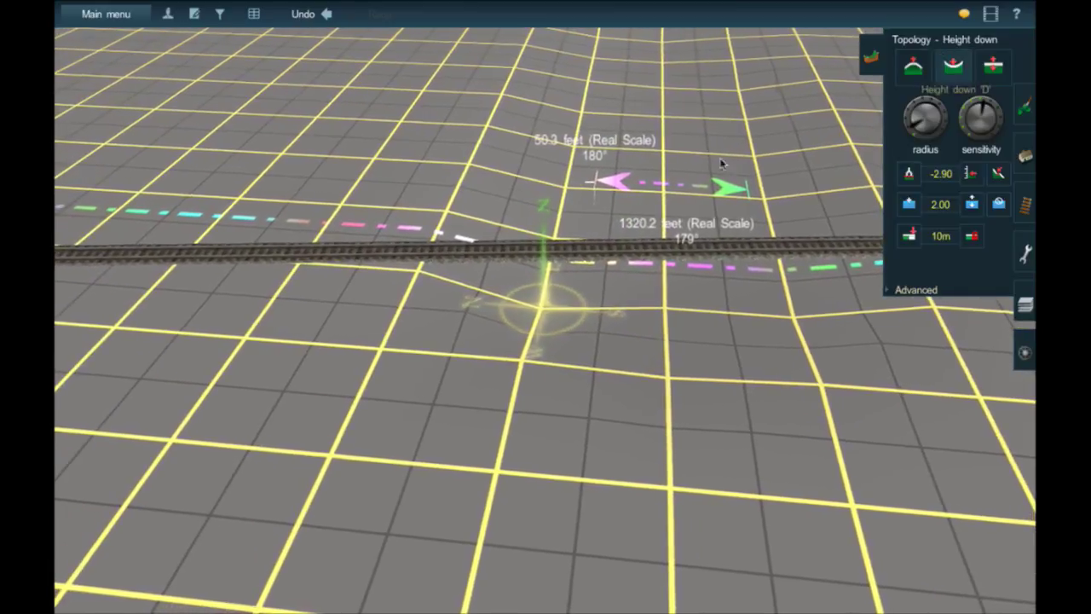
click(663, 173)
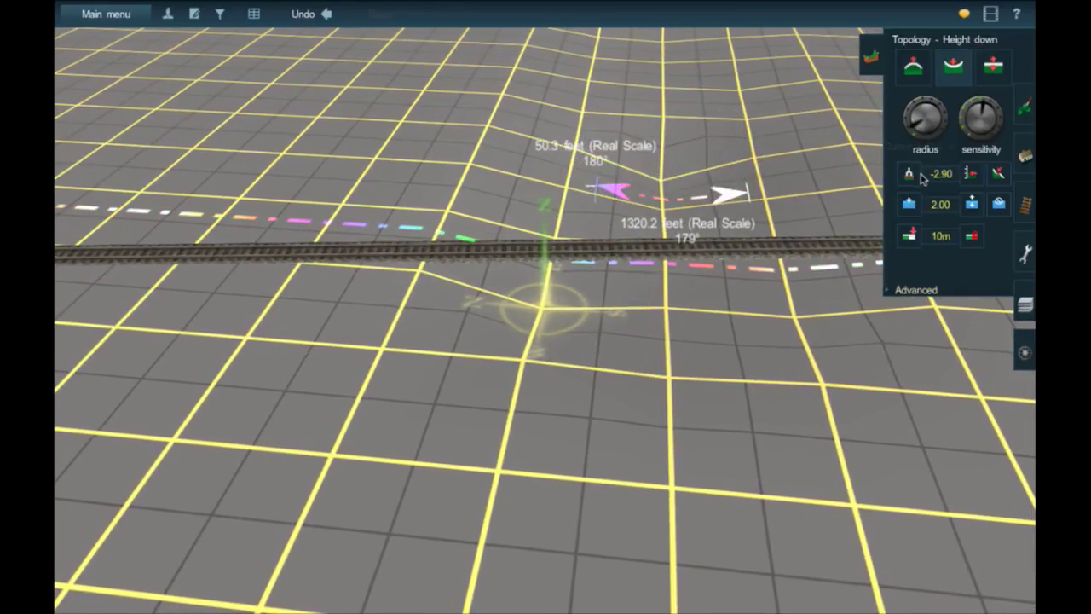
click(664, 183)
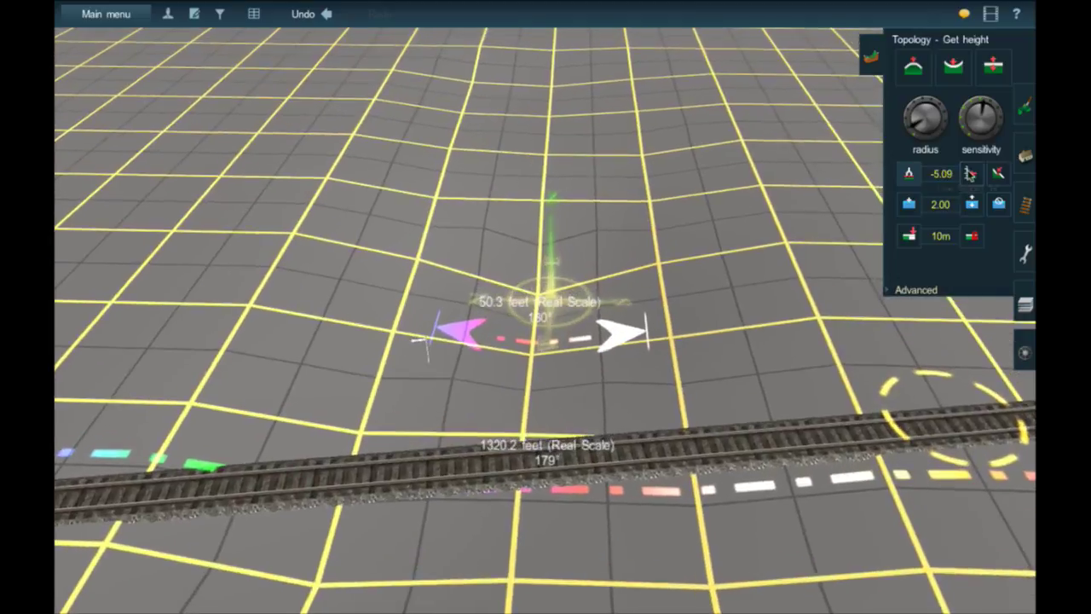
Step: Apply the -5.09 height along the channel and beneath the track
click(971, 173)
mouse_move(494, 419)
mouse_down()
mouse_move(534, 293)
mouse_move(540, 110)
mouse_move(501, 315)
mouse_move(531, 446)
mouse_move(514, 564)
mouse_move(536, 314)
mouse_move(603, 52)
mouse_move(548, 153)
mouse_move(518, 246)
mouse_move(550, 147)
mouse_move(557, 63)
mouse_move(540, 57)
mouse_move(521, 218)
mouse_up()
right_click(445, 328)
right_click(564, 527)
right_click(545, 513)
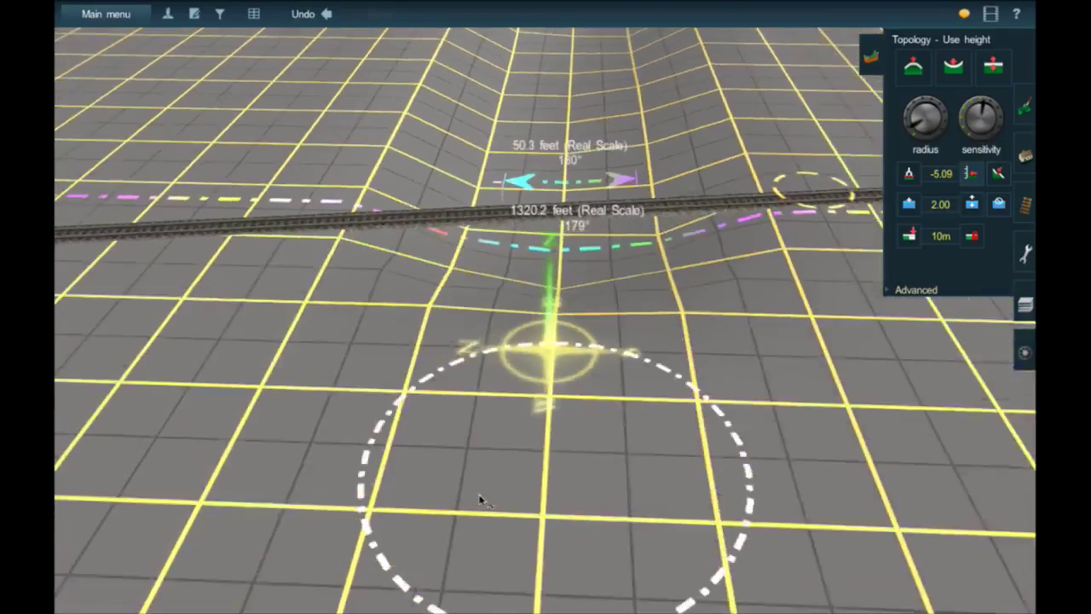
Step: Place a ruler about 250 feet long along the track, spanning the channel and ending beside the track's spline point
right_click(487, 501)
scroll(553, 450, down, 3)
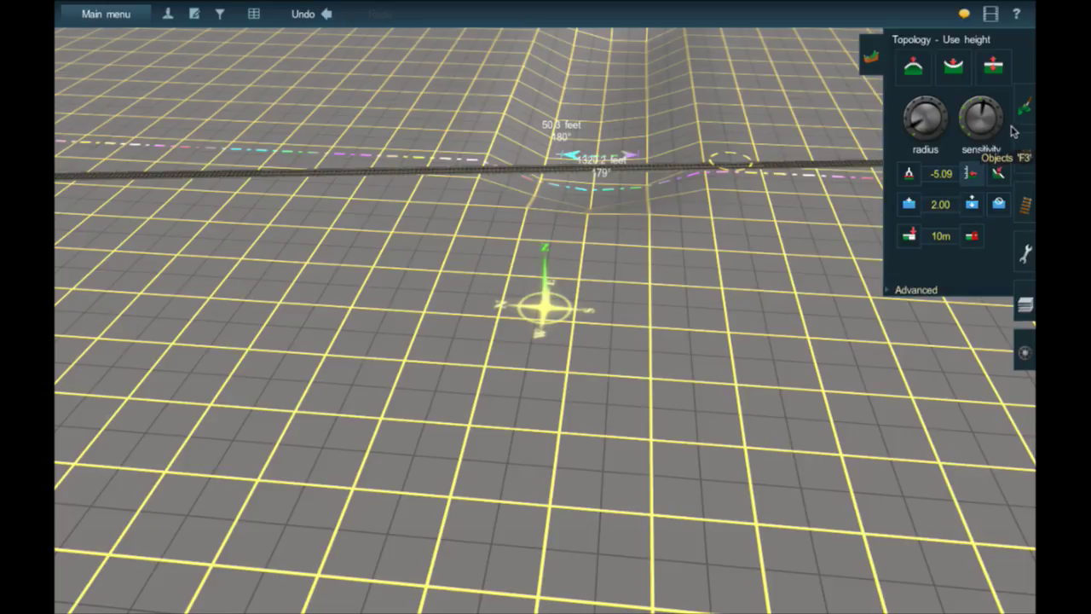
right_click(618, 187)
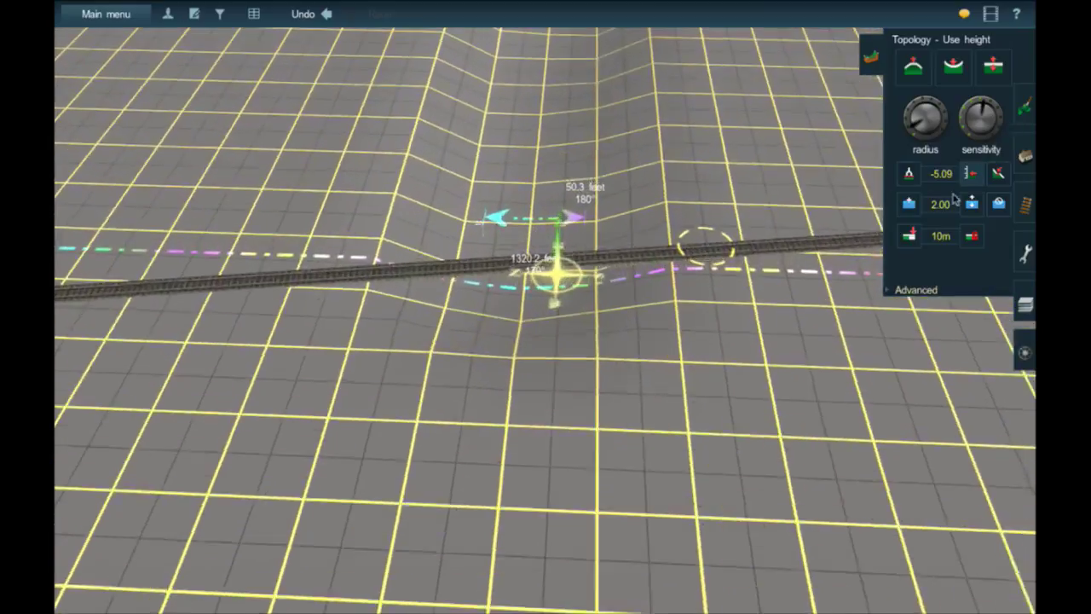
click(1025, 252)
right_click(416, 385)
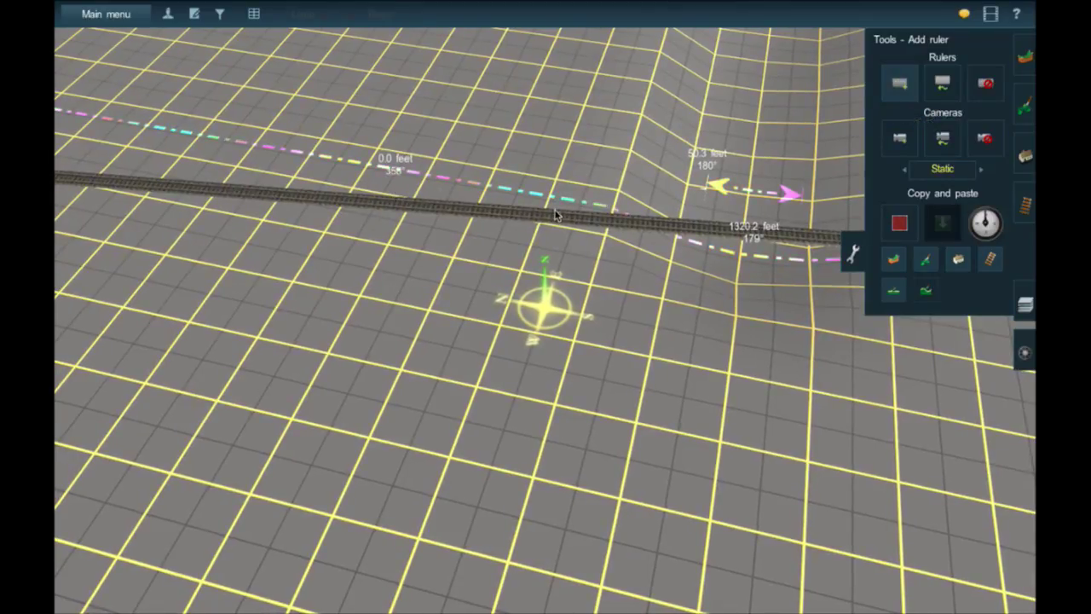
right_click(604, 218)
drag(555, 215, 590, 394)
right_click(676, 223)
right_click(705, 298)
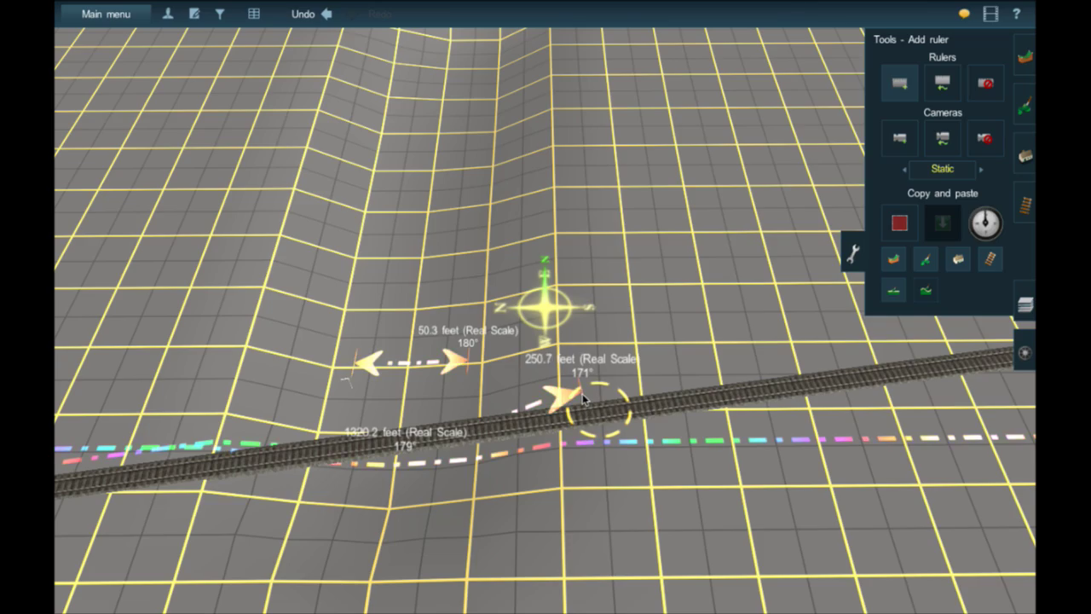
Step: Try to extend the lowered ground at -5.09 beneath the track along the long ruler, and undo the strokes
right_drag(635, 389, 1014, 153)
click(1025, 58)
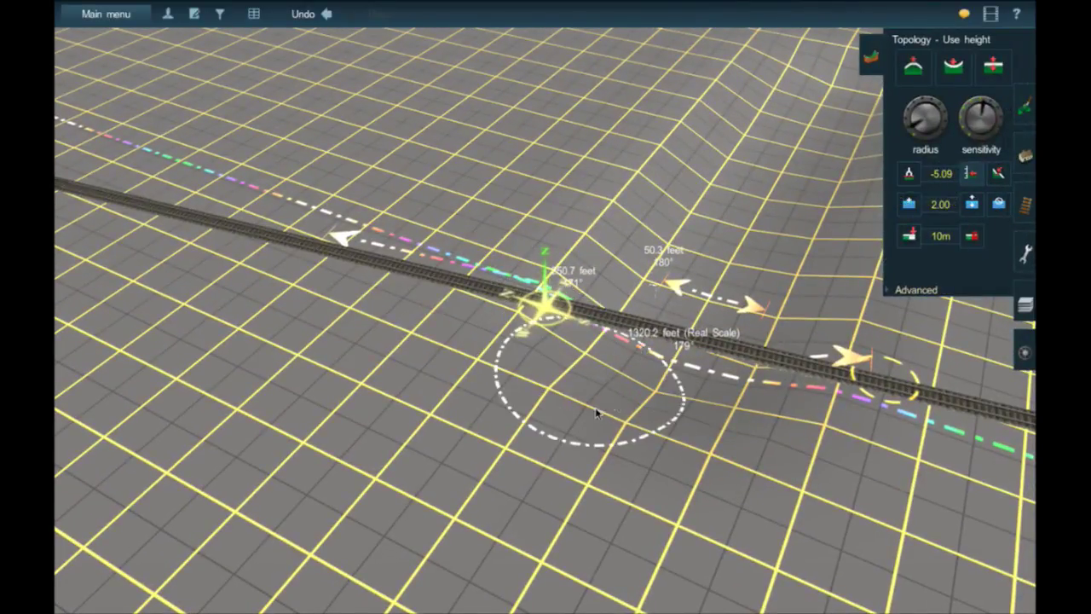
mouse_move(597, 412)
mouse_down()
mouse_move(562, 396)
mouse_move(419, 394)
mouse_move(379, 344)
mouse_move(366, 292)
mouse_move(384, 244)
mouse_move(409, 224)
mouse_move(380, 224)
mouse_up()
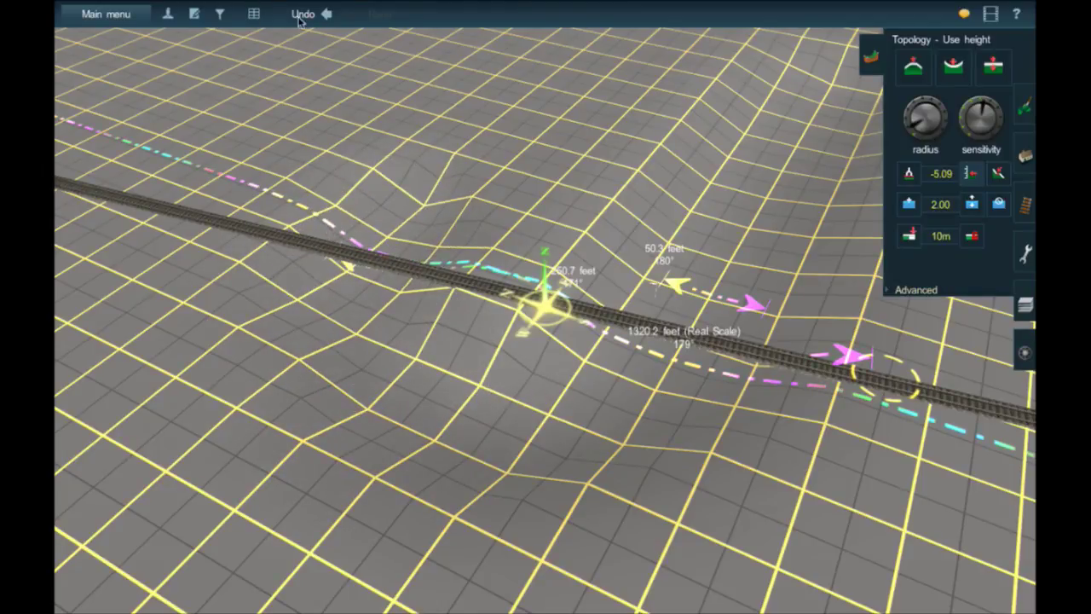
click(325, 15)
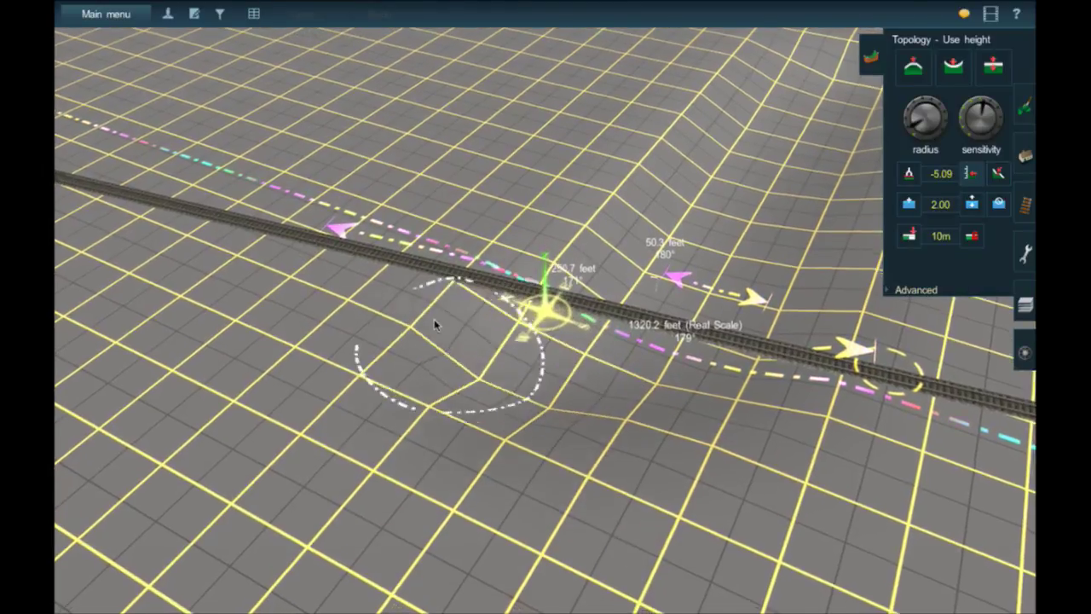
mouse_move(449, 259)
mouse_down()
mouse_move(511, 181)
mouse_move(474, 249)
mouse_up()
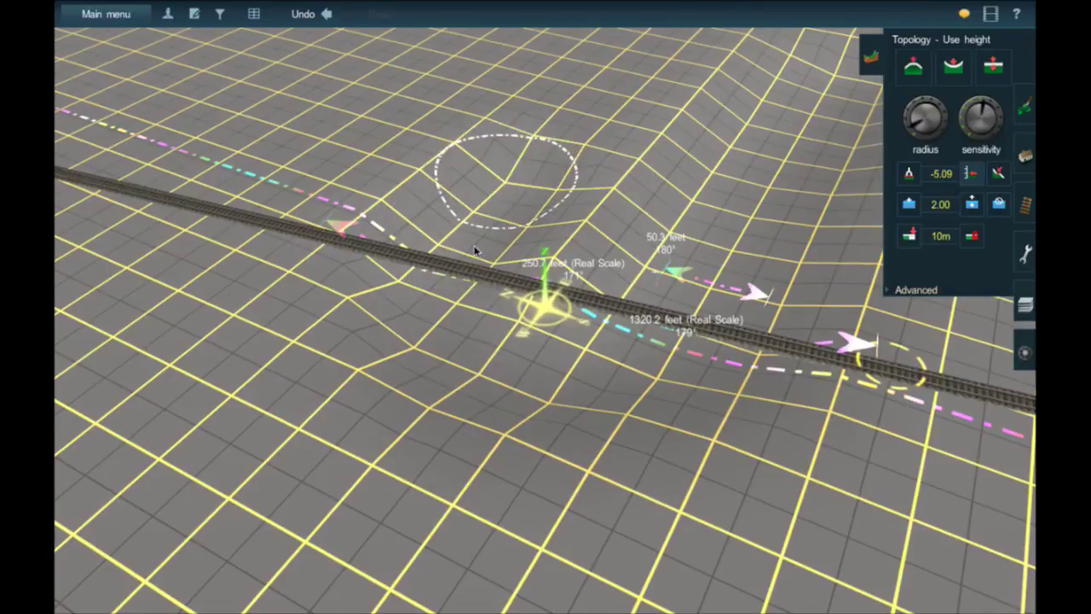
right_click(563, 553)
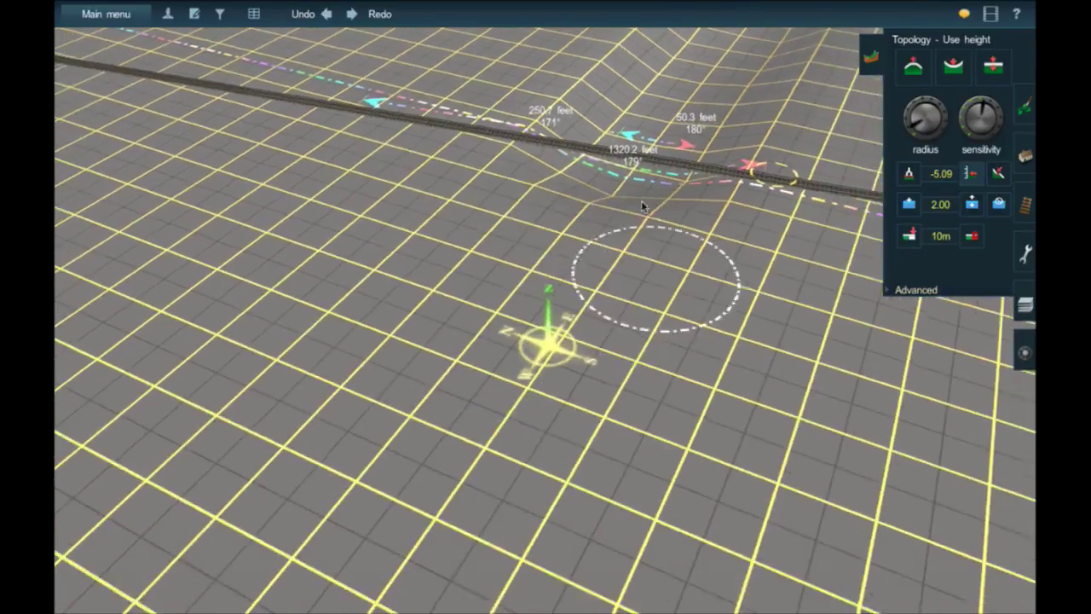
Step: Apply the -5.09 height in broad winding strokes on both sides of the track, widening the low ground beyond the channel
mouse_move(615, 155)
mouse_down()
mouse_move(583, 193)
mouse_move(499, 409)
mouse_move(559, 290)
mouse_move(584, 187)
mouse_move(580, 137)
mouse_move(487, 231)
mouse_move(441, 238)
mouse_move(422, 212)
mouse_move(387, 207)
mouse_move(440, 195)
mouse_move(420, 120)
mouse_move(430, 85)
mouse_move(449, 77)
mouse_up()
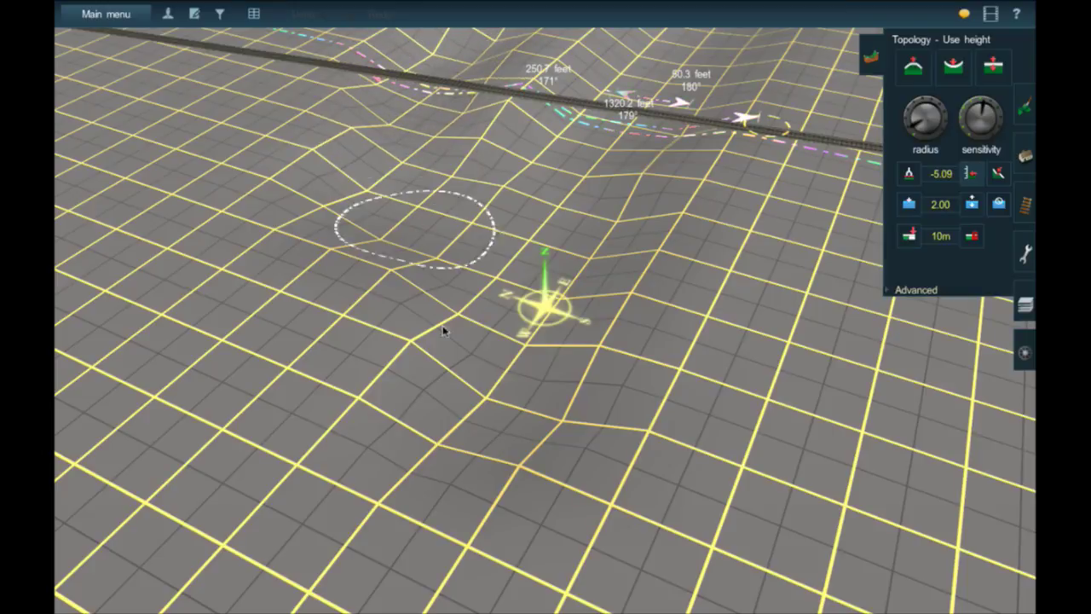
mouse_move(443, 331)
mouse_down()
mouse_move(452, 493)
mouse_move(478, 497)
mouse_move(506, 359)
mouse_move(535, 560)
mouse_move(573, 502)
mouse_up()
right_drag(553, 295, 555, 198)
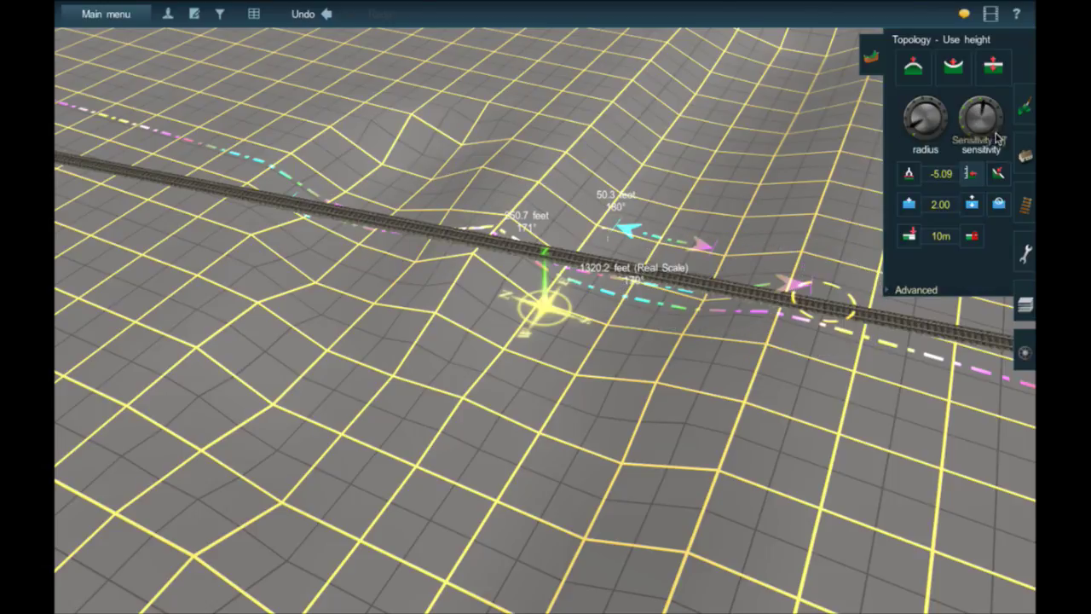
Step: Browse the track assets for a bridge and choose Plate Girder Bridge, bendy
click(1026, 205)
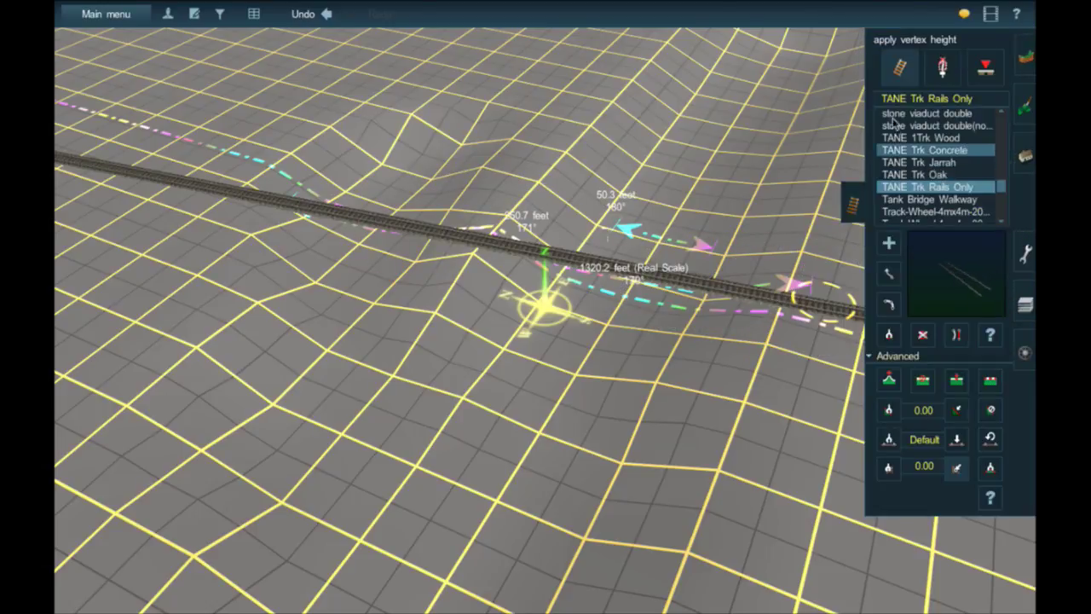
click(938, 68)
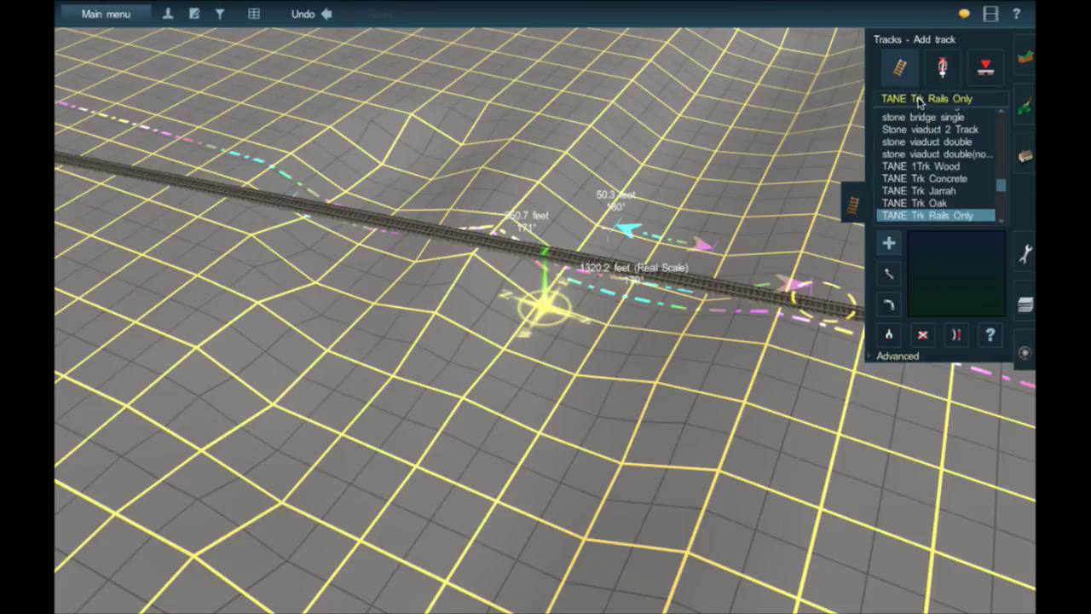
scroll(952, 164, down, 10)
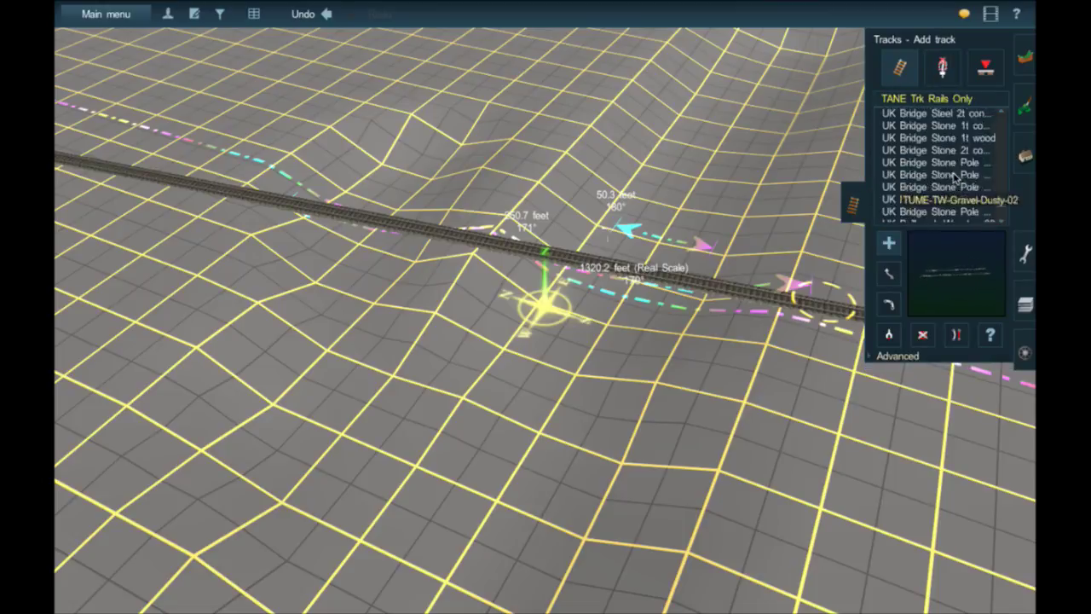
scroll(955, 177, up, 10)
scroll(955, 176, up, 15)
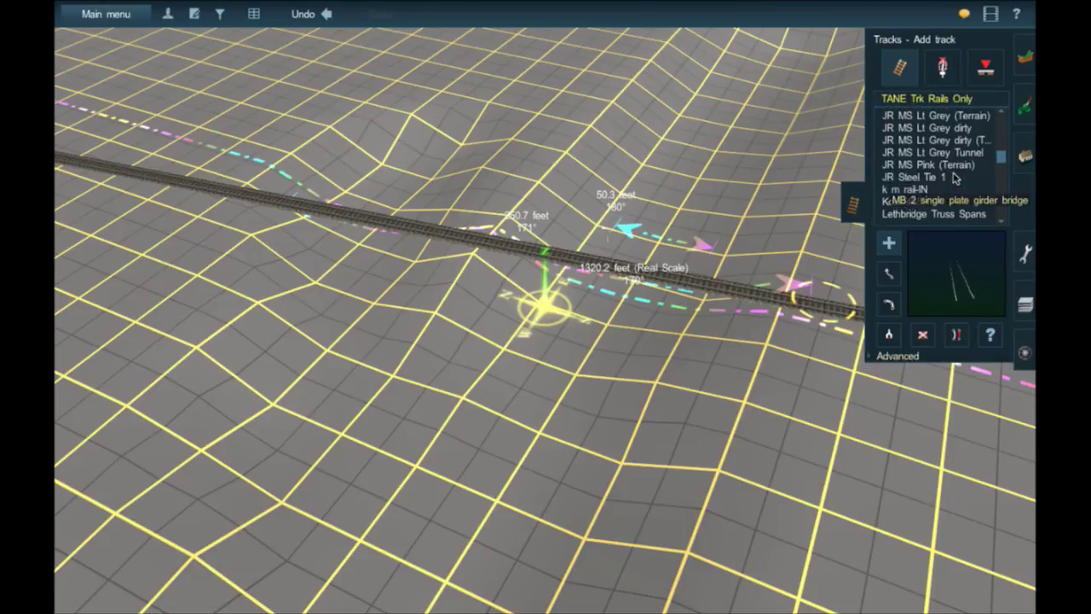
scroll(955, 176, up, 3)
scroll(956, 177, down, 12)
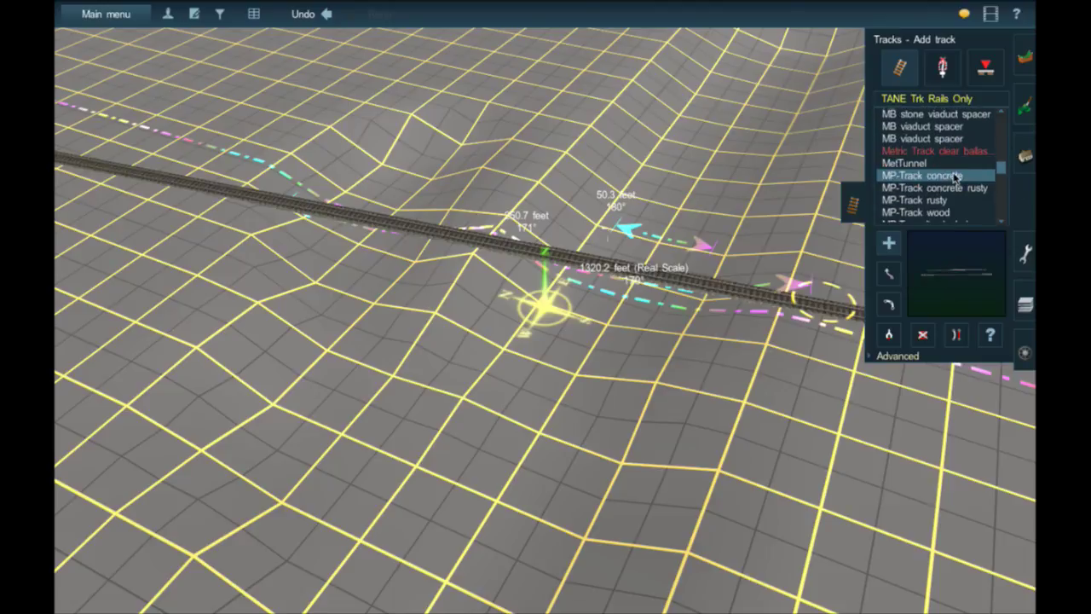
scroll(954, 175, down, 8)
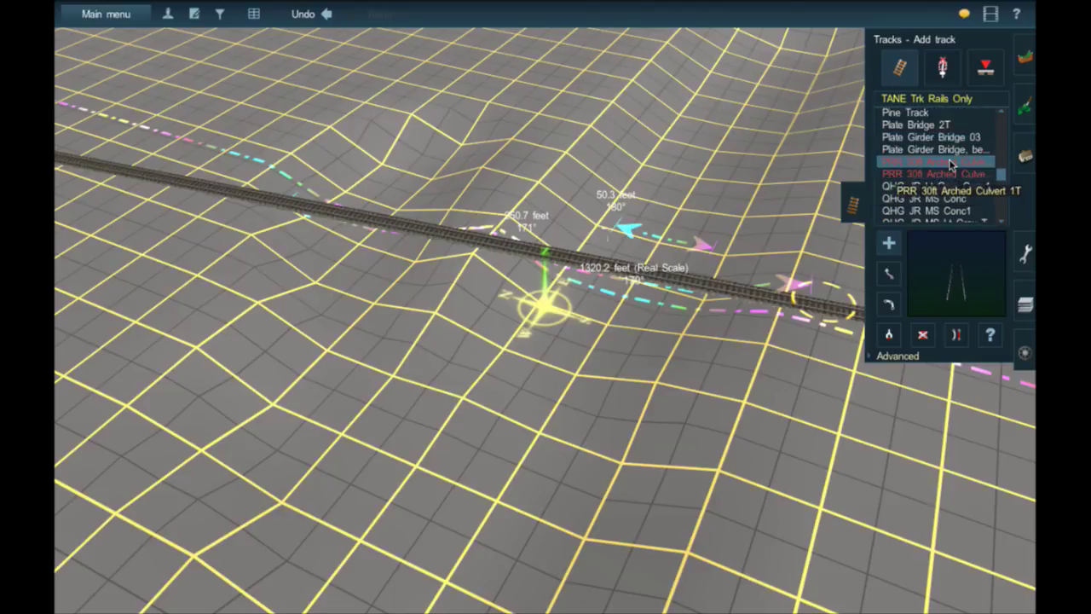
click(953, 163)
click(964, 151)
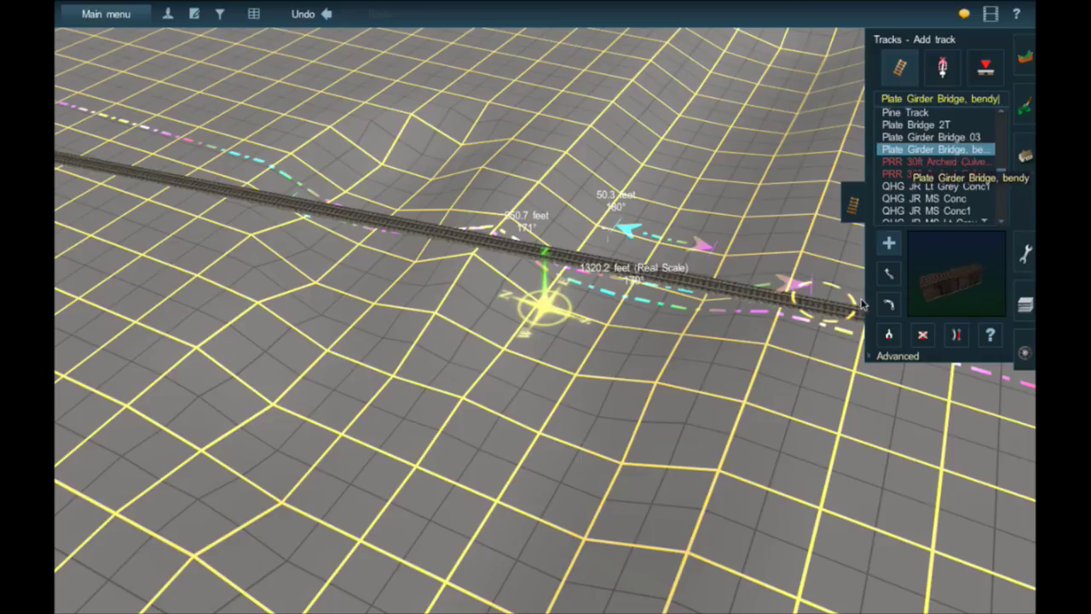
Step: Lay a trial piece of the bendy plate girder bridge alongside the track and delete it
click(390, 271)
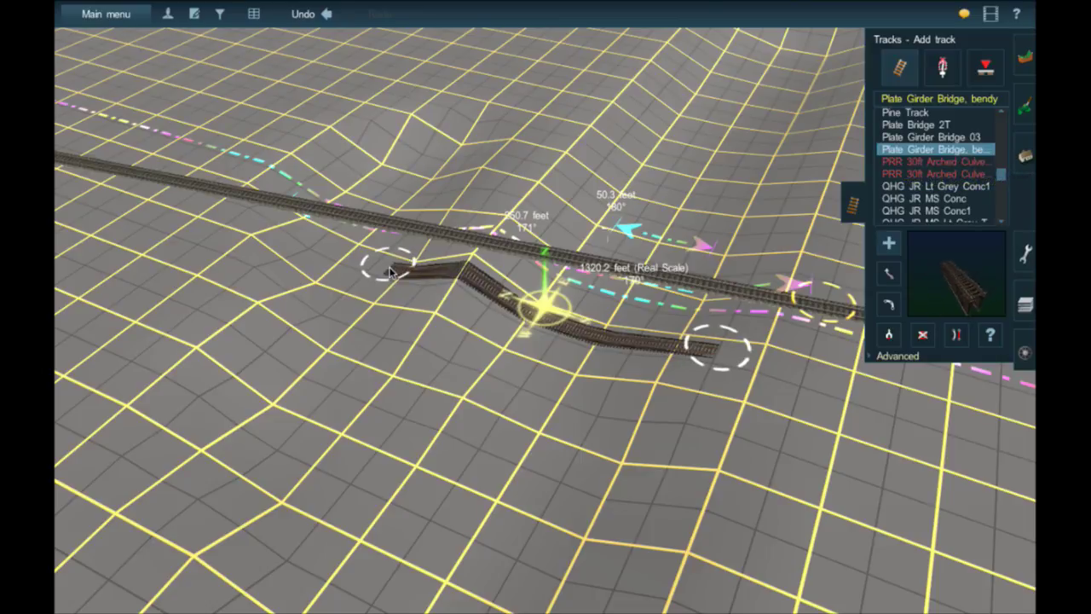
scroll(522, 322, up, 5)
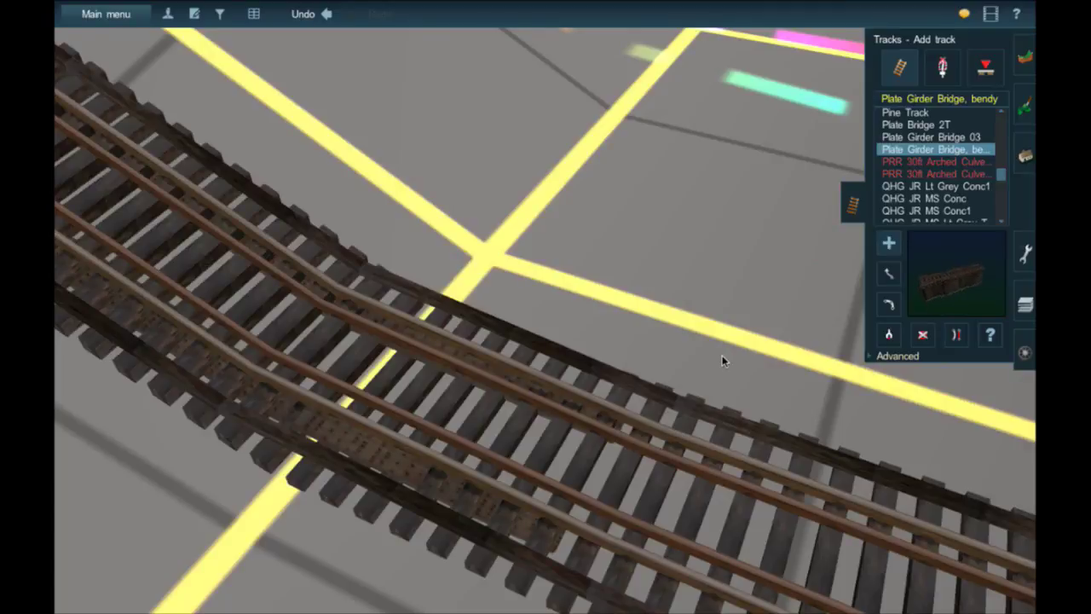
scroll(722, 360, down, 5)
key(d)
click(653, 362)
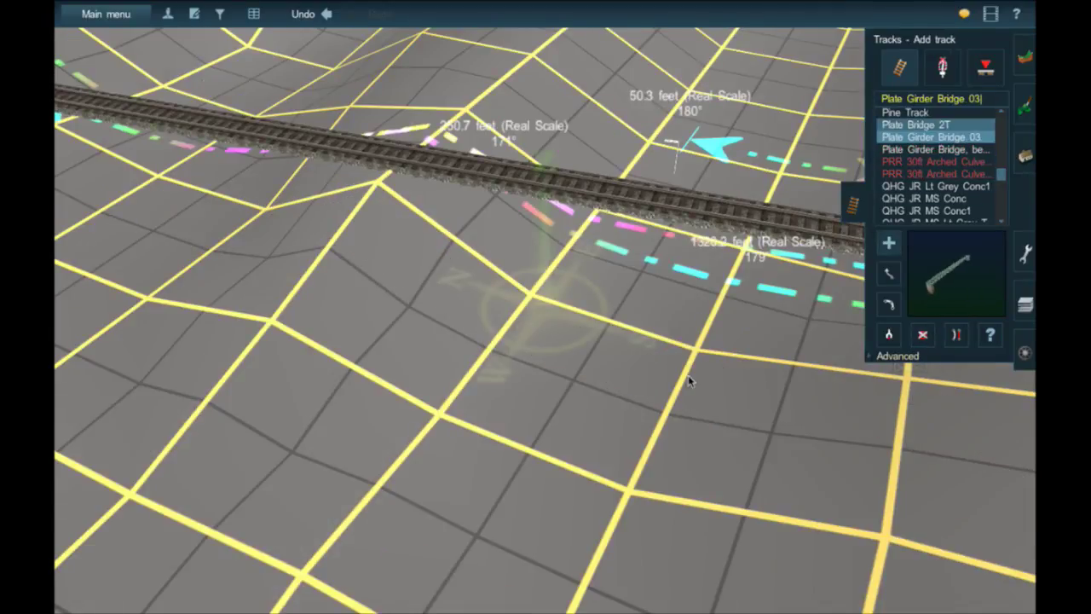
Step: Lay a Plate Girder Bridge 03 span over the lowered ground, starting near the track and running away from it
right_click(634, 405)
click(580, 189)
click(244, 478)
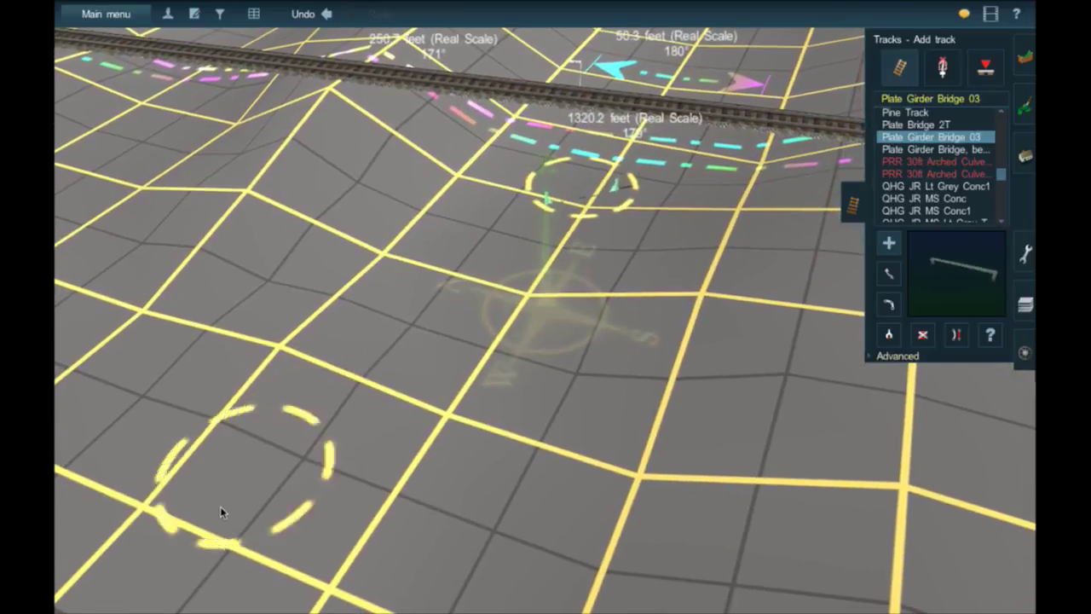
click(220, 511)
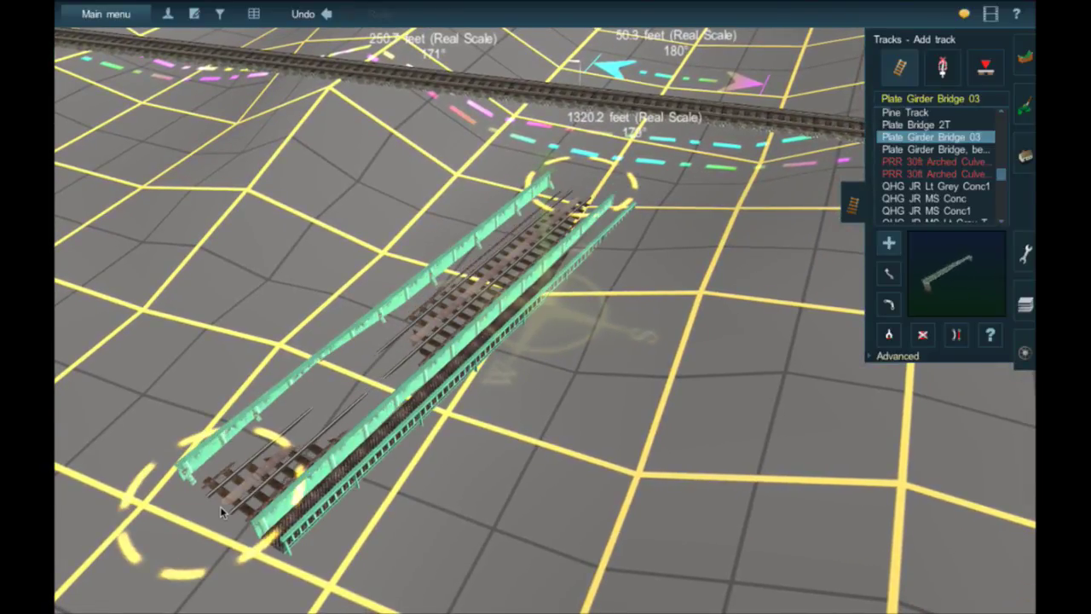
Step: Apply a vertex height of 0.00 to both end points of the Plate Girder Bridge 03 span
click(869, 356)
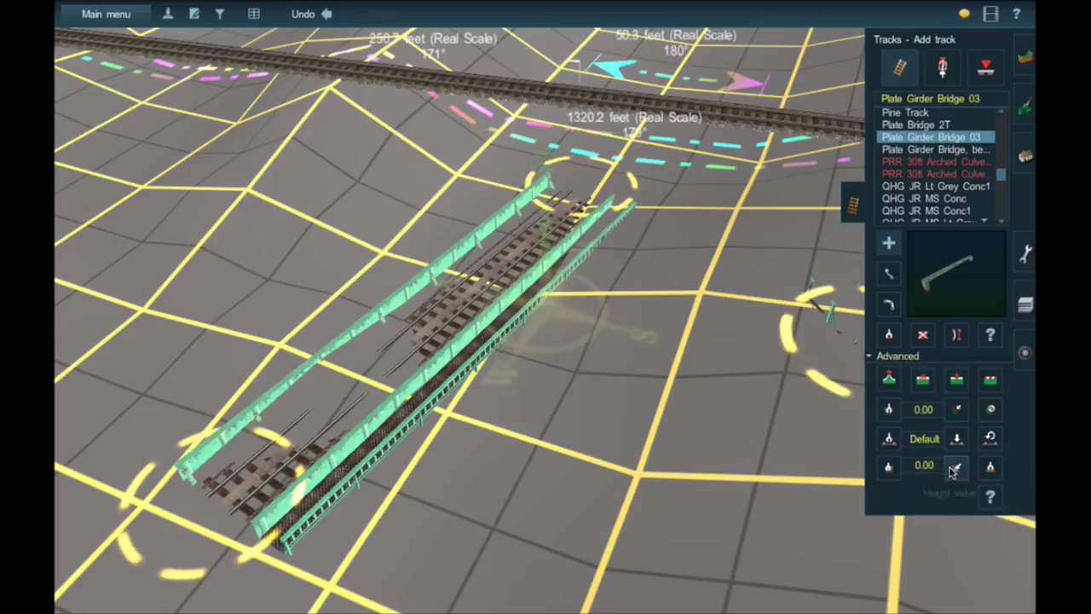
click(600, 190)
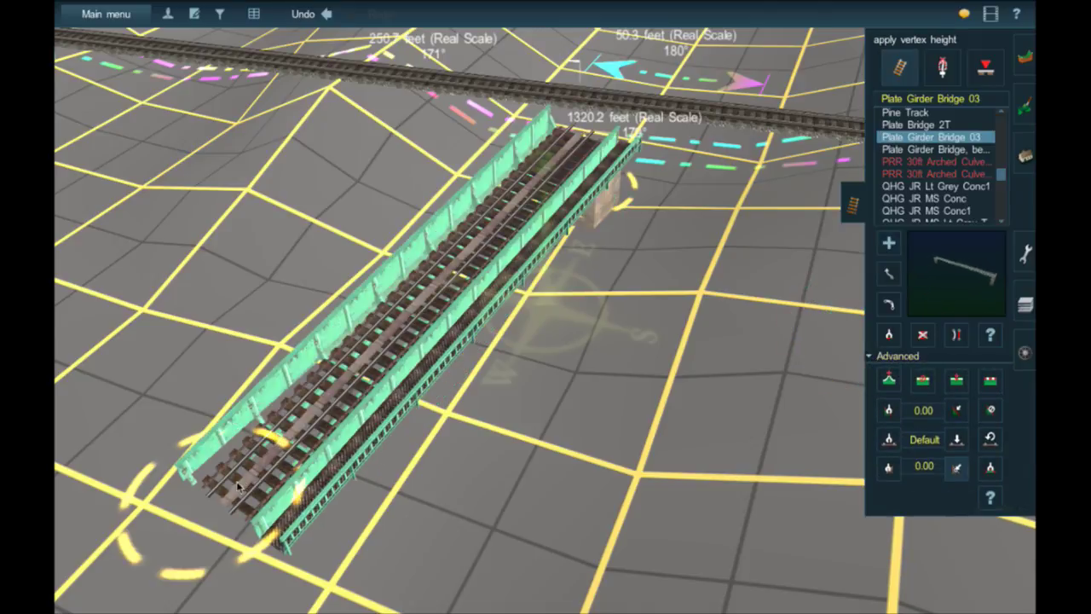
click(228, 512)
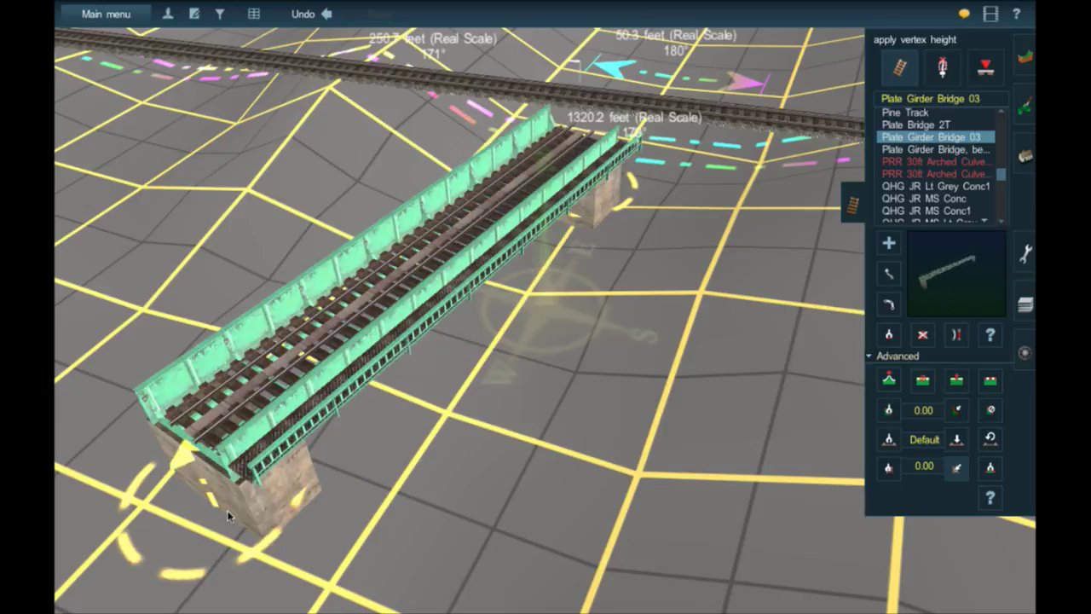
Step: Inspect the Plate Girder Bridge 03 span from ground level and delete it
key(Down)
key(Left)
key(Right)
key(Right)
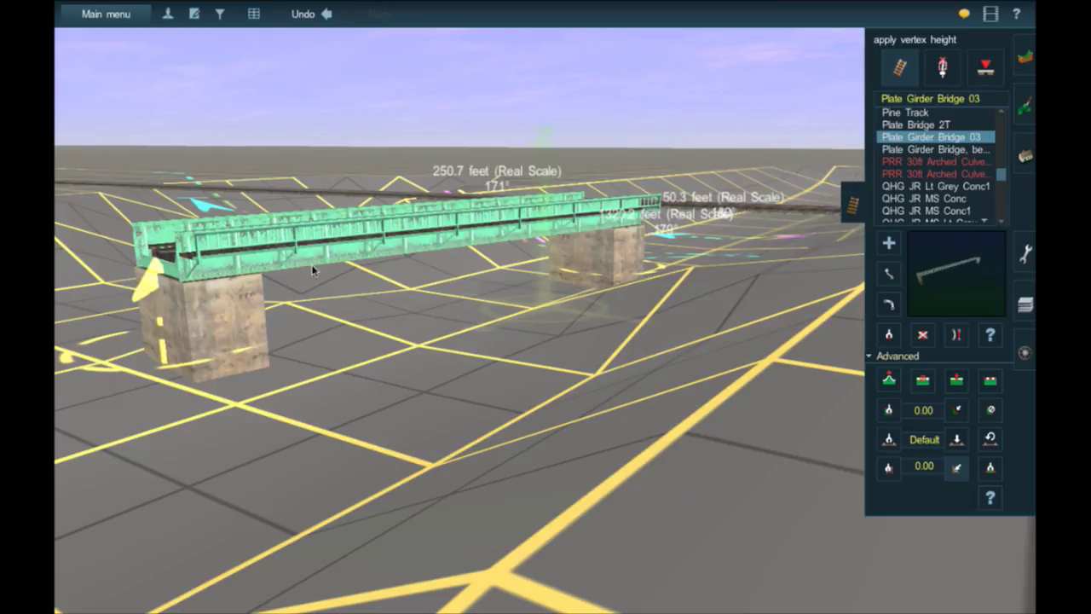
right_click(323, 323)
key(Up)
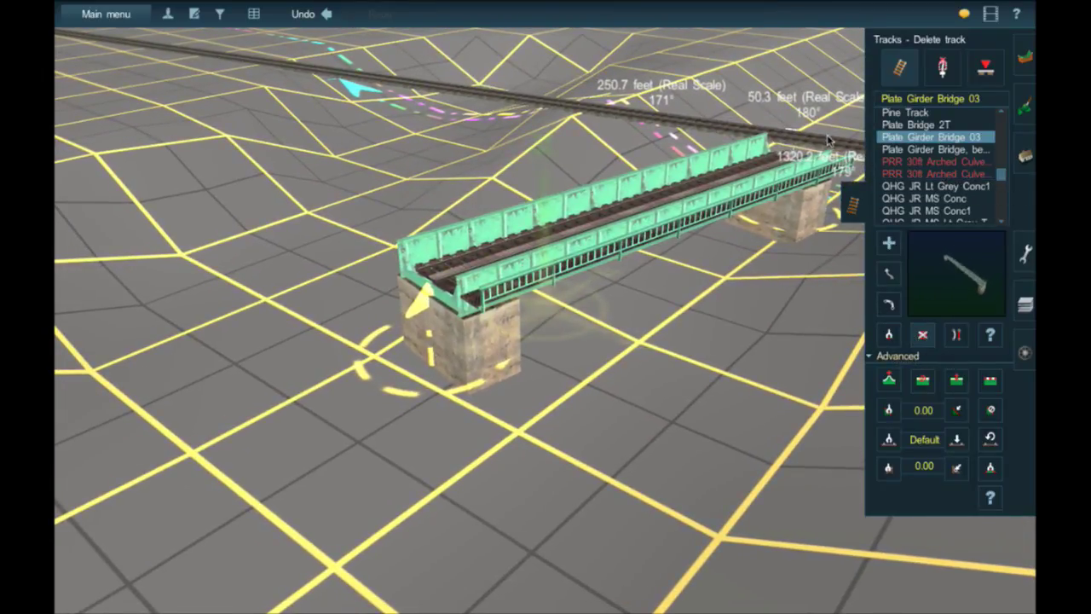
click(576, 256)
Step: Browse the track assets for another bridge, previewing the old stone tunnel 2 track TRS 2012 asset
scroll(912, 140, up, 2)
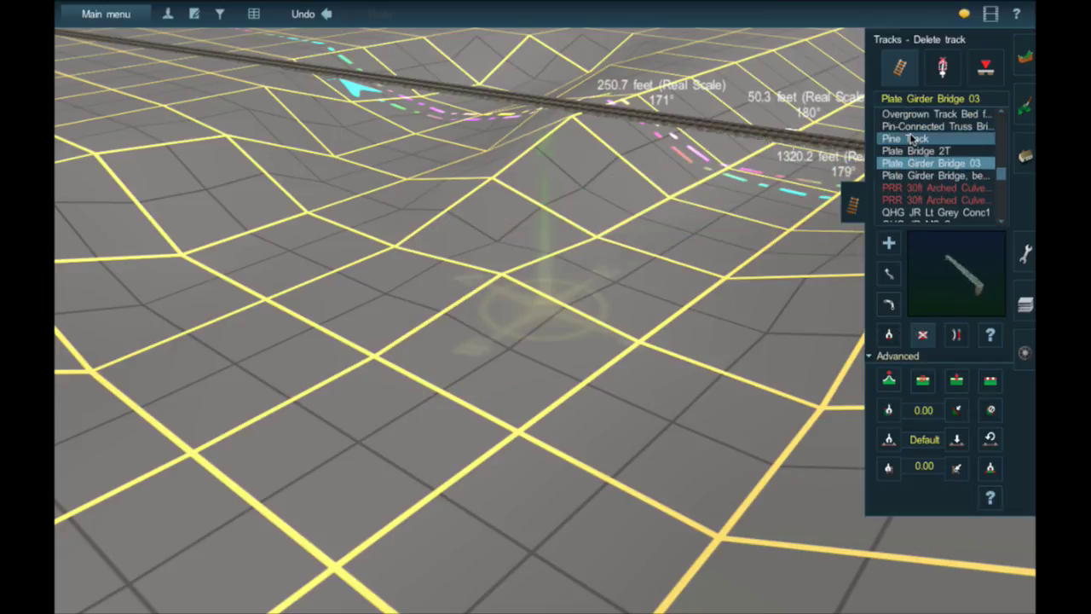
click(912, 138)
click(917, 115)
scroll(918, 134, up, 3)
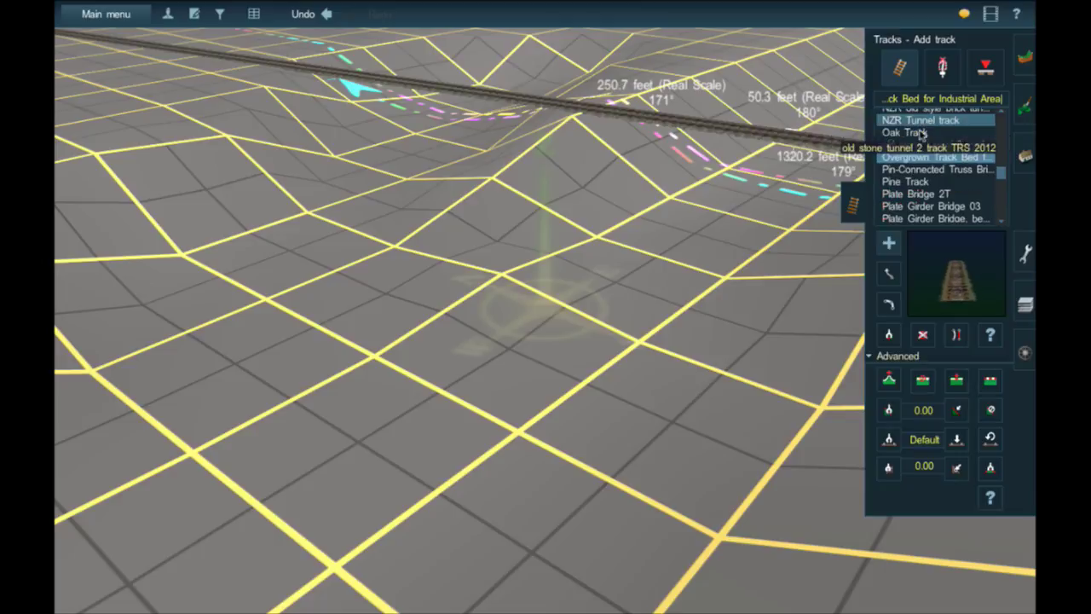
click(929, 148)
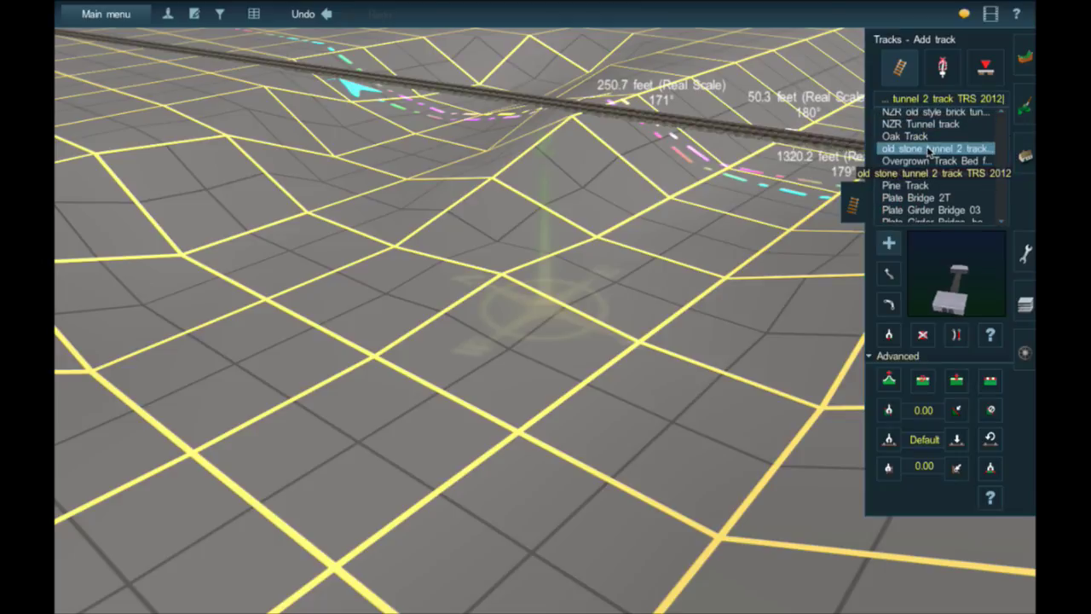
scroll(927, 143, up, 1)
scroll(927, 143, up, 8)
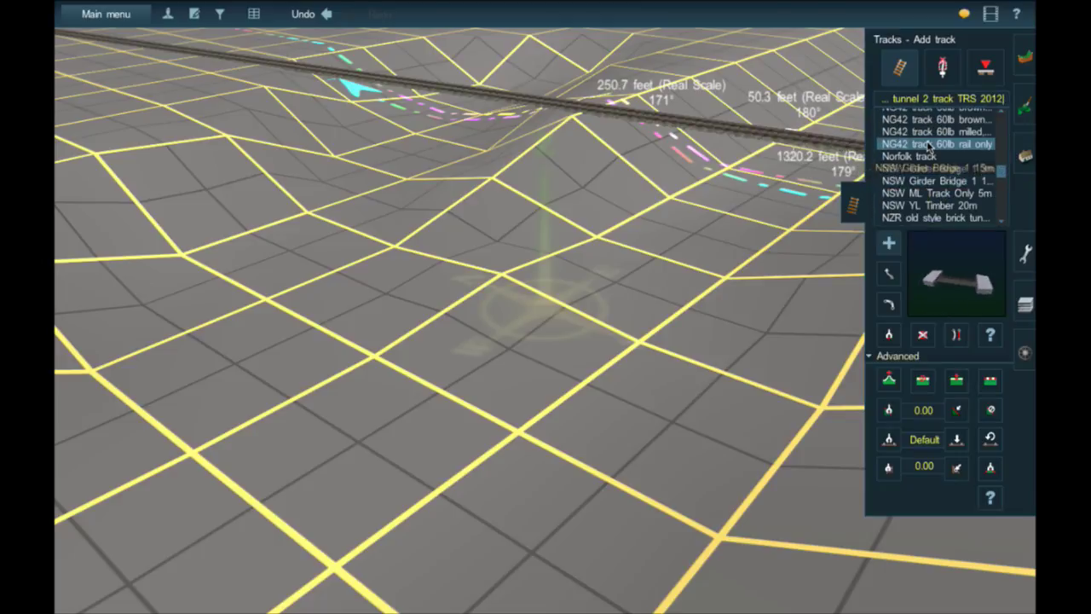
scroll(929, 145, up, 6)
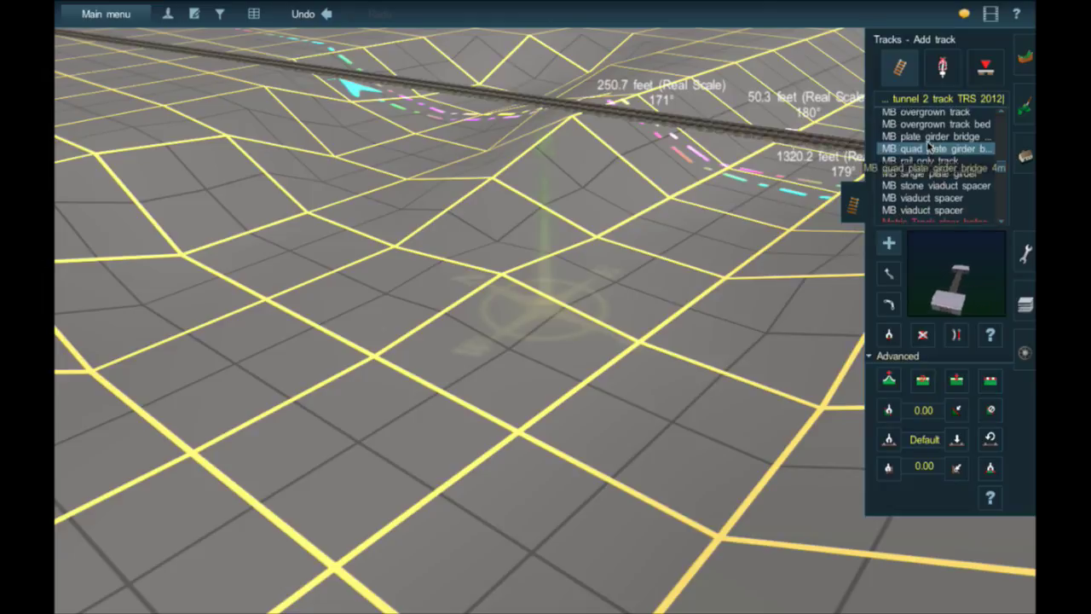
scroll(935, 167, up, 6)
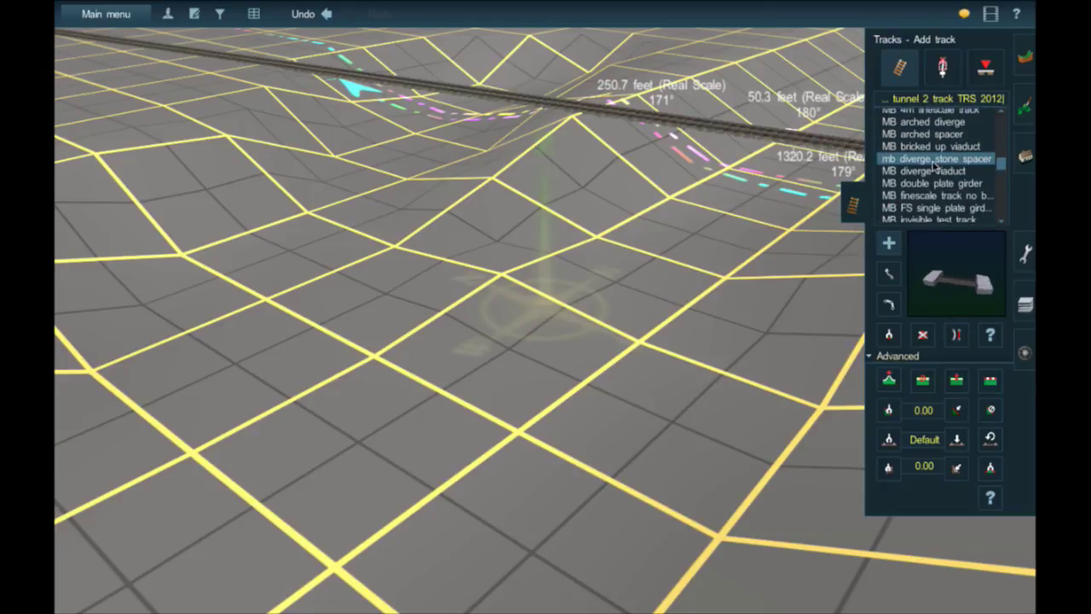
scroll(935, 166, up, 5)
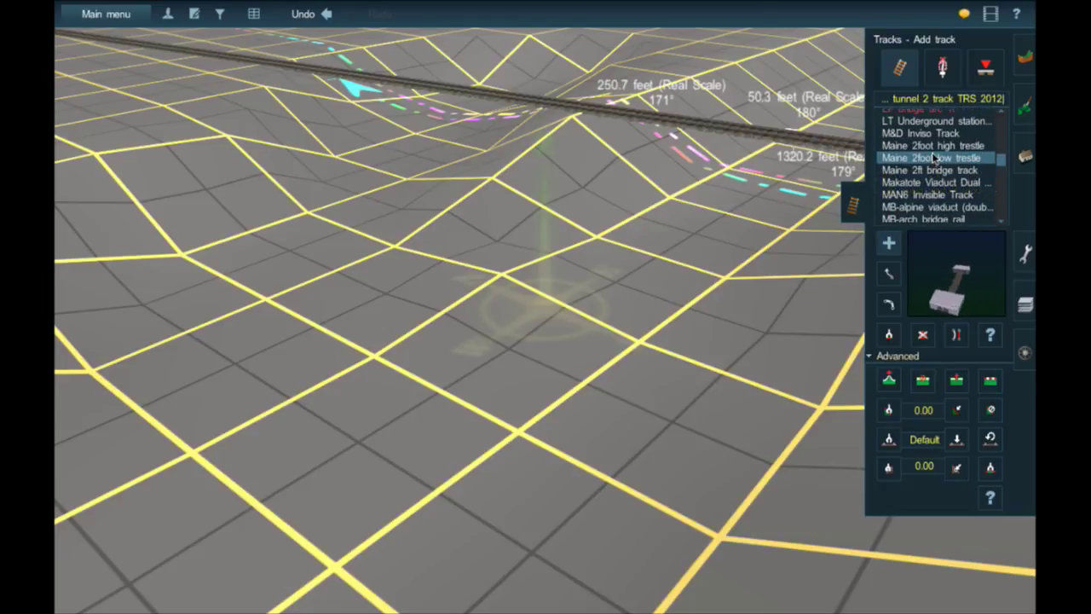
scroll(933, 160, up, 3)
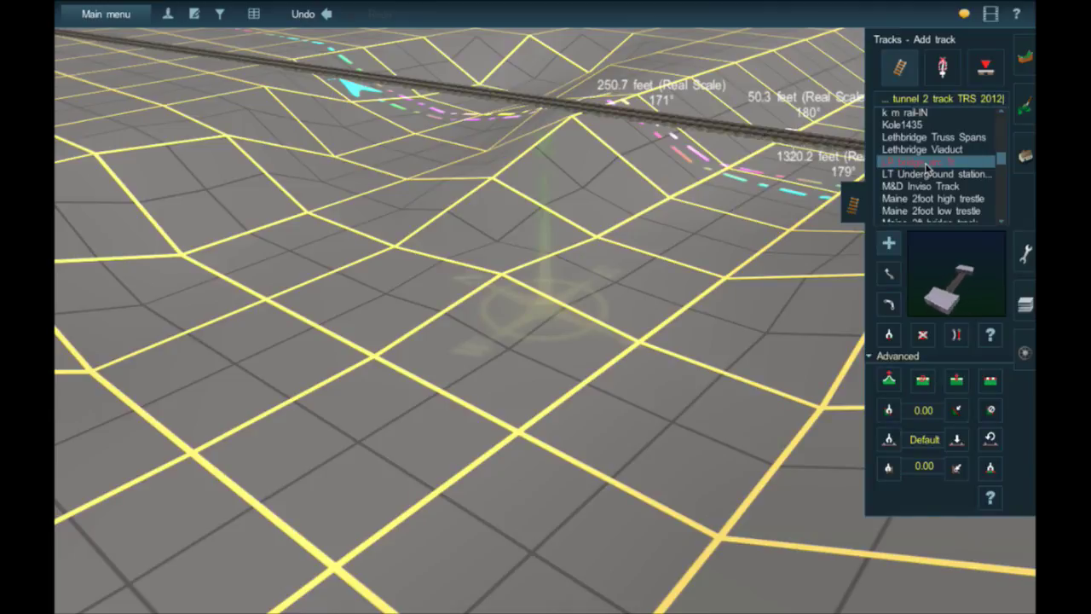
scroll(929, 171, up, 10)
scroll(928, 170, down, 3)
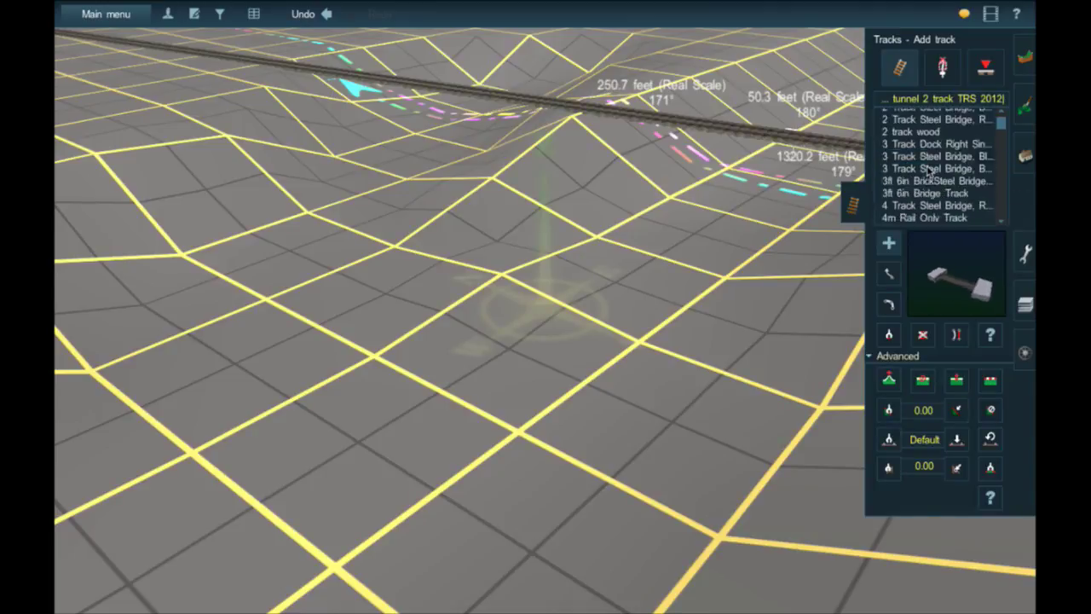
Step: Choose 250foottrussbridge from the track assets and try out a truss span on the uneven ground
click(929, 166)
scroll(929, 168, down, 3)
click(951, 177)
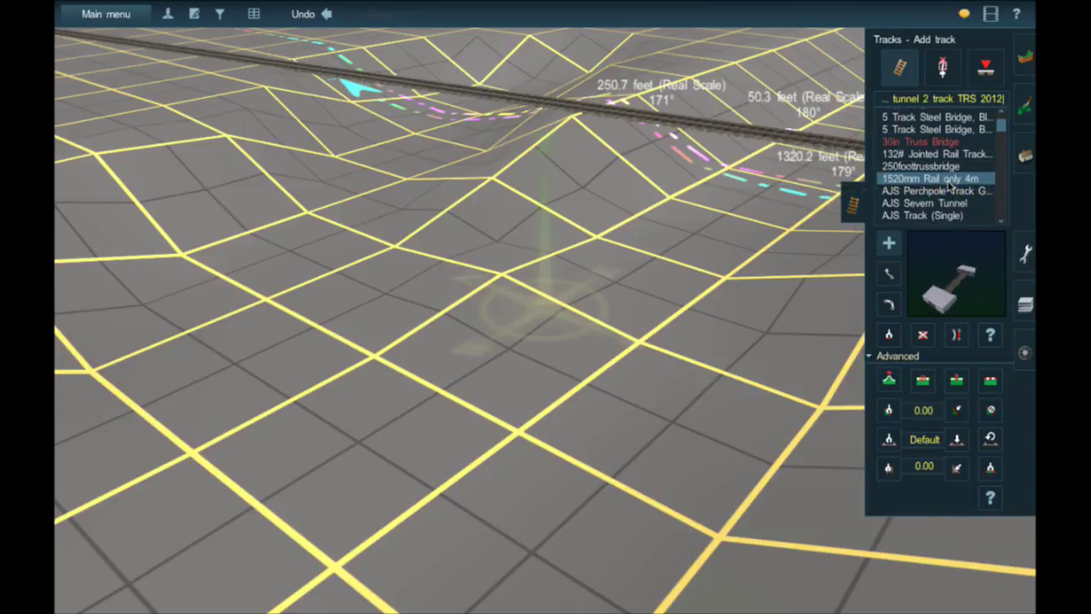
scroll(950, 184, up, 2)
click(950, 185)
scroll(950, 186, up, 2)
scroll(950, 186, down, 1)
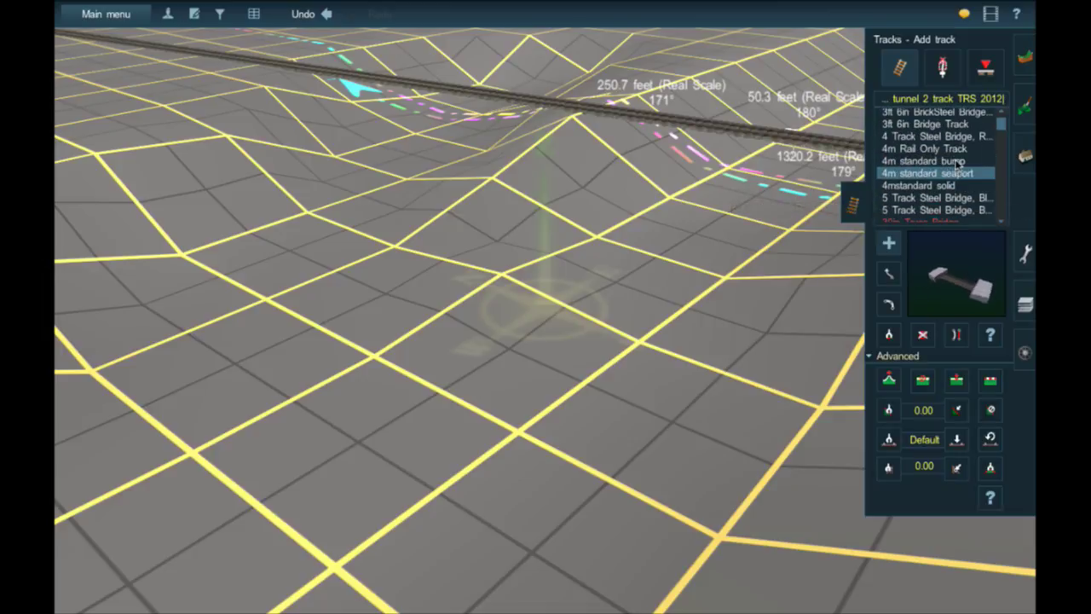
click(958, 149)
scroll(959, 147, down, 3)
click(959, 147)
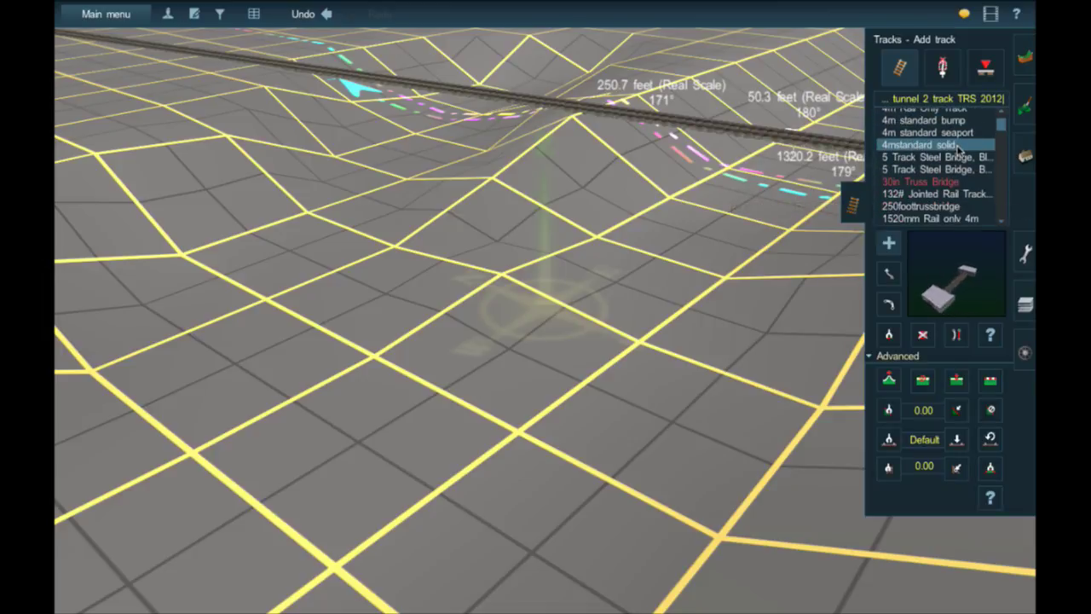
click(948, 178)
click(952, 188)
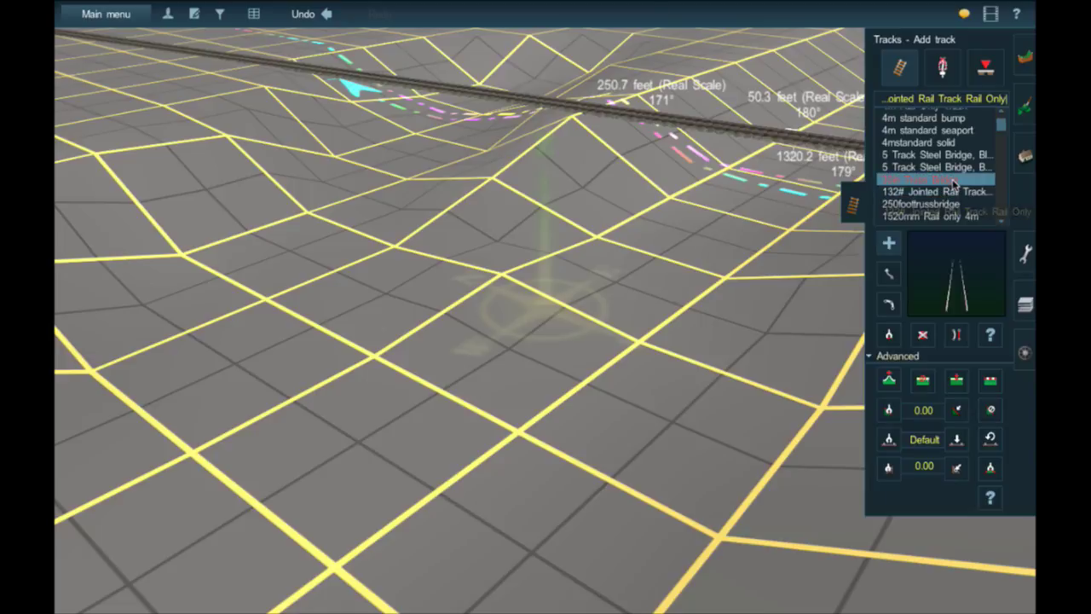
click(960, 192)
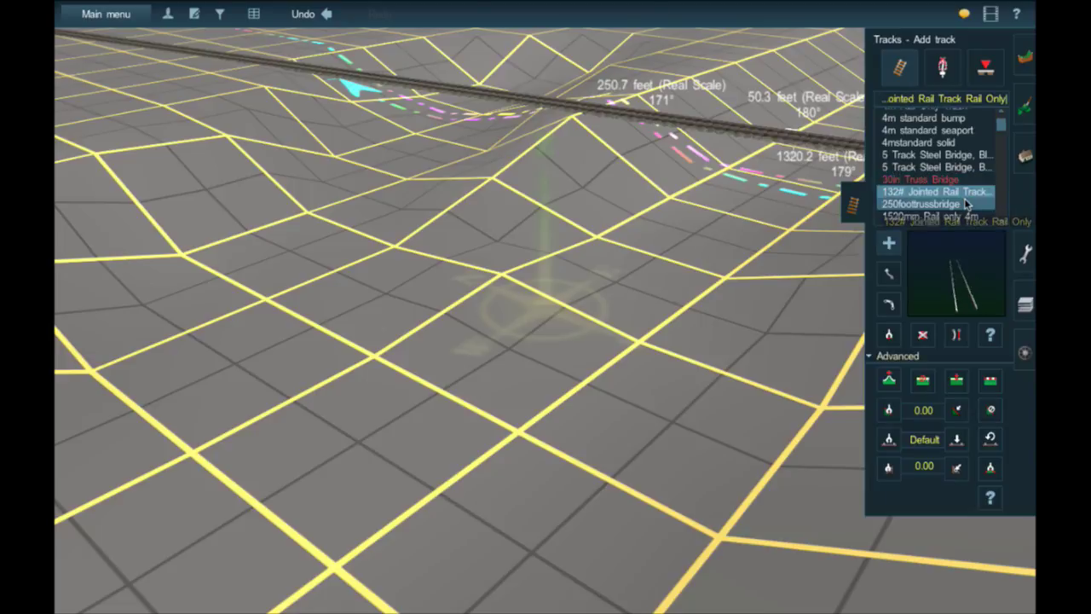
click(967, 205)
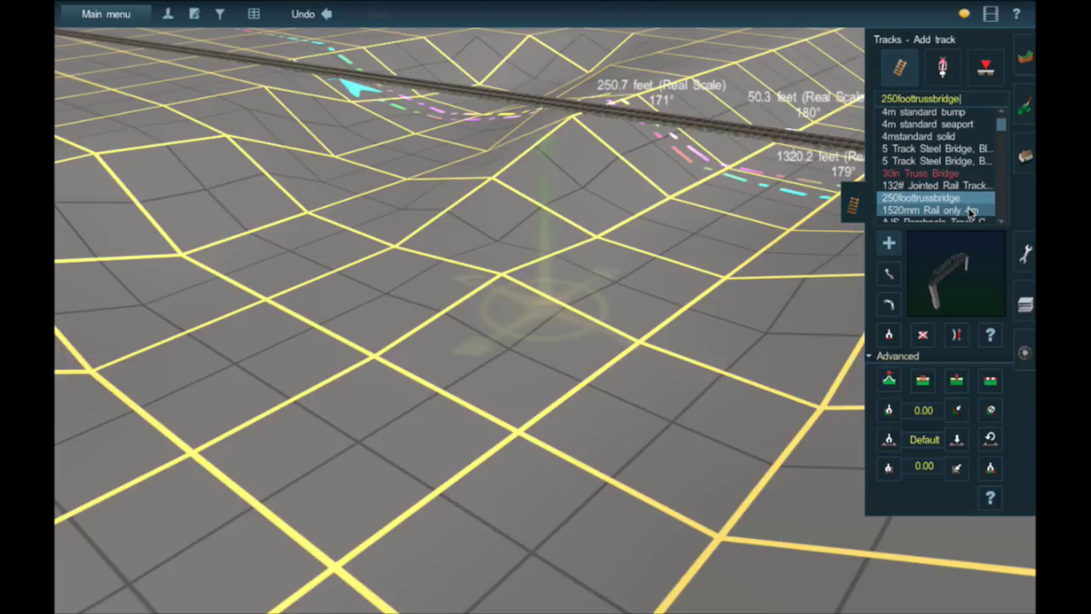
scroll(581, 352, down, 5)
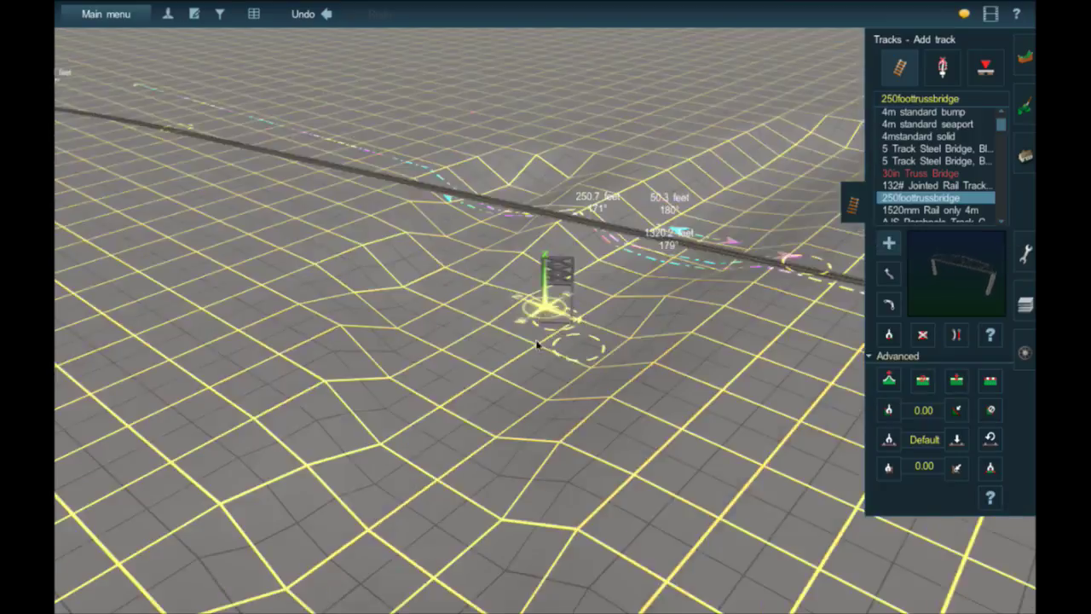
scroll(369, 295, up, 6)
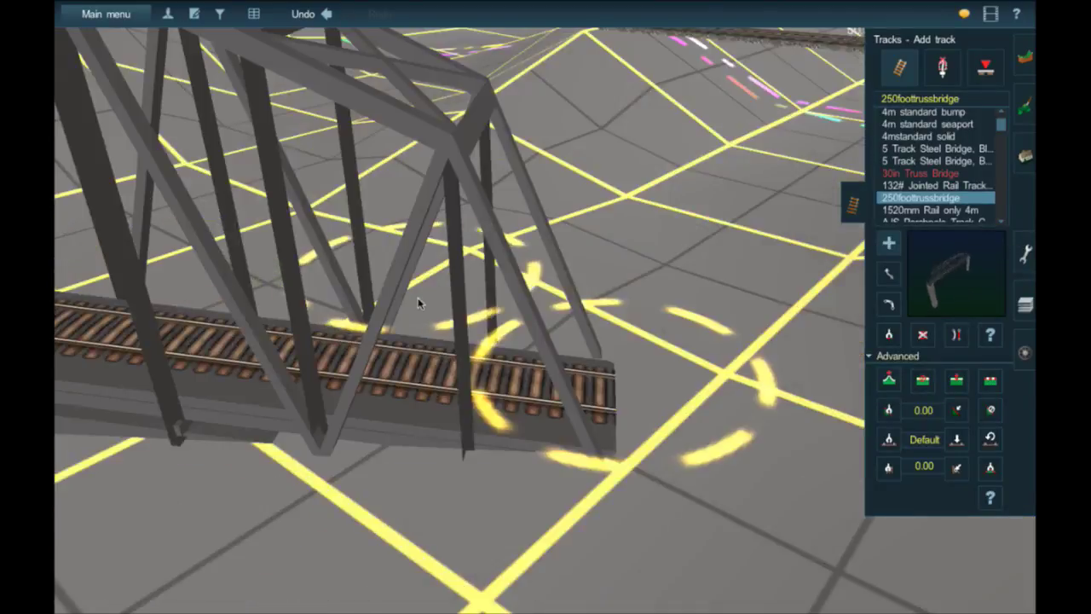
Step: Choose AJS Severn Tunnel from the track assets and try out a tunnel piece on the uneven ground
click(929, 210)
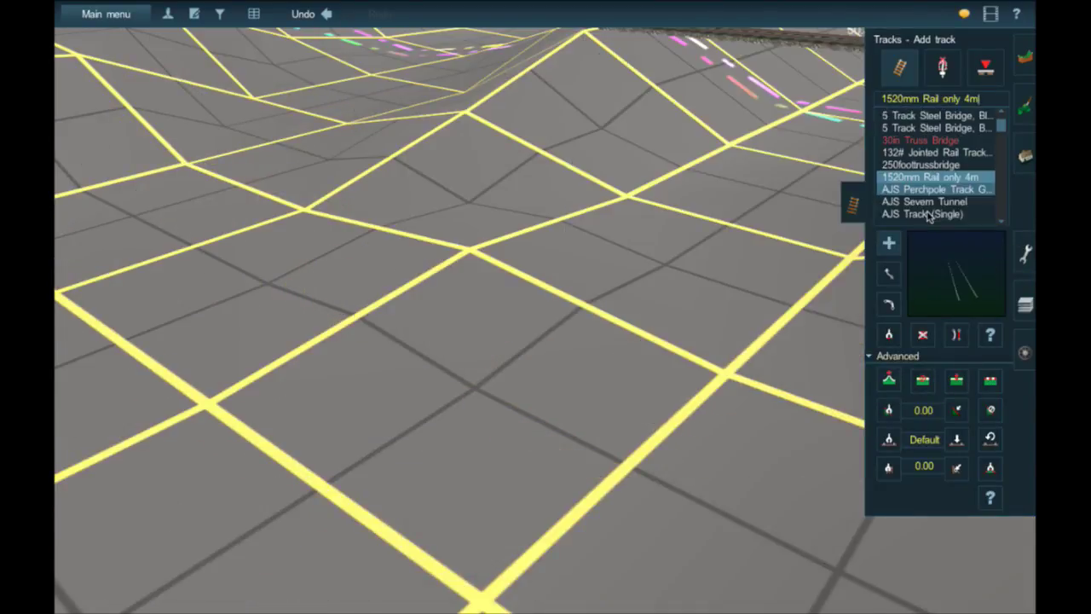
scroll(929, 215, down, 1)
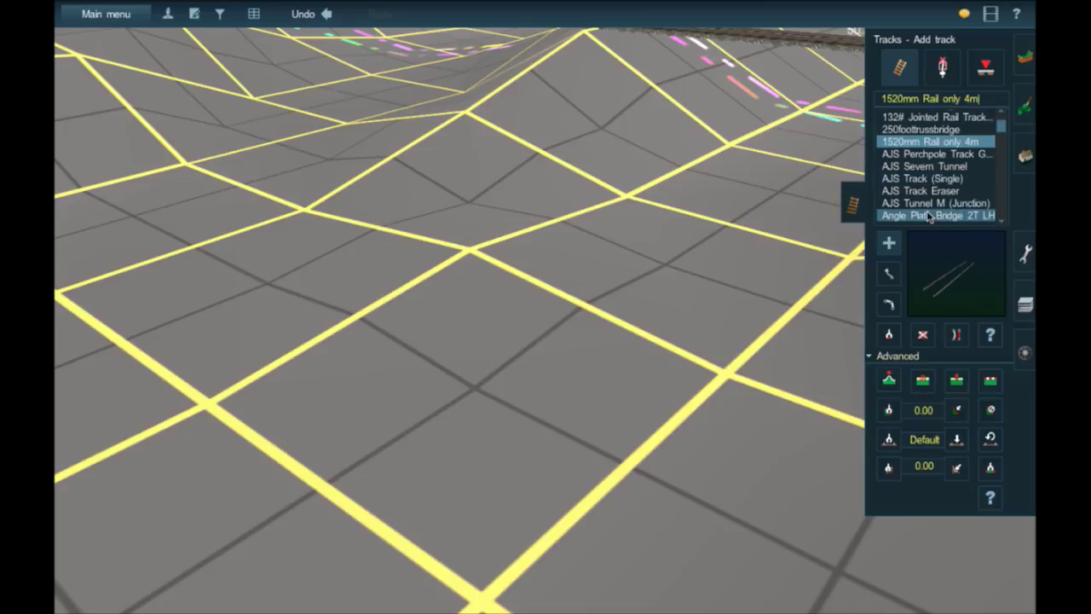
click(924, 166)
scroll(696, 351, down, 3)
click(390, 310)
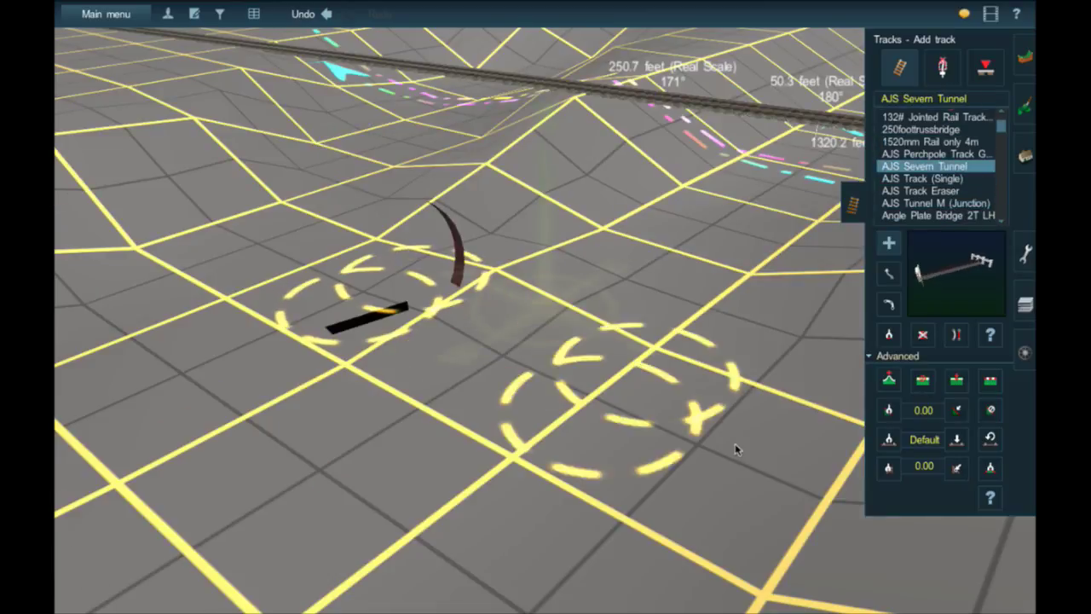
right_click(472, 527)
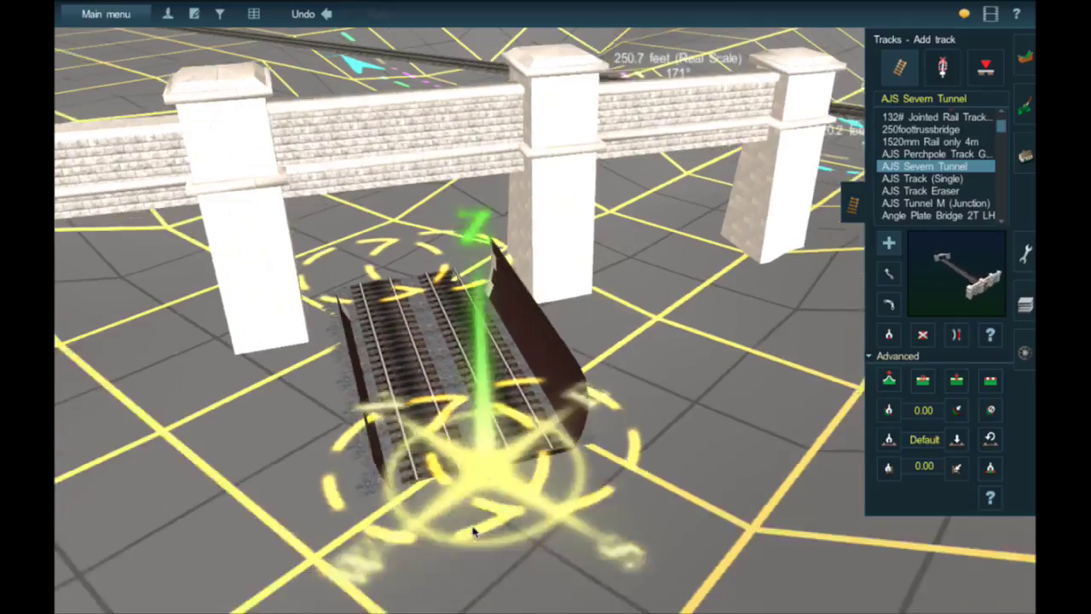
right_click(474, 528)
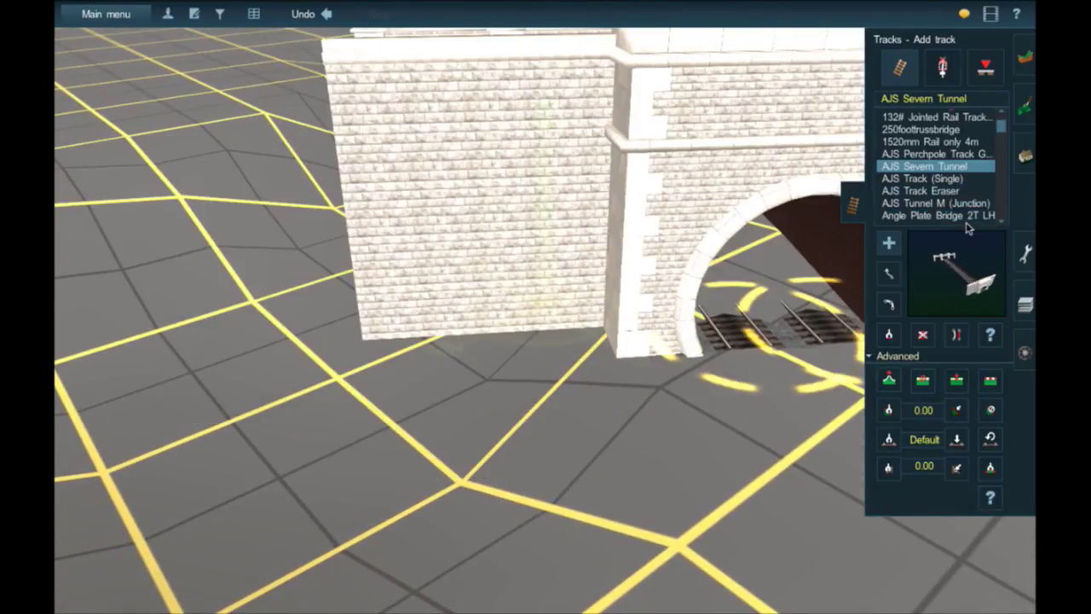
Step: Lay a trial span of Angle Plate Bridge 2T LH on the ground beside the valley and delete it
click(937, 216)
right_click(727, 261)
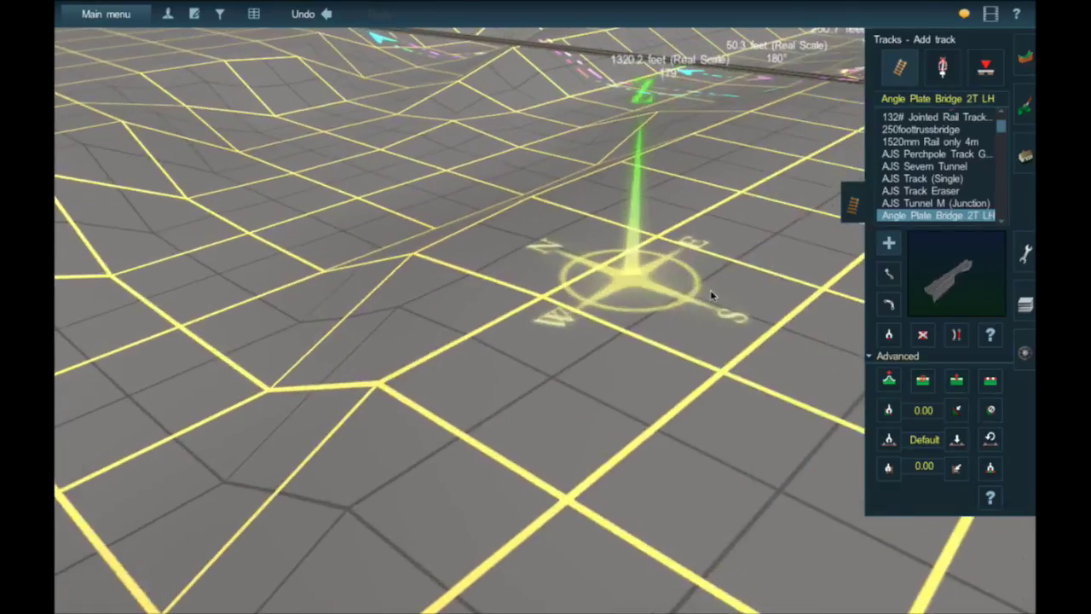
click(712, 293)
right_click(755, 261)
right_click(767, 274)
click(776, 290)
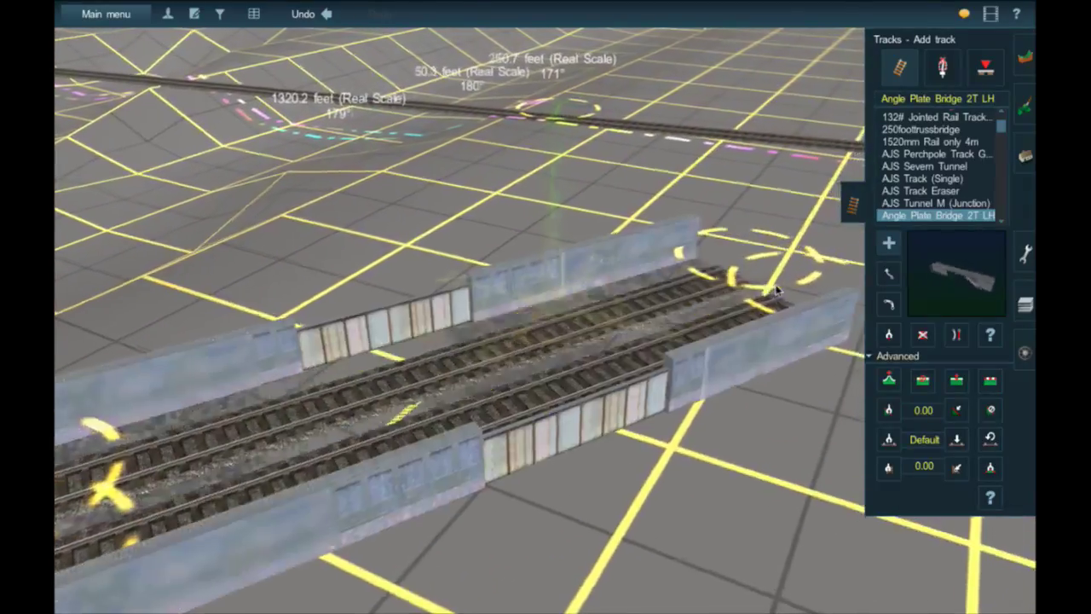
click(923, 335)
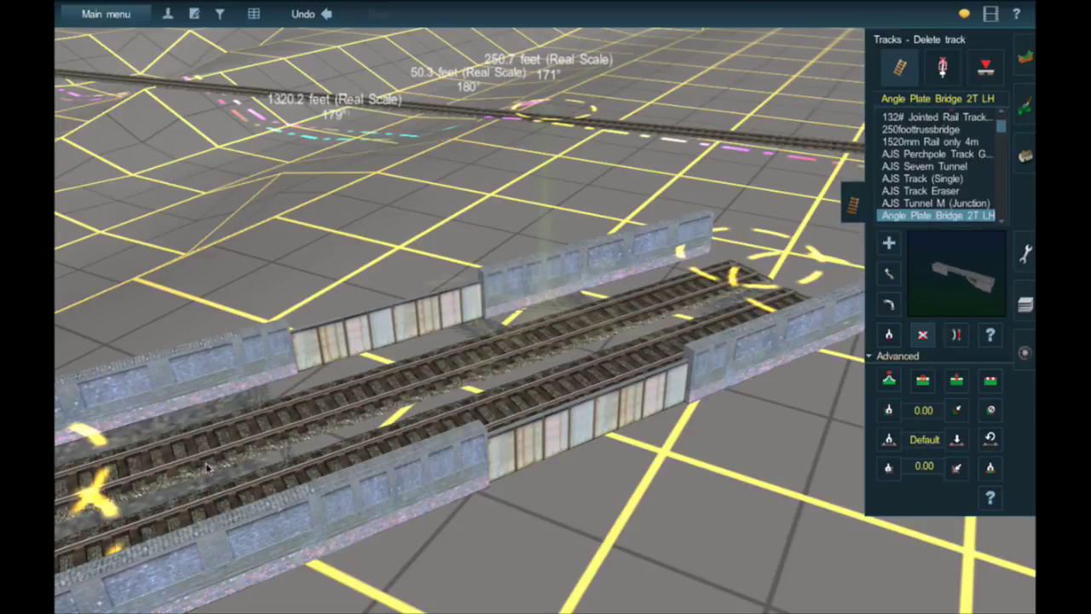
click(502, 430)
Step: Browse the track assets for a single-track bridge, previewing Austin superbendy Track only and Bridge 1t Brick
scroll(954, 196, down, 3)
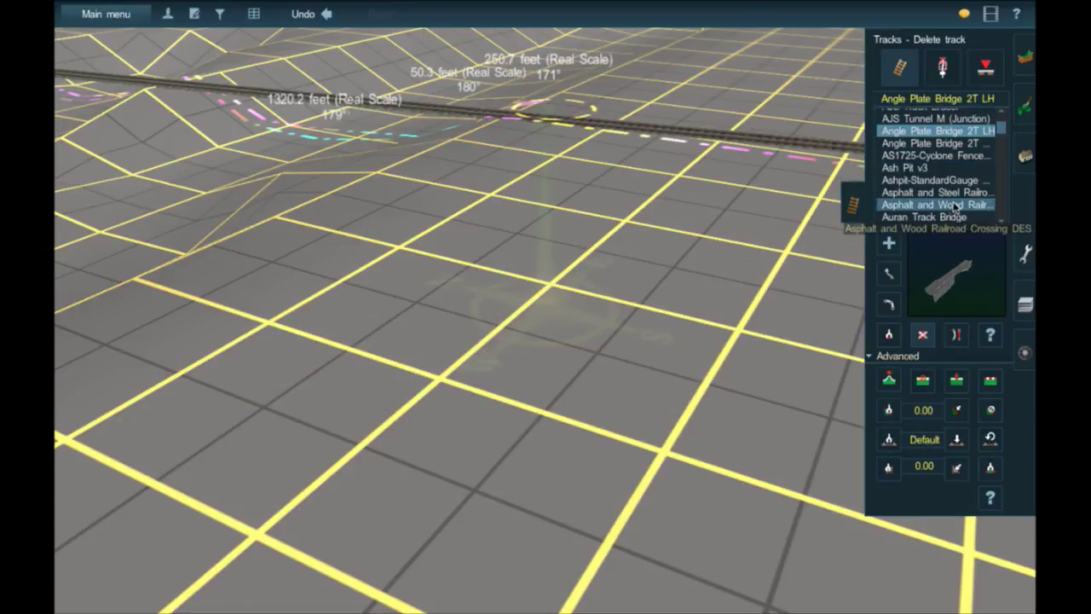
scroll(954, 157, down, 1)
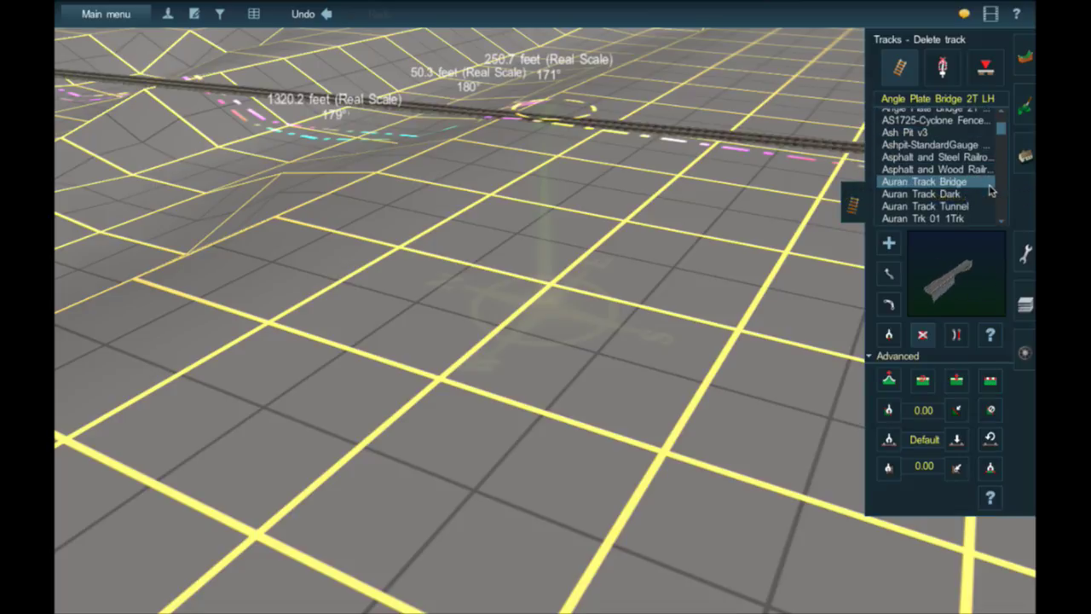
scroll(988, 189, down, 4)
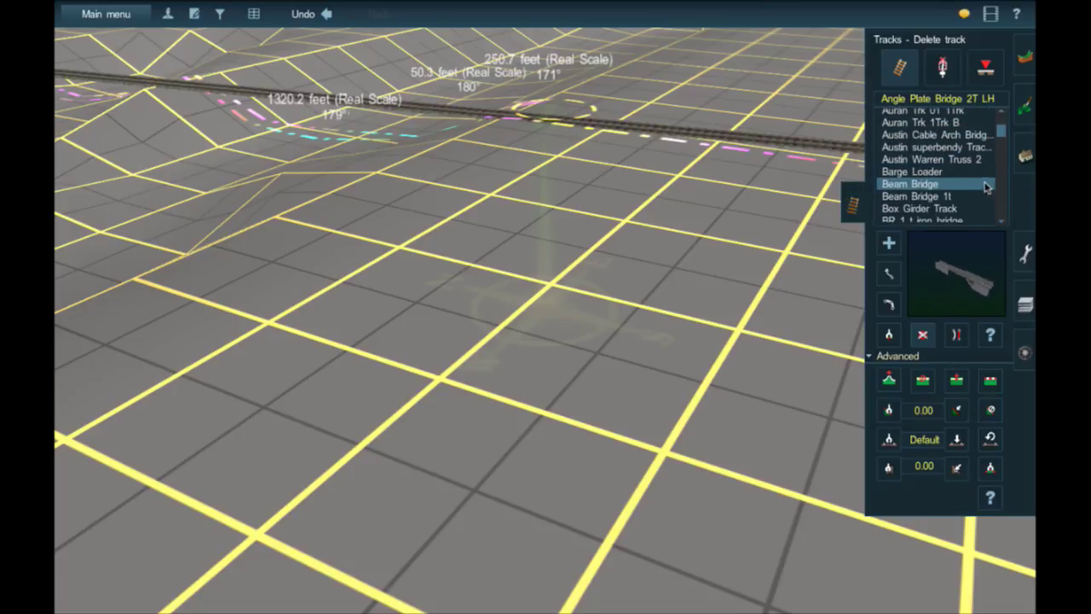
click(976, 146)
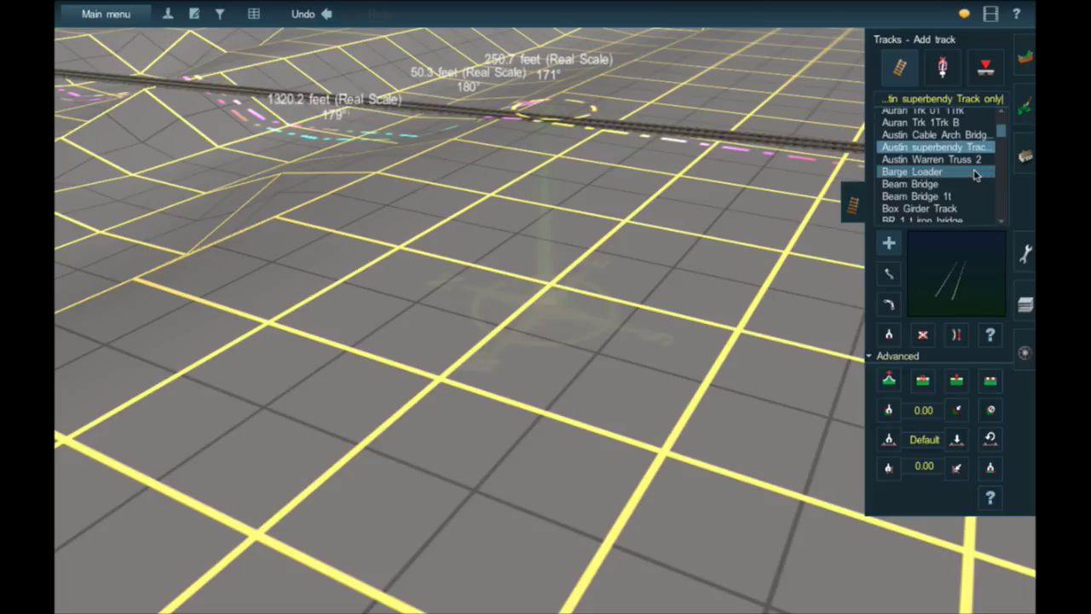
scroll(975, 174, down, 1)
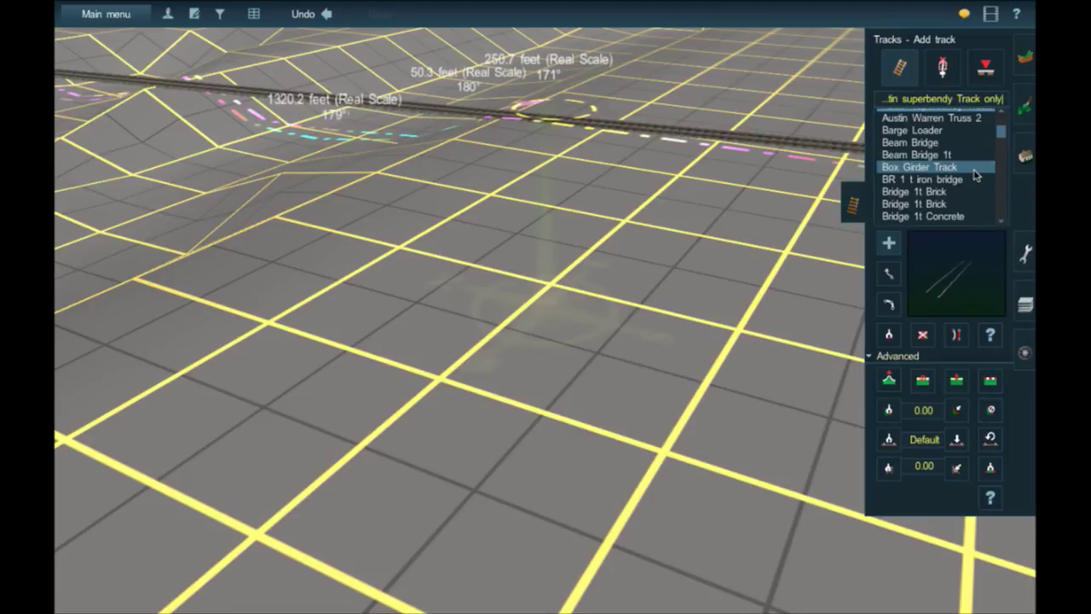
click(975, 176)
click(953, 188)
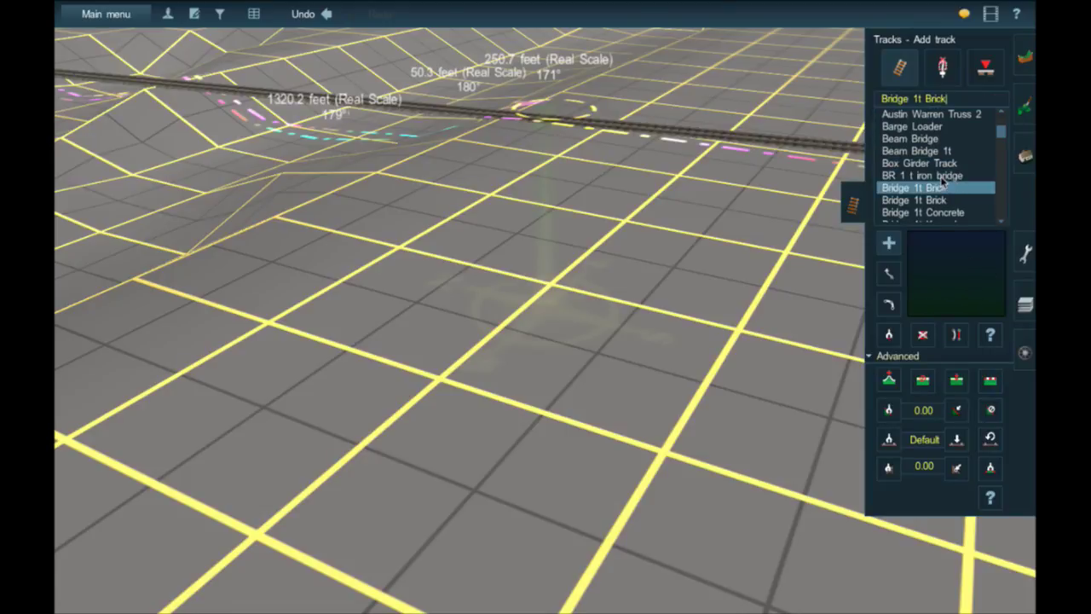
Step: Choose BR 1 t iron bridge and lay a span of it on the flat ground beside the valley
click(943, 177)
click(289, 295)
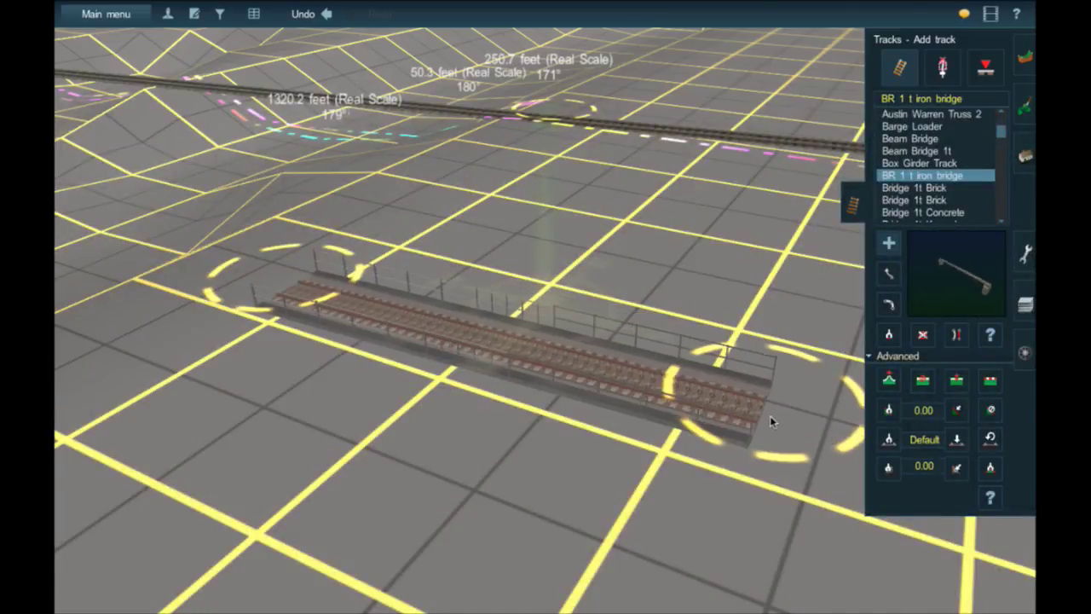
click(770, 415)
scroll(929, 211, down, 4)
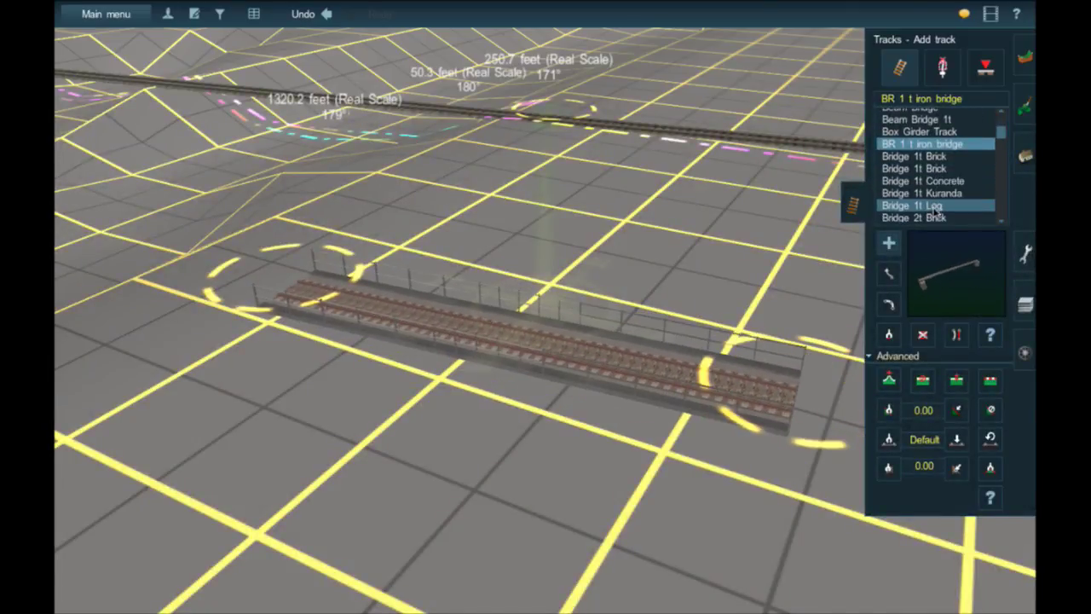
Step: Remove the iron bridge span and lay a span of Bridge Howe Through Truss std on the flat ground beside the valley
scroll(941, 199, down, 2)
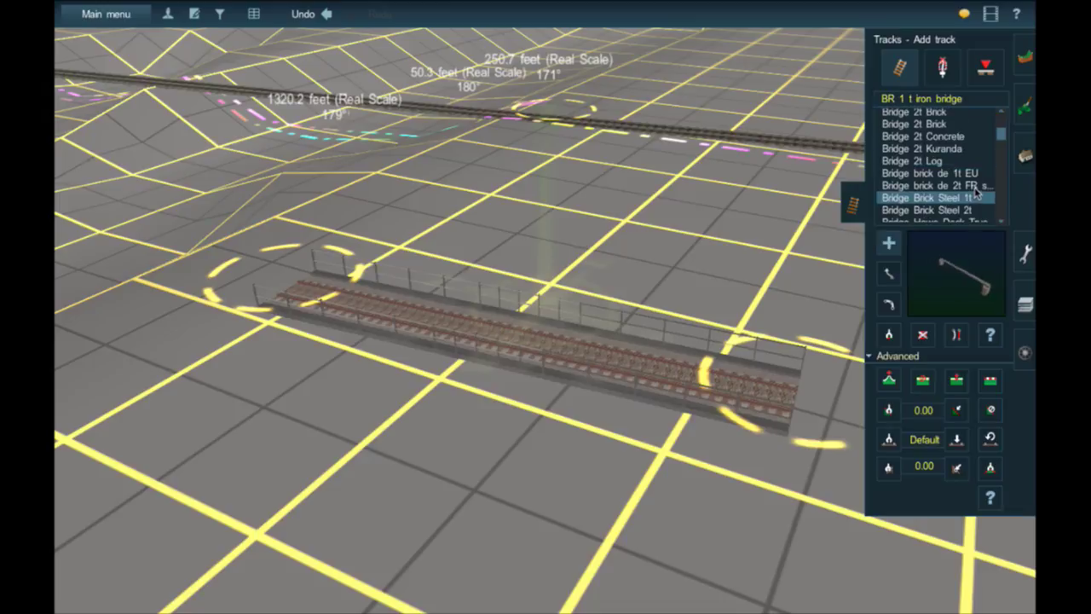
click(933, 160)
scroll(986, 192, down, 3)
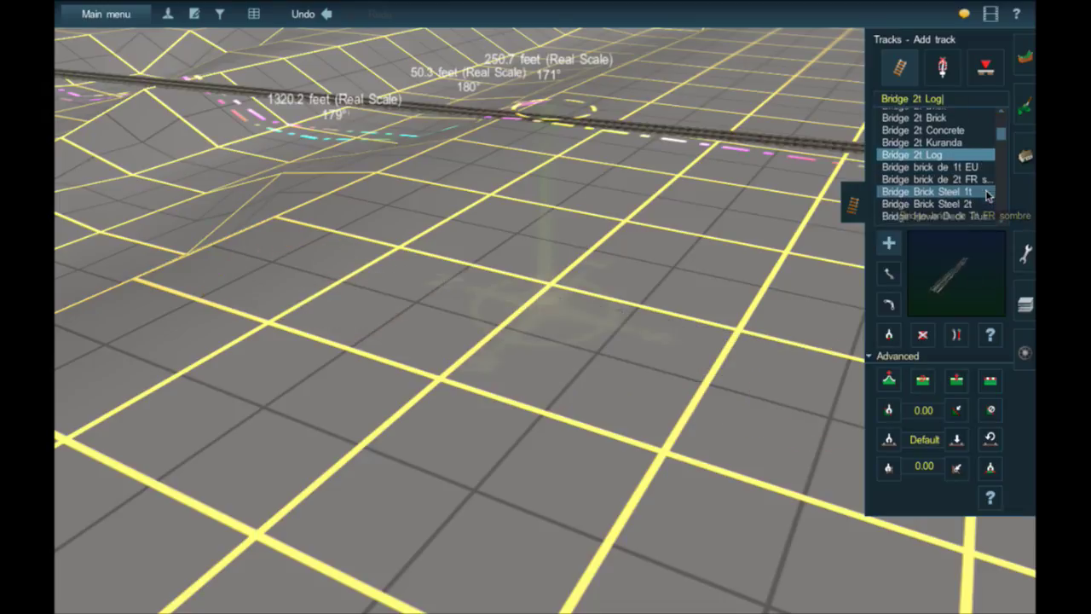
click(980, 180)
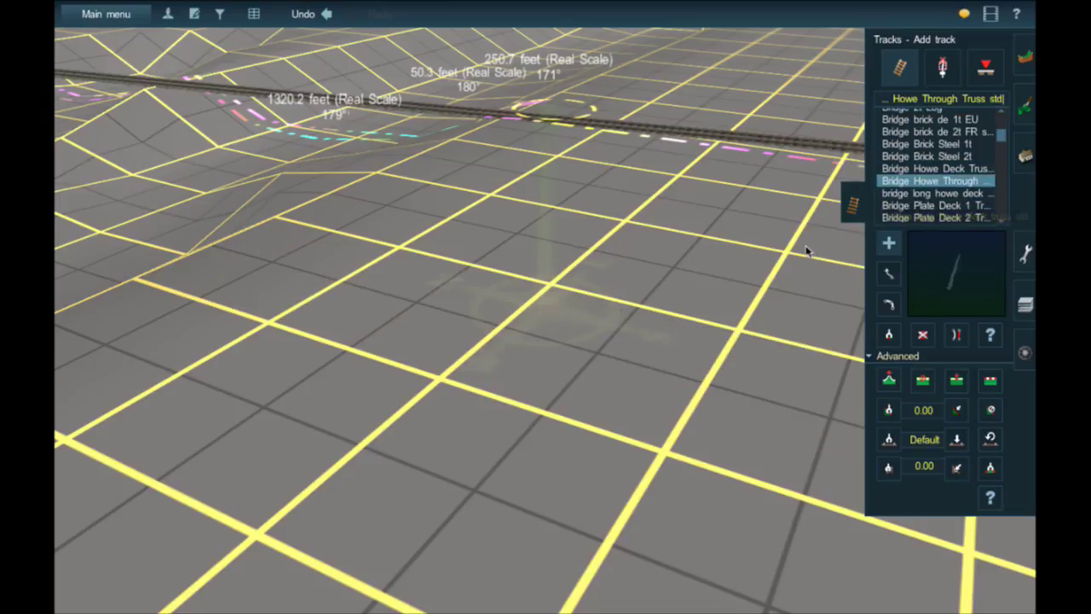
click(748, 353)
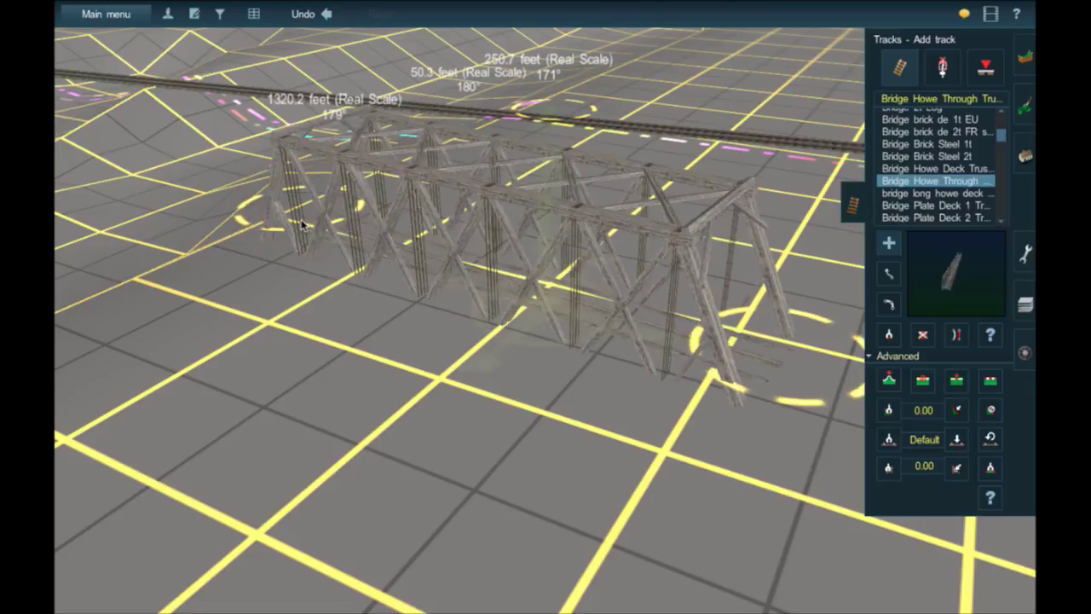
Step: Examine the Howe through truss bridge's end opening, side framing and track deck from several angles
key(Down)
key(Right)
key(Up)
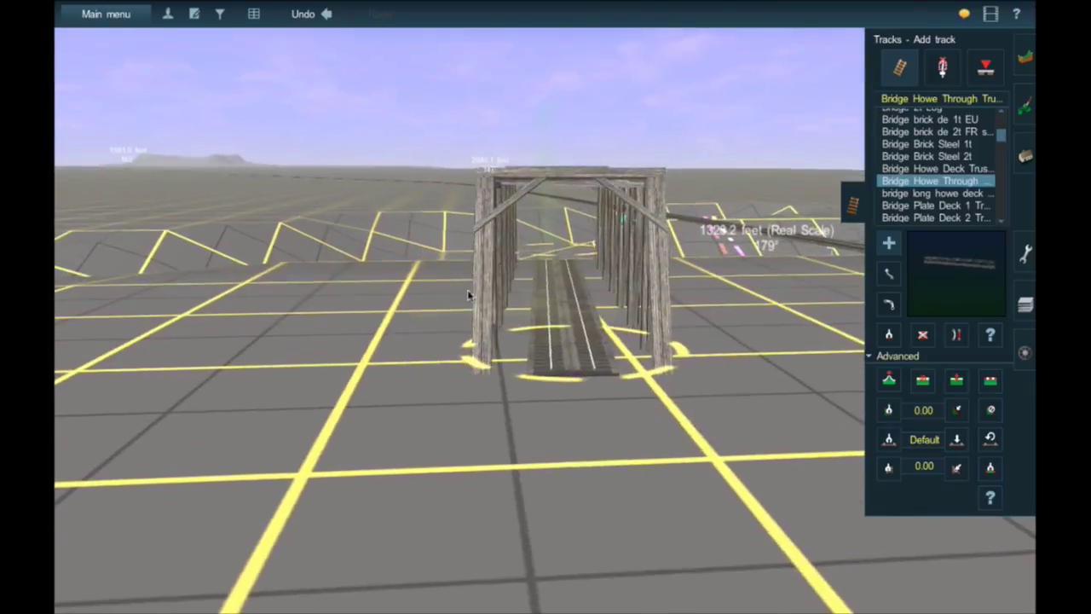
right_click(567, 350)
scroll(567, 350, up, 5)
scroll(568, 350, down, 3)
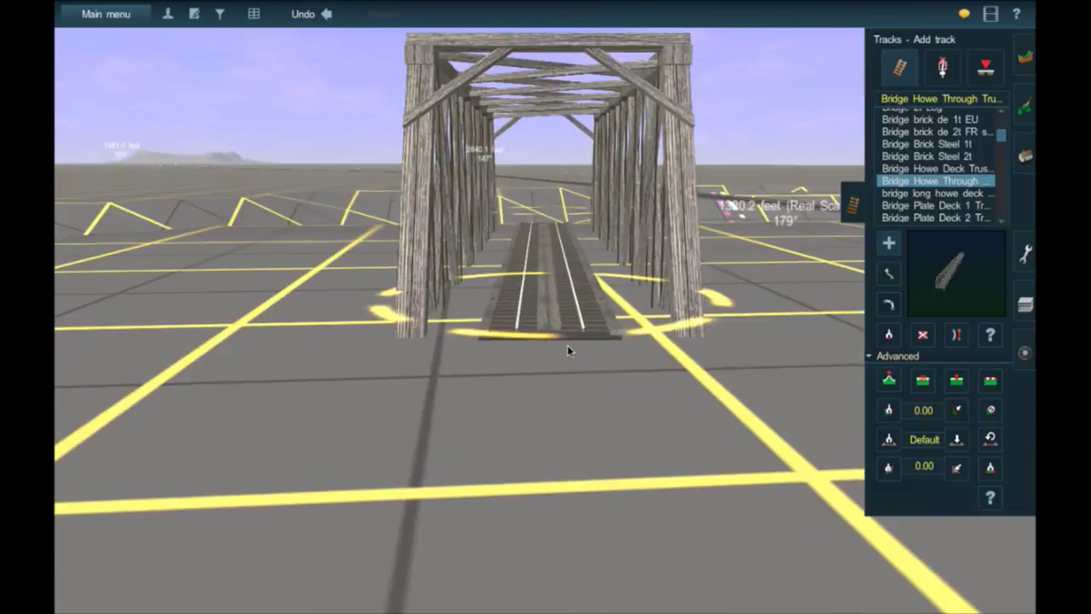
key(Right)
key(Left)
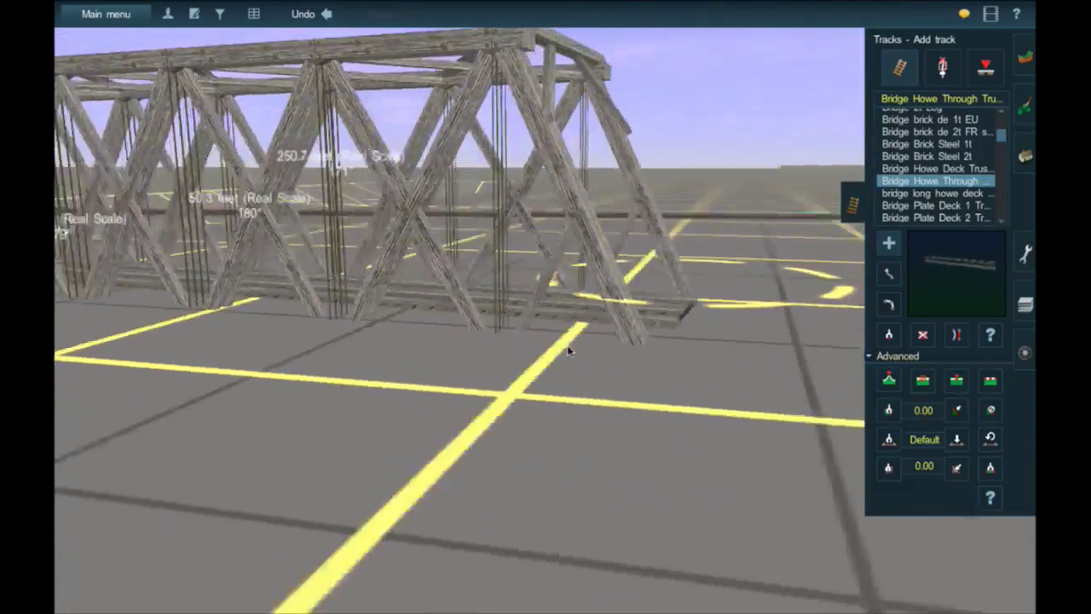
key(Up)
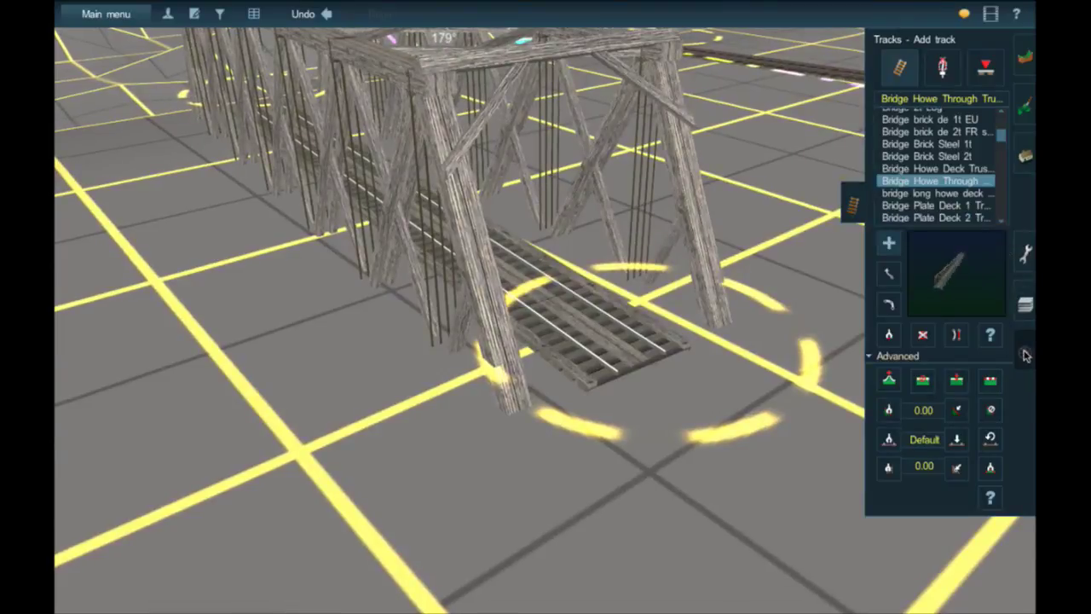
Step: Search the trains for gp40, place GP40 Chessie B&O 3690 on the truss bridge as a clearance test, and delete it
click(1026, 355)
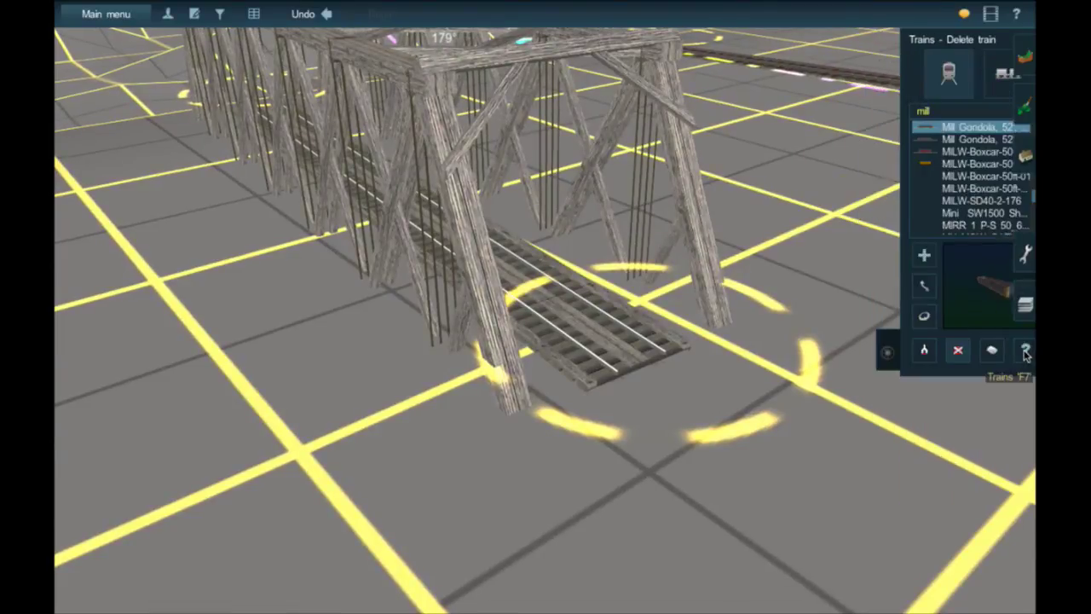
click(916, 112)
text(gp40)
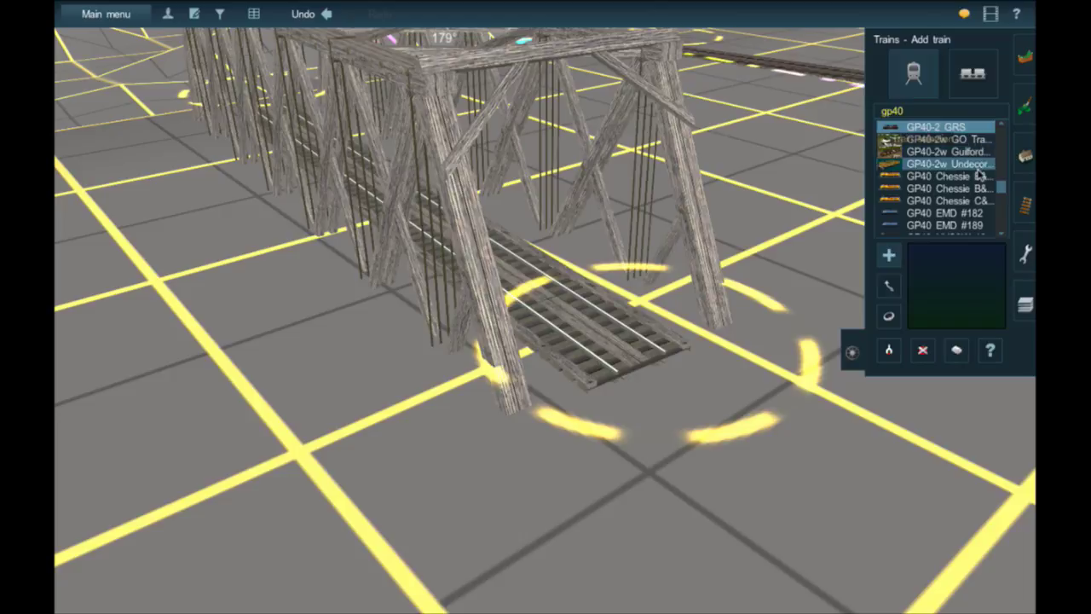
click(980, 175)
click(570, 309)
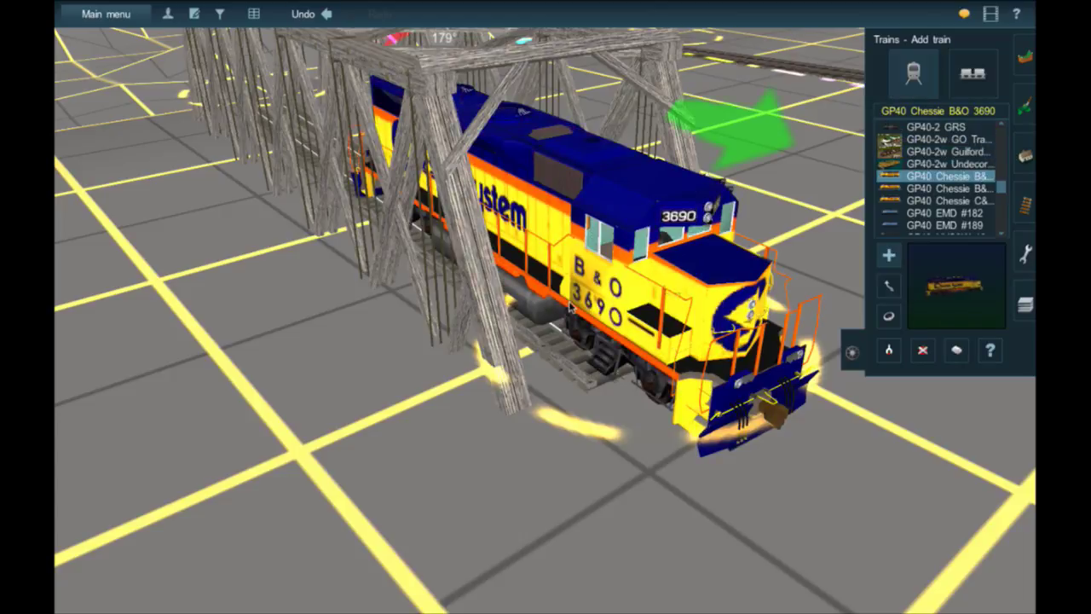
click(922, 350)
click(784, 358)
Step: Place a GP40-2w Undecorated locomotive on the truss bridge, inspect its clearance inside the framing, and delete it
click(949, 165)
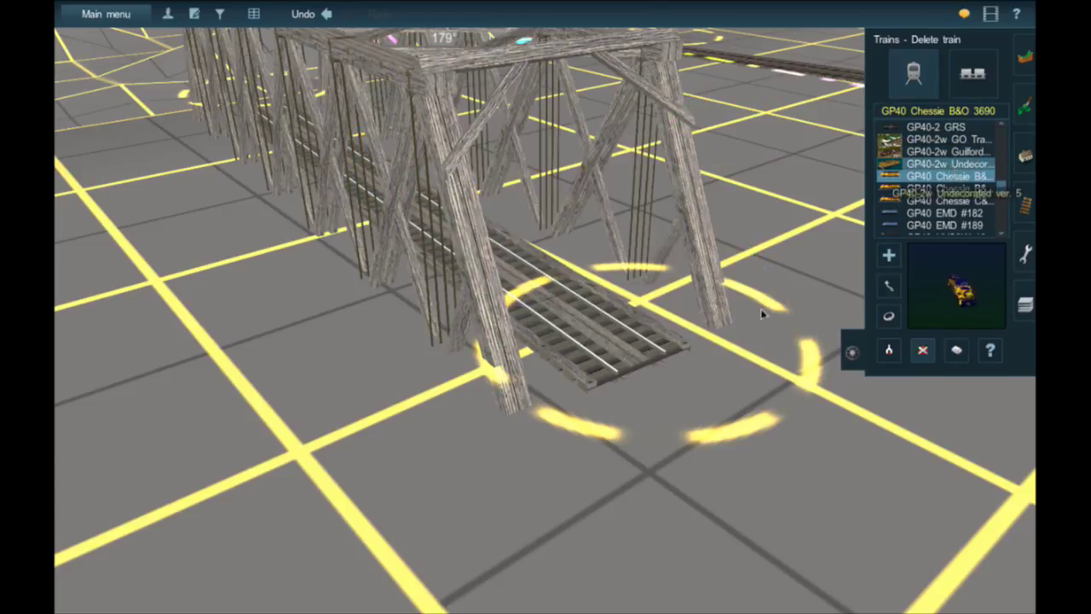
click(626, 359)
key(Down)
key(Right)
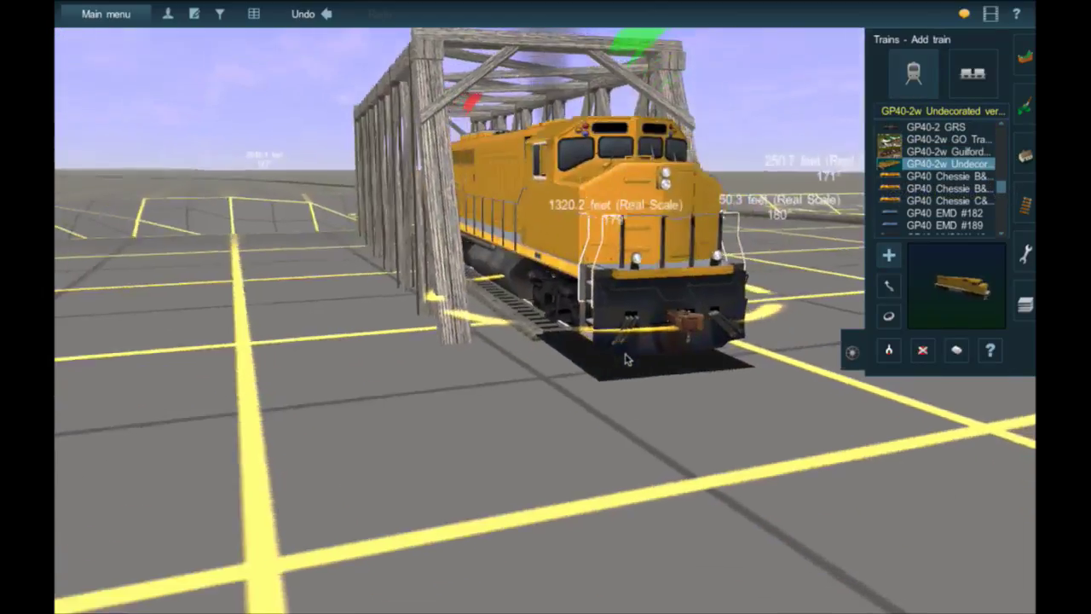
key(Up)
key(Up)
key(Left)
key(Left)
key(Down)
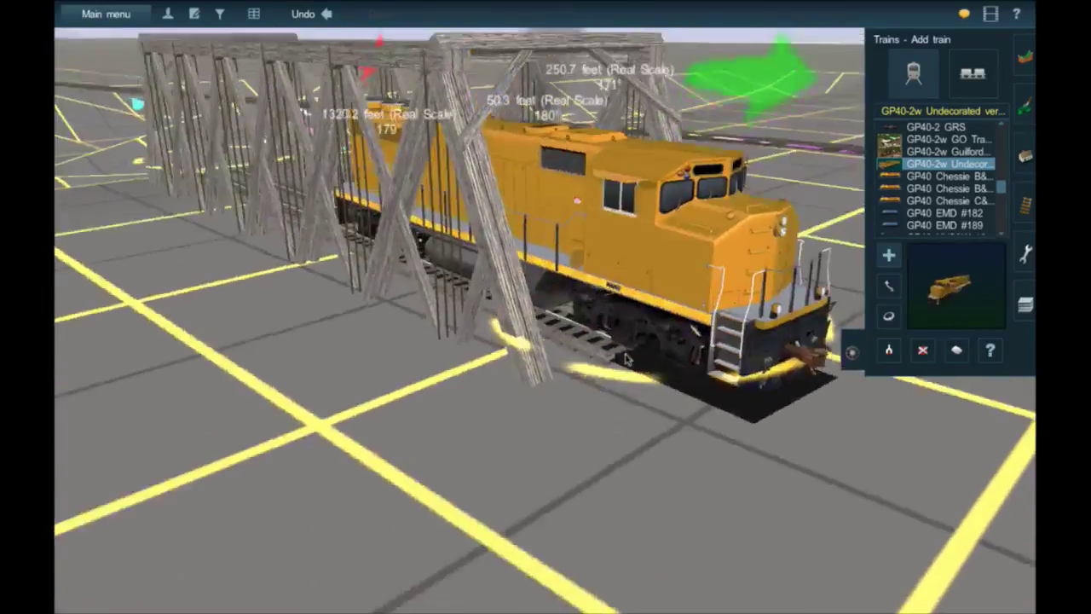
key(Up)
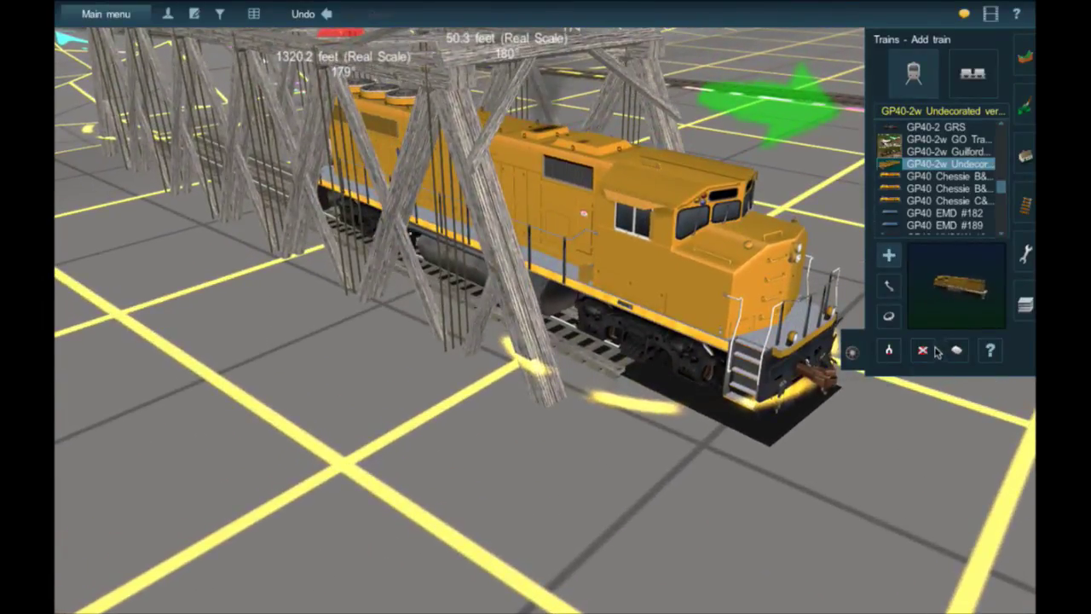
click(686, 347)
Step: Choose bridge long howe deck truss std from the track assets and lay a trial span alongside the through truss bridge
right_click(487, 277)
right_click(472, 263)
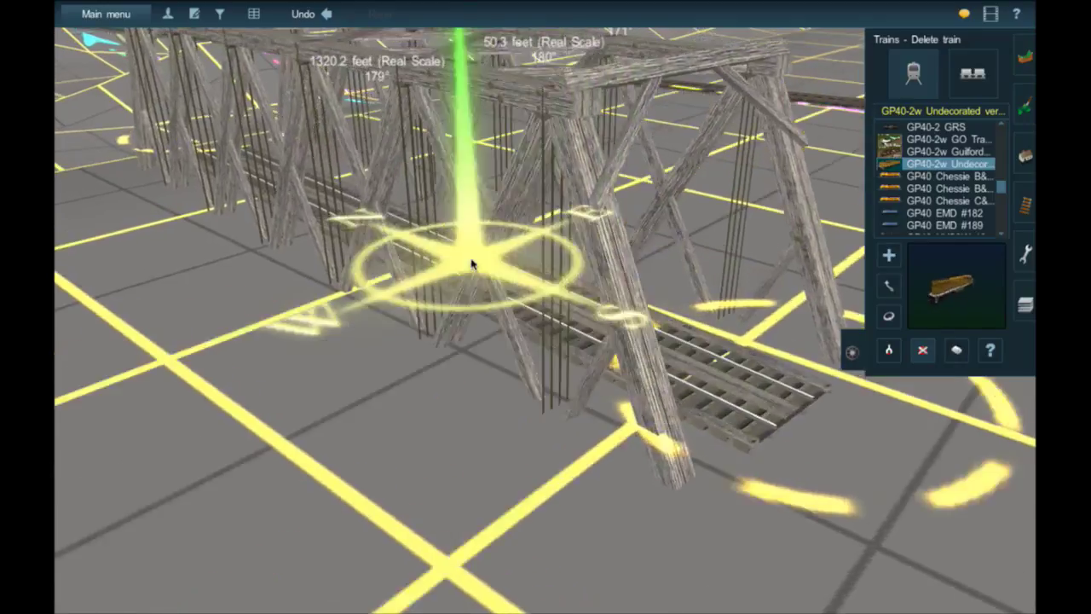
key(Down)
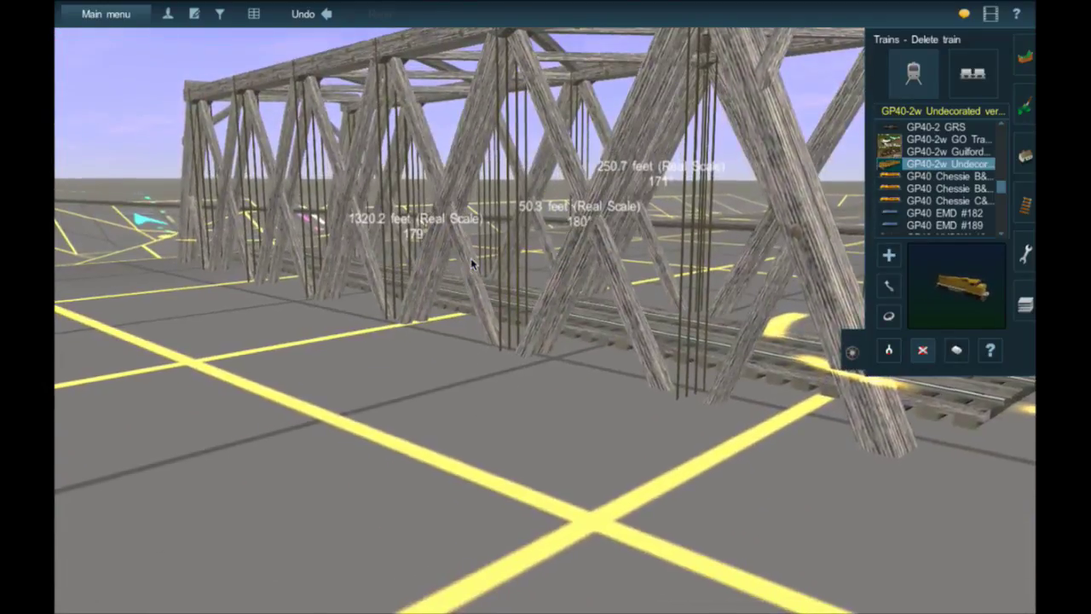
key(Up)
click(1025, 205)
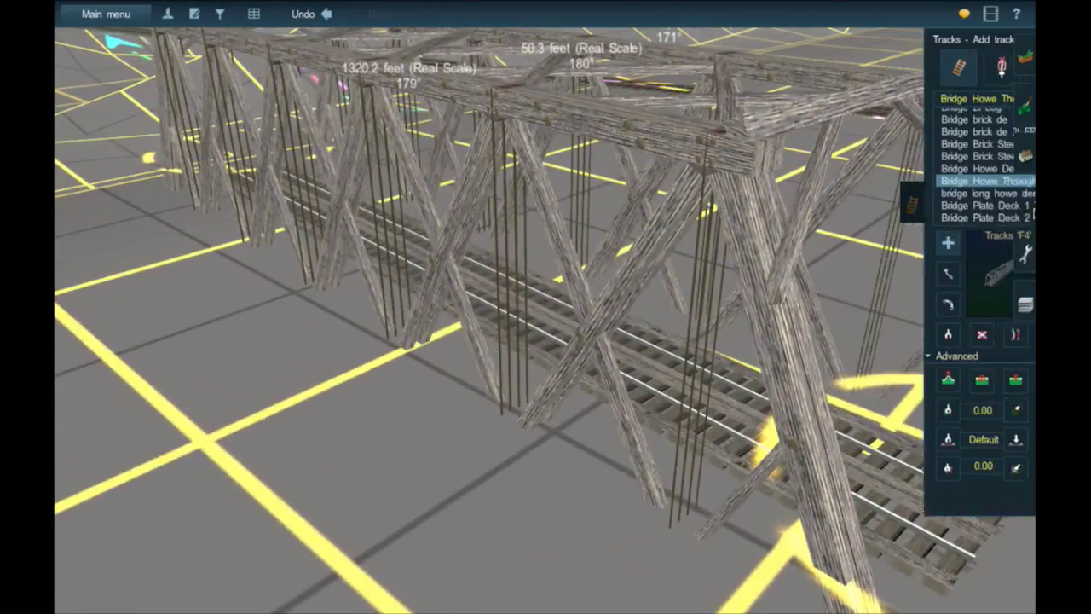
scroll(535, 455, down, 5)
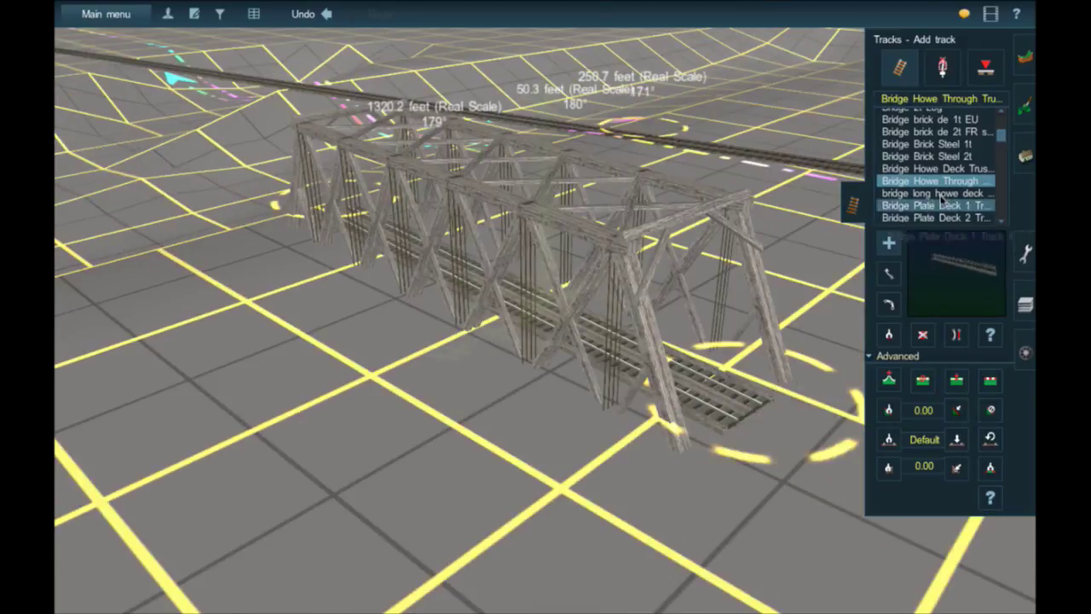
click(937, 193)
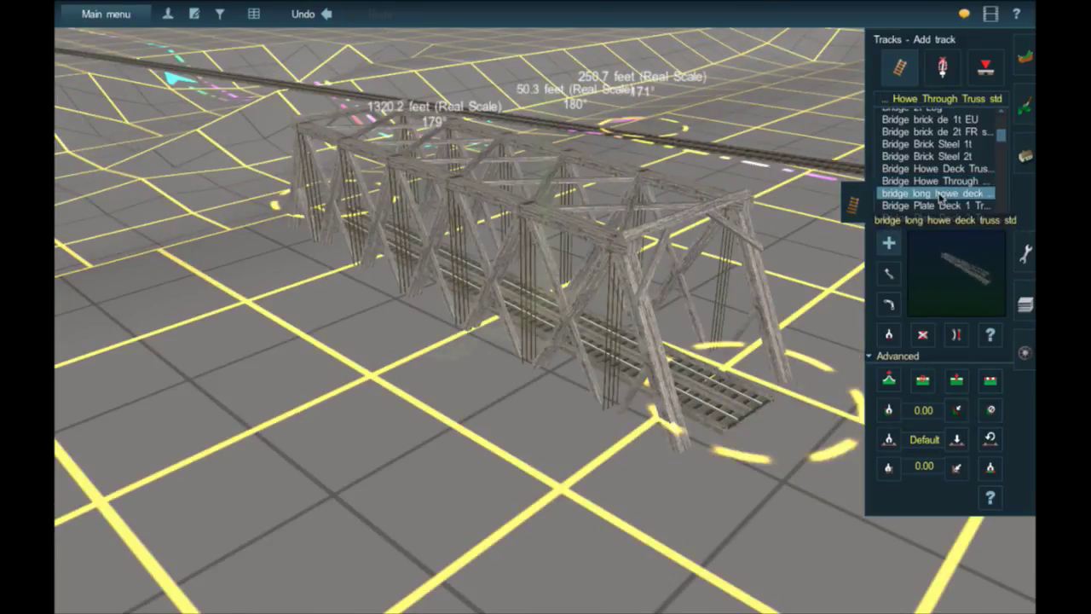
click(620, 471)
click(204, 291)
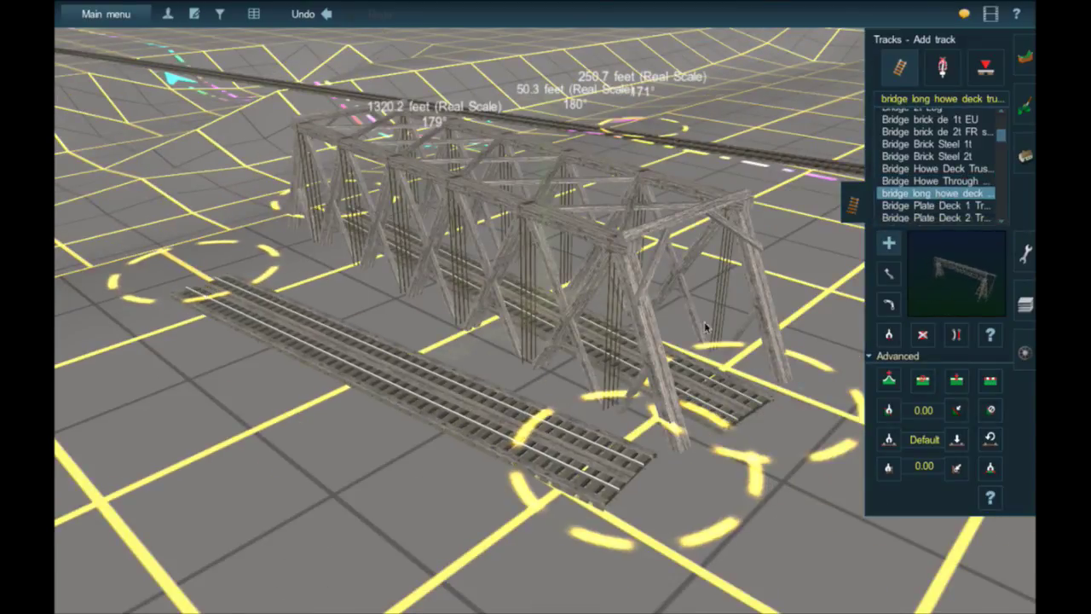
Step: Move one end of the Howe through truss bridge over toward the existing track at the valley
click(886, 276)
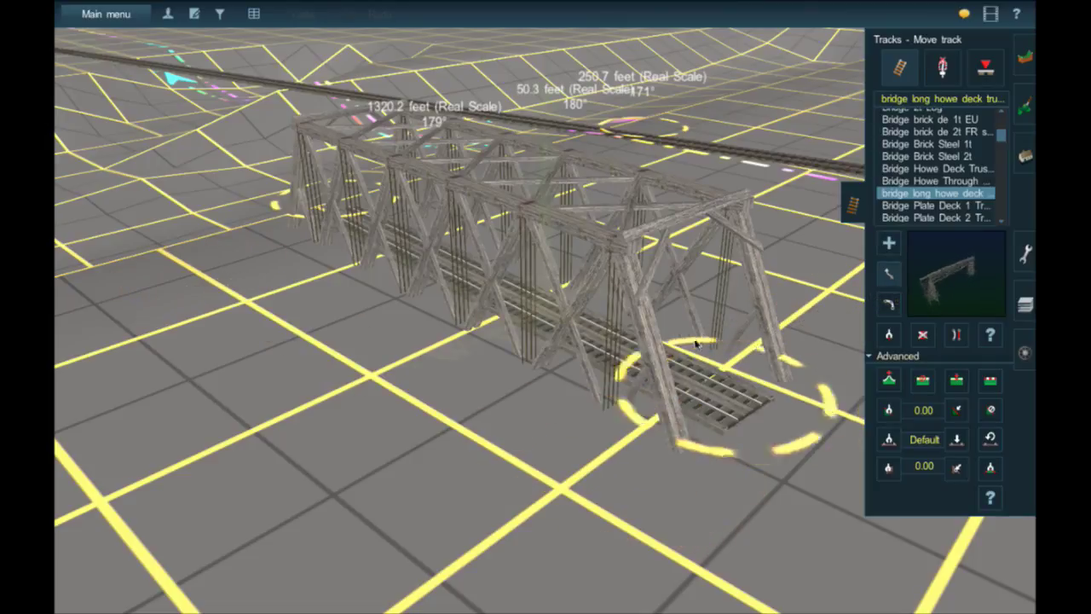
right_click(696, 345)
right_click(328, 164)
right_click(290, 189)
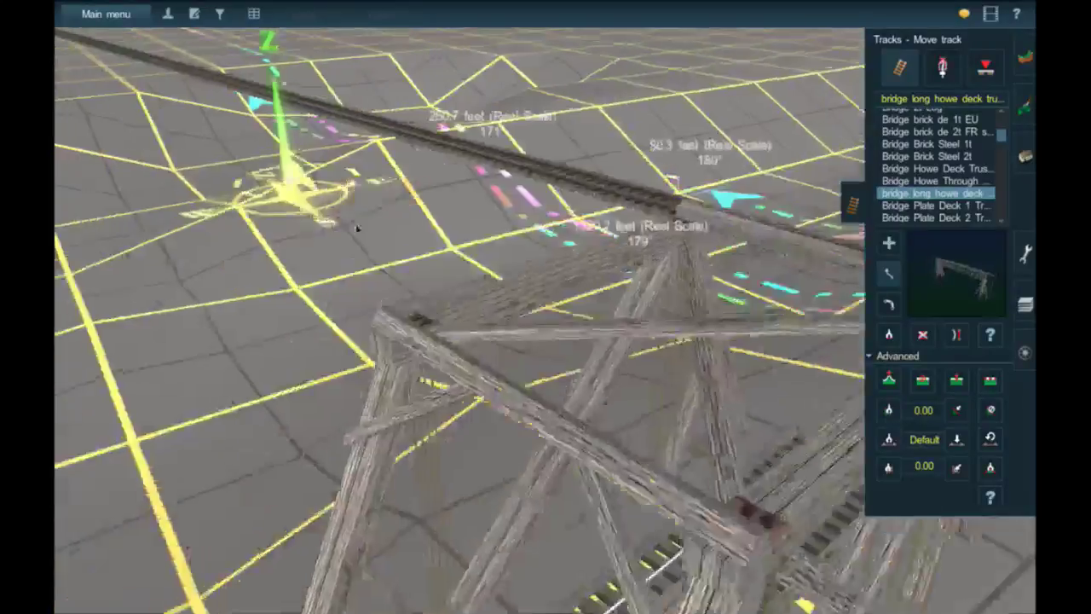
drag(358, 227, 580, 275)
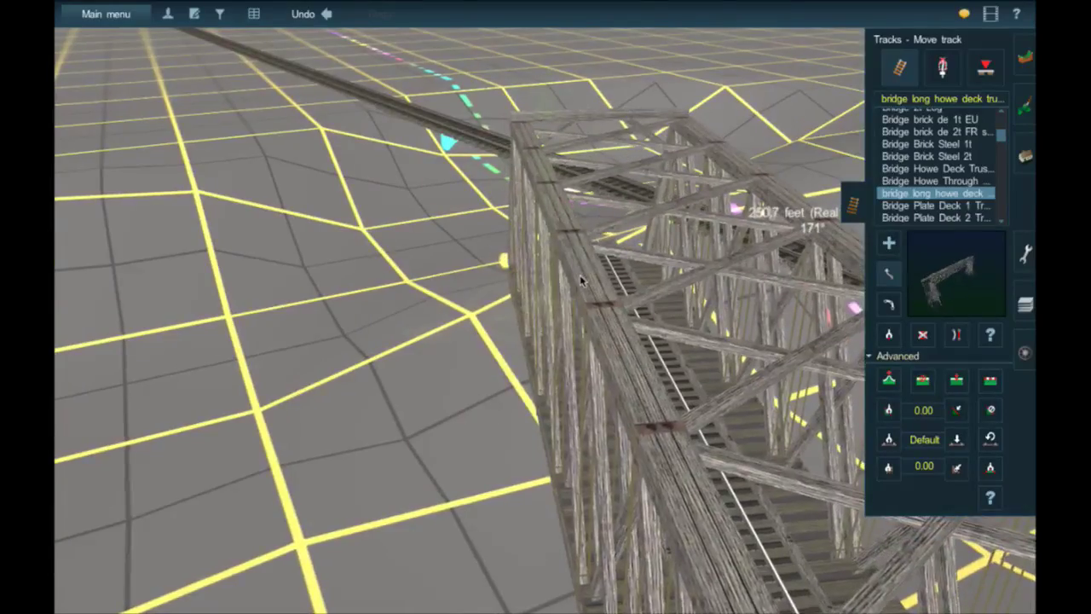
Step: Shift the other end of the through truss bridge onto the existing track on the valley's opposite side
key(Down)
key(Left)
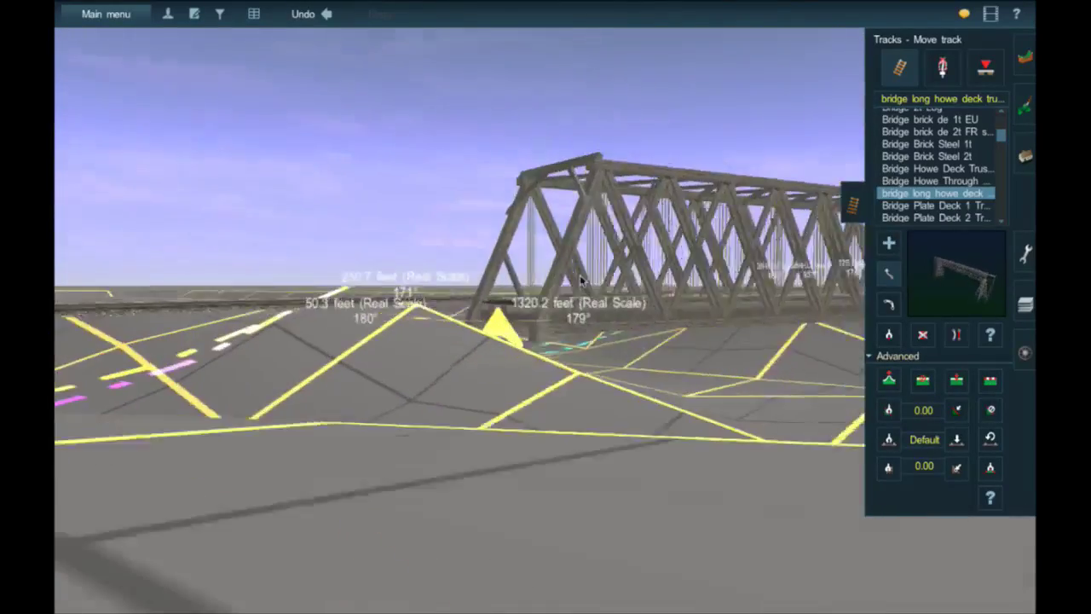
key(Left)
key(Up)
key(Right)
right_click(726, 320)
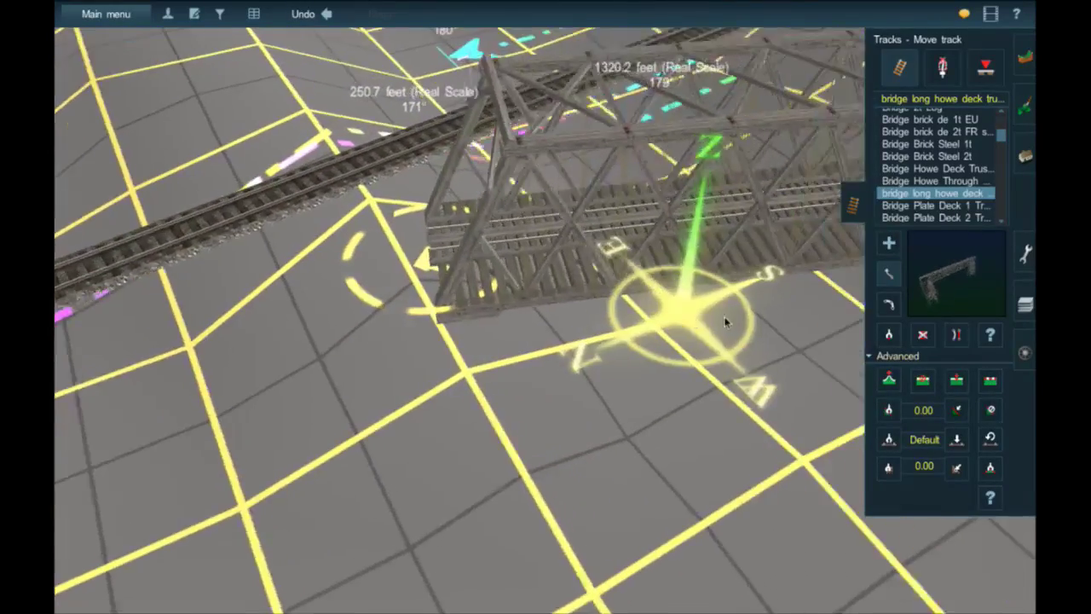
scroll(724, 320, down, 5)
right_click(647, 281)
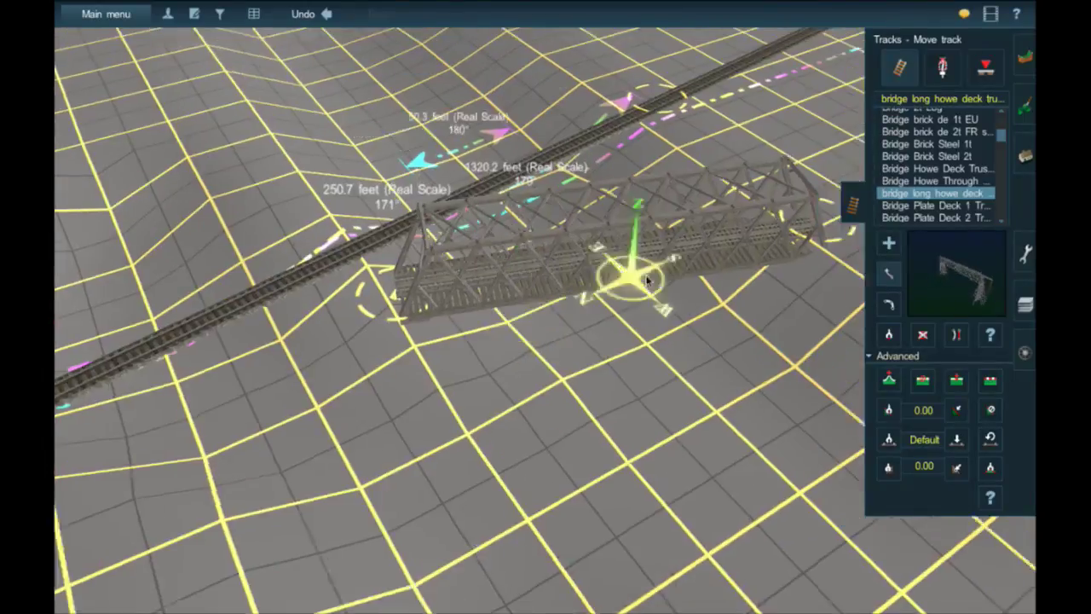
key(Up)
drag(687, 260, 560, 261)
Step: Move the truss bridge's remaining offset end onto the existing track so the bridge spans the valley in line with it
right_click(517, 121)
right_click(247, 522)
key(Right)
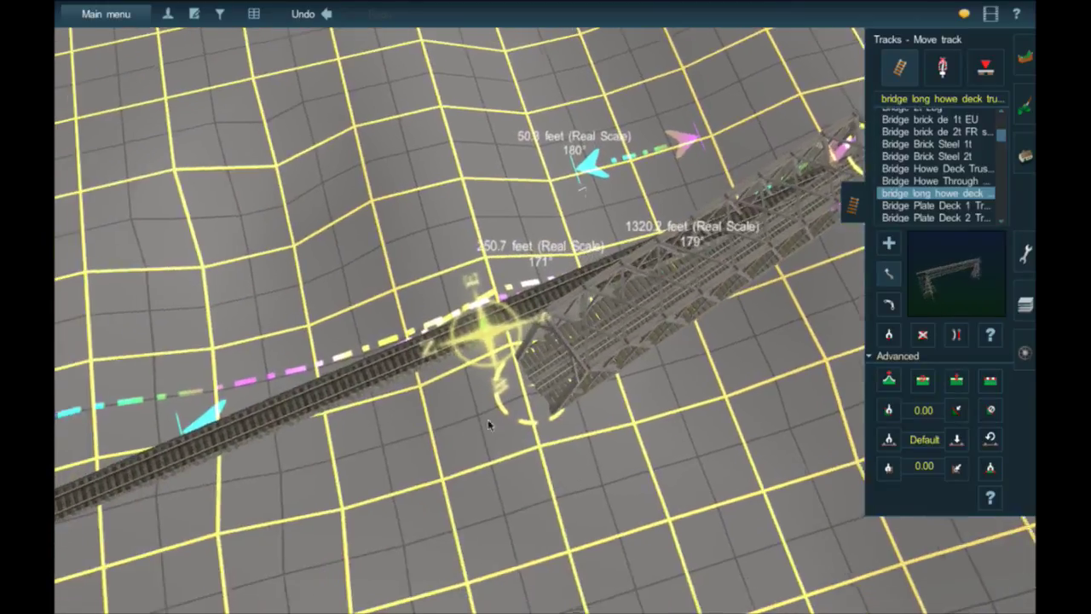
drag(578, 361, 545, 307)
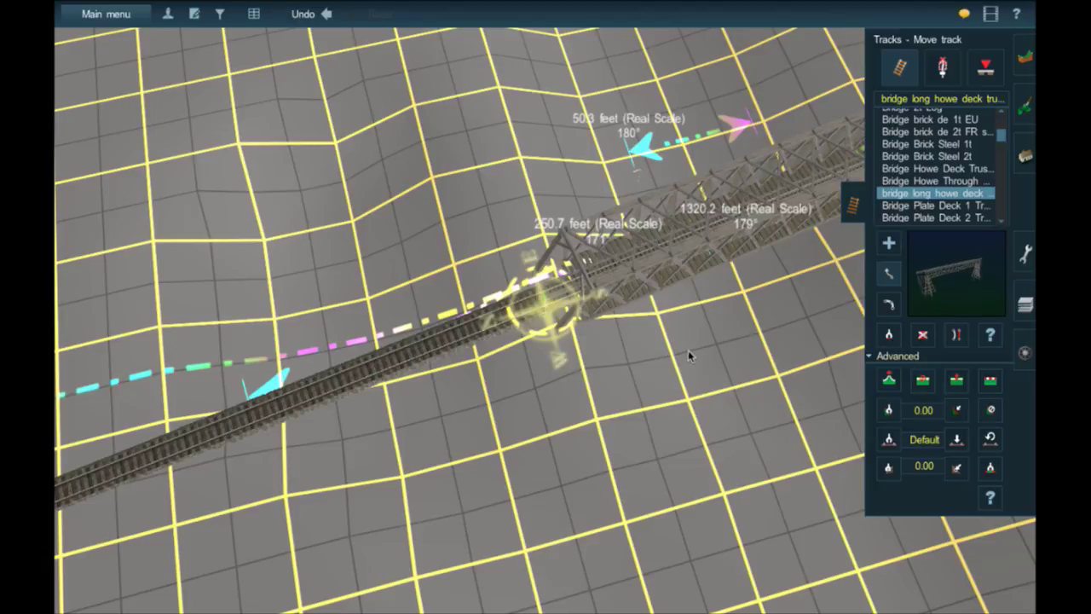
Step: Examine the truss bridge's alignment with the track and its fit across the valley from several viewpoints
right_click(689, 353)
key(Down)
key(Right)
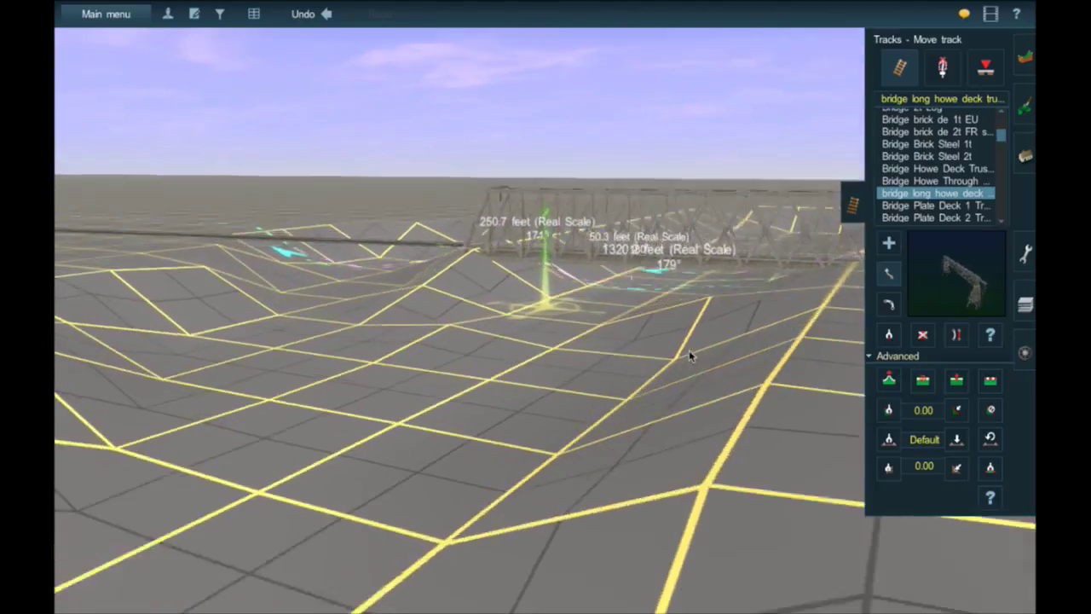
key(Right)
key(Up)
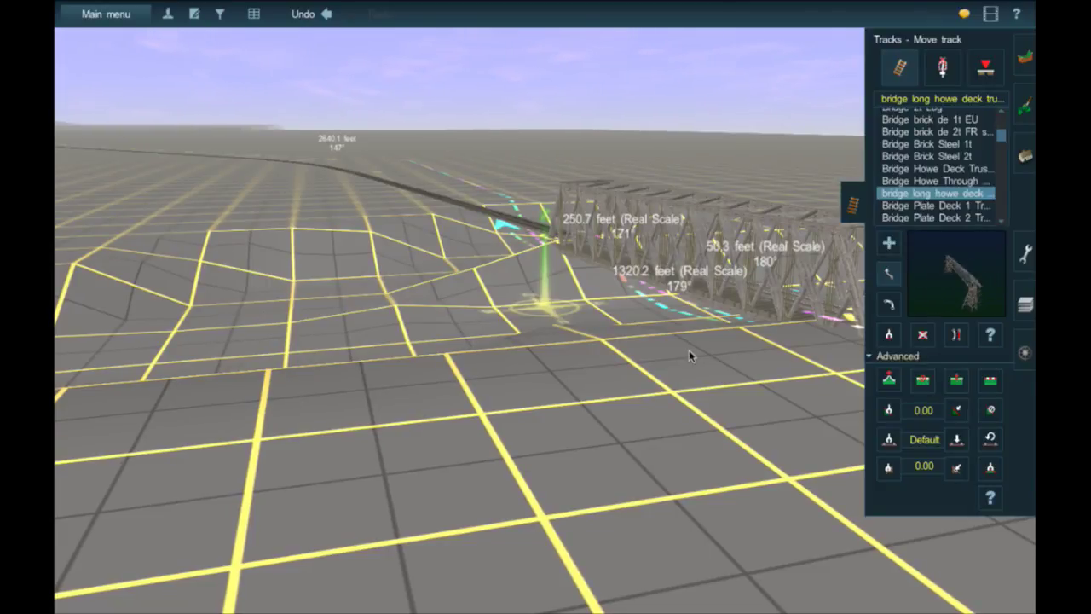
scroll(688, 349, down, 1)
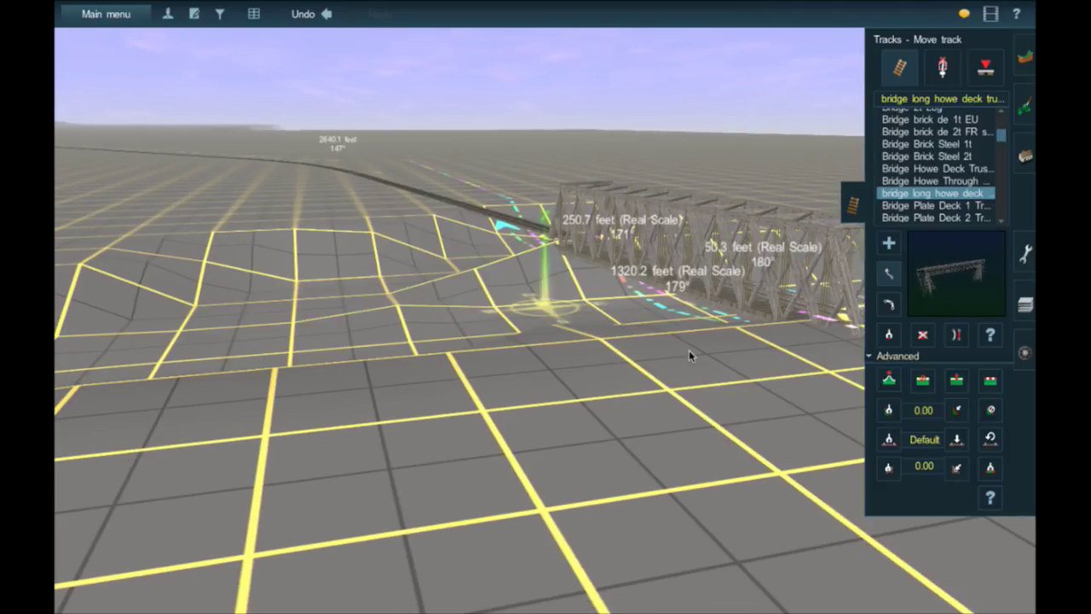
scroll(689, 349, down, 2)
scroll(689, 350, down, 3)
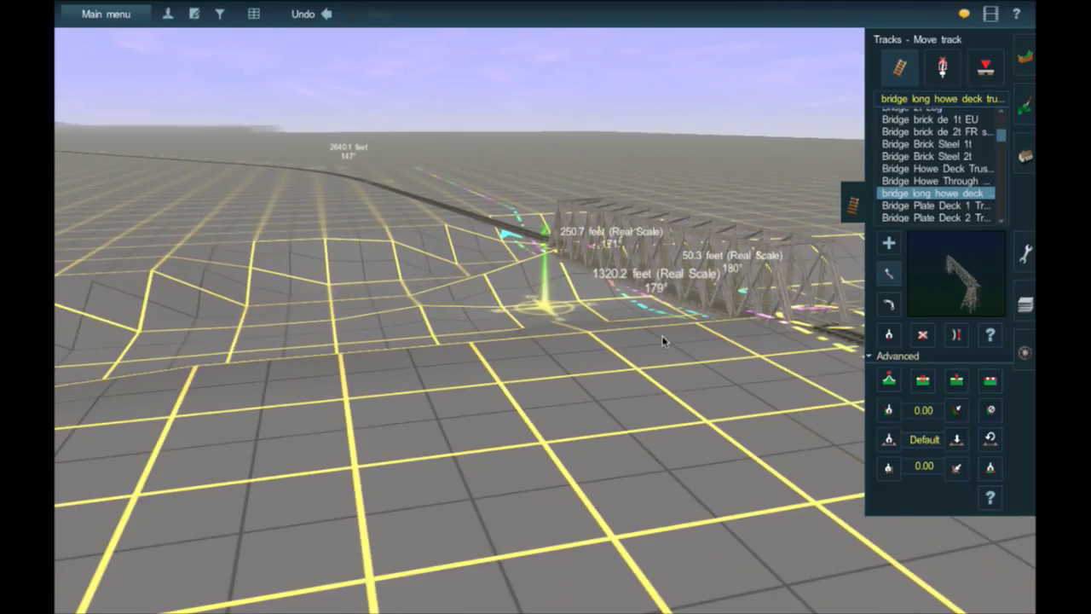
right_click(598, 305)
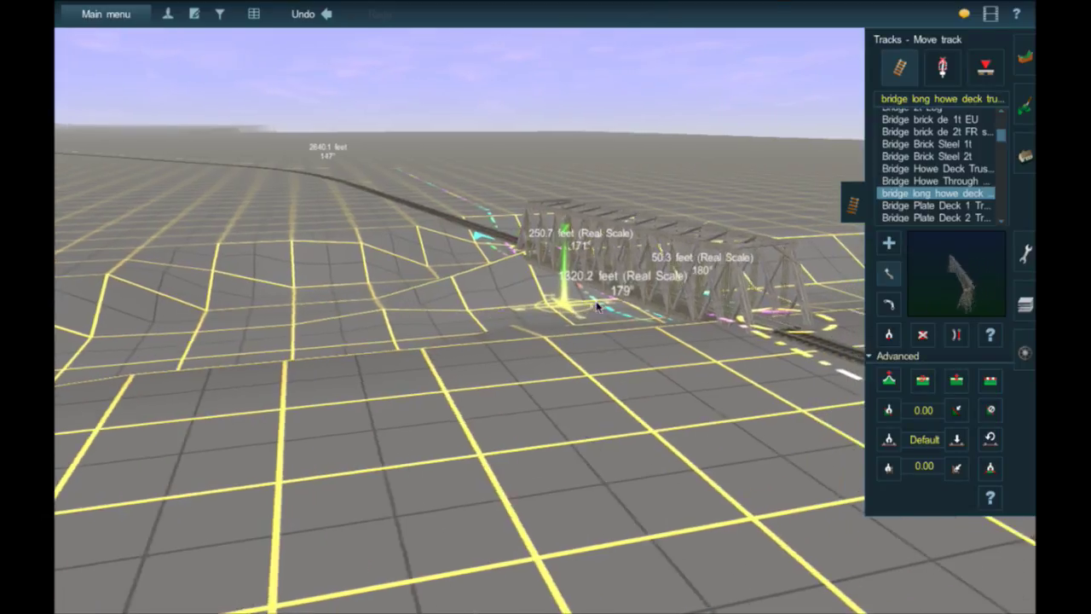
key(Right)
right_click(603, 301)
right_click(604, 301)
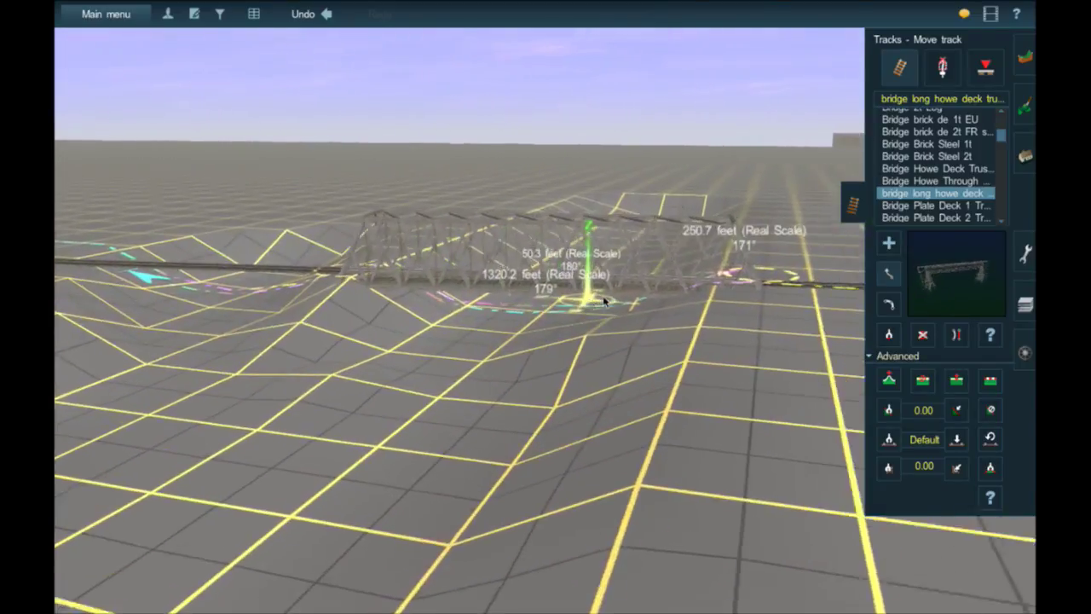
Step: Inspect the truss bridge's end where its deck meets the ballasted track, close up and looking along the rails
key(Right)
key(Up)
right_click(461, 315)
key(Left)
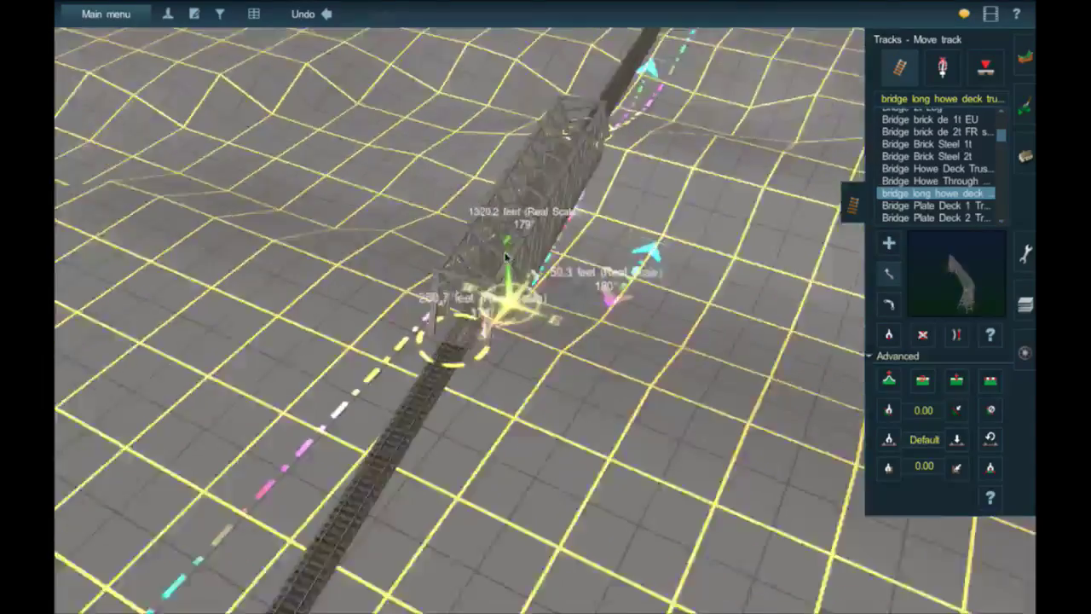
key(Down)
right_click(623, 318)
scroll(622, 318, up, 5)
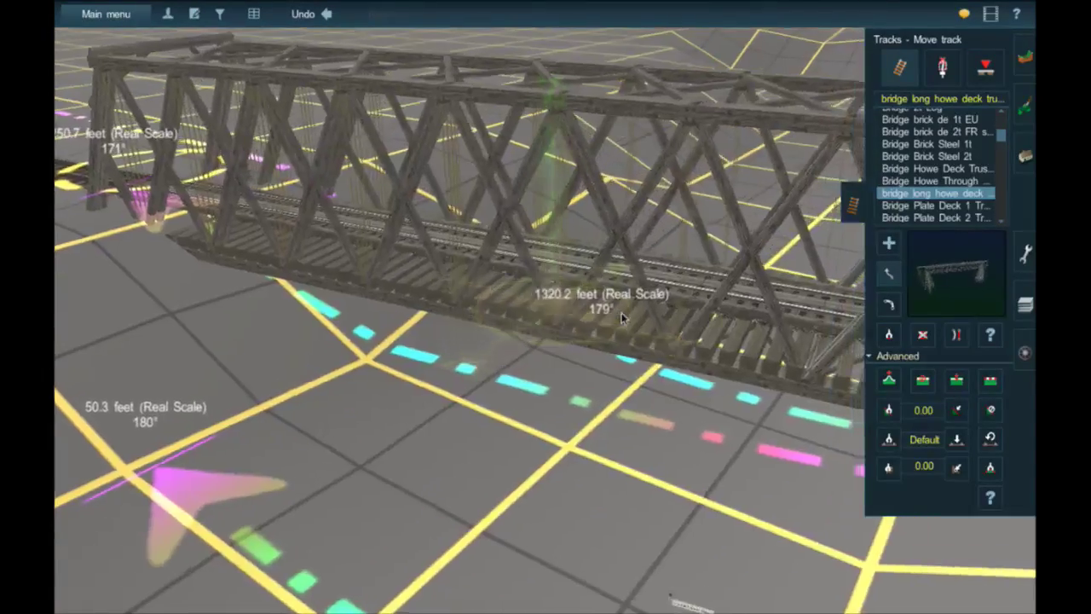
key(Right)
key(Down)
scroll(622, 318, up, 5)
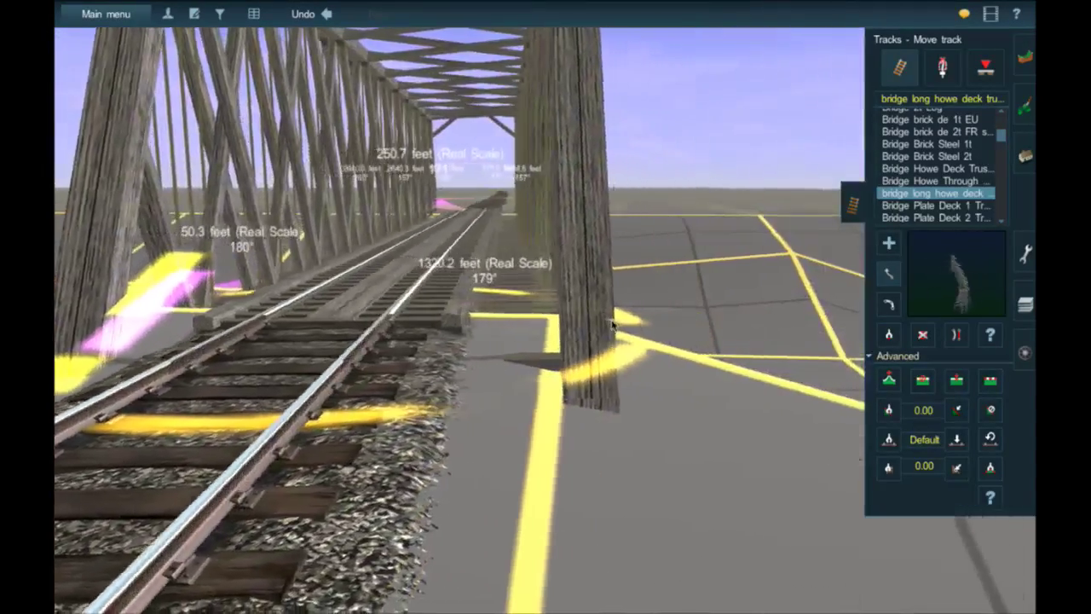
scroll(577, 332, down, 4)
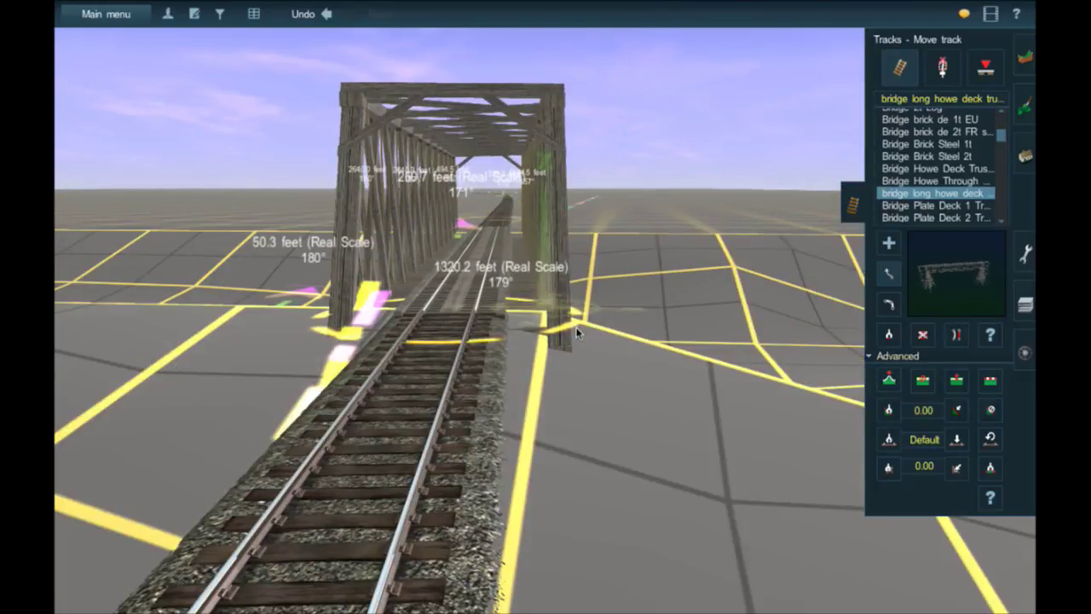
Step: Check the truss bridge's sides, underside and both approaches against the valley floor from low and raised viewpoints
key(Left)
key(Up)
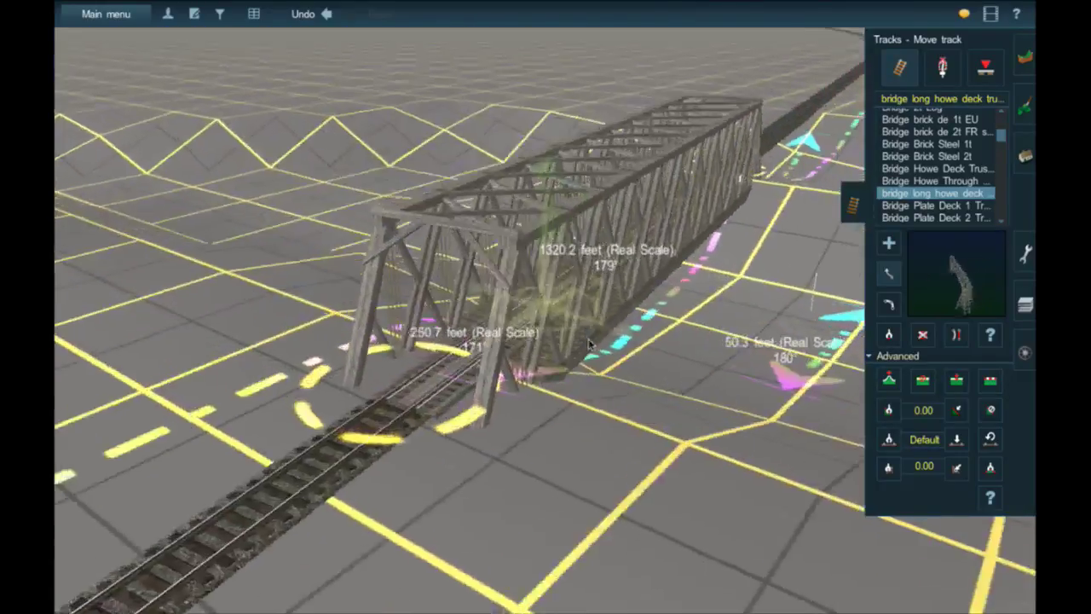
key(Left)
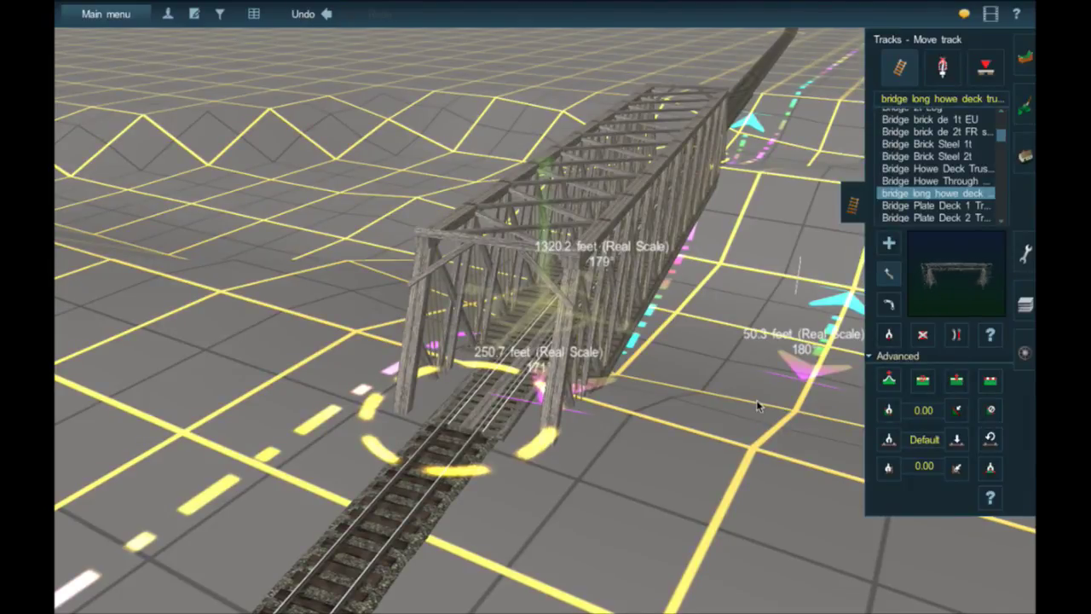
key(Left)
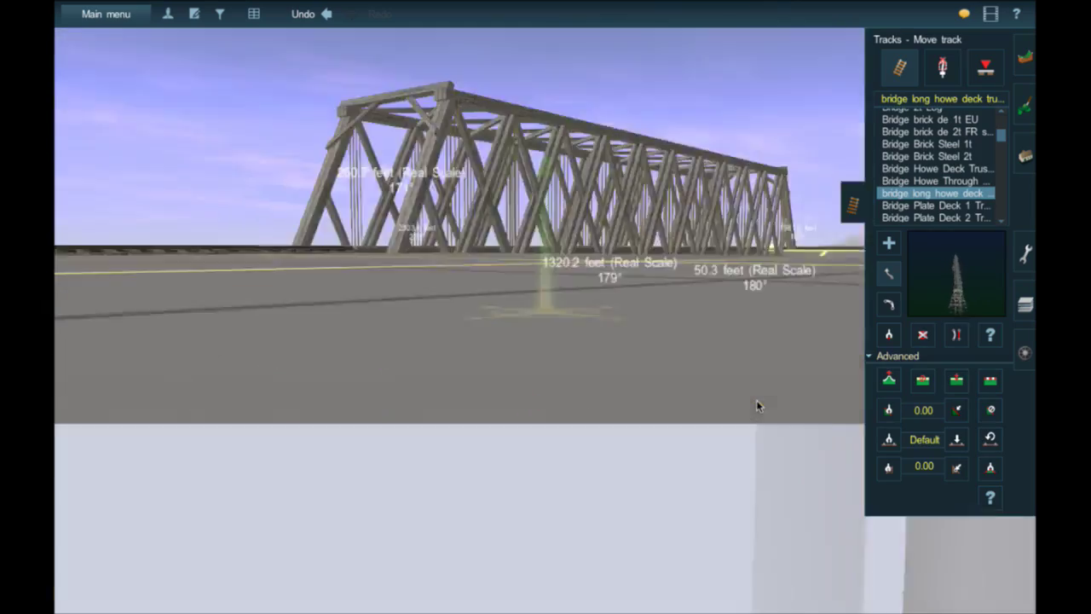
key(Left)
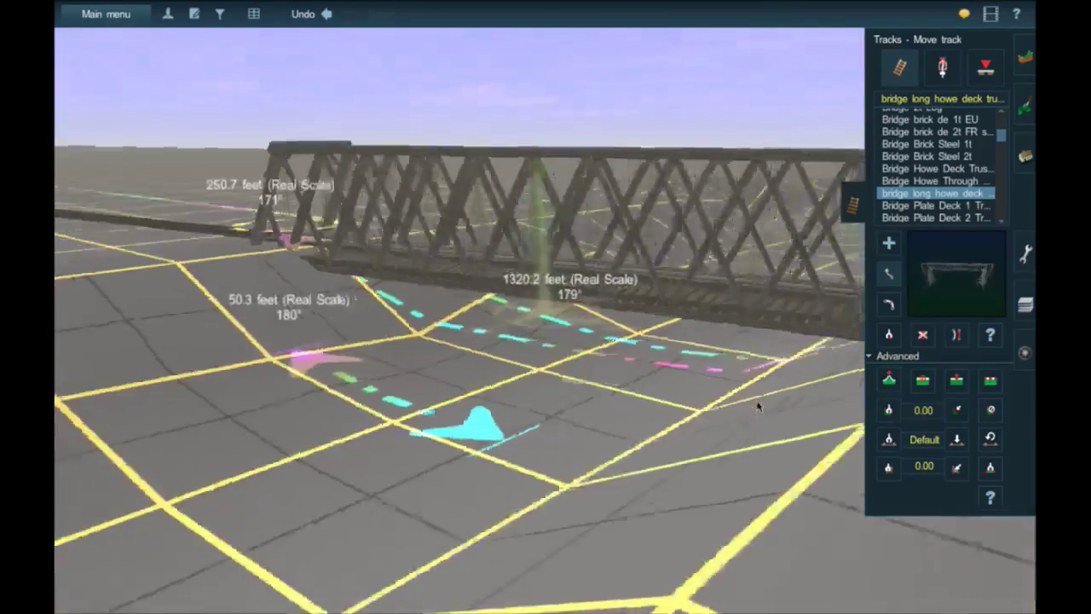
key(Left)
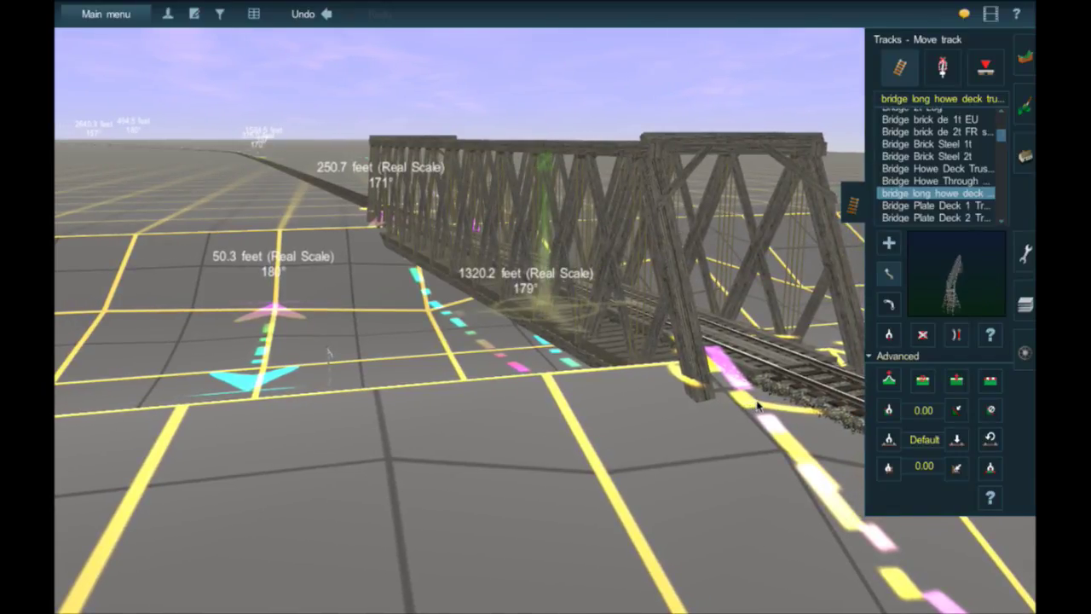
key(Right)
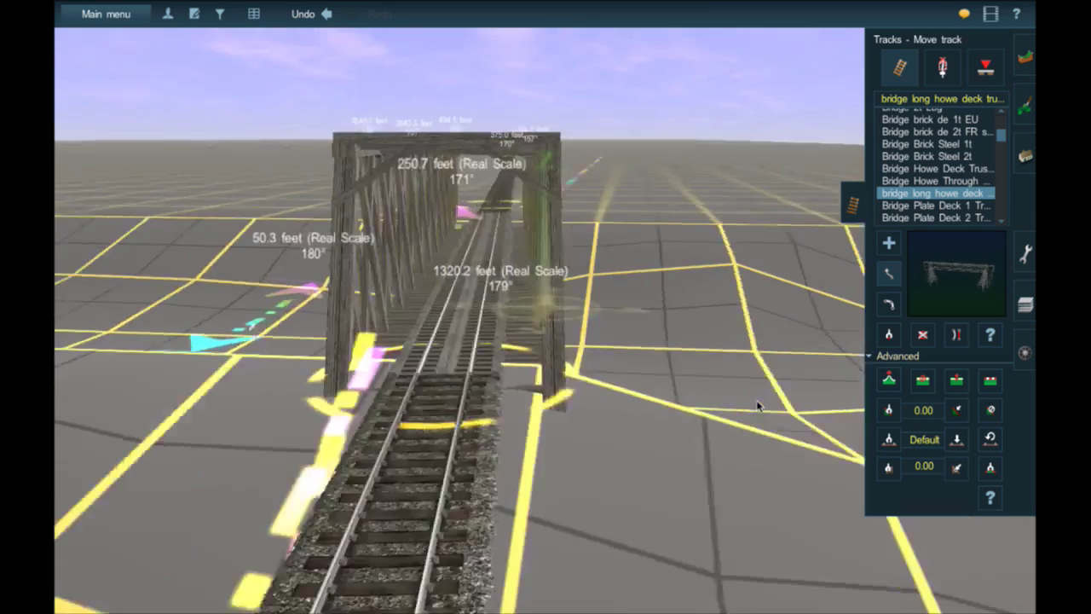
key(Left)
key(Left)
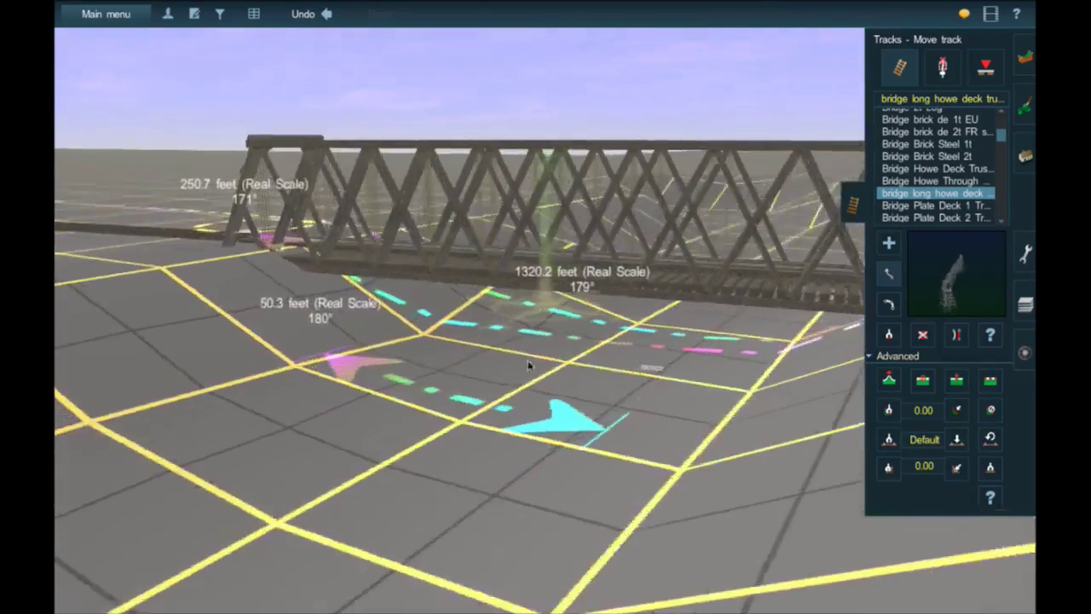
right_click(509, 324)
scroll(568, 320, down, 3)
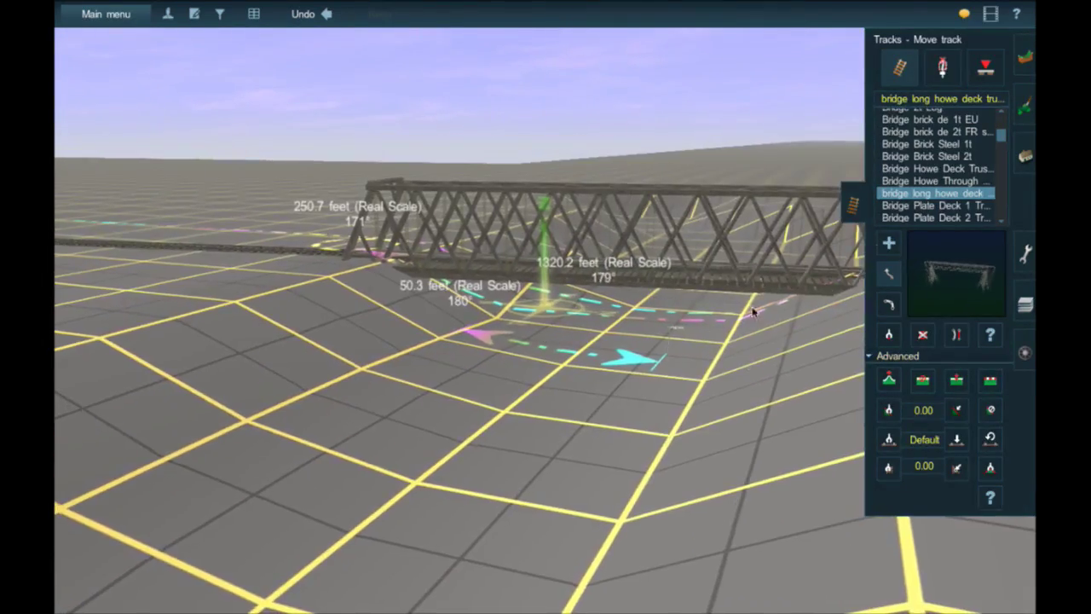
Step: Try laying a Bridge Plate Deck 1 Track span across the valley beside the truss bridge
key(Up)
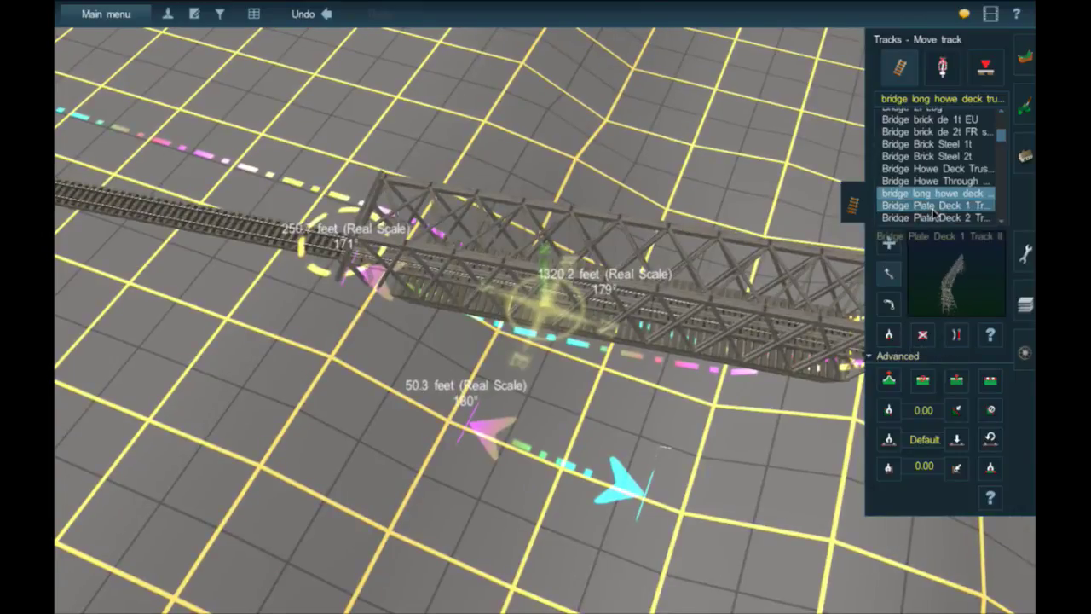
click(932, 215)
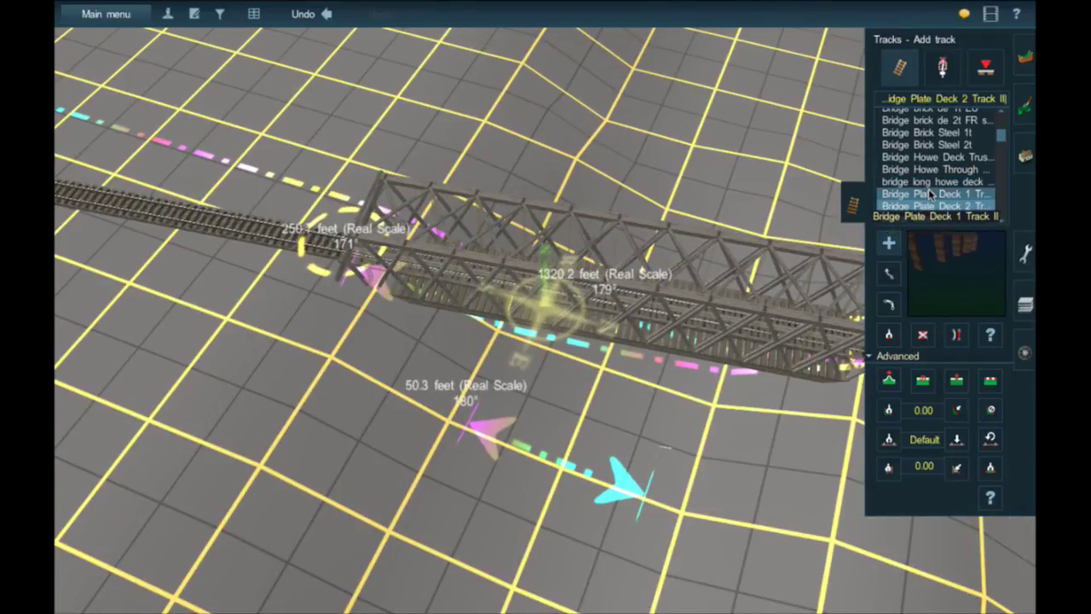
click(930, 195)
key(Left)
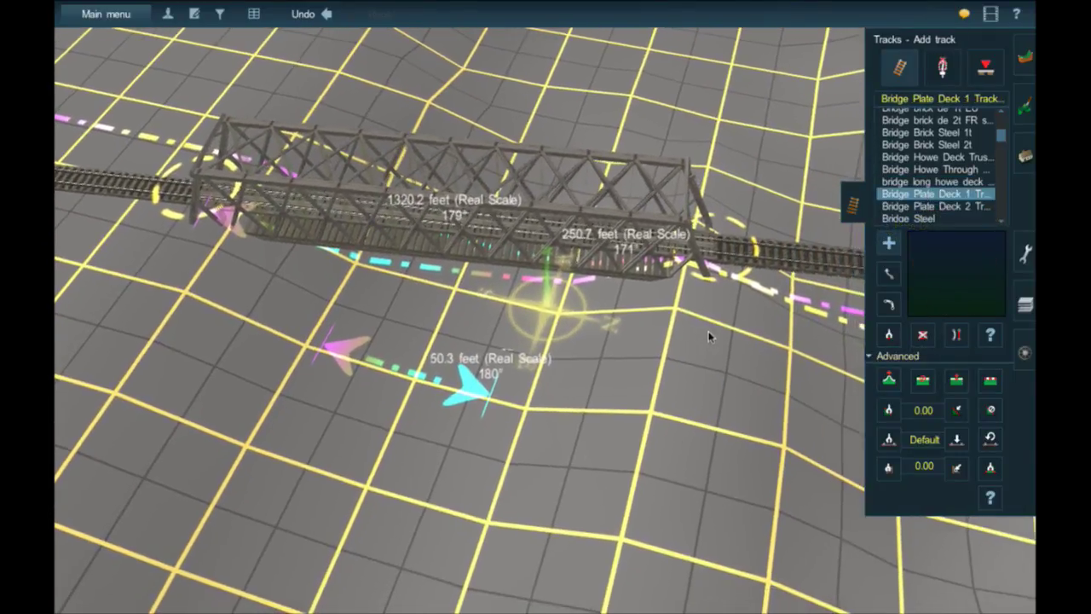
key(Down)
click(711, 324)
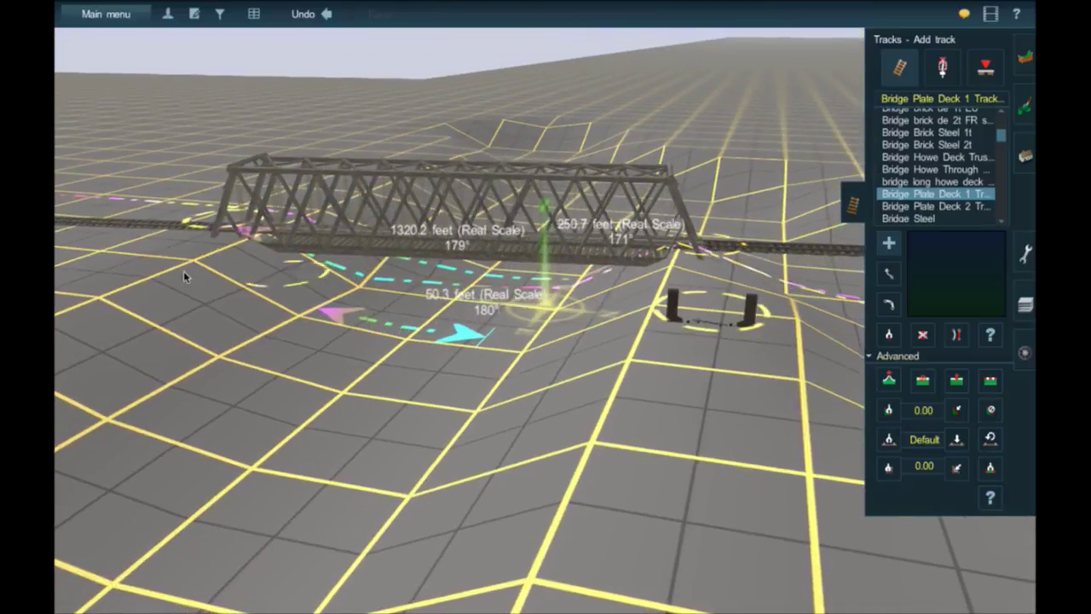
click(131, 280)
drag(122, 283, 321, 115)
Step: Try extending the plate deck bridge with another section, and delete the plate deck pieces from the valley
key(Up)
key(Right)
key(Left)
key(Left)
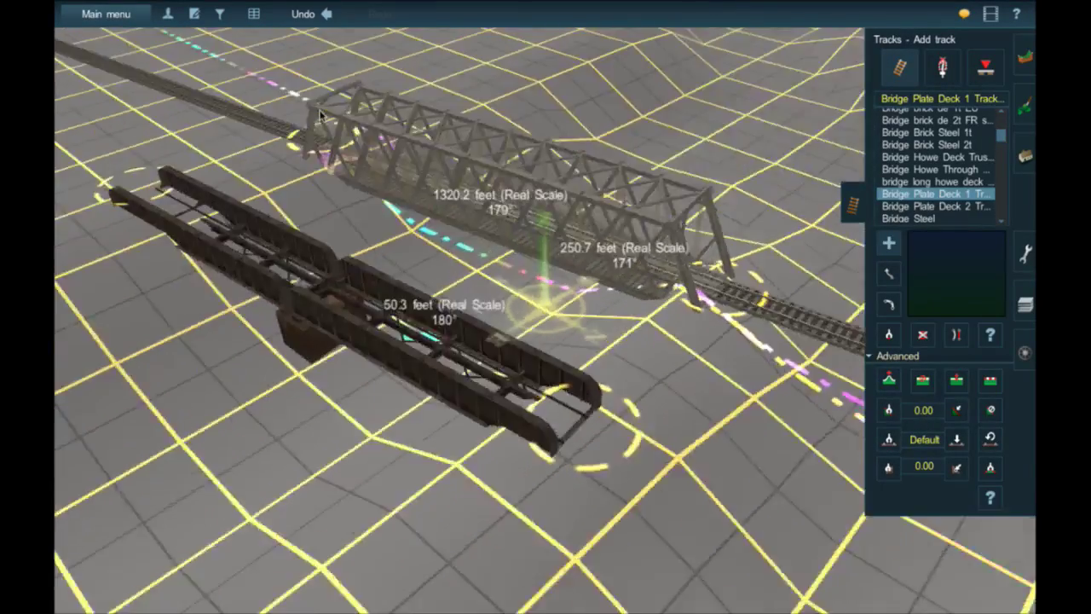
key(Down)
middle_drag(490, 369, 464, 457)
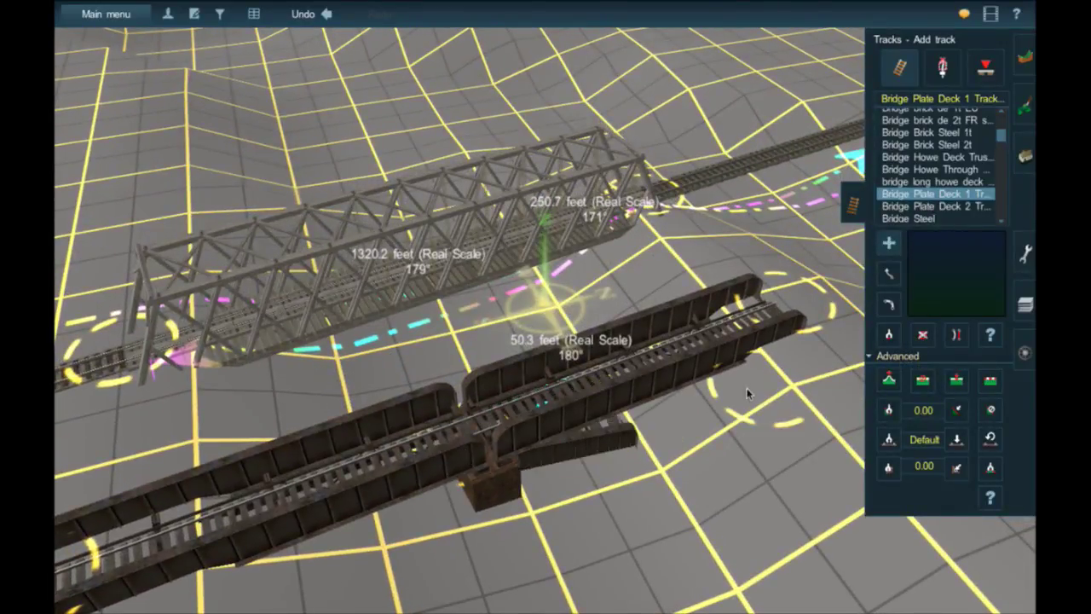
drag(748, 390, 853, 333)
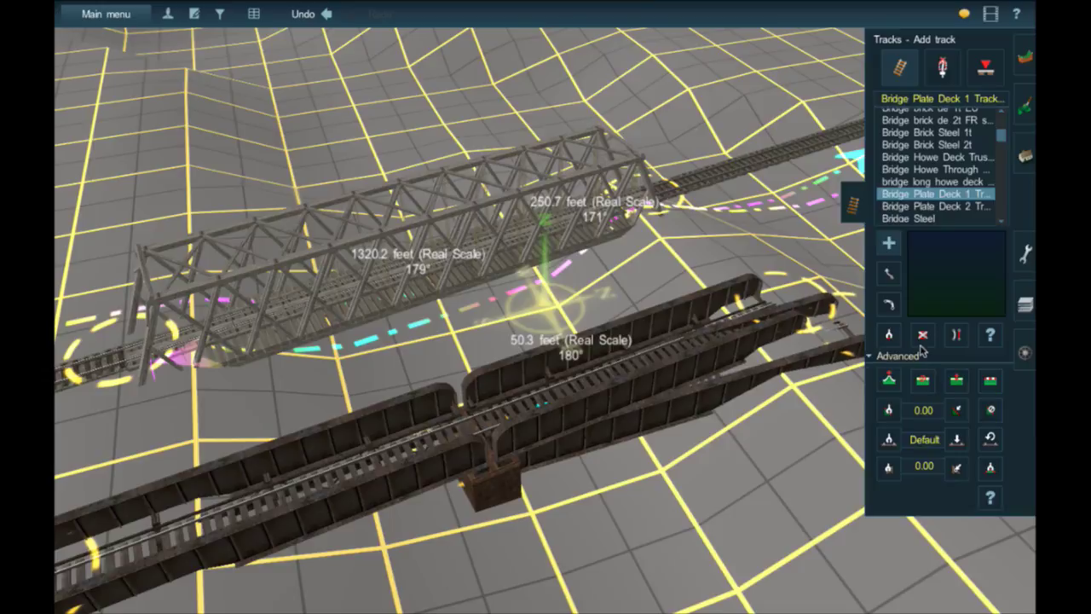
click(477, 439)
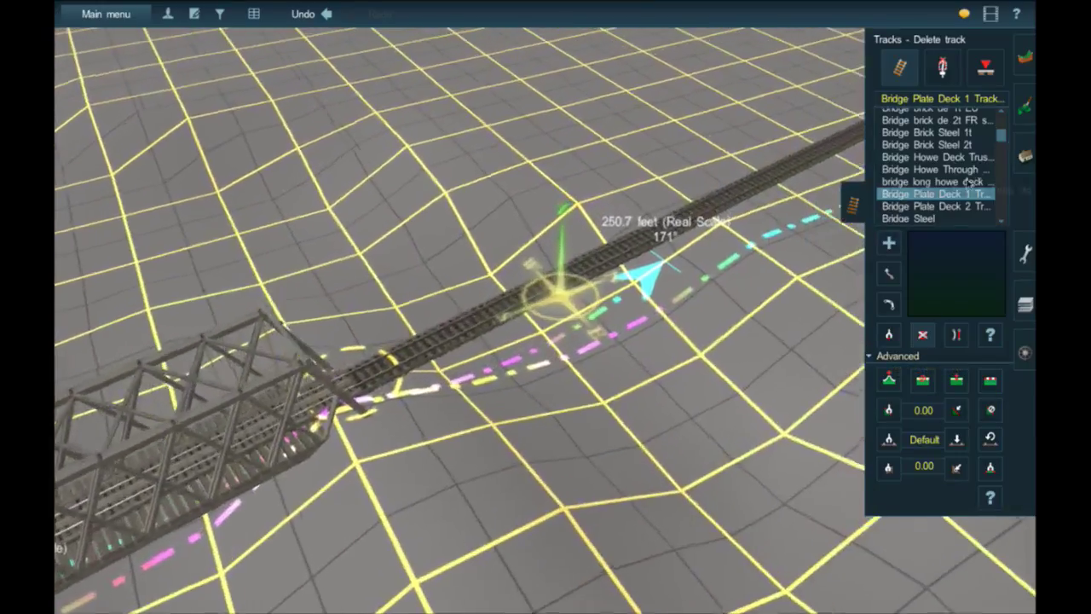
Step: Place a bridge long howe deck truss std beside the track past the truss bridge, and apply the 0.00 vertex height
click(969, 182)
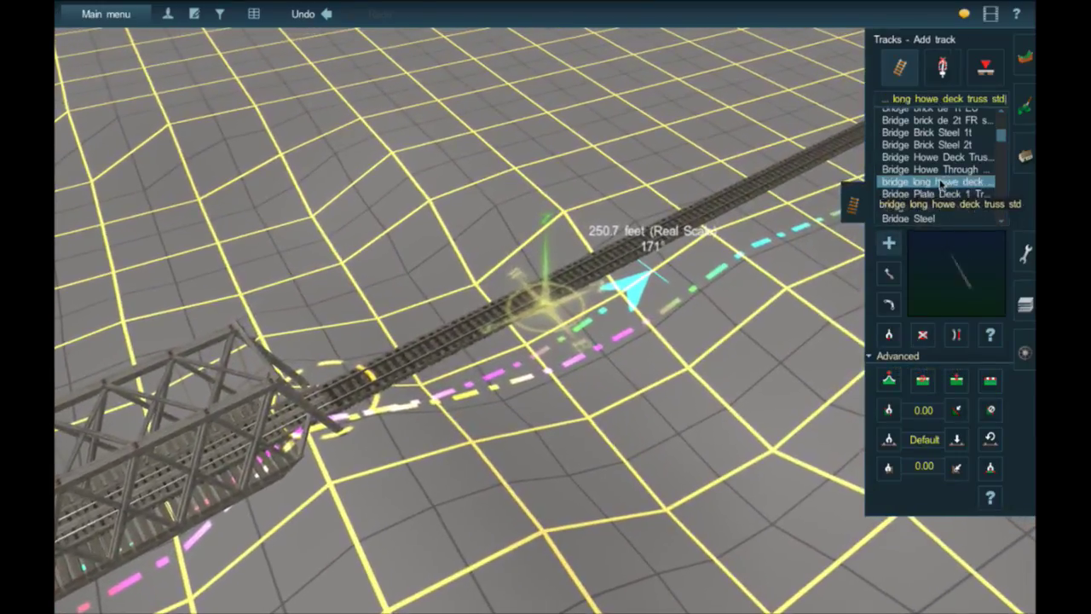
right_drag(722, 282, 667, 327)
click(275, 366)
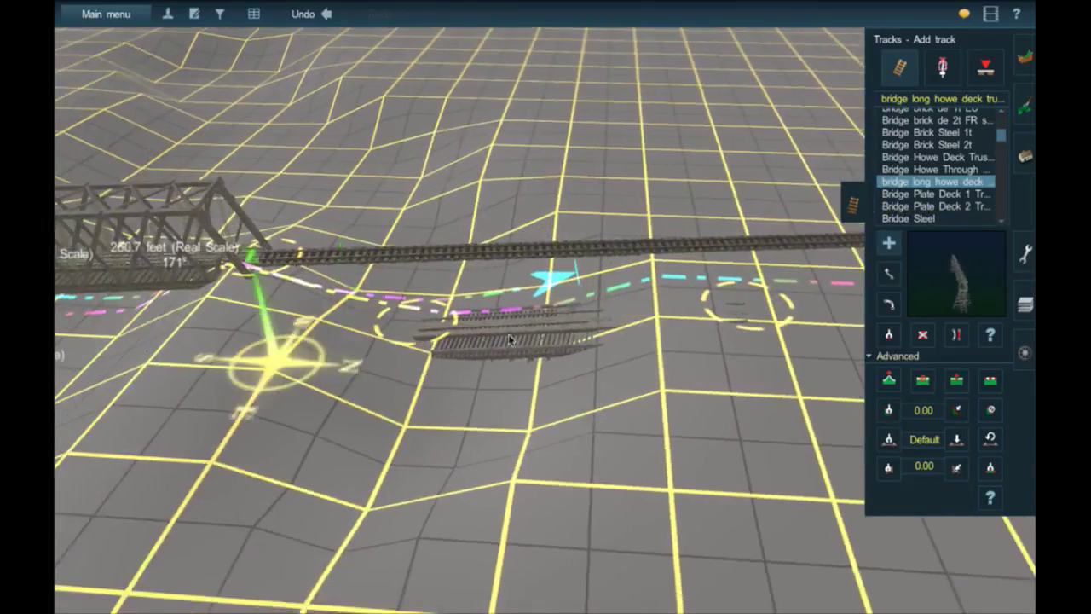
click(956, 467)
click(567, 150)
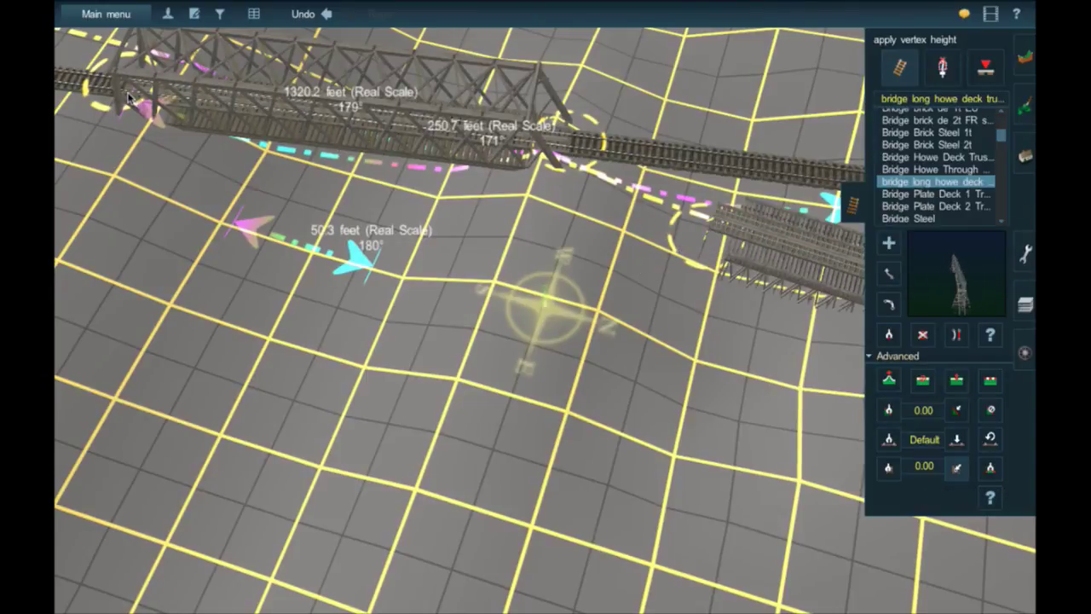
Step: Move both ends of the long Howe deck truss bridge in next to the existing track to line it up
right_click(669, 200)
right_drag(801, 319, 654, 363)
click(659, 364)
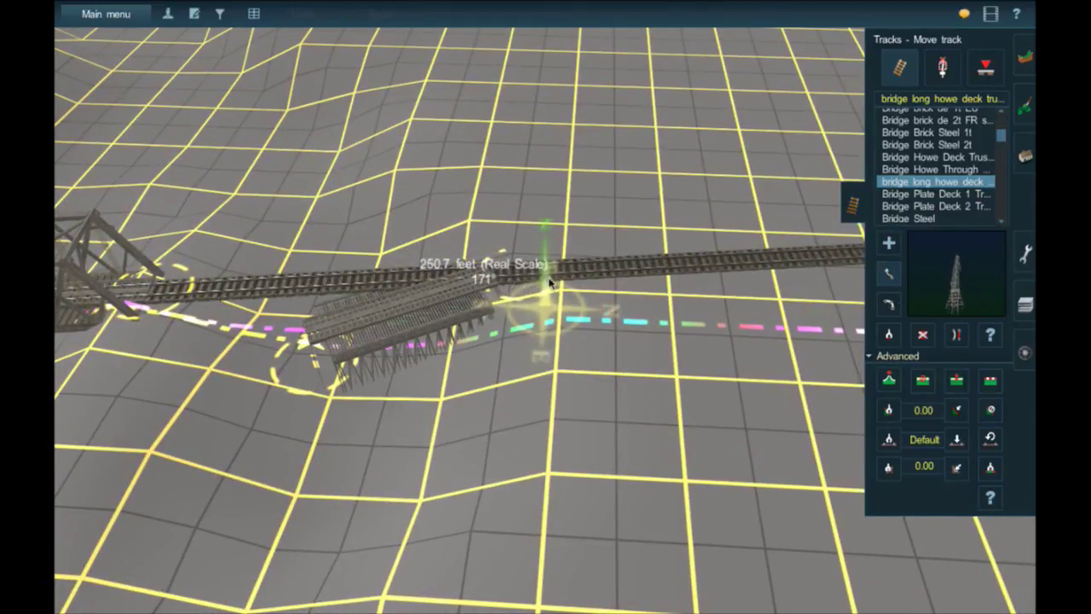
drag(550, 282, 586, 285)
key(Up)
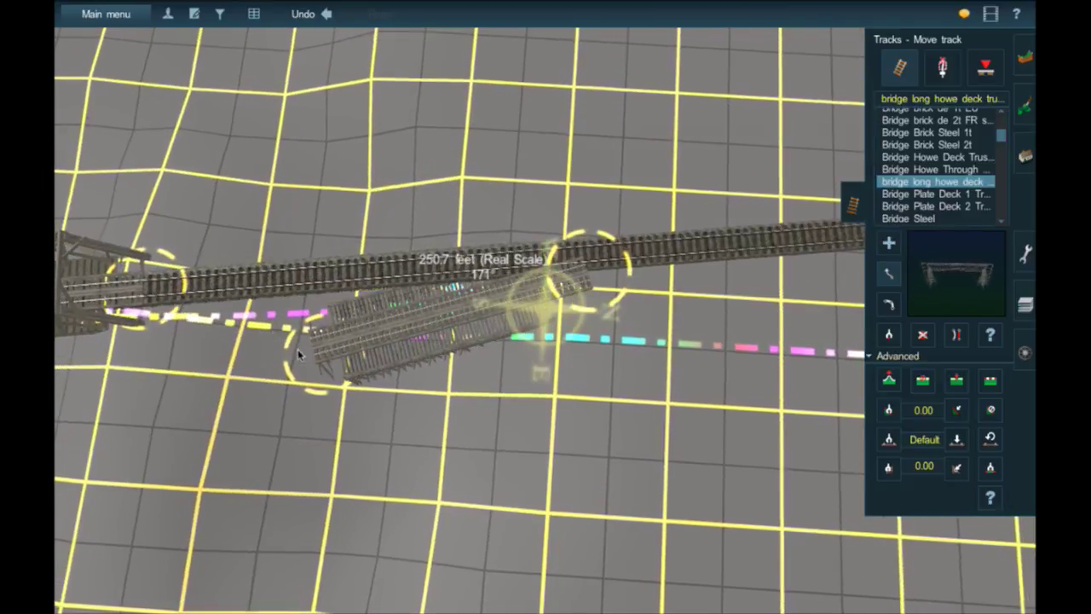
drag(299, 353, 204, 309)
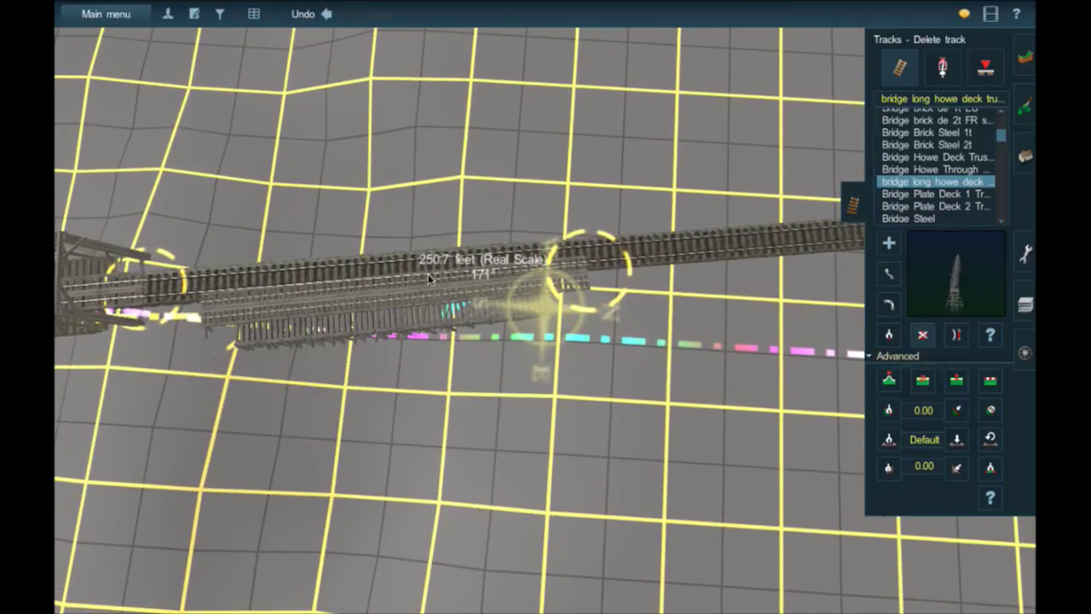
Step: Delete the existing track section running alongside the deck truss bridge, and check the bridge's position over the dip
click(383, 272)
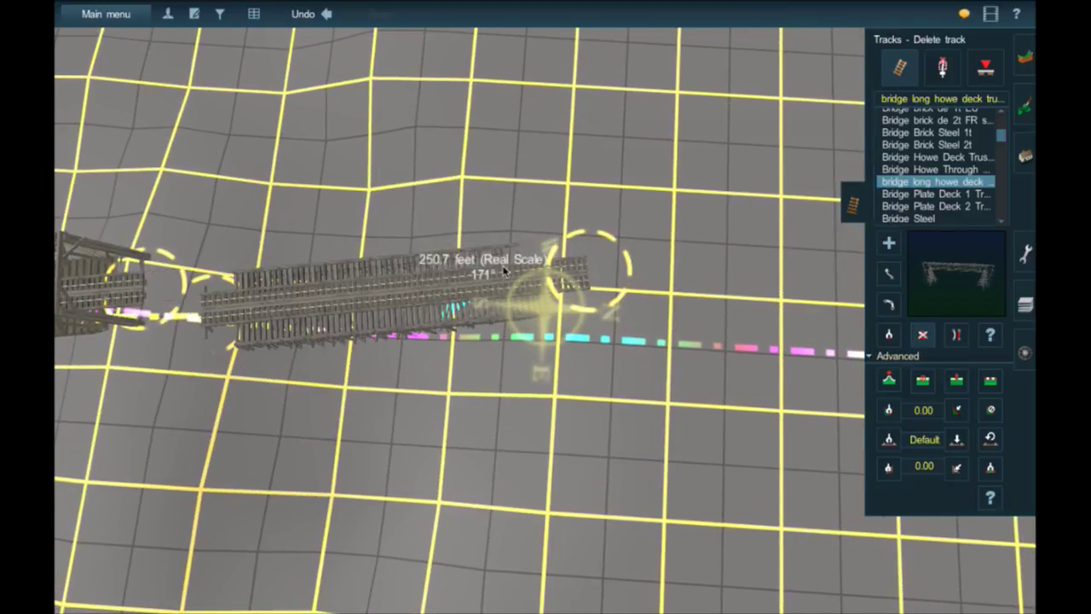
key(Down)
key(Right)
key(Up)
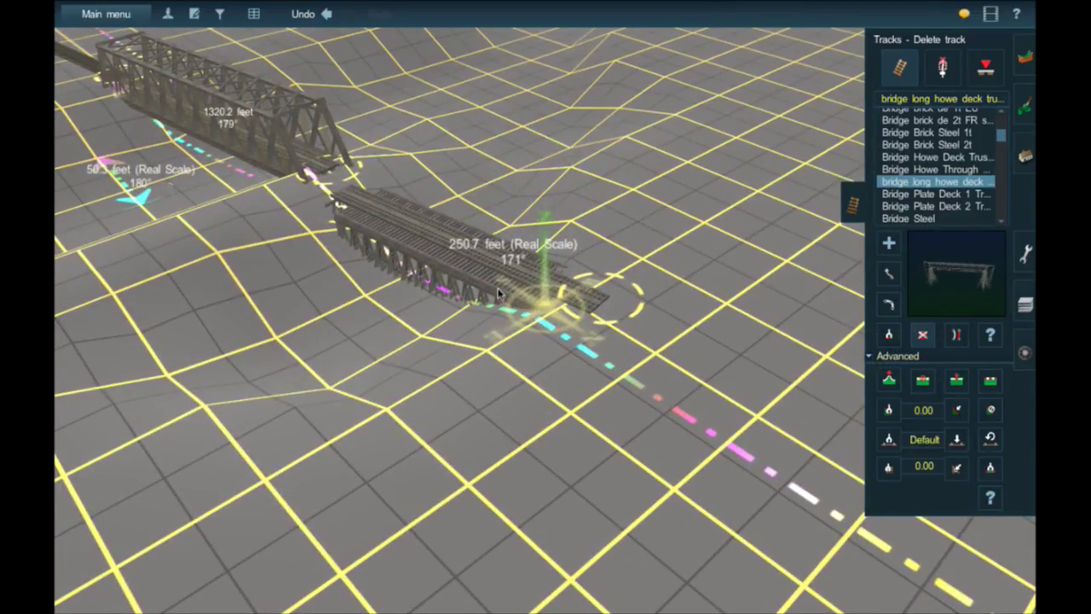
Step: Try out Bridge Steel and Bridge Steel 1t spans on the ground near the deck truss bridge
click(935, 217)
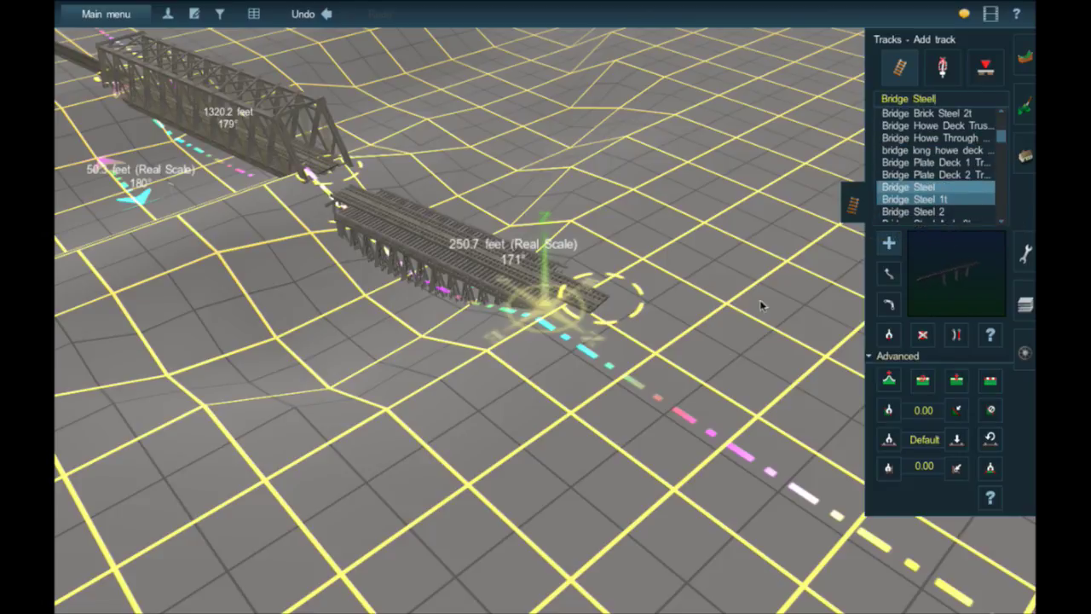
click(145, 237)
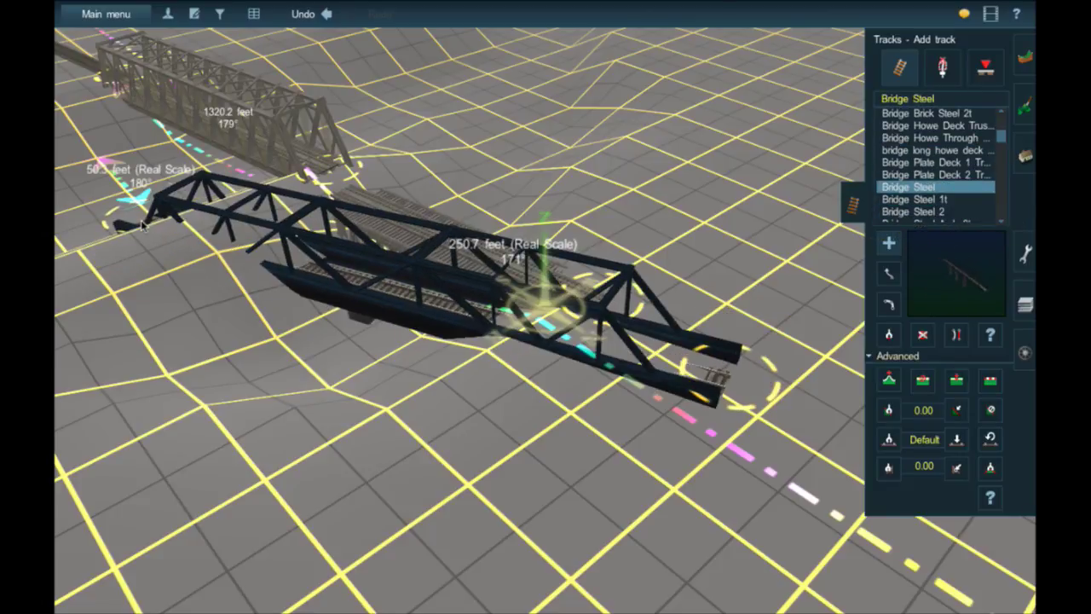
click(915, 199)
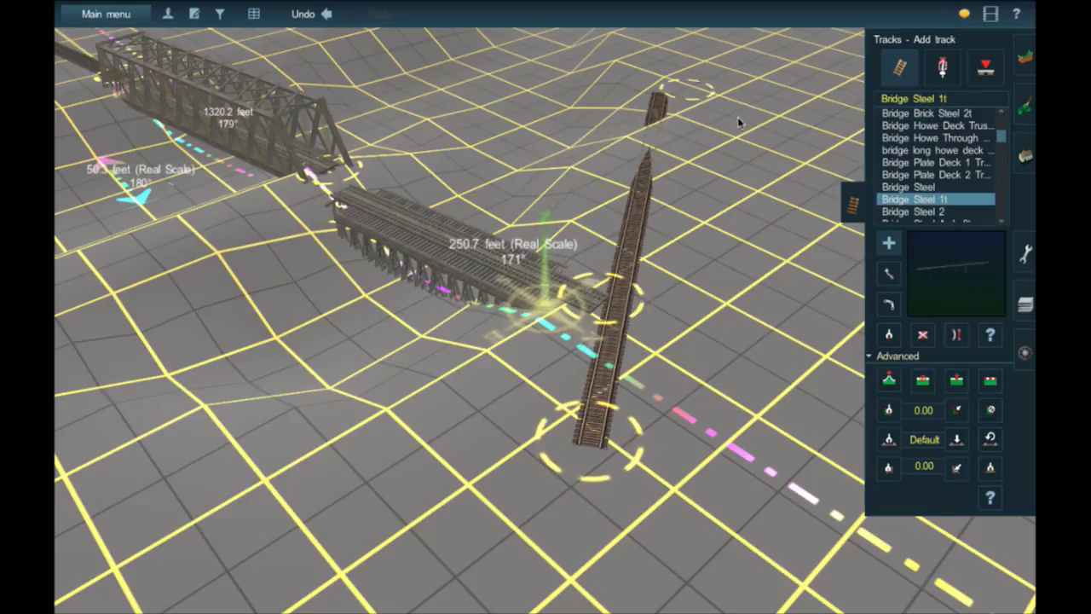
click(817, 160)
Step: Browse the track assets for further bridges, selecting Bridge Stone 2t and Box Girder Track to preview them
scroll(941, 211, down, 3)
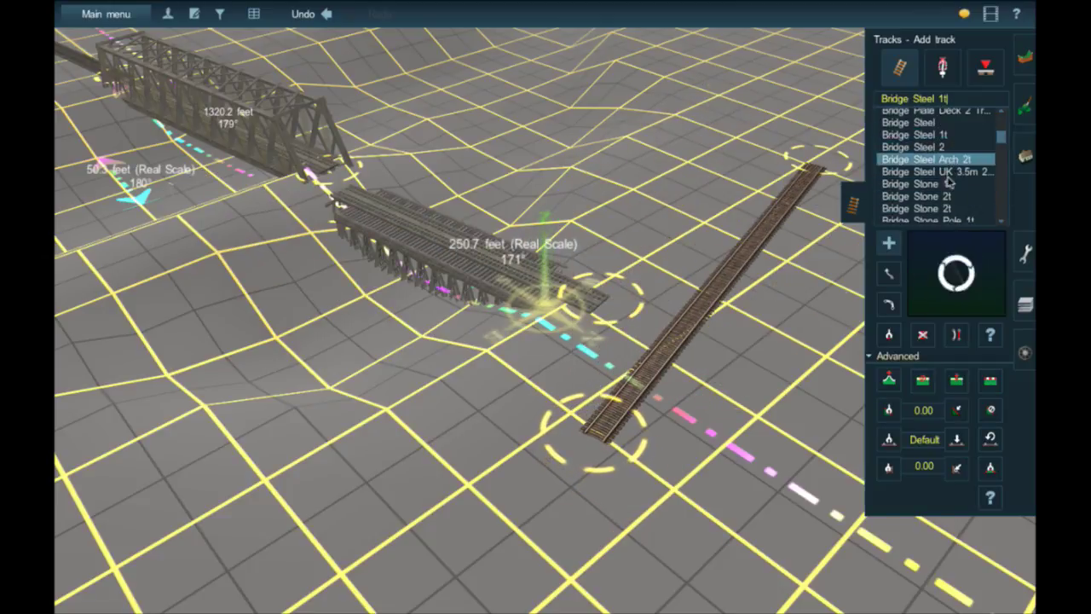
click(949, 181)
click(966, 196)
scroll(966, 198, down, 3)
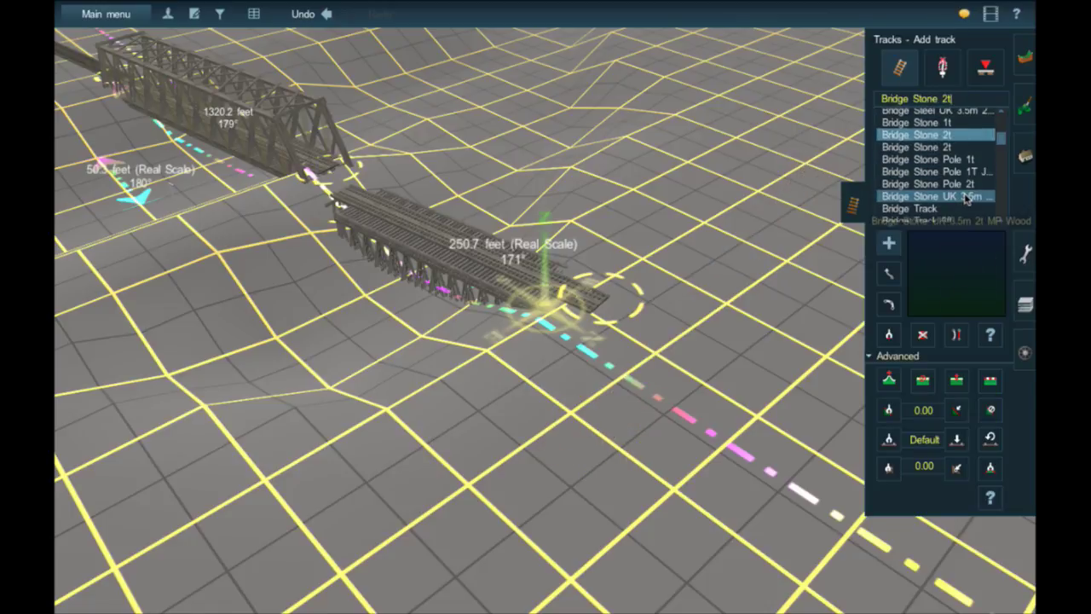
scroll(963, 204, down, 2)
scroll(922, 213, up, 10)
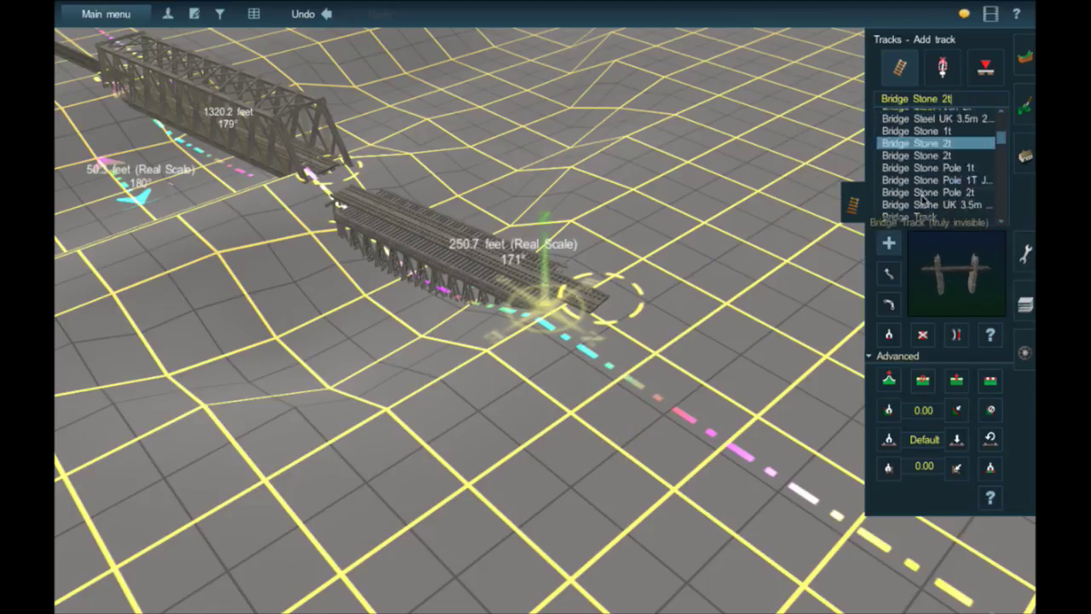
scroll(906, 195, up, 3)
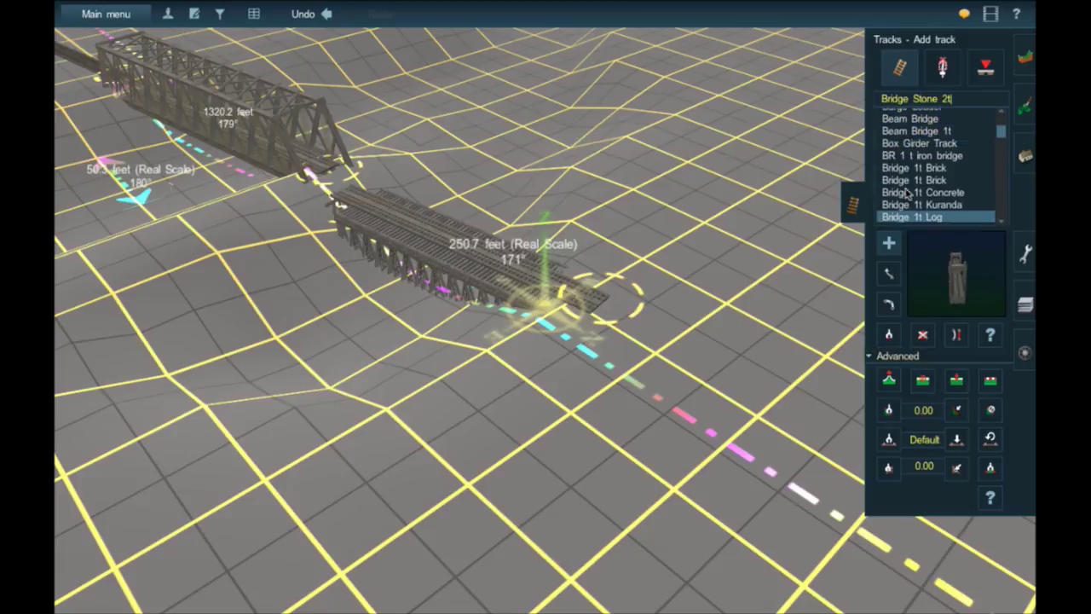
click(916, 147)
scroll(914, 153, up, 3)
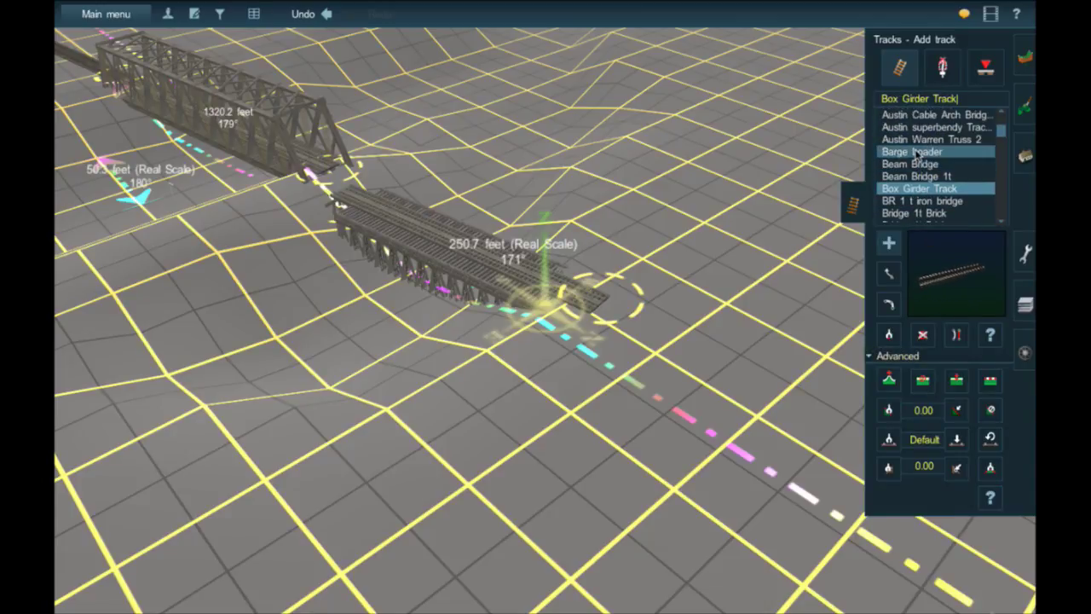
scroll(916, 154, up, 3)
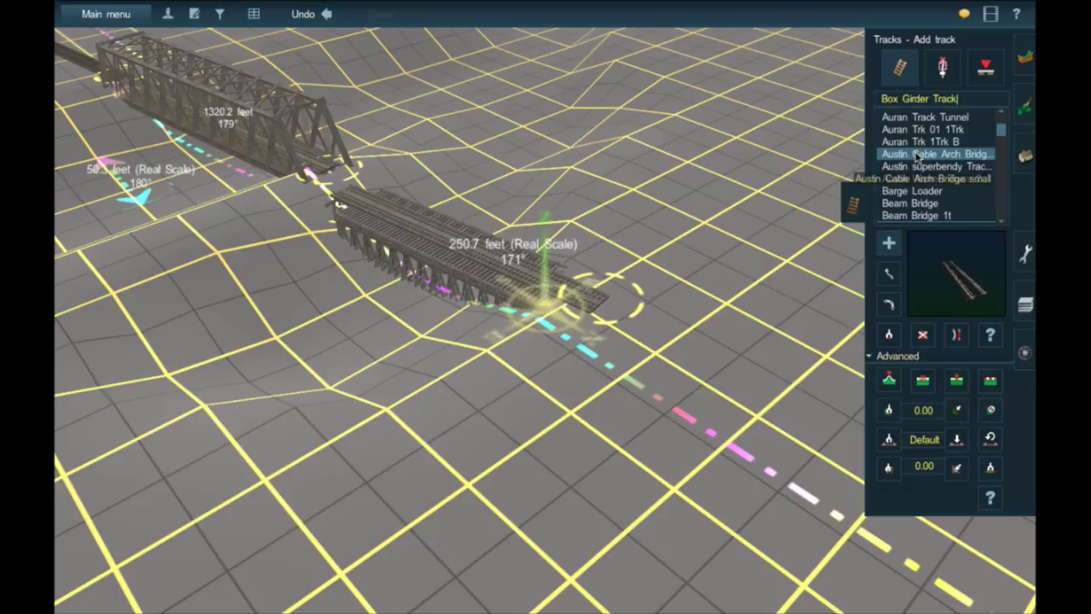
Step: Delete the long Howe deck truss bridge and place a Bridge Plate Deck 1 Track bridge across the dip instead
click(288, 164)
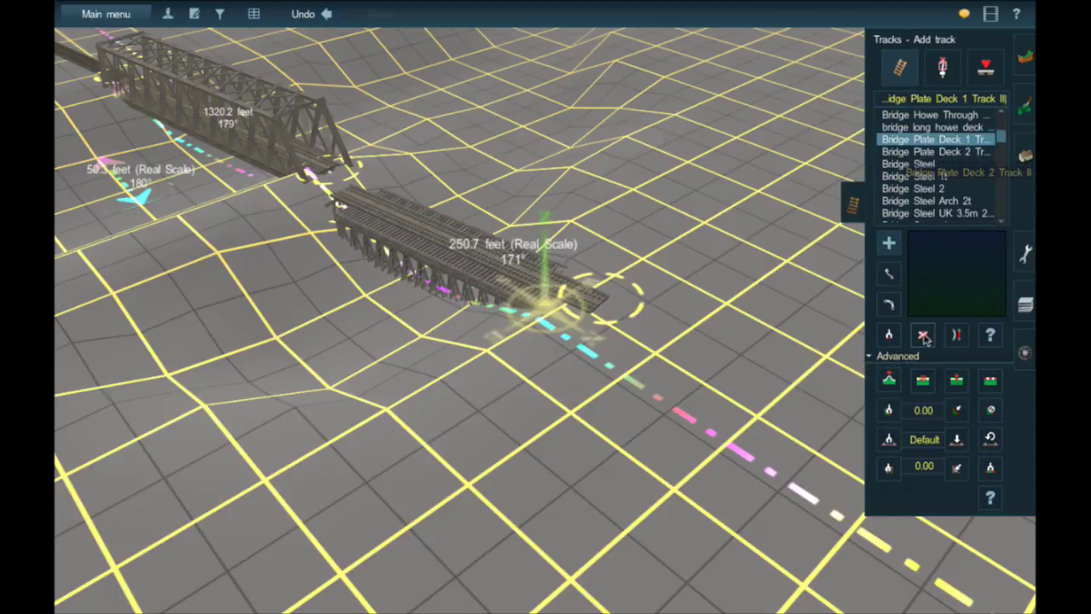
click(514, 279)
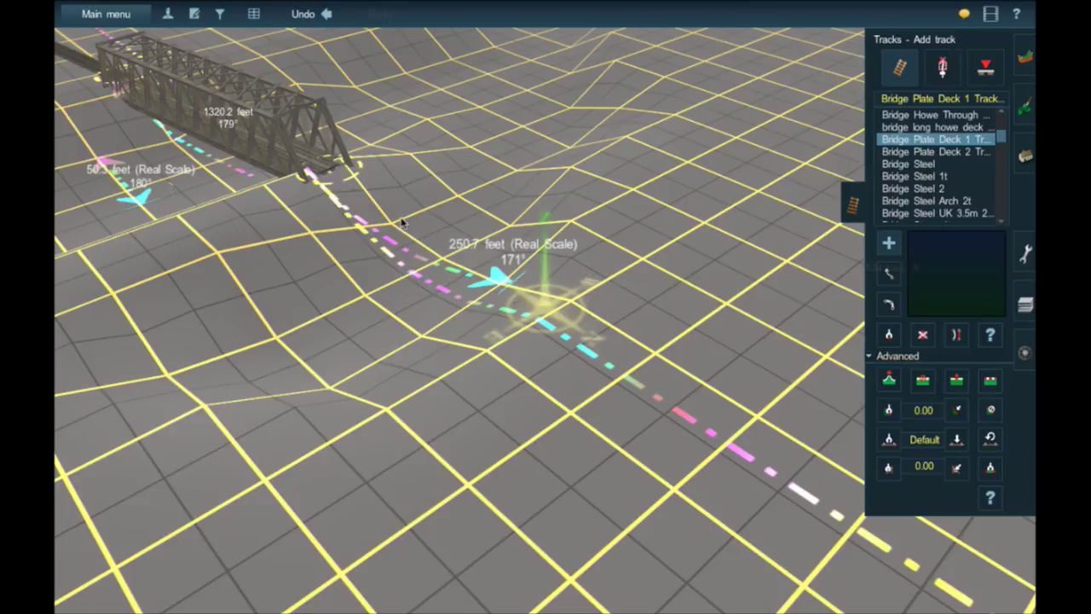
drag(667, 334, 679, 320)
right_click(439, 243)
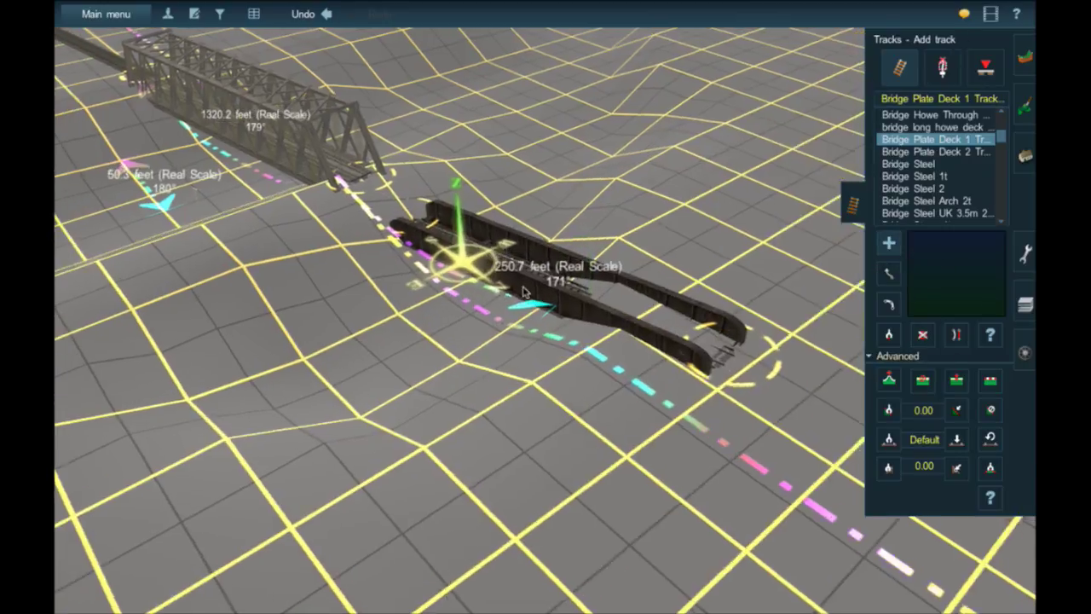
scroll(760, 297, down, 4)
Step: Move the near end of the plate deck bridge toward the end of the truss bridge
click(887, 274)
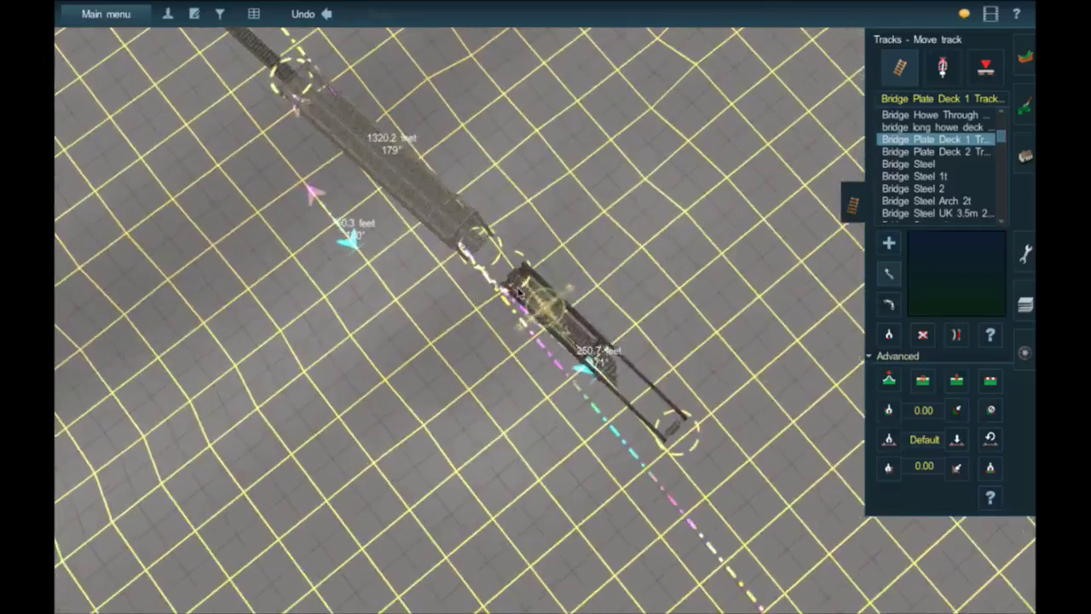
scroll(467, 239, up, 5)
scroll(460, 228, down, 3)
right_click(399, 180)
scroll(469, 222, down, 3)
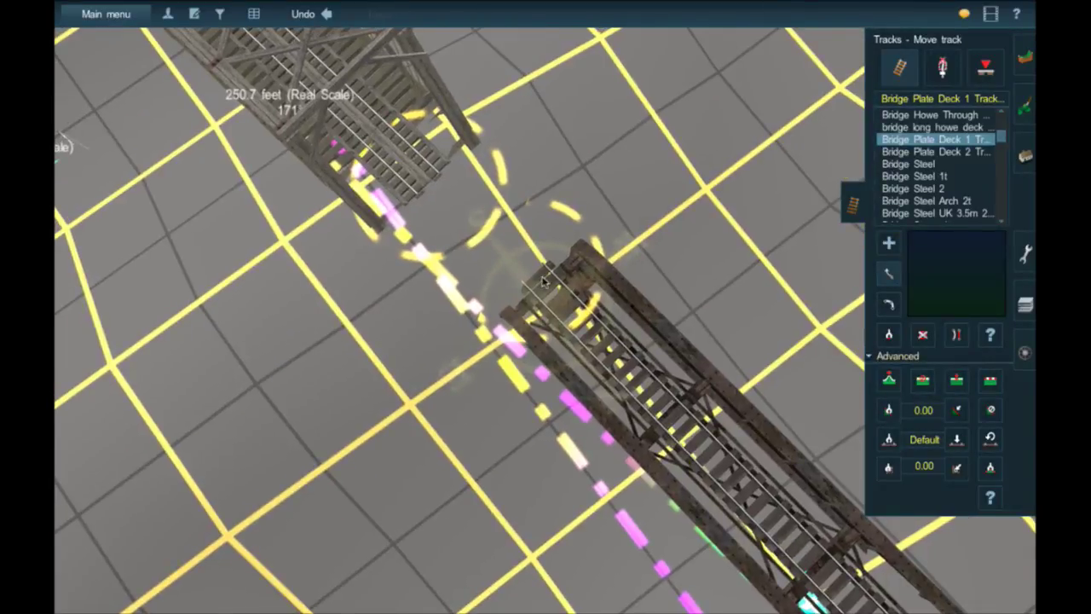
drag(543, 281, 419, 183)
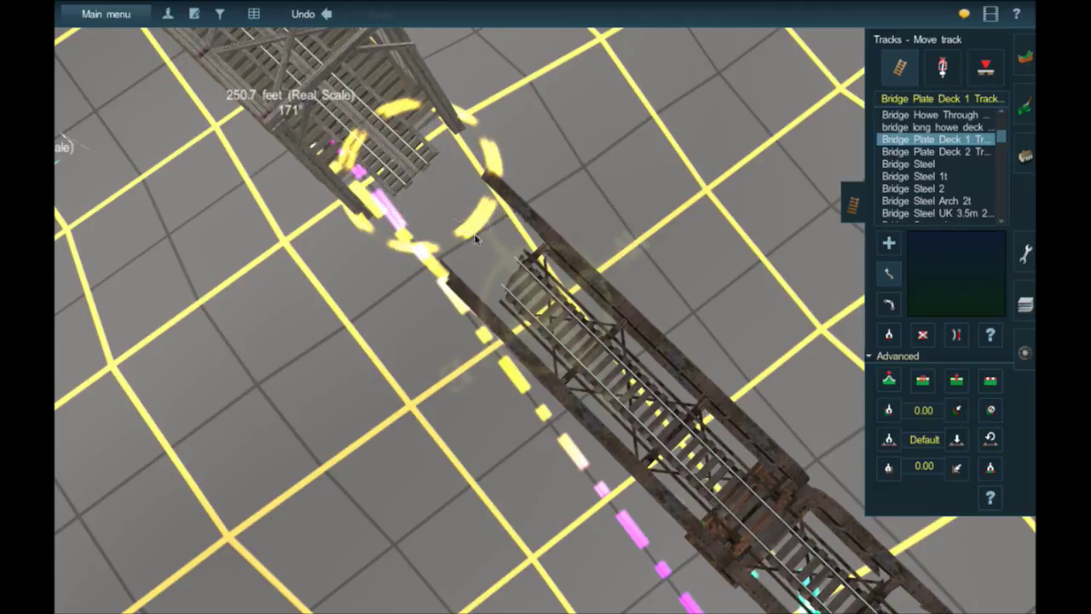
drag(461, 230, 500, 236)
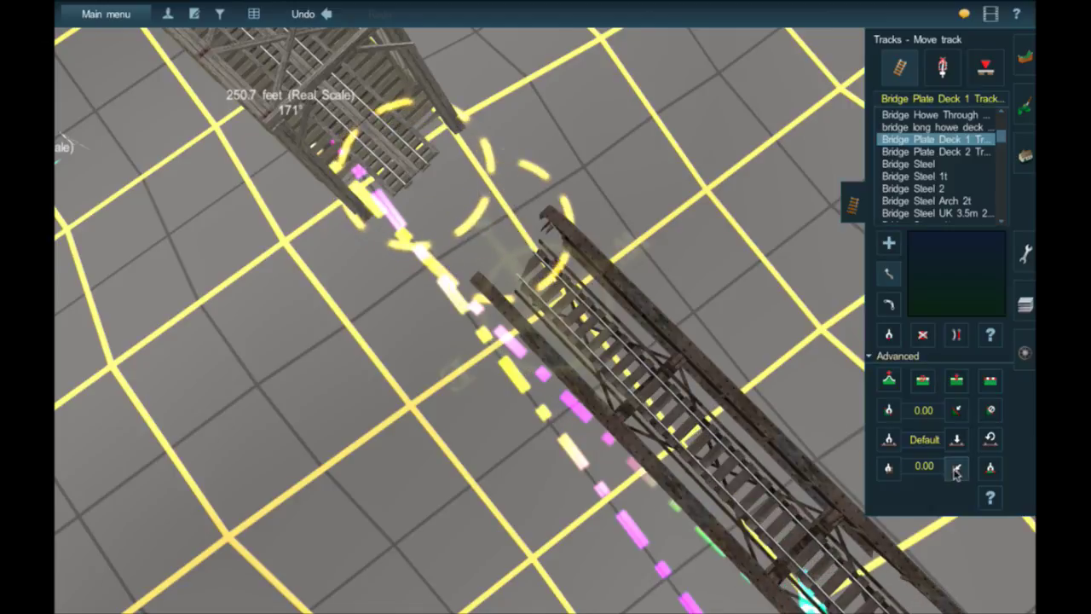
Step: Bring the plate deck bridge's near end up against the truss bridge, and apply the 0.00 vertex height to it
click(501, 258)
key(Down)
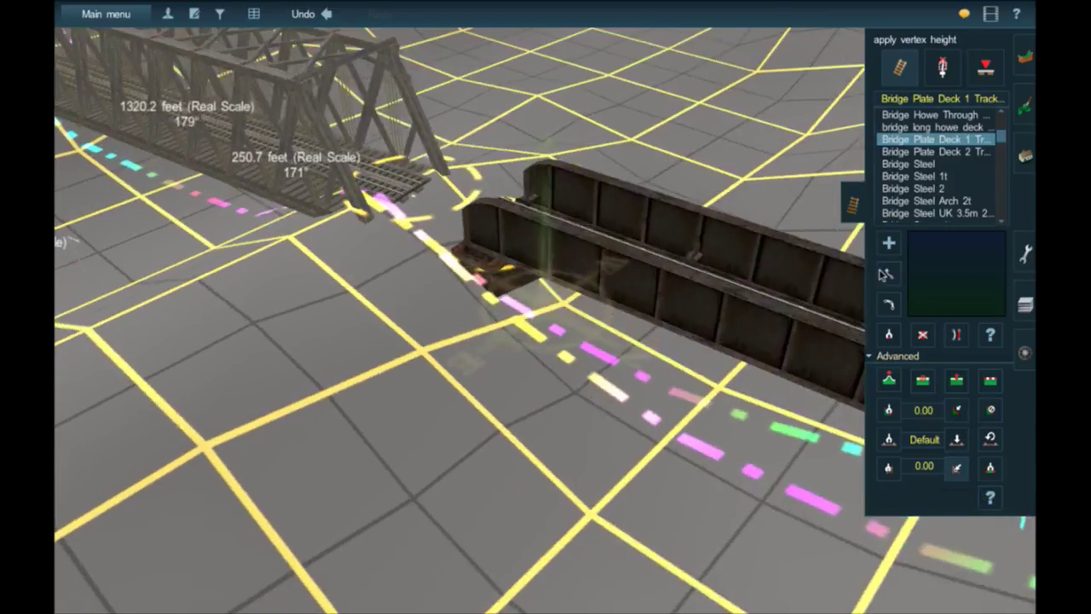
click(889, 273)
drag(474, 252, 405, 212)
key(Down)
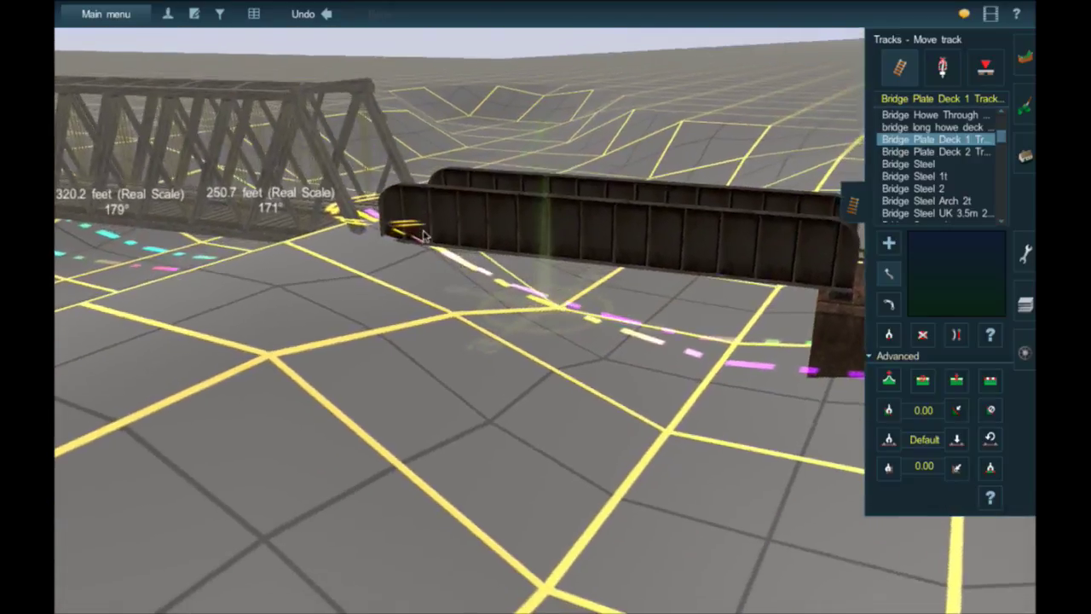
right_drag(424, 236, 345, 286)
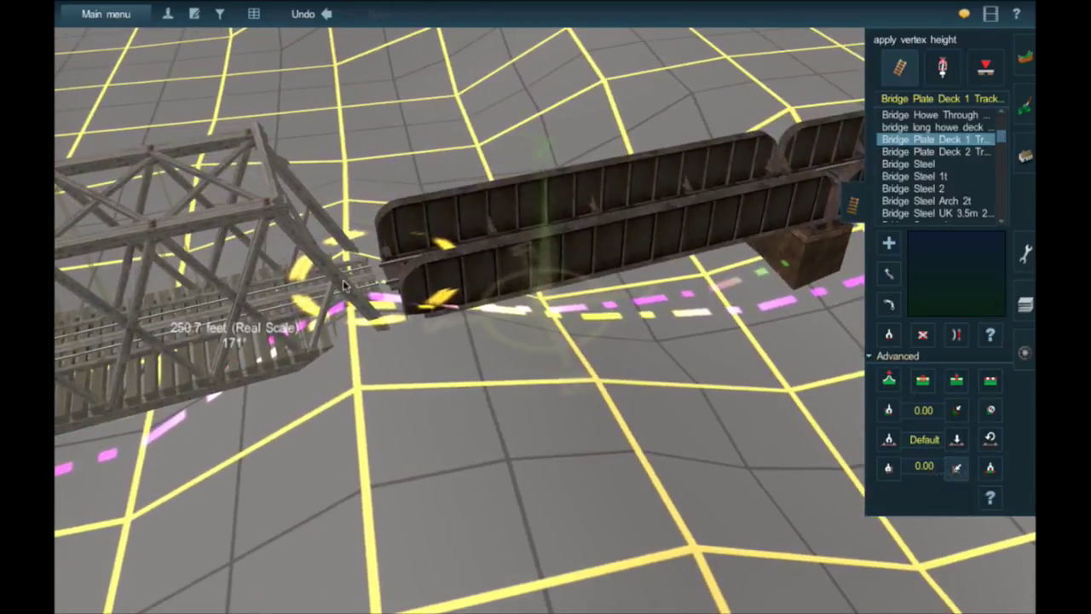
key(Up)
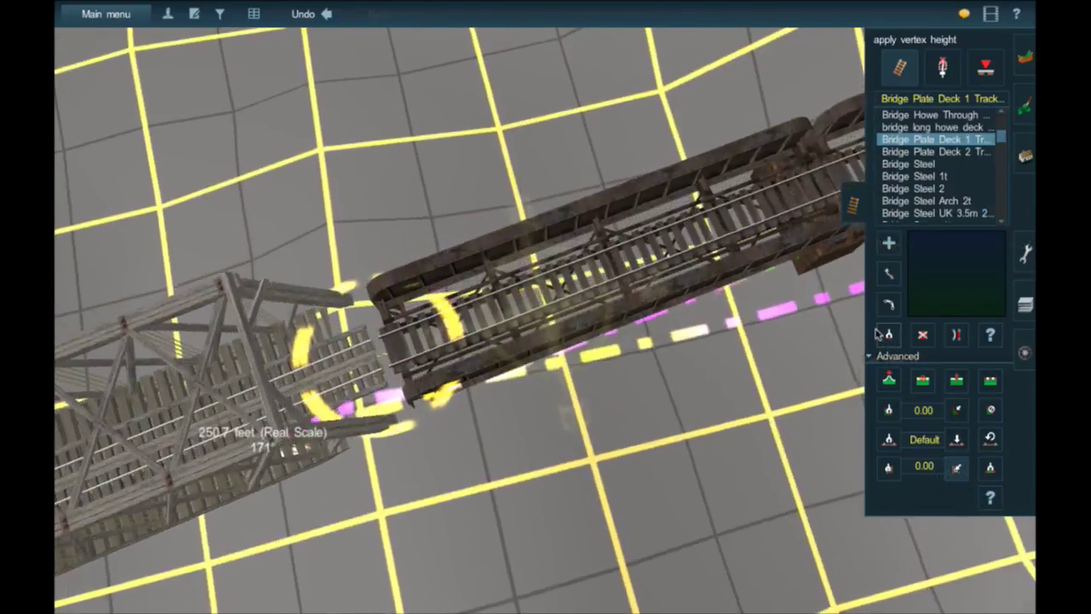
Step: Pull in the far end of the plate deck bridge to shorten it to a single span, and inspect its meeting with the truss bridge
click(887, 335)
key(Down)
key(Left)
key(Up)
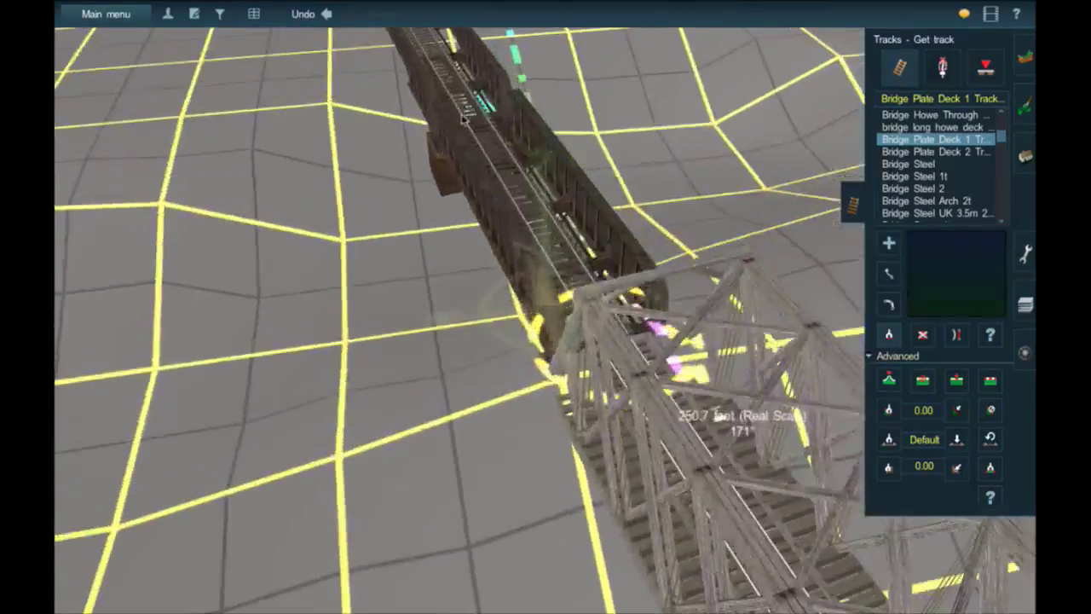
right_click(467, 118)
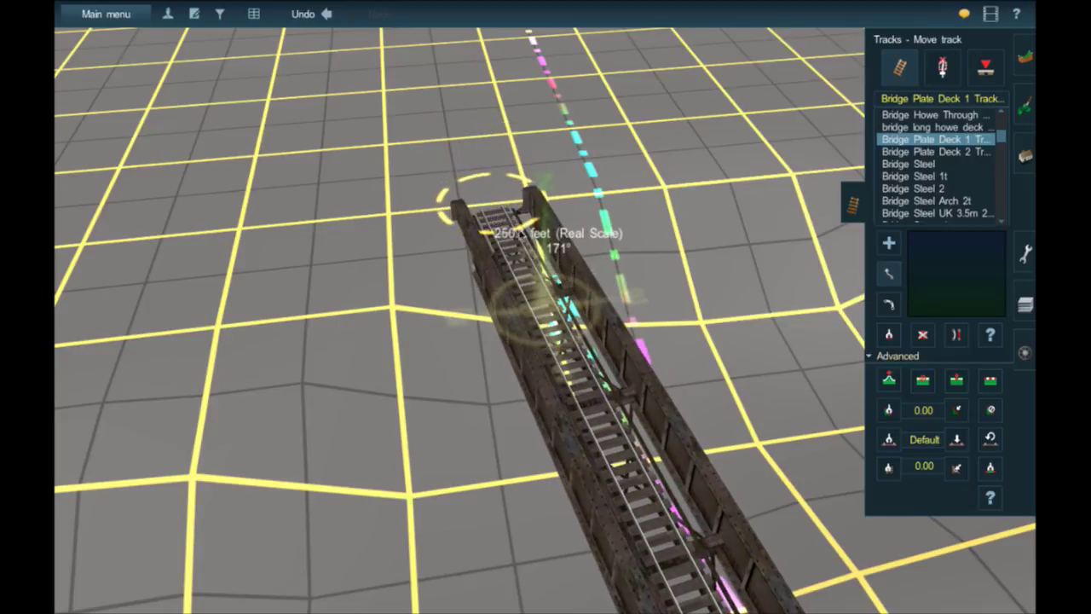
right_drag(522, 234, 566, 294)
right_drag(652, 409, 657, 417)
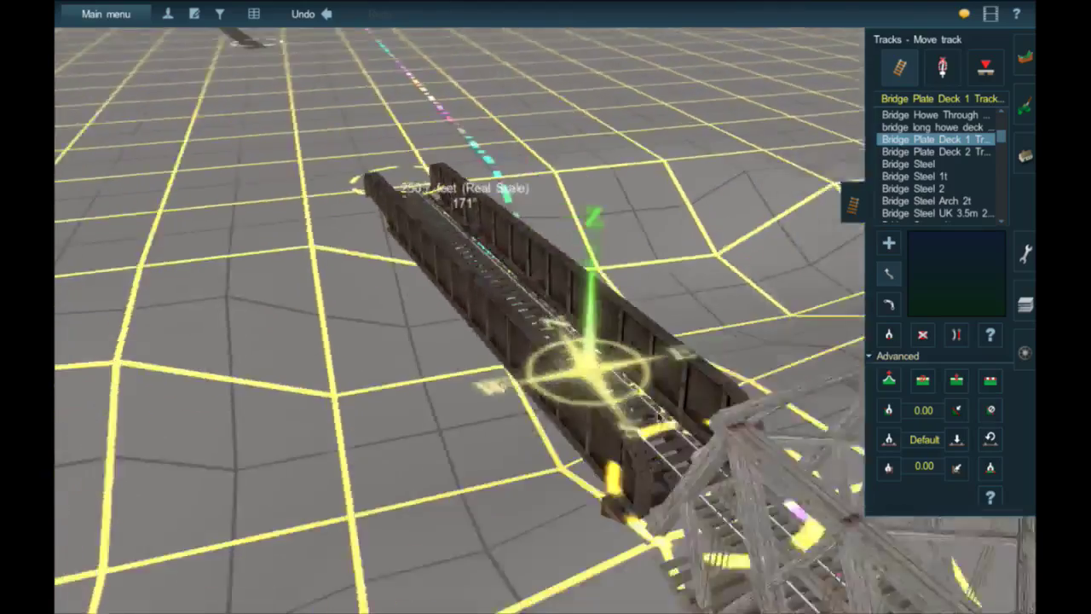
key(Left)
right_click(704, 296)
right_click(707, 288)
key(Right)
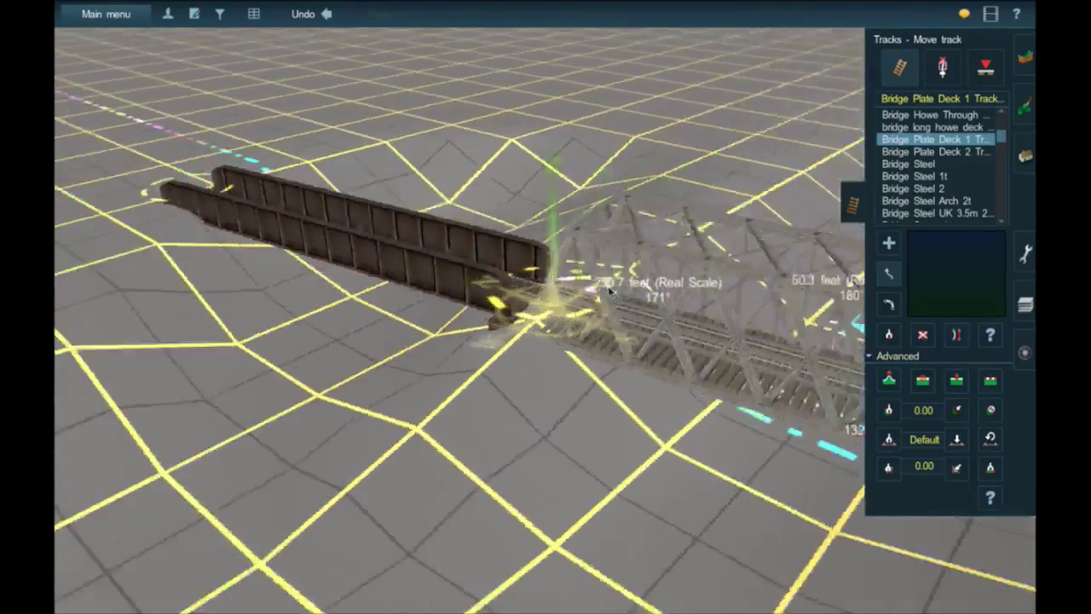
right_drag(610, 291, 716, 372)
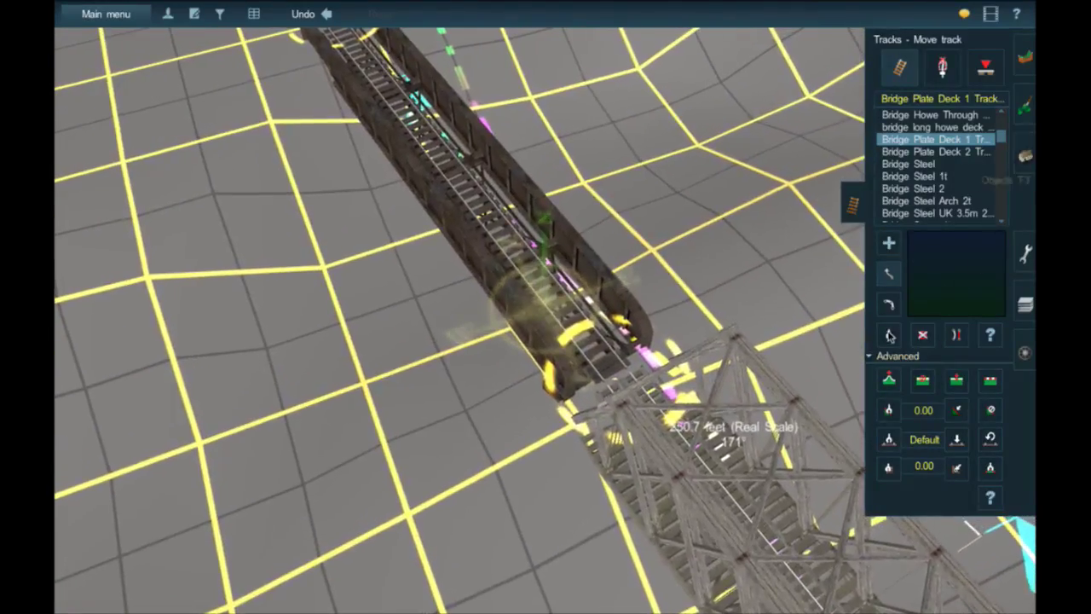
Step: Pick up the TANE 1Trk Wood type from the distant track and join the truss and plate deck bridges with a short piece
click(888, 335)
right_drag(788, 305, 215, 152)
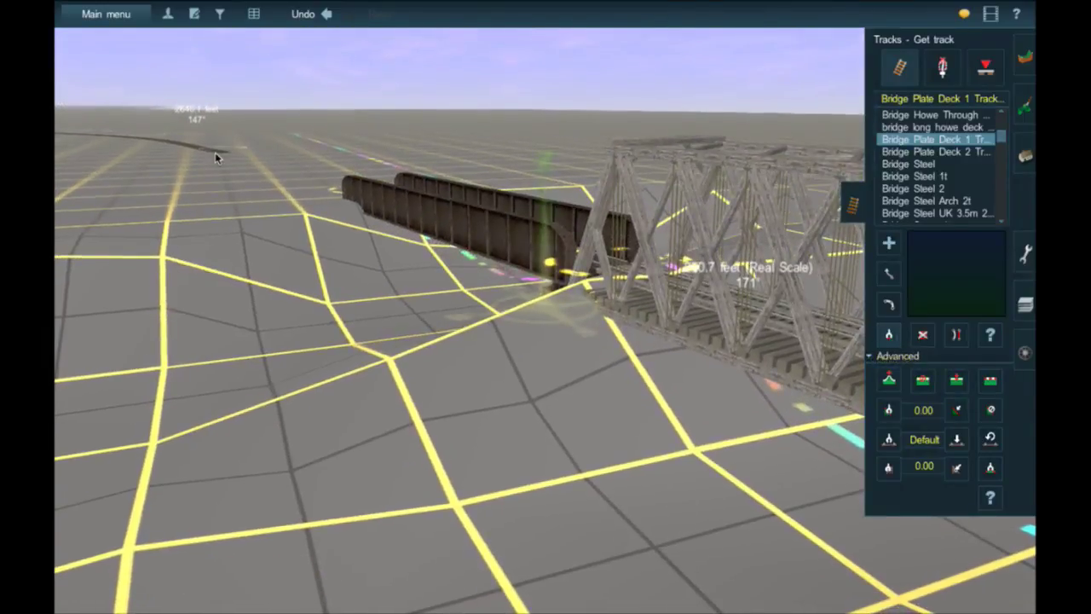
click(215, 152)
right_drag(711, 292, 605, 433)
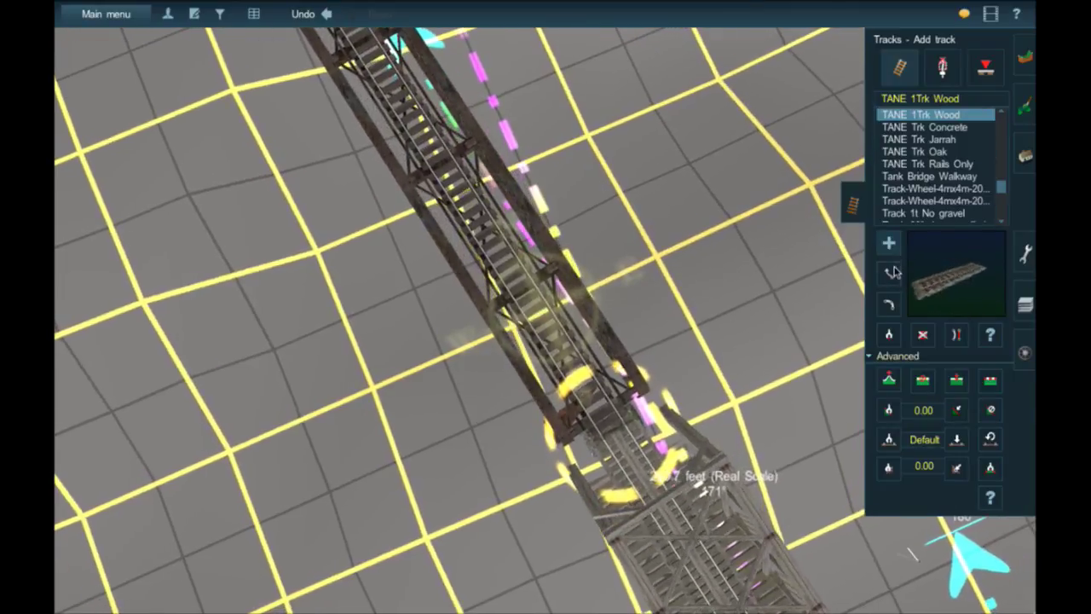
Step: Adjust the short connecting track where the truss bridge meets the plate deck bridge
key(m)
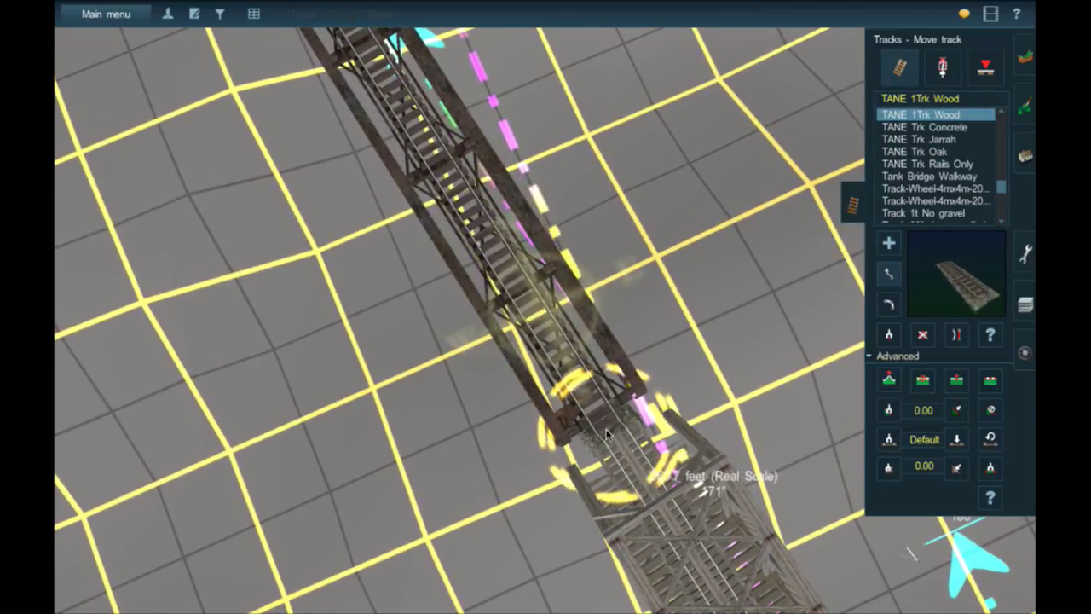
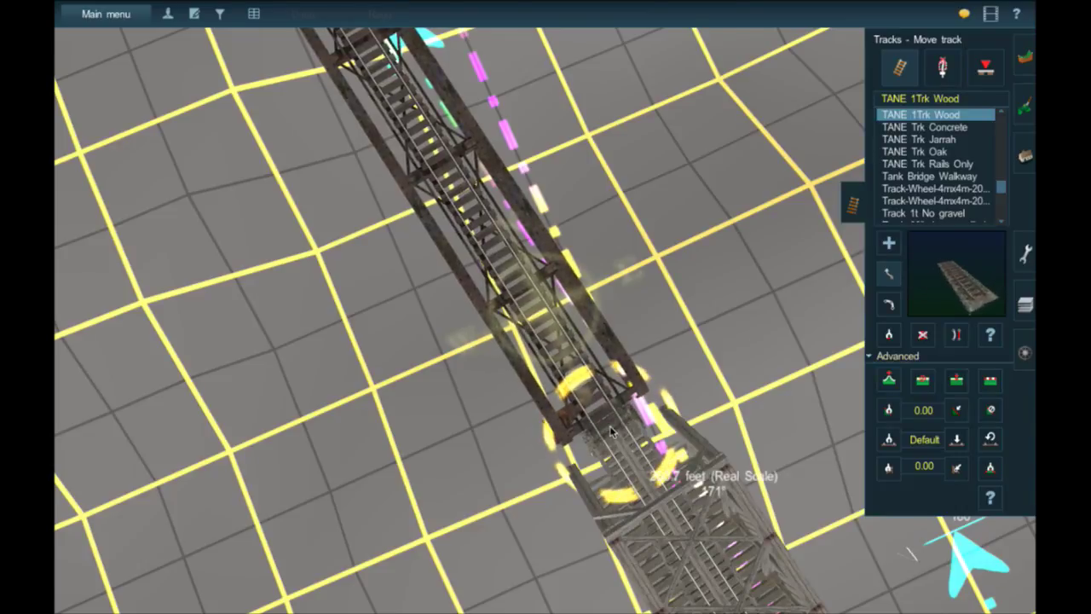
click(610, 432)
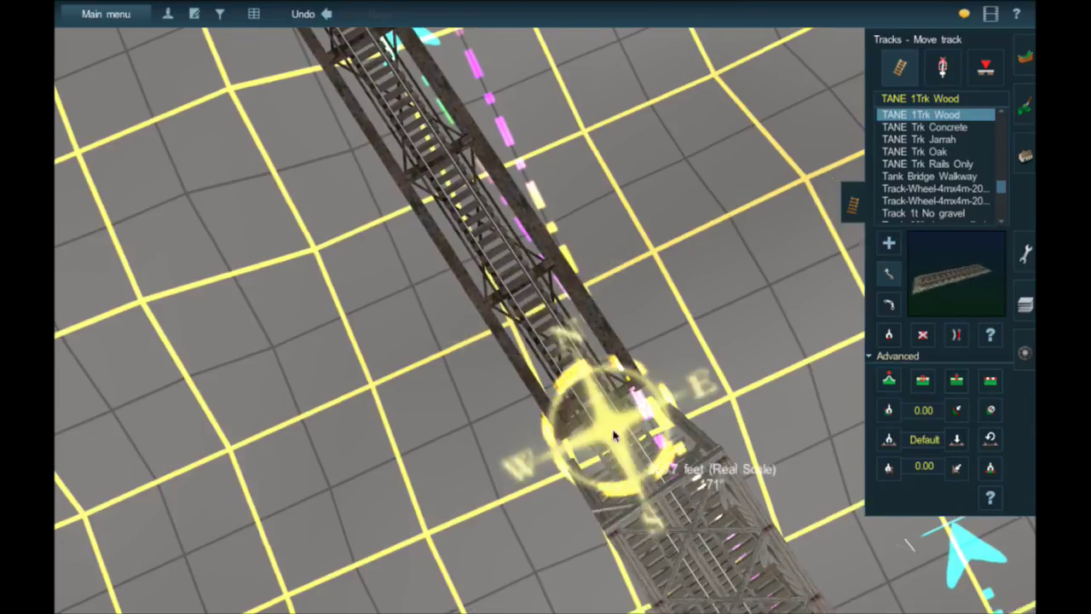
scroll(579, 343, up, 8)
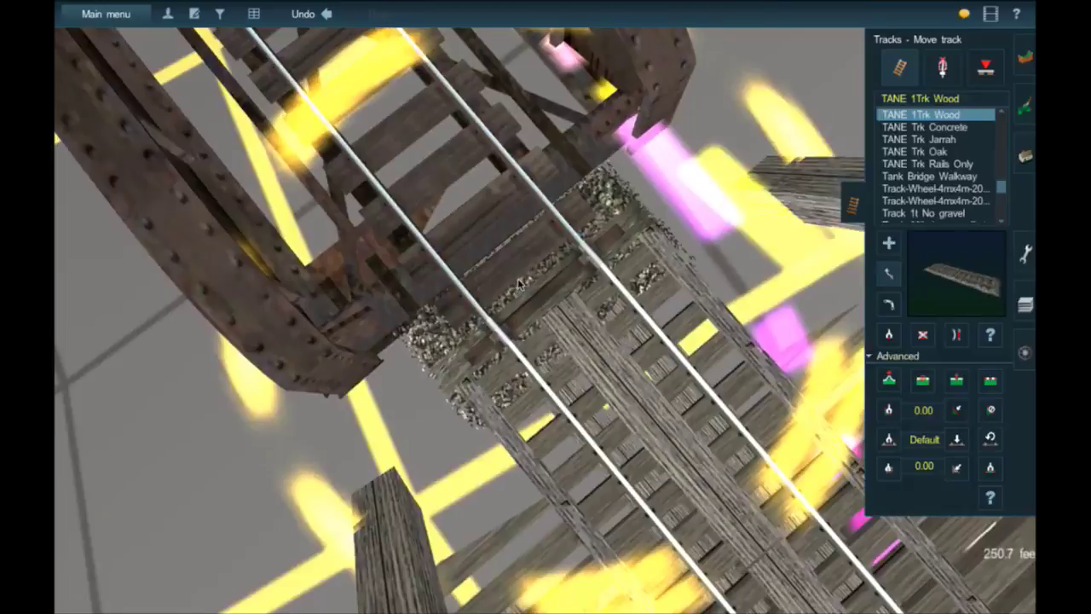
drag(520, 282, 527, 283)
scroll(525, 279, down, 6)
key(Down)
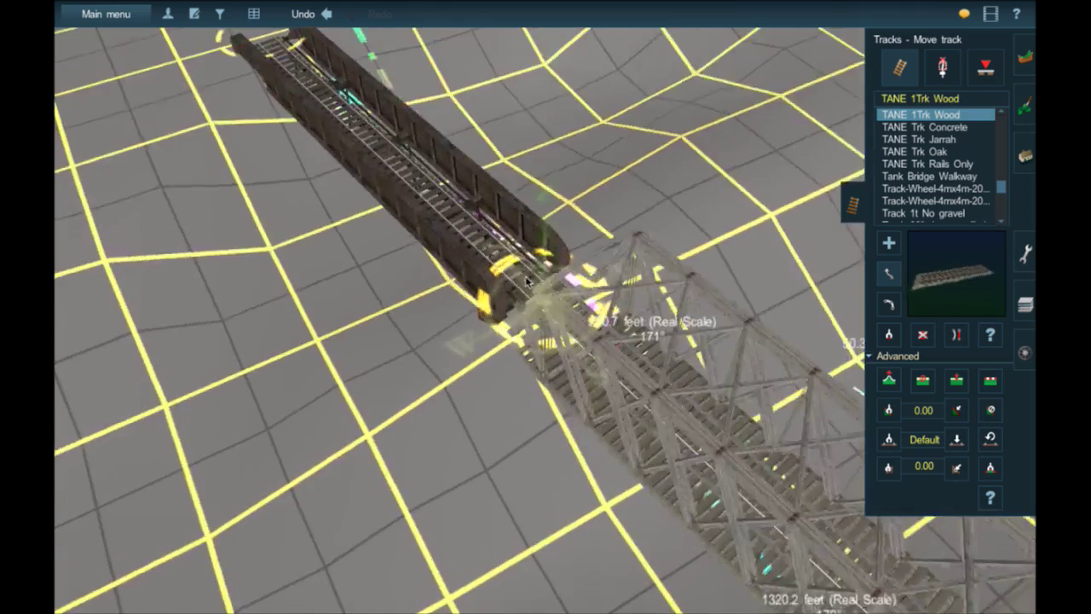
Step: Lay TANE 1Trk Wood between the distant track's end and the far end of the plate deck bridge, and inspect the joint
right_click(443, 225)
scroll(483, 221, up, 3)
key(Up)
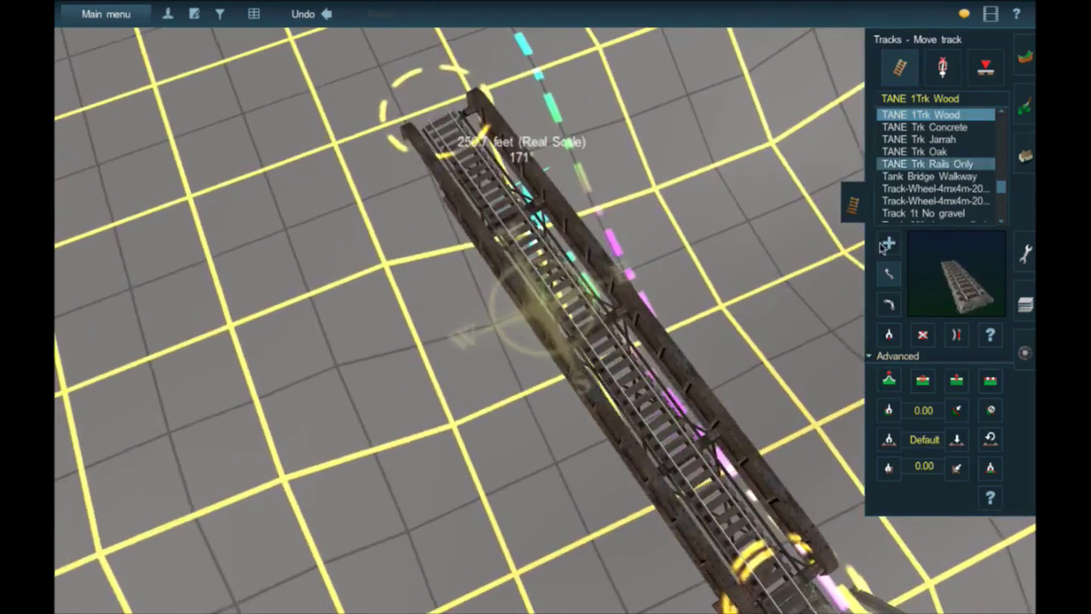
key(Down)
key(Up)
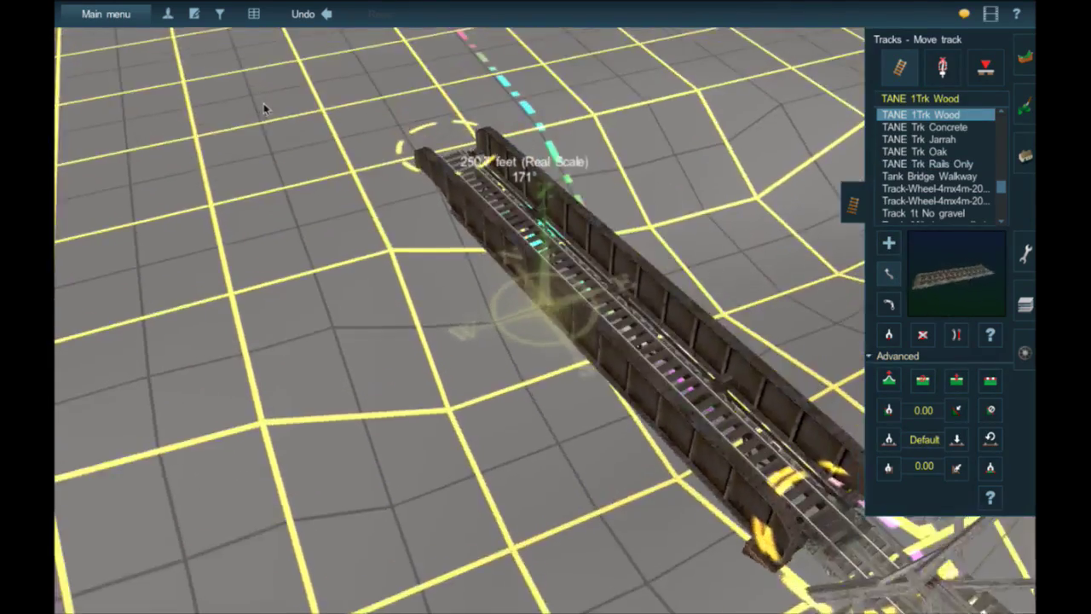
key(Down)
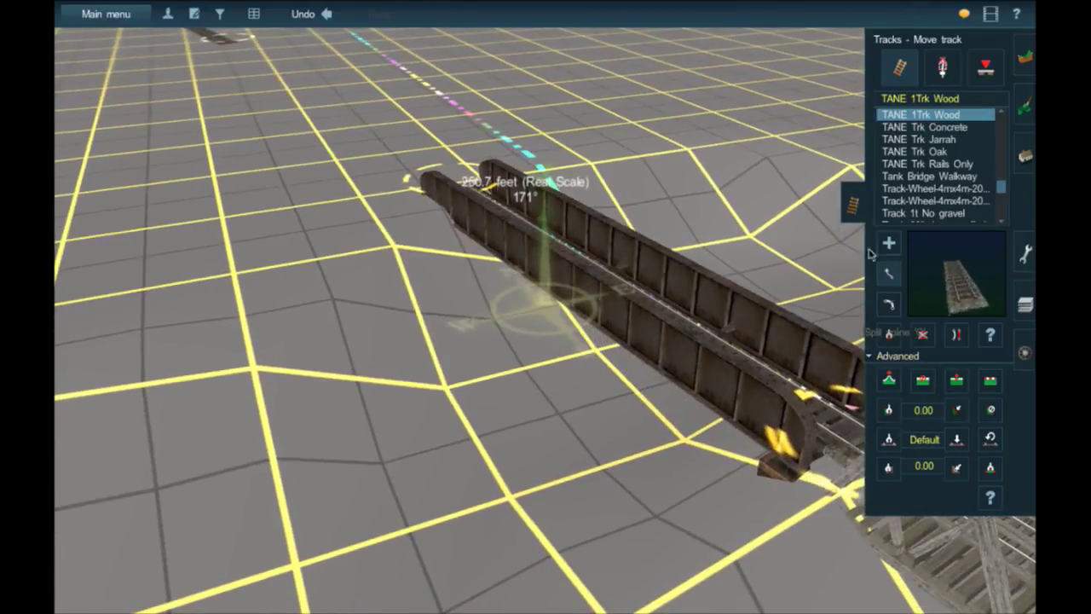
click(449, 196)
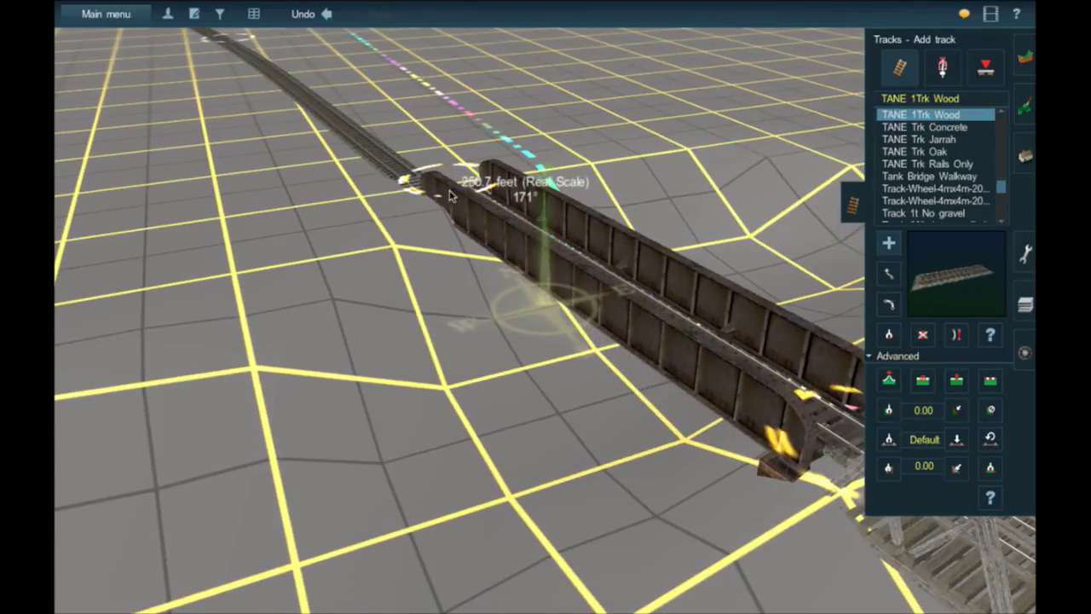
right_click(405, 198)
scroll(454, 231, up, 5)
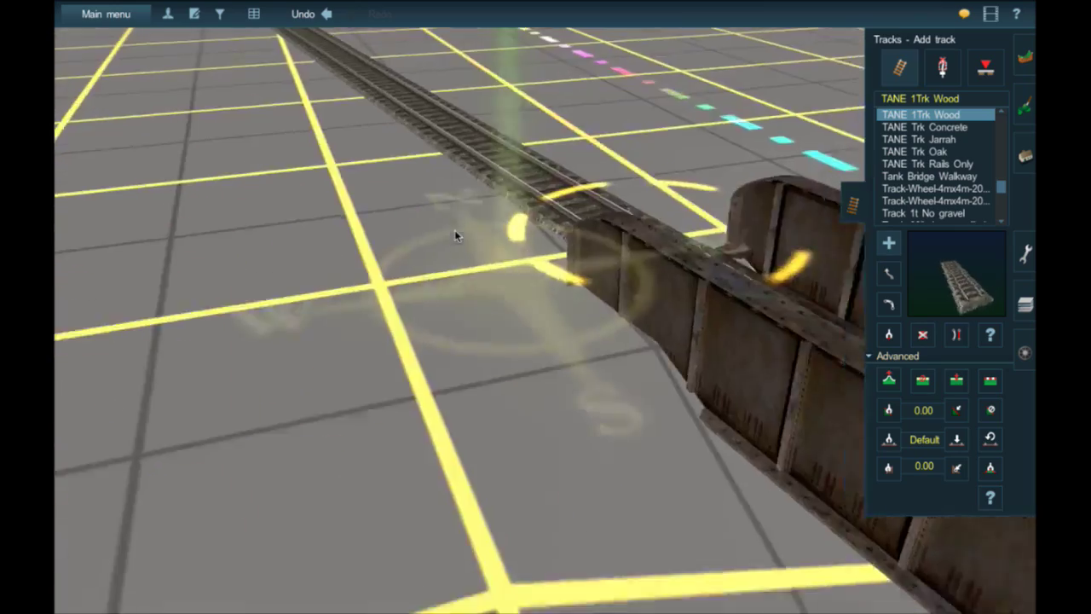
scroll(511, 255, down, 3)
right_click(564, 272)
key(Left)
right_click(615, 223)
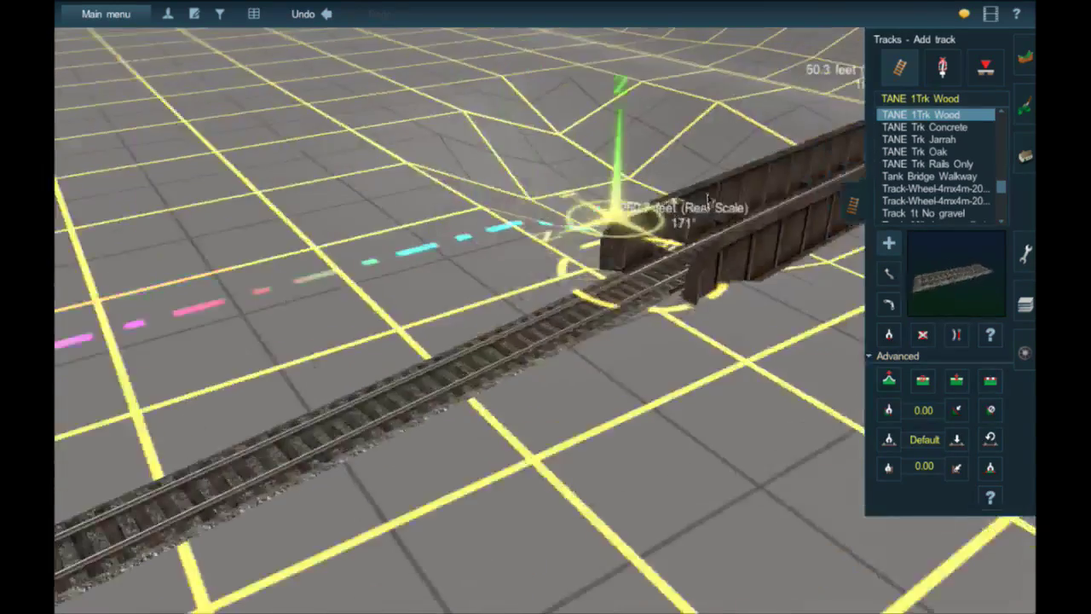
Step: Switch to moving track and examine where the truss bridge's far end meets the wood track
right_click(595, 278)
right_drag(594, 280, 492, 417)
right_click(491, 417)
key(Left)
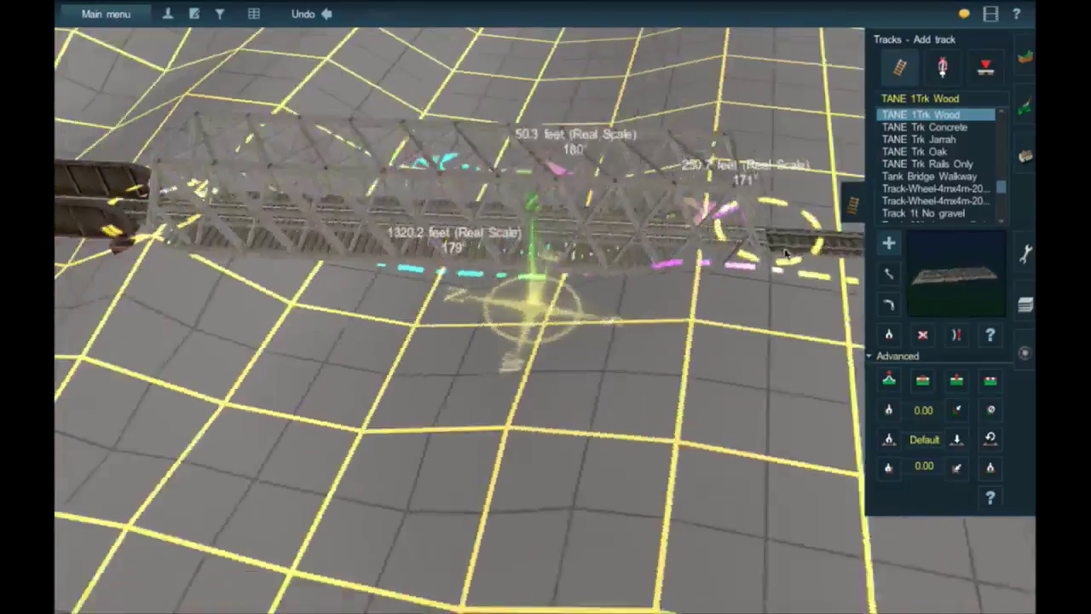
right_click(711, 223)
click(889, 269)
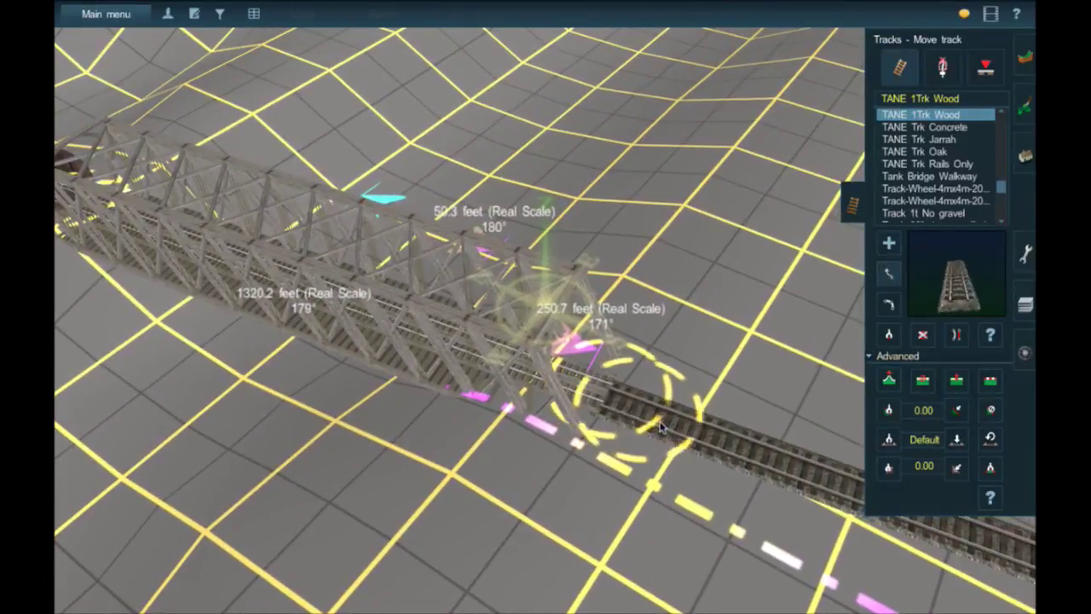
right_drag(608, 406, 535, 335)
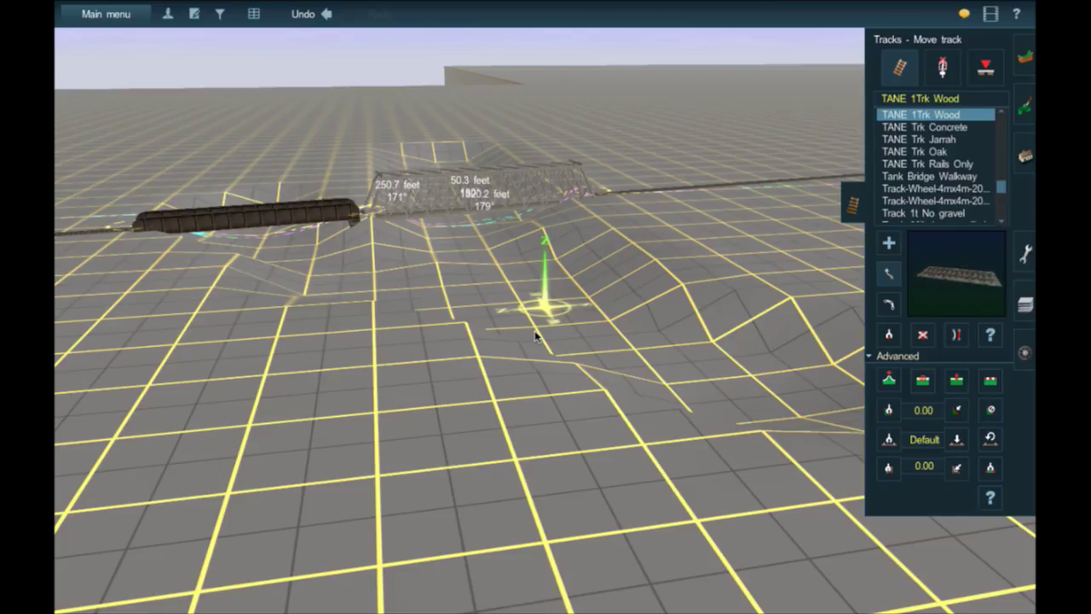
Step: Inspect the truss bridge and its joint with the plate deck bridge from both sides of the valley
key(Left)
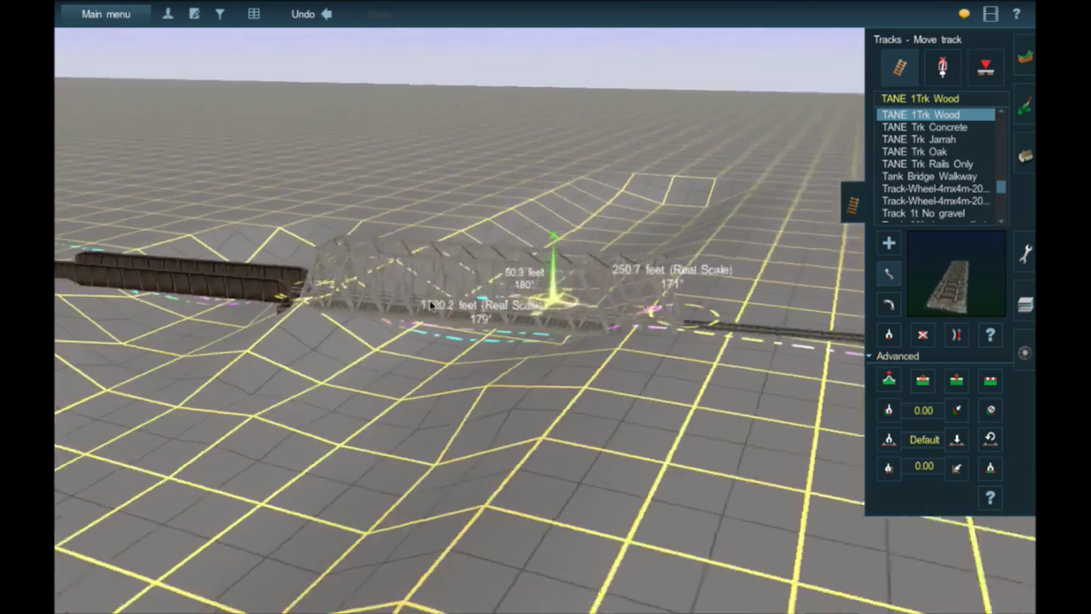
right_click(400, 288)
right_drag(439, 294, 655, 352)
right_click(656, 352)
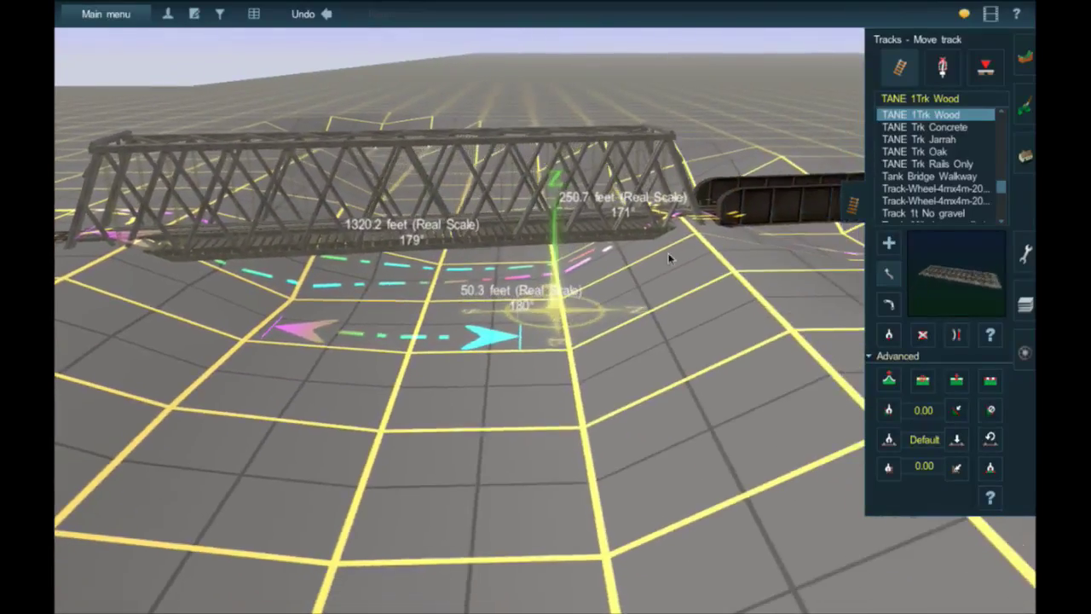
right_click(643, 232)
right_drag(613, 255, 575, 277)
key(Down)
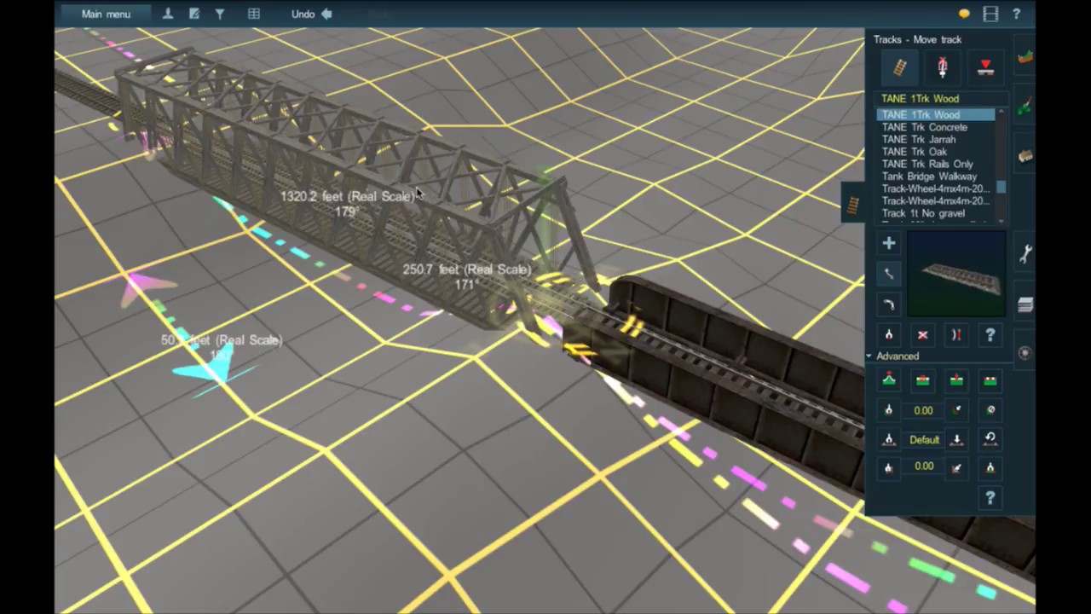
key(Right)
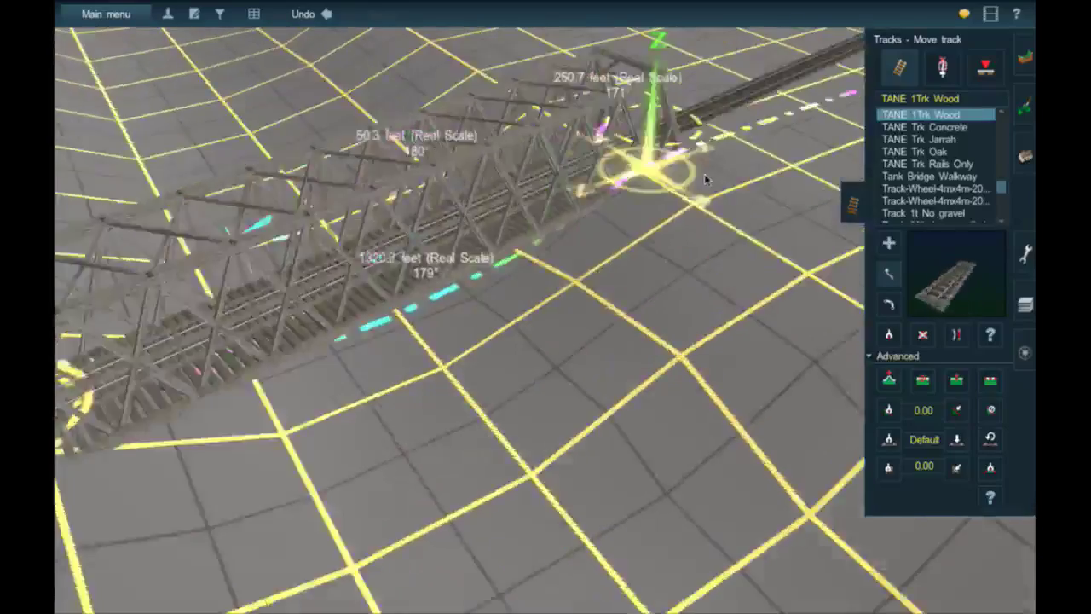
Step: Follow the track away from the bridges to the yard and examine the junctions beside the engine shed
scroll(705, 179, down, 4)
right_drag(705, 179, 569, 288)
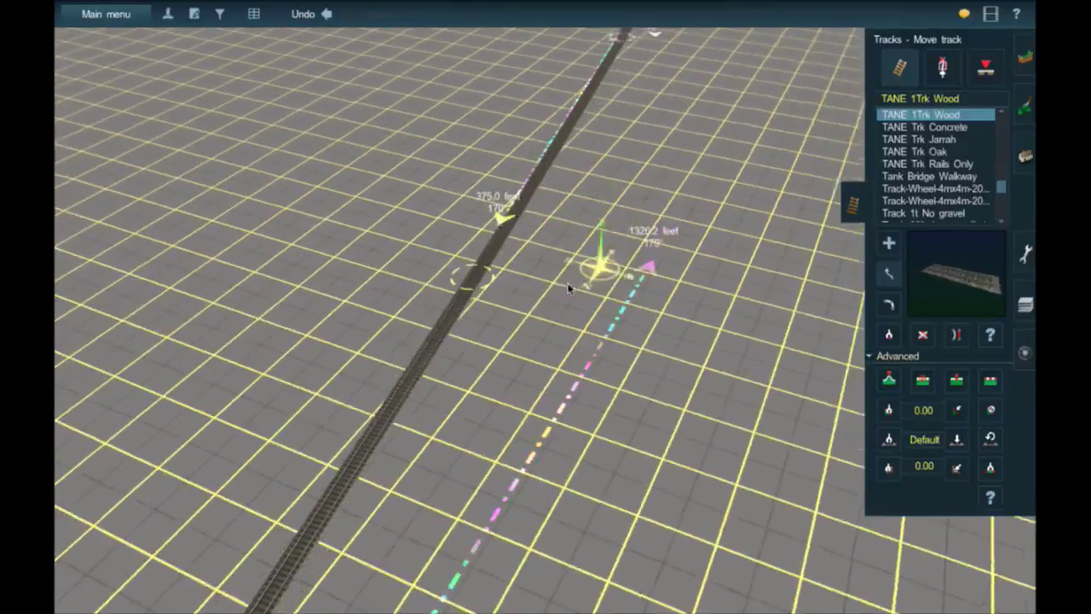
right_click(455, 469)
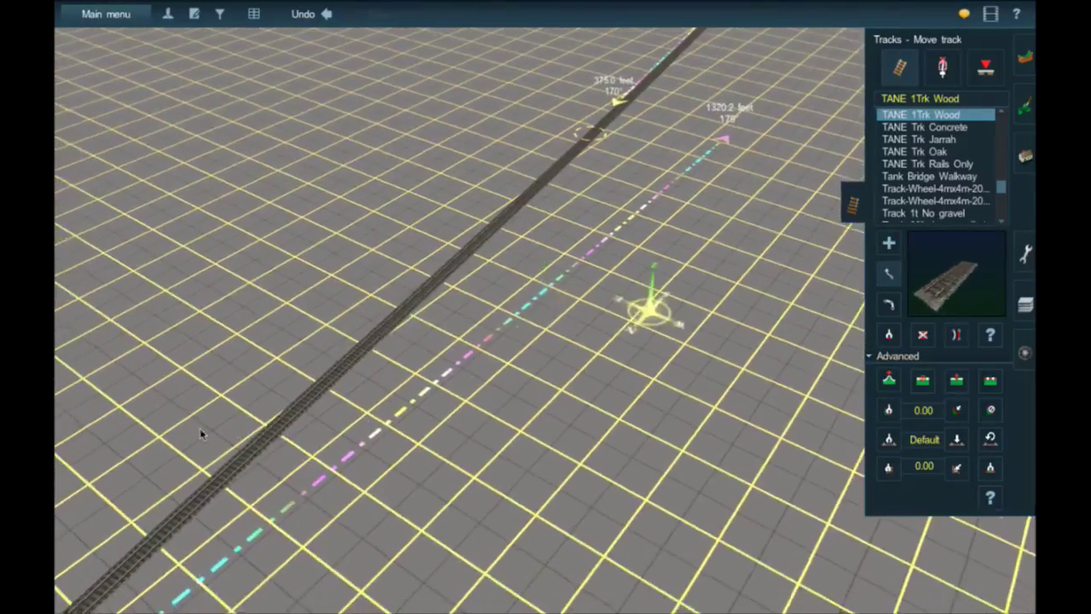
right_drag(202, 435, 499, 217)
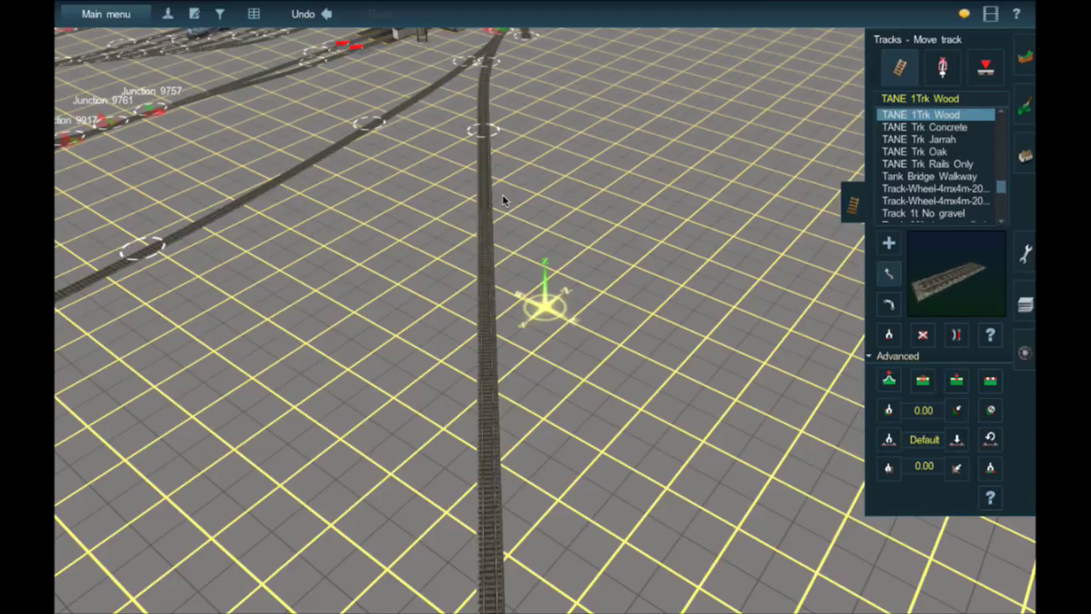
right_click(502, 195)
right_click(494, 135)
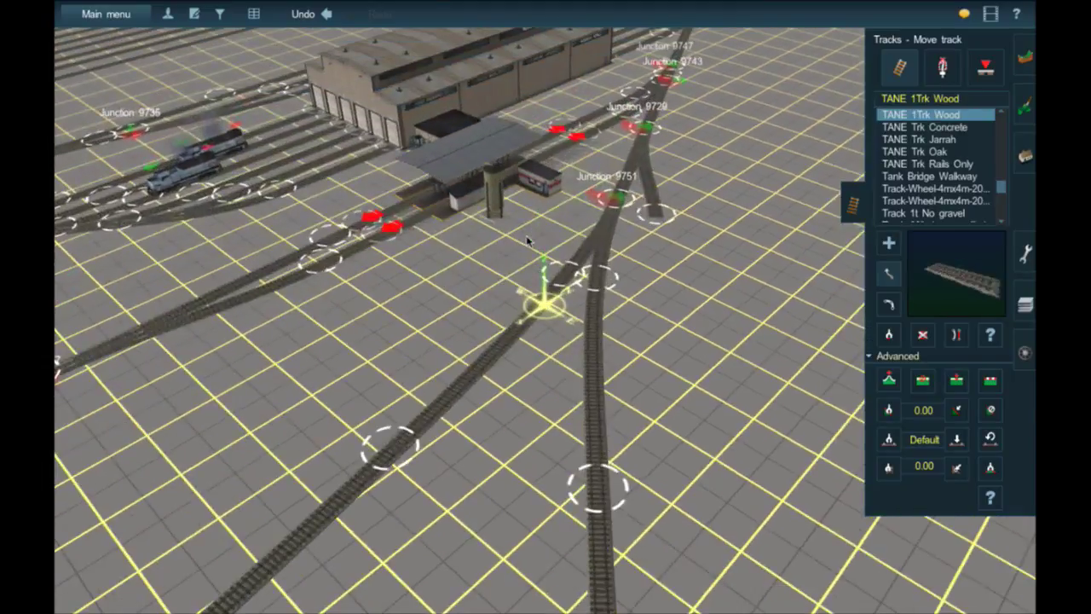
key(Down)
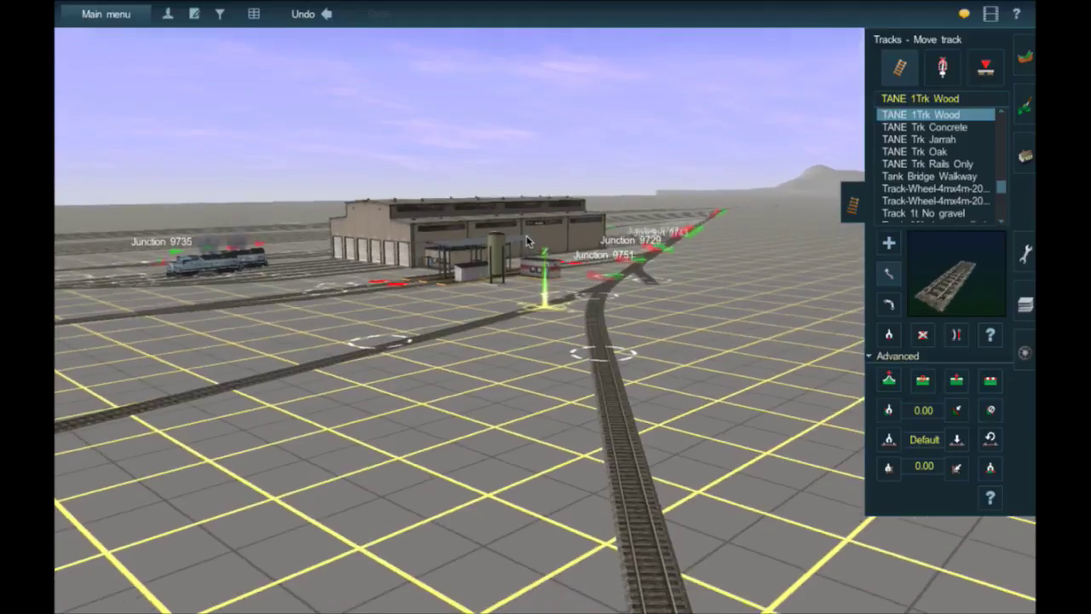
right_drag(528, 241, 528, 241)
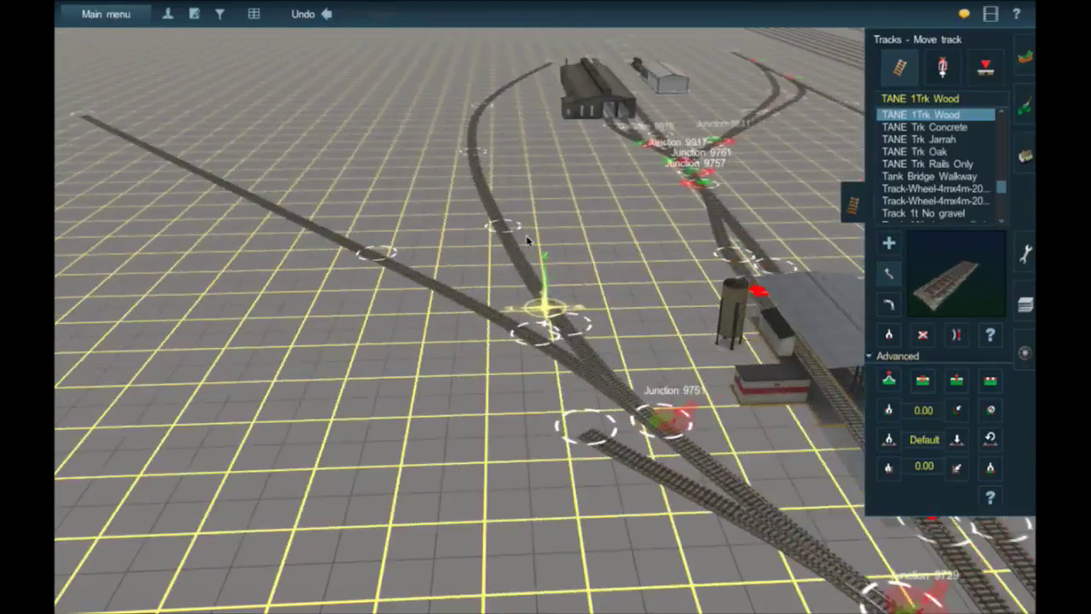
Step: Check the track's course across the baseboards on the overview map and return to the bridge valley
key(Left)
right_drag(434, 169, 587, 155)
scroll(537, 256, down, 10)
scroll(572, 230, down, 4)
right_click(574, 226)
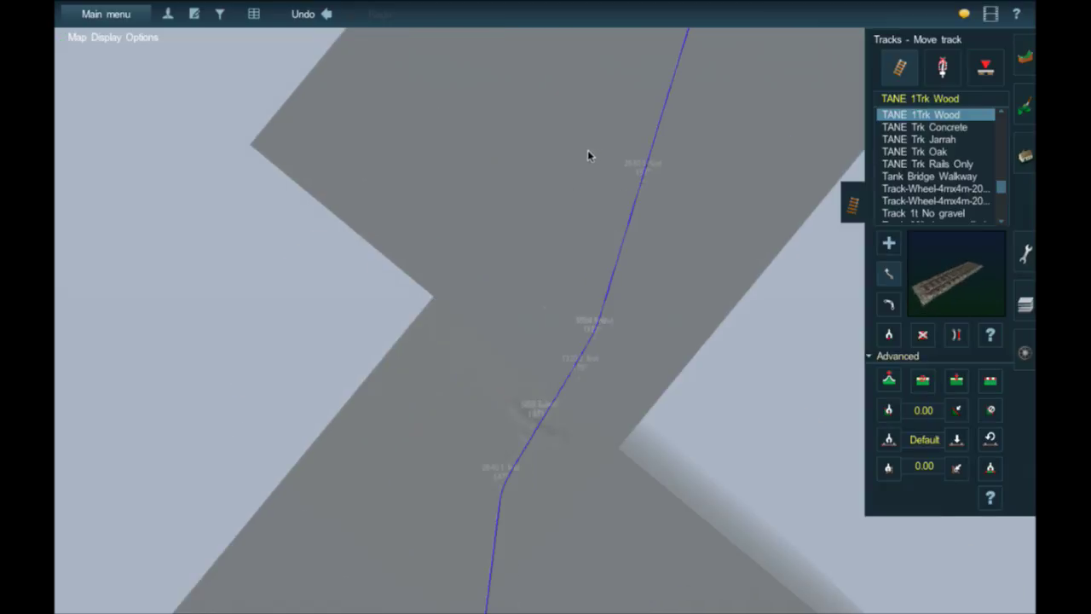
right_click(540, 428)
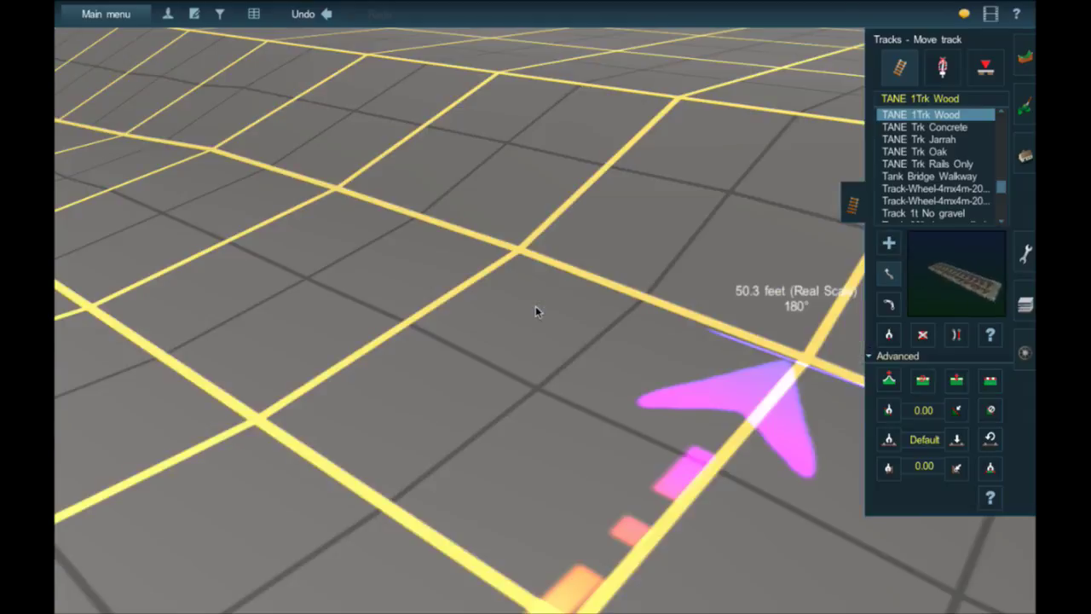
Step: Look over the finished bridges once more and view the two locomotives parked in the yard
scroll(536, 305, down, 5)
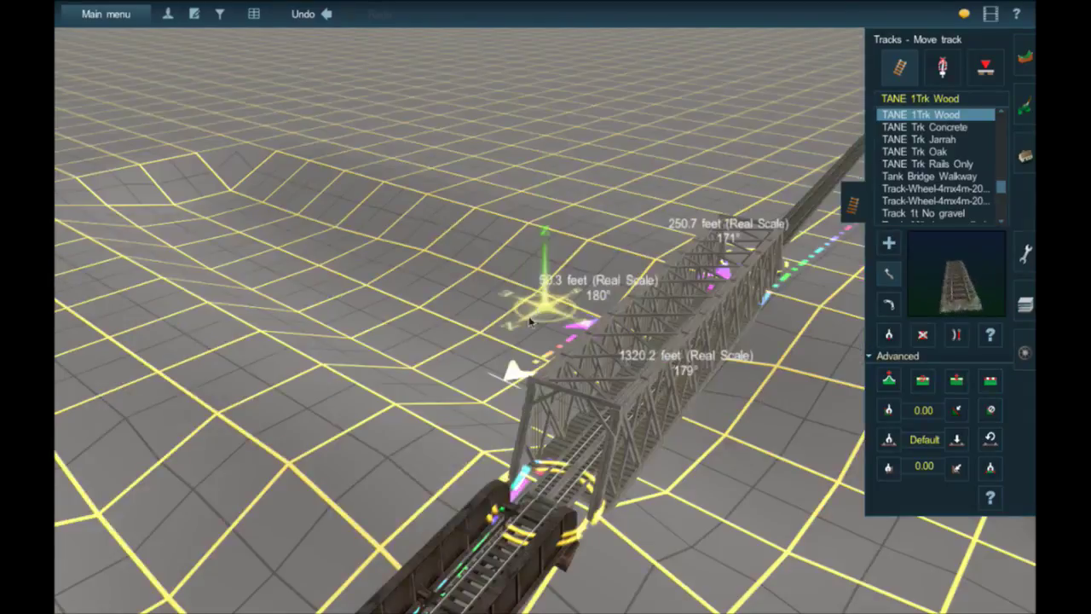
scroll(534, 350, down, 3)
right_drag(535, 355, 624, 334)
right_click(548, 357)
key(Left)
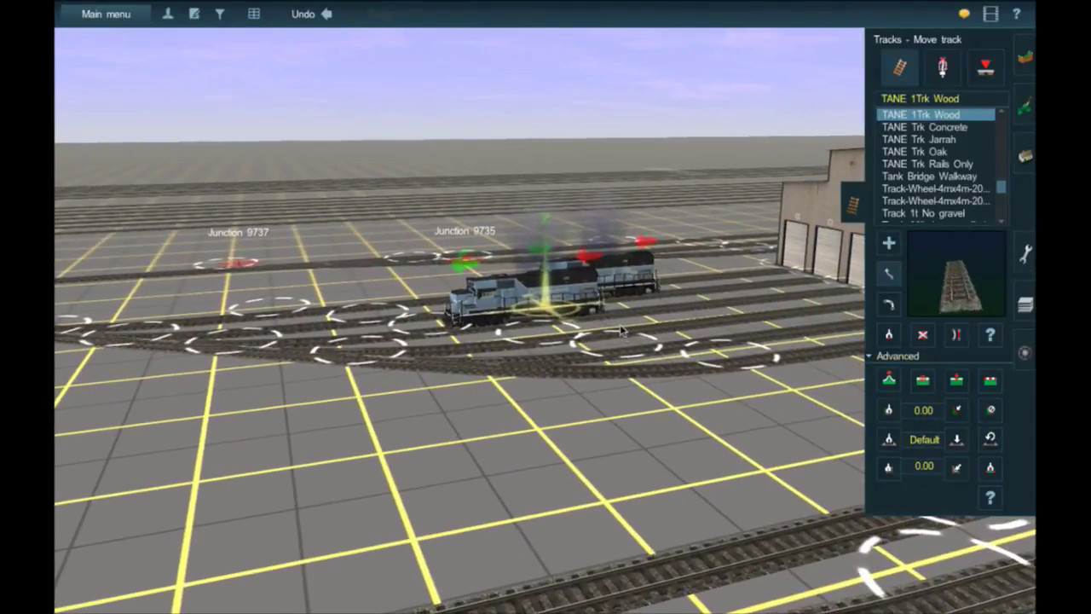
scroll(625, 334, up, 3)
right_click(626, 318)
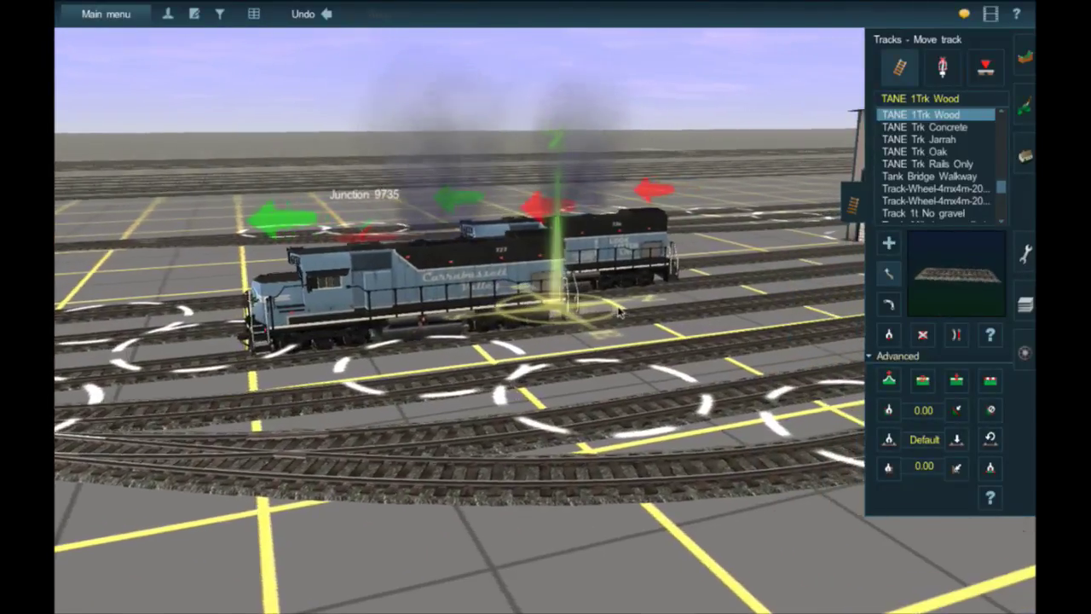
Step: Exit Surveyor and the game with the route changes saved, and switch to Gameshow
click(101, 15)
click(175, 348)
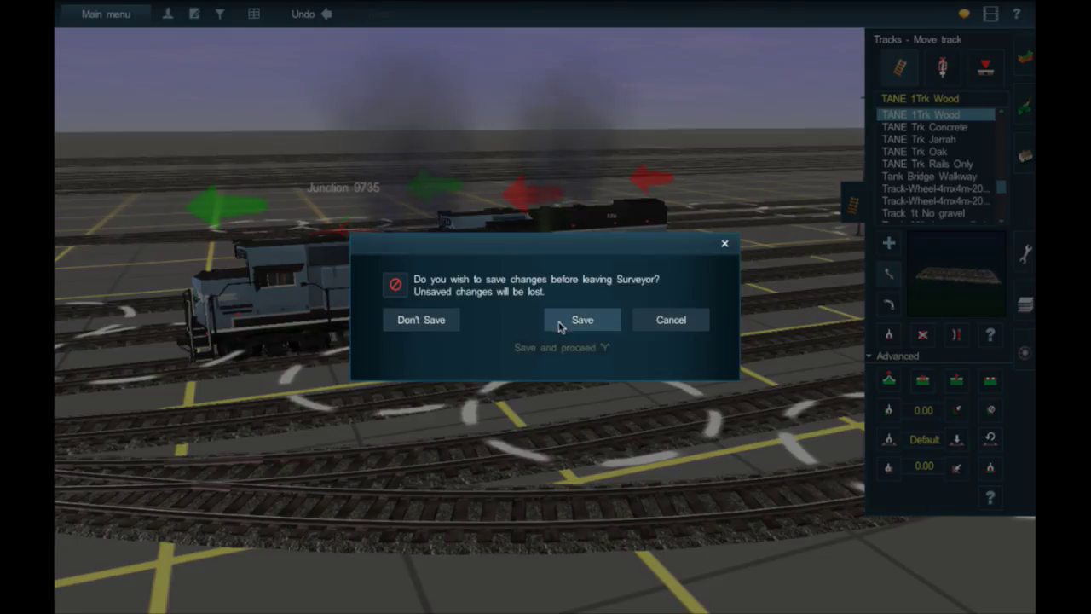
click(582, 321)
click(653, 420)
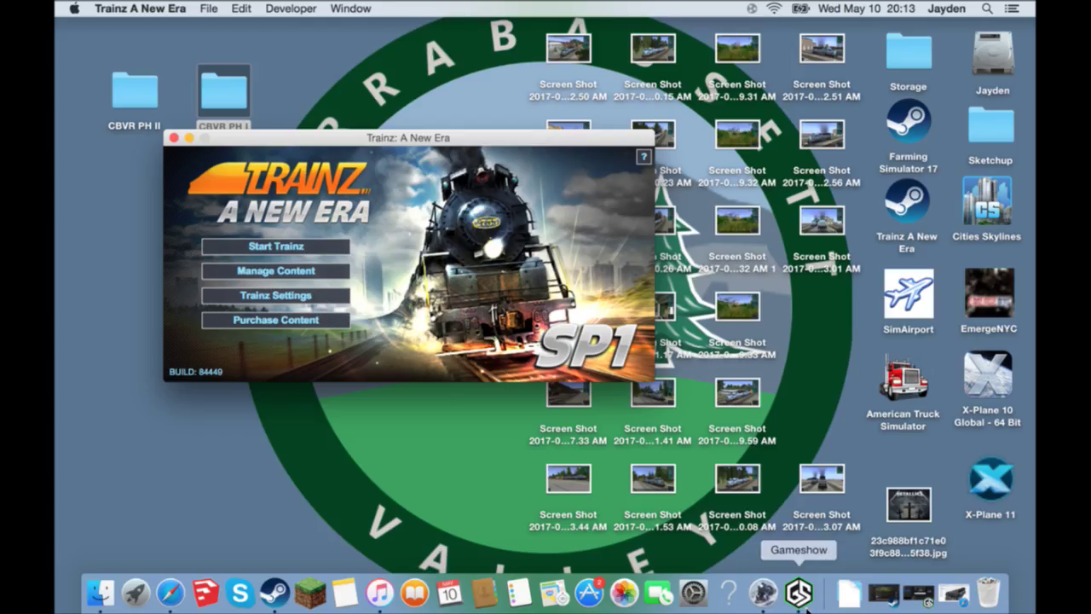
click(798, 593)
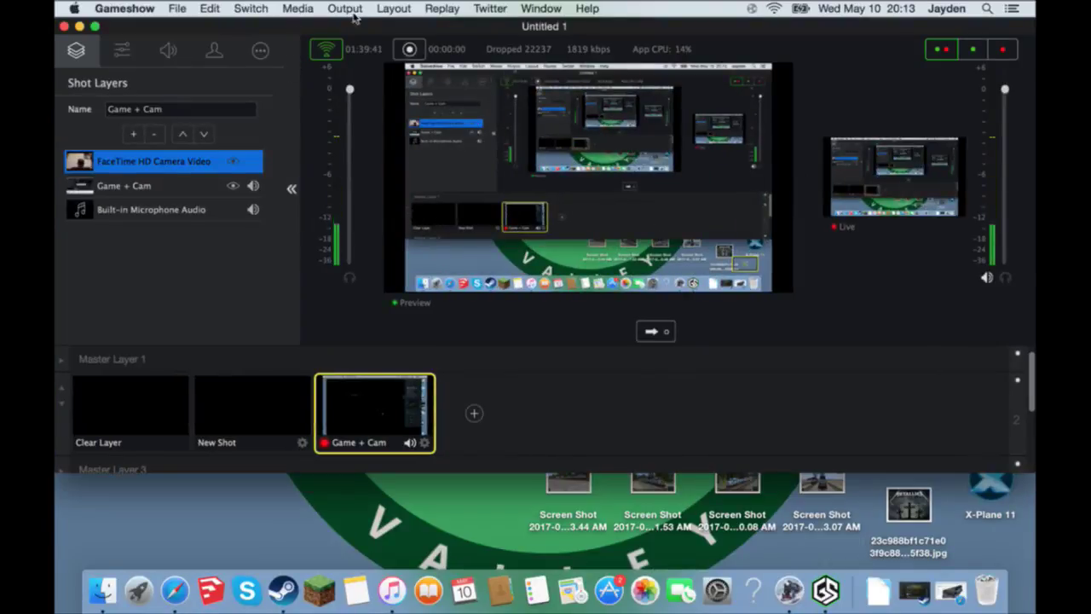